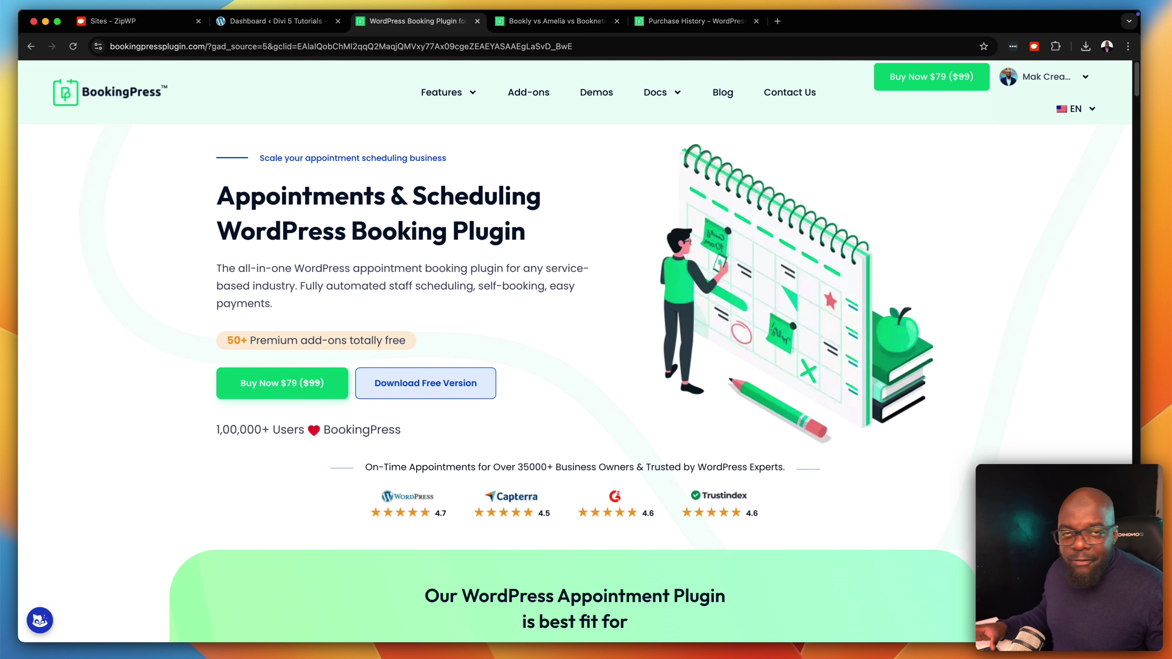
# Browse the BookingPress homepage's use cases, then switch to the Divi site's template selection page
pyautogui.scroll(-10, 574, 351)
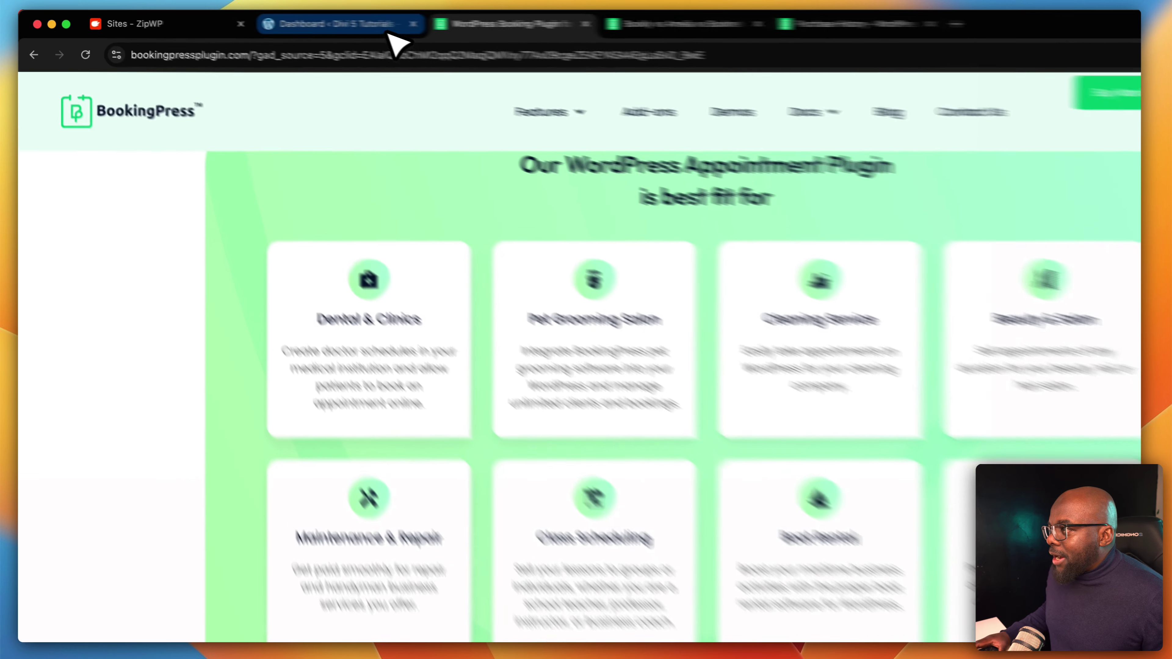
pyautogui.click(287, 22)
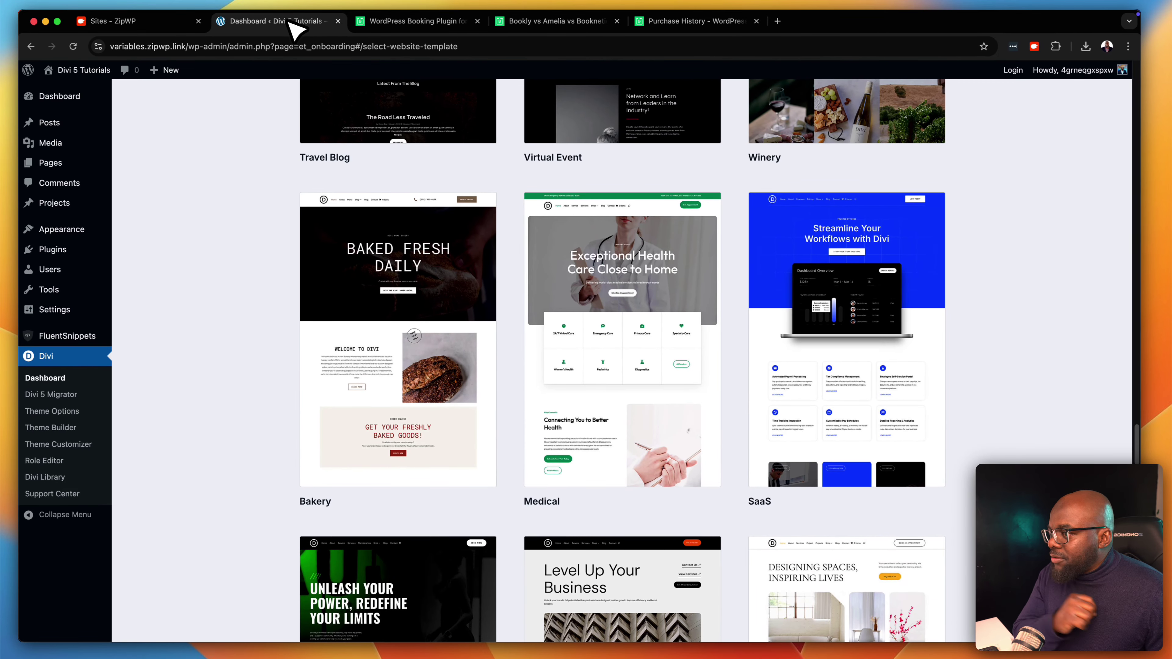
# Start a new Divi site from the Medical website template
pyautogui.moveTo(789, 311)
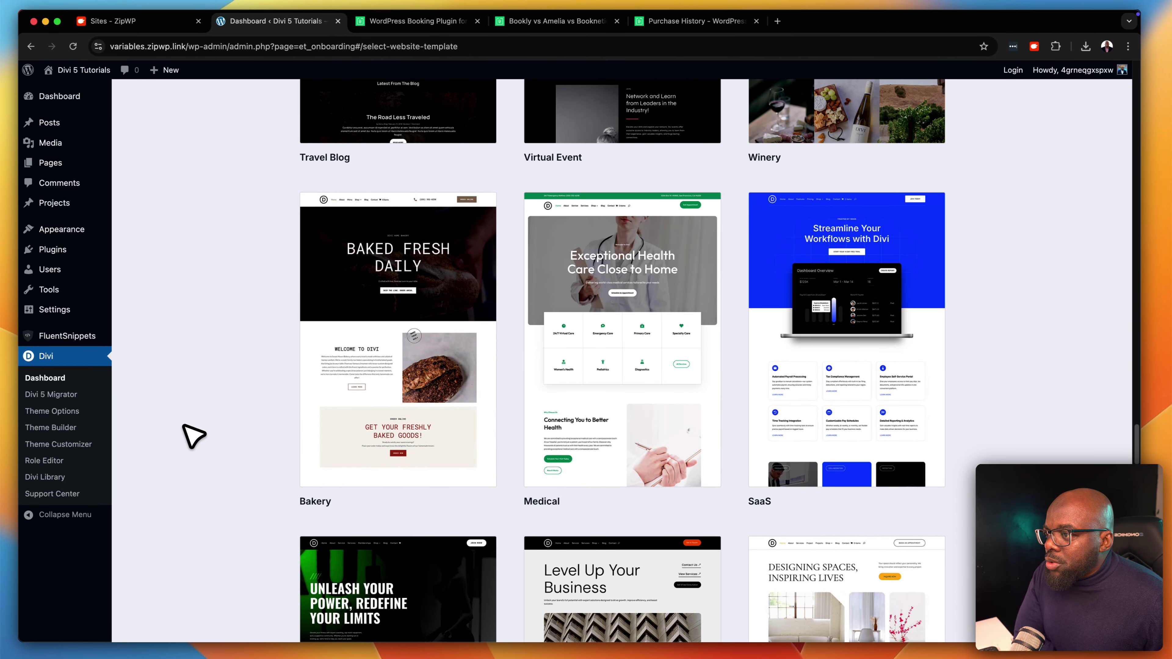
pyautogui.moveTo(618, 388)
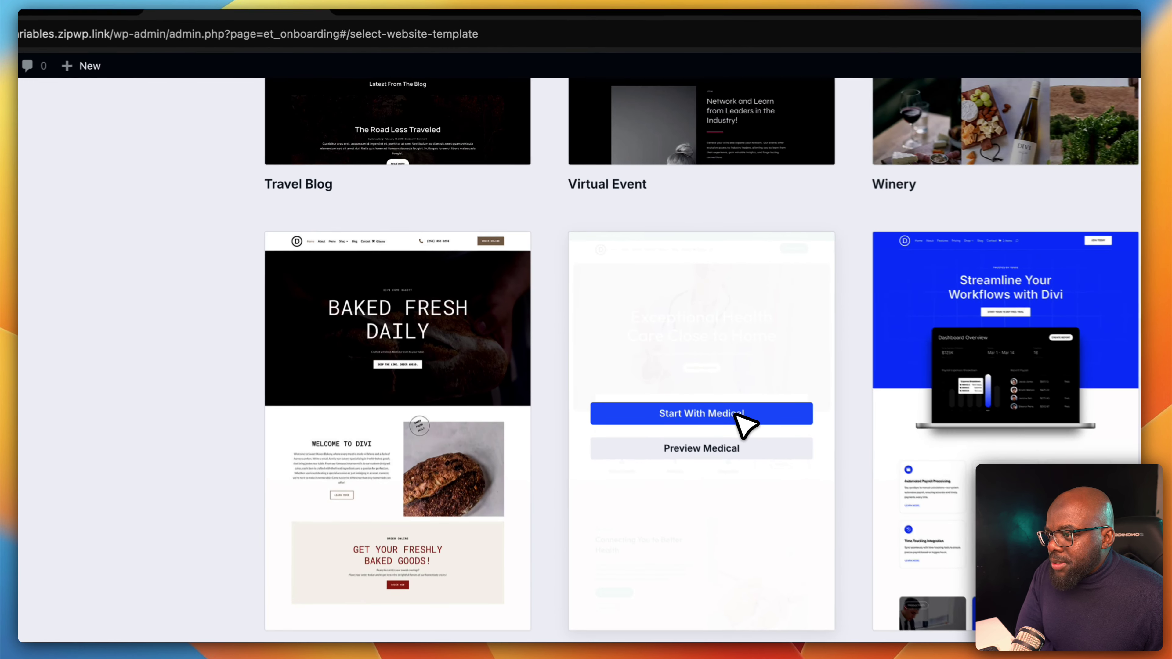
pyautogui.click(649, 328)
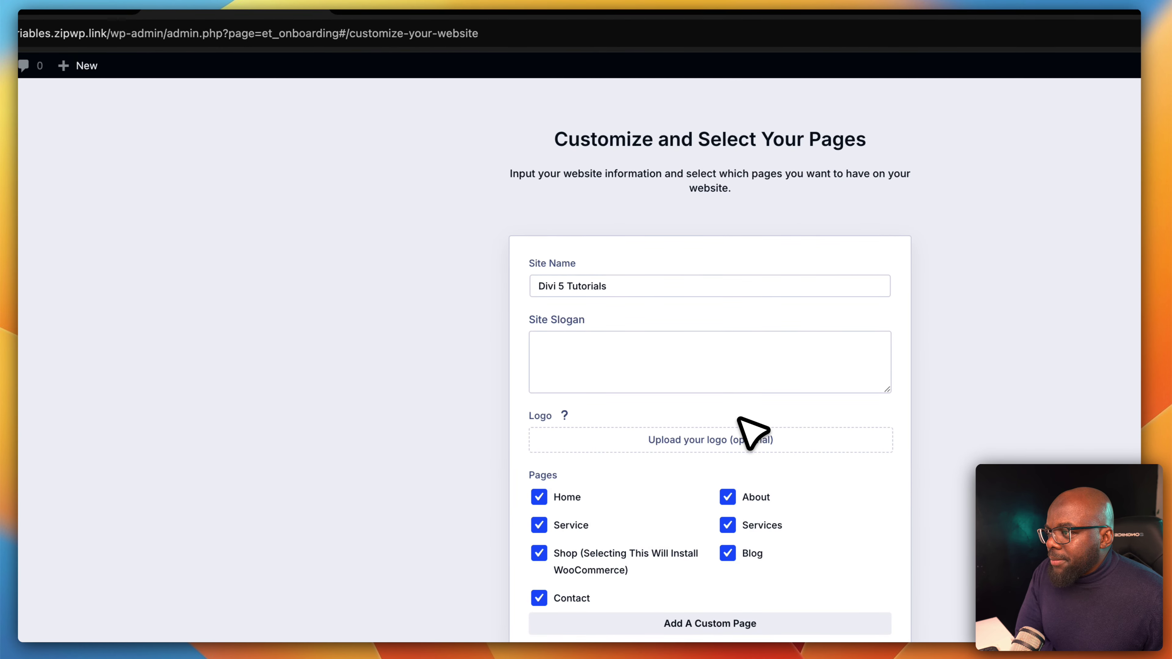
# Name the site 'Health And Beauty', exclude the Shop and Blog pages, and generate the website
pyautogui.click(663, 286)
pyautogui.hotkey('shift', 'alt', 'Left')
pyautogui.hotkey('shift', 'alt', 'Left')
pyautogui.hotkey('shift', 'alt', 'Left')
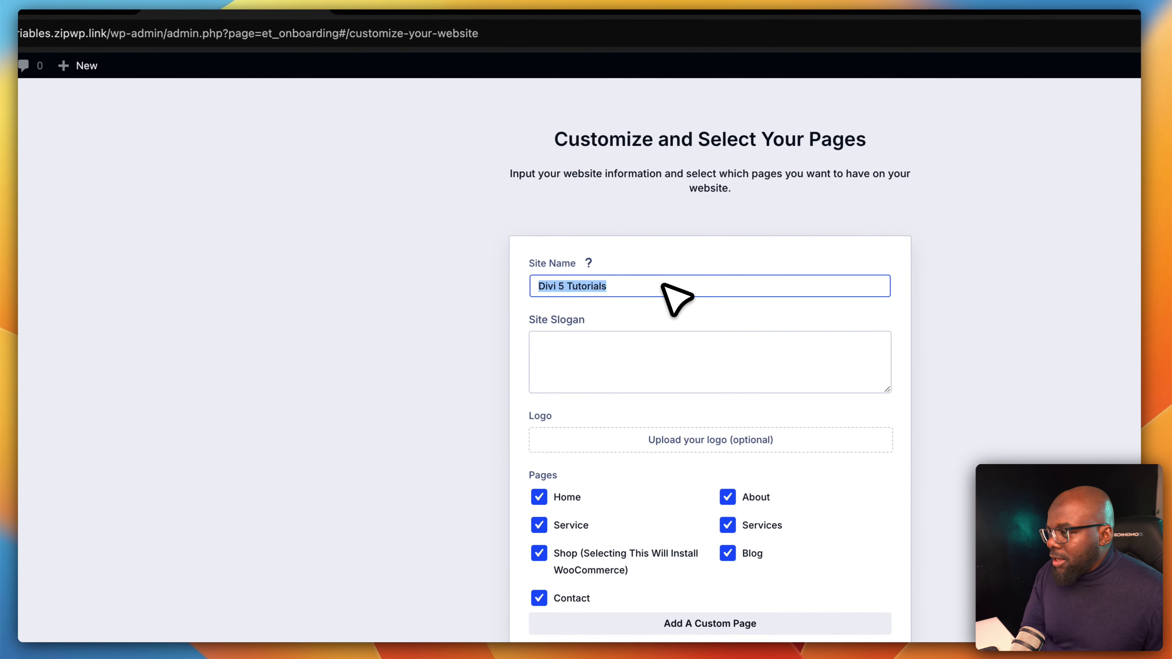
pyautogui.write('Hea')
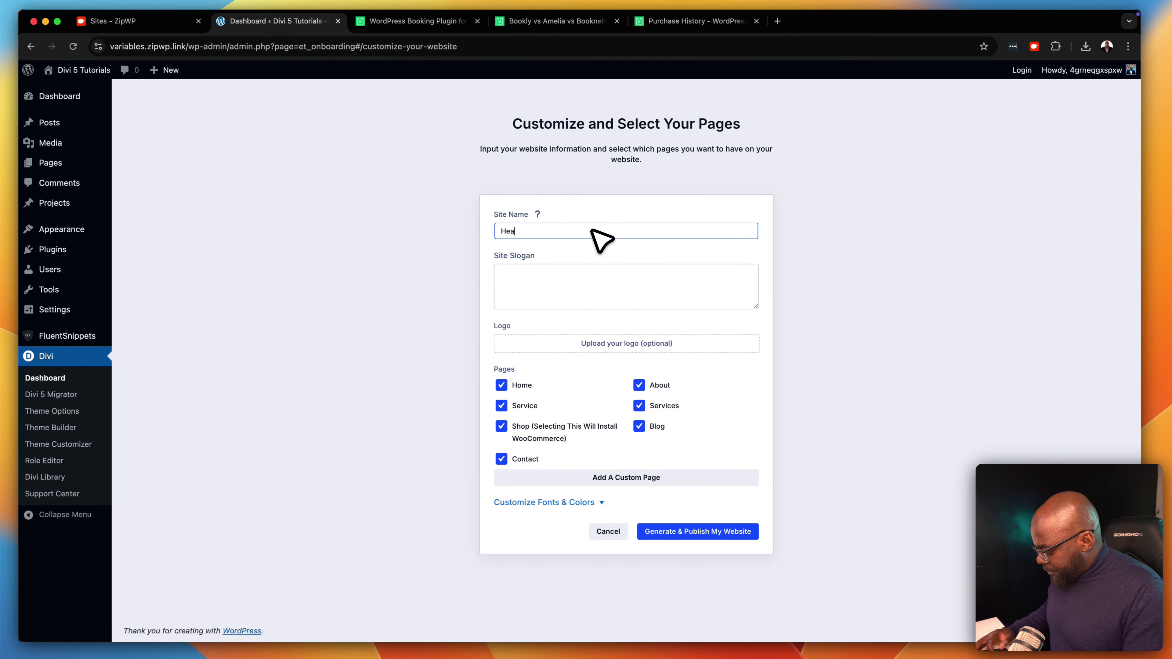
pyautogui.write('lth And Beauty')
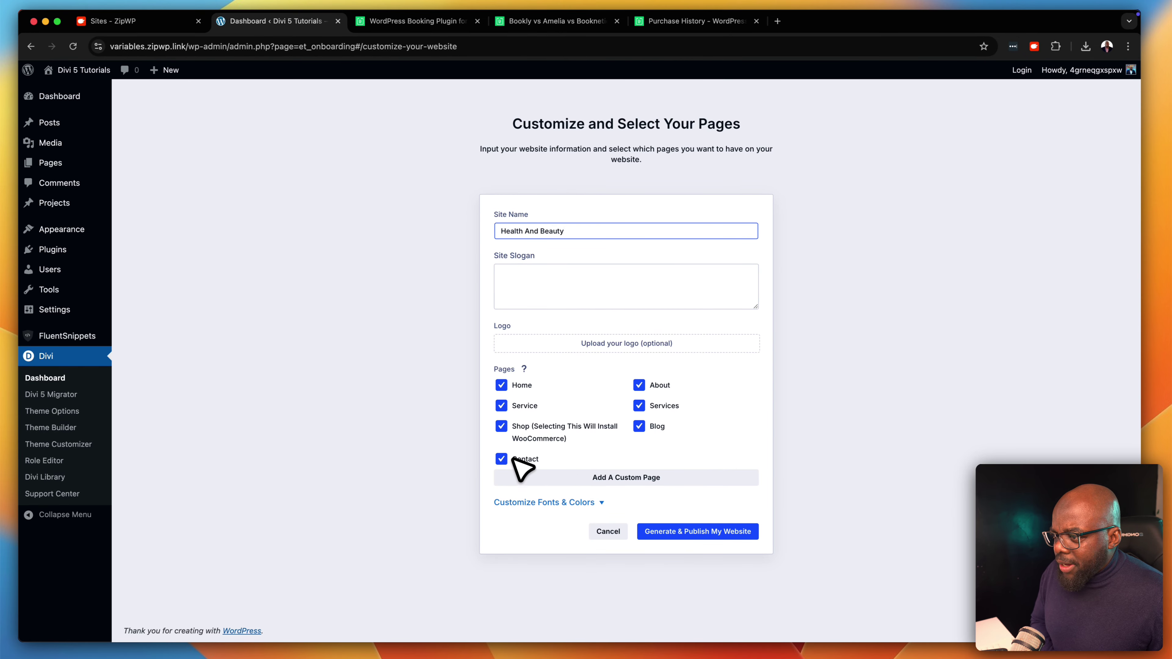
pyautogui.click(501, 426)
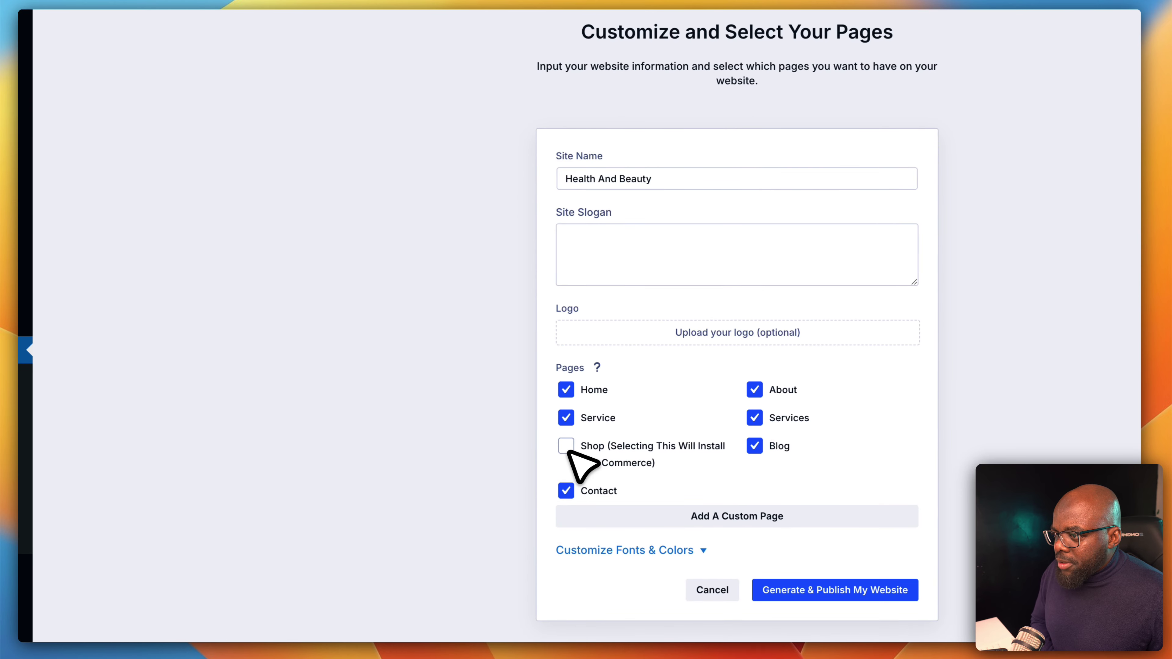
pyautogui.click(760, 451)
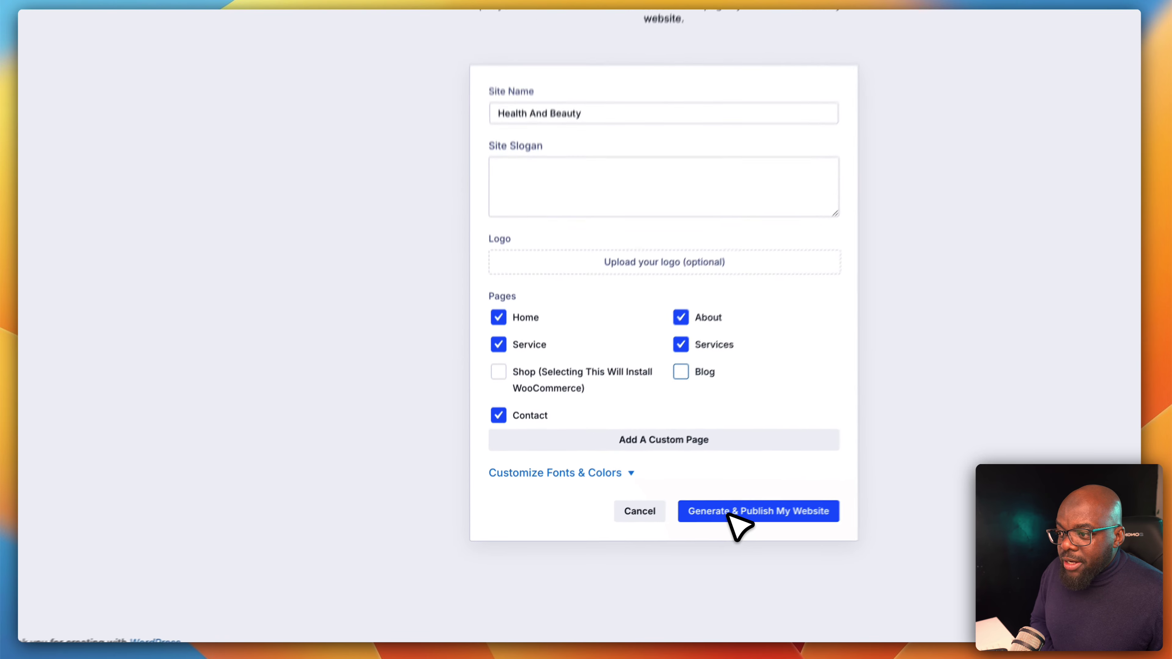
pyautogui.click(678, 532)
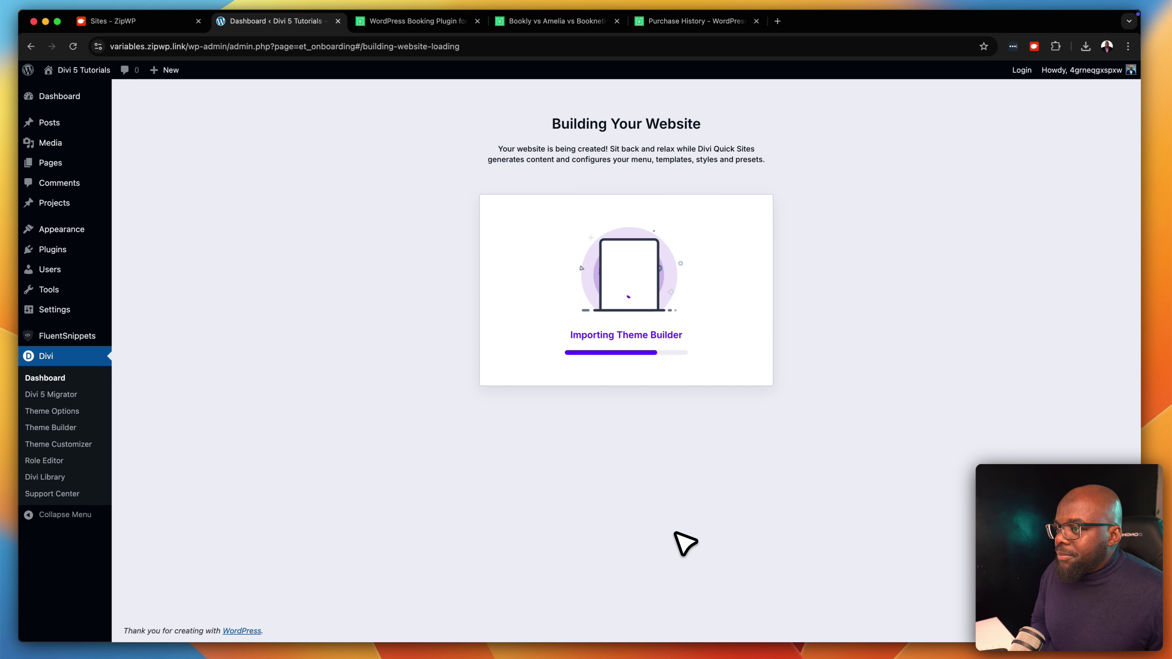
# Switch to the BookingPress vs Bookly vs Amelia vs Booknetic comparison page while the site builds
pyautogui.click(545, 22)
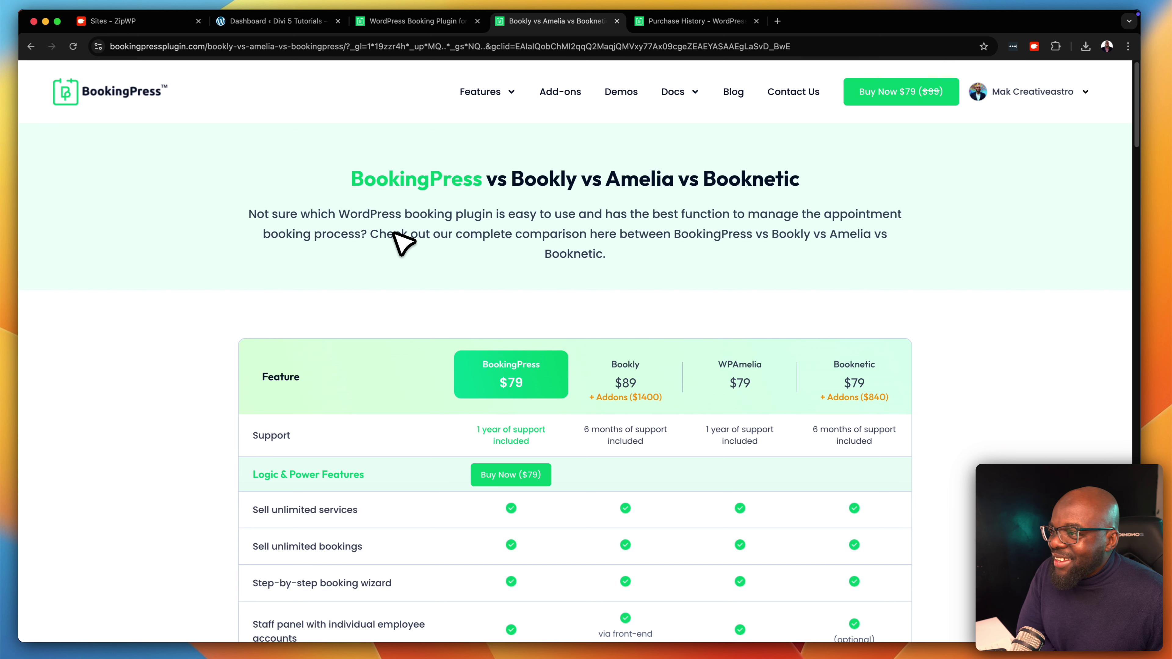
pyautogui.scroll(-5, 415, 263)
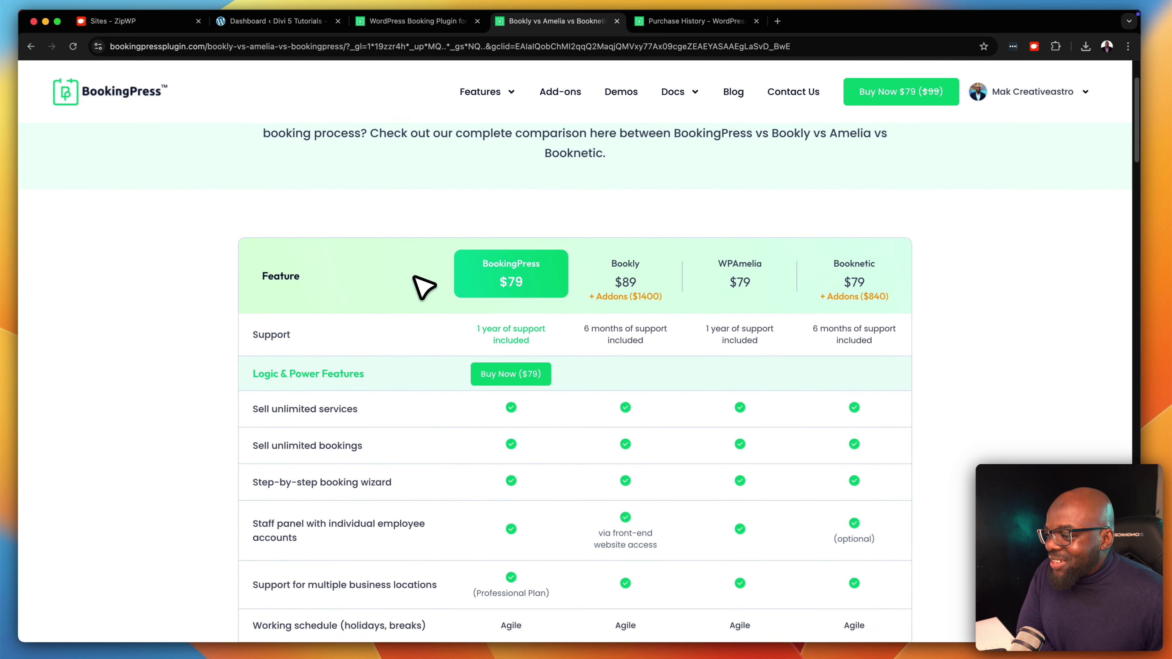
pyautogui.scroll(4, 664, 290)
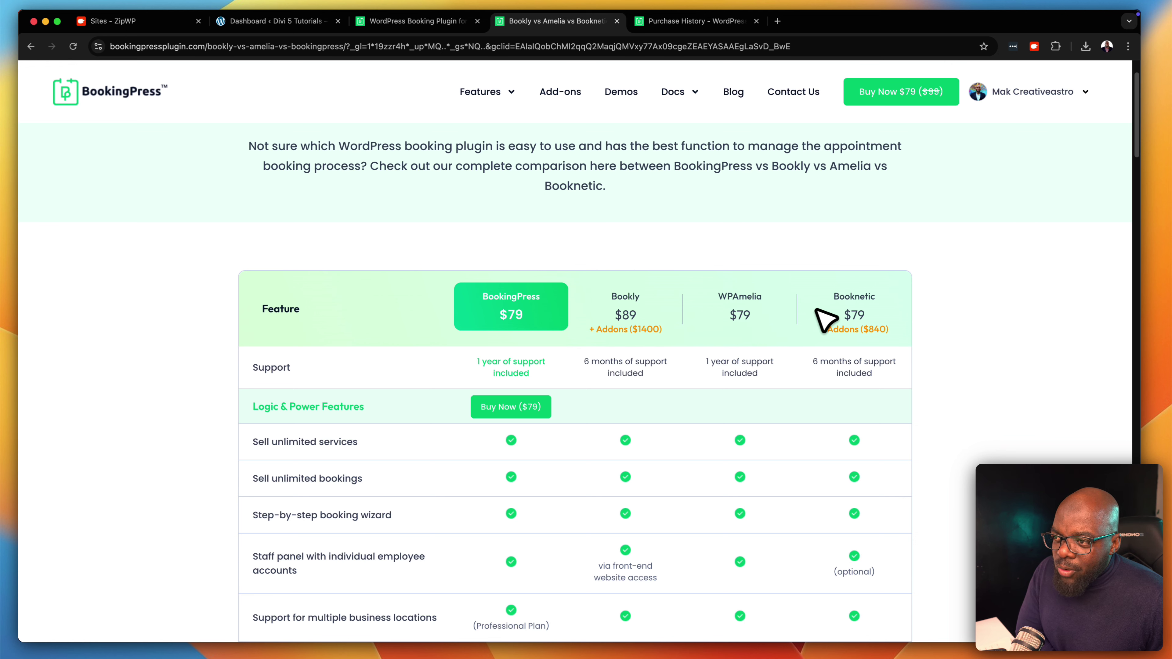
pyautogui.scroll(-3, 516, 413)
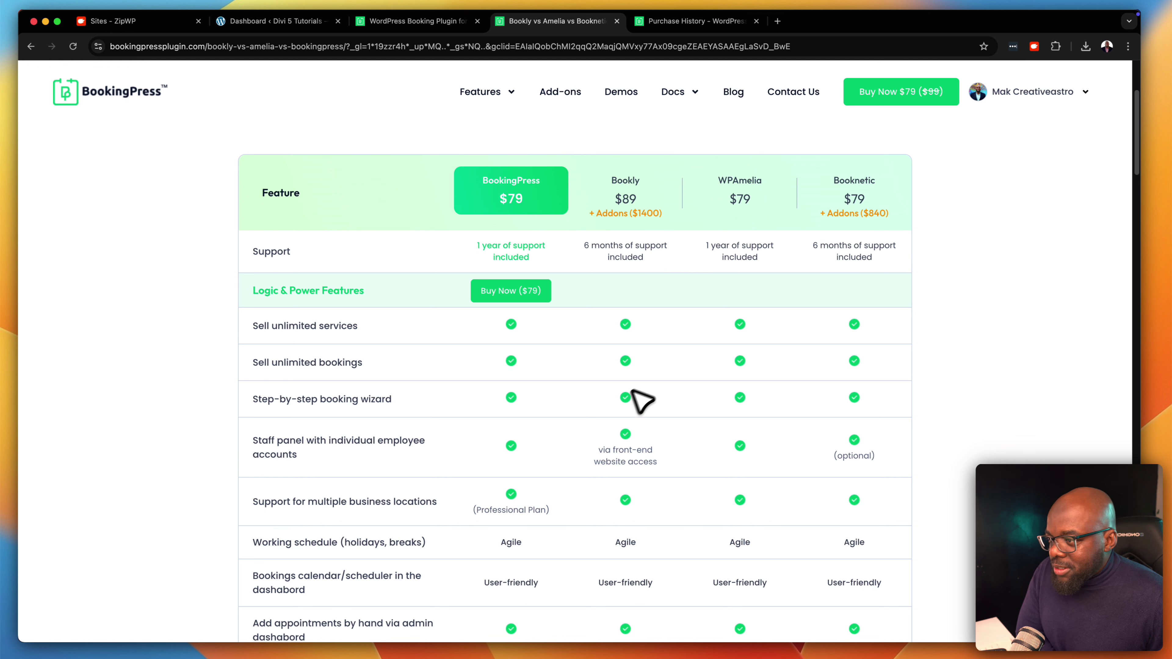
pyautogui.scroll(-5, 588, 440)
pyautogui.scroll(-3, 588, 440)
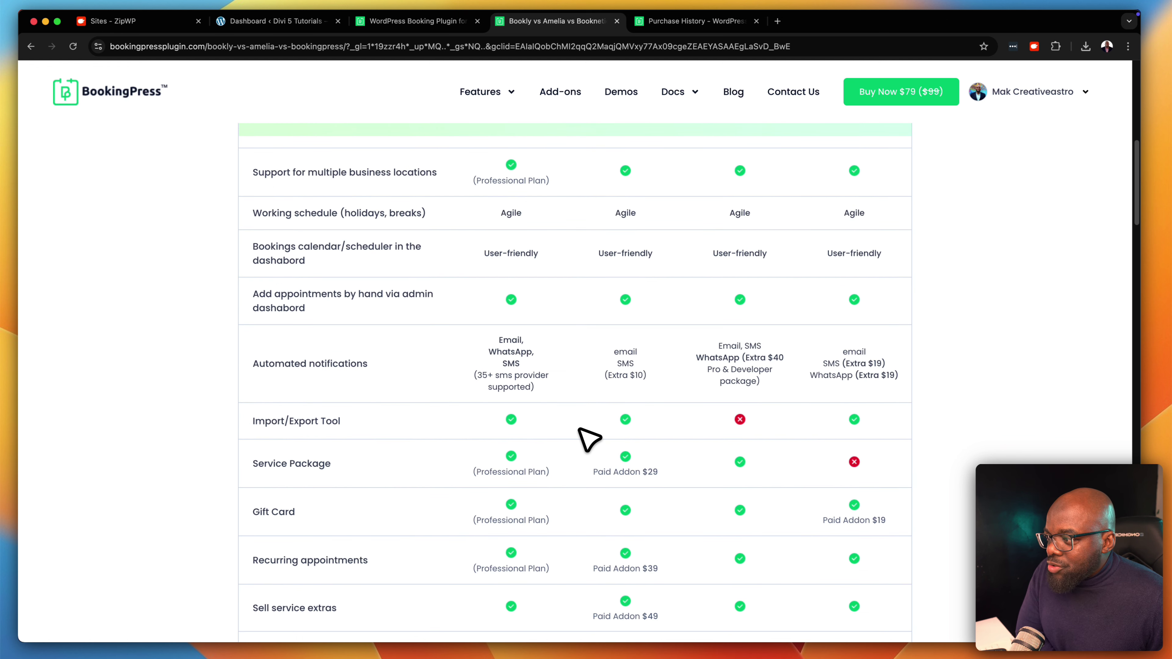
pyautogui.scroll(-1, 589, 439)
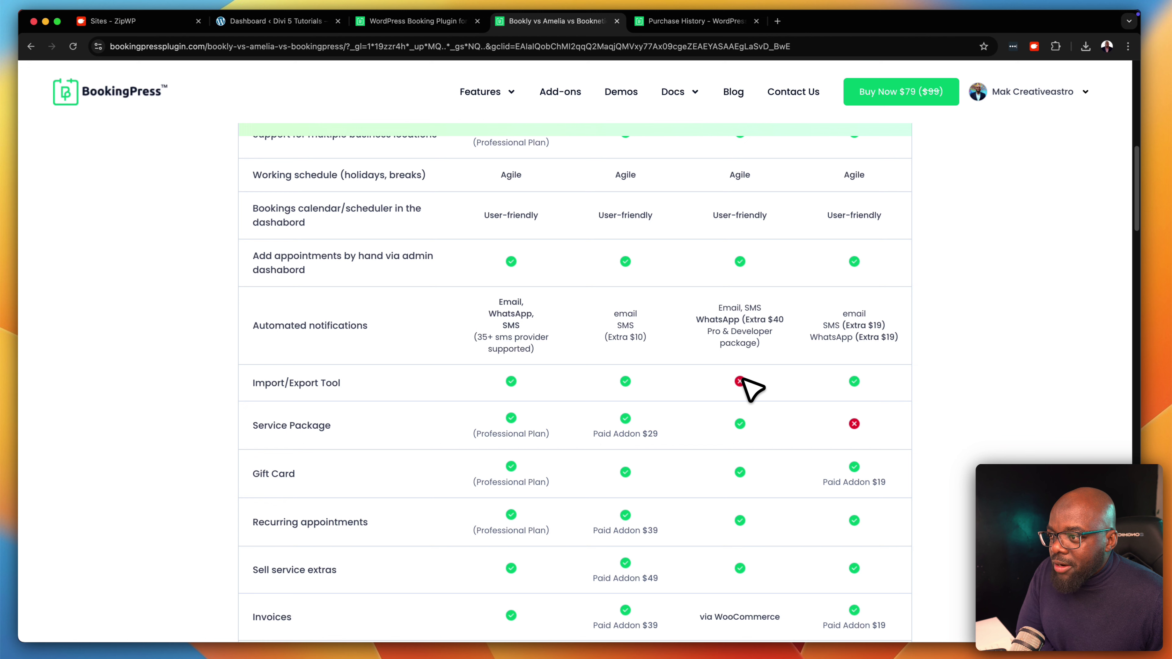
pyautogui.scroll(-8, 752, 390)
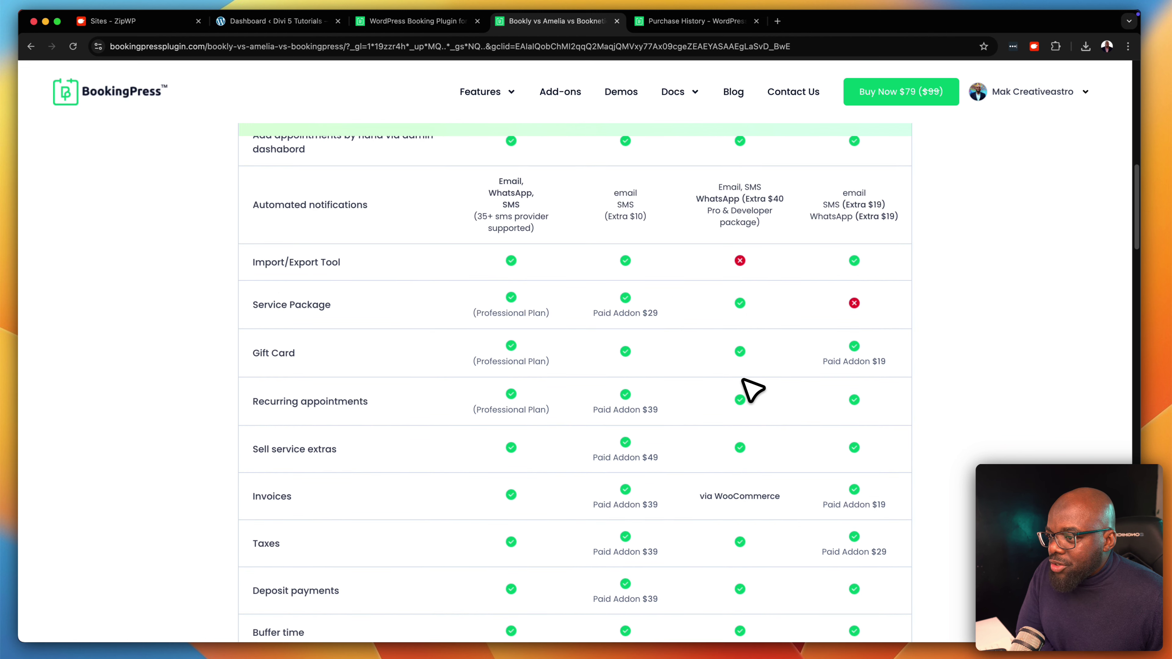
pyautogui.scroll(-4, 743, 379)
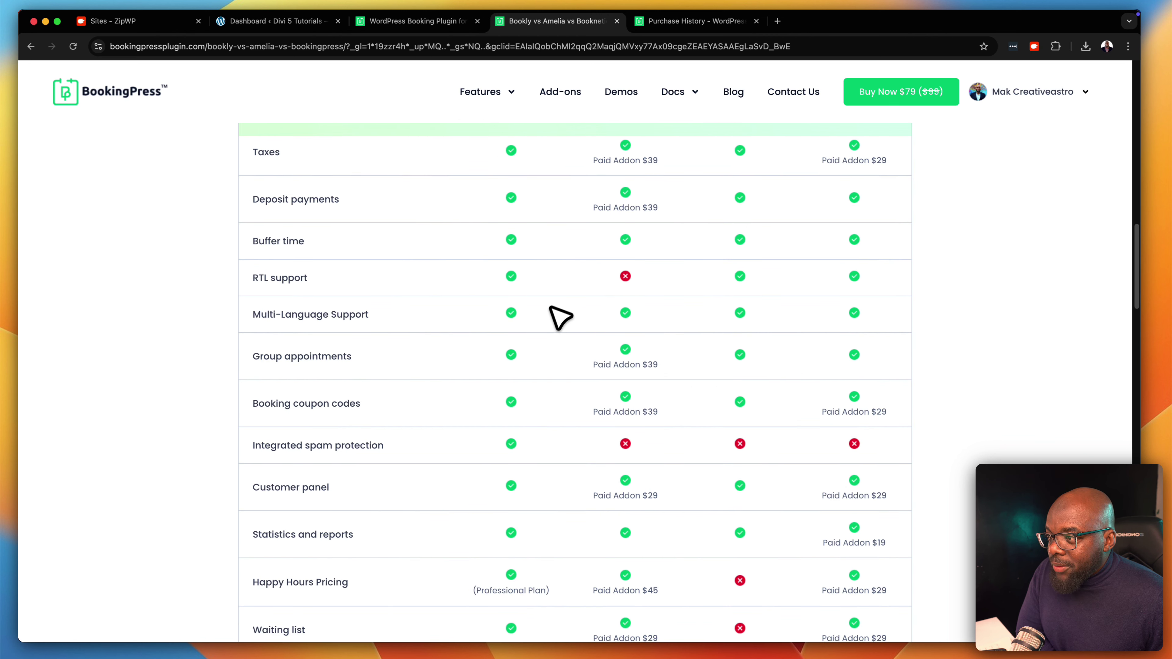
pyautogui.scroll(-1, 547, 456)
pyautogui.scroll(-5, 557, 503)
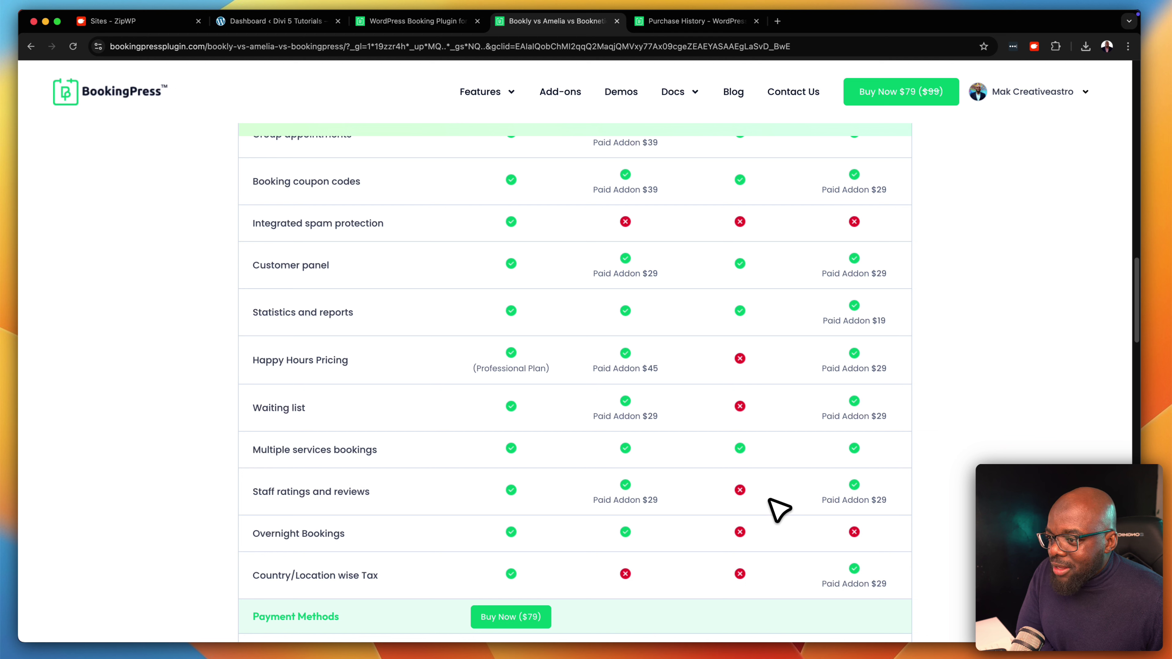
pyautogui.scroll(-9, 779, 558)
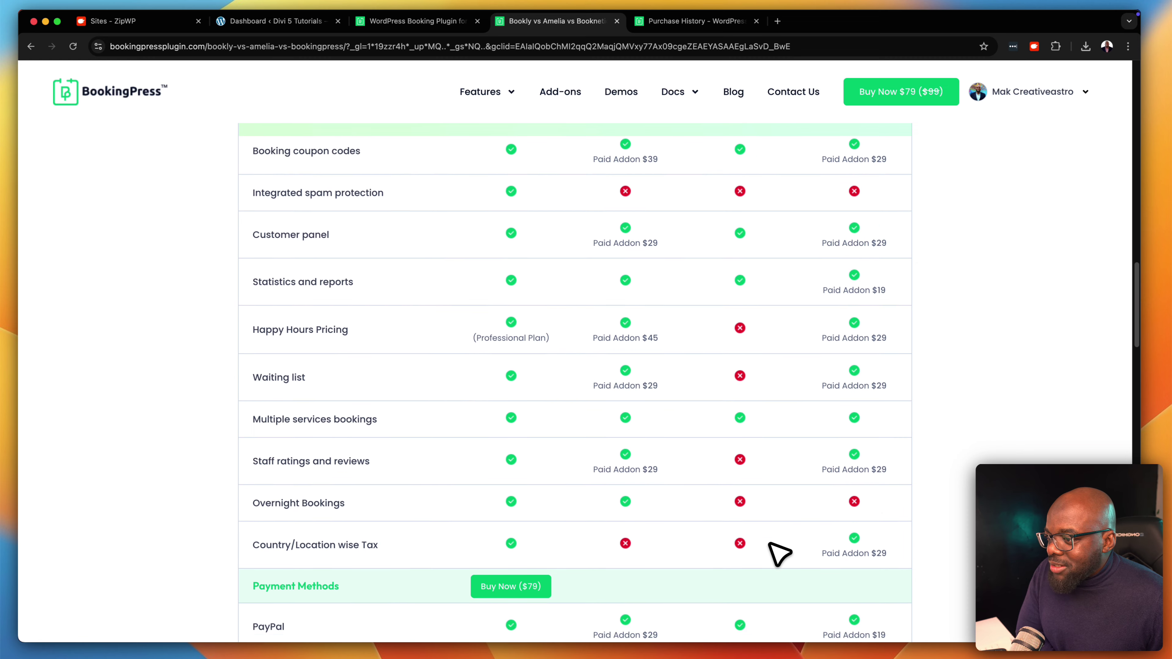
pyautogui.scroll(-2, 780, 544)
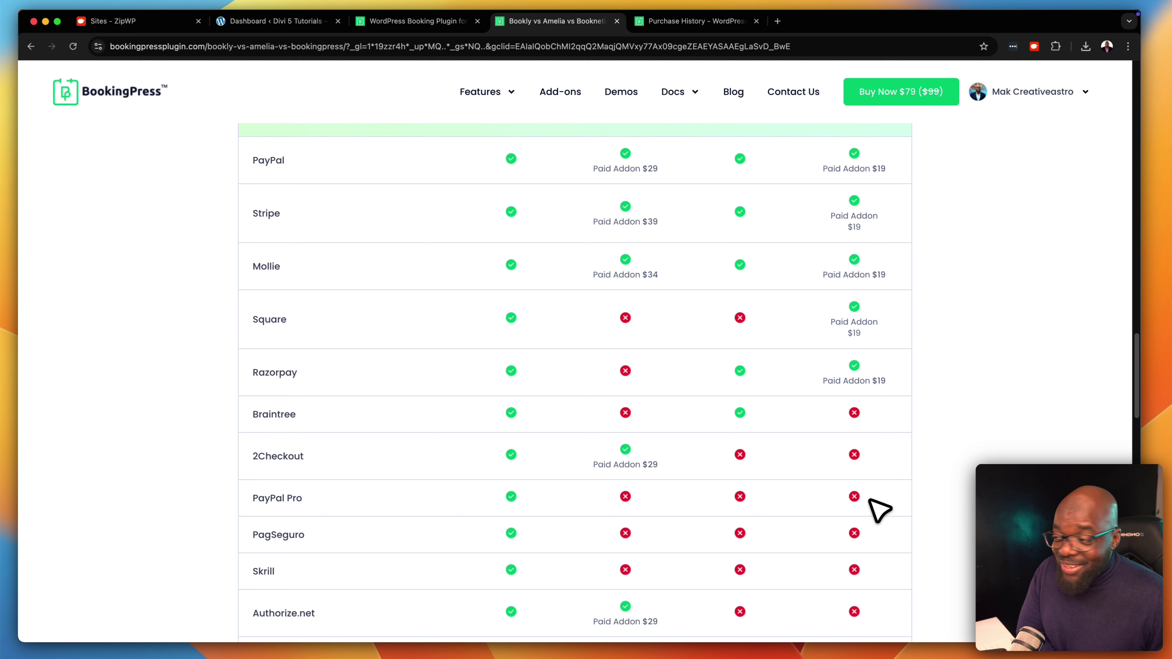
pyautogui.scroll(-1, 821, 521)
pyautogui.scroll(-2, 819, 526)
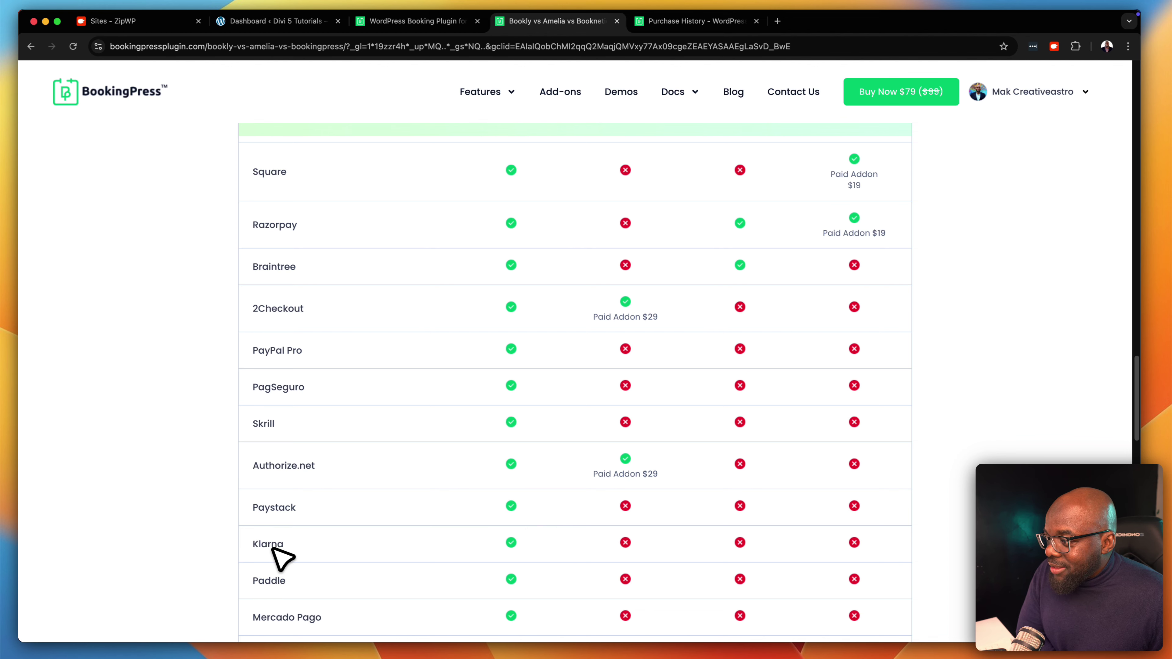
pyautogui.scroll(-2, 540, 566)
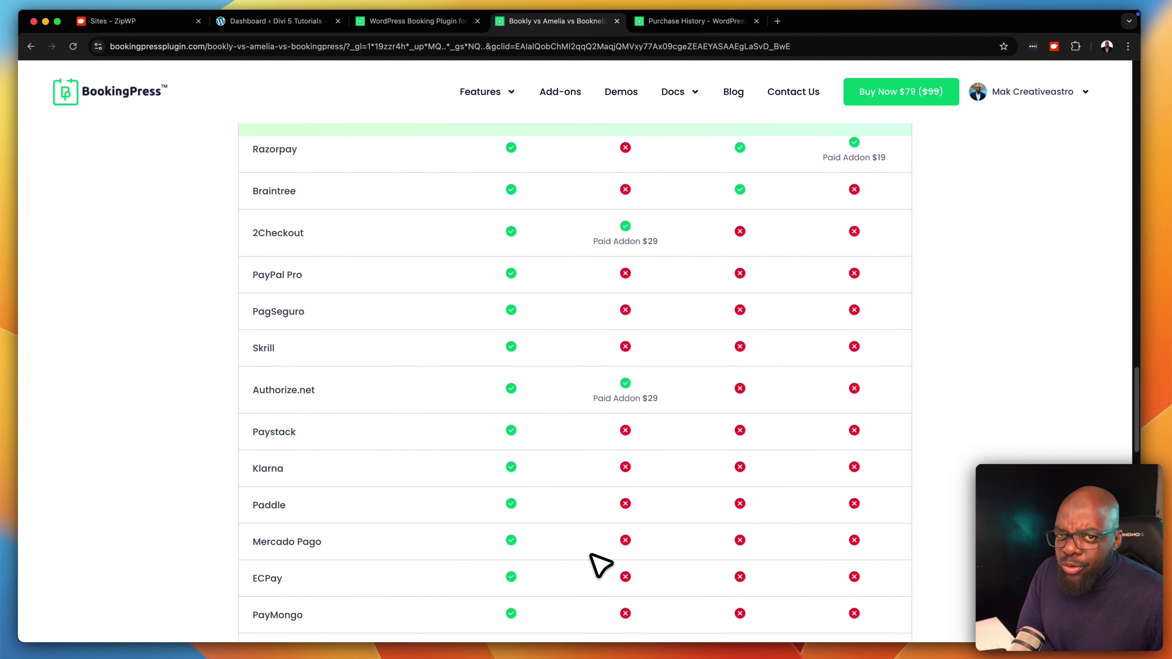
pyautogui.scroll(-1, 591, 554)
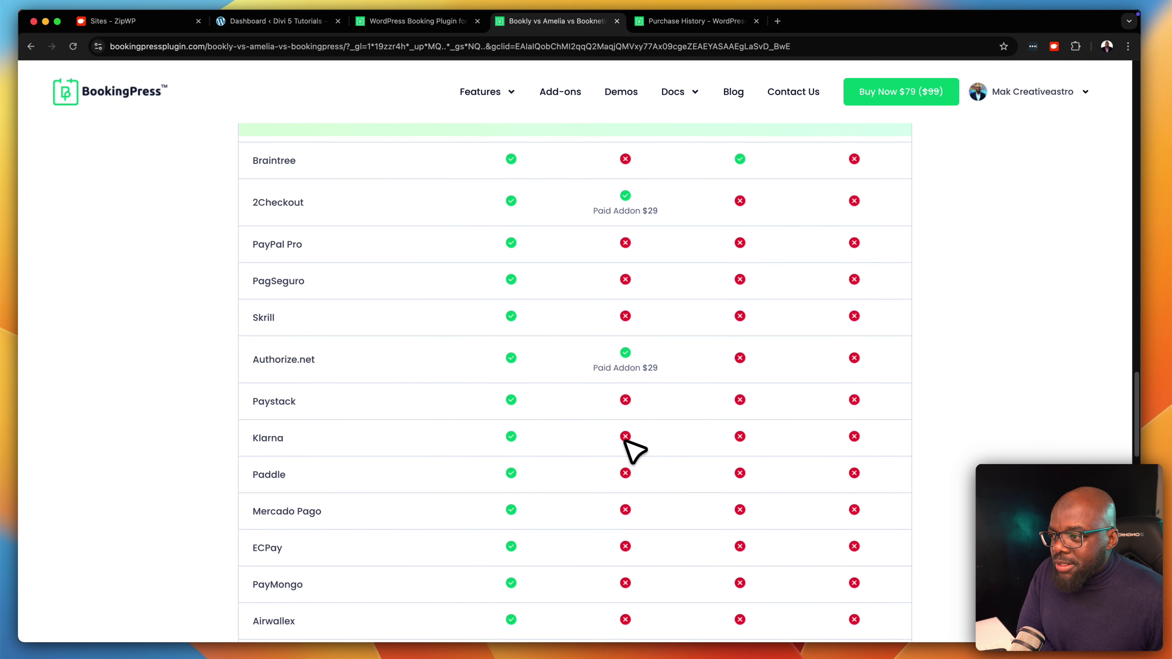
pyautogui.scroll(-1, 692, 499)
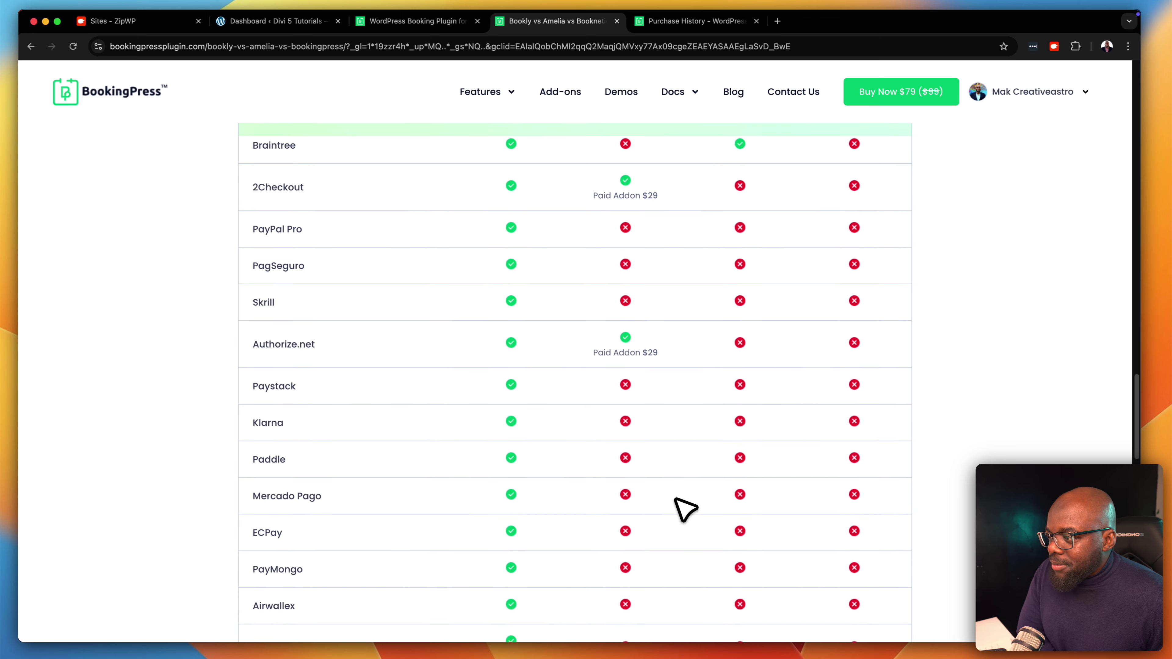
pyautogui.scroll(-7, 686, 509)
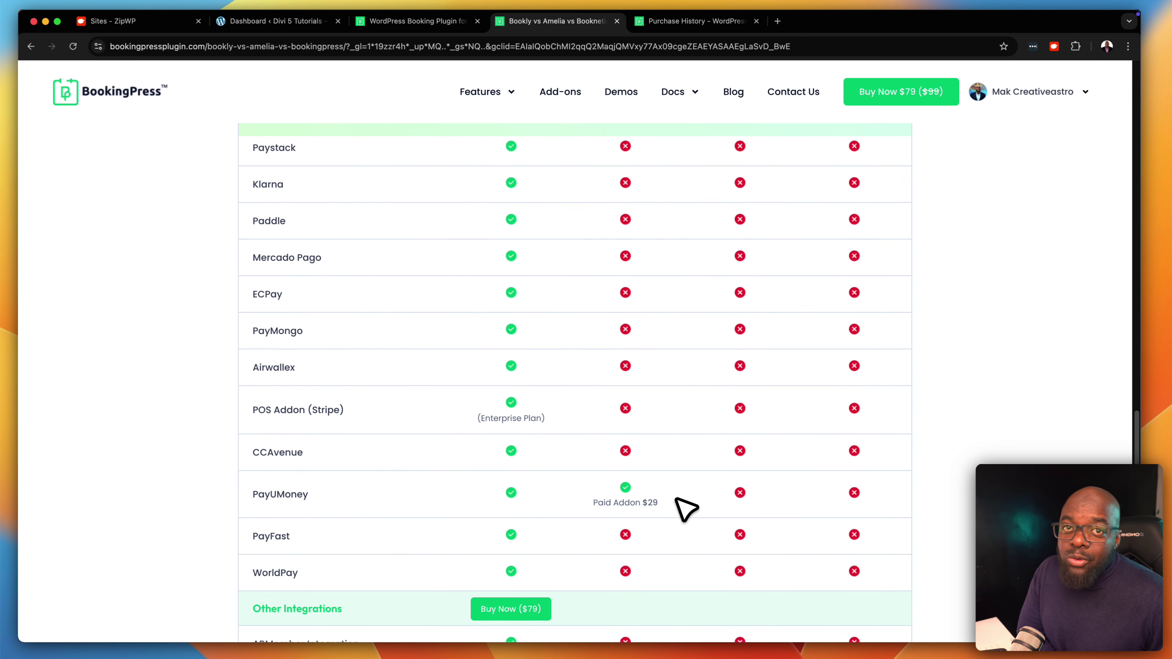
pyautogui.scroll(1, 686, 509)
pyautogui.scroll(14, 685, 509)
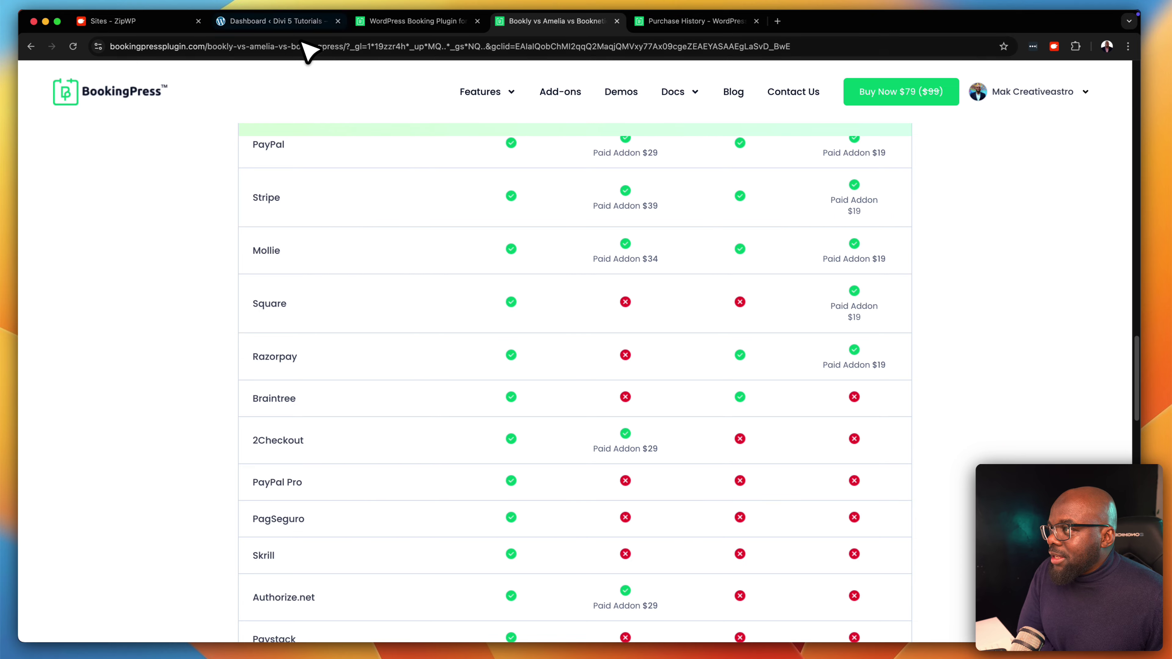
# Open the finished Health And Beauty site from the Your Site Is Ready page
pyautogui.click(298, 21)
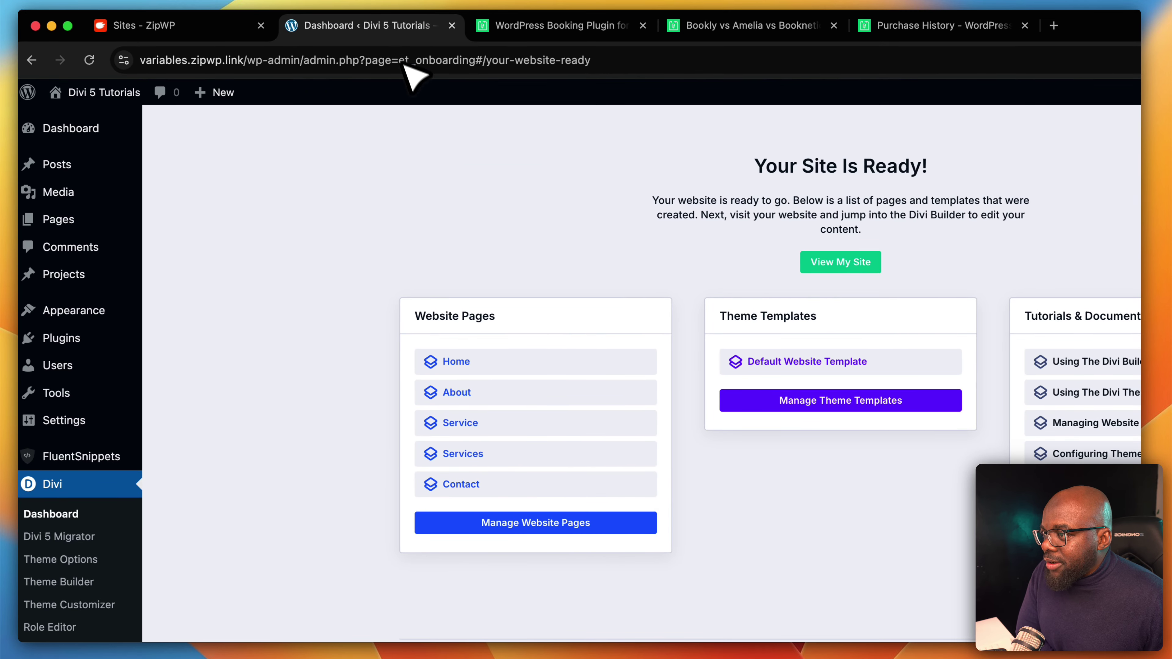
pyautogui.click(852, 260)
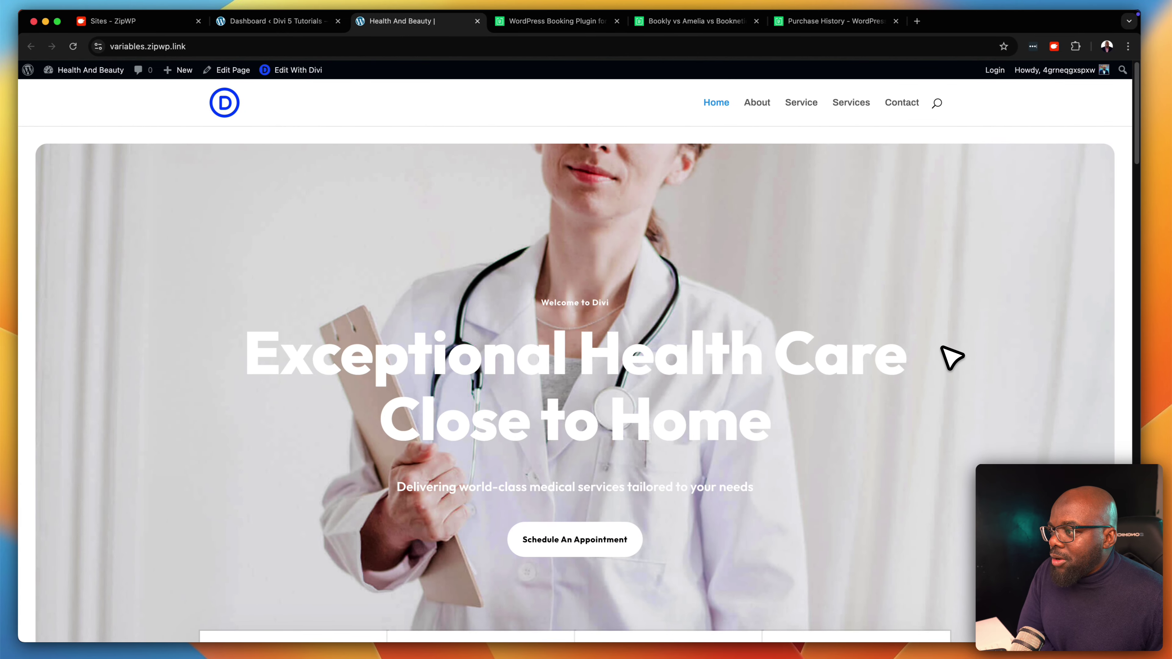
pyautogui.scroll(-5, 928, 444)
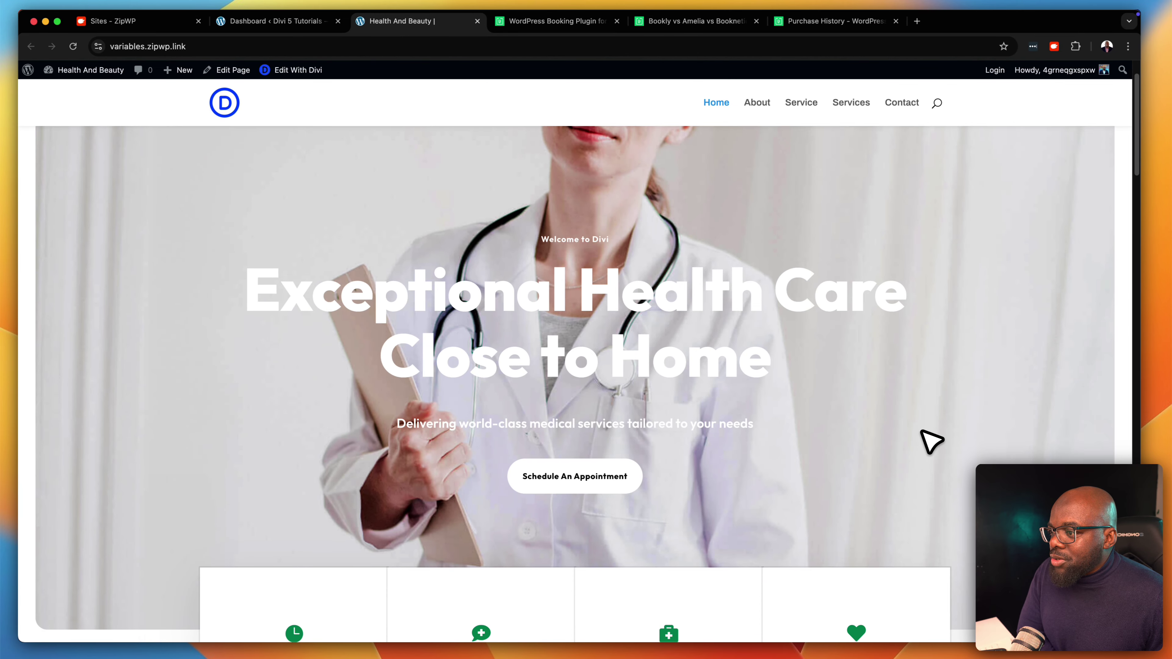
pyautogui.scroll(-10, 928, 440)
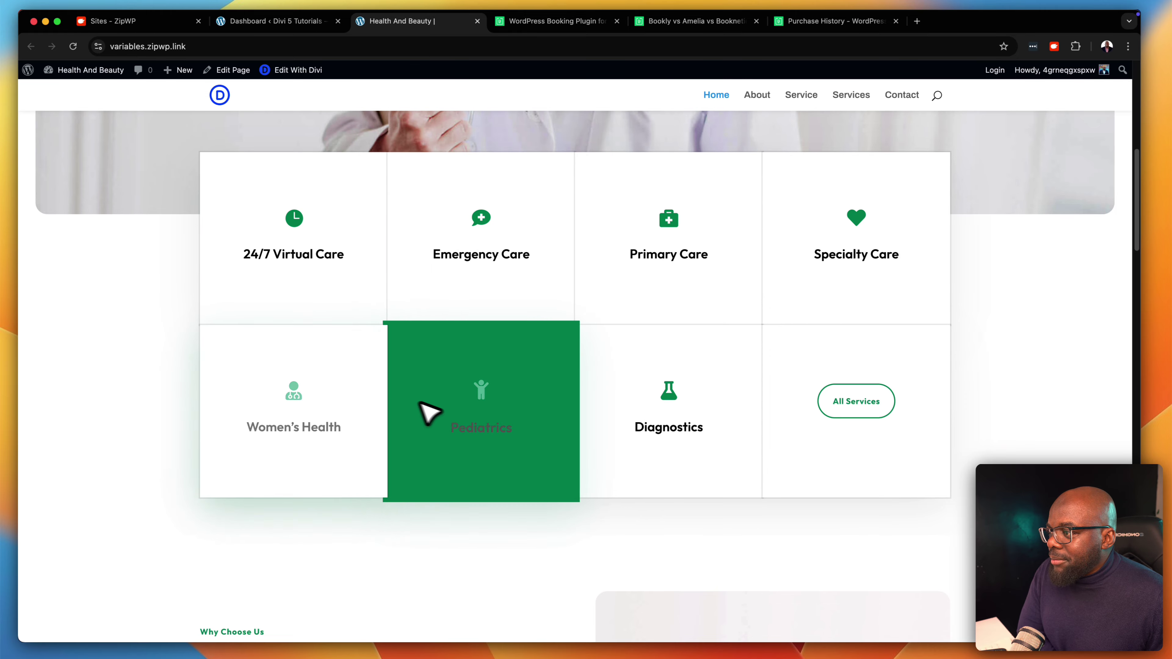
pyautogui.scroll(-13, 1007, 442)
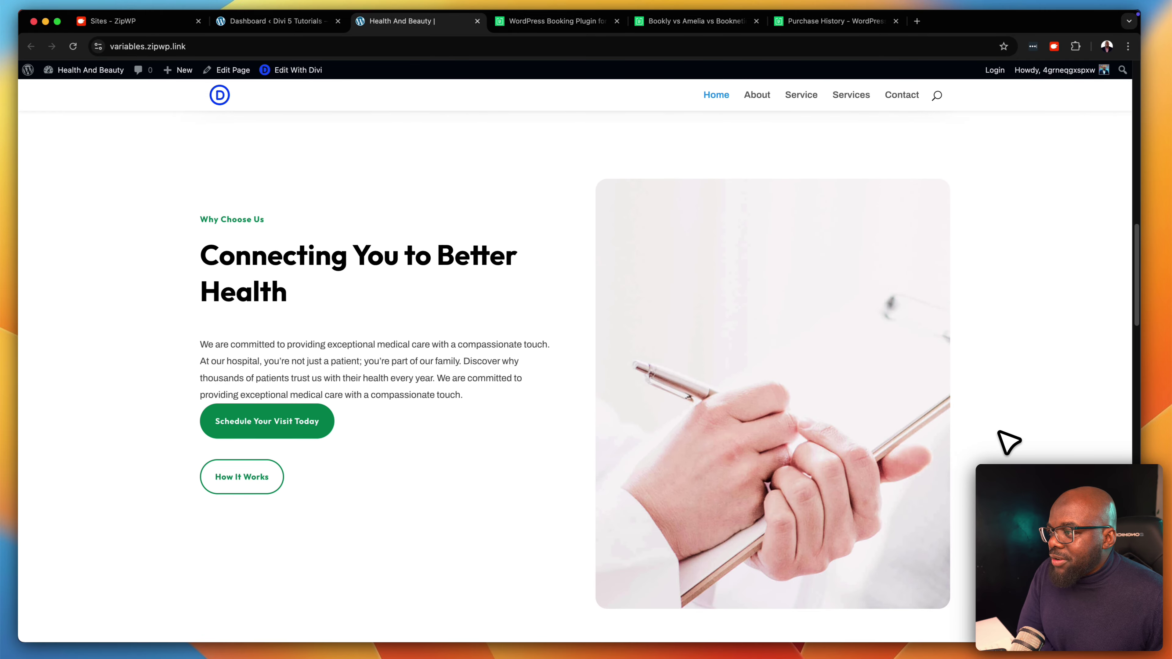
pyautogui.scroll(-20, 1007, 442)
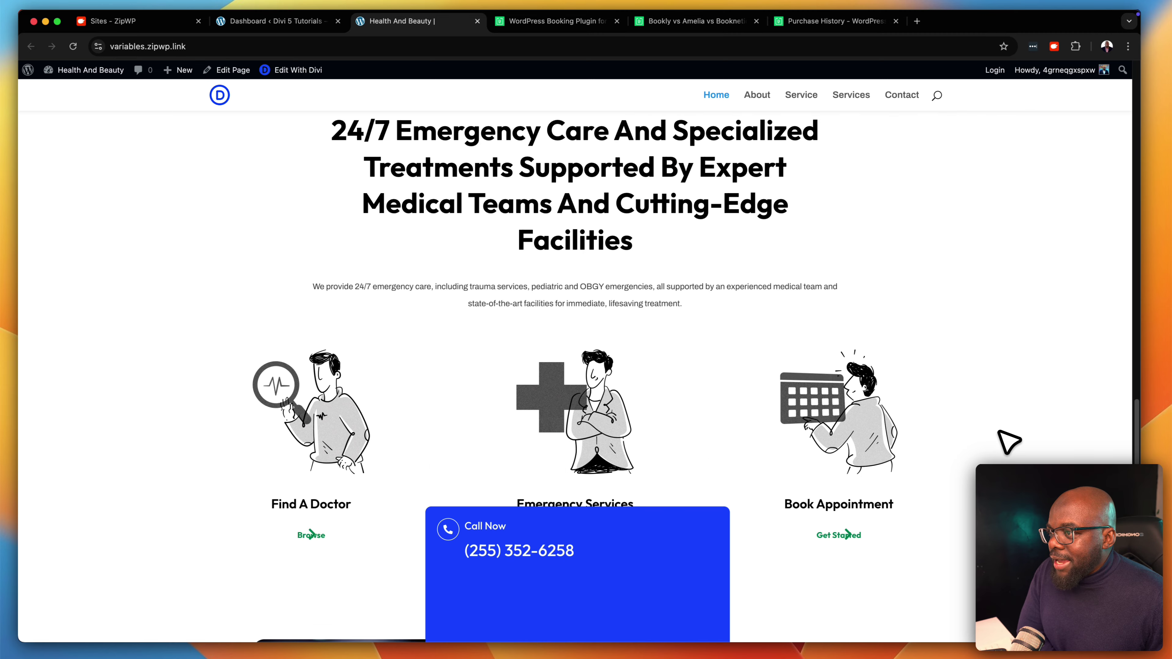
pyautogui.scroll(-7, 1008, 442)
pyautogui.scroll(17, 1008, 442)
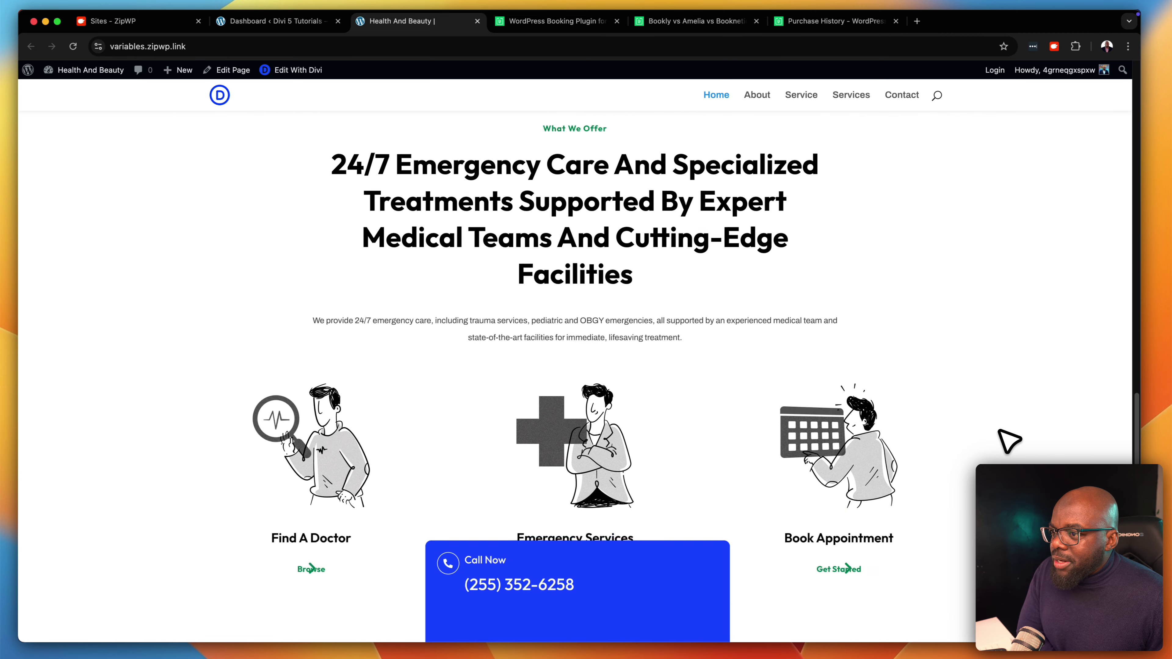
pyautogui.scroll(20, 1008, 441)
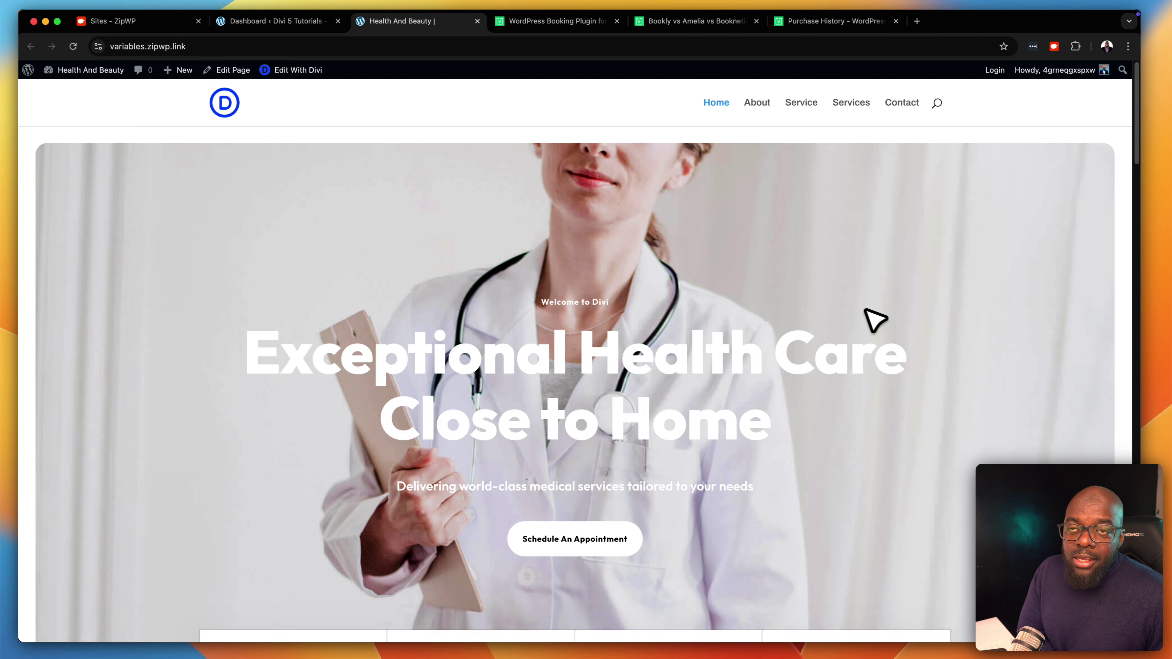
# Bring up the plugin zip upload panel under Plugins > Add Plugin
pyautogui.click(72, 84)
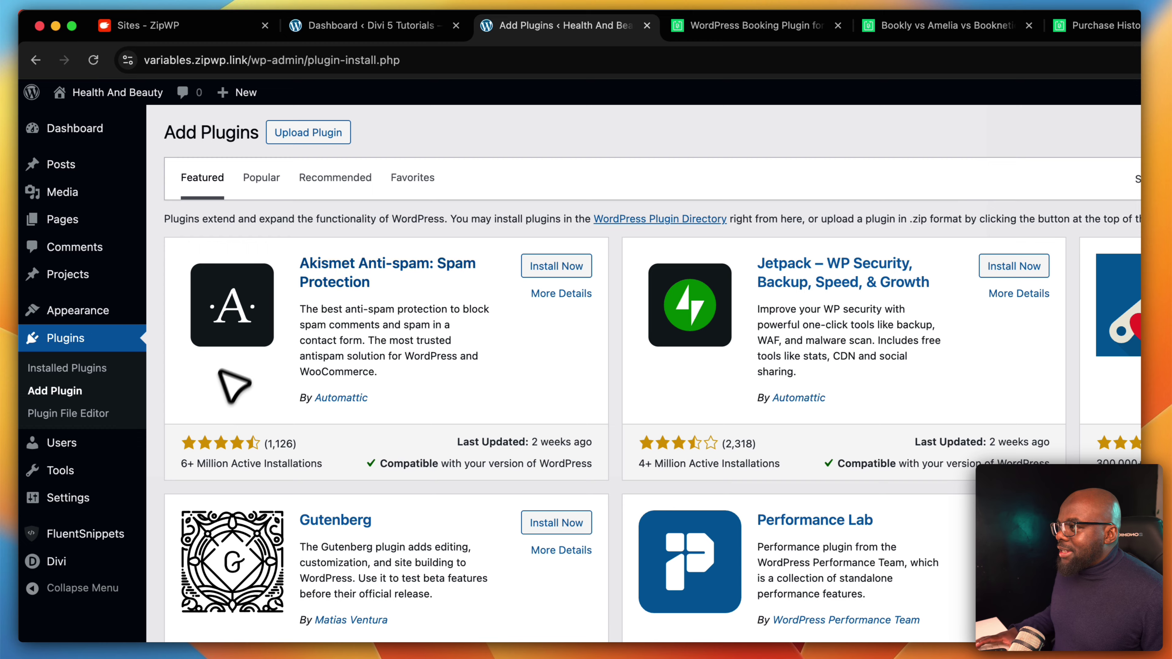
pyautogui.click(312, 134)
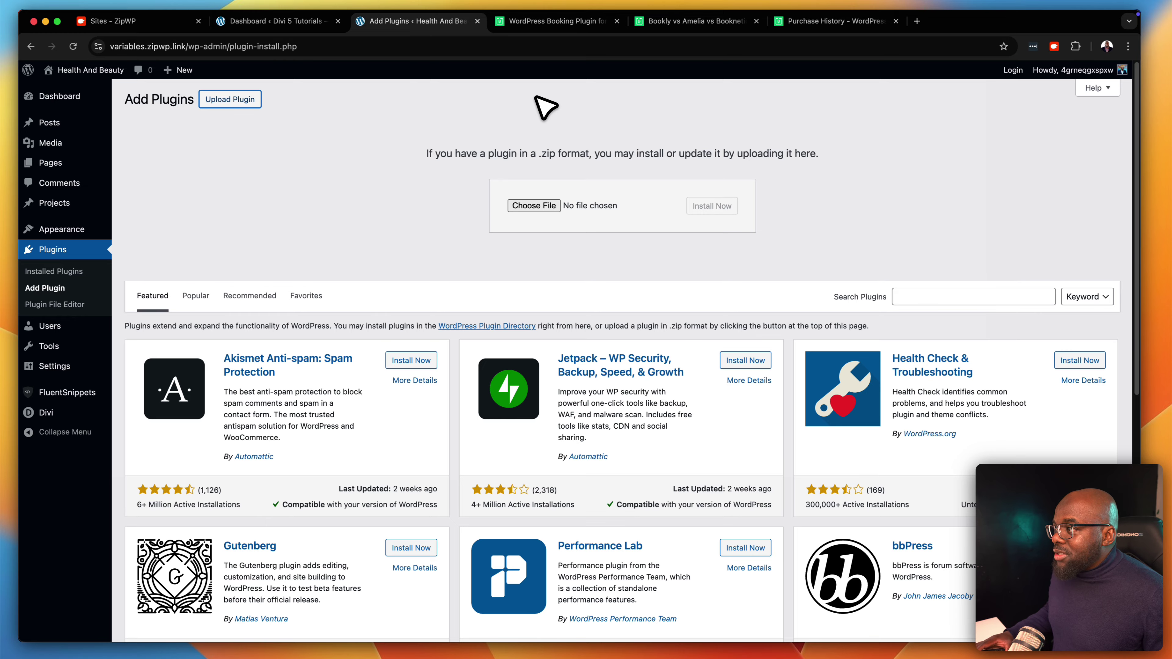
pyautogui.click(565, 26)
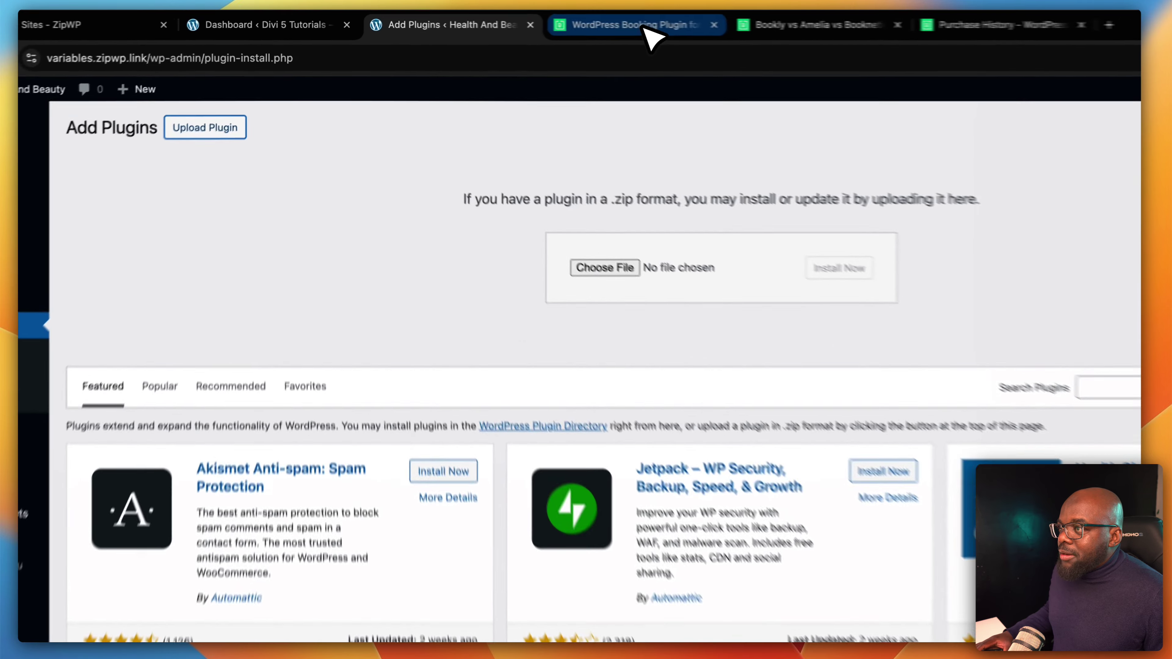
pyautogui.scroll(5, 675, 223)
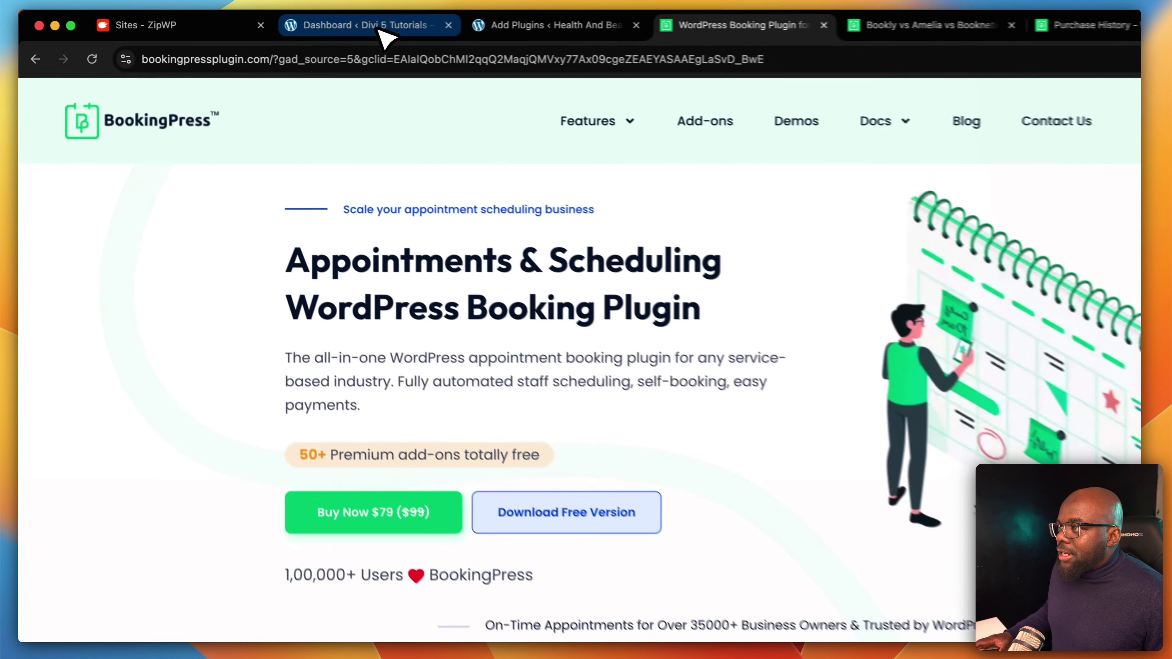
# Close the Divi dashboard and ZipWP tabs and reopen the plugin upload panel
pyautogui.click(379, 27)
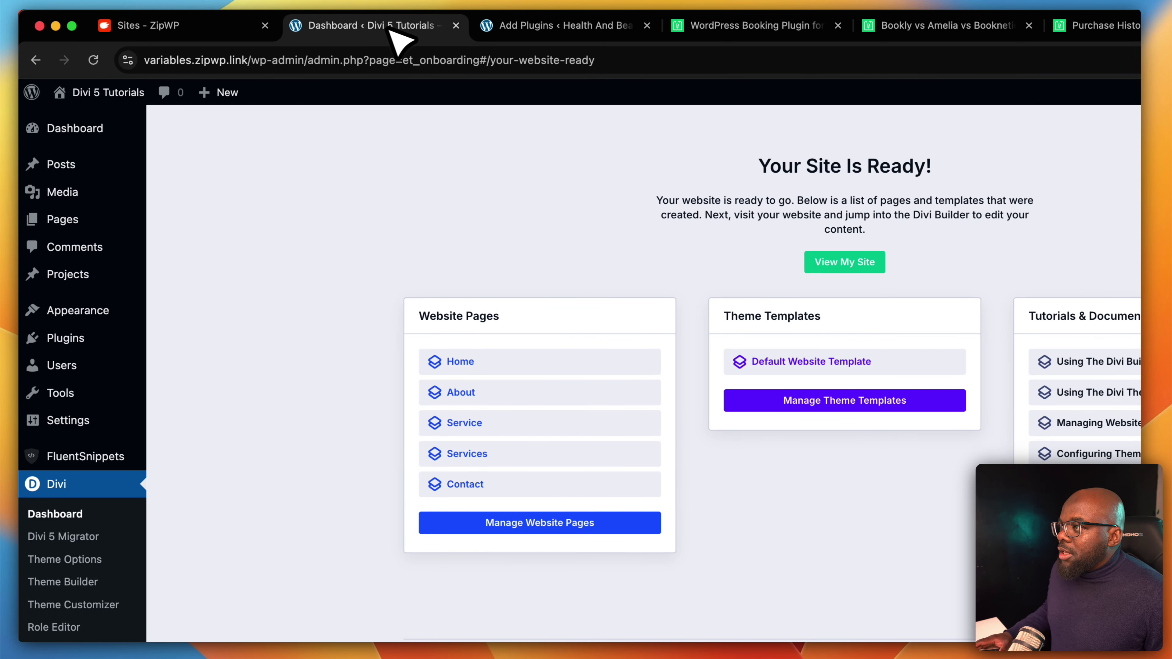
pyautogui.click(455, 26)
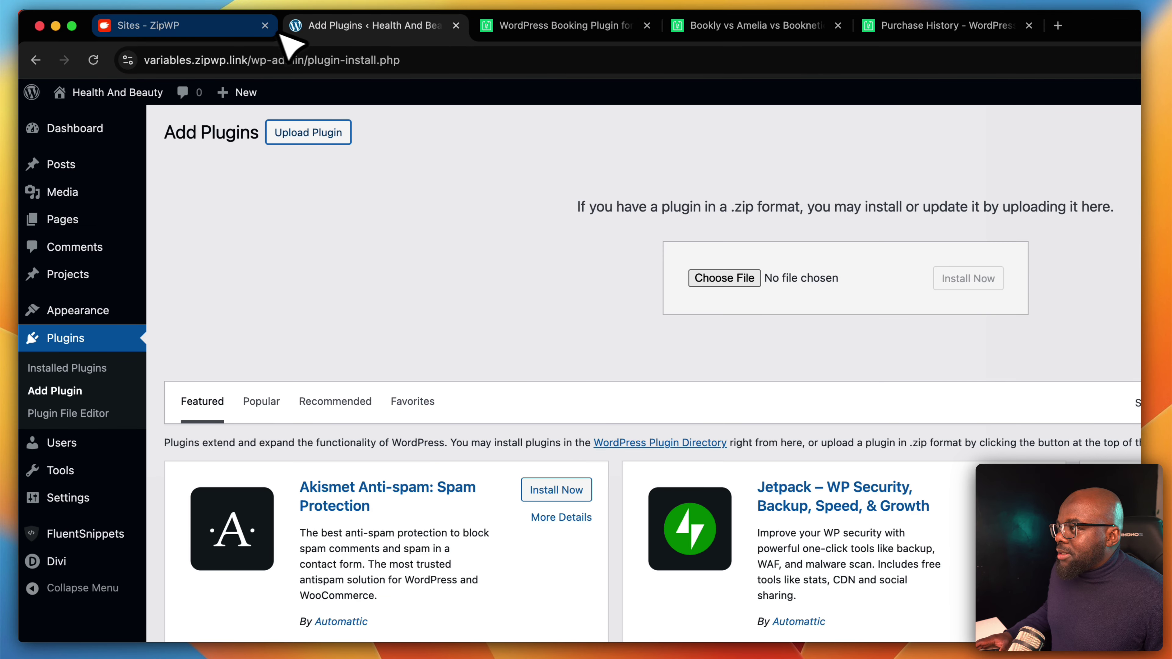
pyautogui.click(265, 25)
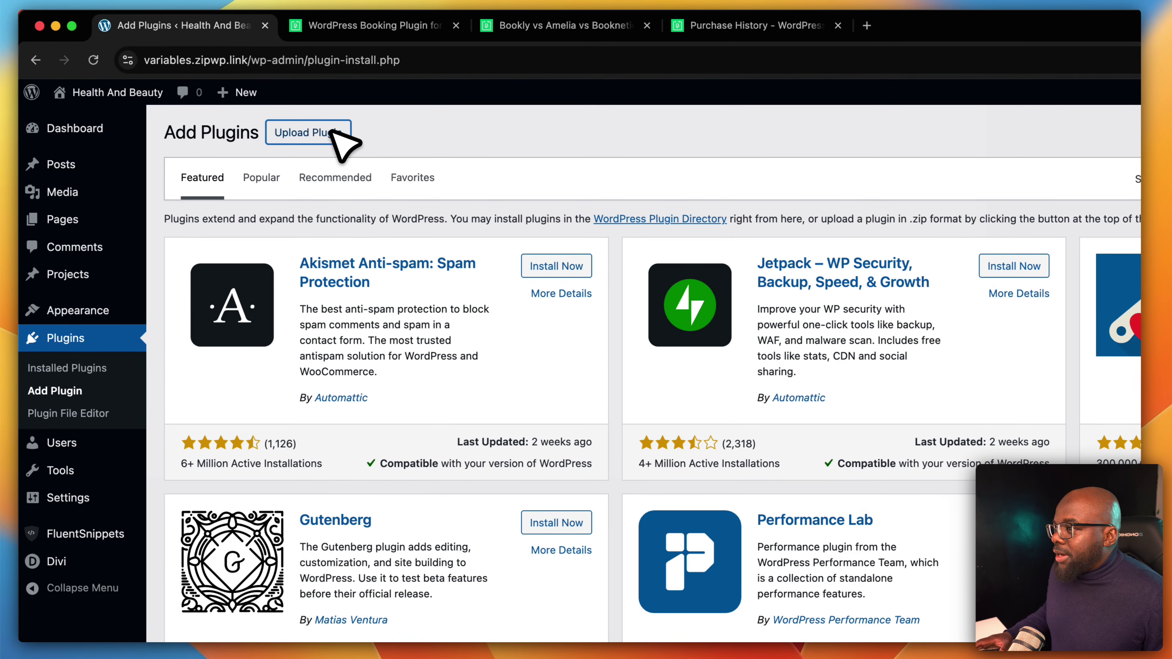
pyautogui.click(247, 99)
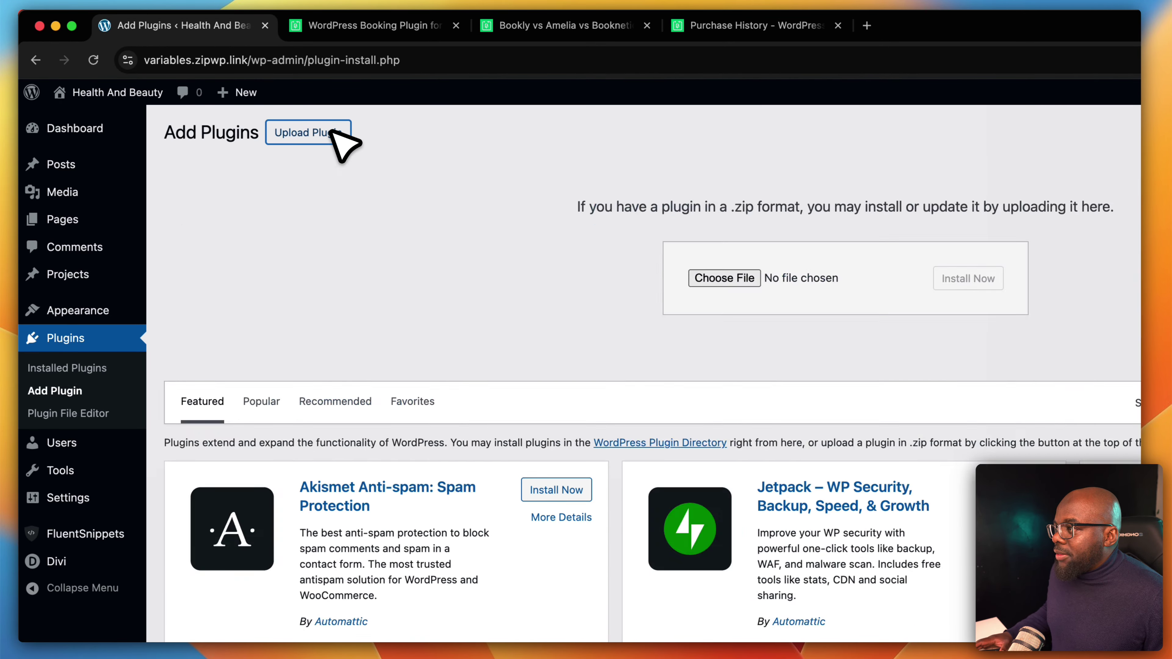
# Install bookingpress-appointment-booking_1.1.36.zip and open the BookingPress setup wizard
pyautogui.click(715, 278)
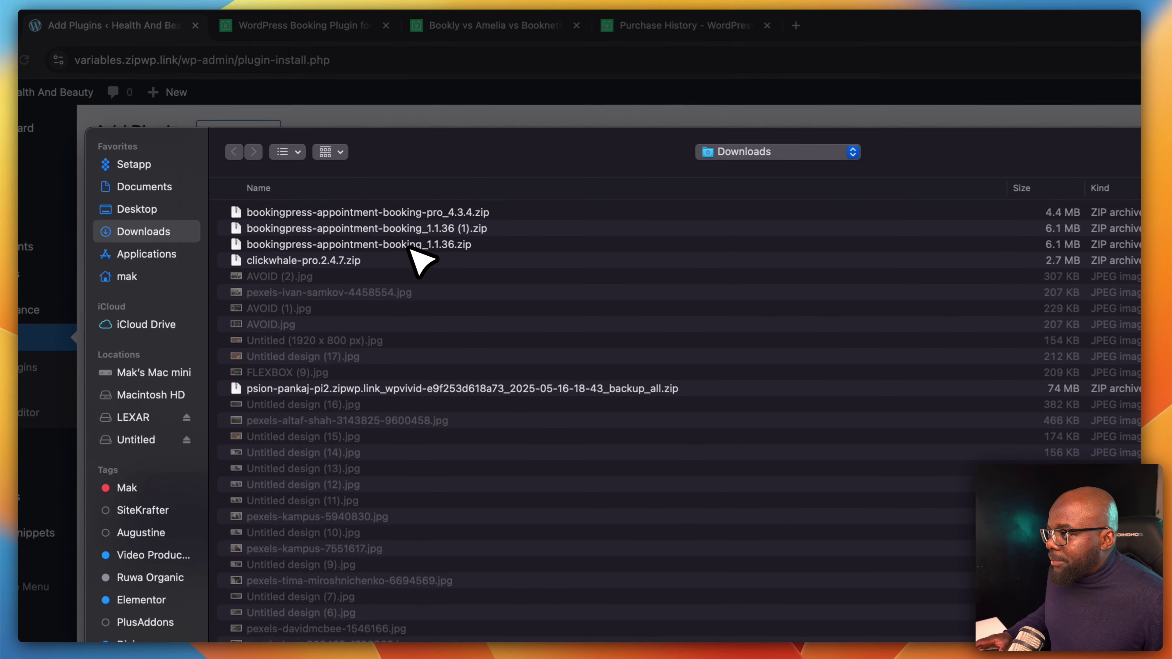
pyautogui.click(363, 182)
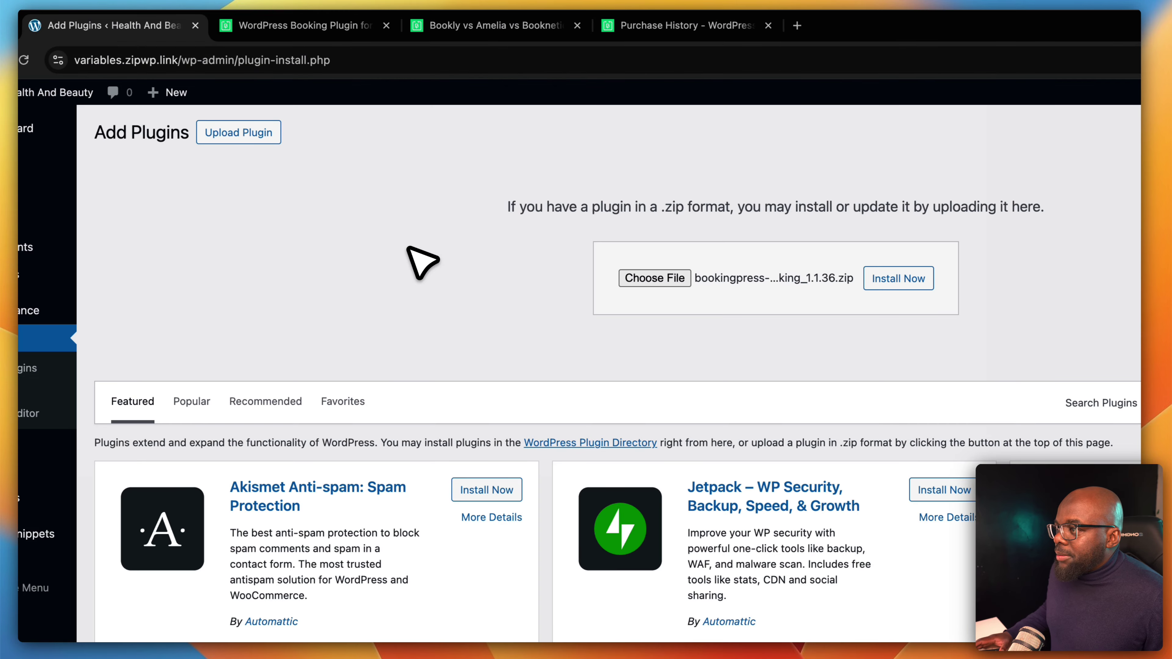
pyautogui.click(876, 279)
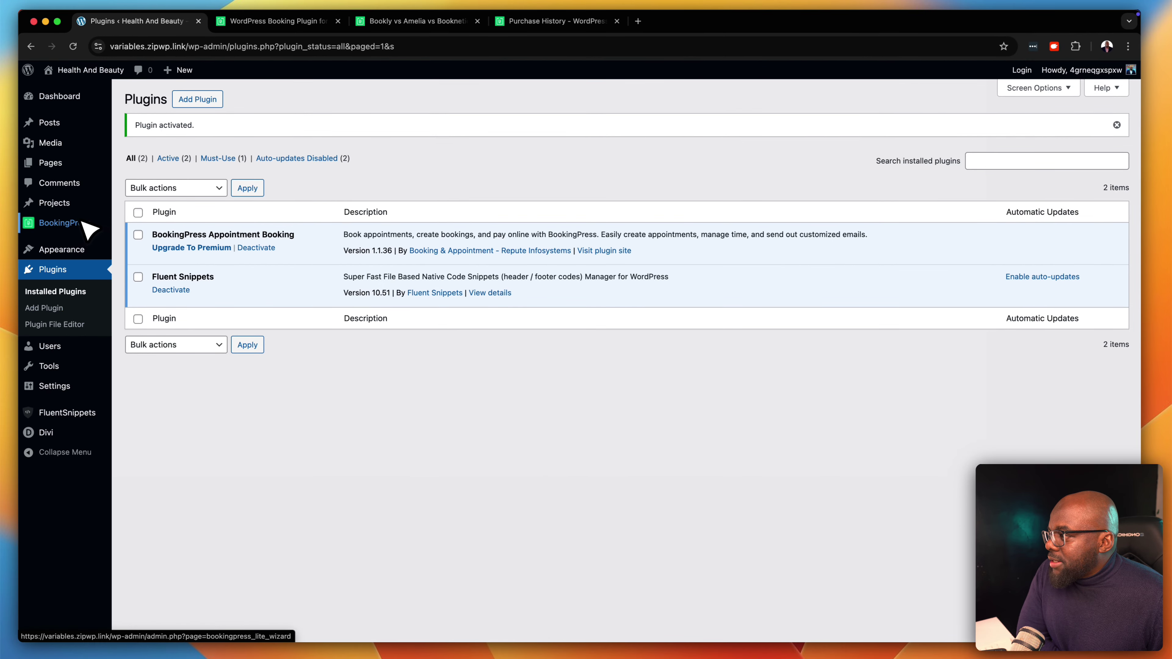
pyautogui.click(86, 229)
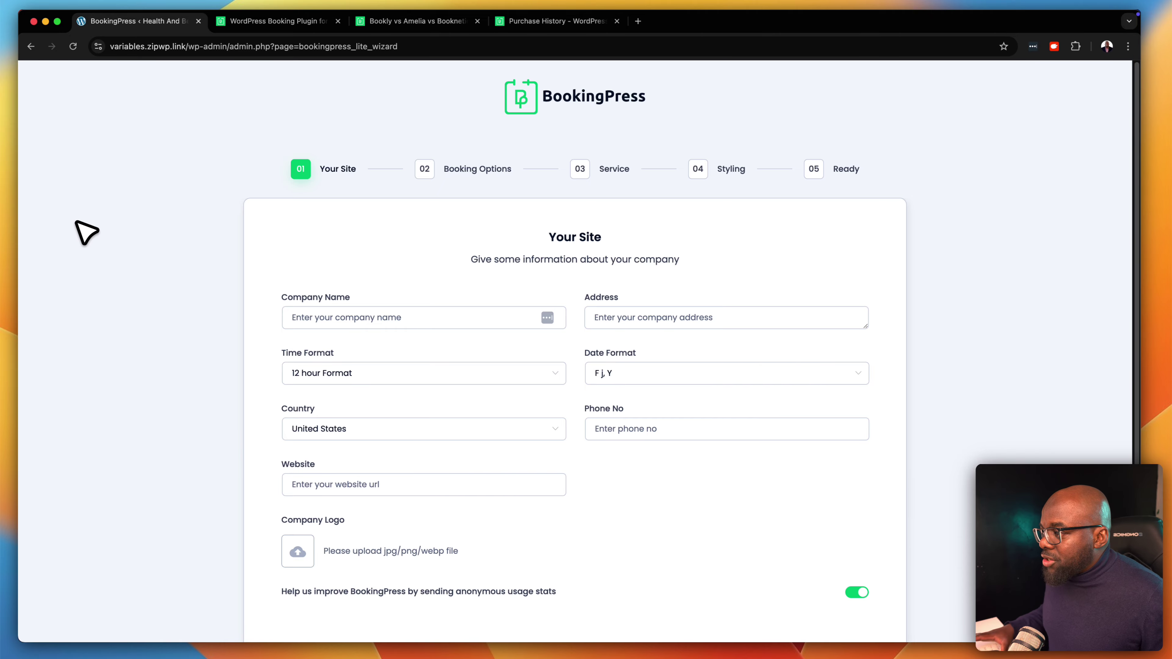
# Enter company name Mak Health, use 24-hour time, and keep date format F j, Y
pyautogui.click(416, 316)
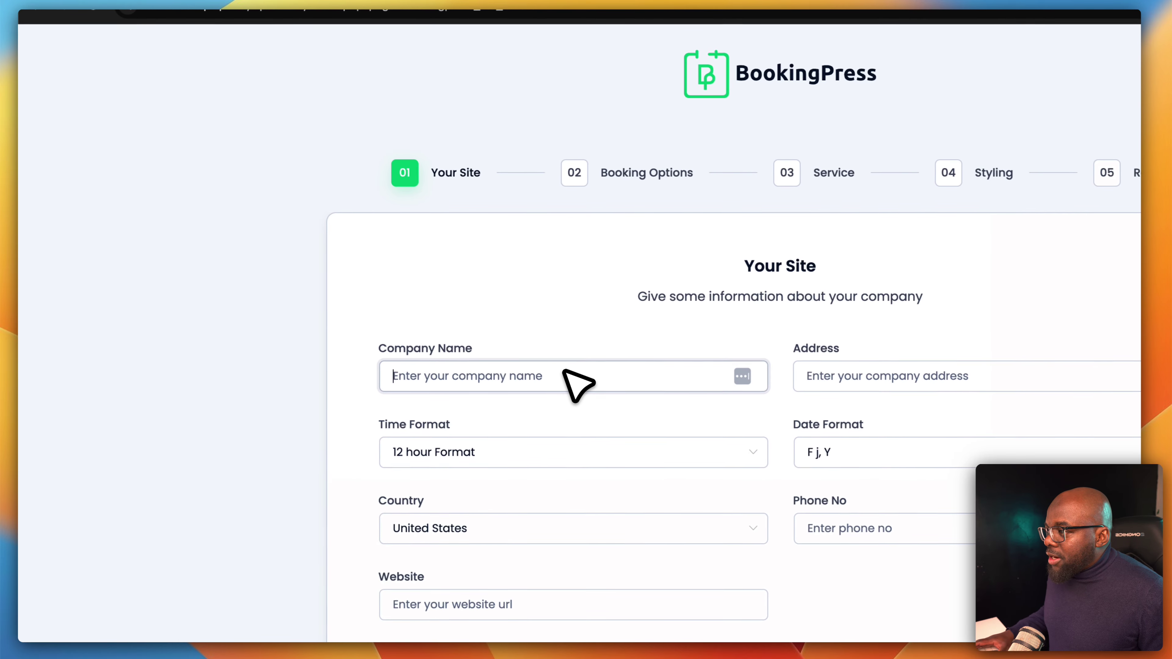
pyautogui.write('Mak')
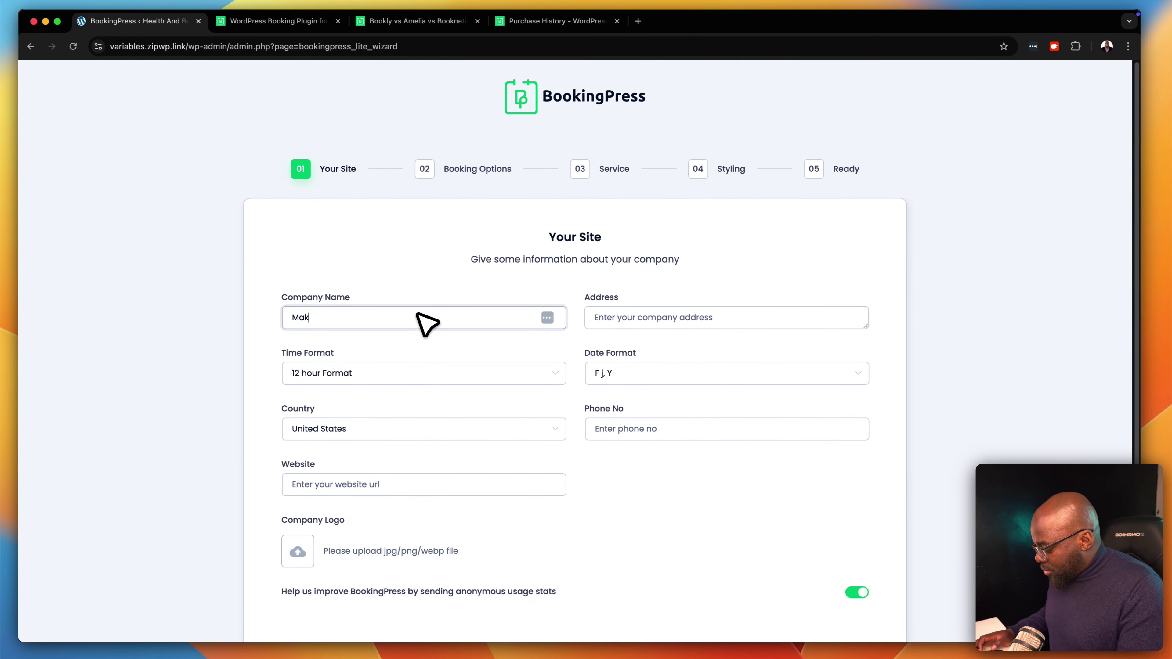
pyautogui.write(' Health')
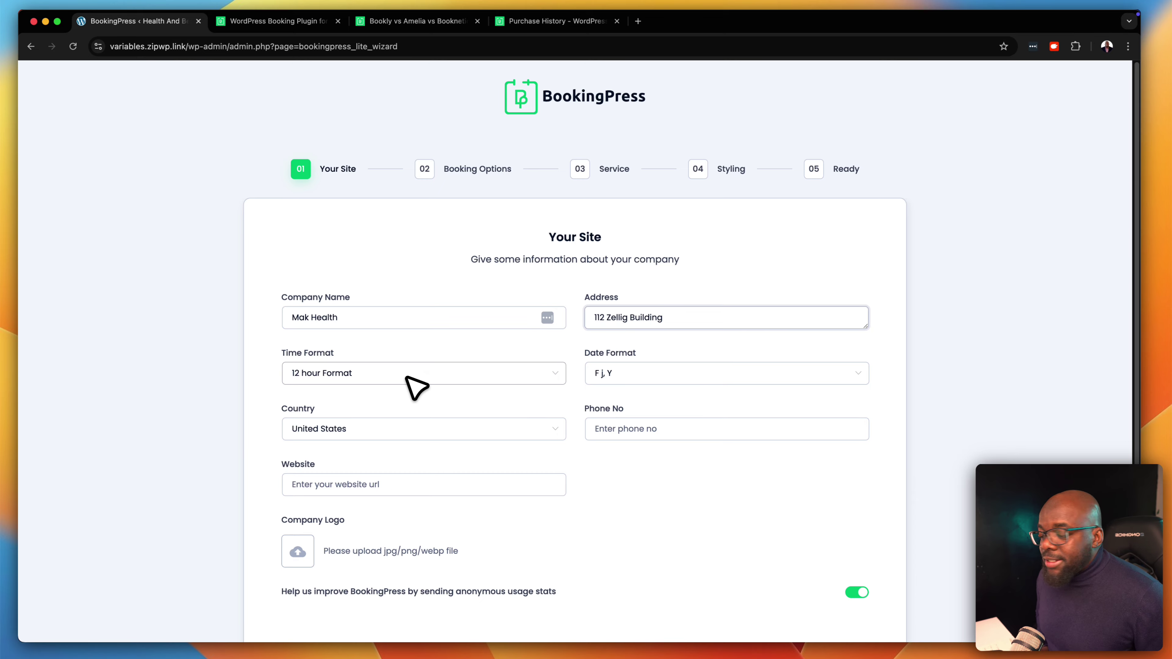
pyautogui.click(409, 374)
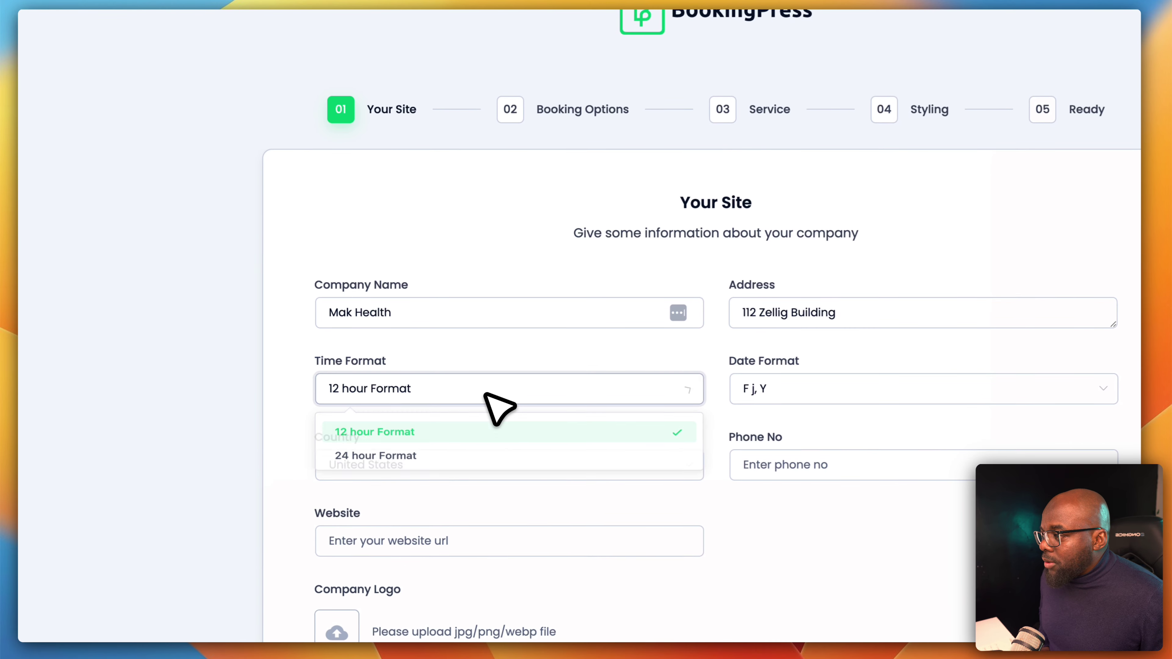
pyautogui.click(499, 467)
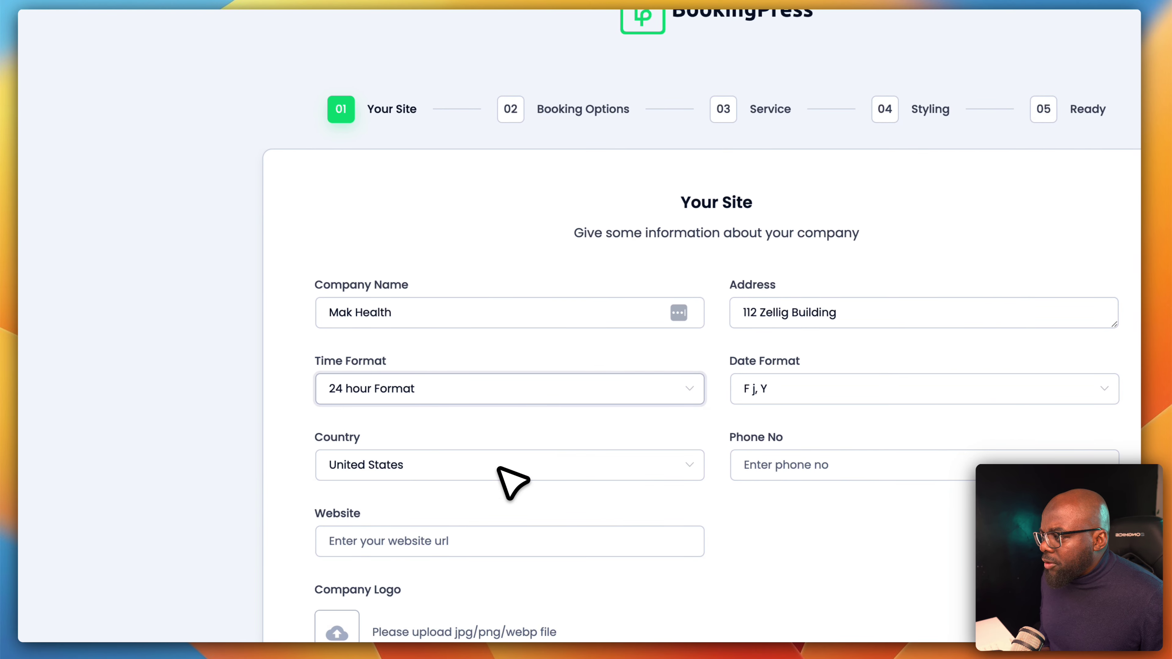
pyautogui.click(783, 392)
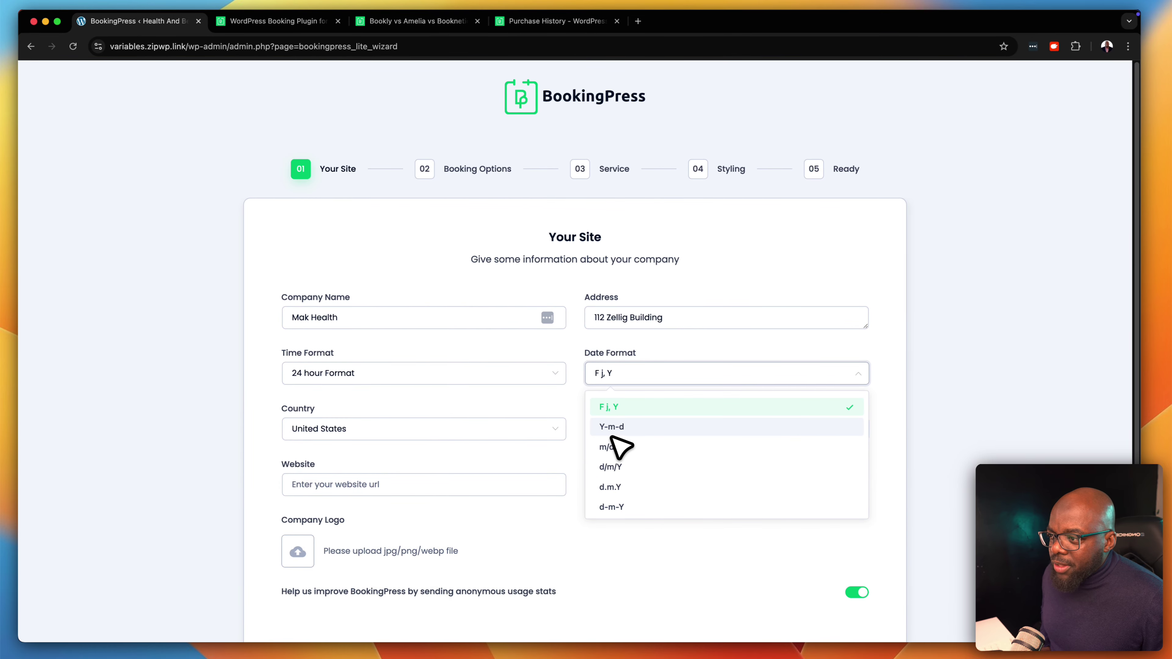
pyautogui.click(796, 373)
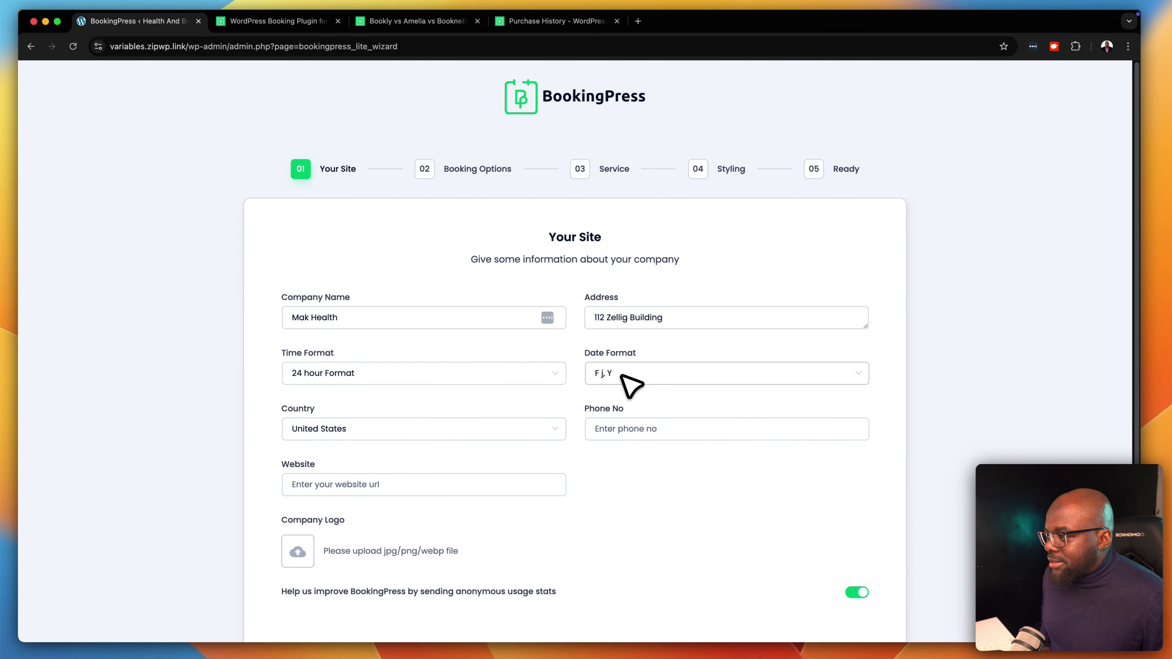
# Set the country to United Kingdom and move through the phone and website fields
pyautogui.click(390, 432)
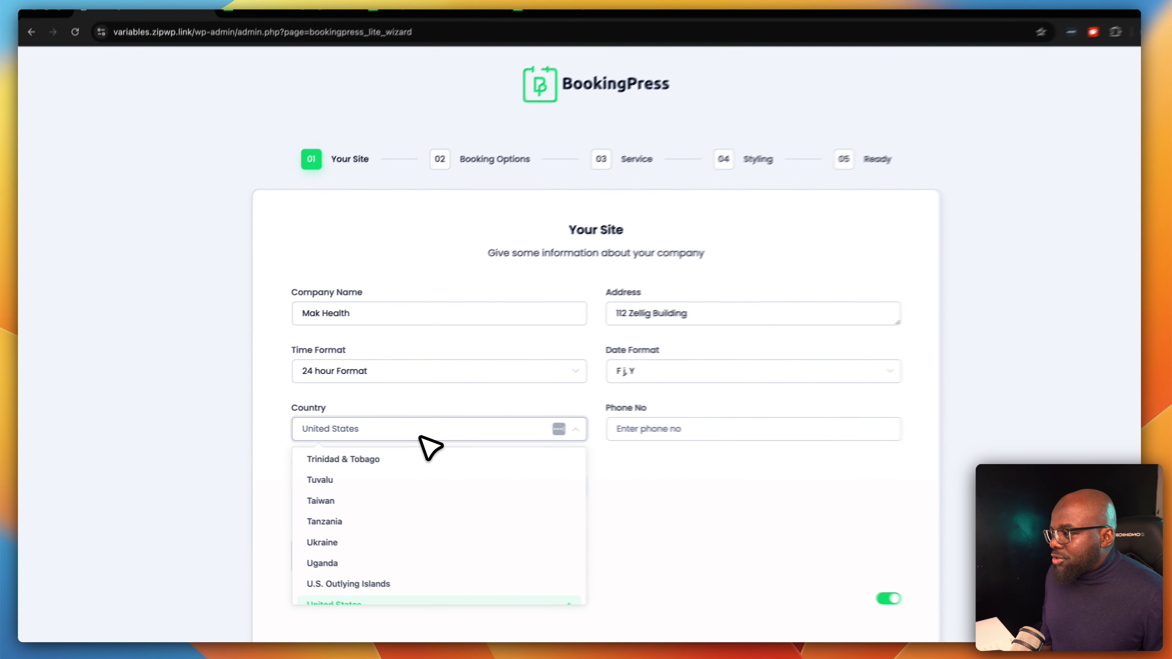
pyautogui.write('united')
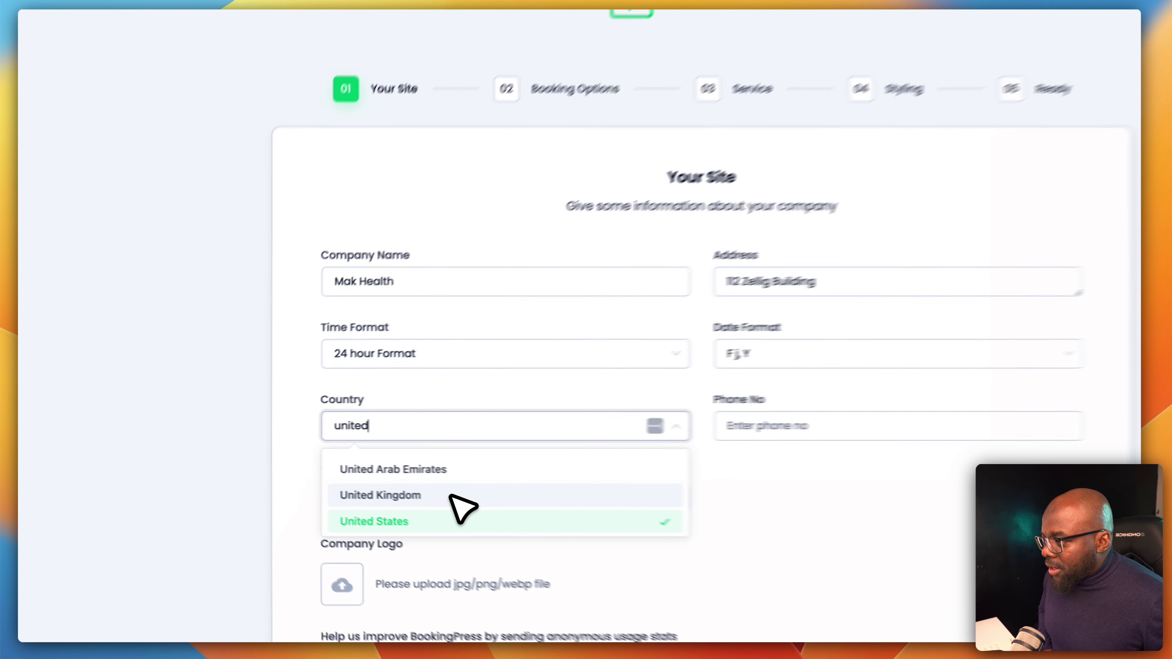
pyautogui.click(411, 481)
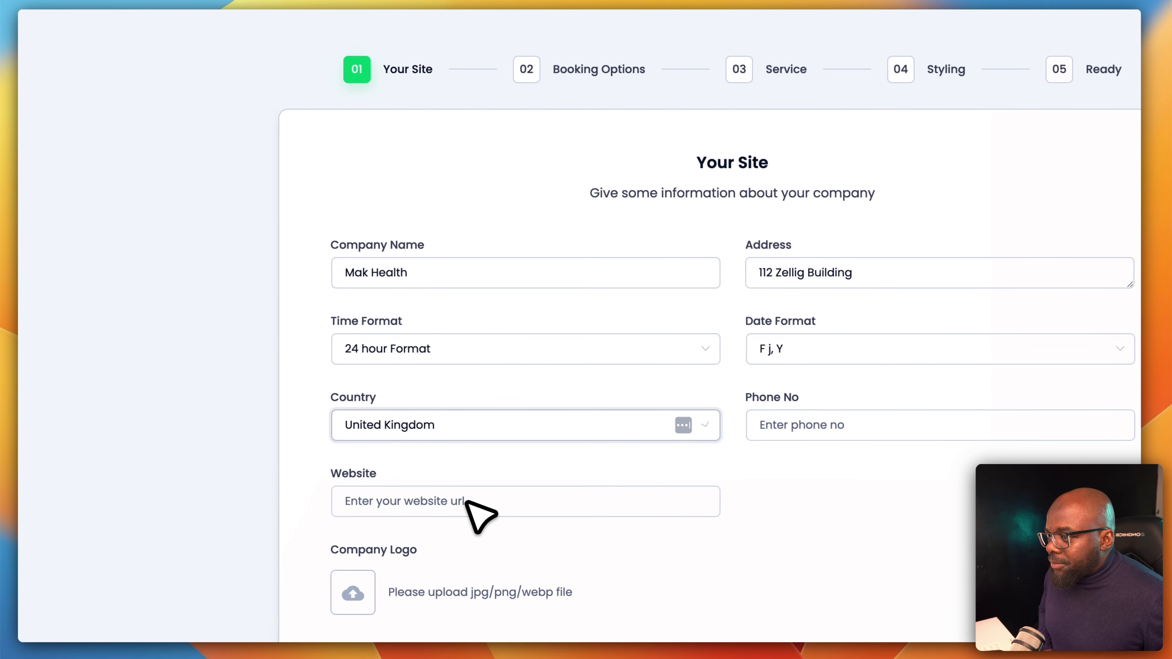
pyautogui.click(777, 425)
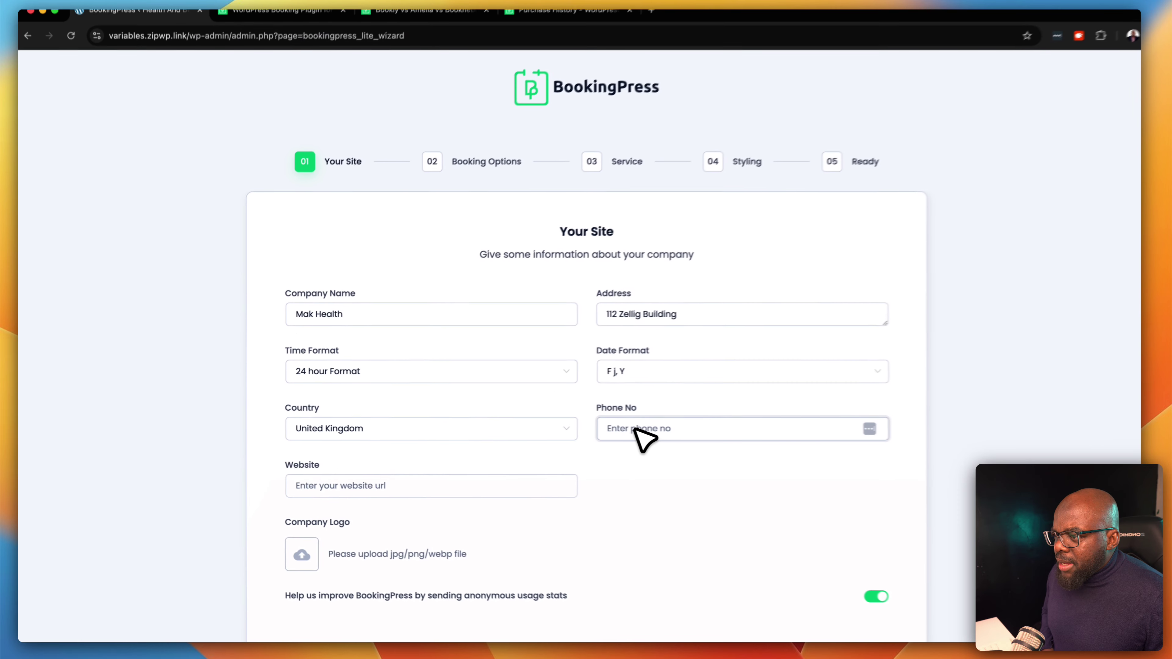
pyautogui.scroll(-5, 636, 430)
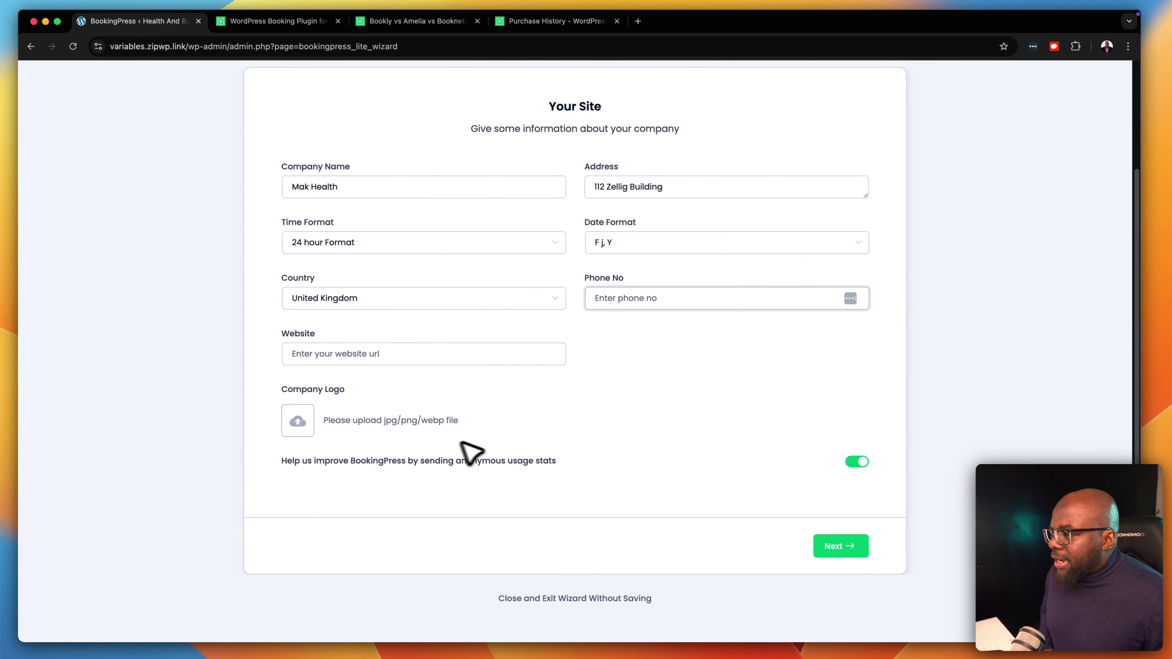
pyautogui.click(350, 359)
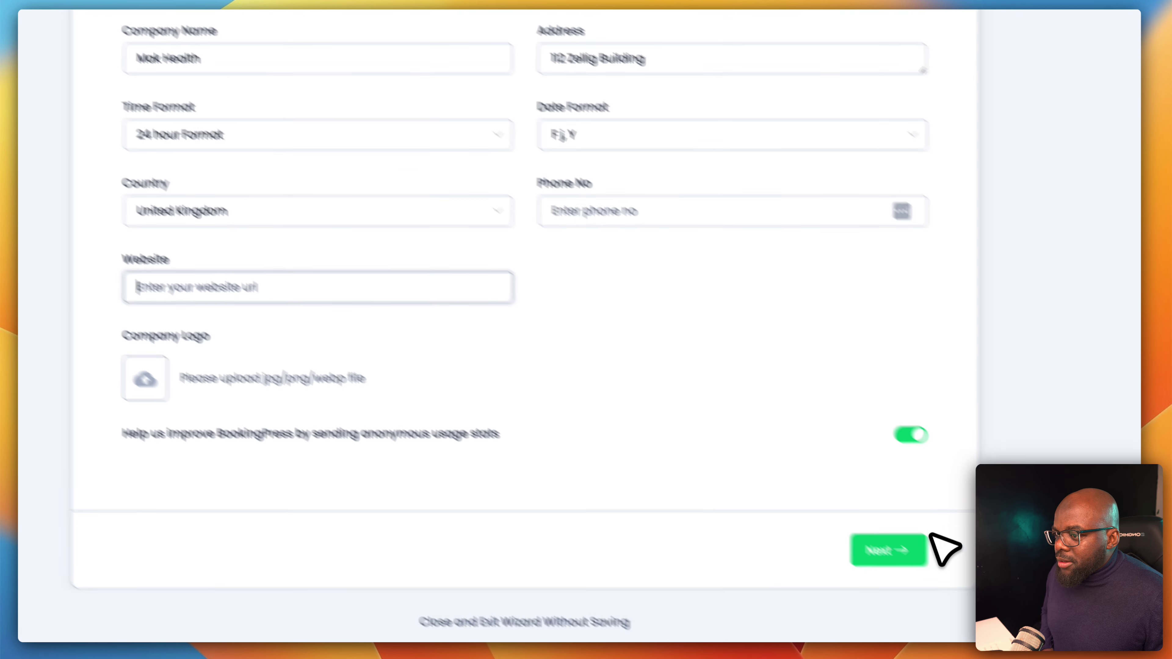
# Advance to the booking options step and review the weekly working hours
pyautogui.click(861, 536)
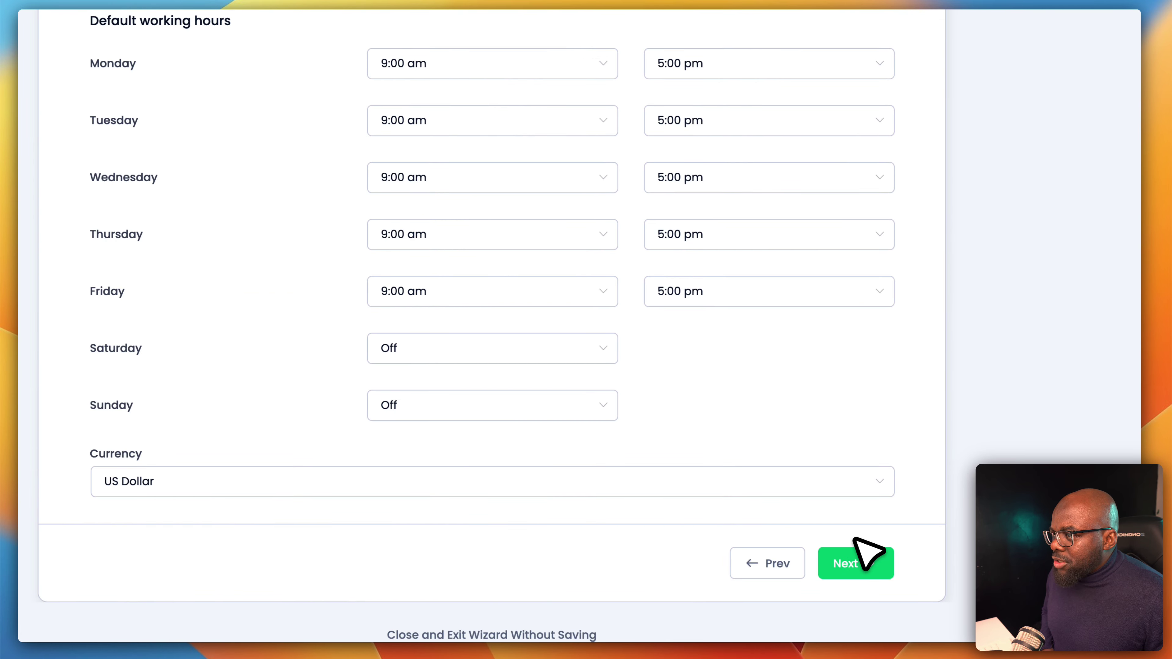
pyautogui.scroll(3, 707, 437)
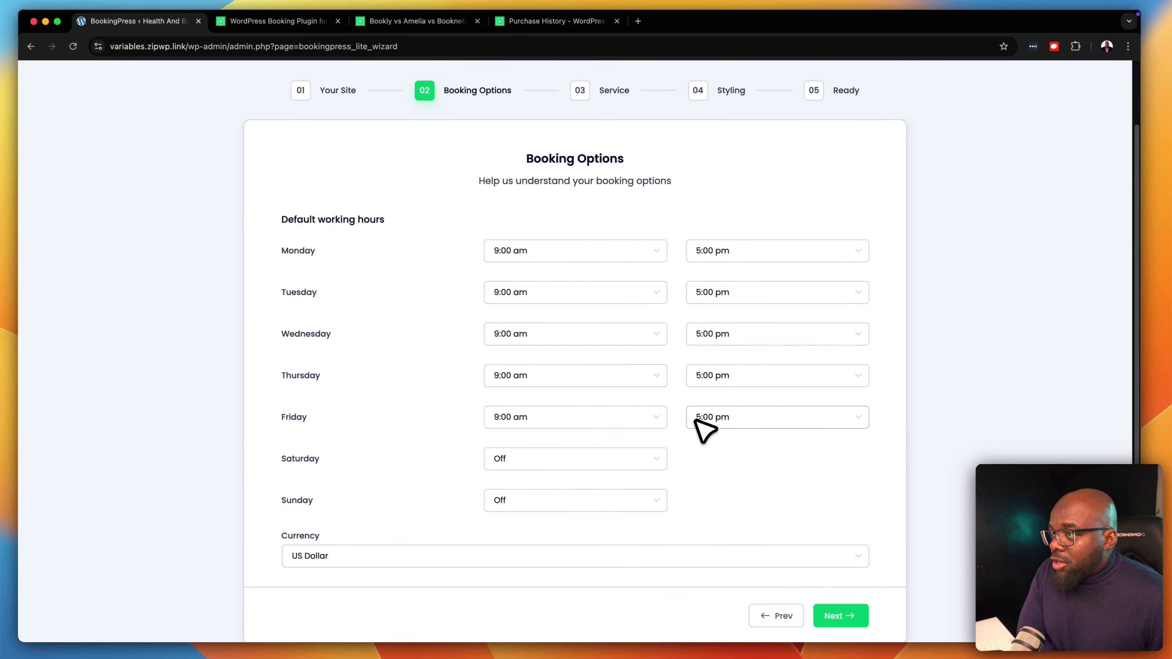
pyautogui.scroll(1, 704, 430)
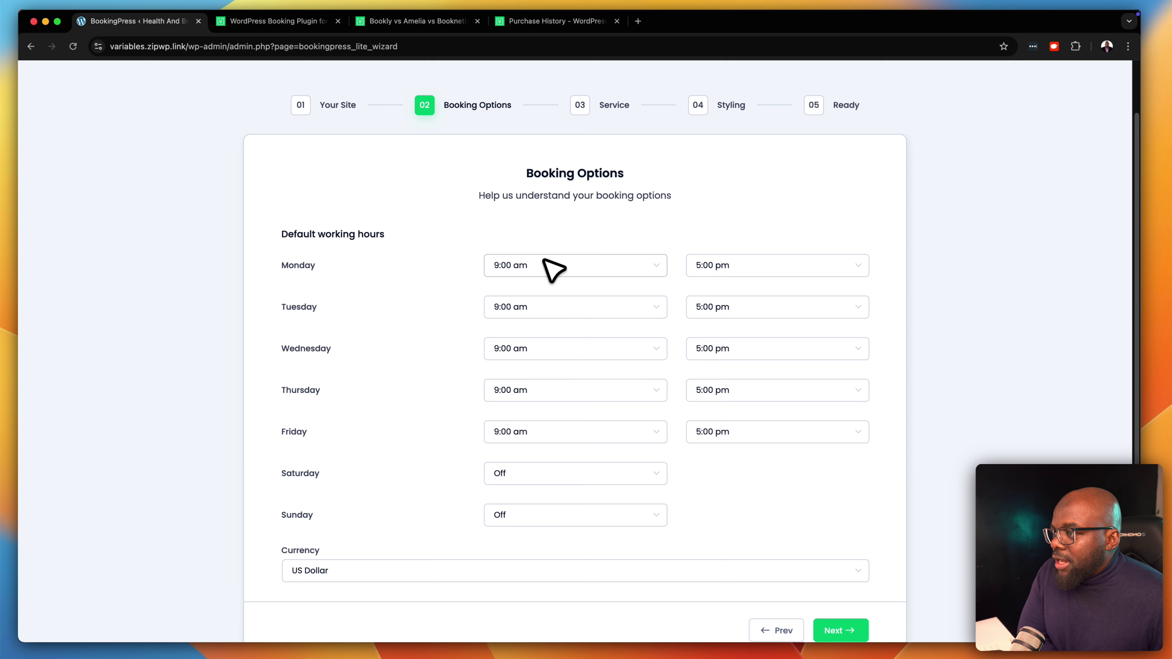
pyautogui.scroll(-2, 594, 371)
pyautogui.scroll(-1, 595, 374)
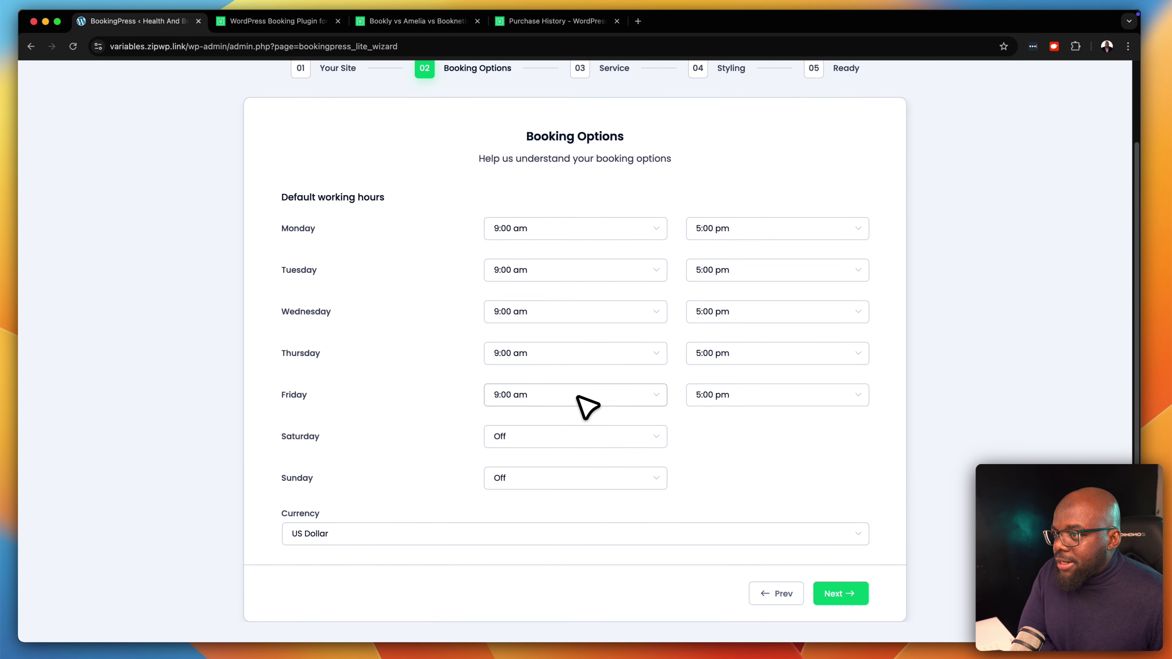
pyautogui.scroll(1, 588, 406)
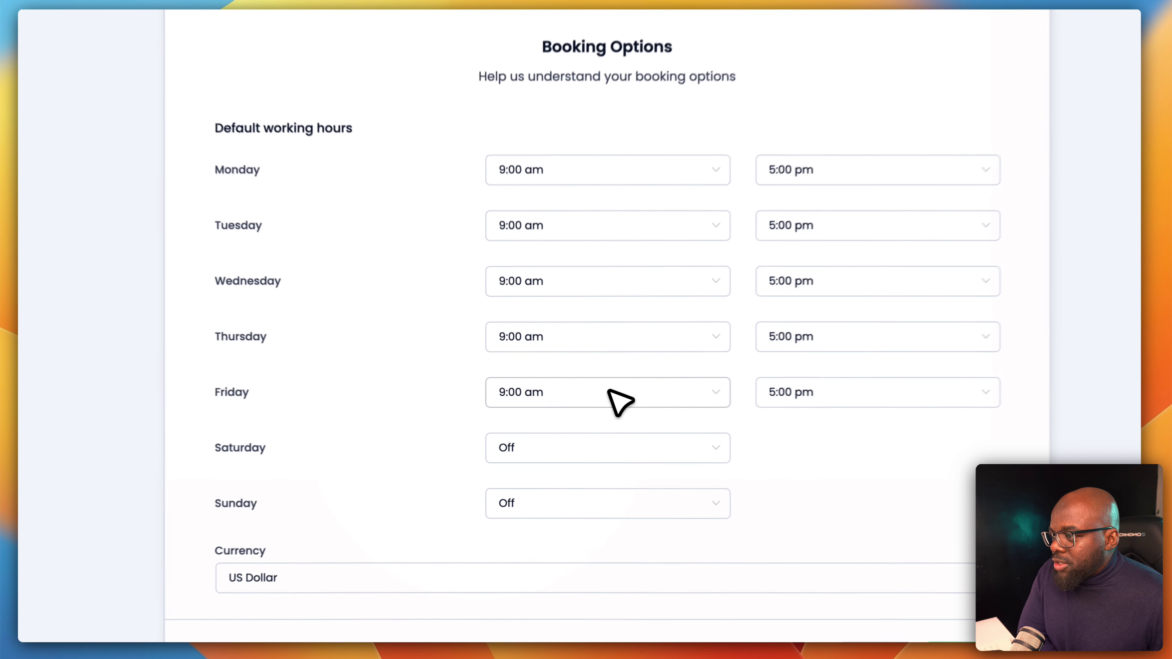
# Set Friday to Off, keeping Monday–Thursday at 9:00 am–5:00 pm
pyautogui.click(577, 401)
pyautogui.scroll(10, 583, 447)
pyautogui.scroll(10, 626, 457)
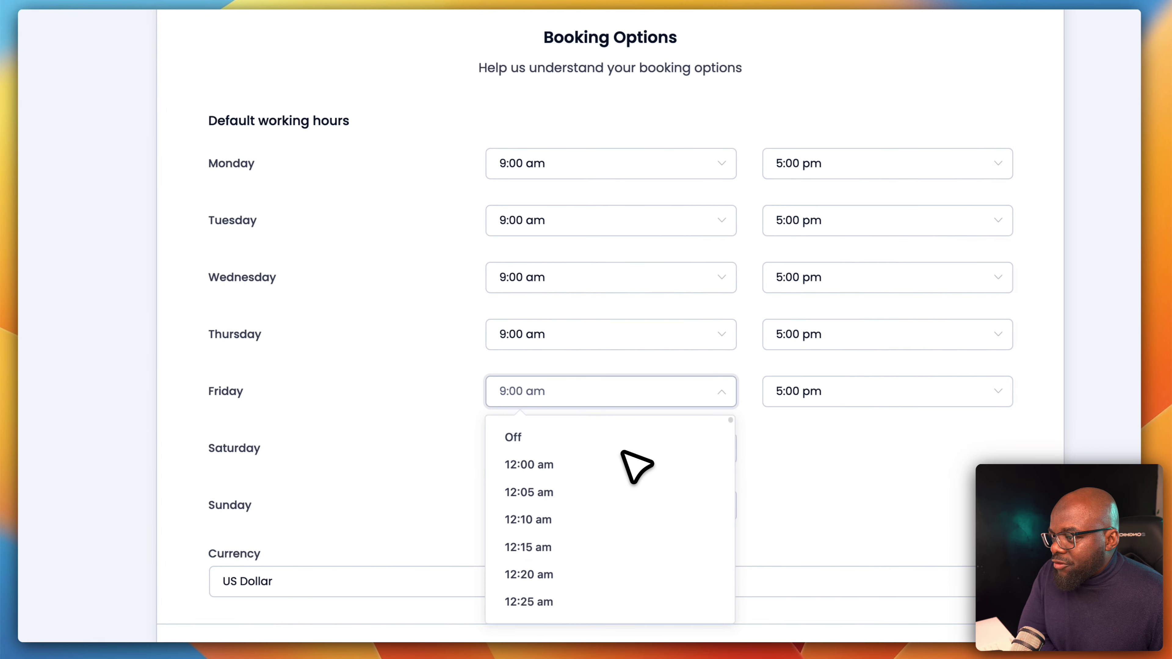
pyautogui.scroll(3, 629, 459)
pyautogui.click(579, 526)
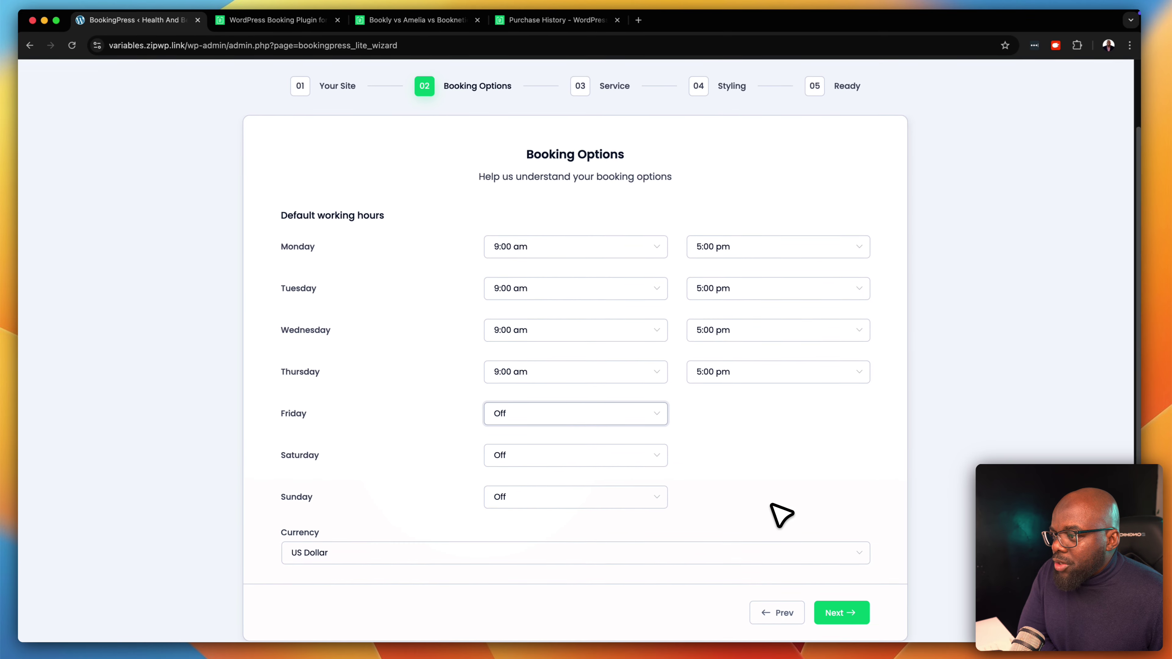
pyautogui.scroll(-1, 780, 514)
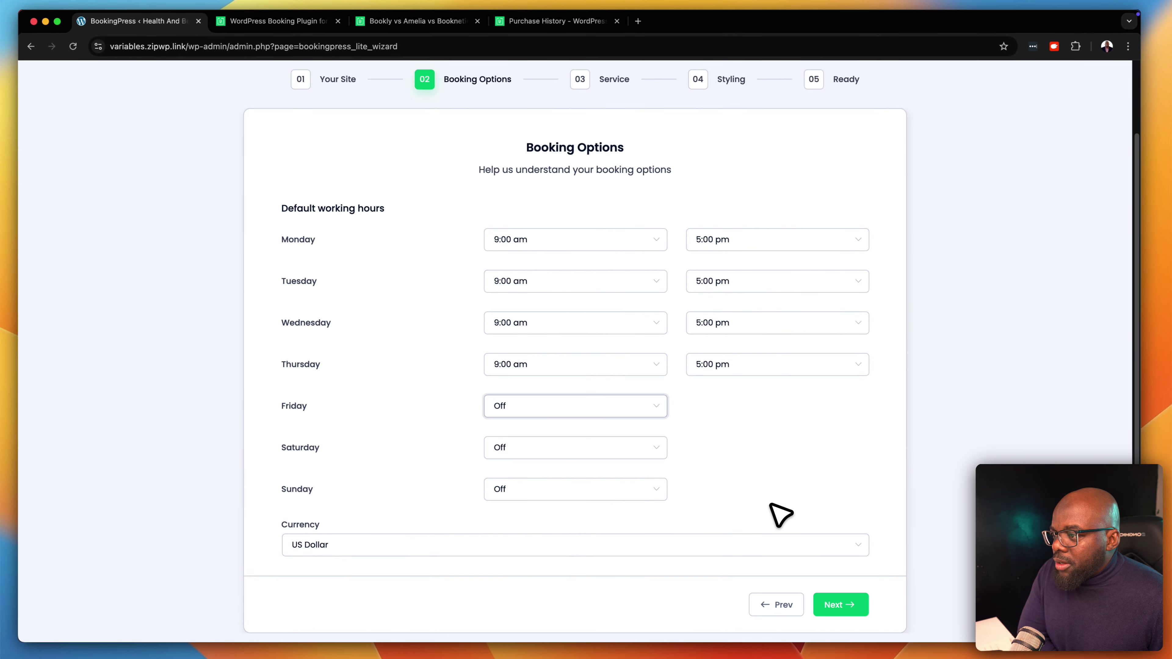
pyautogui.scroll(-1, 856, 484)
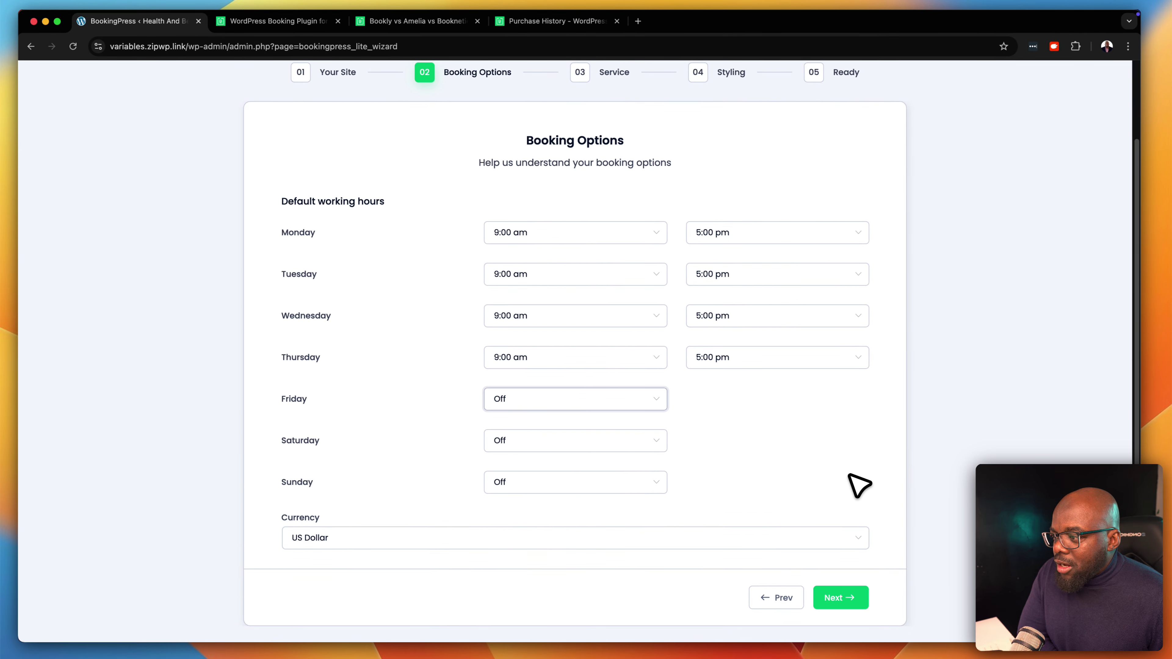
pyautogui.scroll(2, 861, 485)
pyautogui.scroll(3, 861, 484)
pyautogui.scroll(-4, 860, 485)
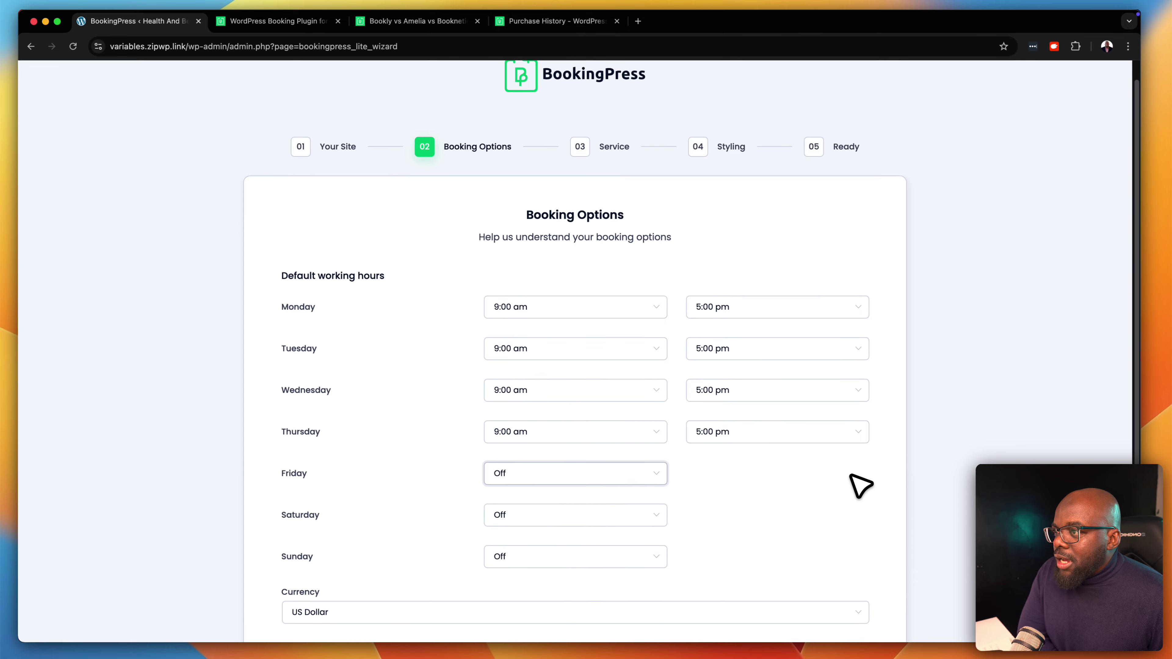
pyautogui.scroll(-1, 851, 477)
pyautogui.click(838, 571)
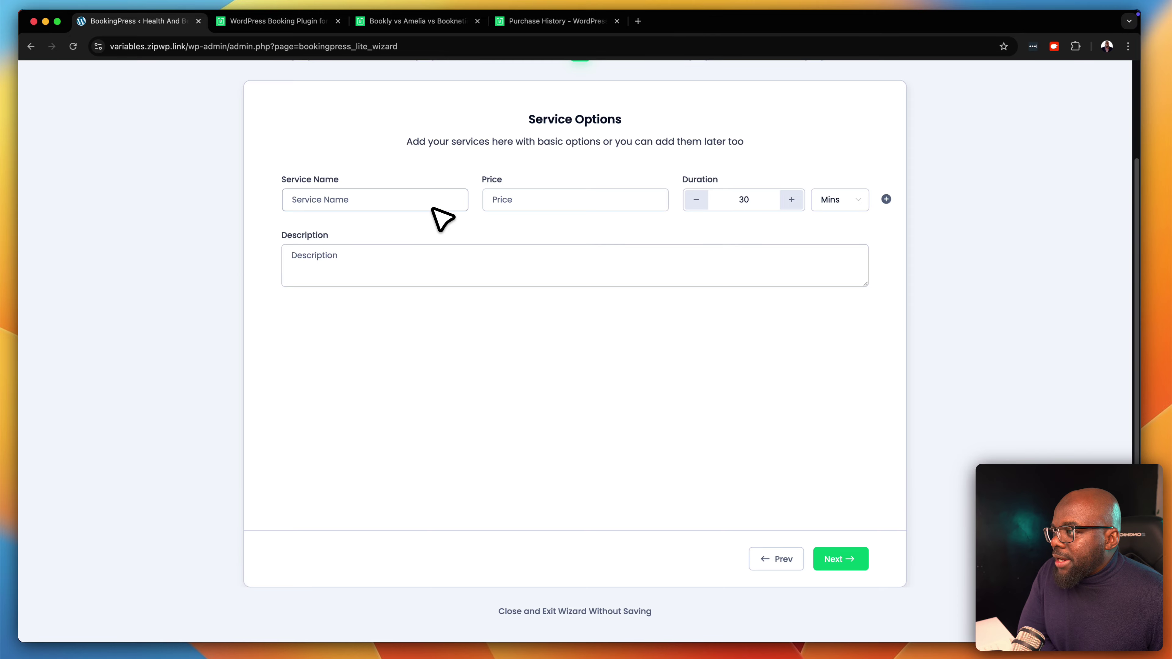
# Add a Checkups service priced 199 with a 60-minute duration
pyautogui.click(432, 204)
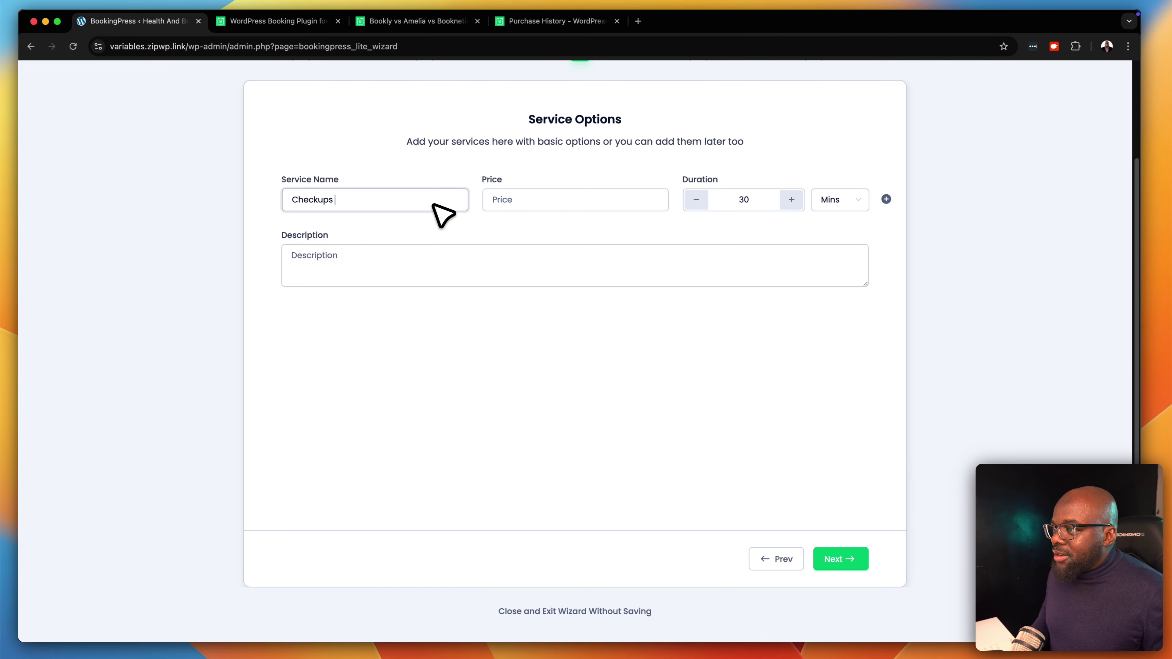
pyautogui.click(519, 202)
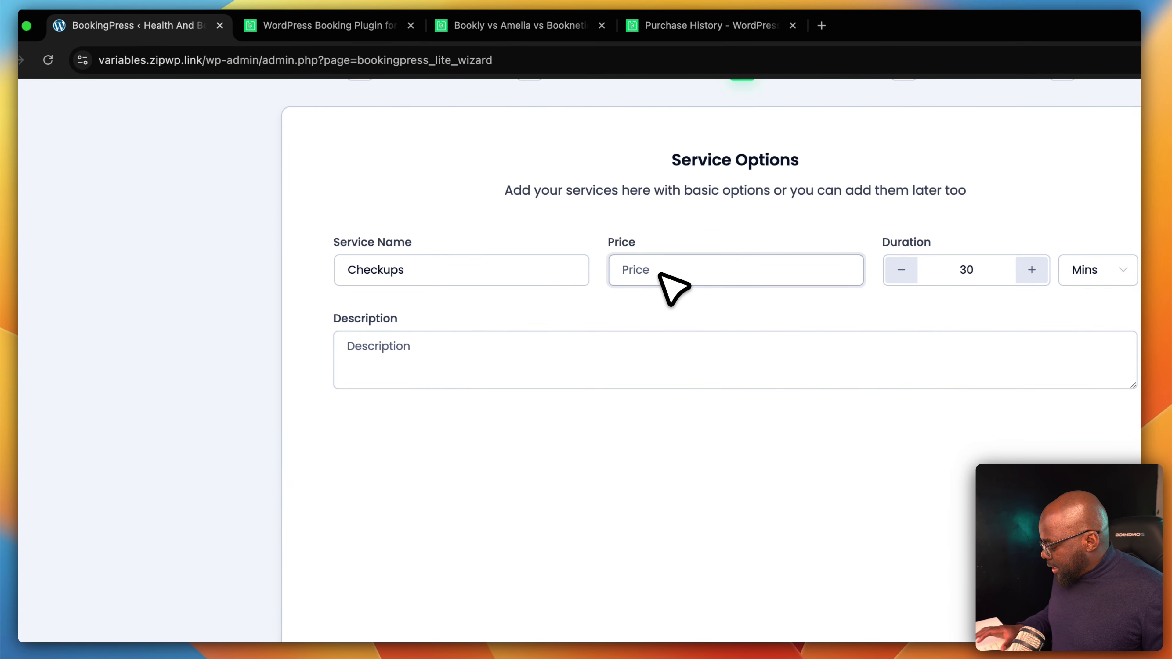
pyautogui.write('199')
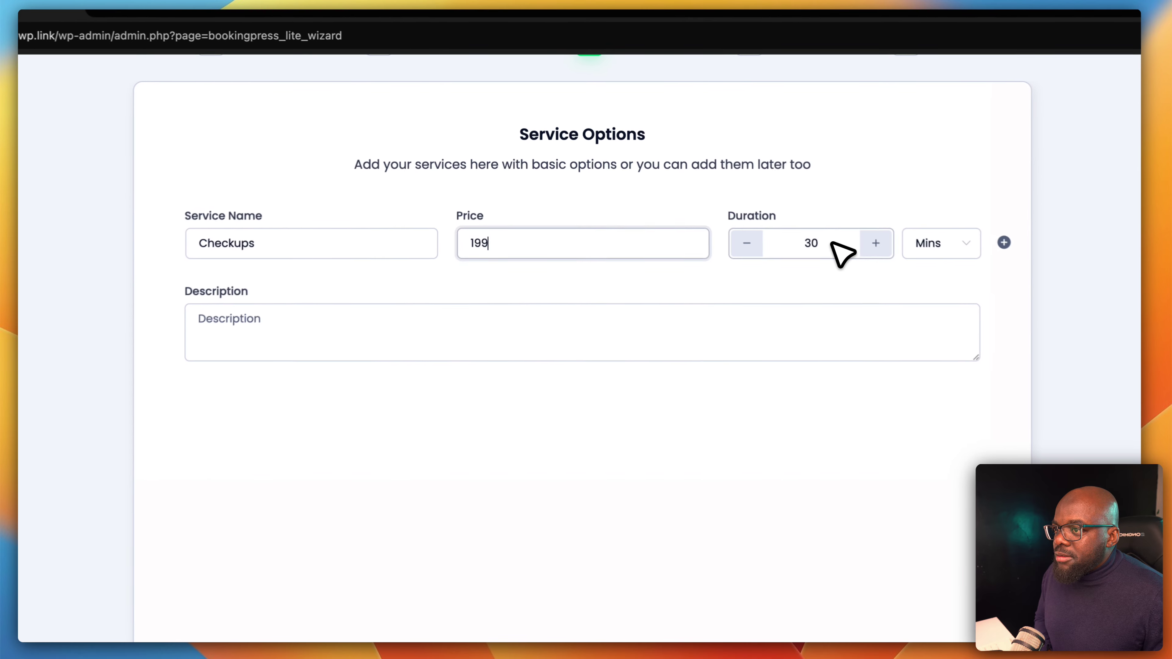
pyautogui.moveTo(833, 243); pyautogui.dragTo(767, 243)
pyautogui.write('60')
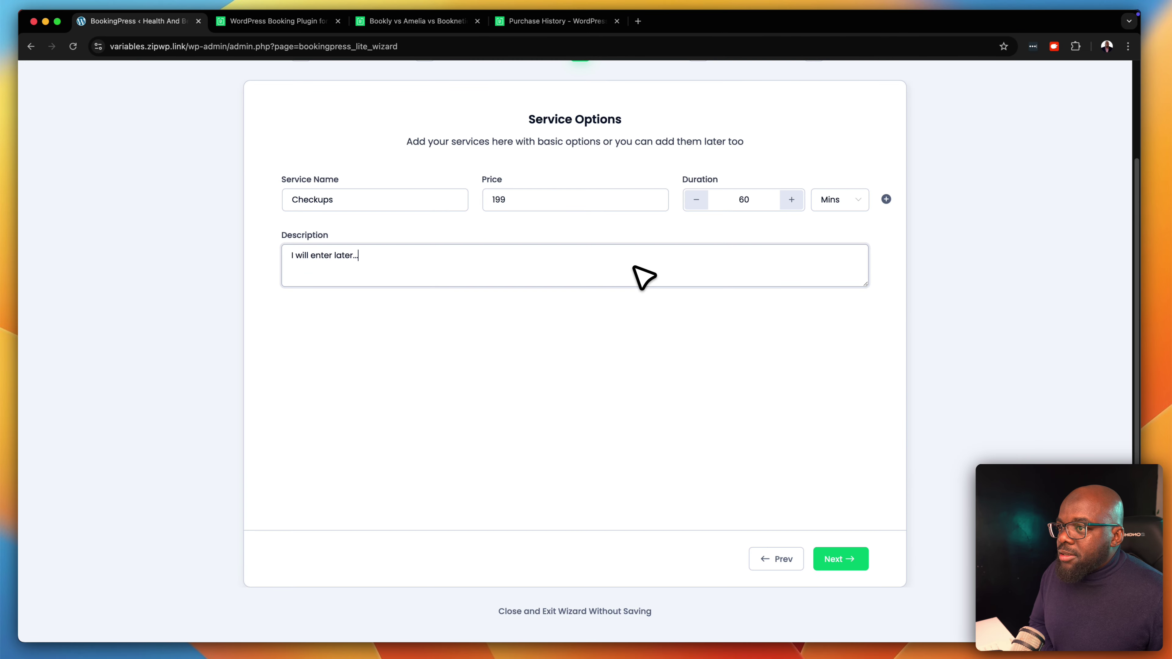
pyautogui.click(838, 560)
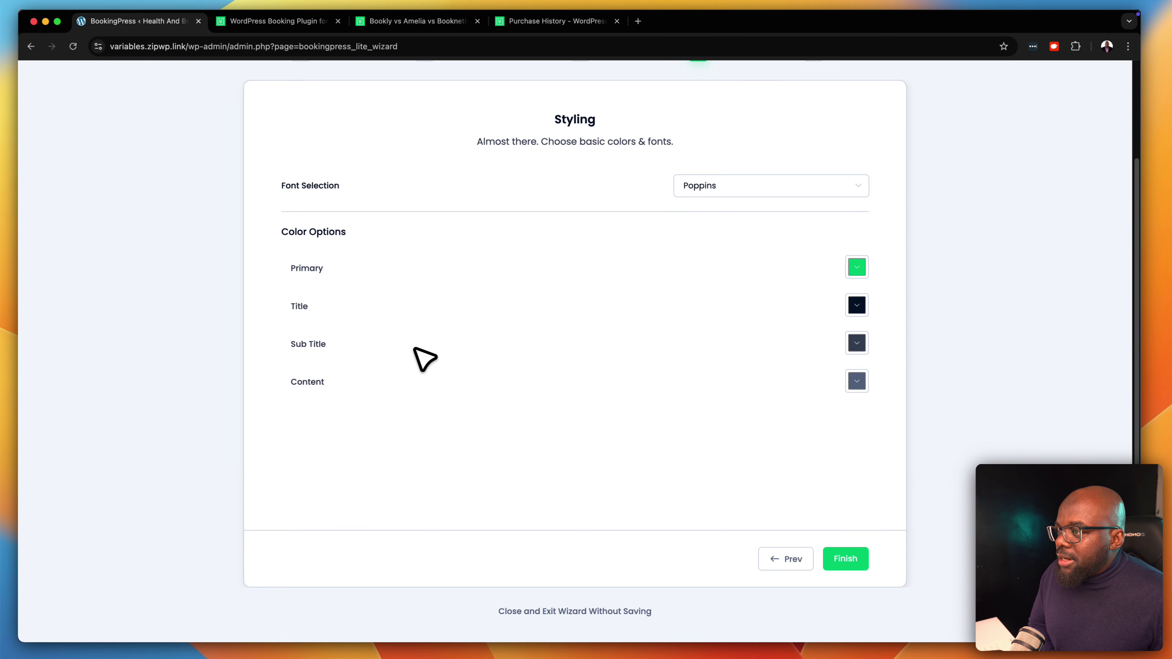
# Keep Poppins as the styling font and finish the BookingPress setup wizard
pyautogui.click(727, 192)
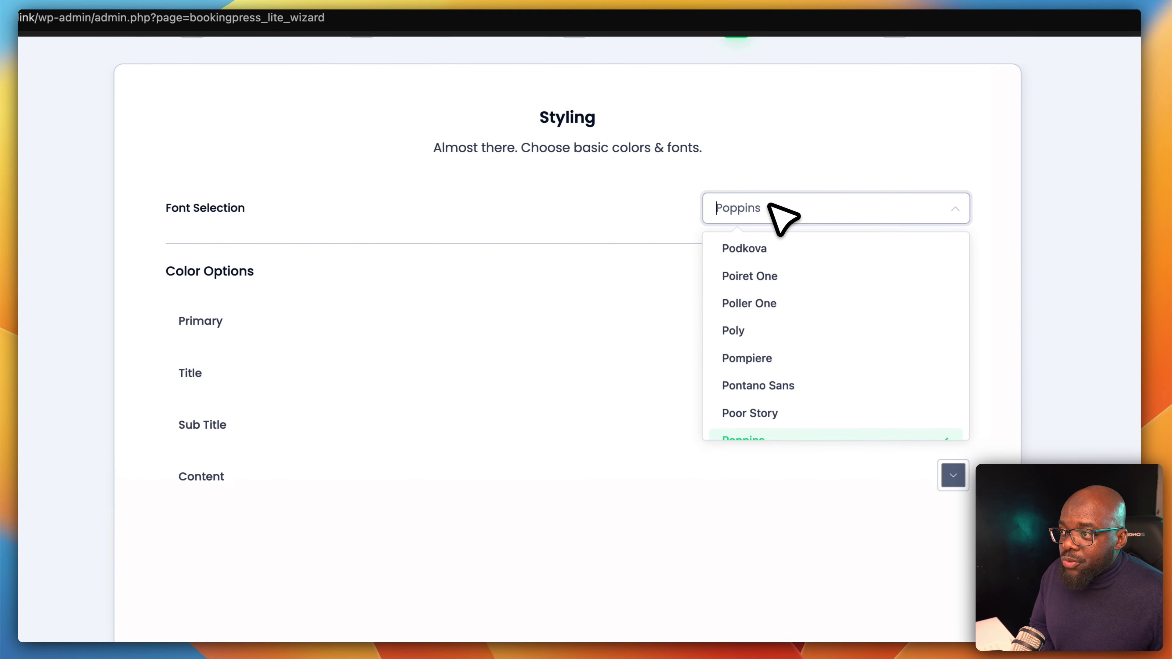
pyautogui.click(604, 204)
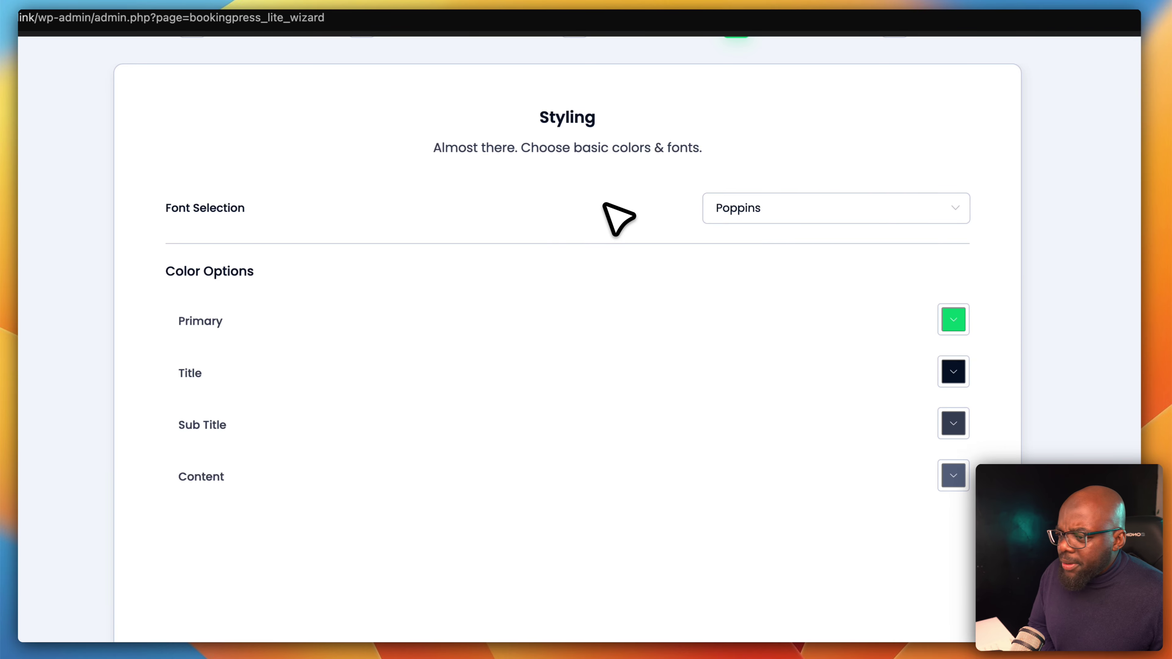
pyautogui.click(854, 579)
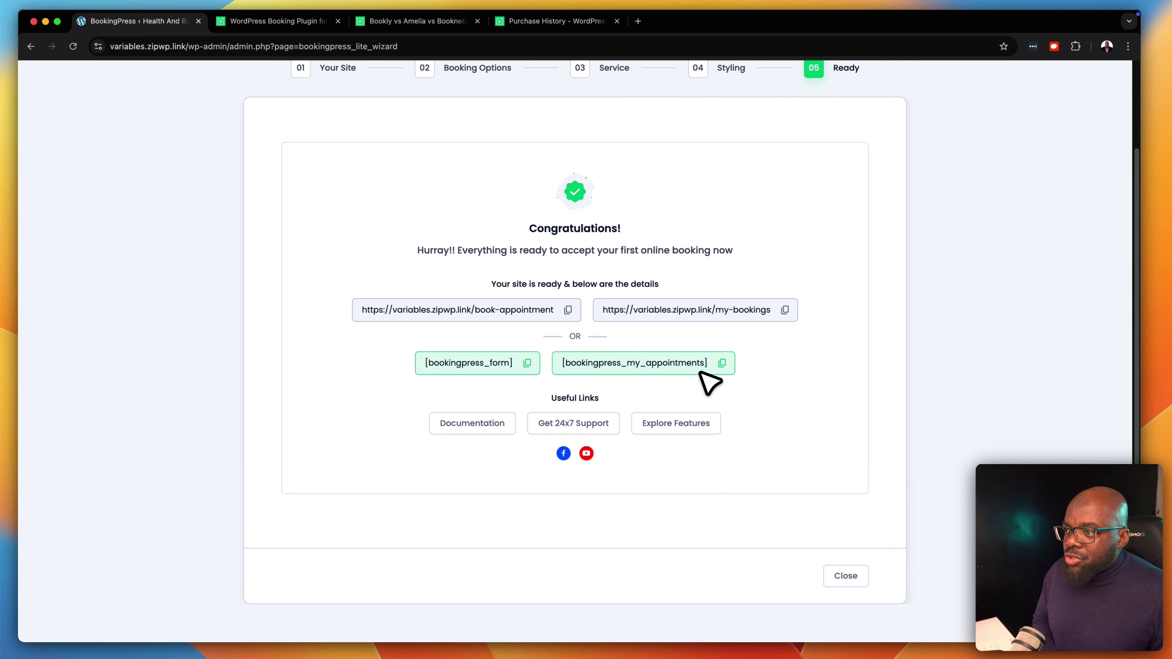
pyautogui.scroll(2, 761, 374)
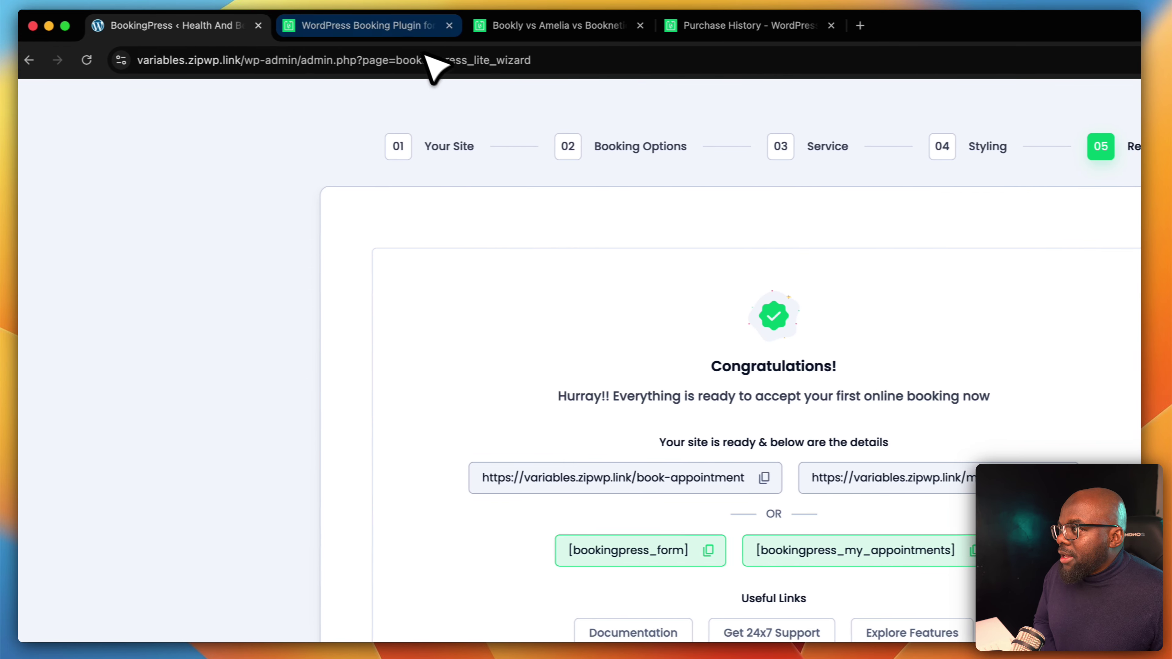
# Load the copied book-appointment page URL in the second browser tab
pyautogui.click(401, 33)
pyautogui.click(394, 65)
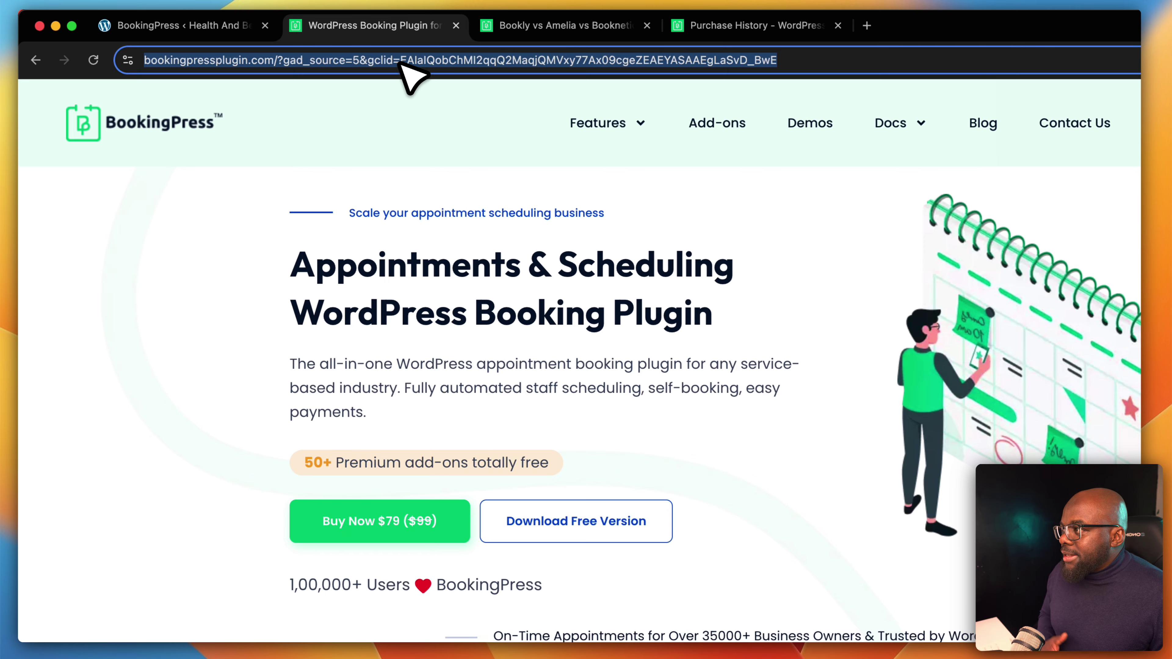
pyautogui.write('https://variables.zipwp.link/book-appointment')
pyautogui.press('Return')
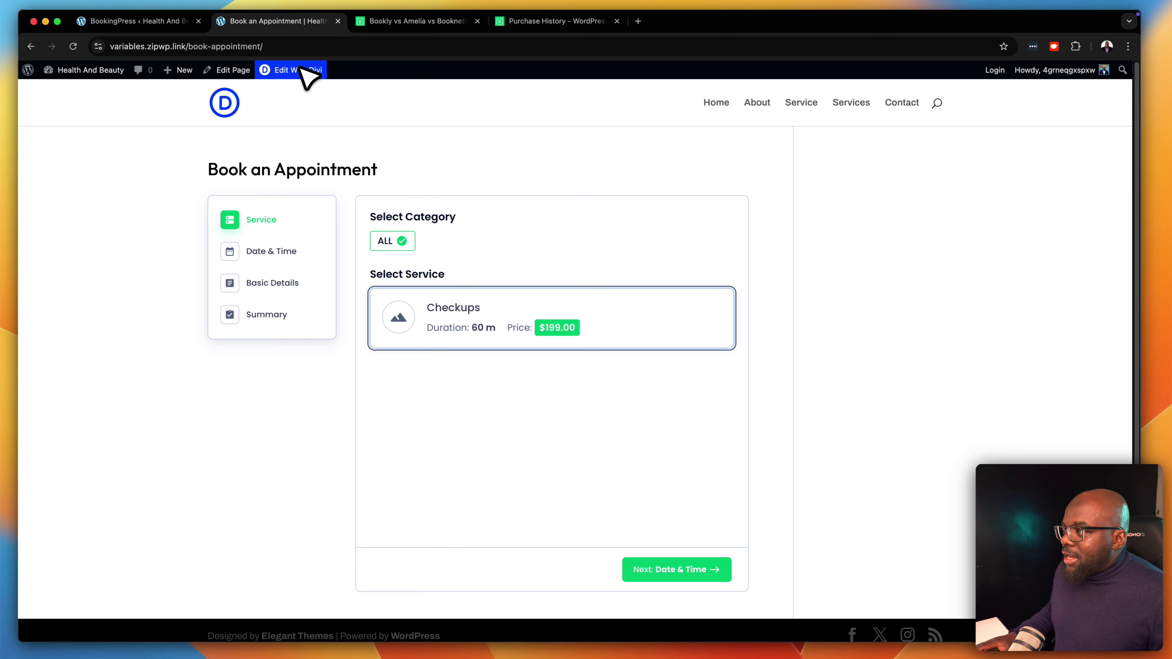
# Convert the Book an Appointment page to a Divi layout and launch the Visual Builder
pyautogui.click(281, 70)
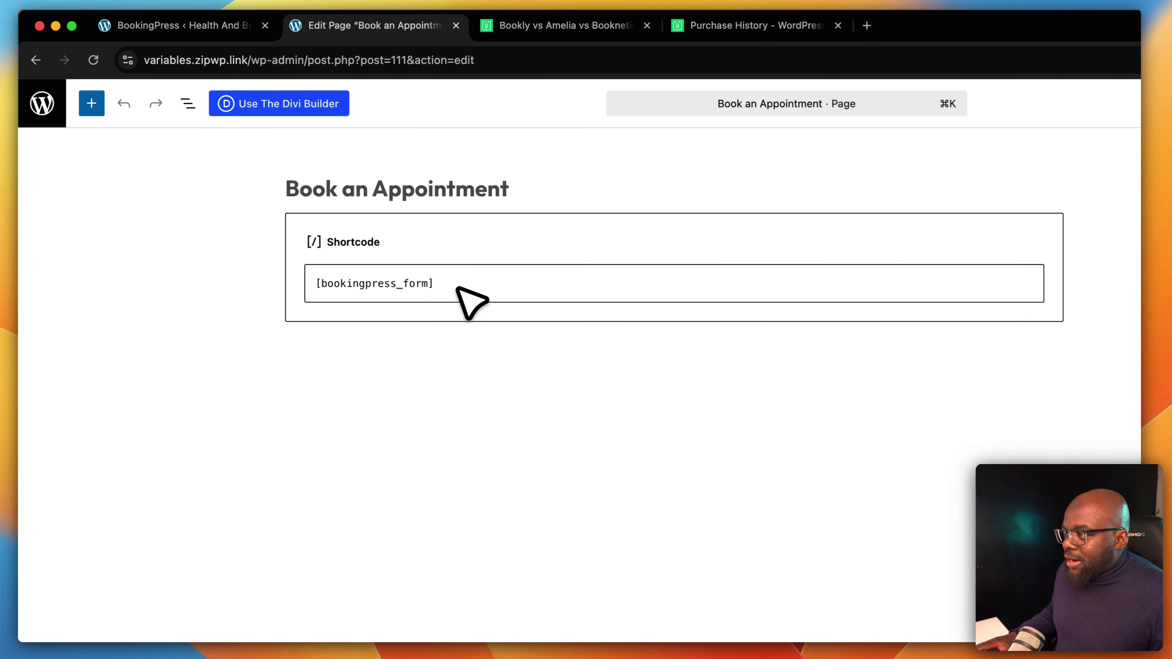
pyautogui.click(456, 286)
pyautogui.press('super+a')
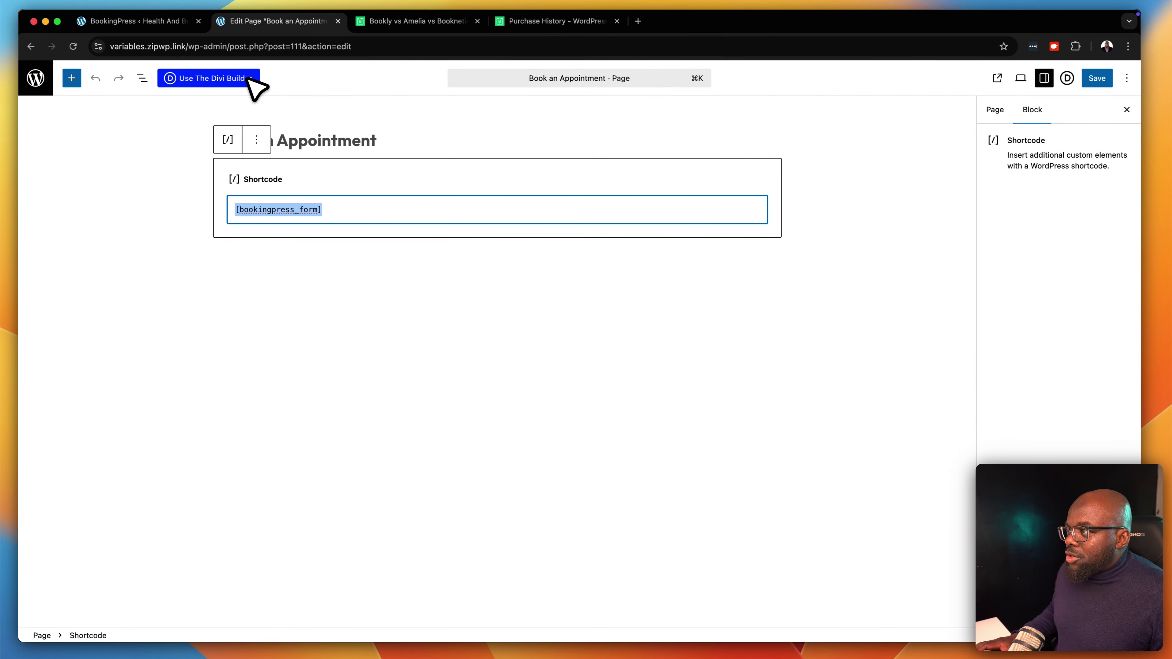
pyautogui.click(249, 79)
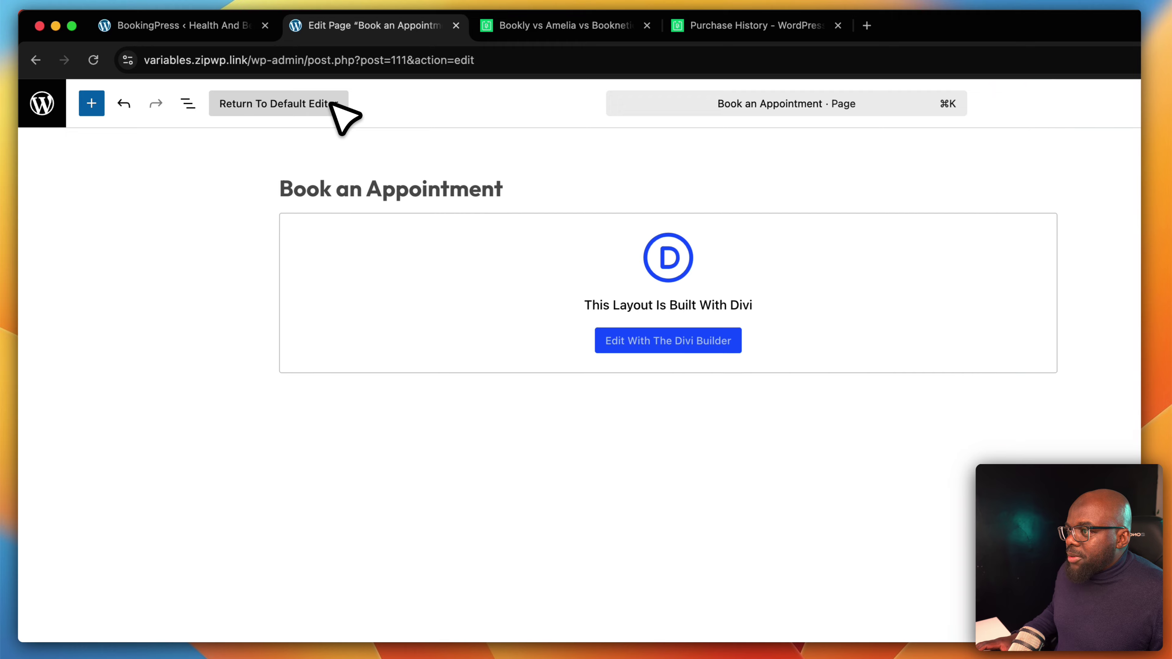
pyautogui.click(687, 339)
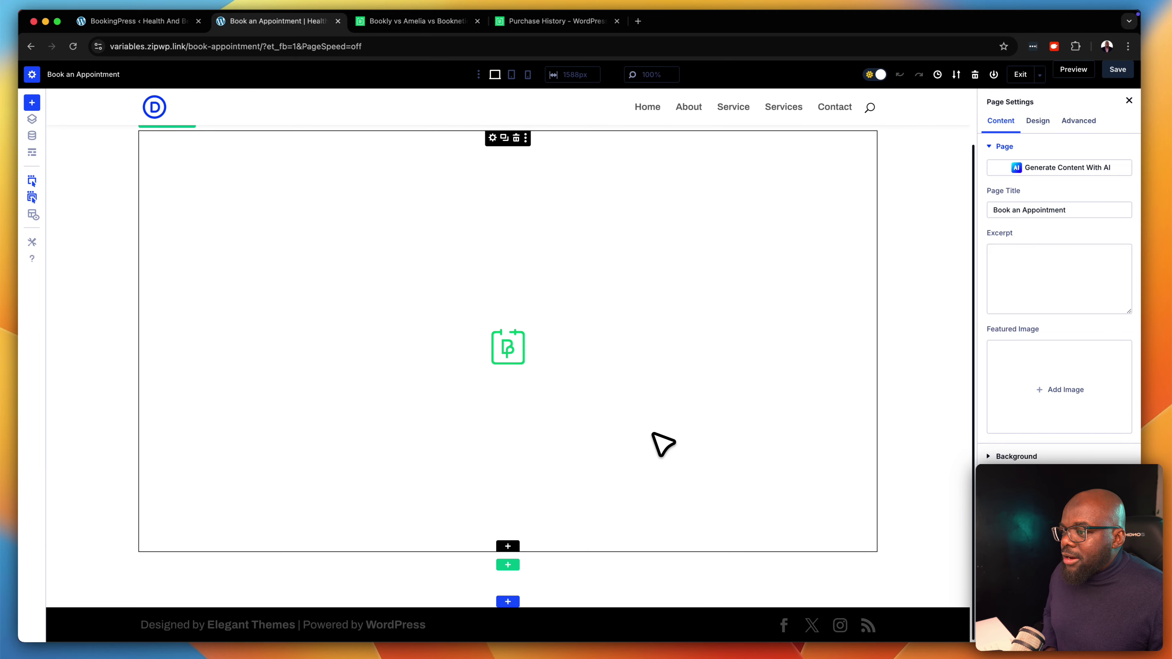
# Insert a Text module whose body text reads 'My Booking'
pyautogui.click(509, 545)
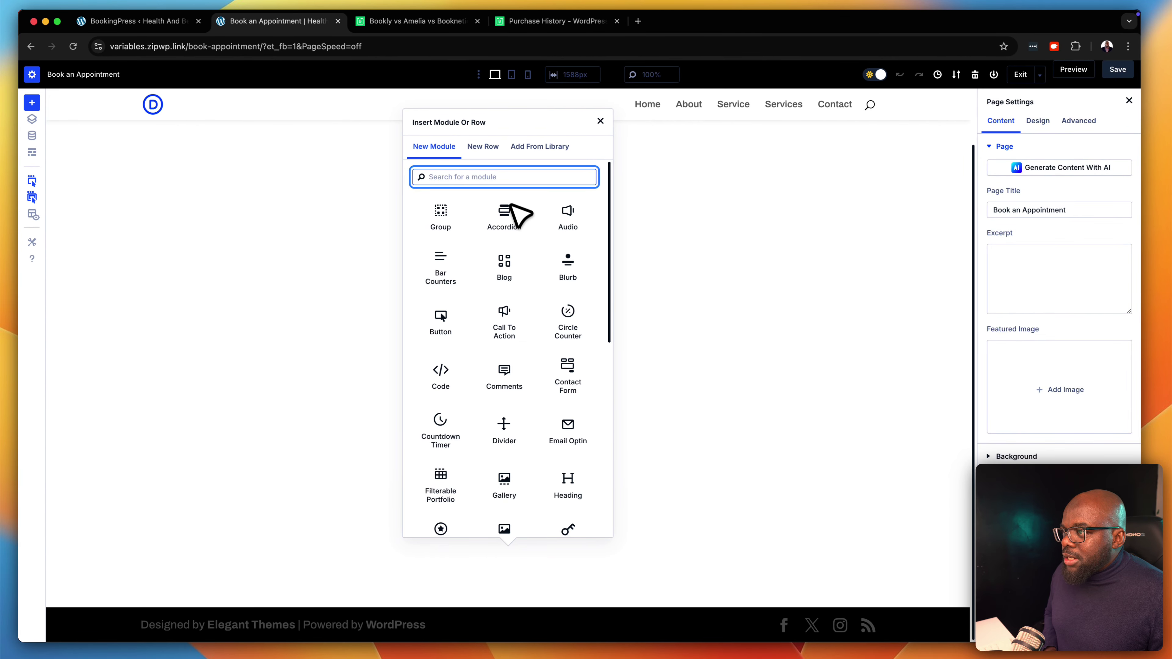
pyautogui.write('text')
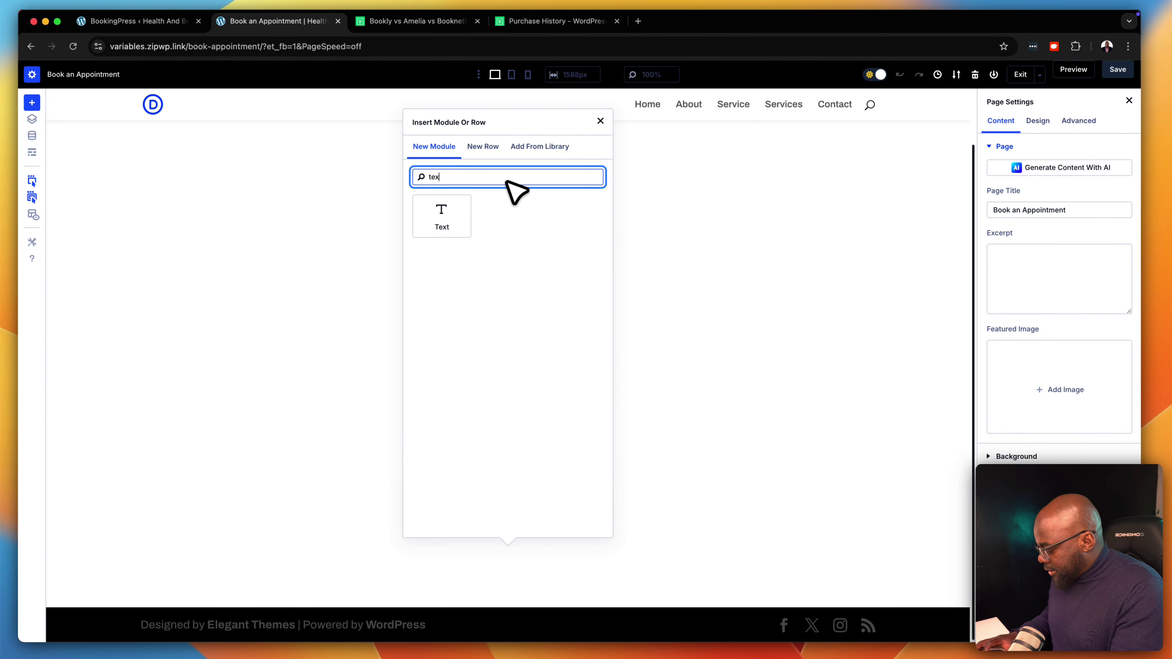
pyautogui.click(464, 205)
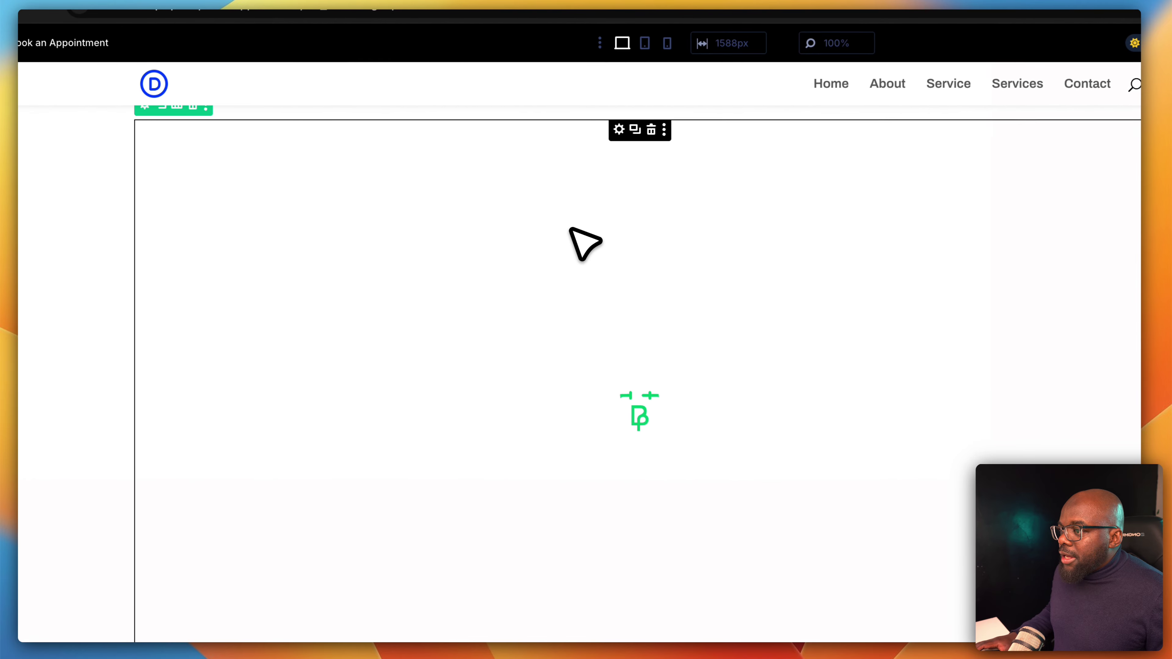
pyautogui.moveTo(1114, 424); pyautogui.dragTo(948, 314)
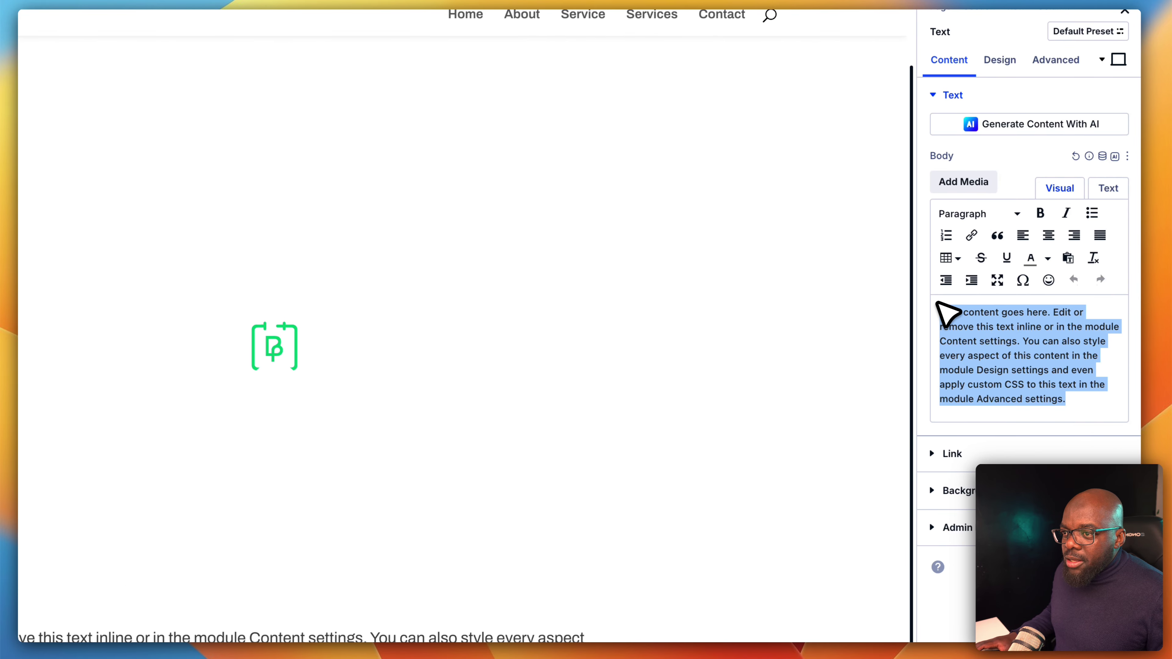
pyautogui.press('BackSpace')
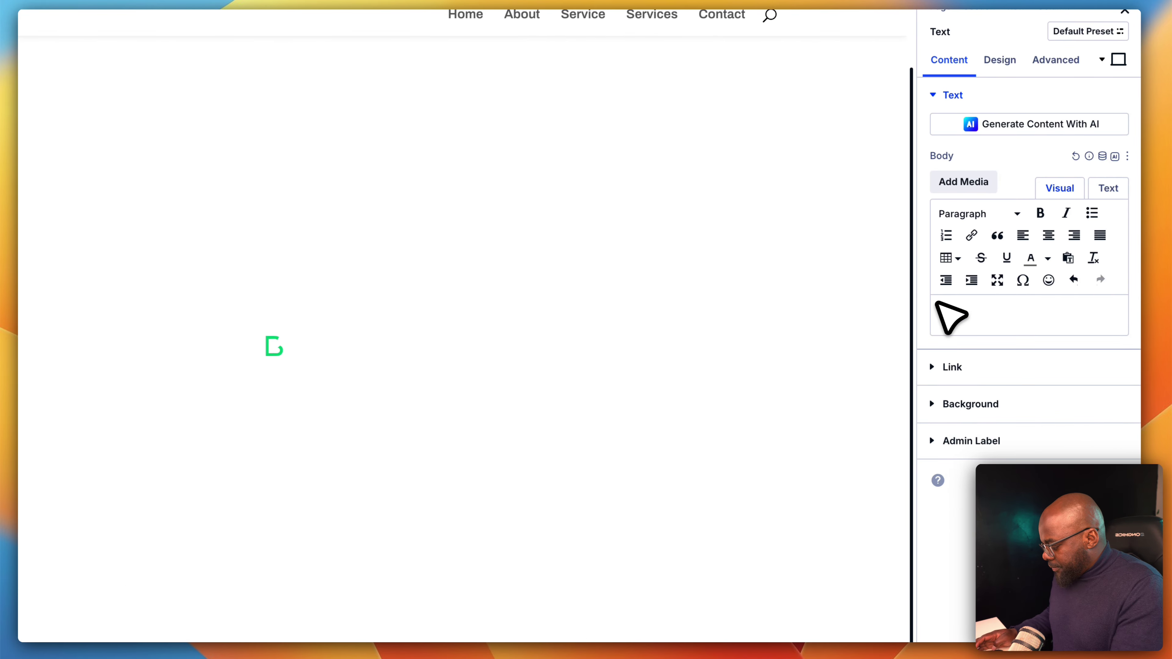
pyautogui.write('My Booki')
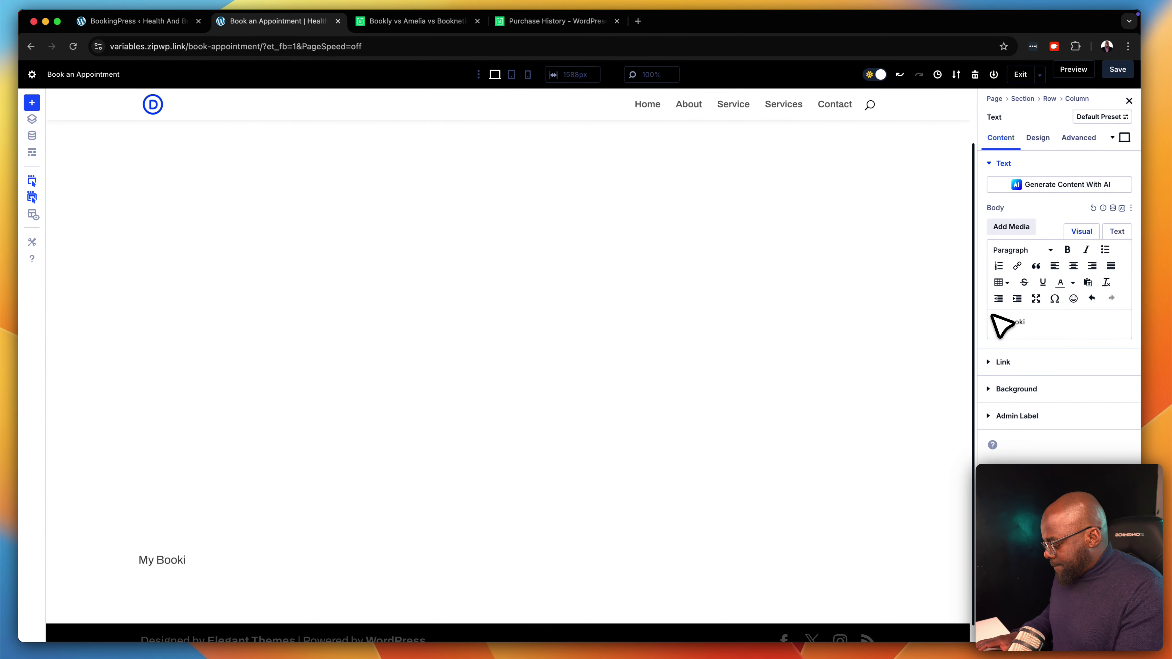
pyautogui.write('ng')
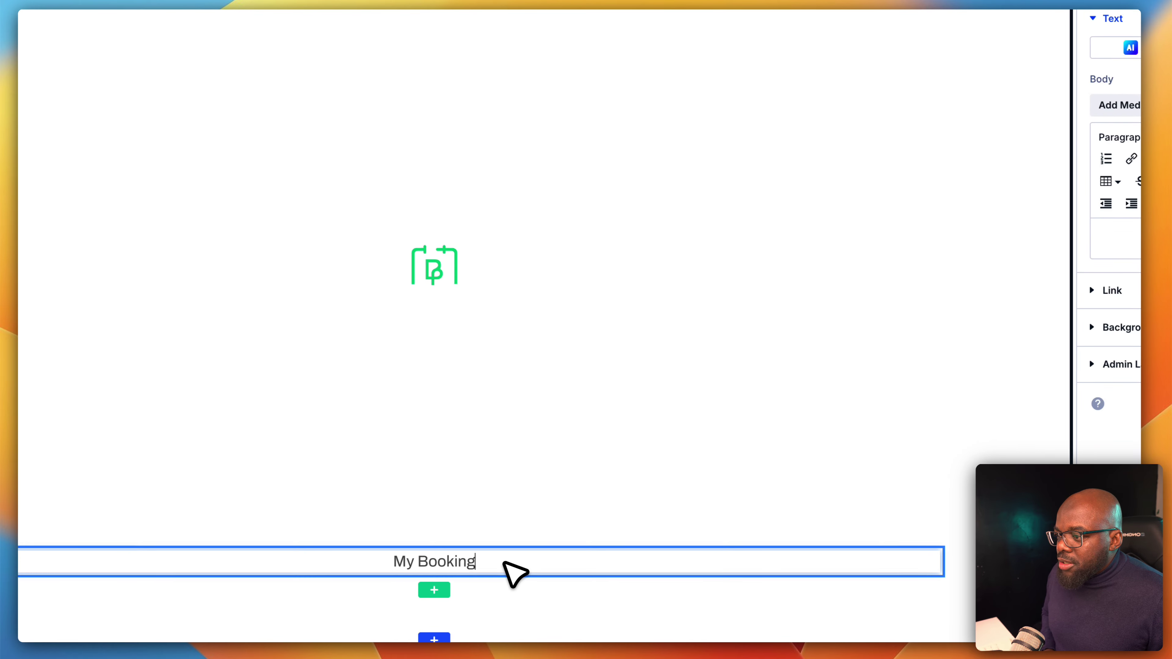
# Format the 'My Booking' text as Heading 2 and show the Layers panel
pyautogui.tripleClick(505, 563)
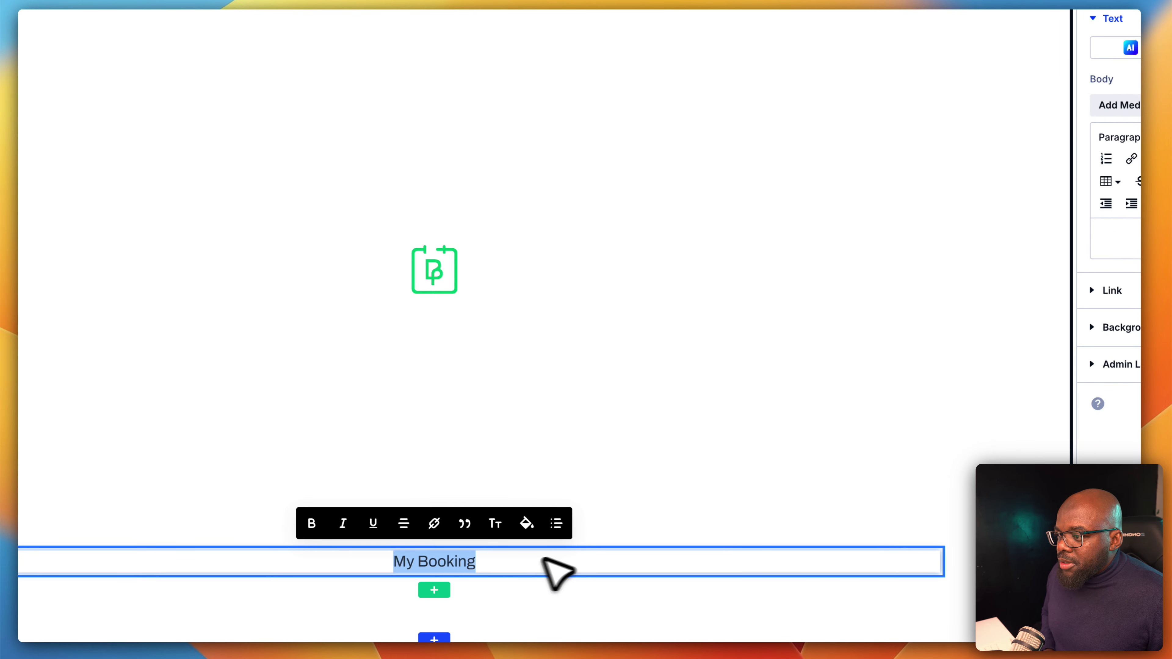
pyautogui.click(1100, 355)
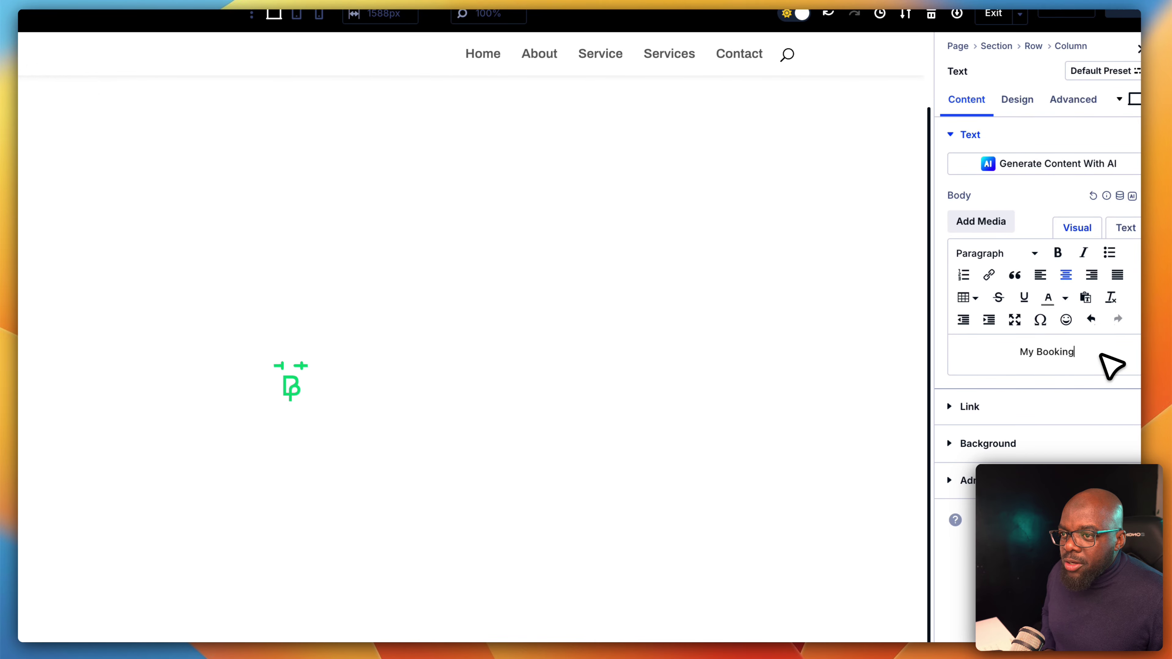
pyautogui.tripleClick(1101, 355)
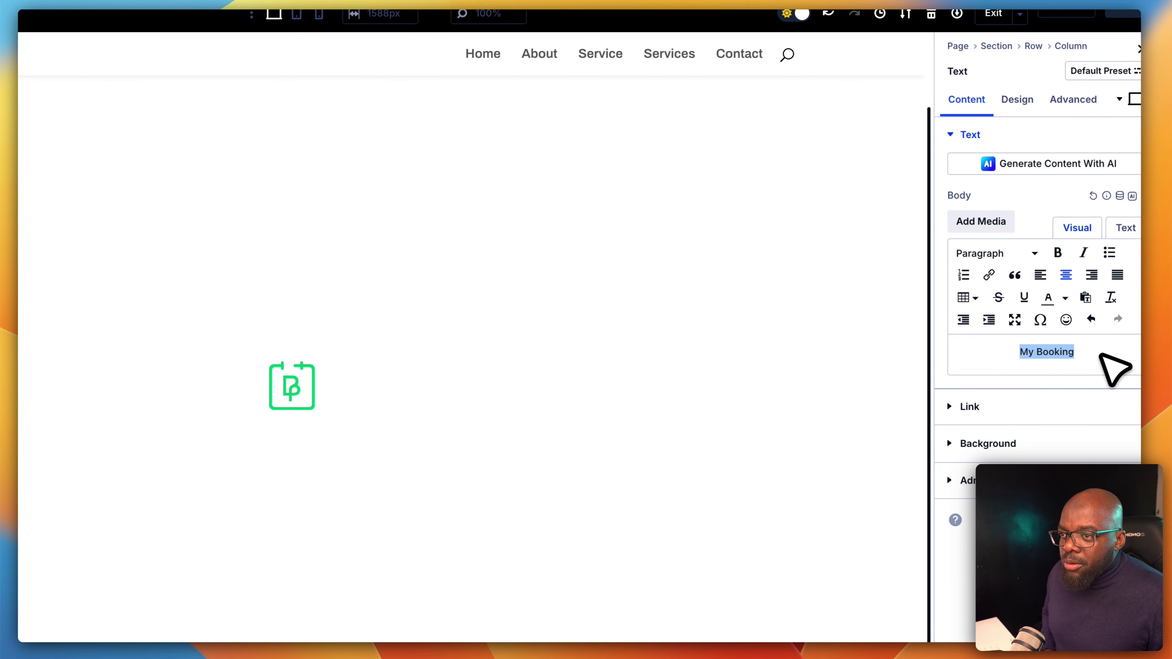
pyautogui.click(1005, 253)
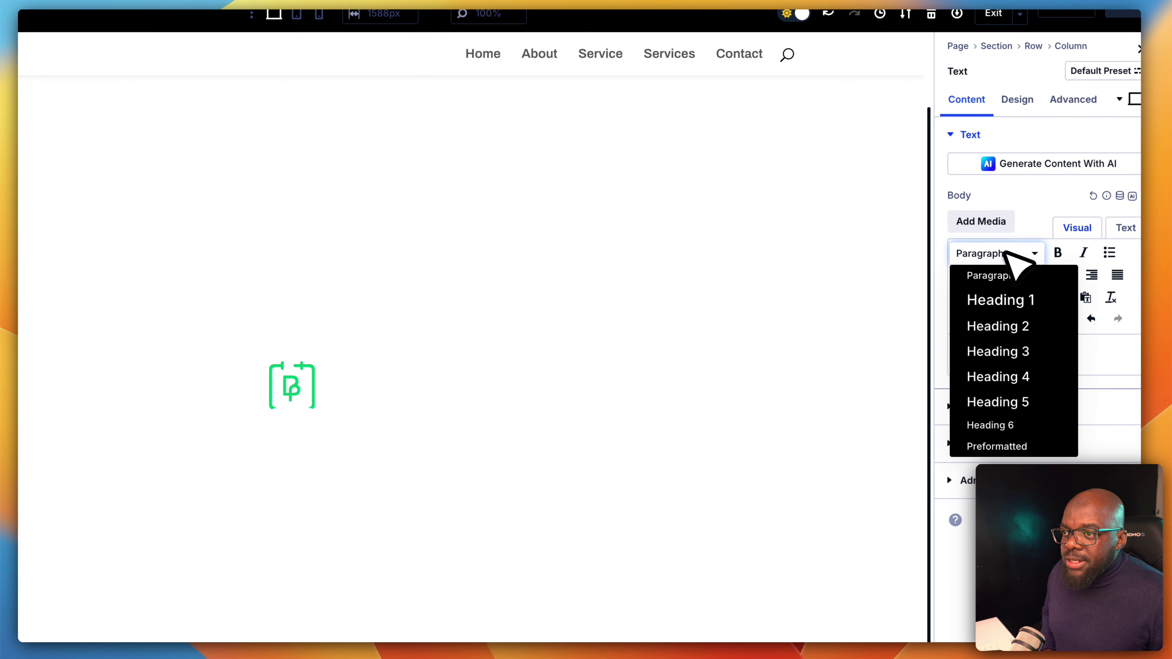
pyautogui.click(1027, 328)
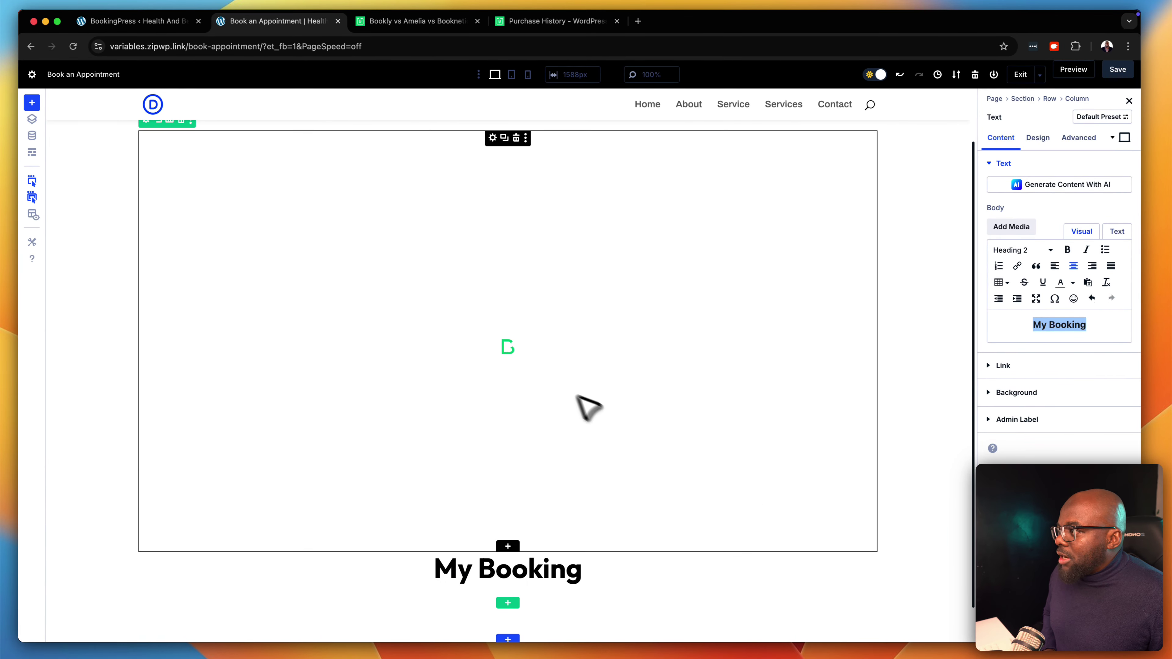
pyautogui.click(32, 118)
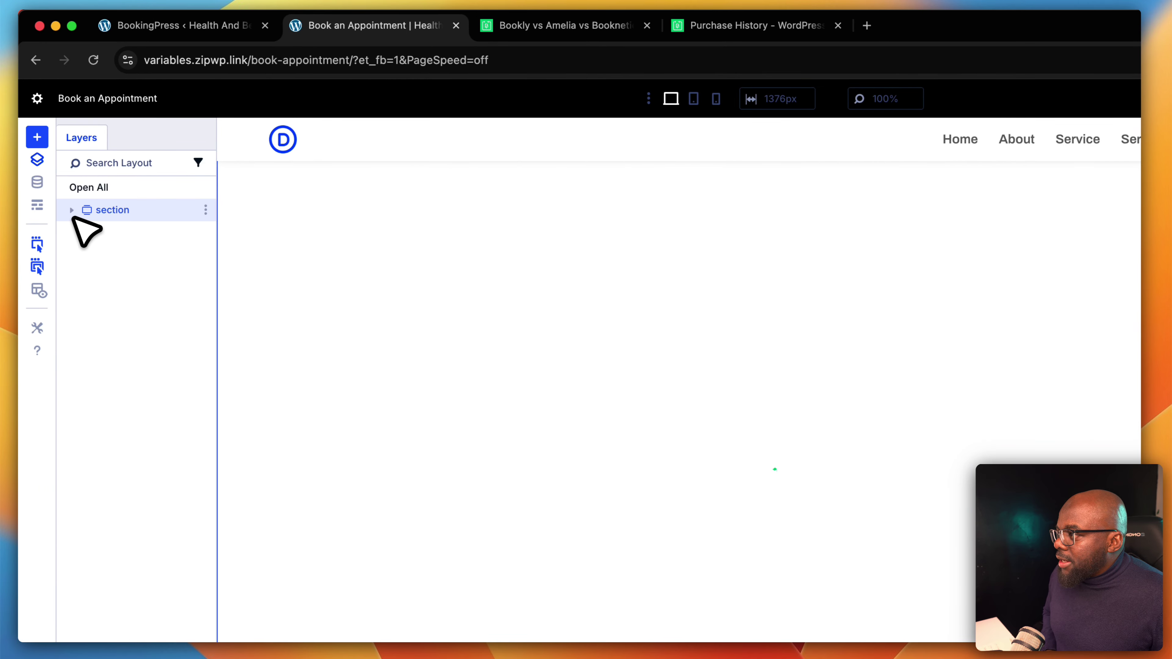
# In Layers, drag the My Booking text module above the booking form module
pyautogui.click(75, 215)
pyautogui.click(72, 210)
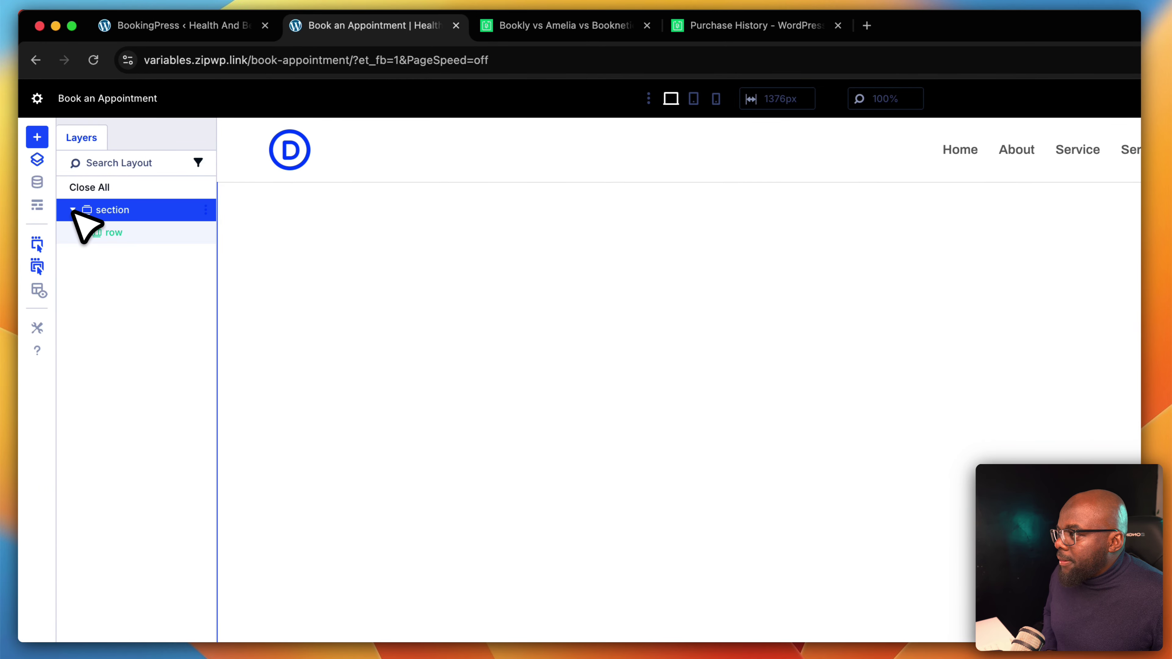
pyautogui.click(82, 231)
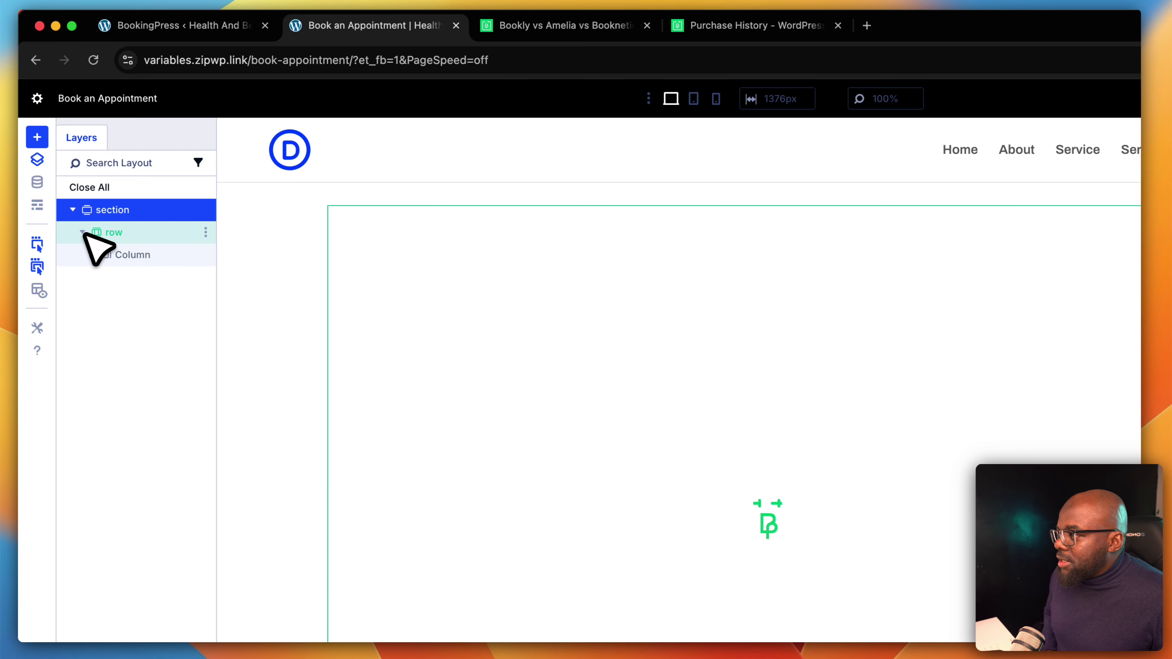
pyautogui.click(91, 255)
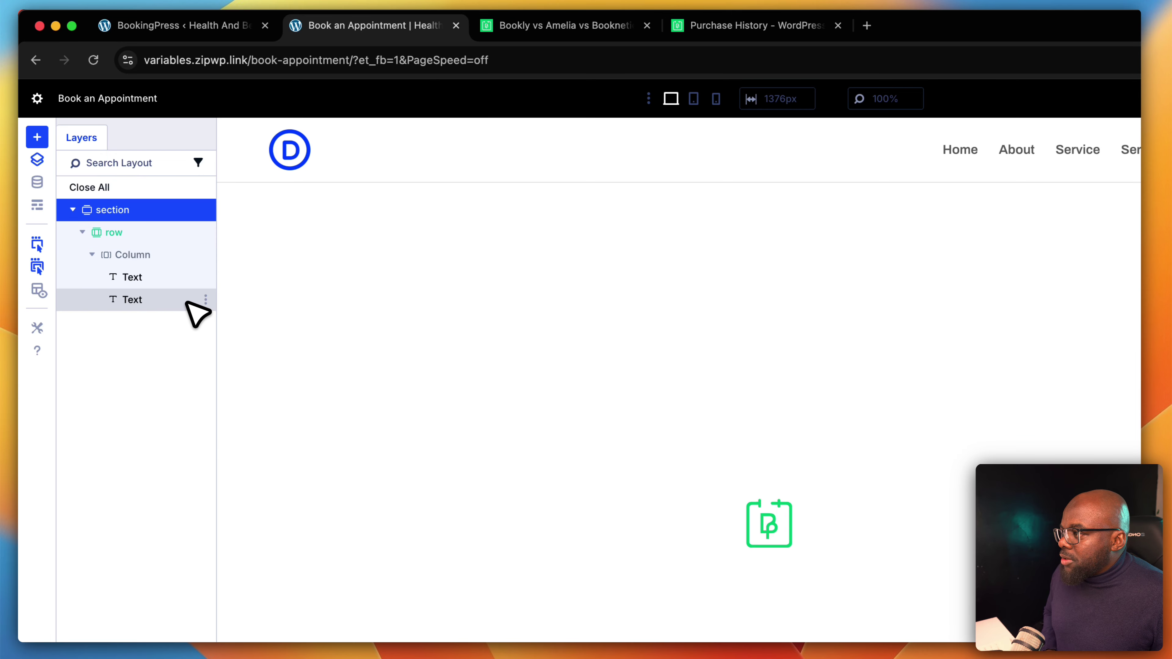
pyautogui.moveTo(186, 303); pyautogui.dragTo(183, 273)
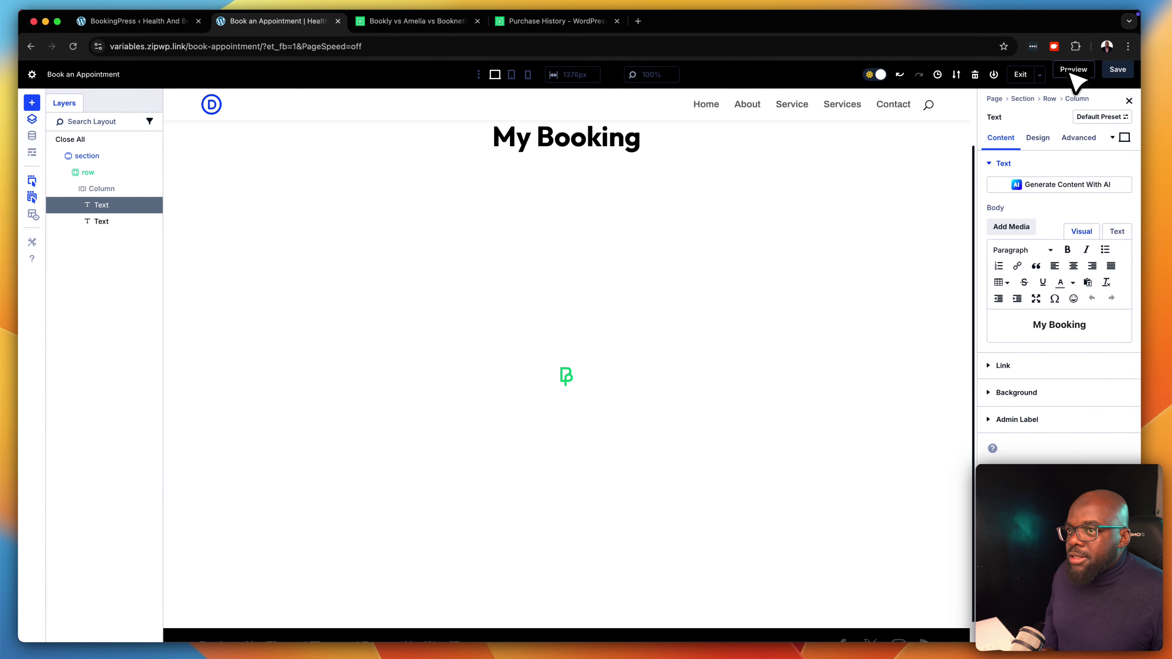
# Preview the page and pick the Checkups service to reach the Date & Time step
pyautogui.click(1073, 70)
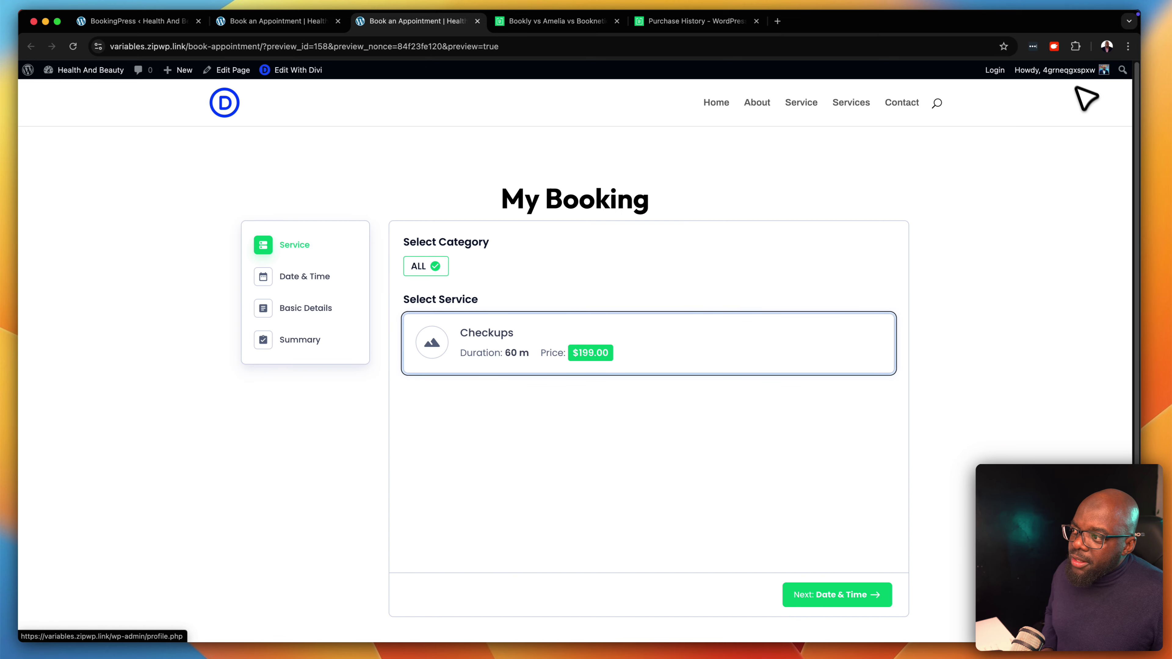
pyautogui.scroll(-1, 1029, 369)
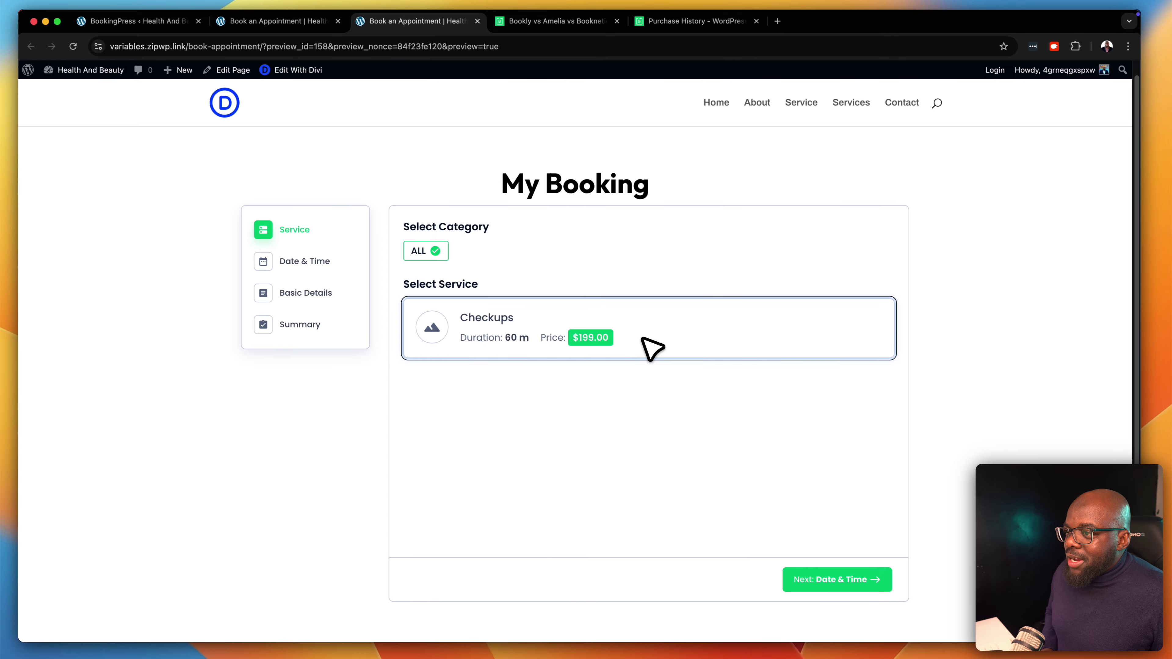
pyautogui.click(653, 348)
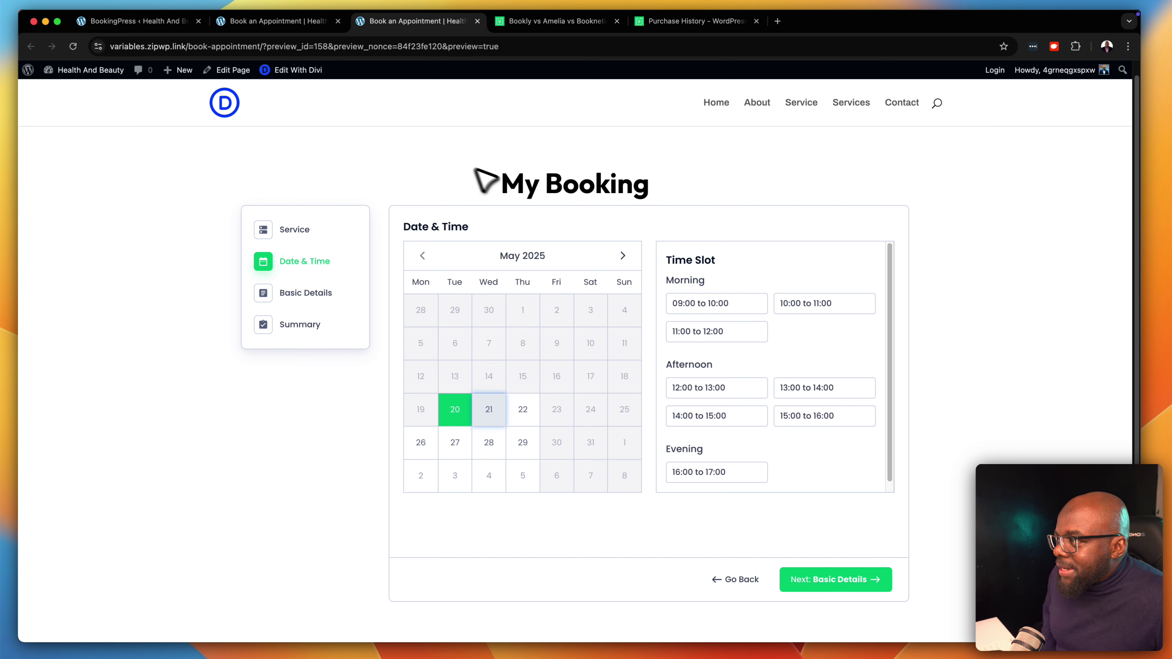
pyautogui.click(297, 20)
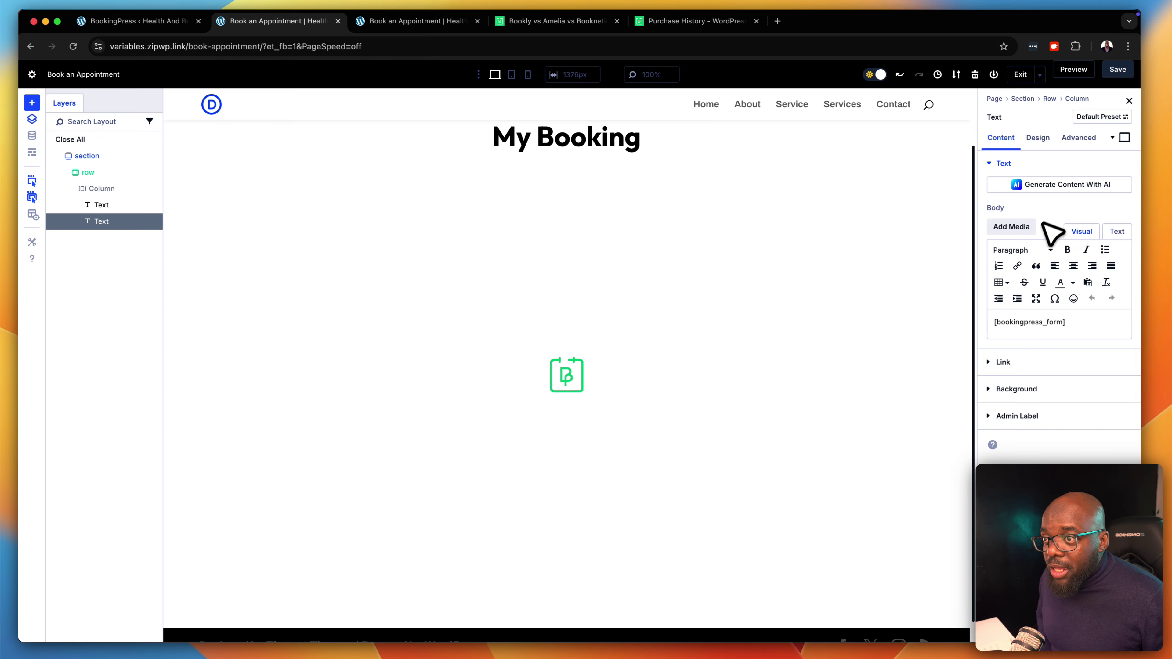
# Start entering 'mt-' in the booking form module's CSS Class field
pyautogui.click(1077, 138)
pyautogui.click(1040, 166)
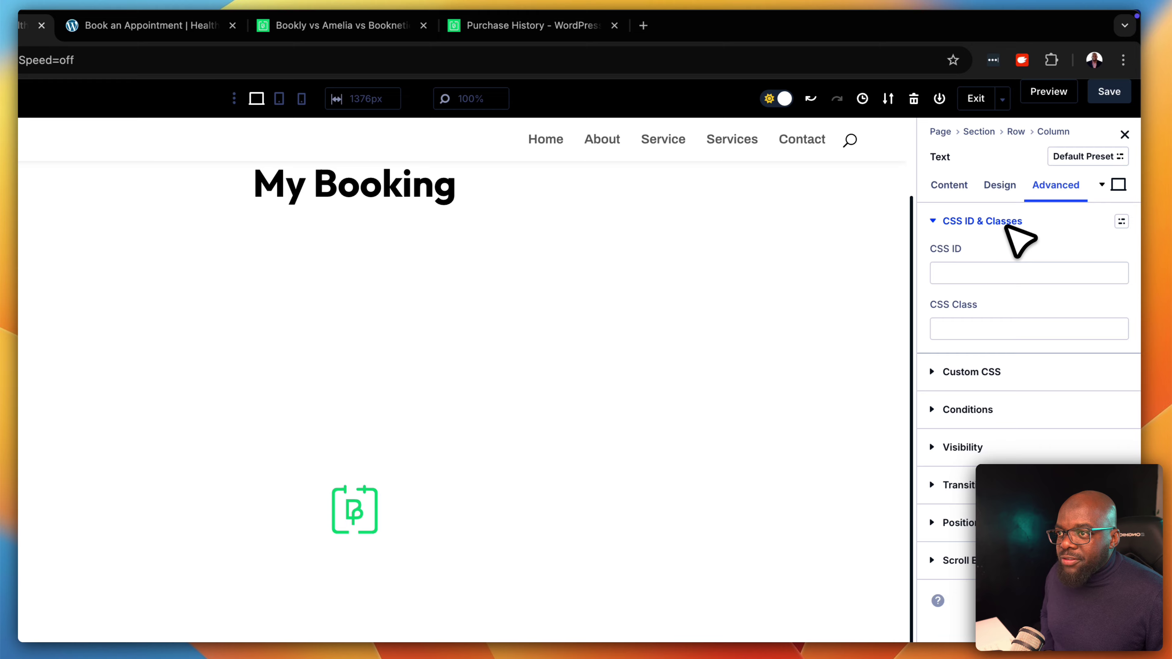
pyautogui.click(985, 329)
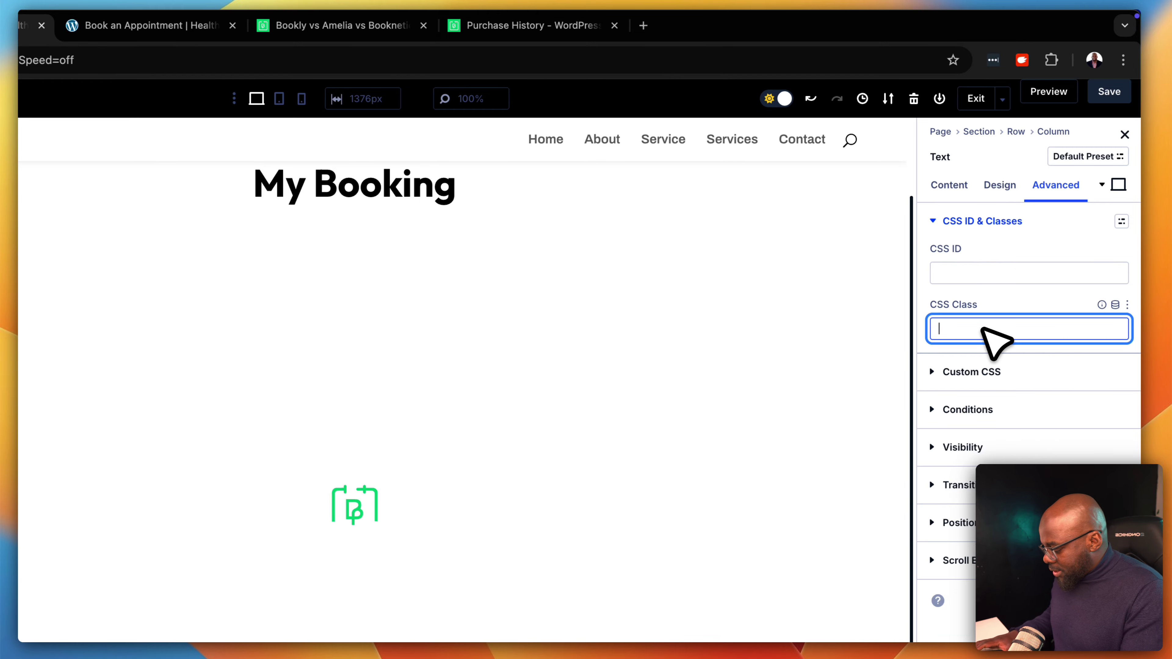
pyautogui.write('mt')
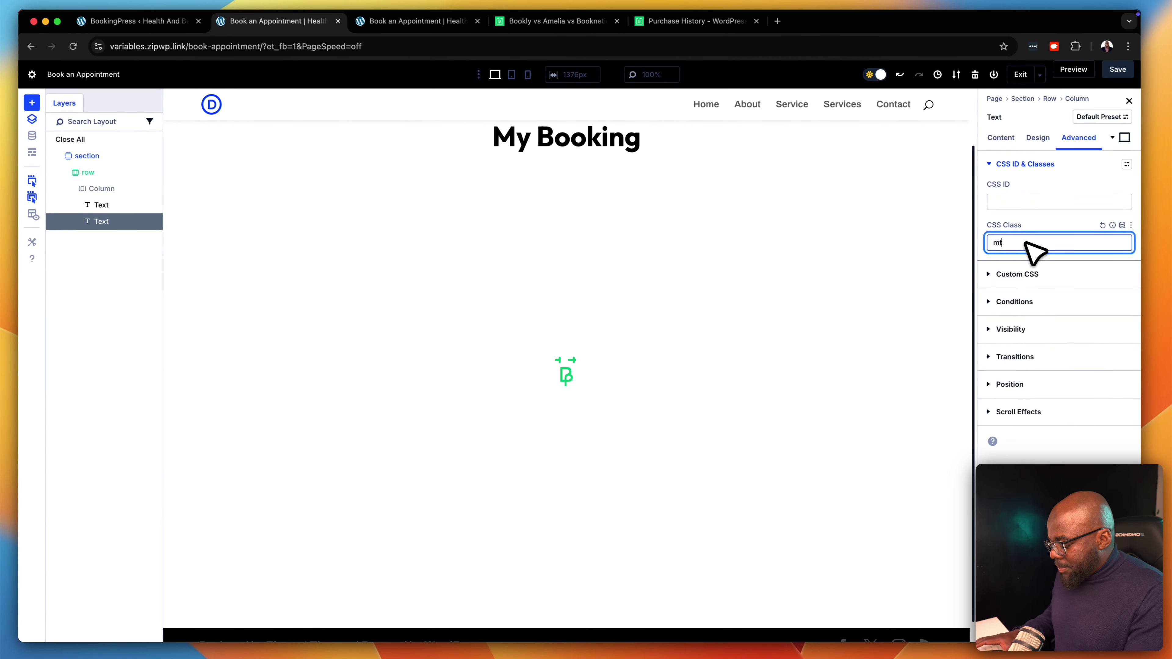
pyautogui.write('-l')
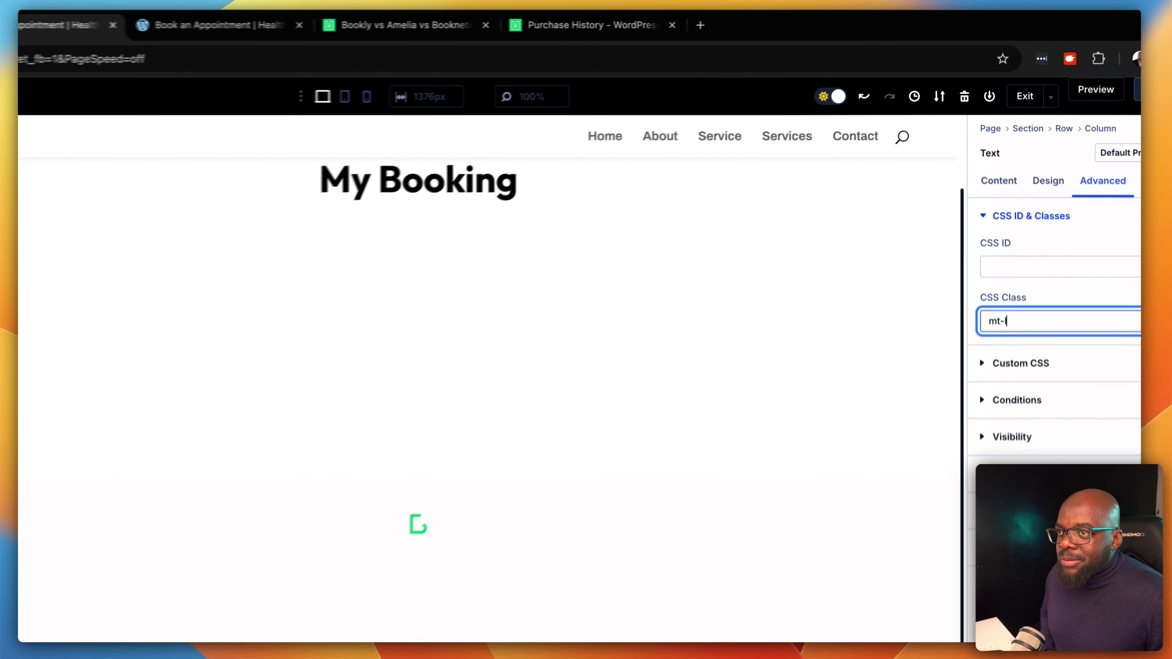
pyautogui.click(1098, 91)
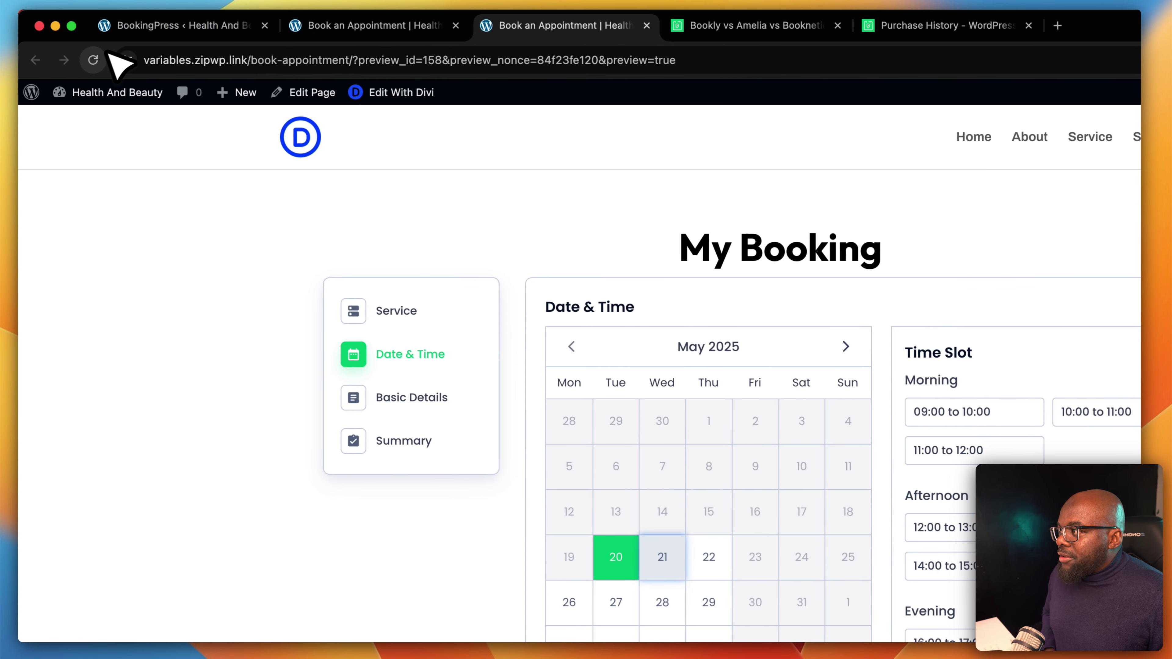
# Strip the preview parameters from the address and load the plain book-appointment page
pyautogui.click(39, 60)
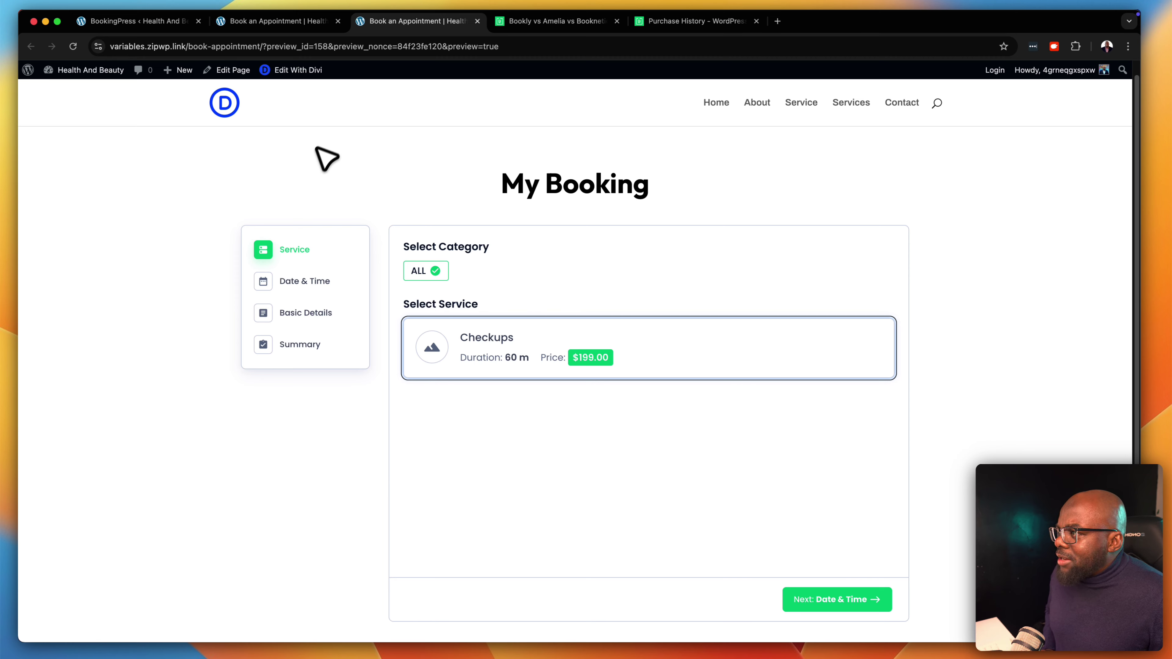
pyautogui.moveTo(263, 46); pyautogui.dragTo(531, 44)
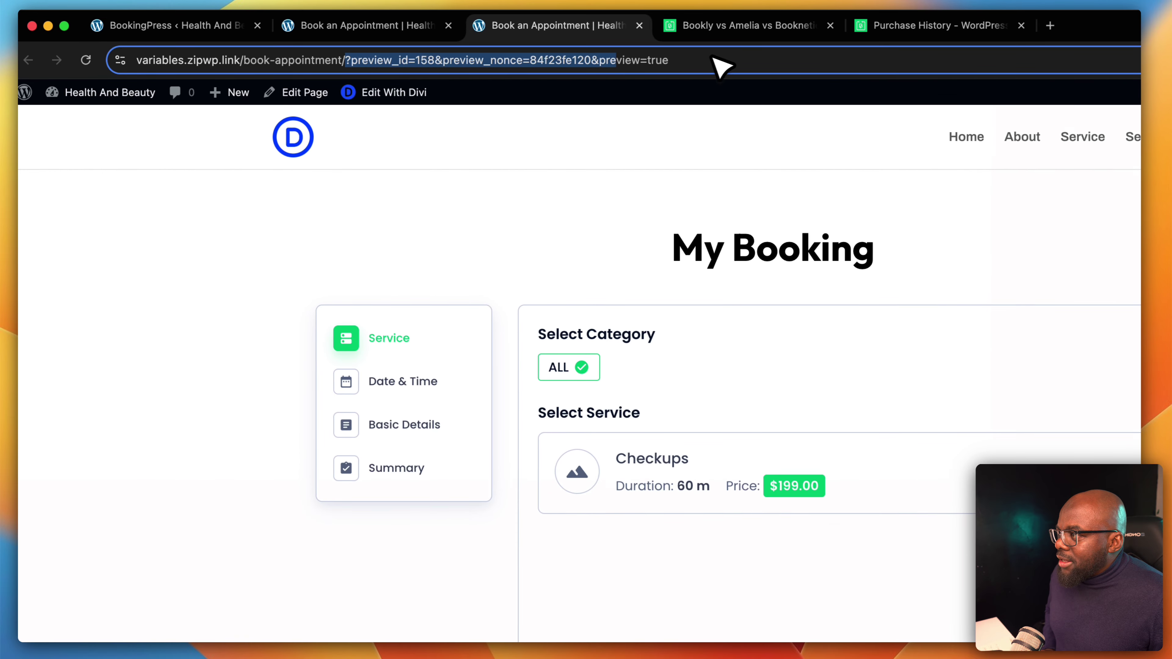
pyautogui.moveTo(713, 58); pyautogui.dragTo(826, 56)
pyautogui.press('BackSpace')
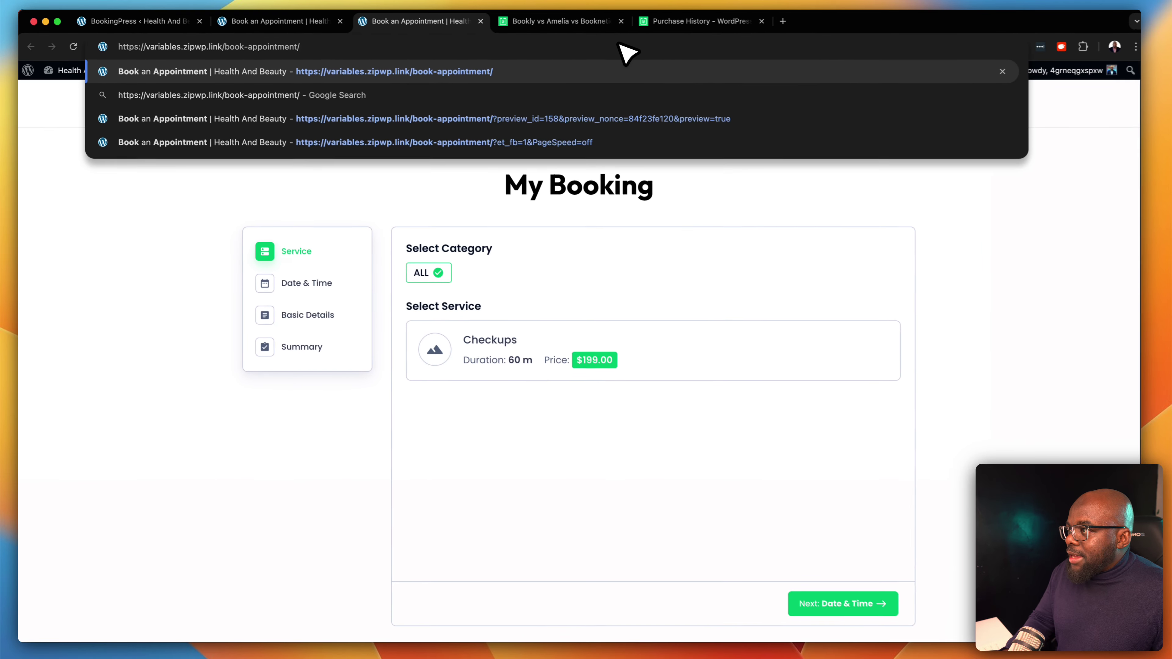
pyautogui.press('Return')
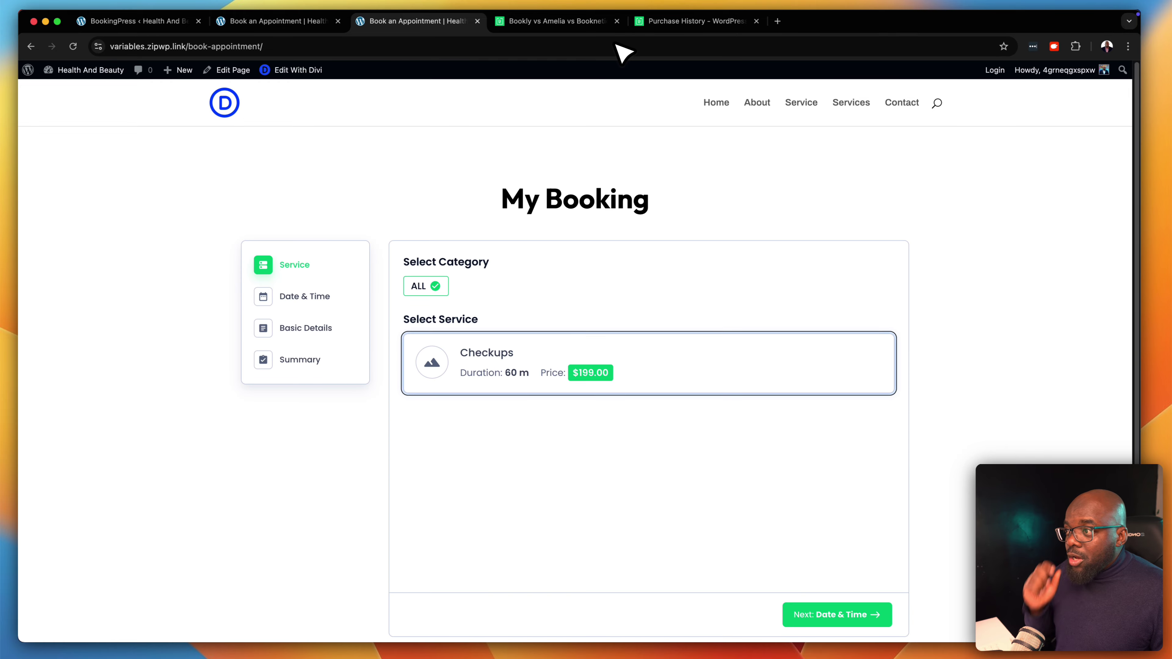
# Close the Divi builder tab and return to the BookingPress wizard
pyautogui.click(314, 22)
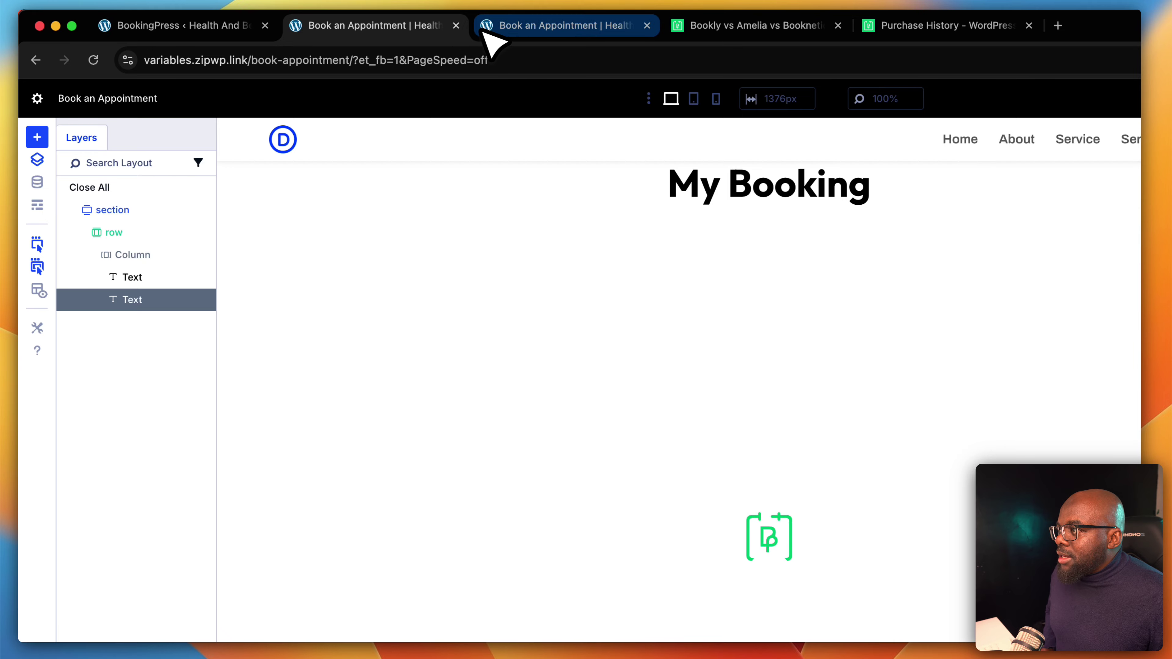
pyautogui.click(455, 25)
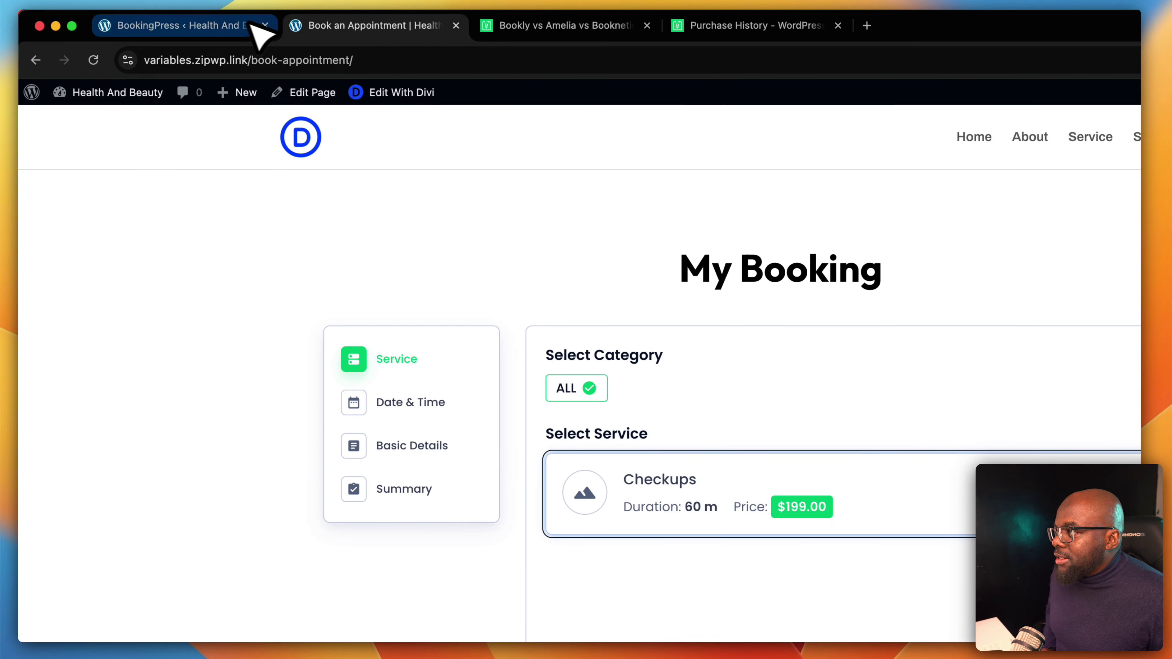
pyautogui.click(224, 25)
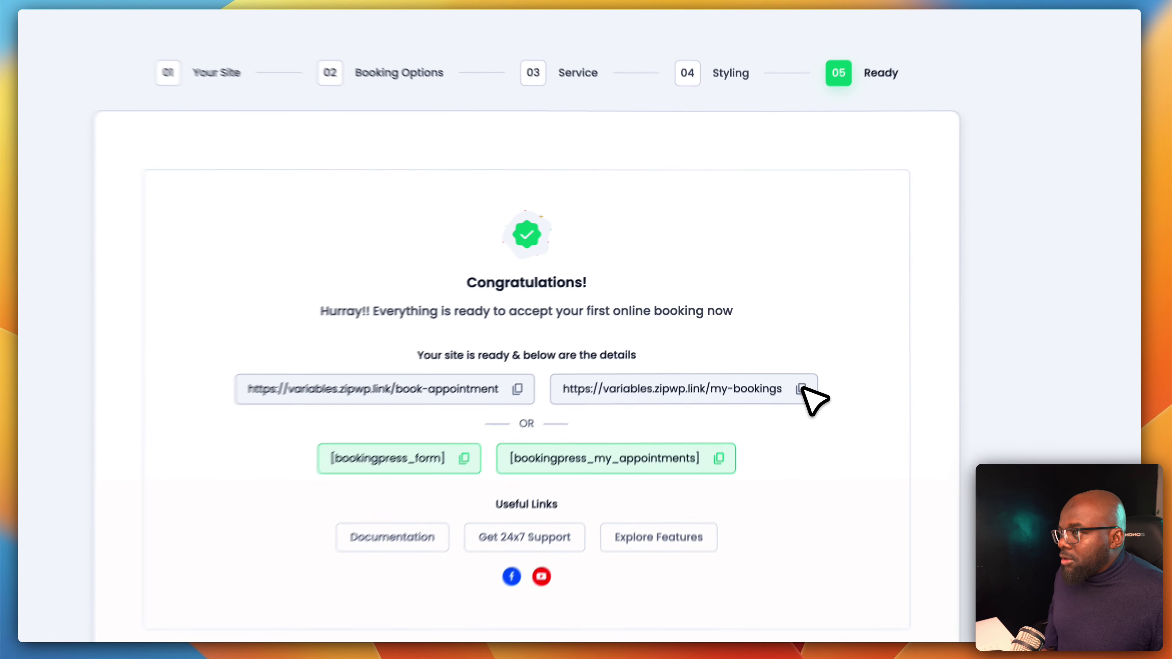
# Open the copied my-bookings URL in a new tab and edit it with Divi
pyautogui.click(785, 352)
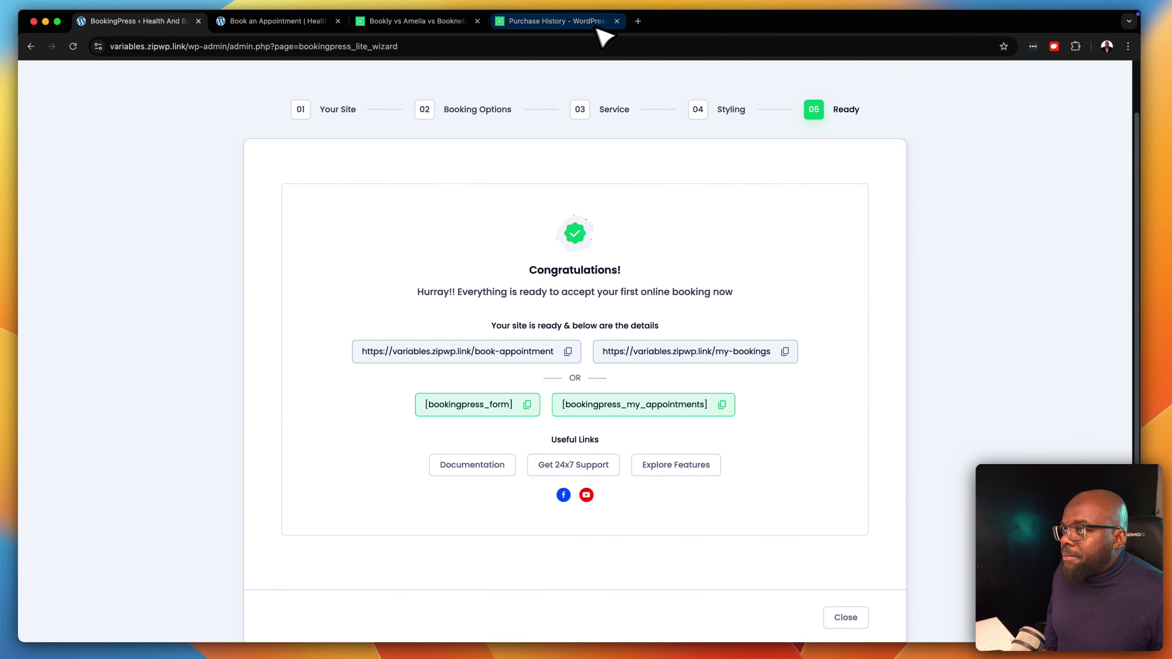
pyautogui.click(707, 26)
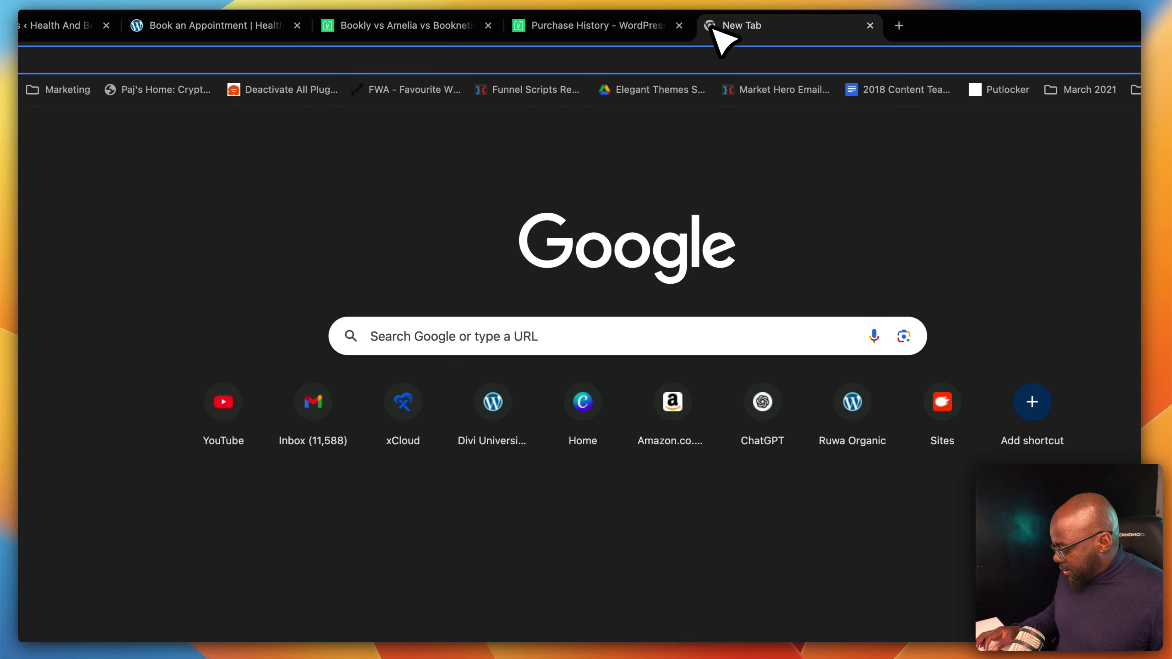
pyautogui.press('super+v')
pyautogui.press('Return')
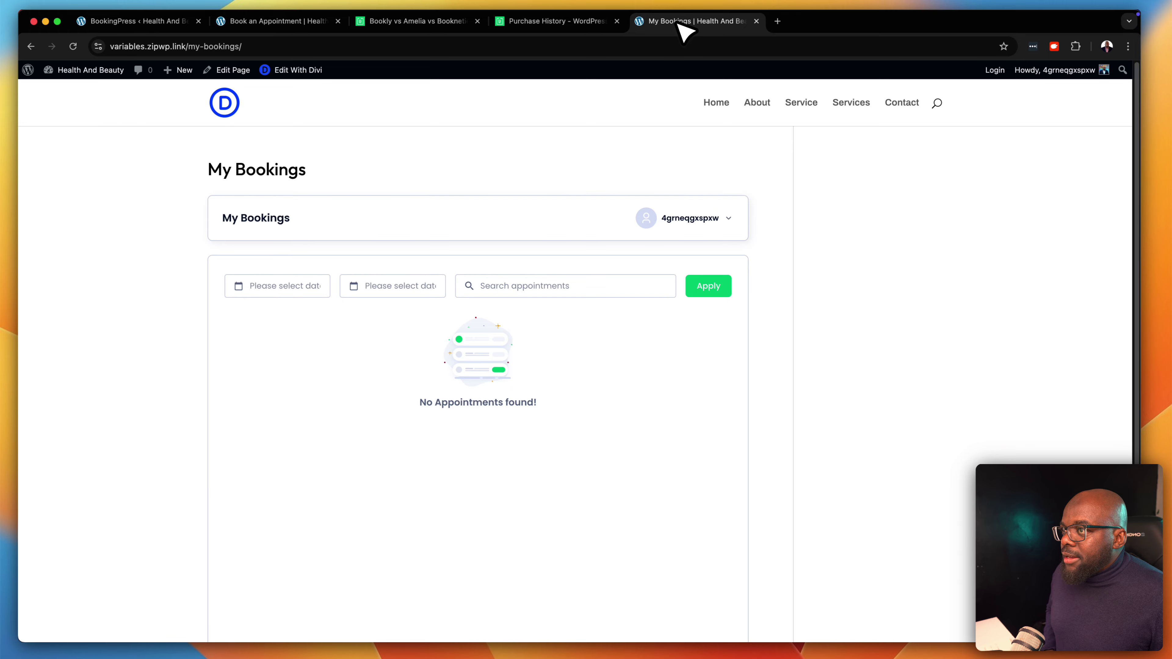
pyautogui.moveTo(700, 29); pyautogui.dragTo(503, 60)
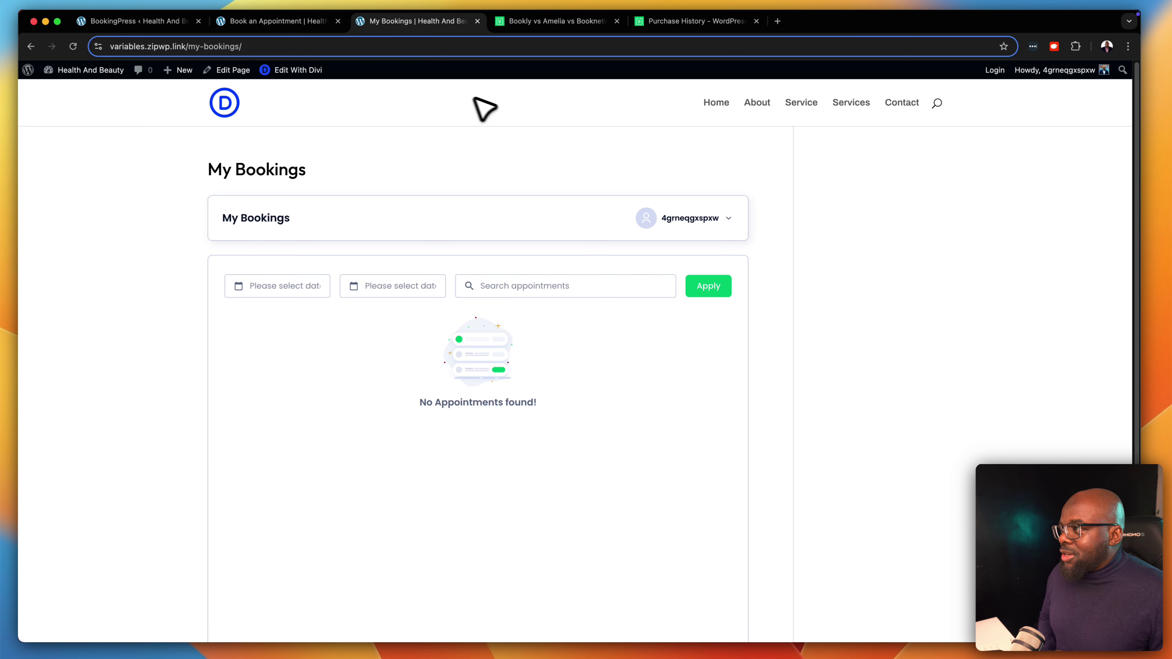
pyautogui.click(305, 71)
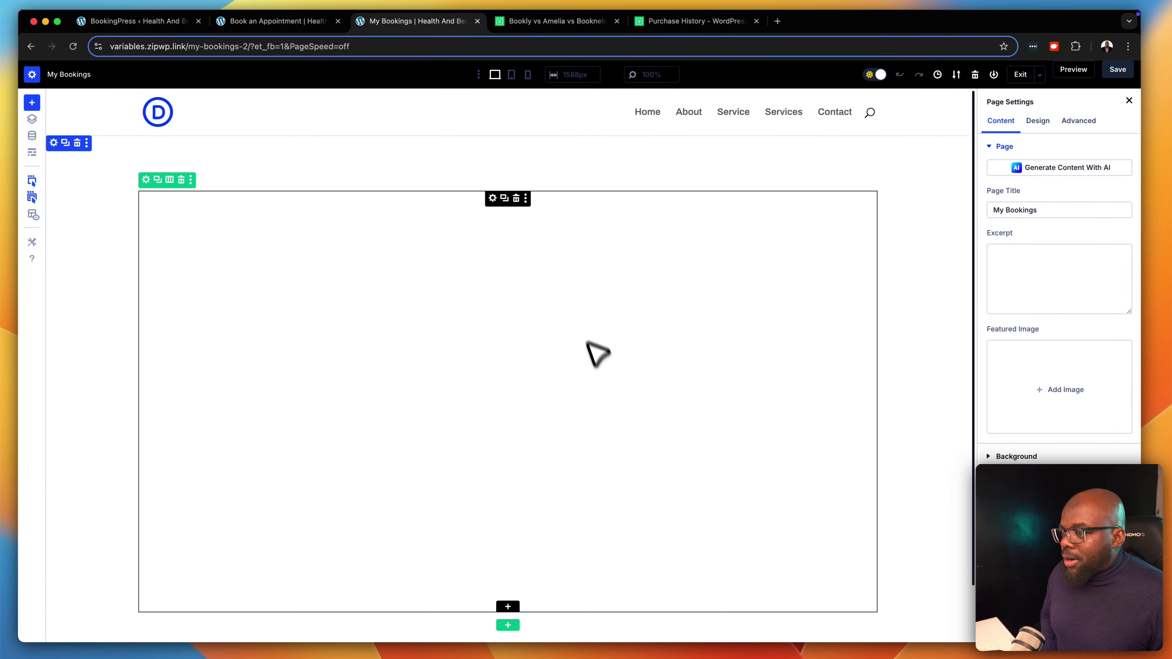
# Insert a Text module below the bookings module reading 'My Bookings'
pyautogui.scroll(-2, 654, 483)
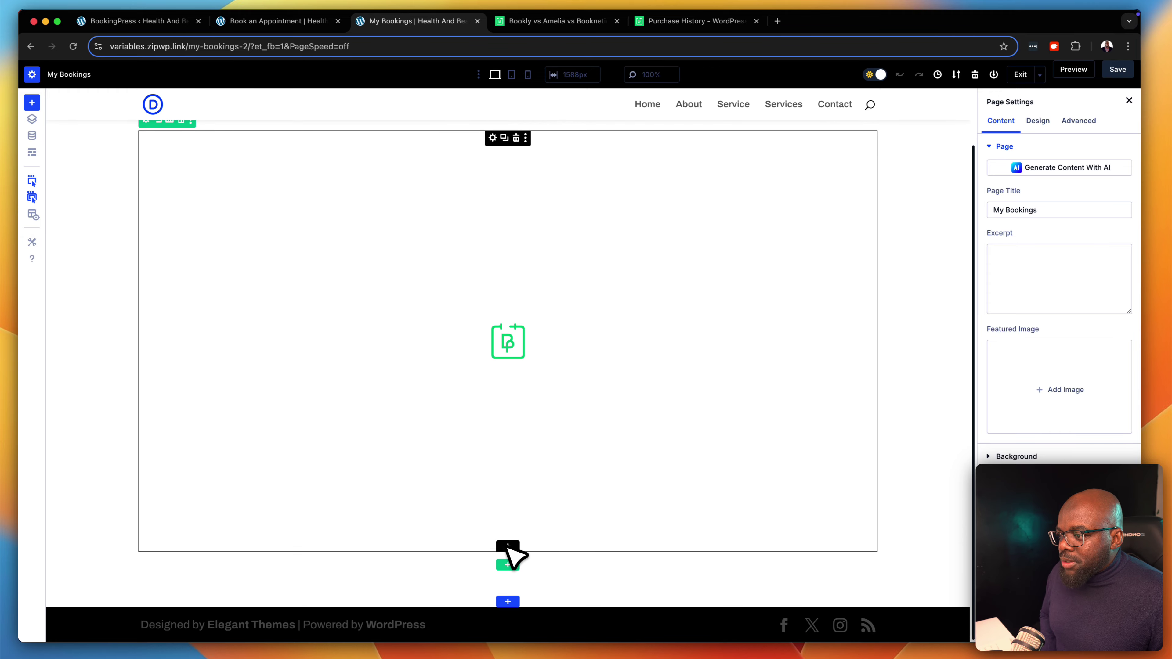
pyautogui.click(507, 564)
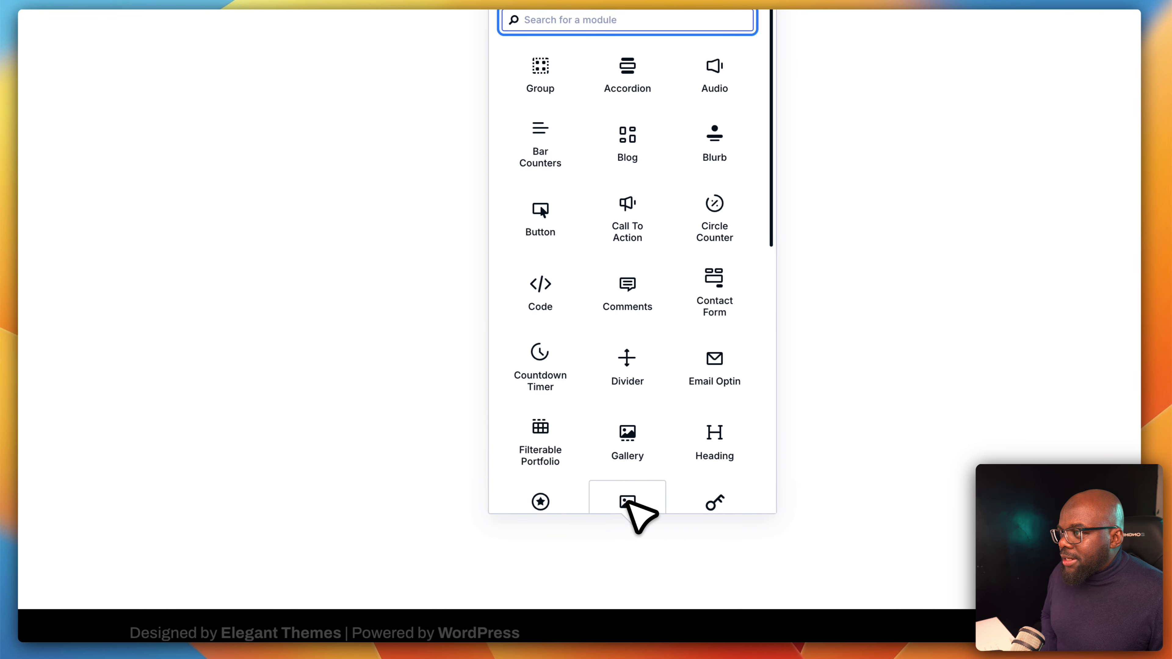
pyautogui.write('text')
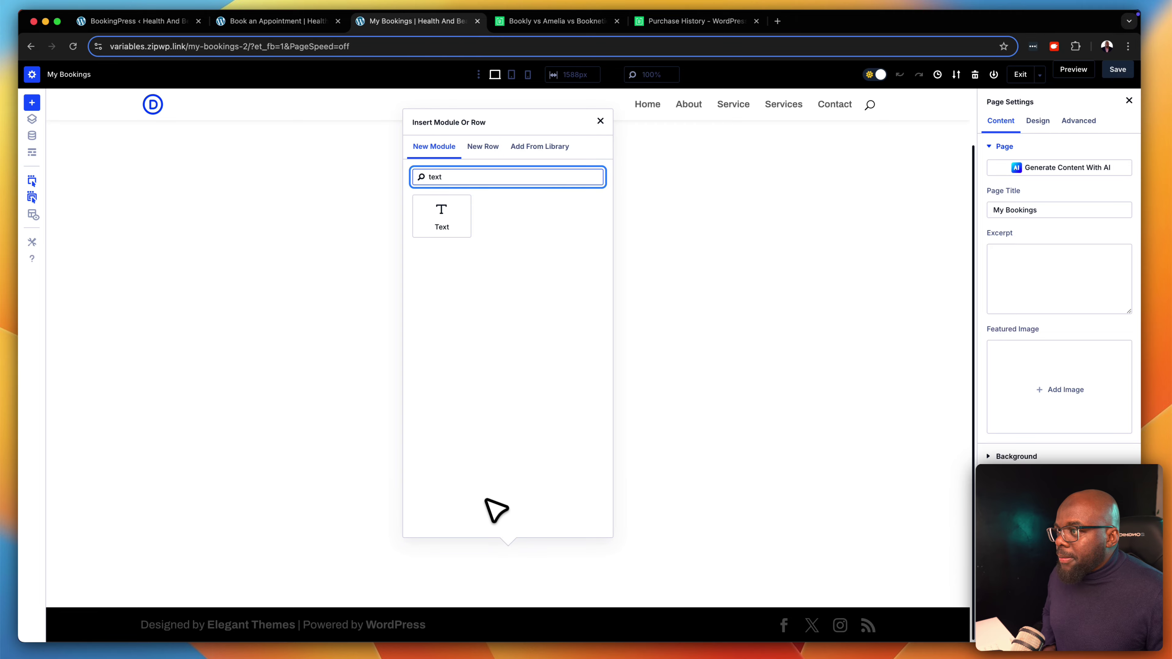
pyautogui.click(437, 262)
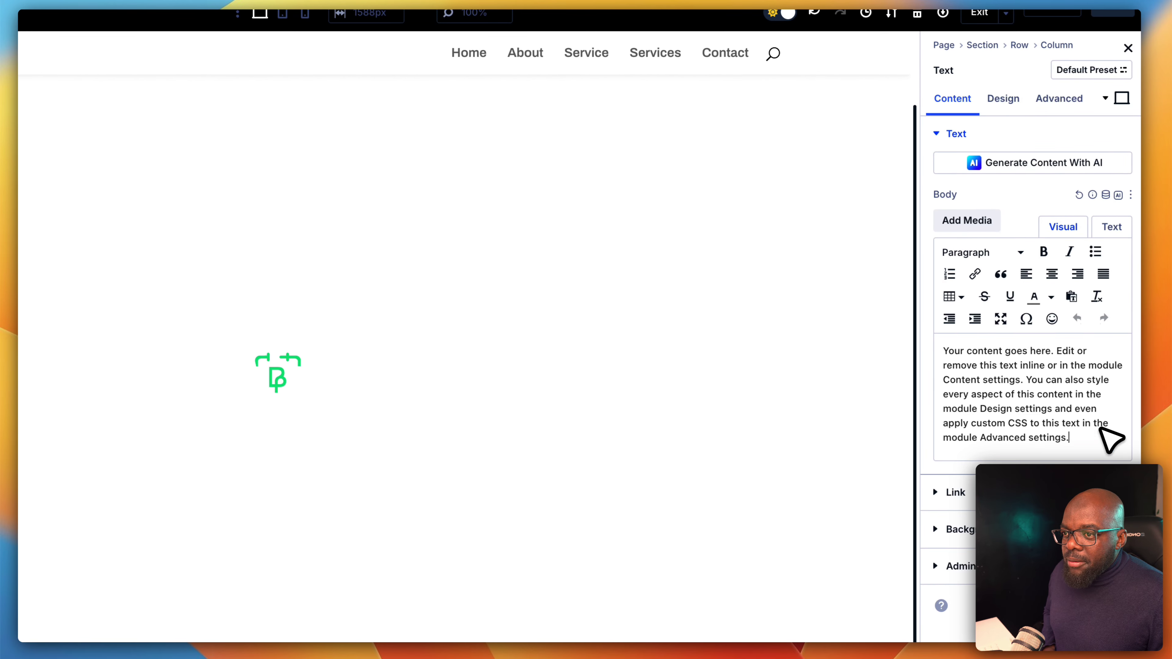
pyautogui.moveTo(1112, 439); pyautogui.dragTo(939, 349)
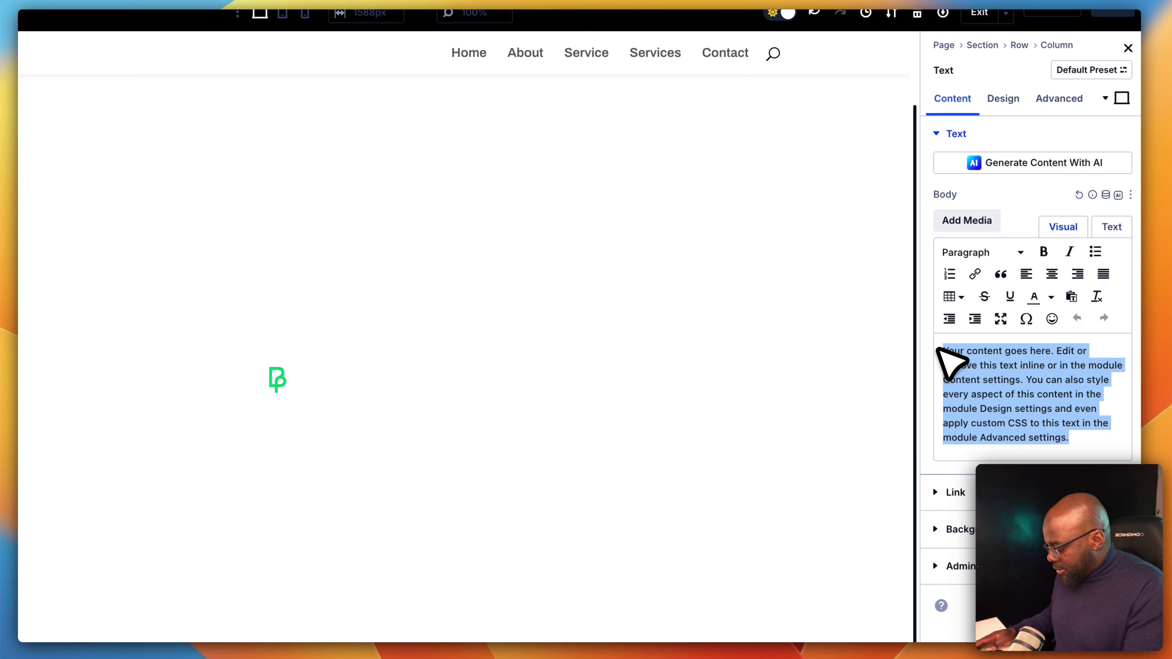
pyautogui.write('My Boo')
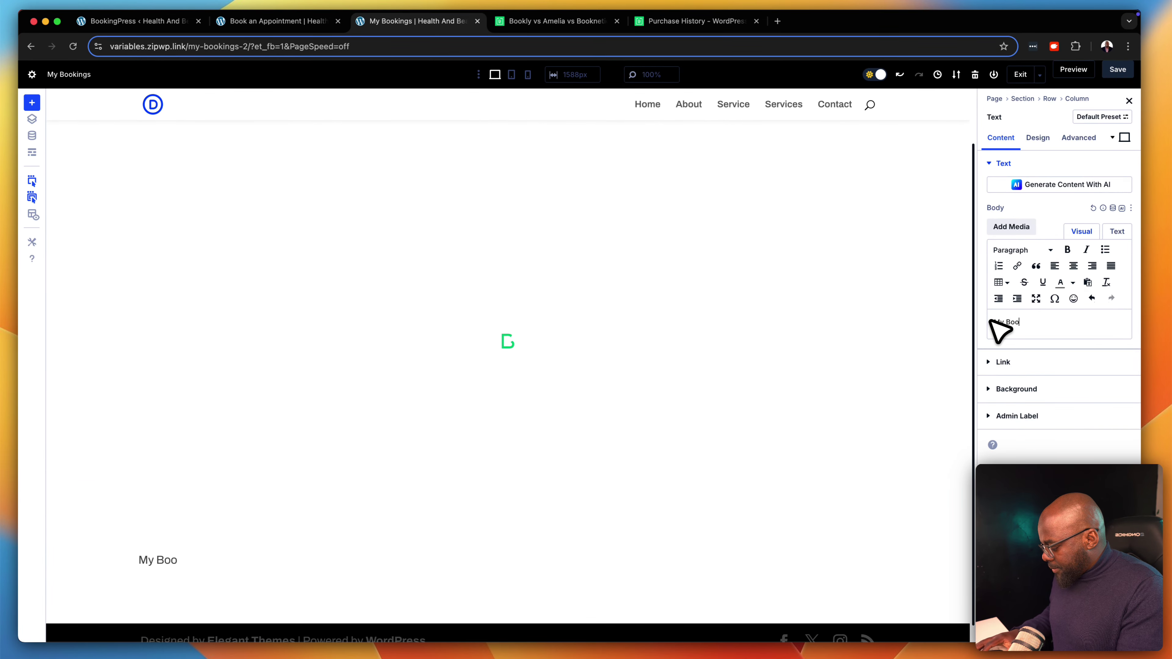
pyautogui.write('kings')
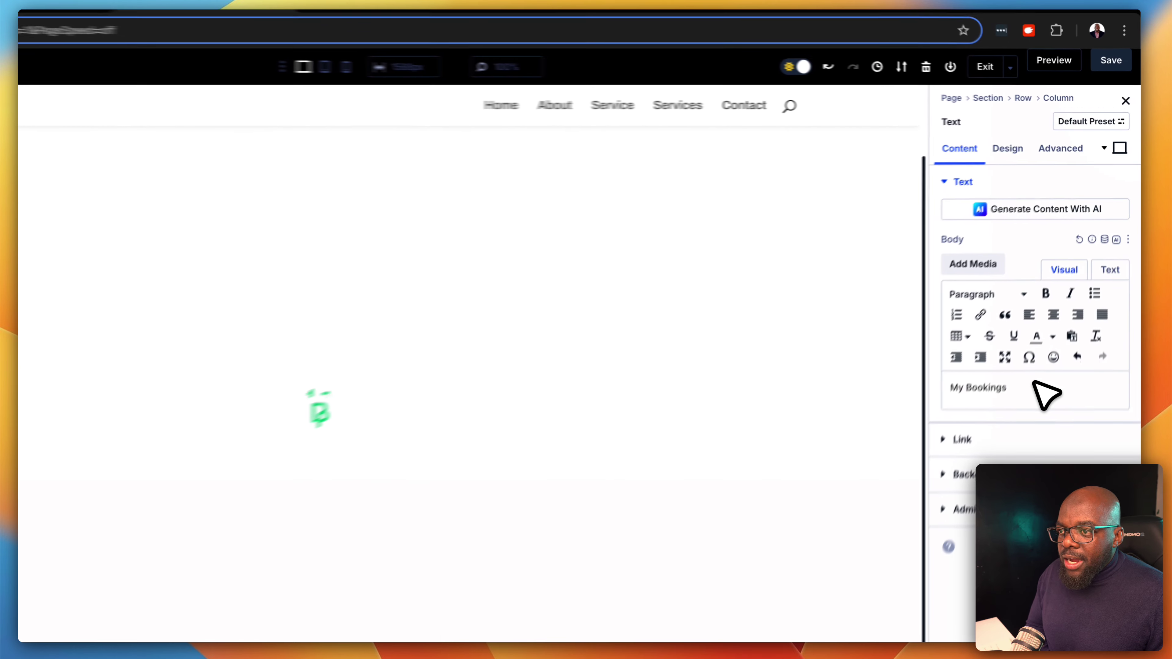
# Format the 'My Bookings' text as Heading 2
pyautogui.moveTo(1033, 383); pyautogui.dragTo(941, 388)
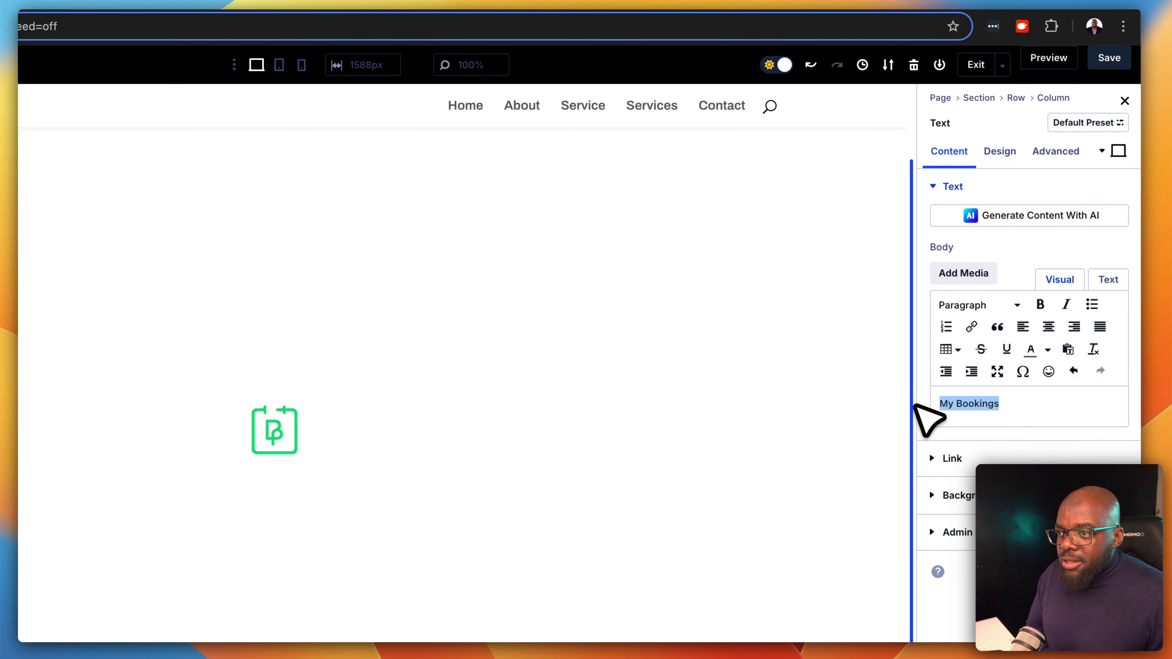
pyautogui.click(984, 305)
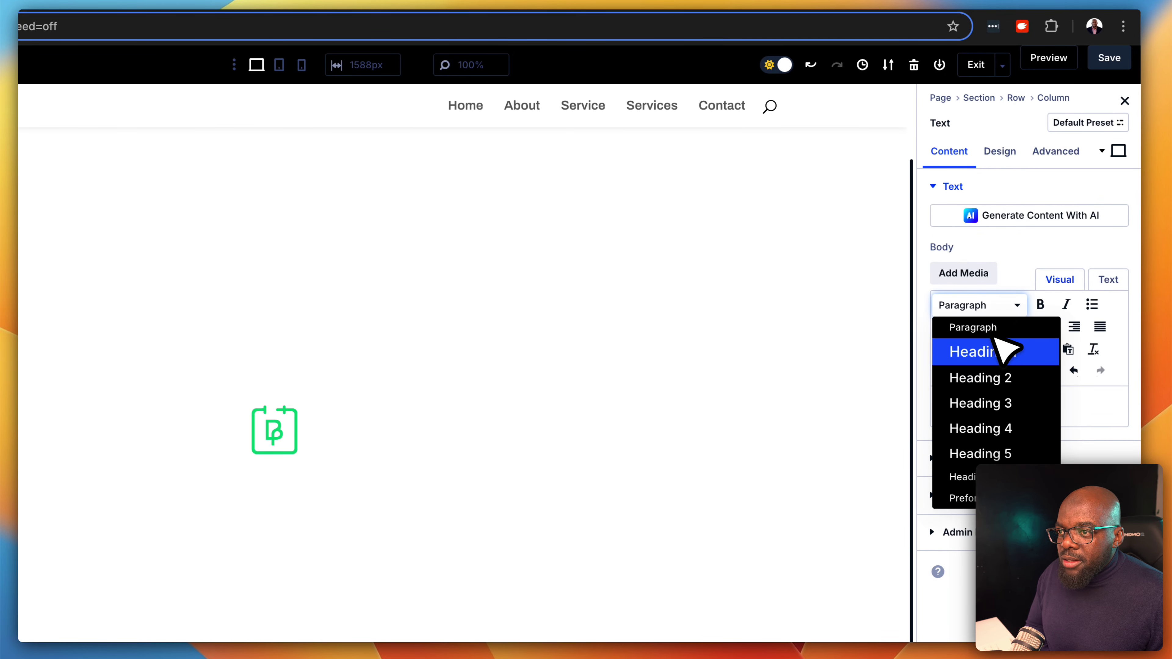
pyautogui.click(992, 377)
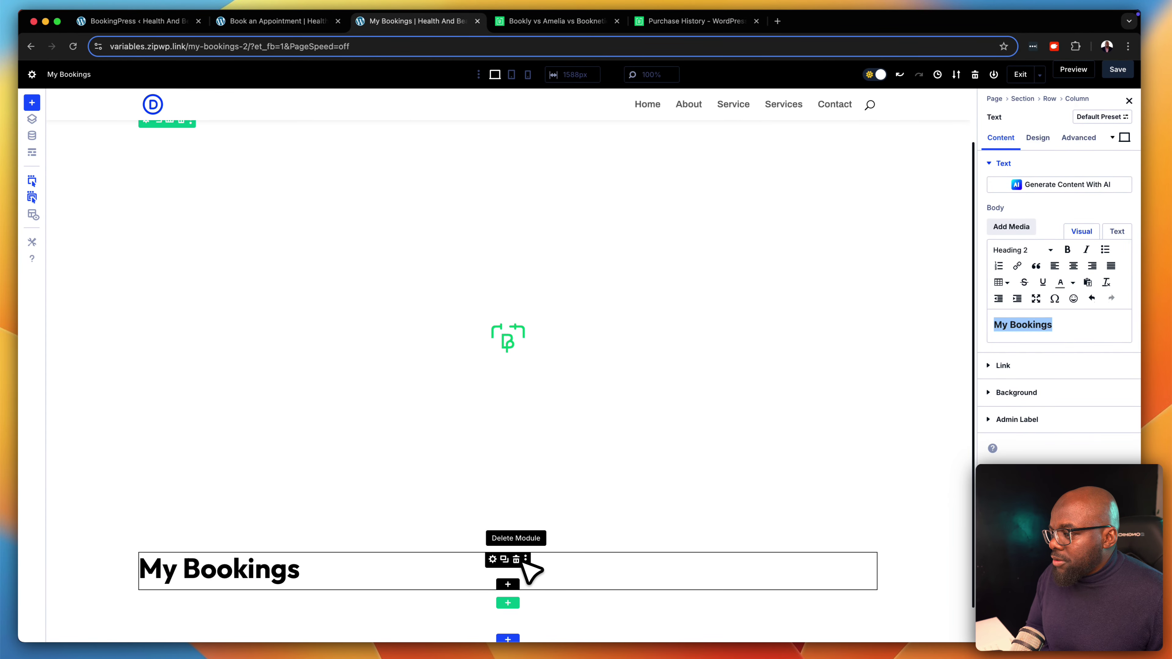
# Move the My Bookings heading above the BookingPress module and centre-align it
pyautogui.moveTo(493, 560); pyautogui.dragTo(501, 209)
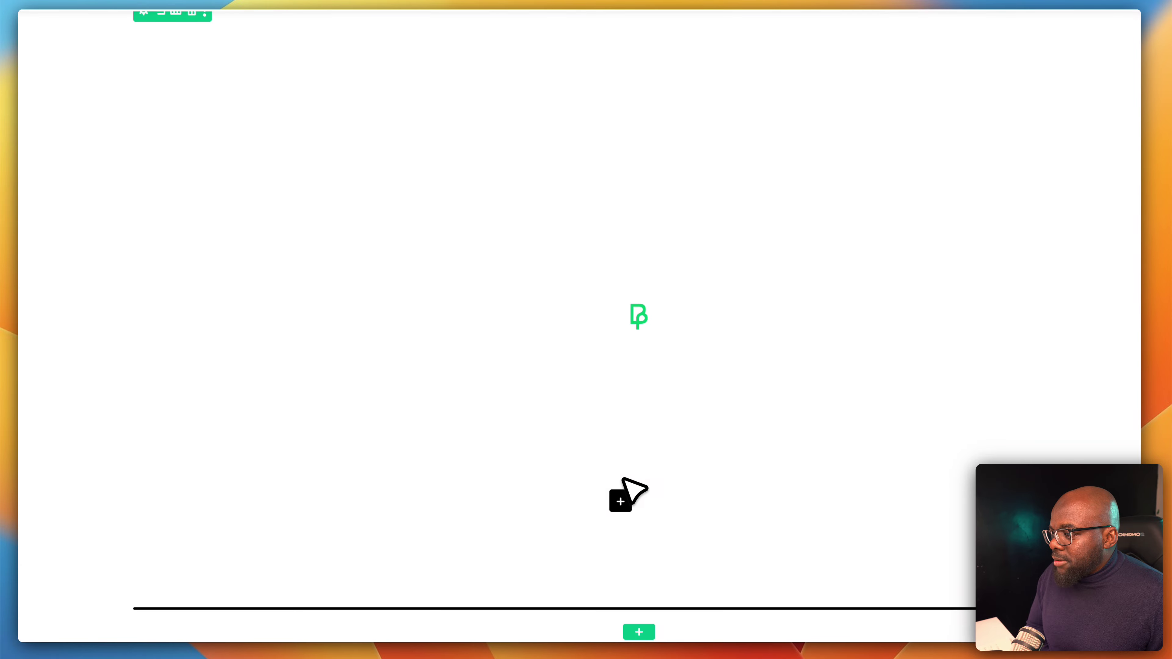
pyautogui.moveTo(628, 261); pyautogui.dragTo(627, 231)
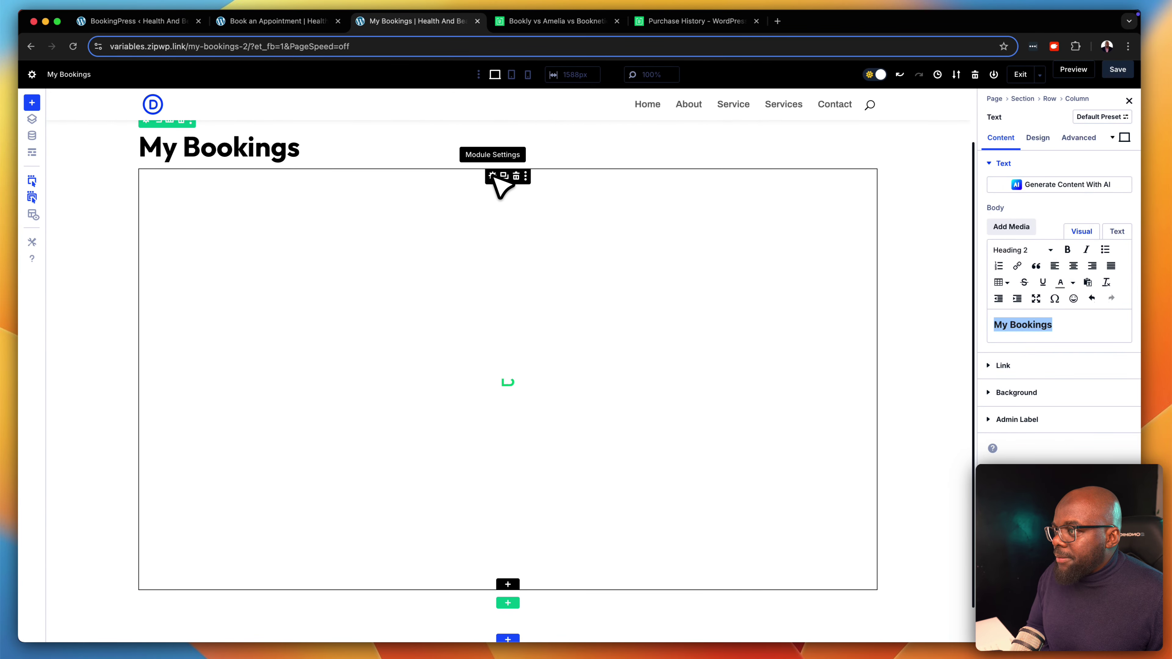
pyautogui.click(565, 163)
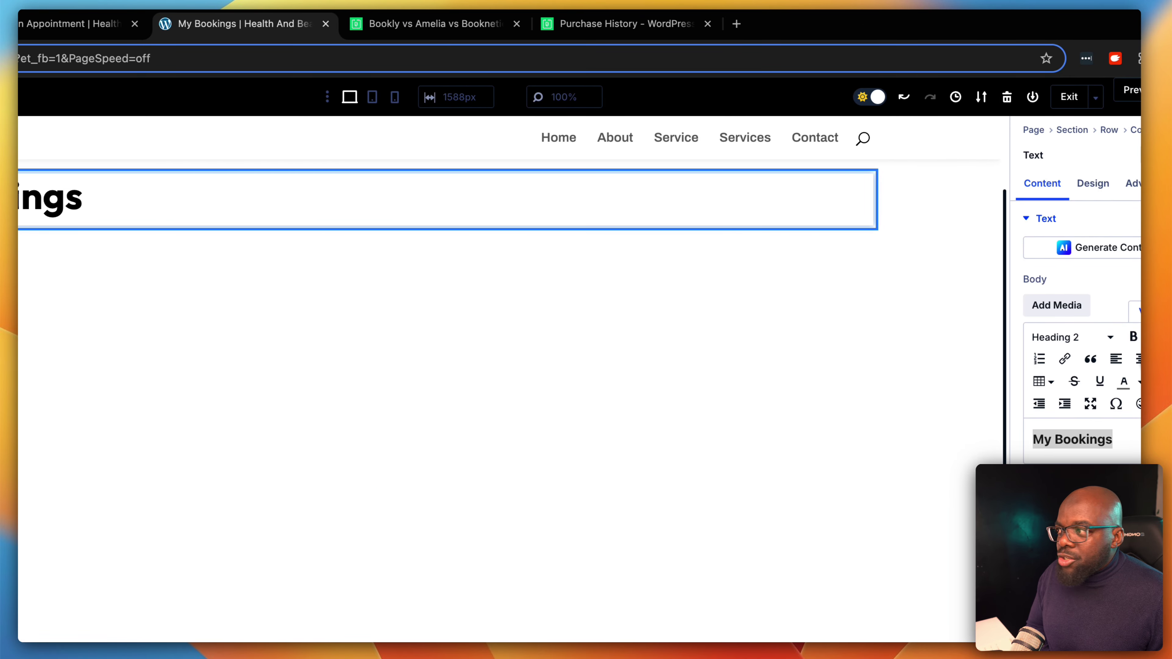
pyautogui.click(1141, 359)
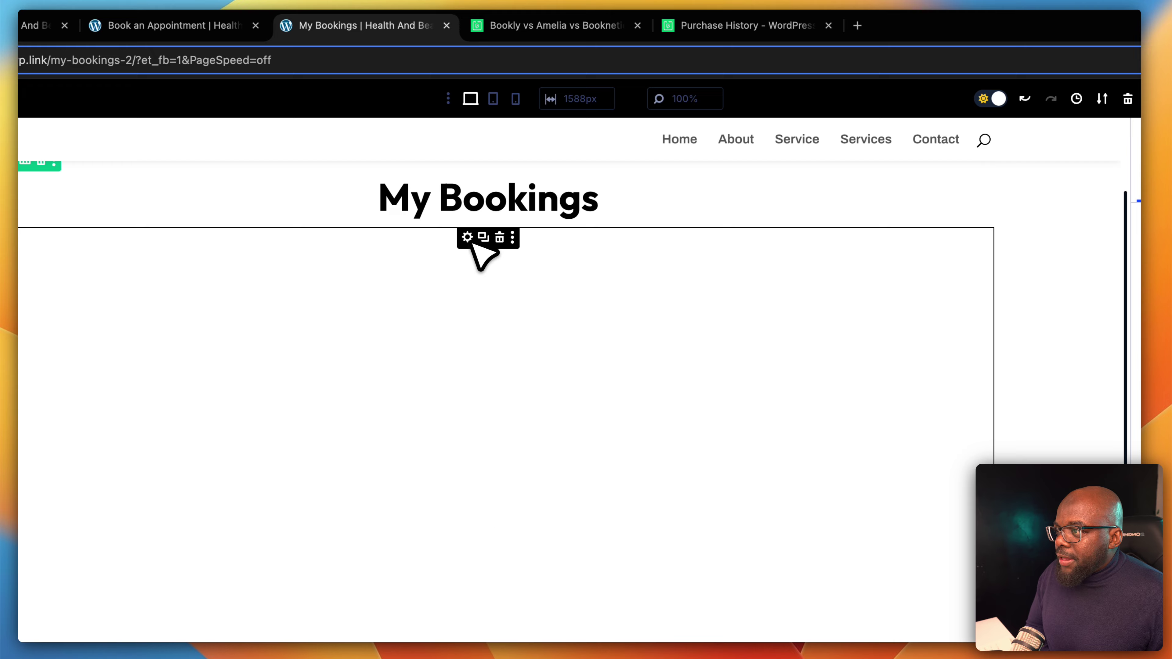
# Give the heading module the CSS class mt-l and save the page
pyautogui.click(468, 237)
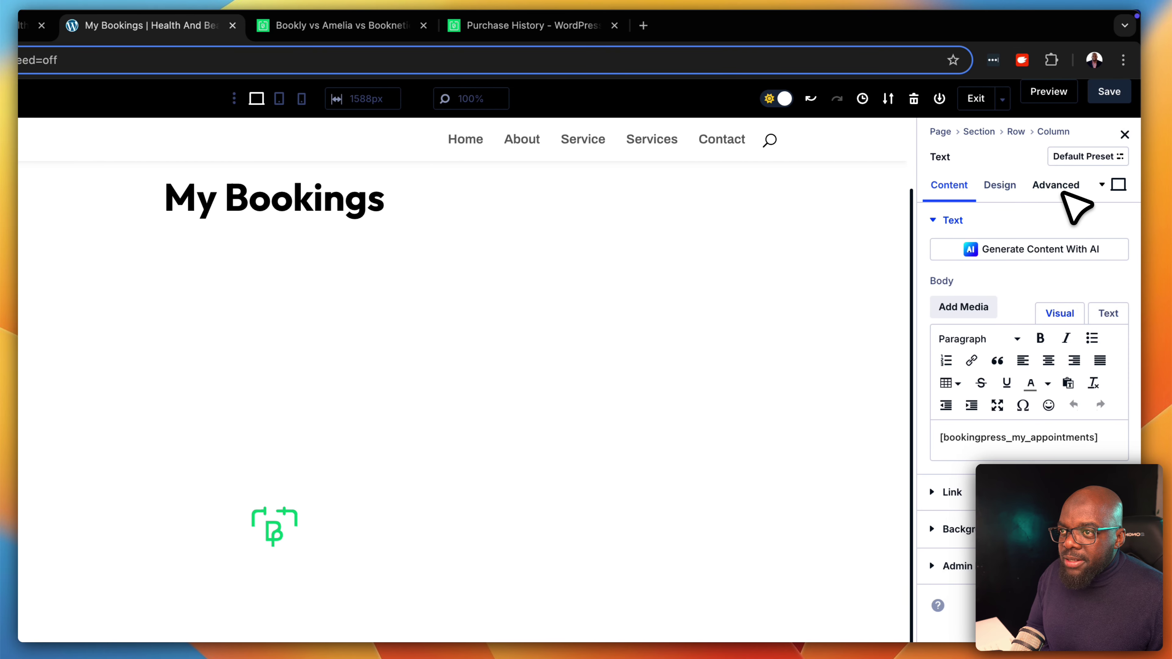
pyautogui.click(1060, 190)
pyautogui.click(1046, 218)
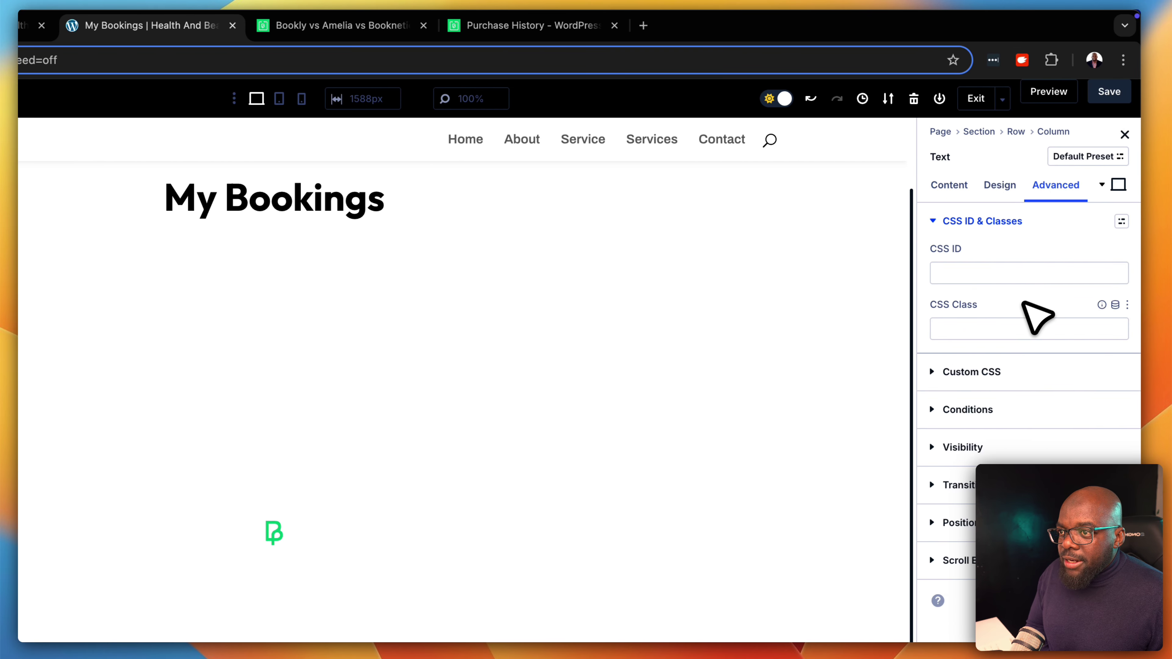
pyautogui.click(1013, 329)
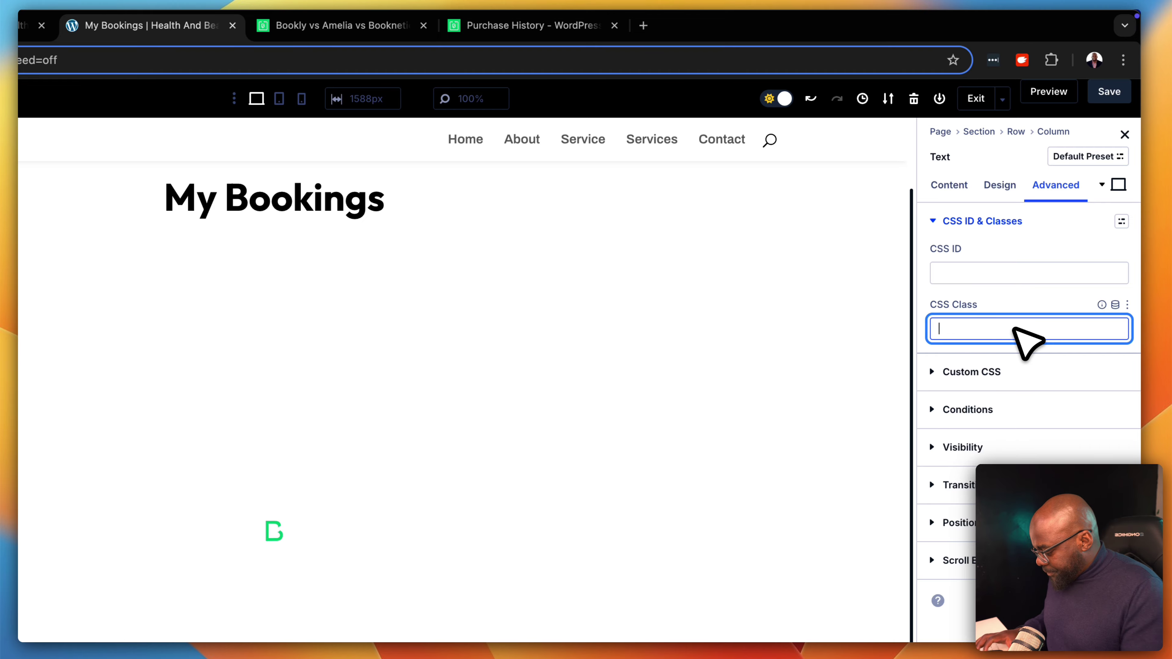
pyautogui.write('mt-')
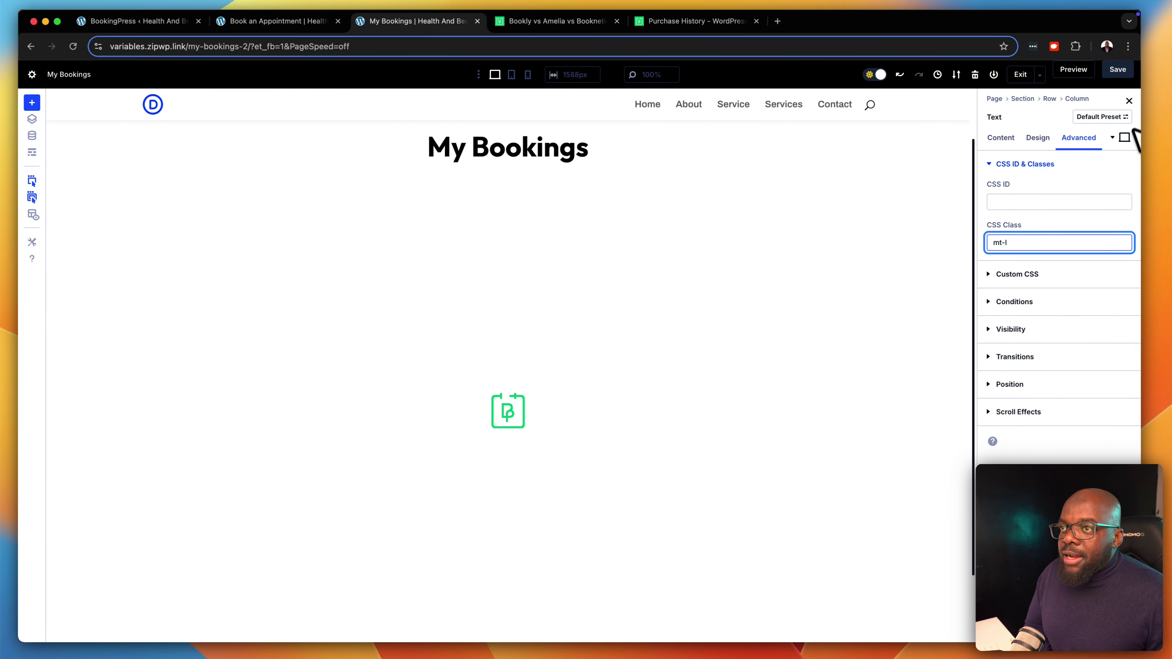
pyautogui.click(1120, 70)
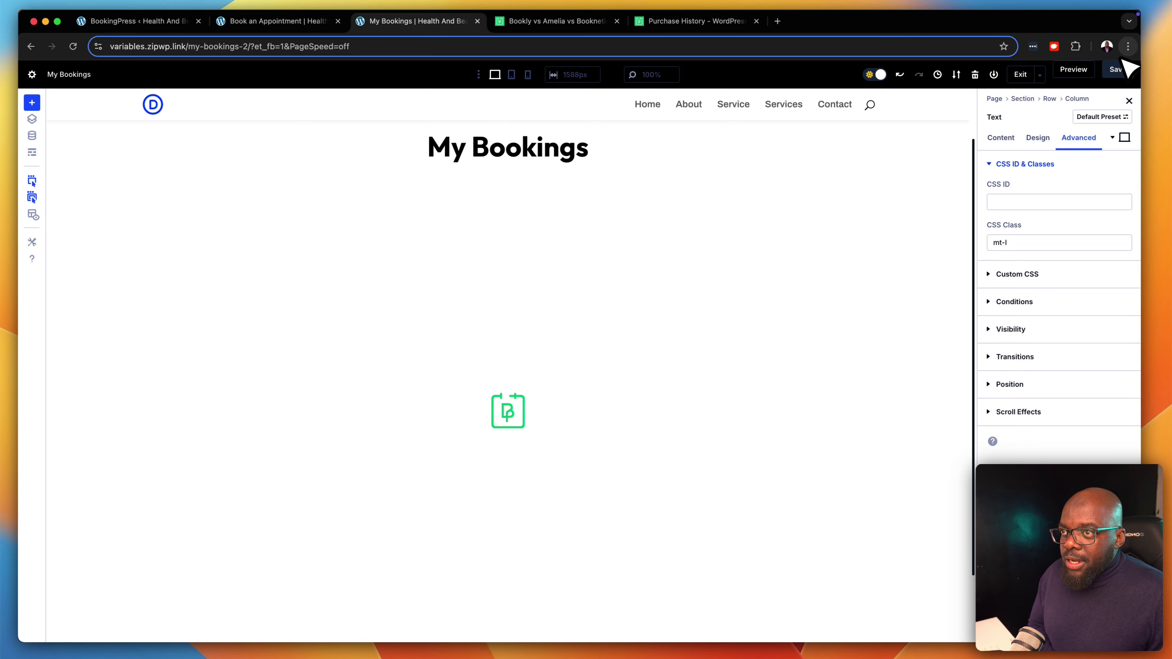
# Preview the updated My Bookings page with the heading above the bookings list
pyautogui.click(1078, 71)
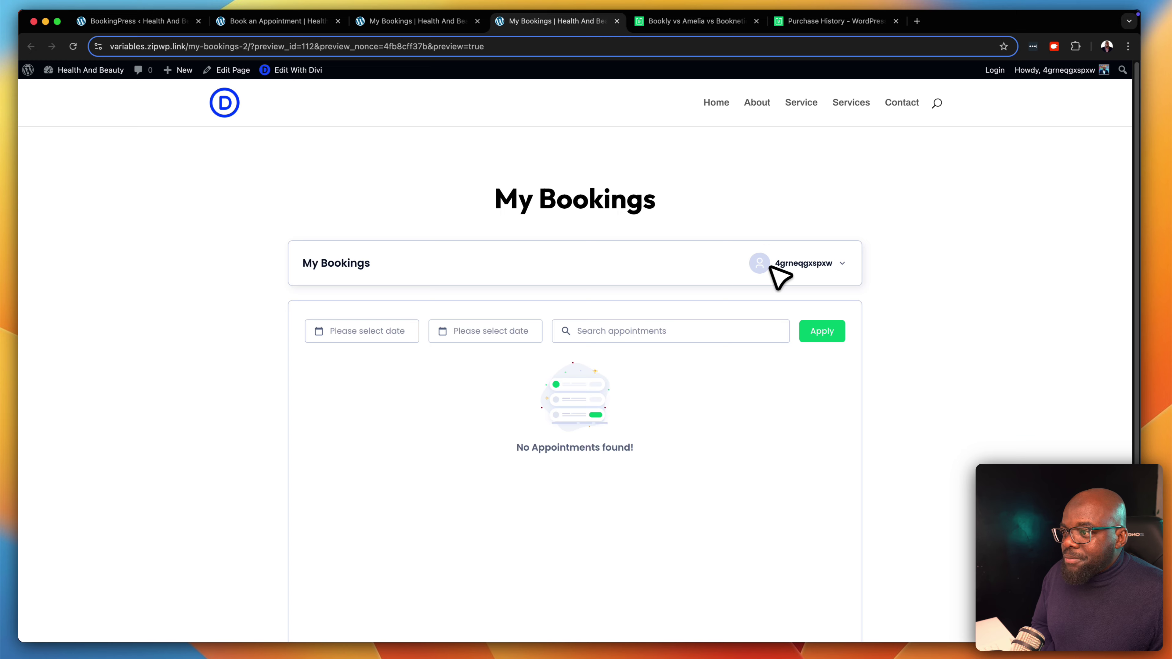
pyautogui.scroll(-3, 735, 413)
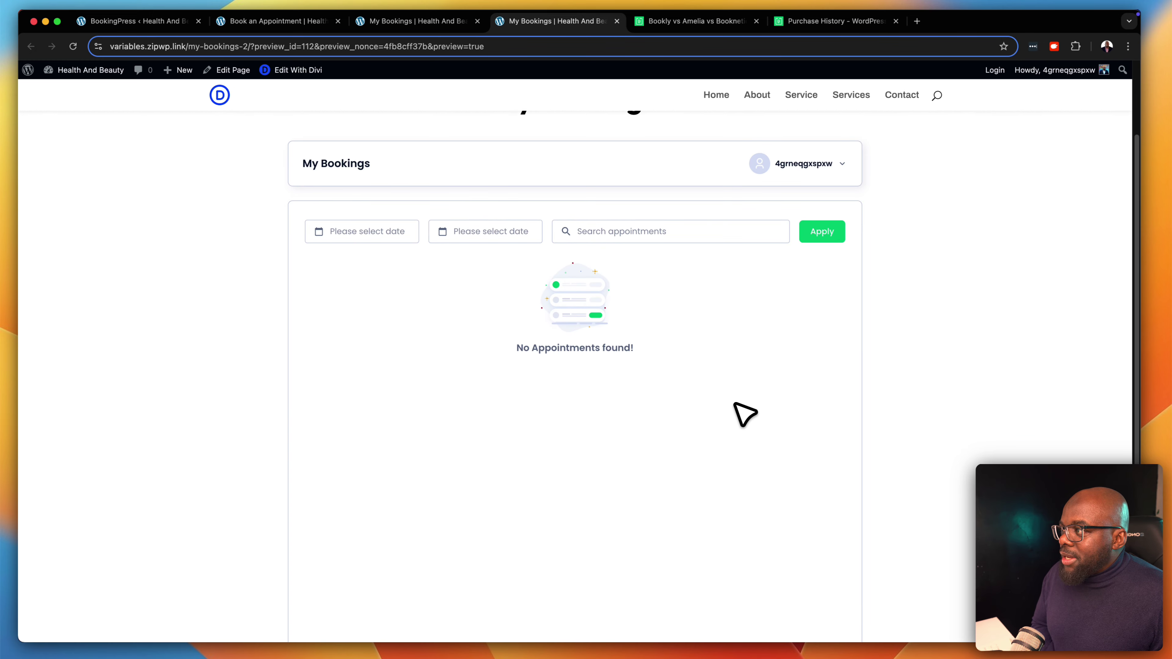
pyautogui.scroll(3, 745, 414)
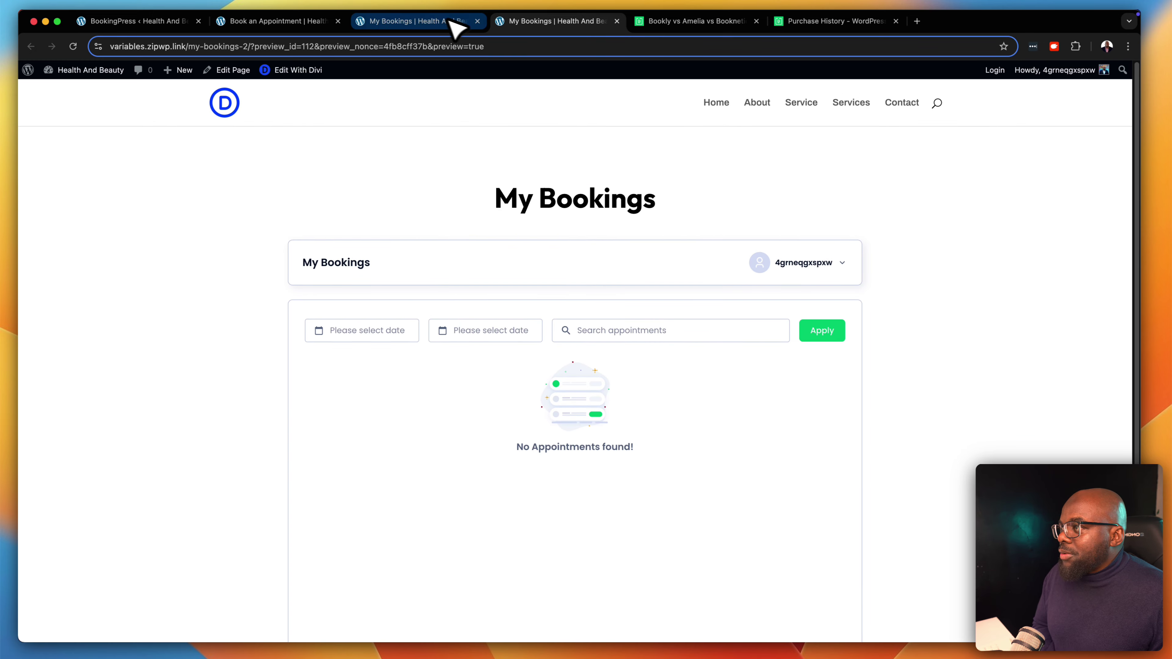
# Close the extra My Bookings builder tab and go back to the BookingPress setup wizard
pyautogui.click(436, 24)
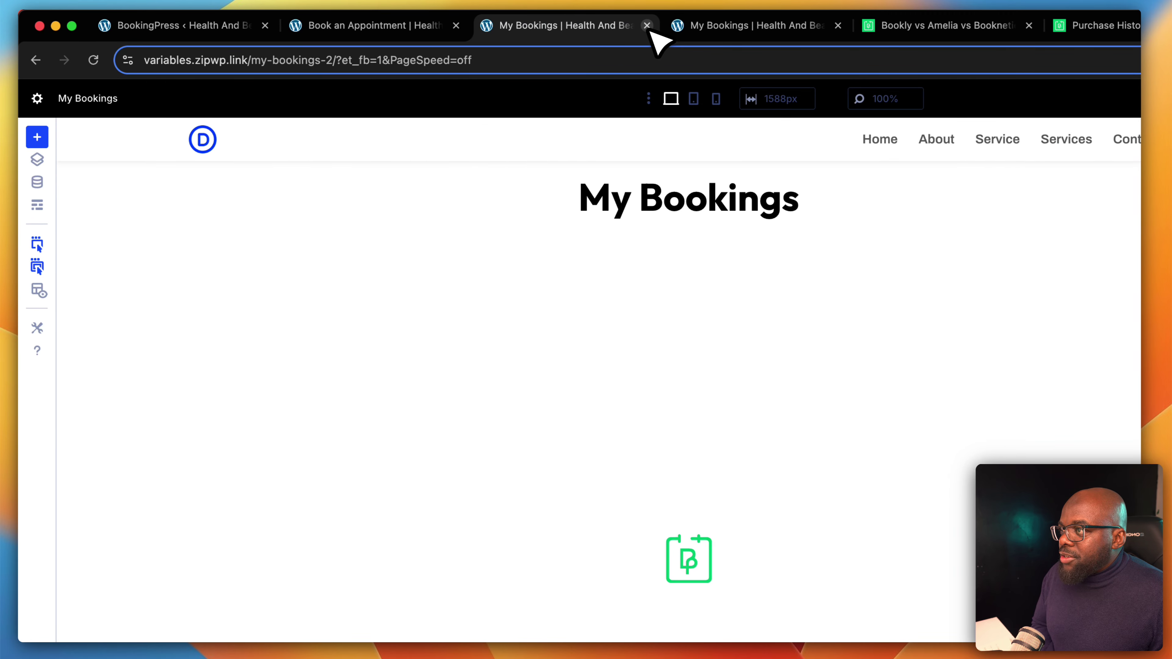
pyautogui.click(647, 25)
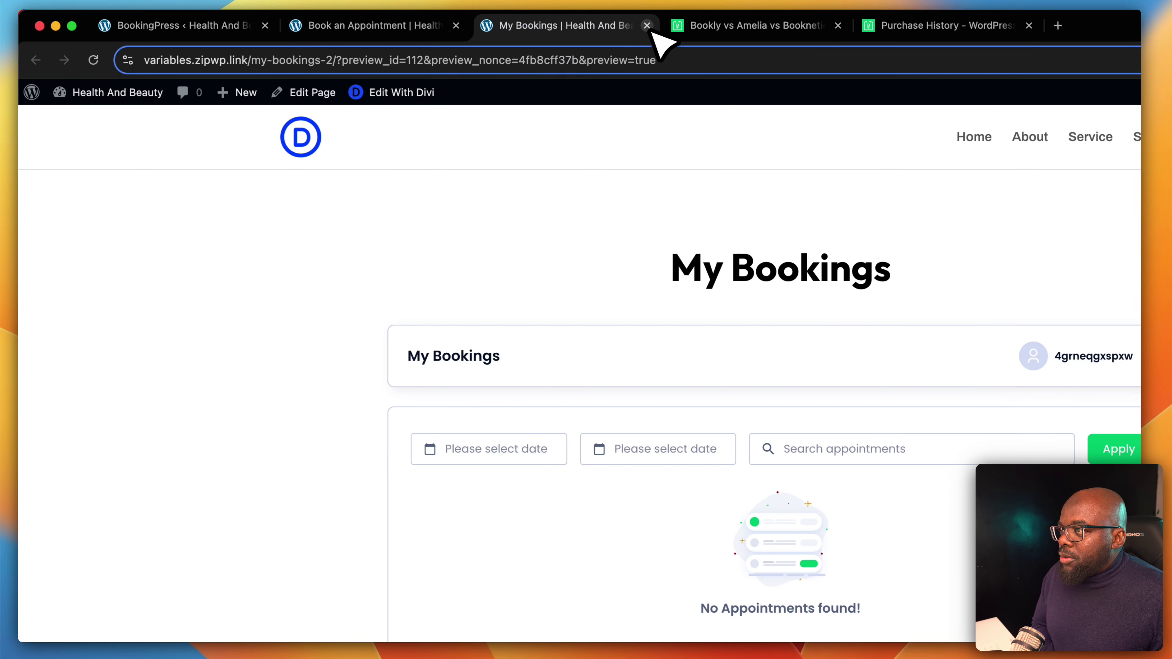
pyautogui.click(410, 27)
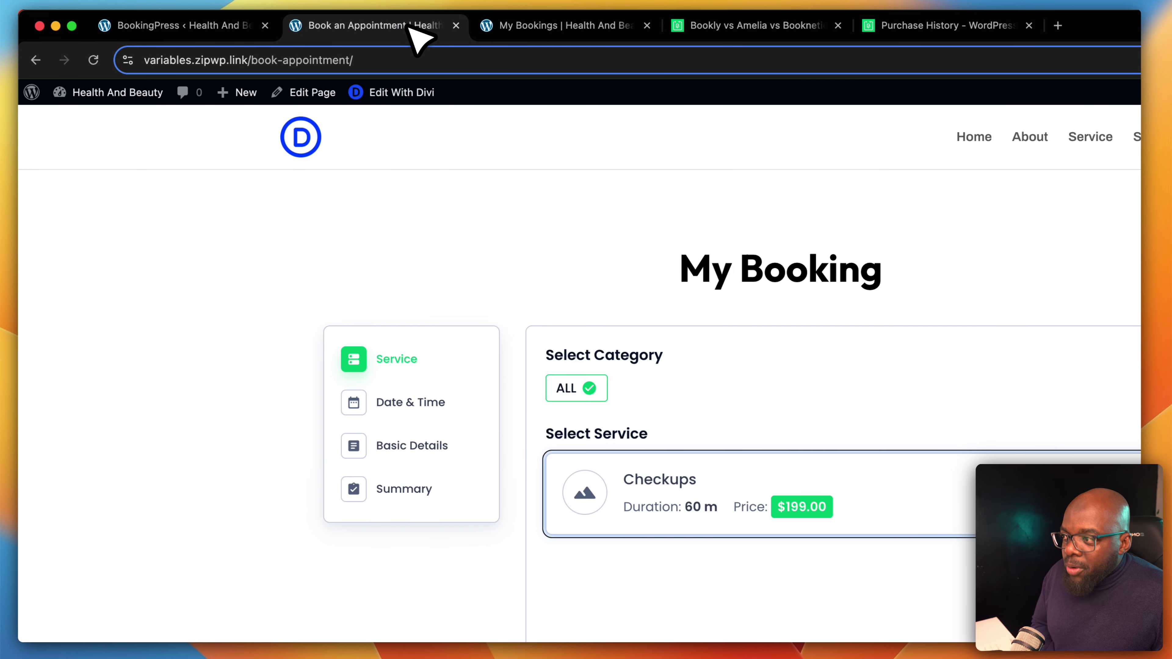
pyautogui.click(553, 28)
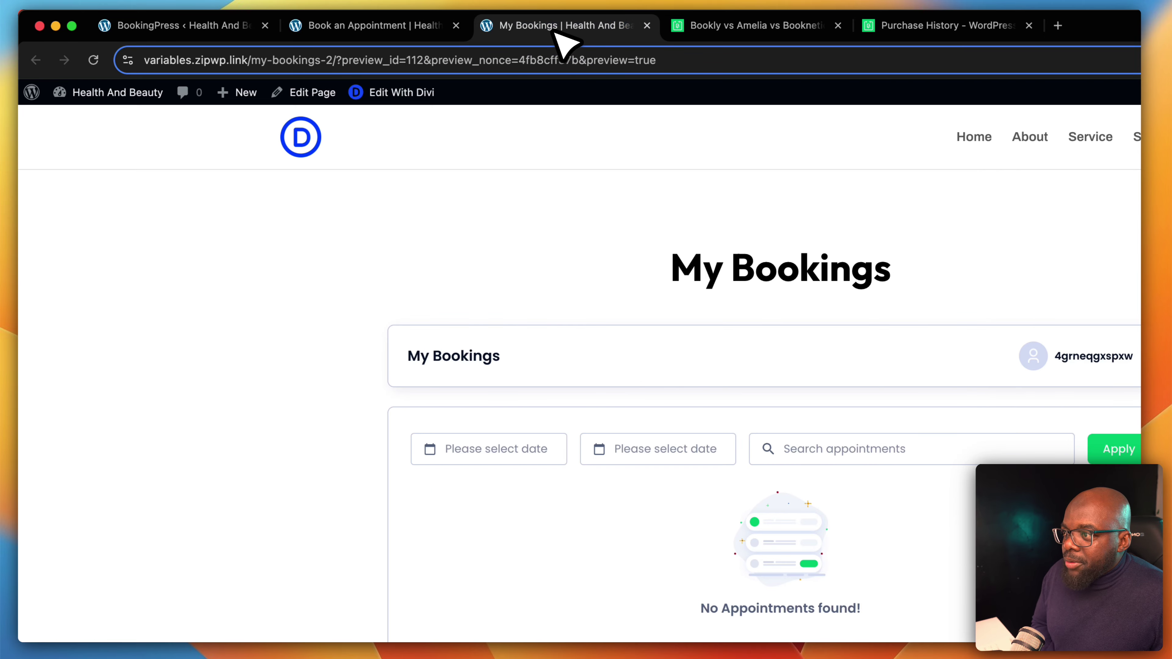
pyautogui.click(403, 28)
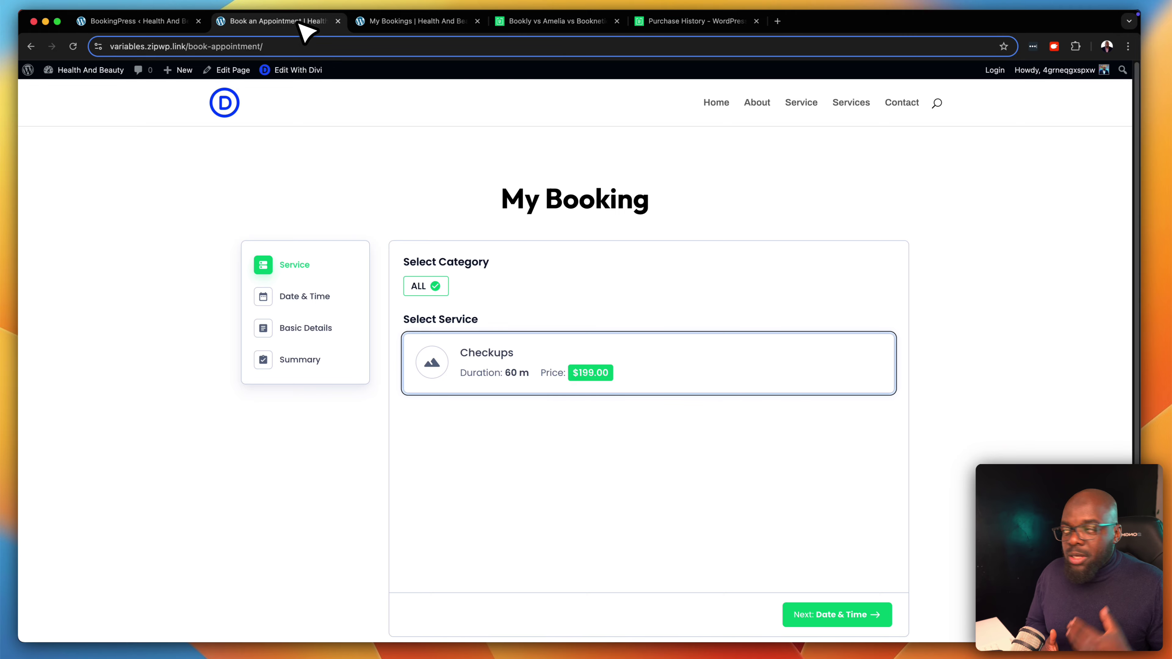
pyautogui.click(138, 22)
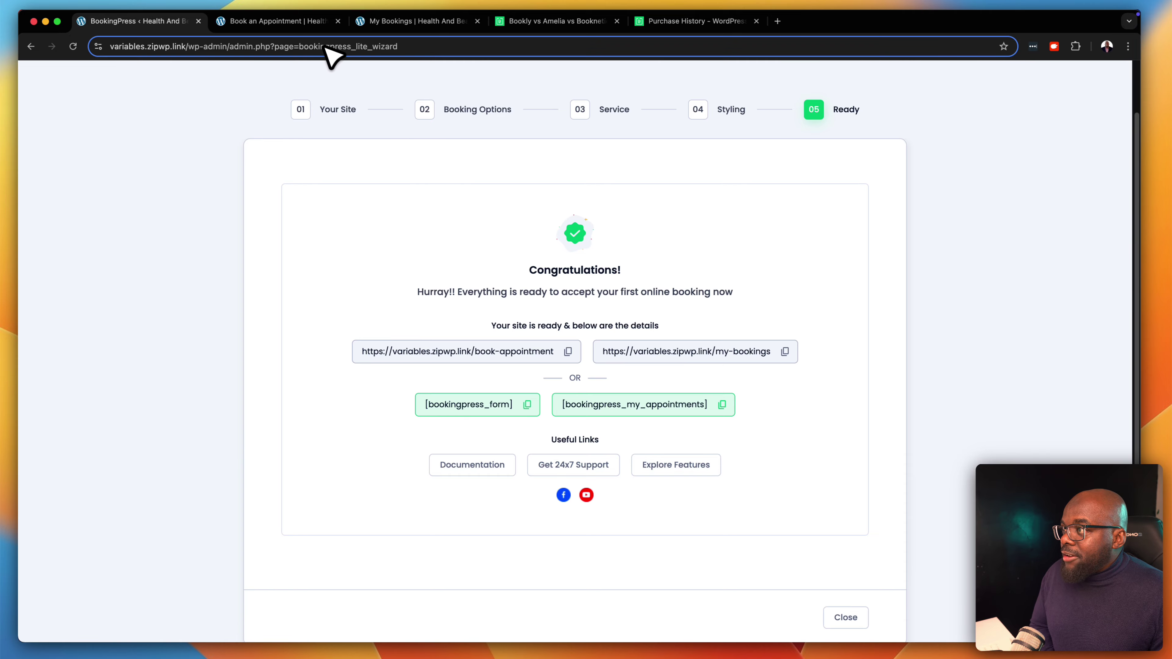
# Open the admin Dashboard from the site-name menu in a new tab, placed first
pyautogui.click(330, 24)
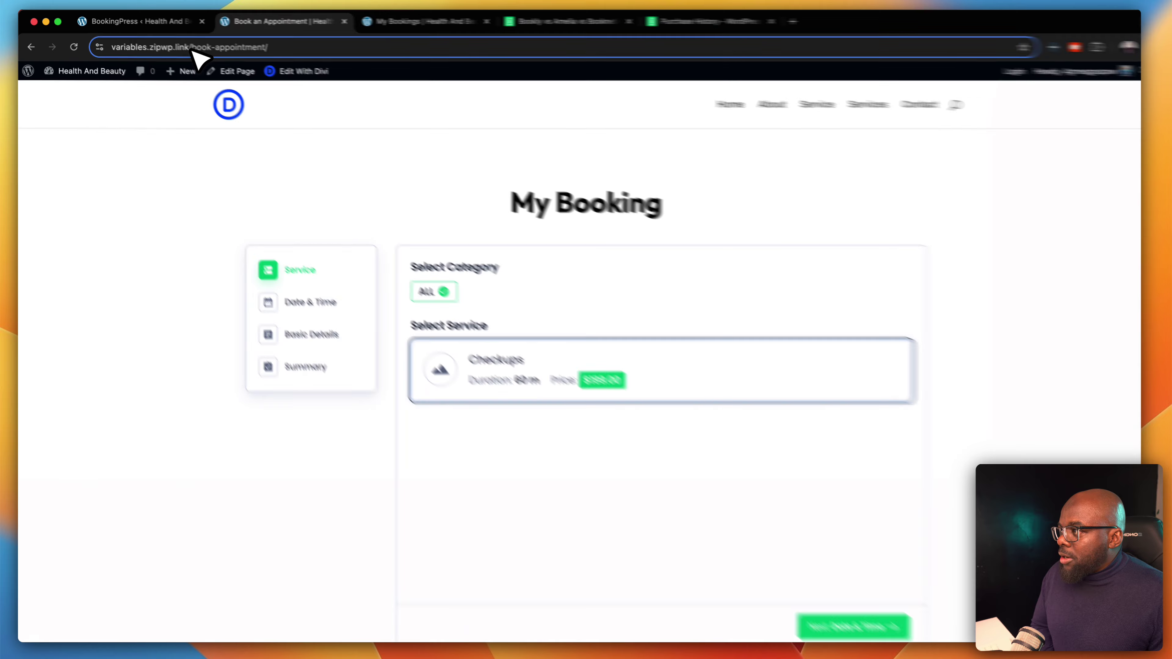
pyautogui.moveTo(186, 46); pyautogui.dragTo(123, 47)
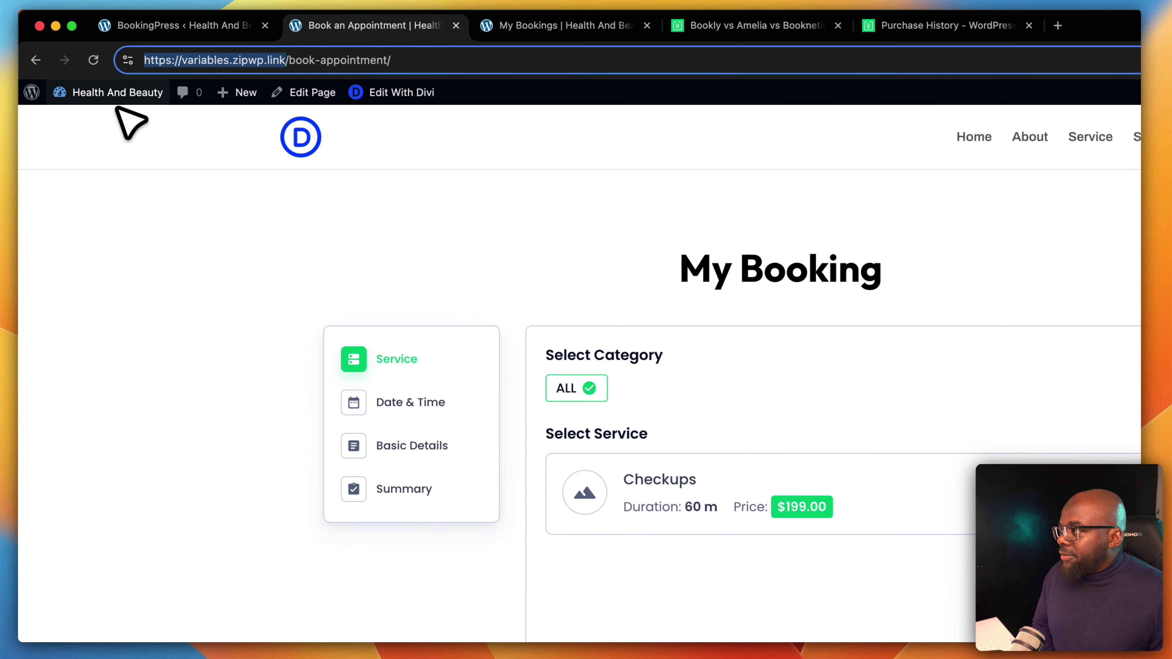
pyautogui.moveTo(119, 102)
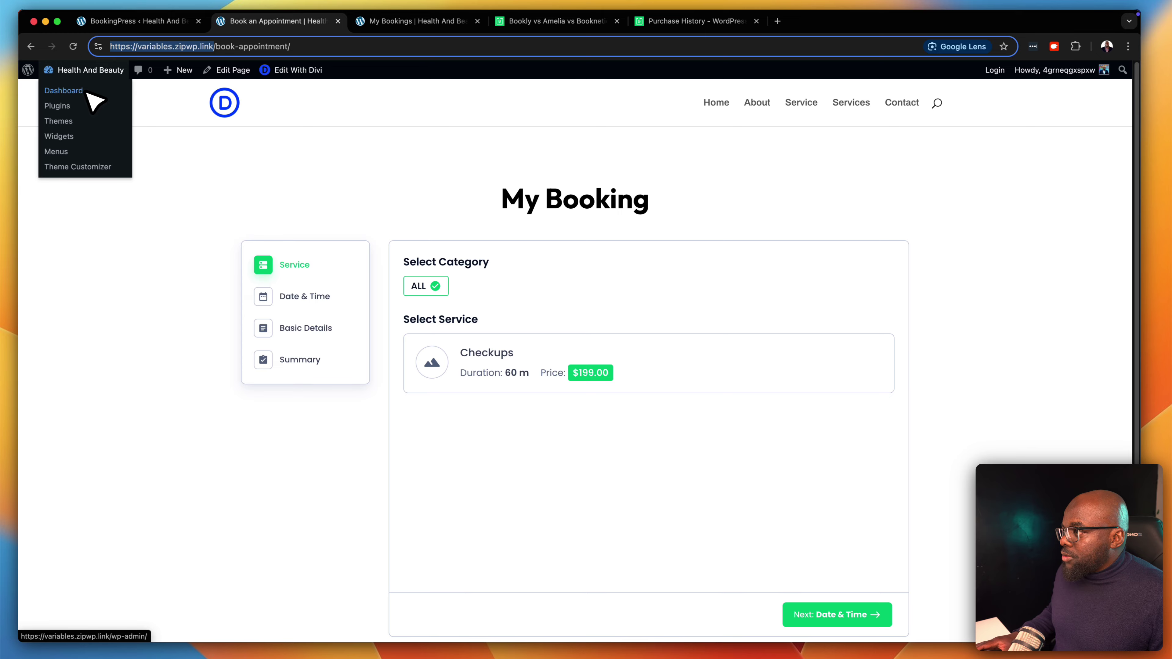
pyautogui.keyDown('super'); pyautogui.click(88, 93); pyautogui.keyUp('super')
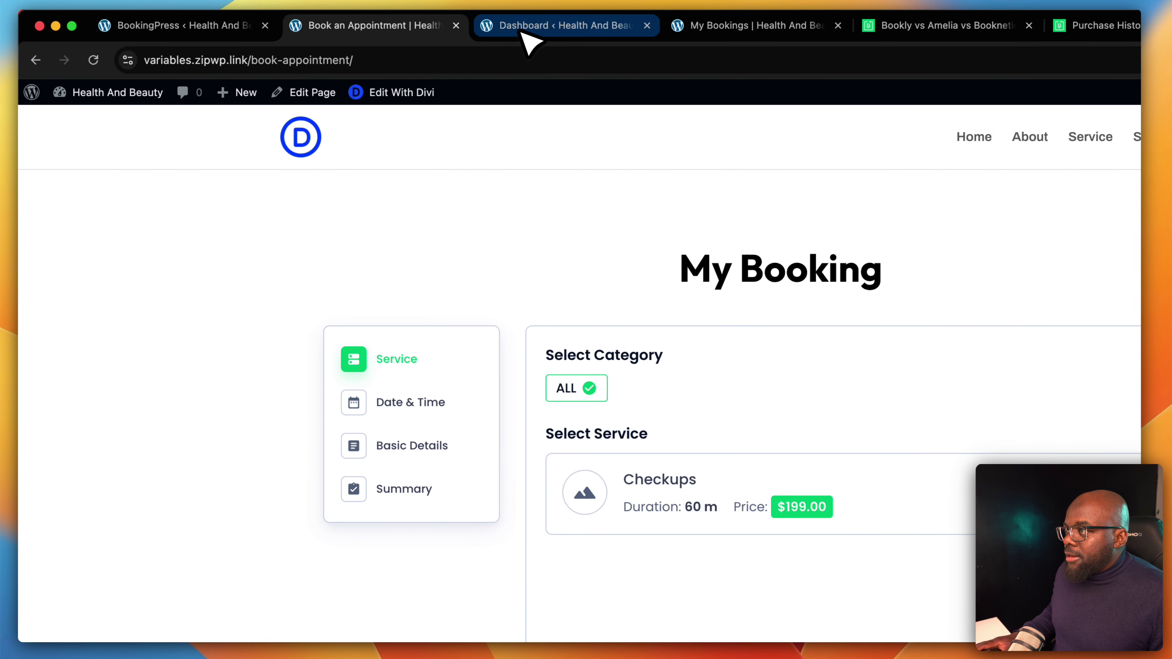
pyautogui.moveTo(523, 40); pyautogui.dragTo(162, 48)
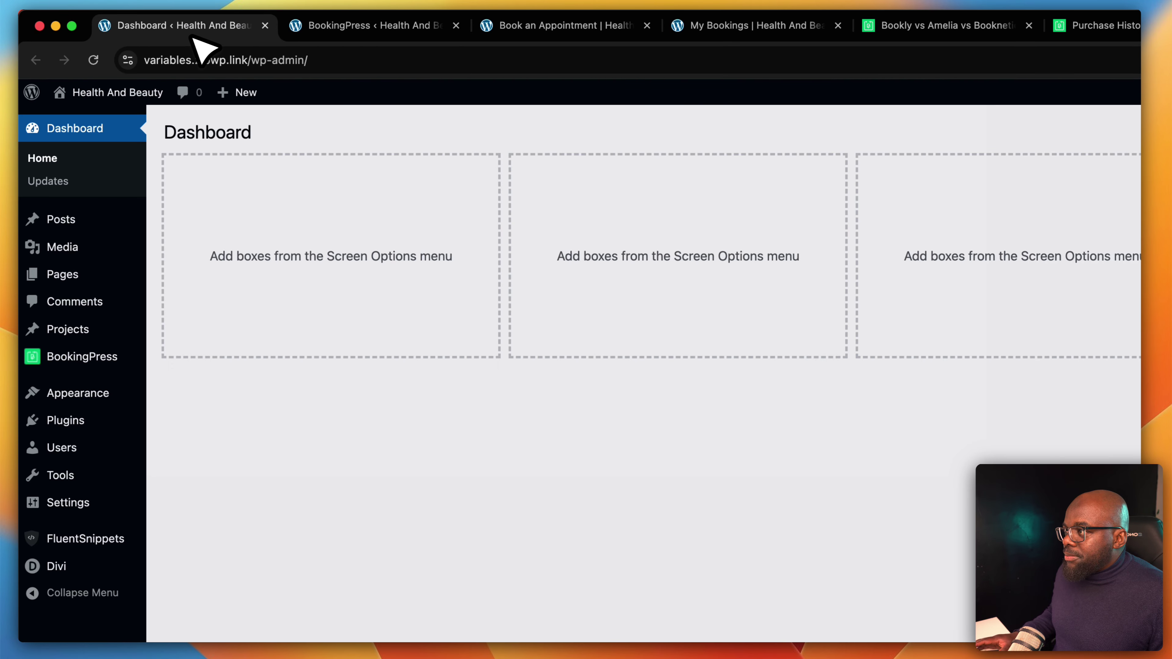
# Return from the BookingPress wizard to the Dashboard tab to visit the Health And Beauty site
pyautogui.click(359, 28)
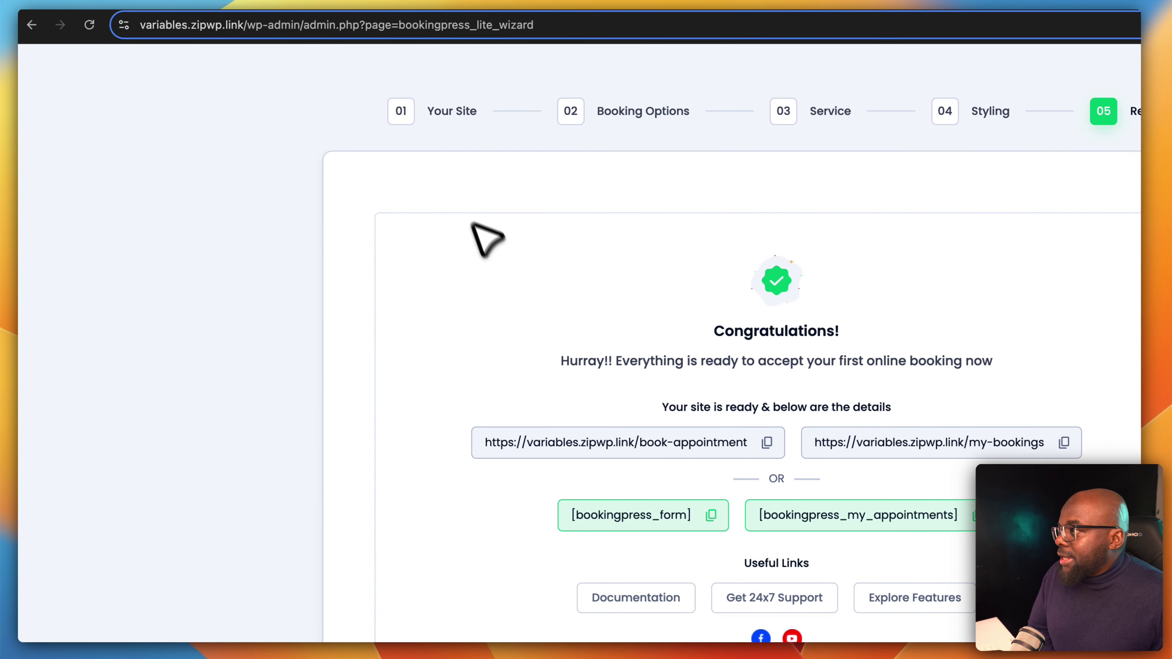
pyautogui.click(231, 26)
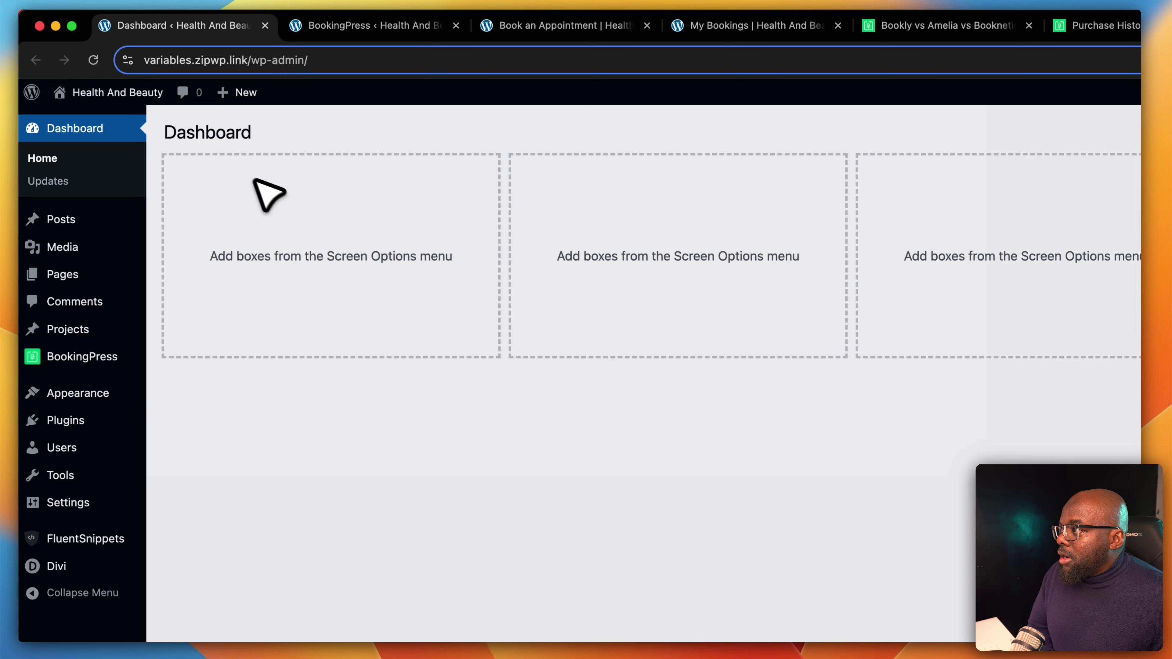
pyautogui.moveTo(95, 90)
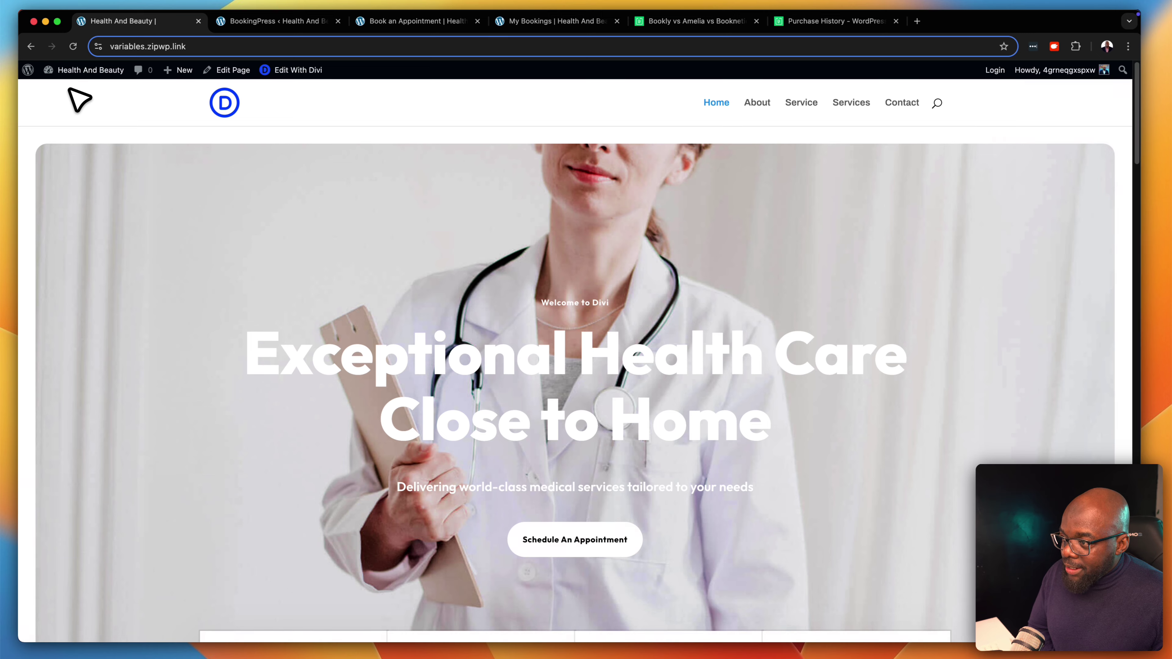
# Open the Health And Beauty home page in the Divi builder
pyautogui.scroll(-7, 680, 418)
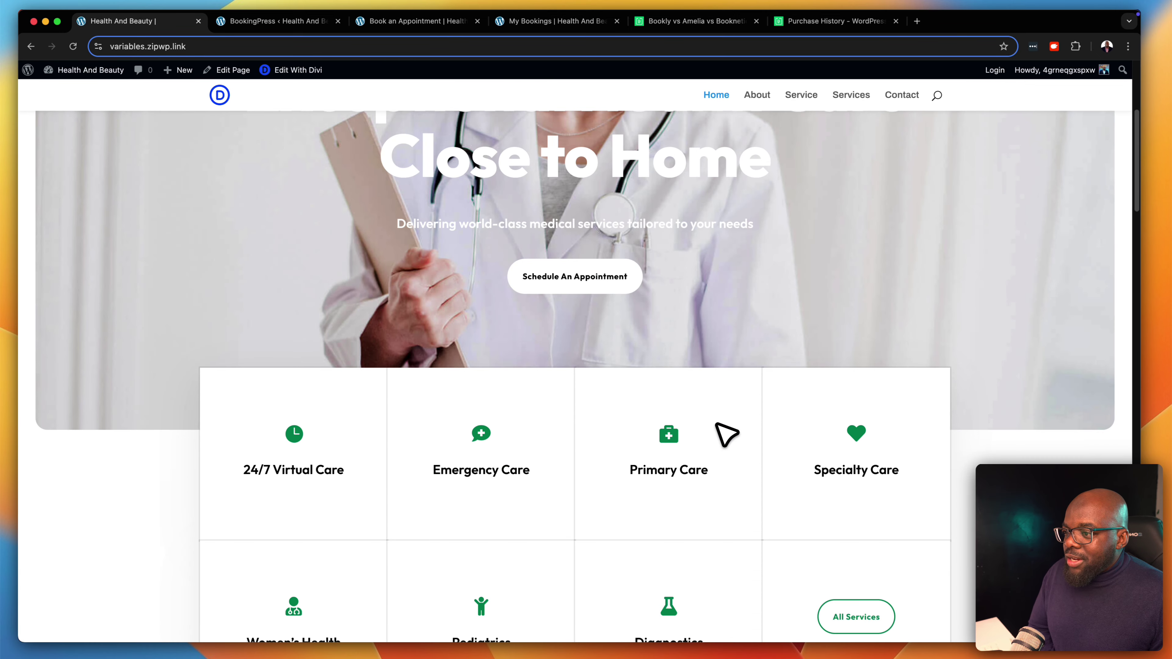
pyautogui.scroll(-10, 726, 434)
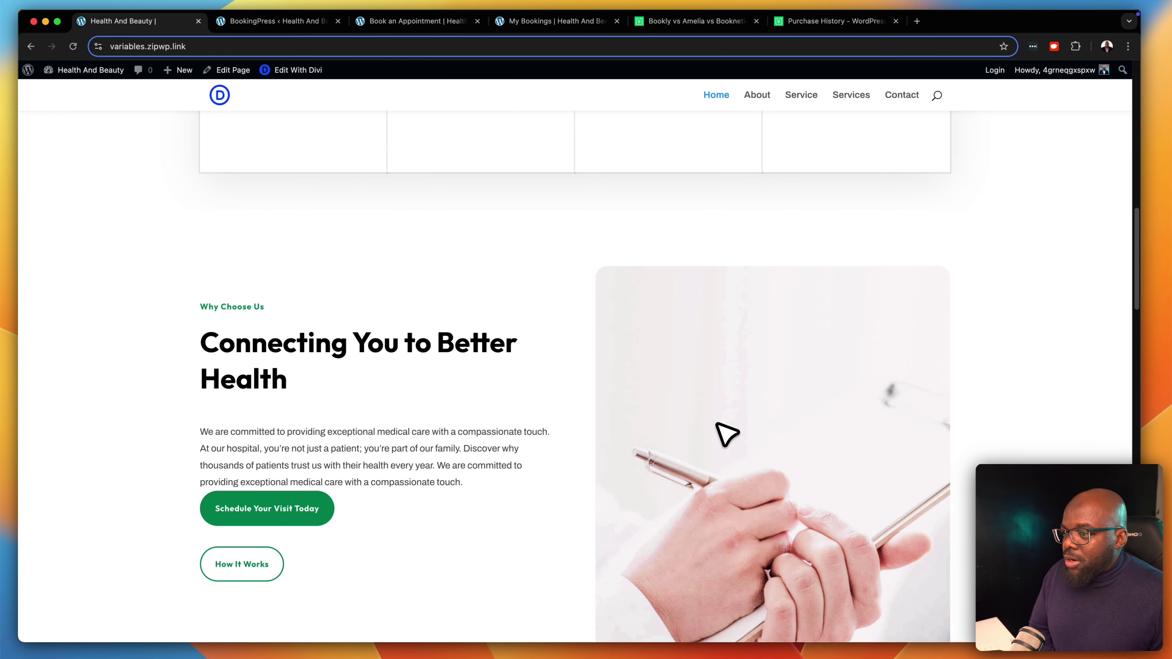
pyautogui.scroll(-3, 727, 434)
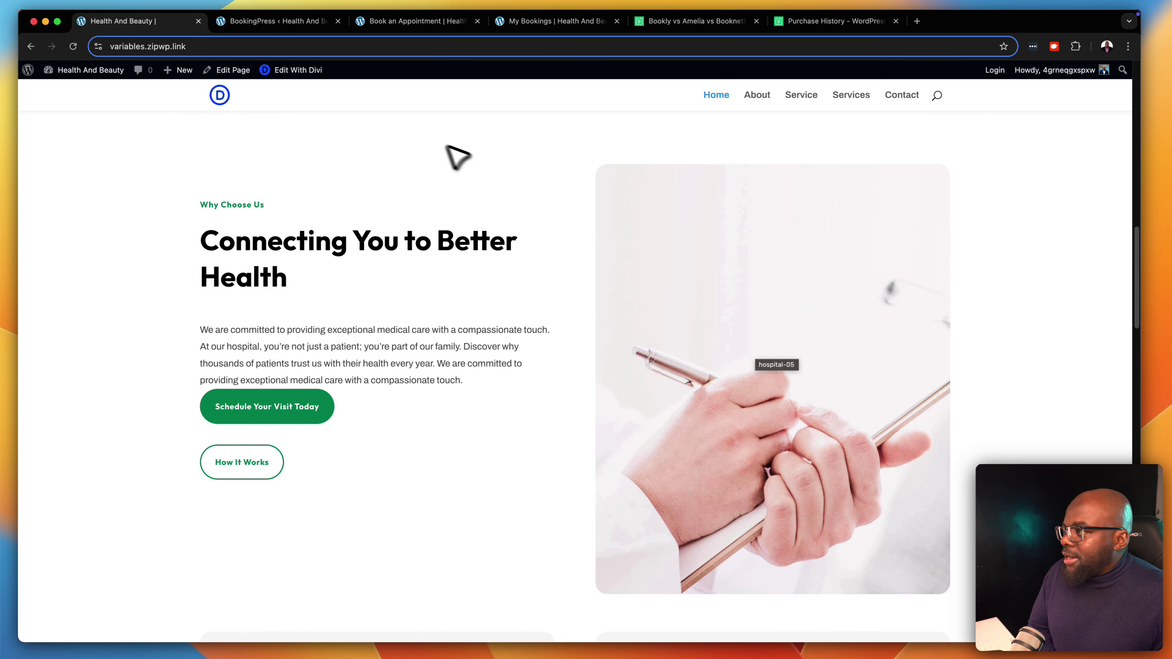
pyautogui.click(286, 70)
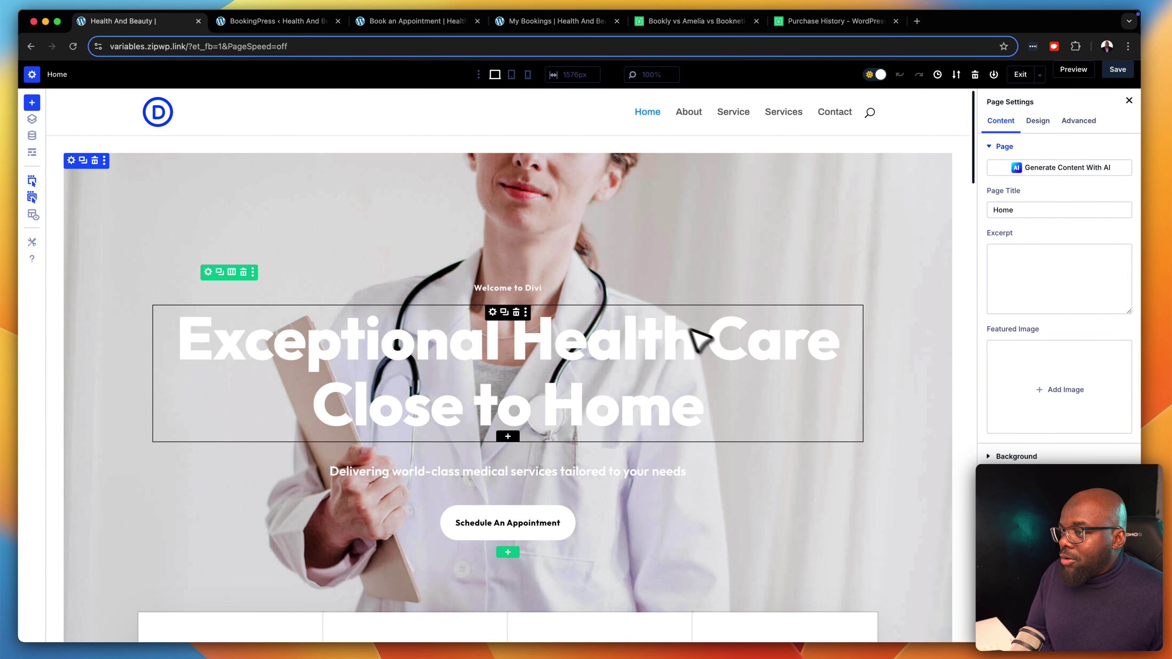
# Delete the Schedule Your Visit Today and How It Works buttons
pyautogui.scroll(-4, 834, 441)
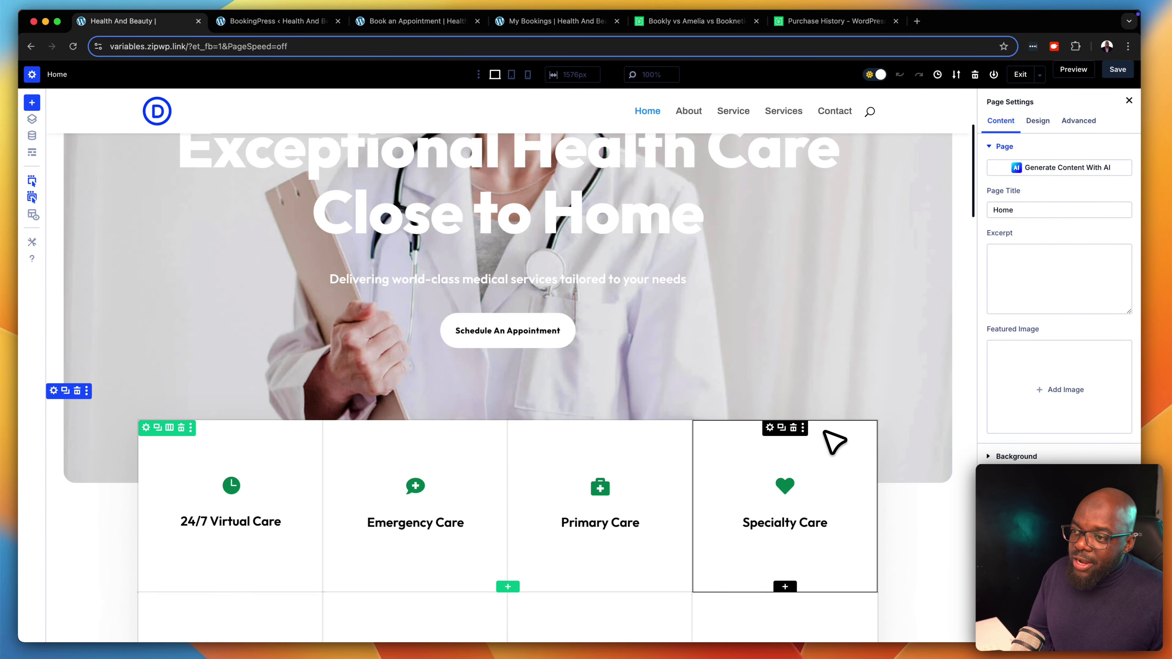
pyautogui.scroll(-15, 834, 441)
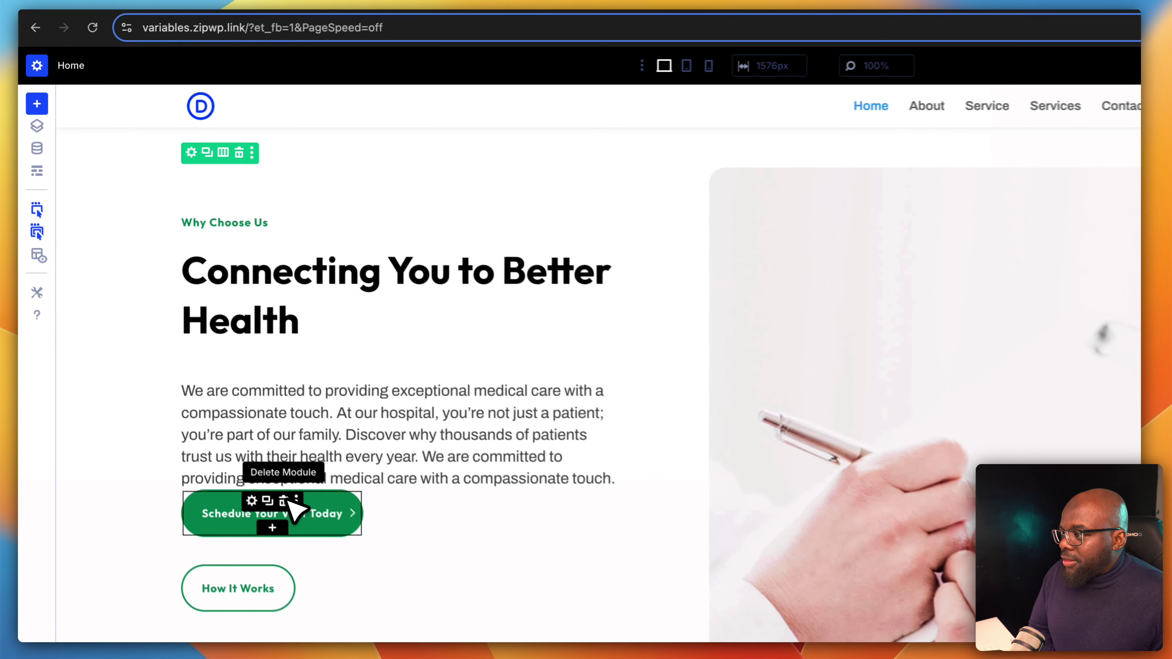
pyautogui.click(284, 501)
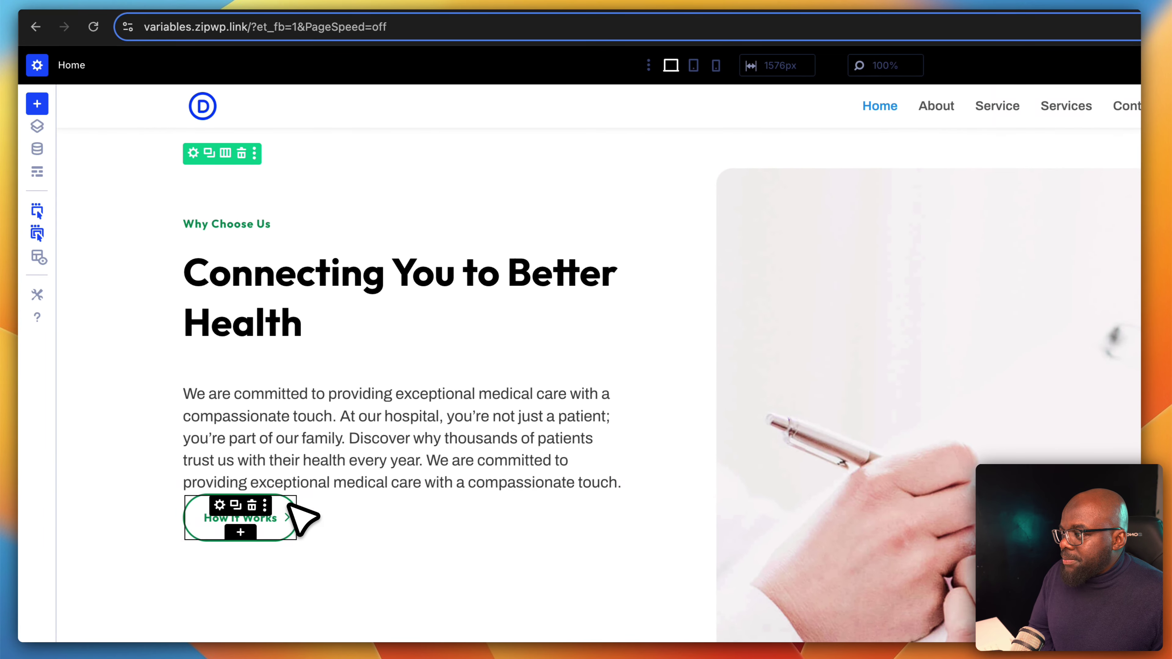
pyautogui.click(253, 505)
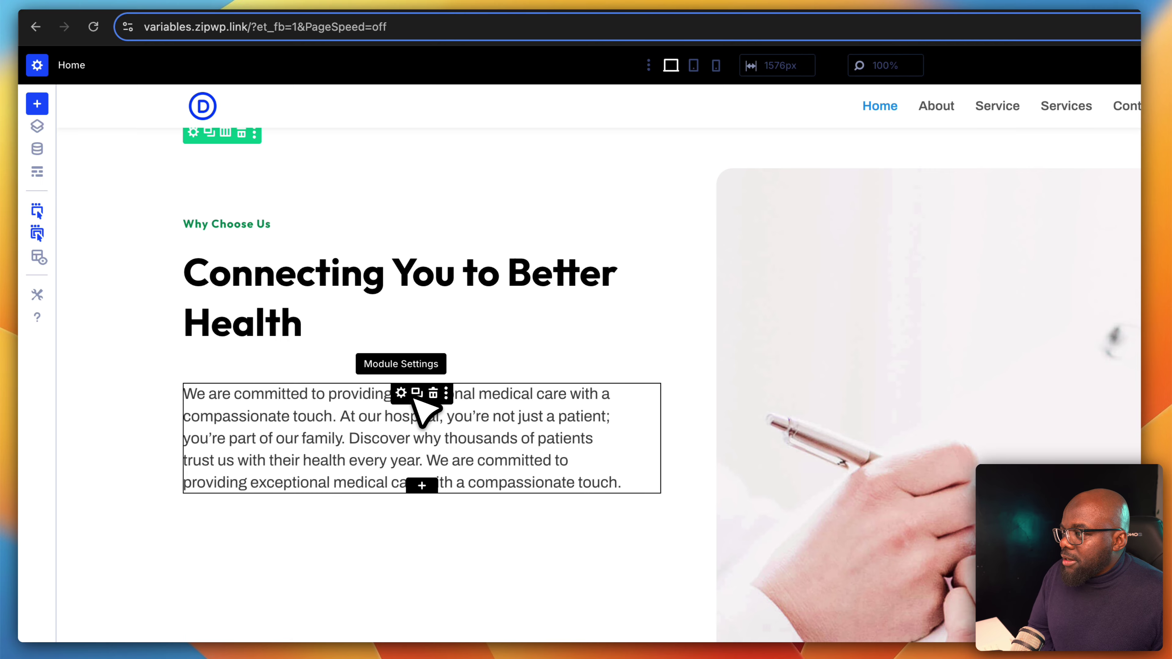
# Replace the Text module's paragraph with the [bookingpress_form] shortcode
pyautogui.click(404, 393)
pyautogui.click(1108, 285)
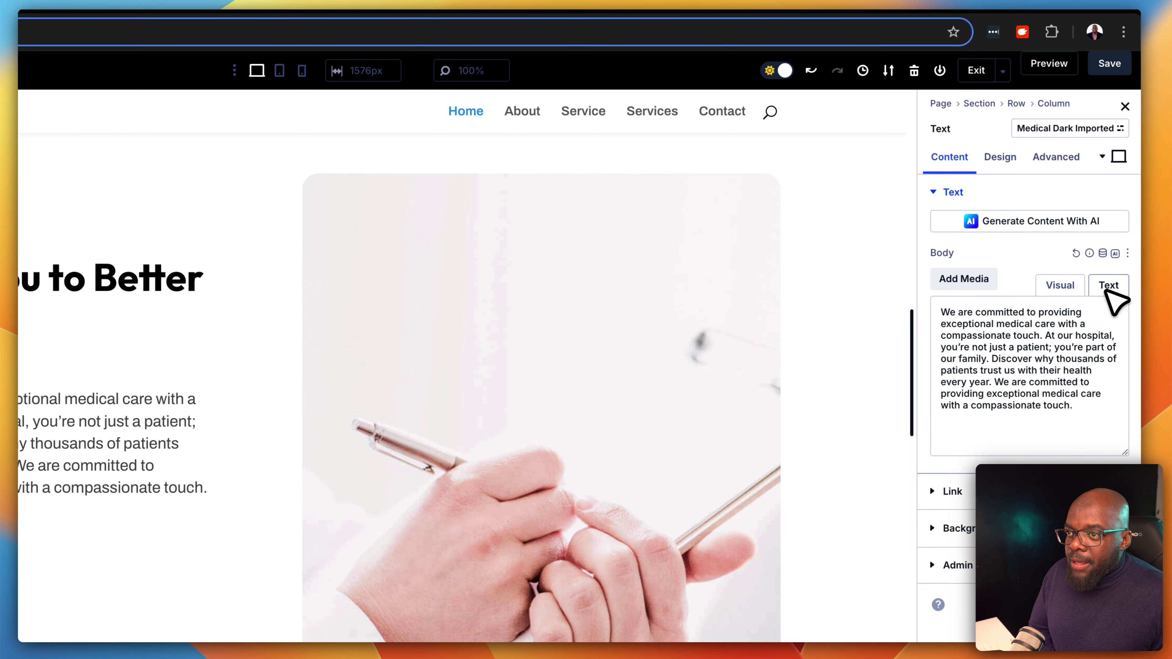
pyautogui.moveTo(1079, 408); pyautogui.dragTo(918, 313)
pyautogui.write('[bookingpress_form]')
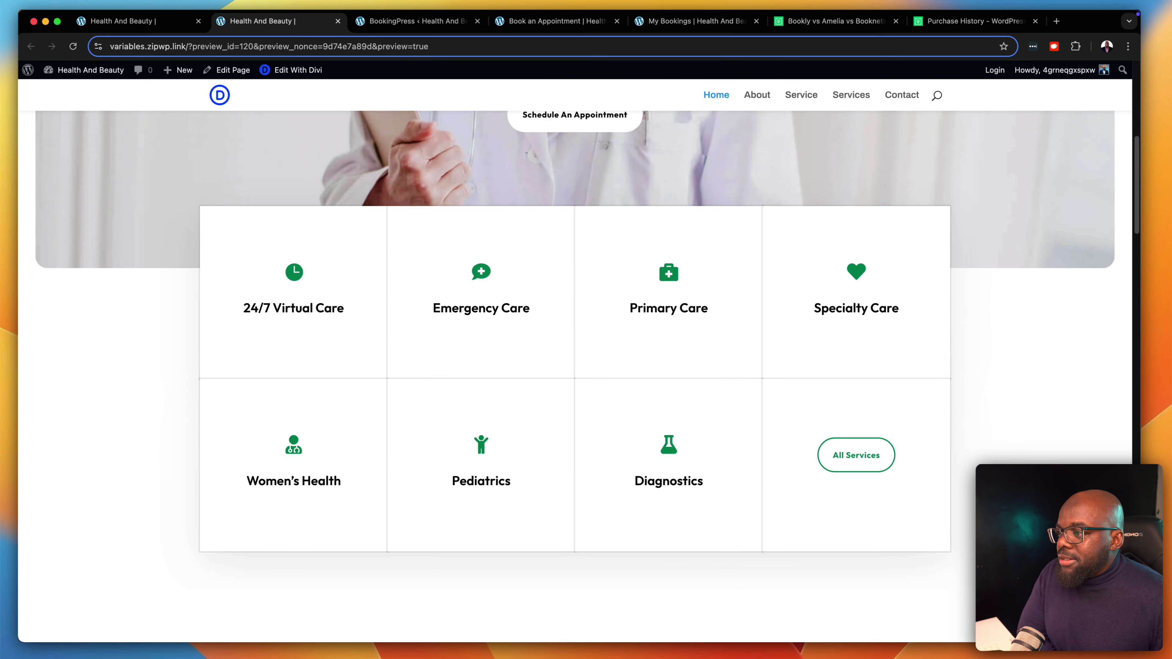
# Check the booking form under Connecting You to Better Health, then return to the builder tab
pyautogui.scroll(-6, 577, 369)
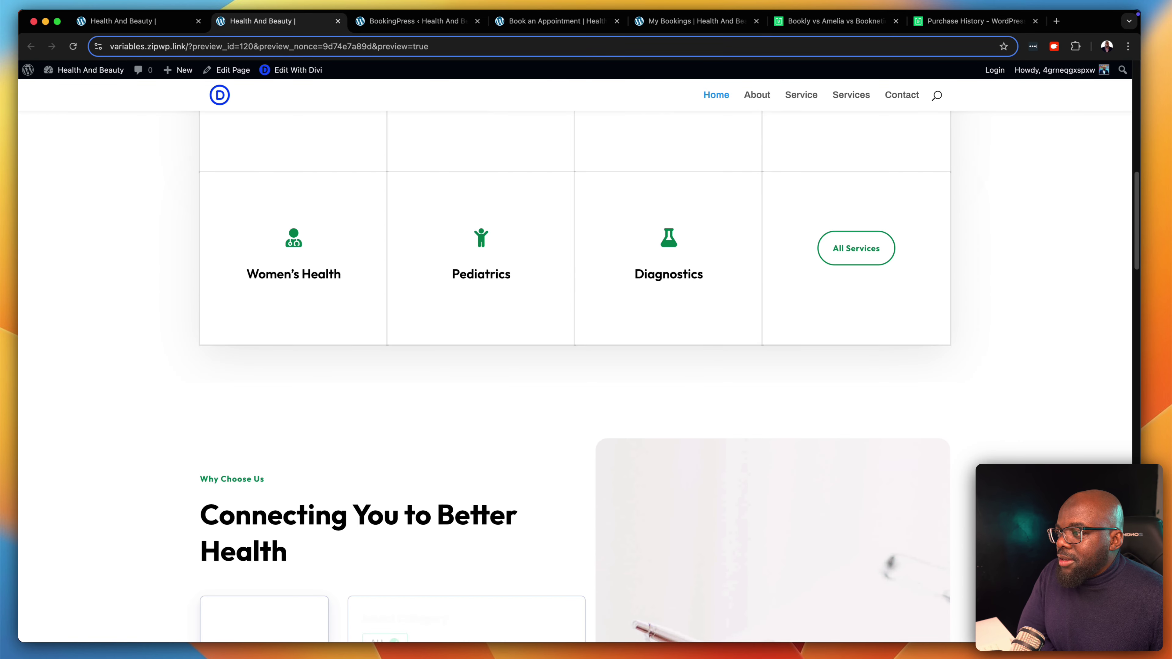
pyautogui.scroll(-7, 577, 369)
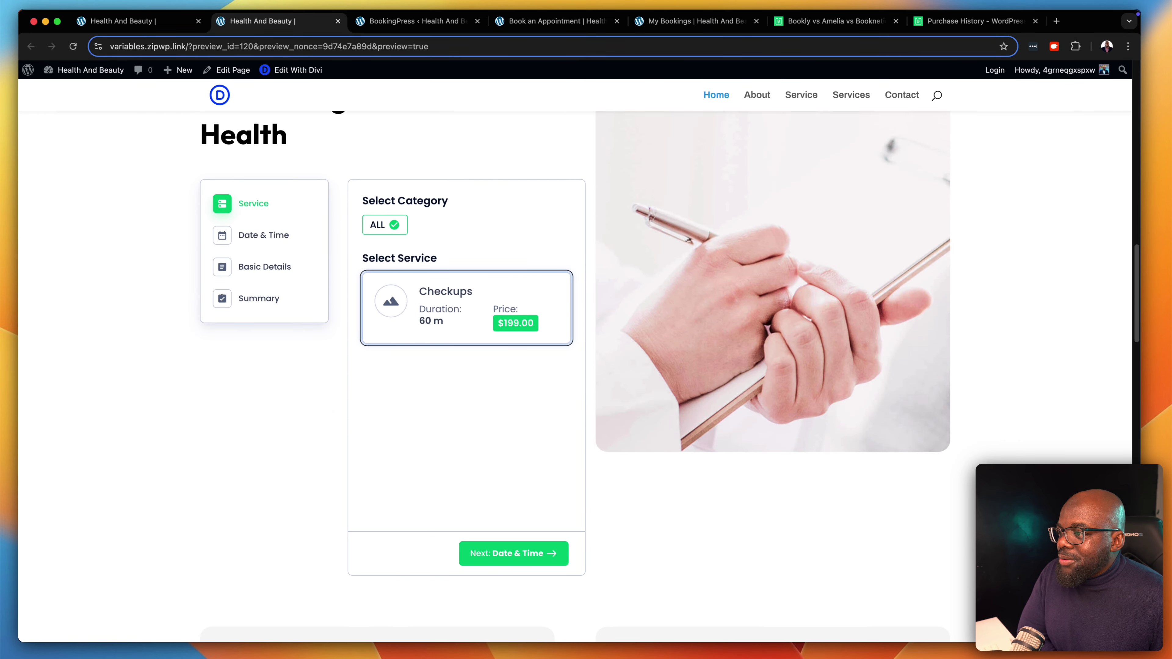
pyautogui.scroll(3, 577, 370)
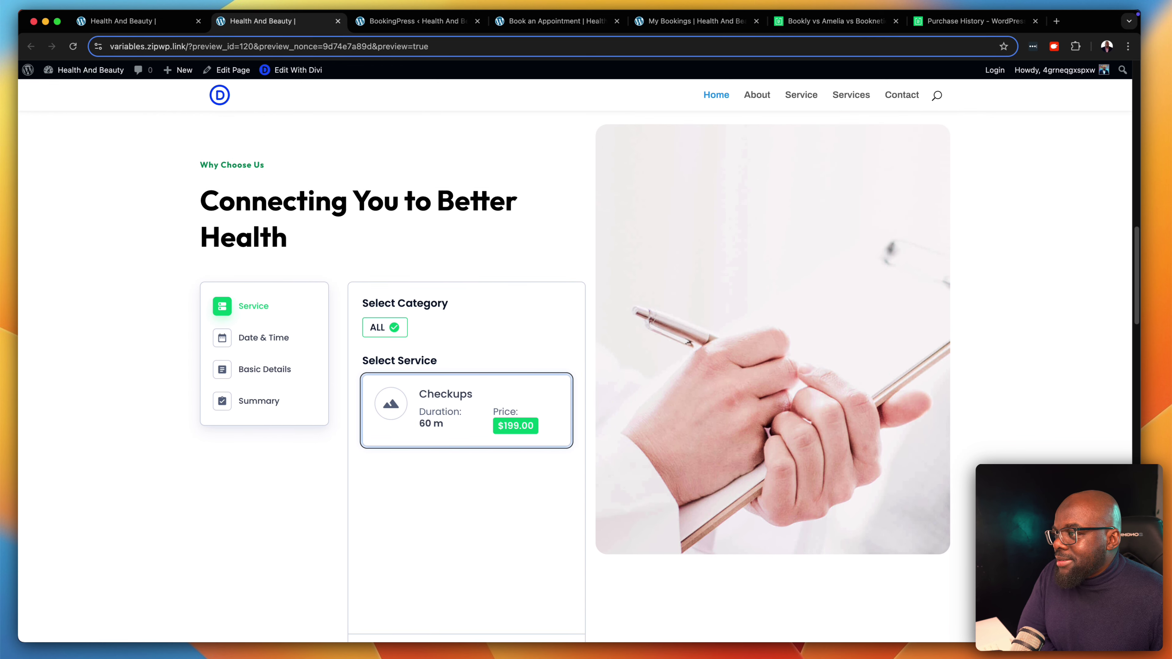
pyautogui.scroll(2, 577, 369)
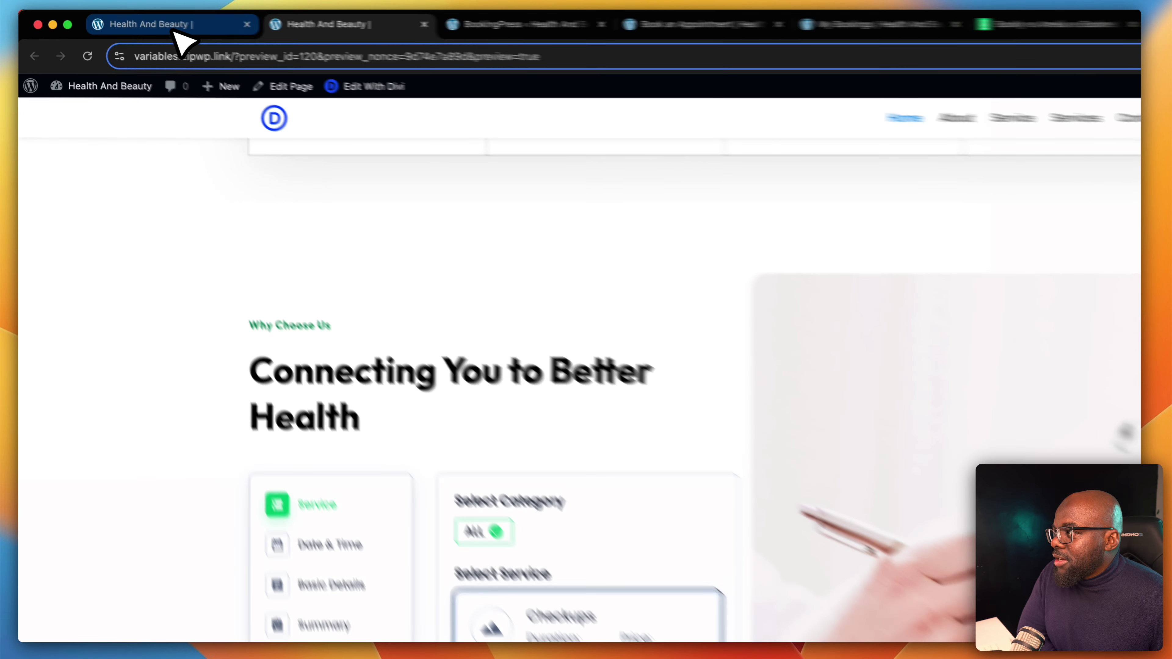
pyautogui.click(147, 23)
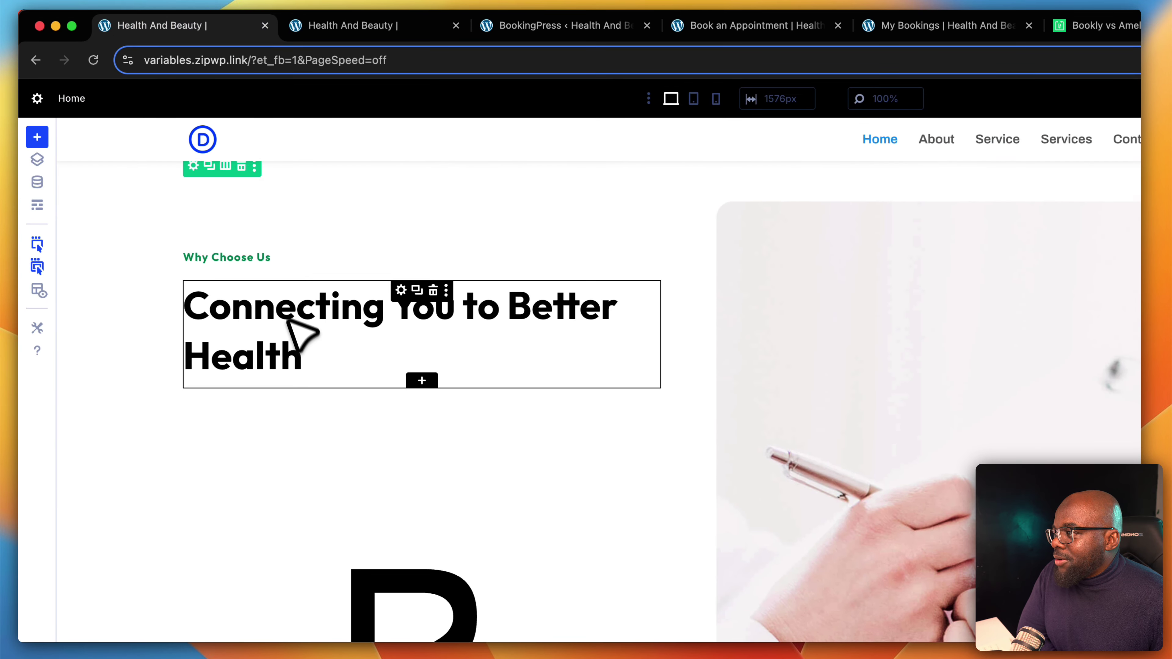
# Change the Connecting You to Better Health row's column layout and view the live preview
pyautogui.click(226, 167)
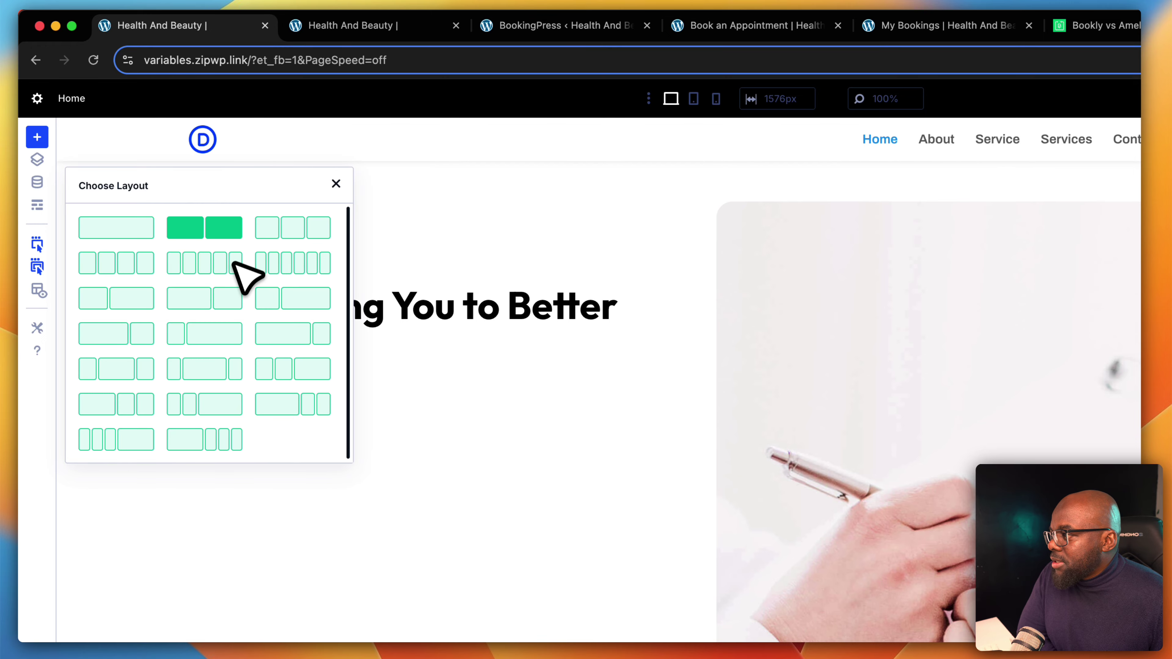
pyautogui.click(231, 298)
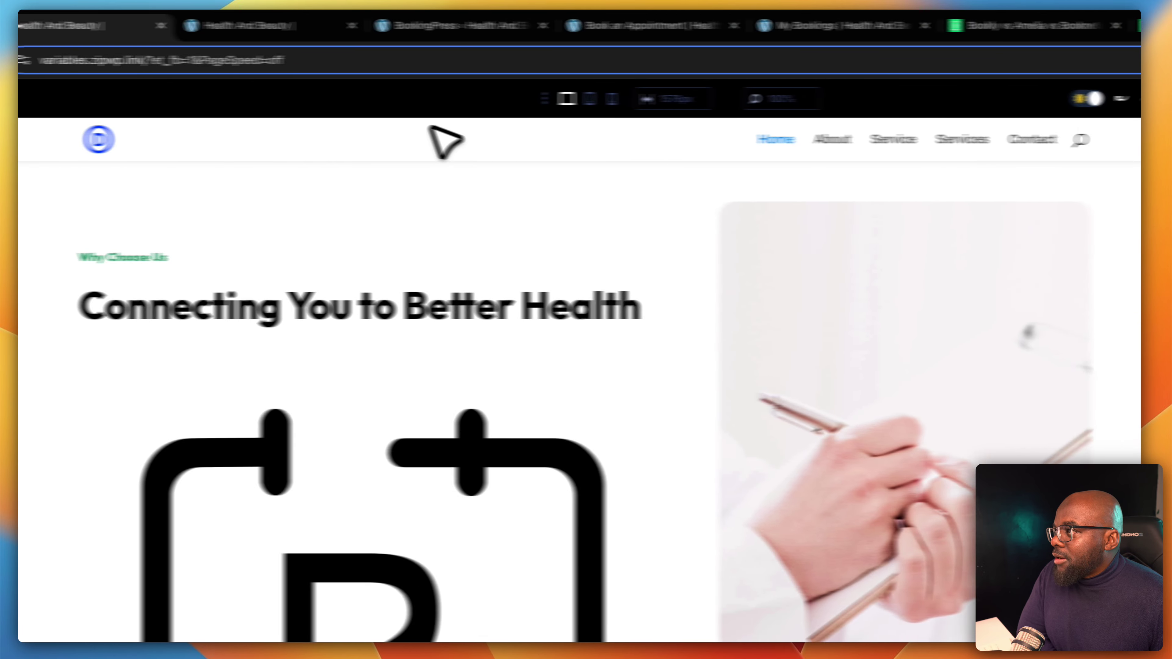
pyautogui.click(32, 25)
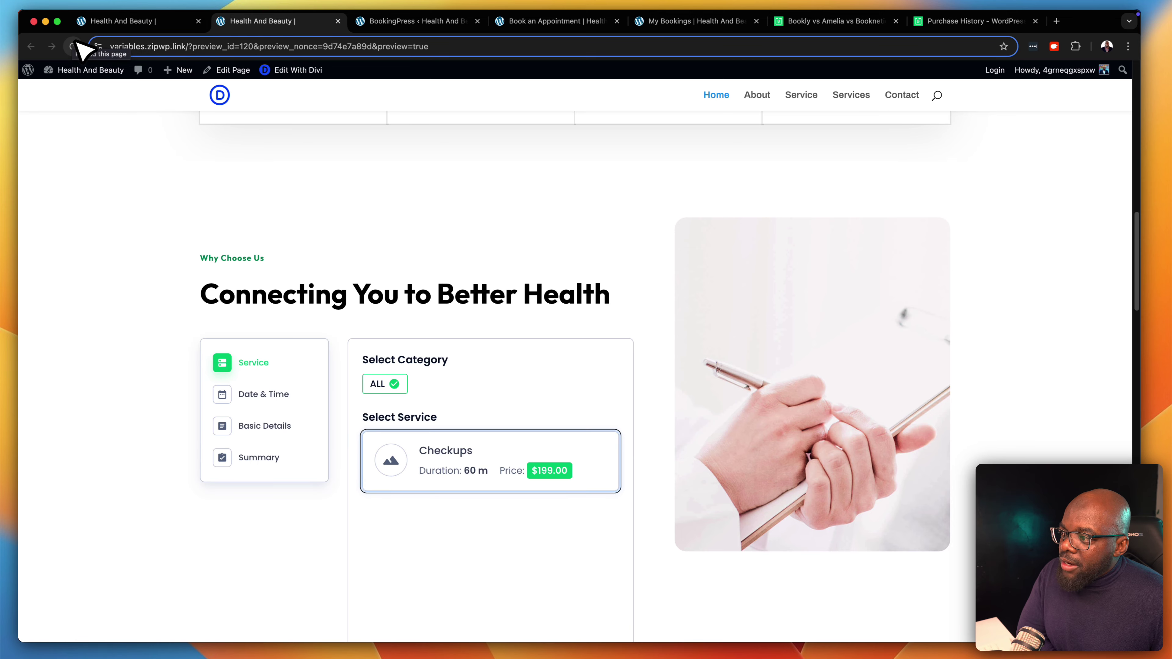
# Review the booking form in the preview, then return to the Divi builder tab
pyautogui.scroll(-6, 568, 309)
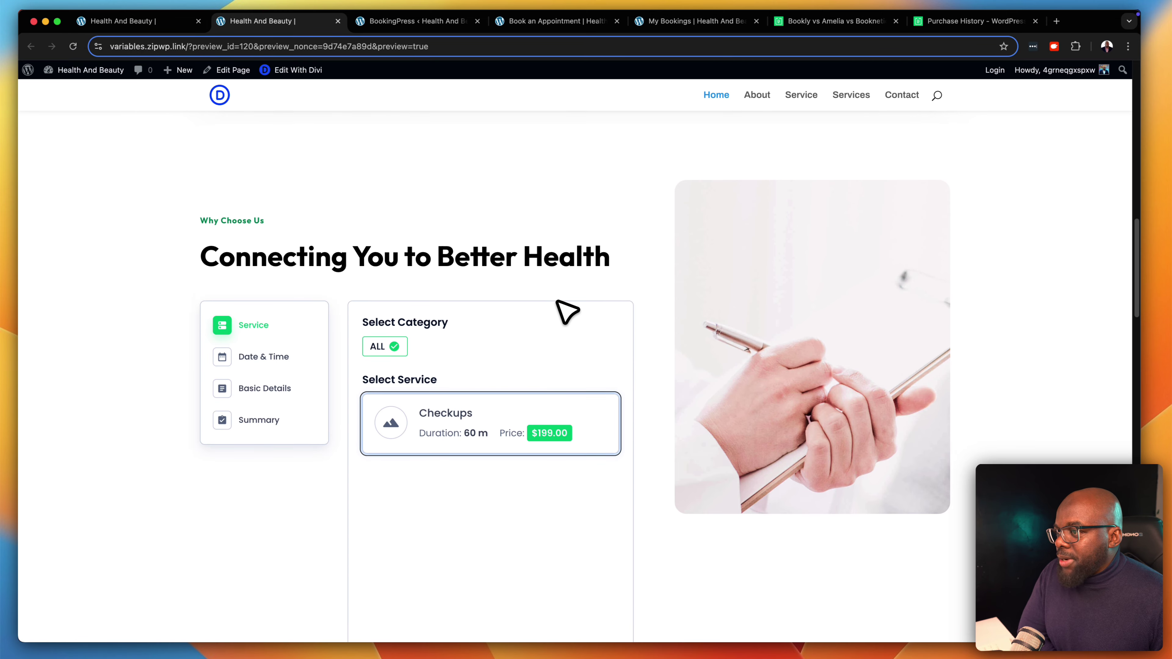
pyautogui.scroll(10, 573, 313)
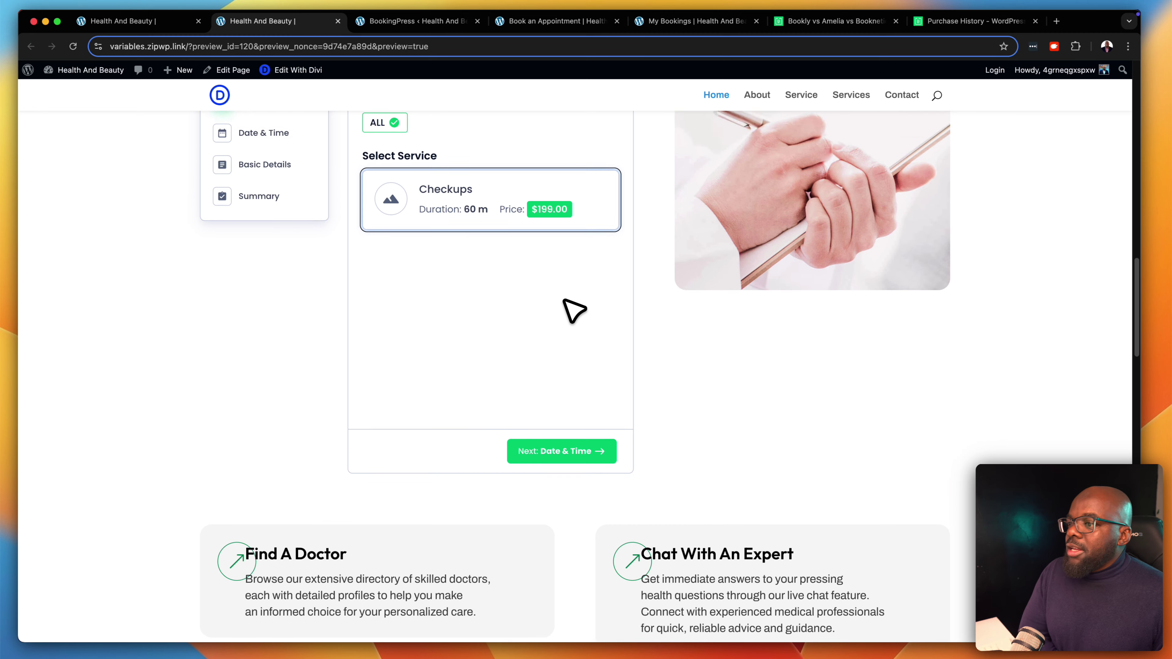
pyautogui.scroll(6, 154, 293)
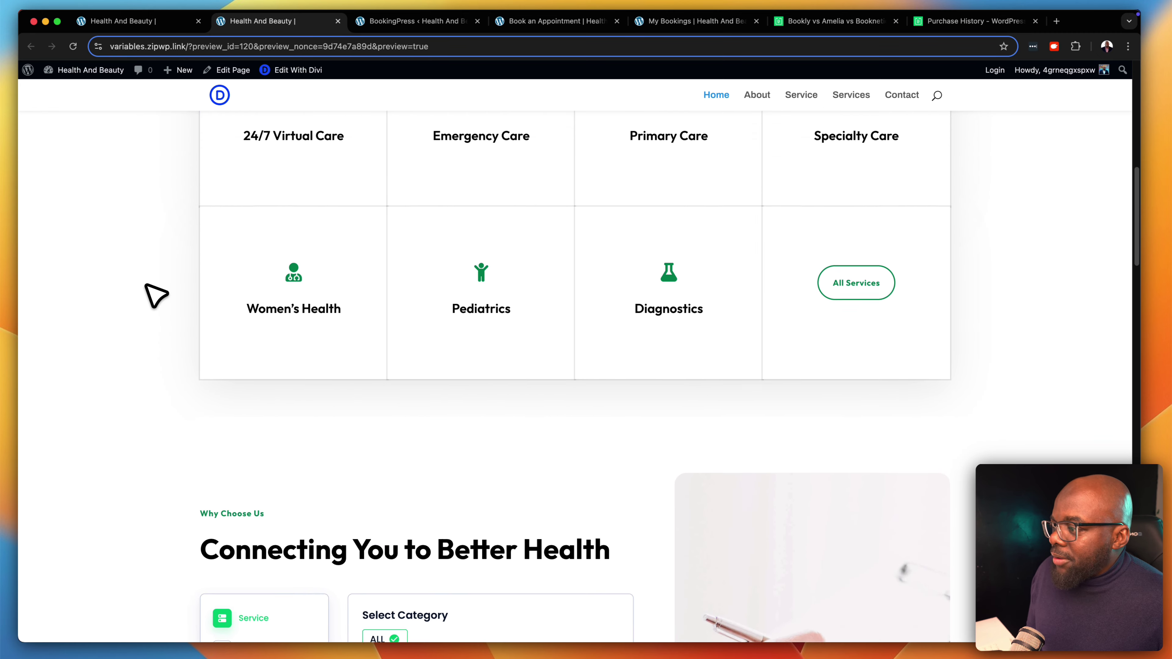
pyautogui.scroll(7, 157, 291)
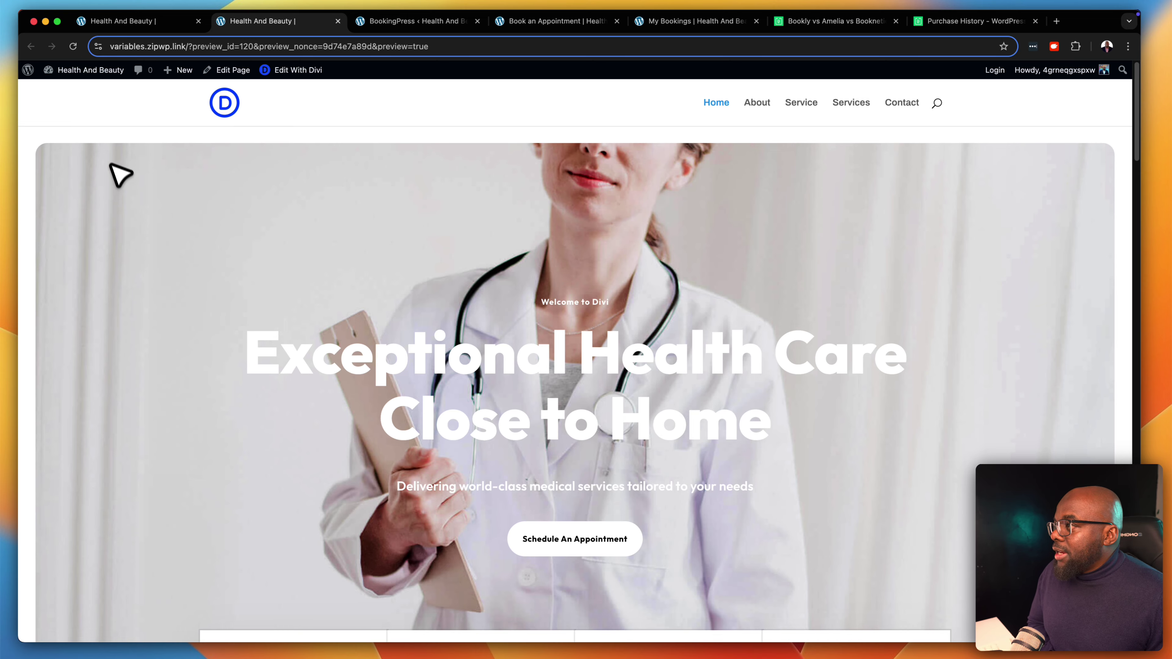
pyautogui.click(142, 23)
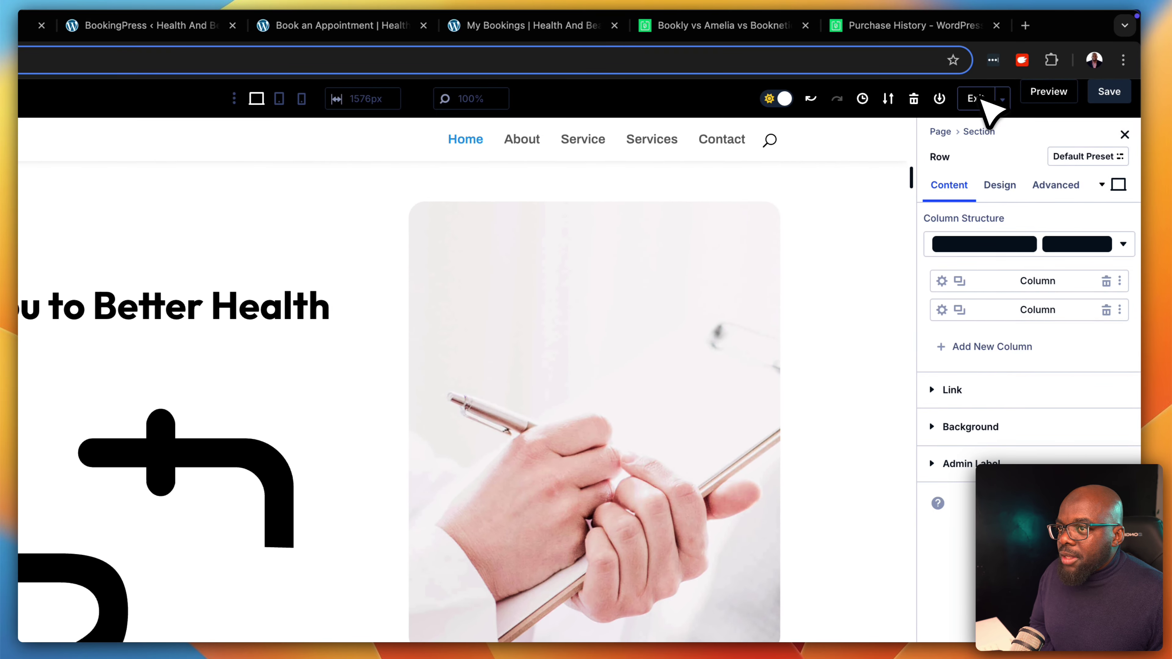
# Exit the Divi builder and go to the Health And Beauty admin Dashboard
pyautogui.click(977, 98)
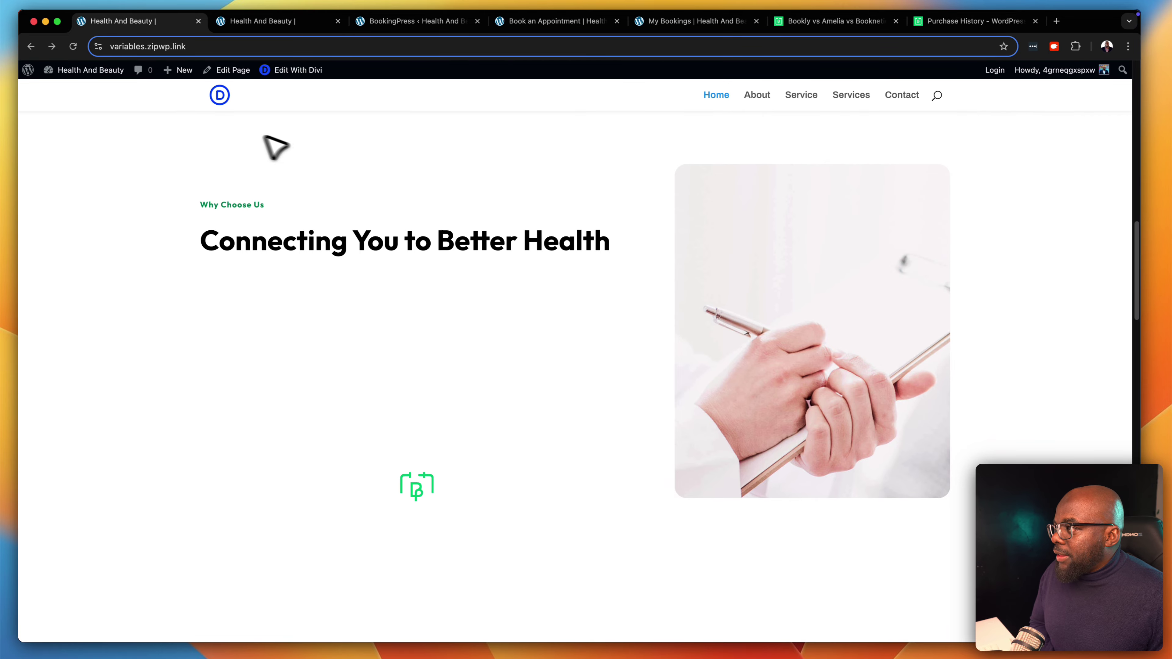
pyautogui.moveTo(76, 72)
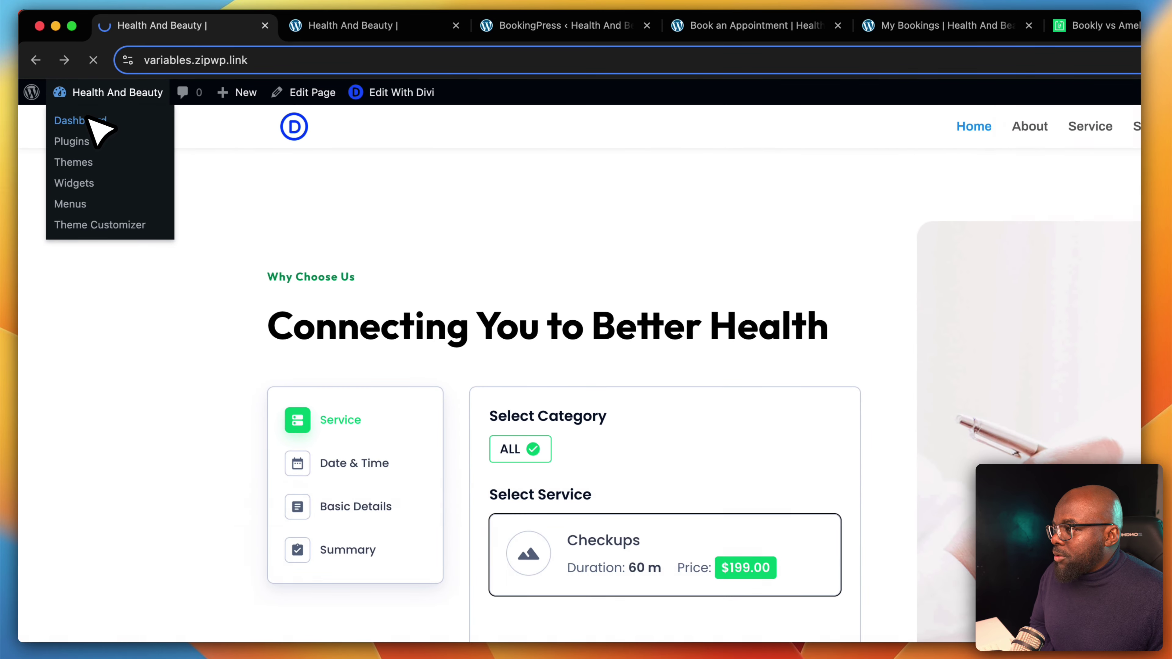
pyautogui.click(87, 118)
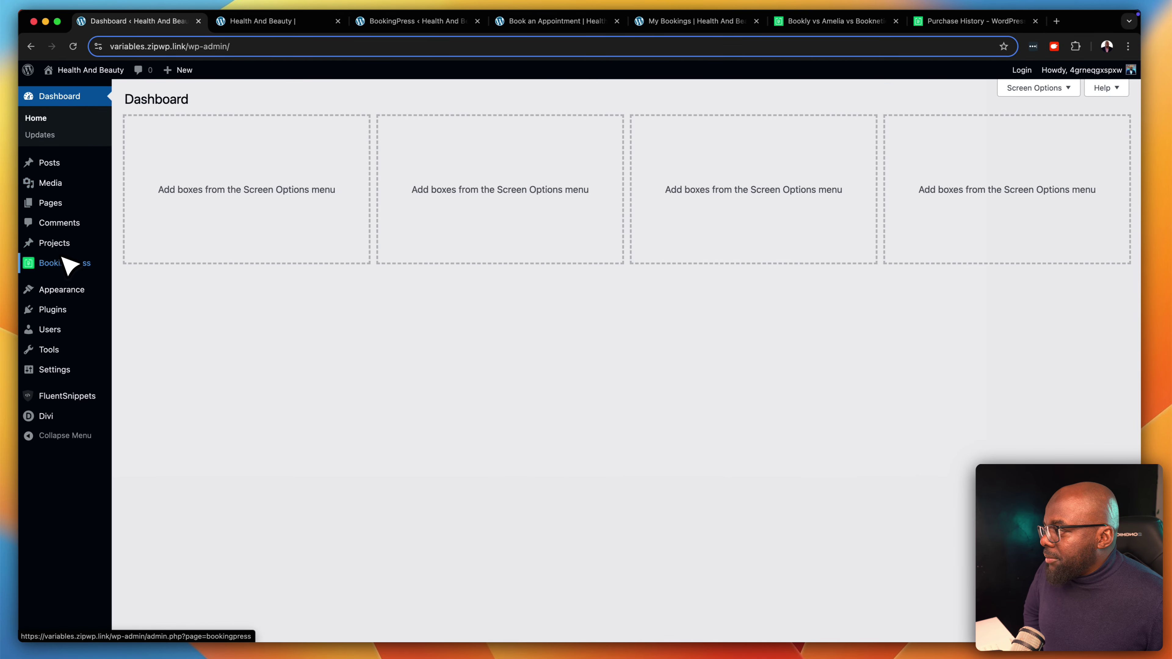
pyautogui.moveTo(57, 268)
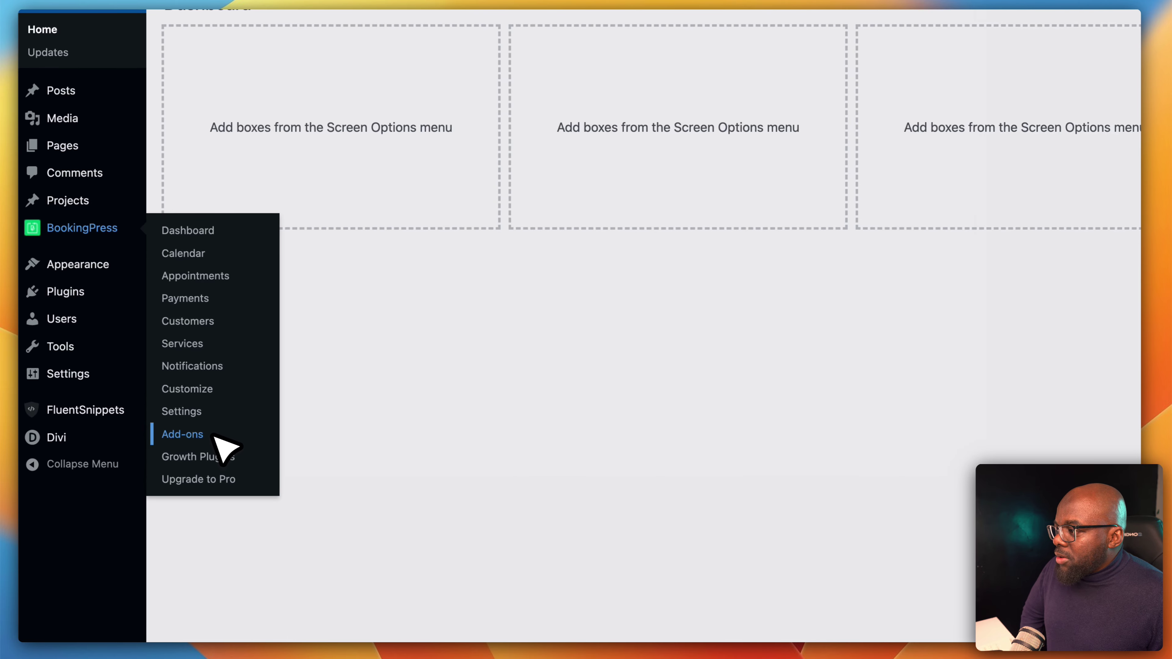
# Open BookingPress Add-ons from the admin sidebar
pyautogui.click(163, 417)
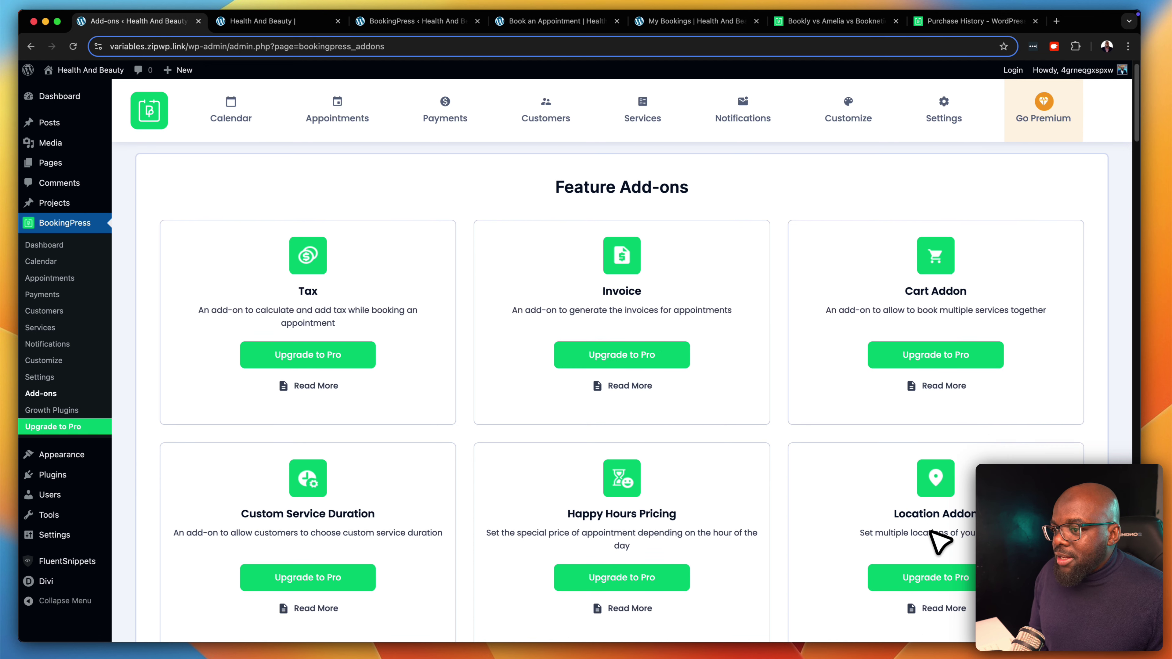
# Scroll through the feature and payment gateway add-ons like Payfast, Klarna, Square and Braintree
pyautogui.scroll(-3, 936, 544)
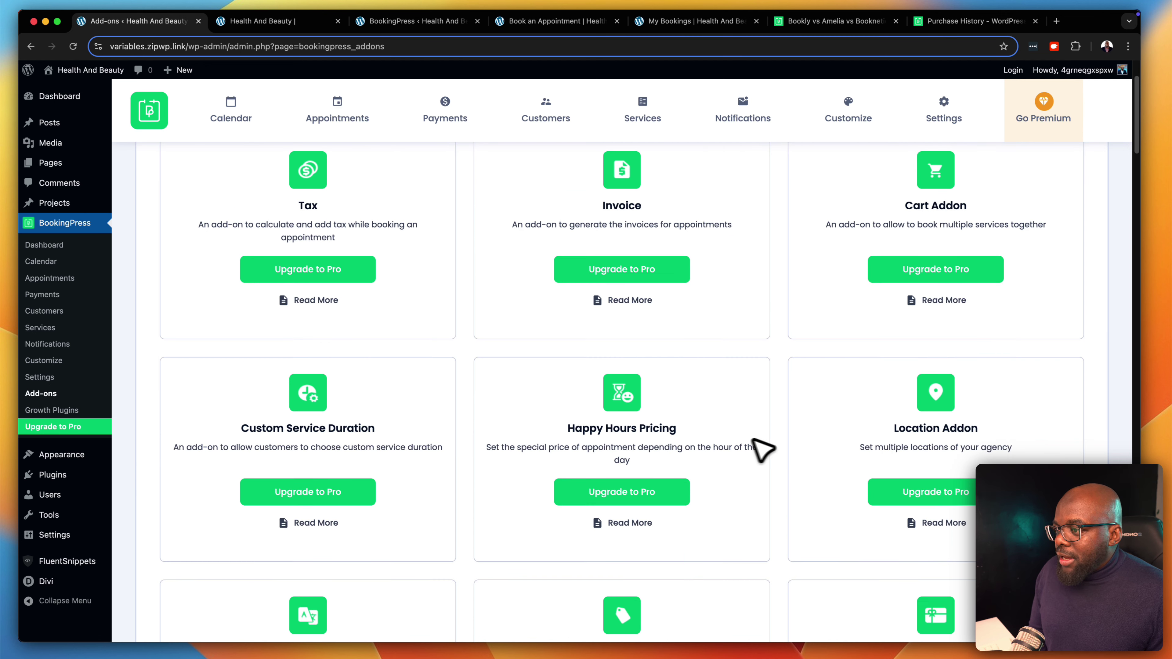
pyautogui.scroll(-4, 701, 468)
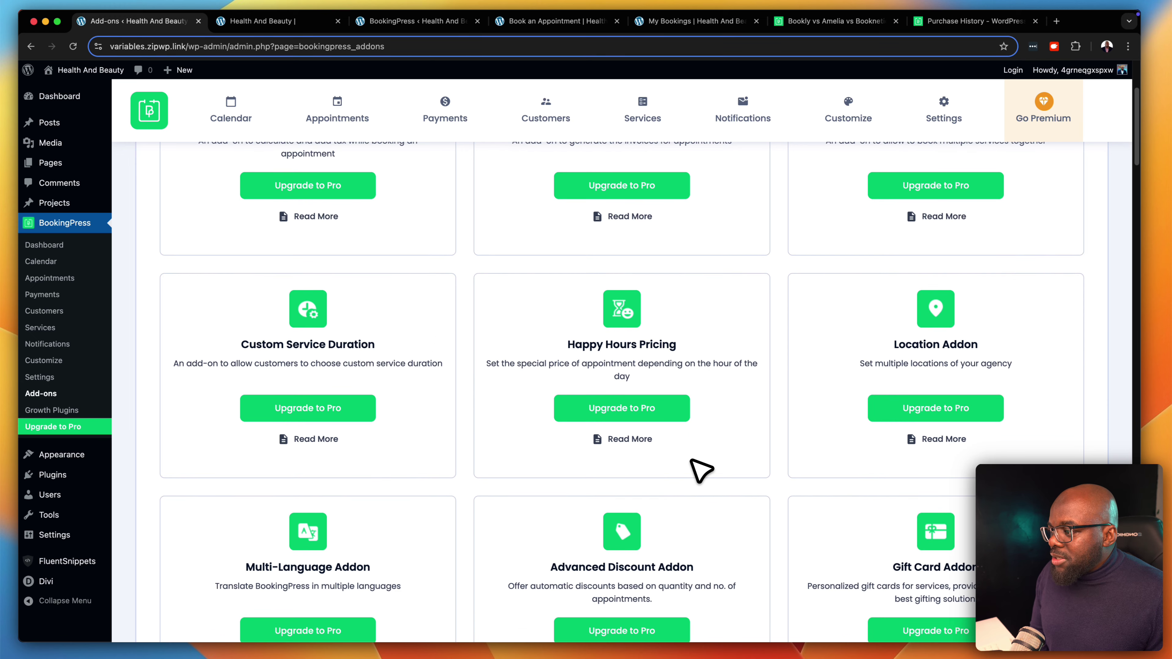
pyautogui.scroll(-1, 701, 468)
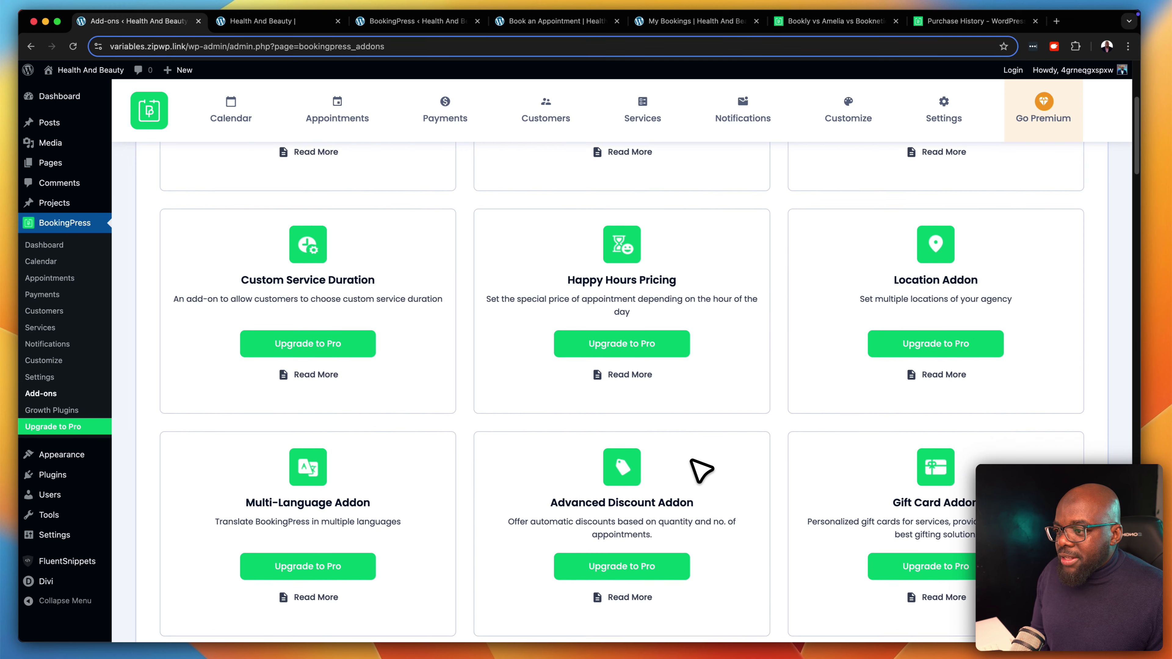
pyautogui.scroll(-7, 701, 468)
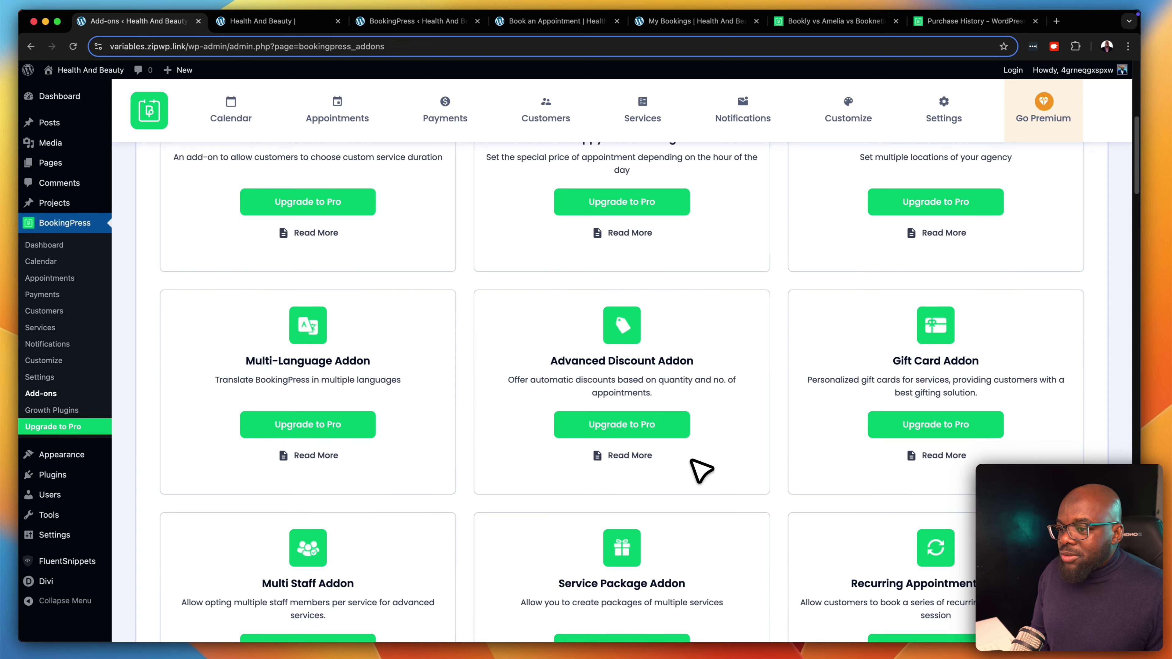
pyautogui.scroll(-3, 701, 469)
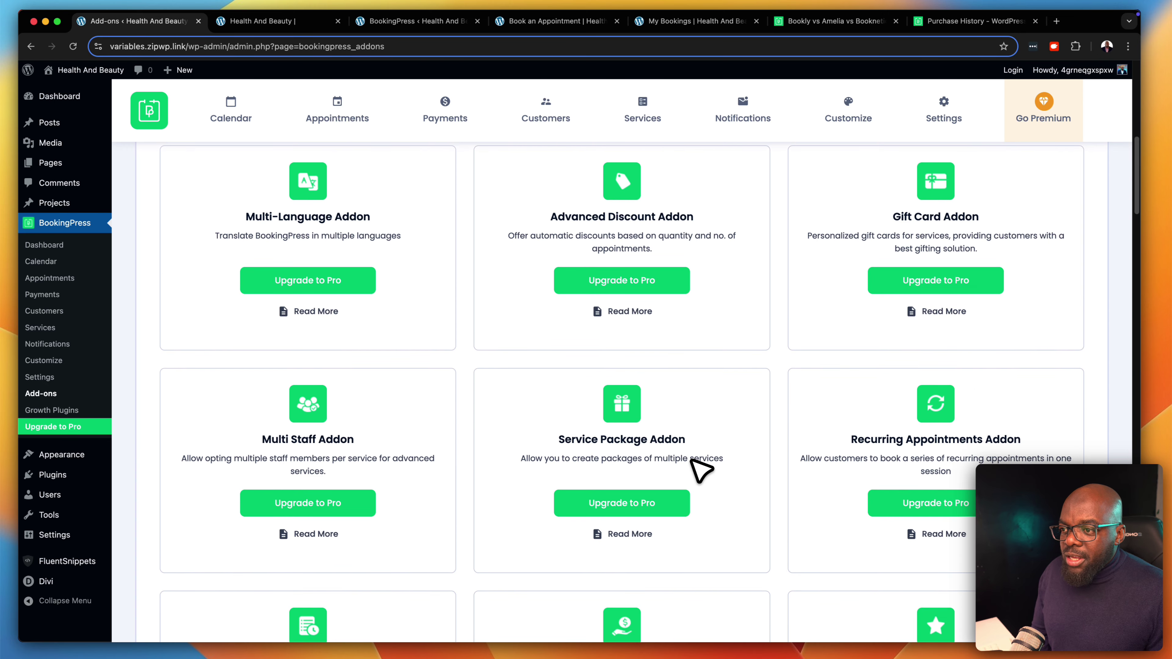
pyautogui.scroll(-3, 701, 468)
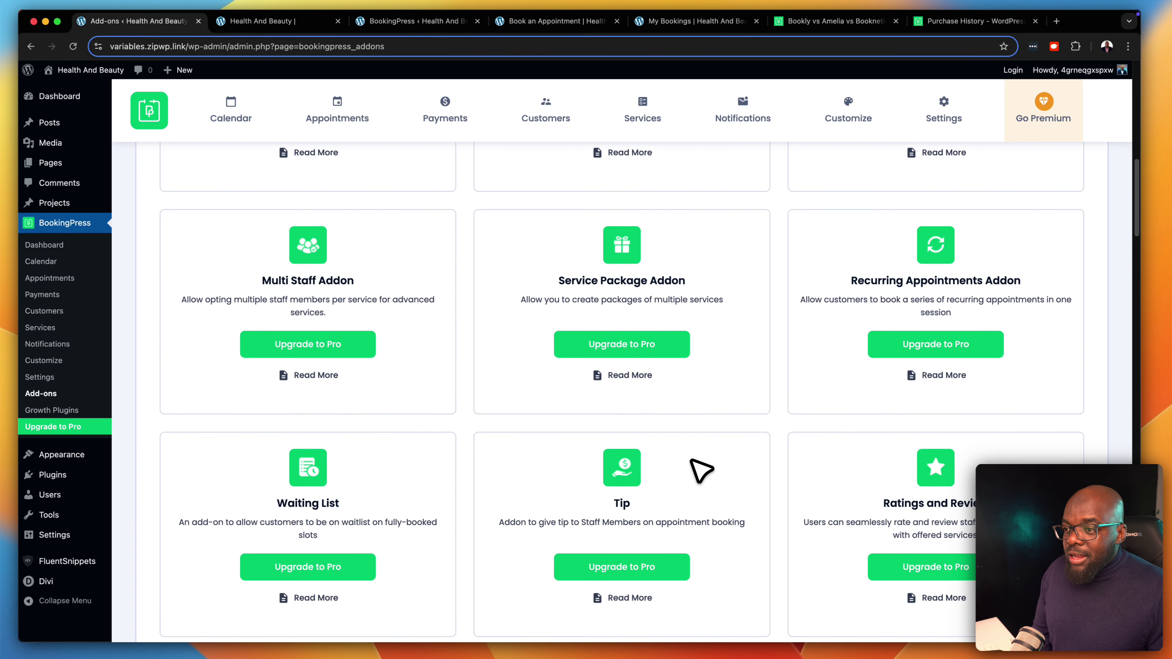
pyautogui.scroll(-5, 701, 469)
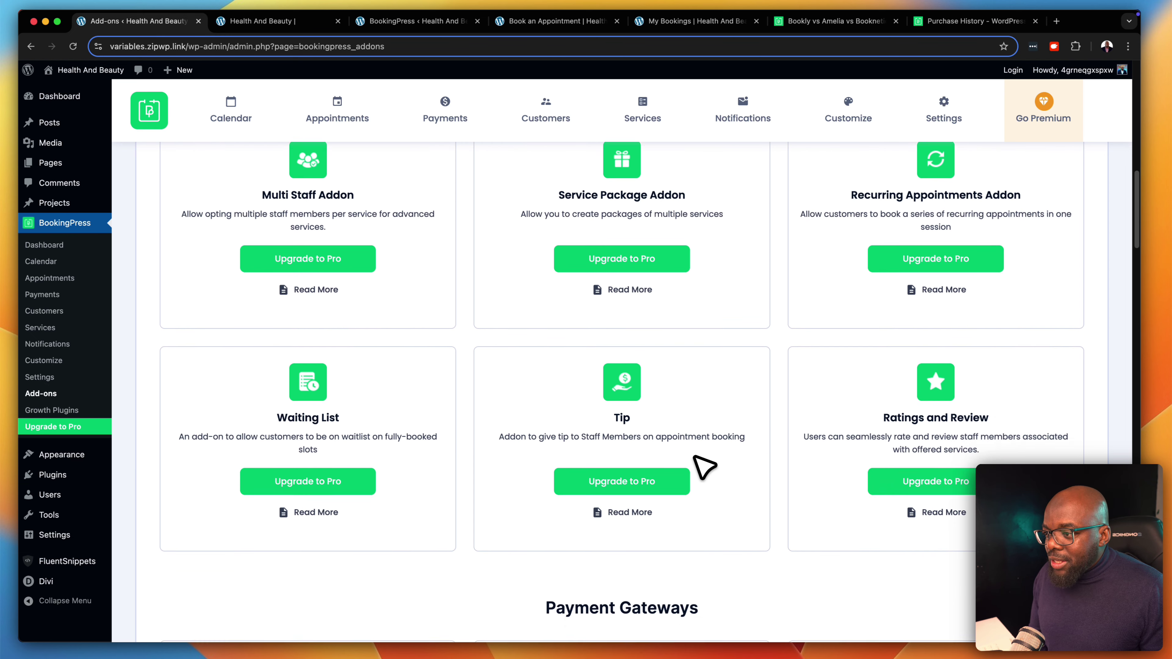
pyautogui.scroll(-1, 704, 467)
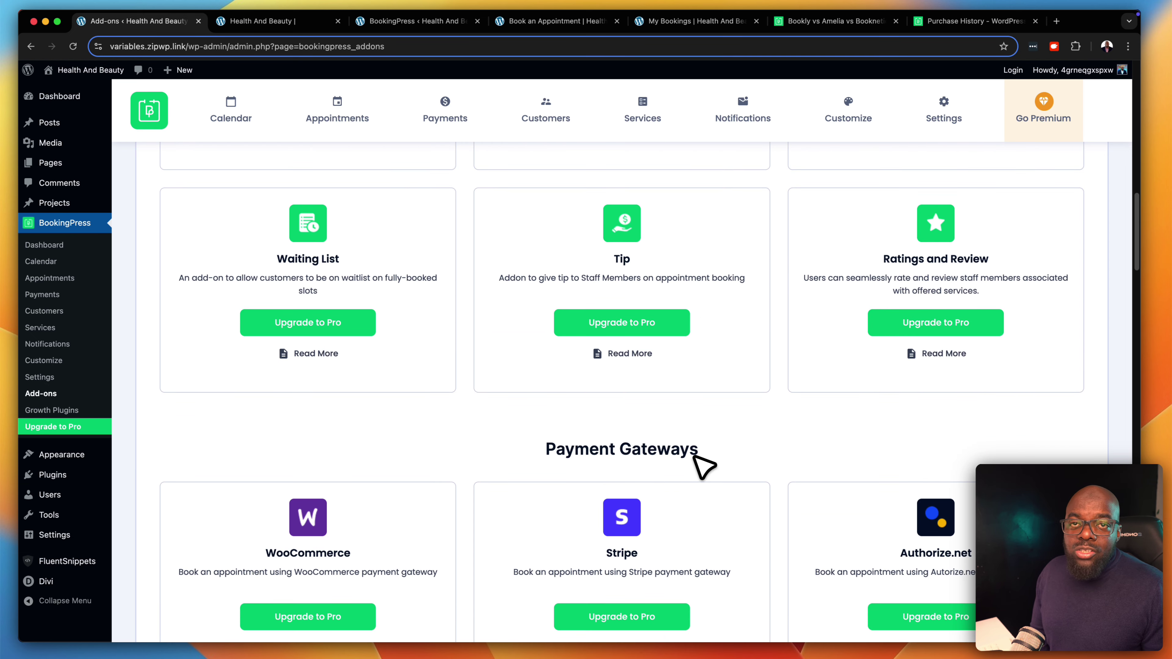
pyautogui.scroll(-4, 704, 463)
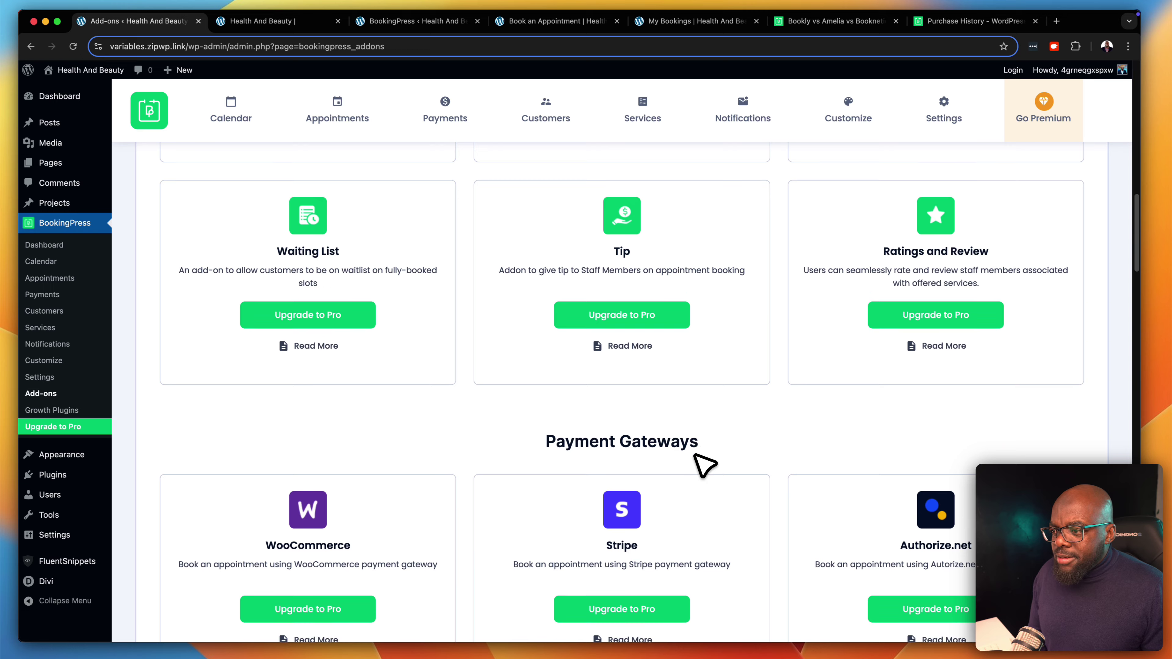
pyautogui.scroll(-3, 704, 466)
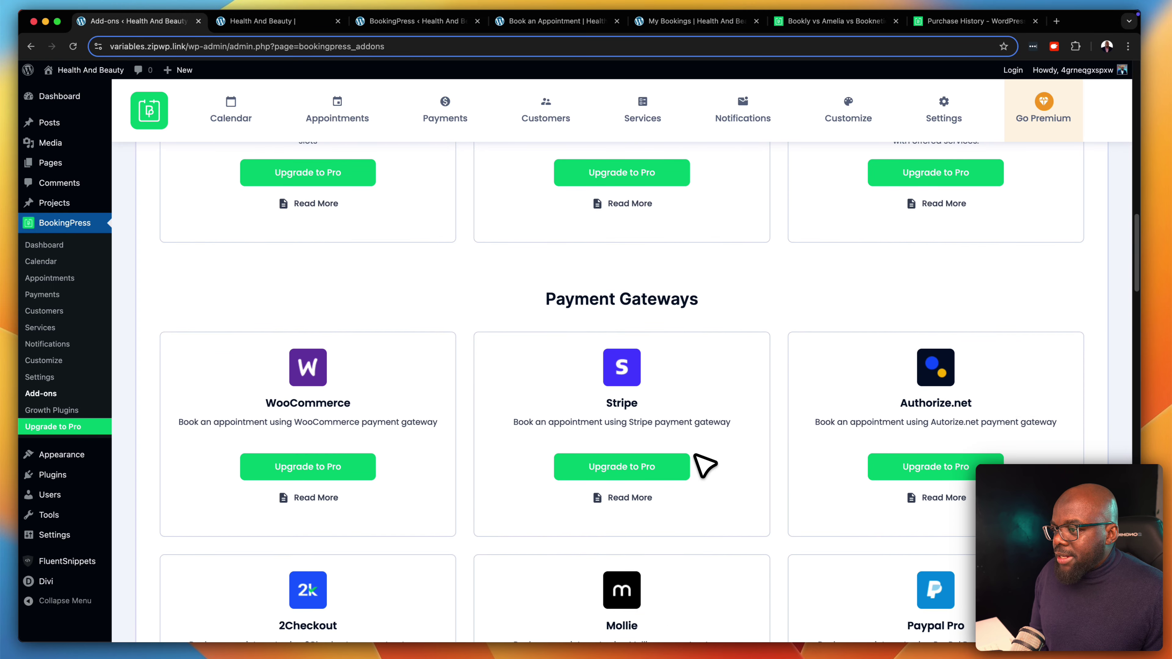
pyautogui.scroll(-3, 703, 466)
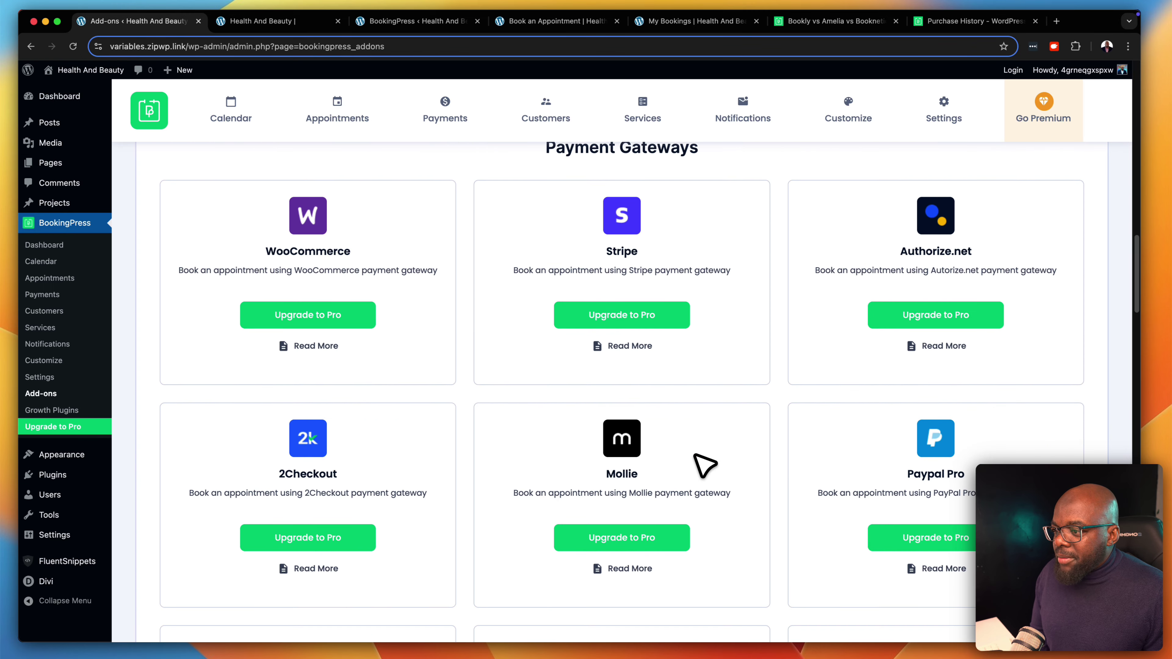
pyautogui.scroll(-1, 704, 466)
pyautogui.scroll(-6, 703, 467)
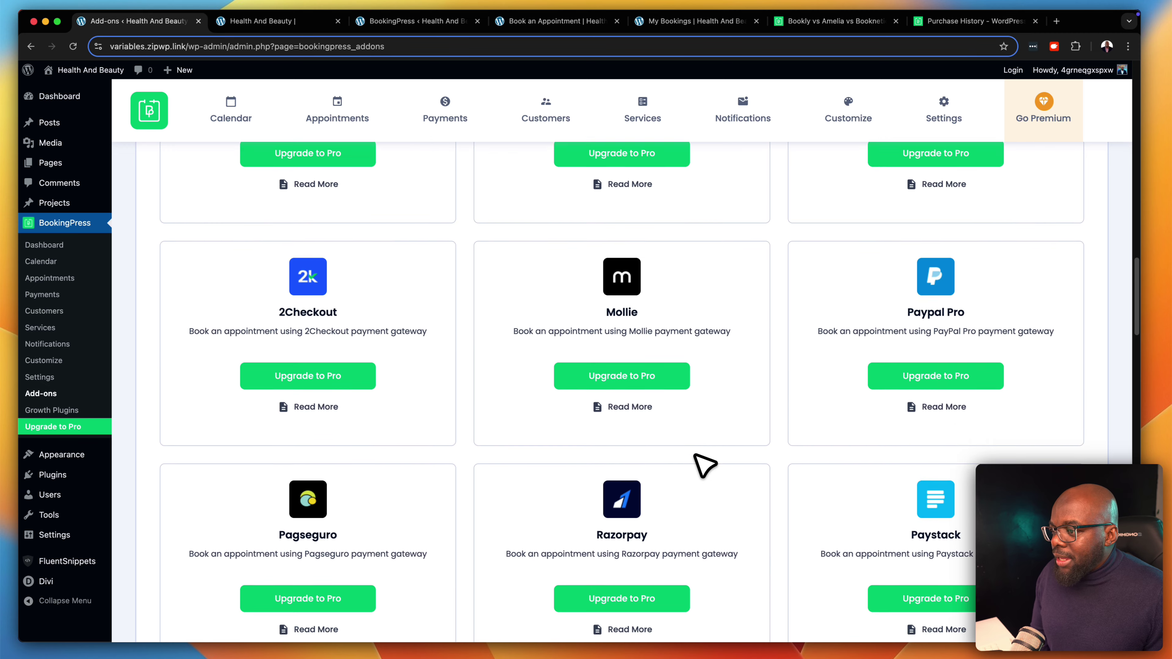
pyautogui.scroll(-5, 704, 466)
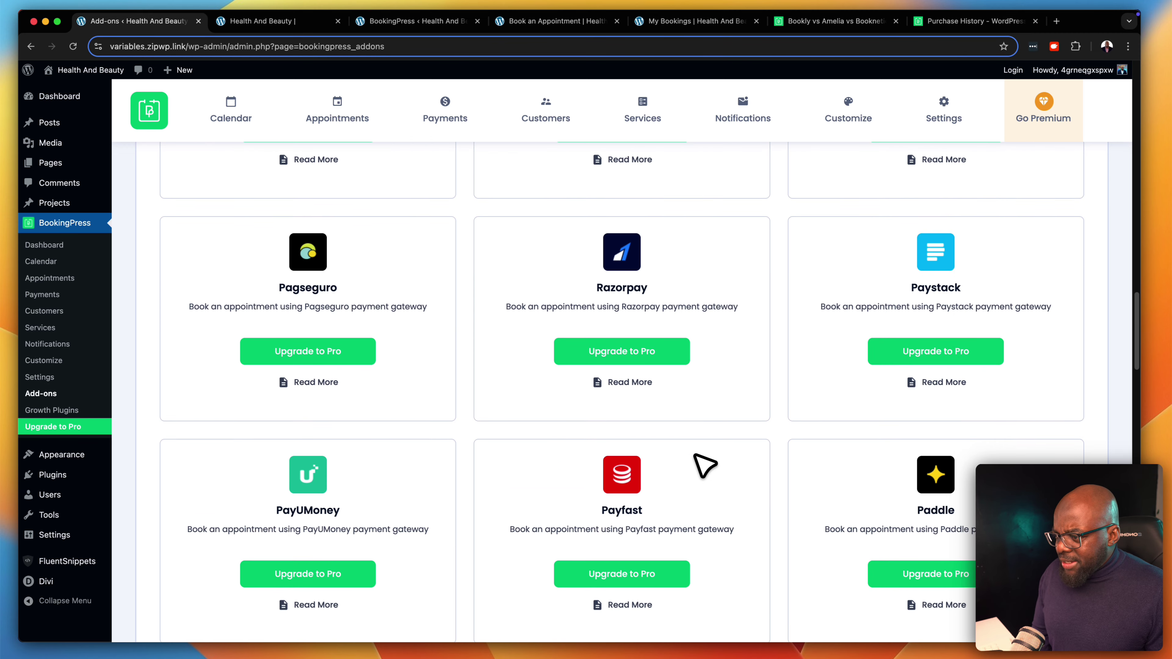
pyautogui.scroll(-3, 705, 466)
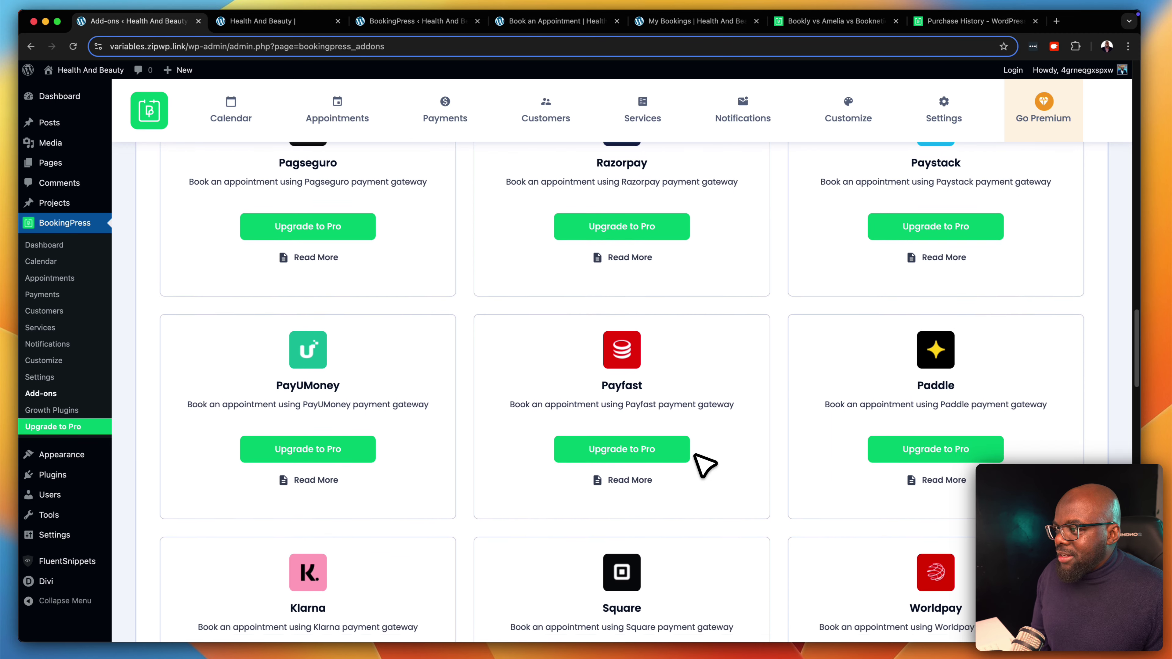
pyautogui.scroll(-7, 704, 466)
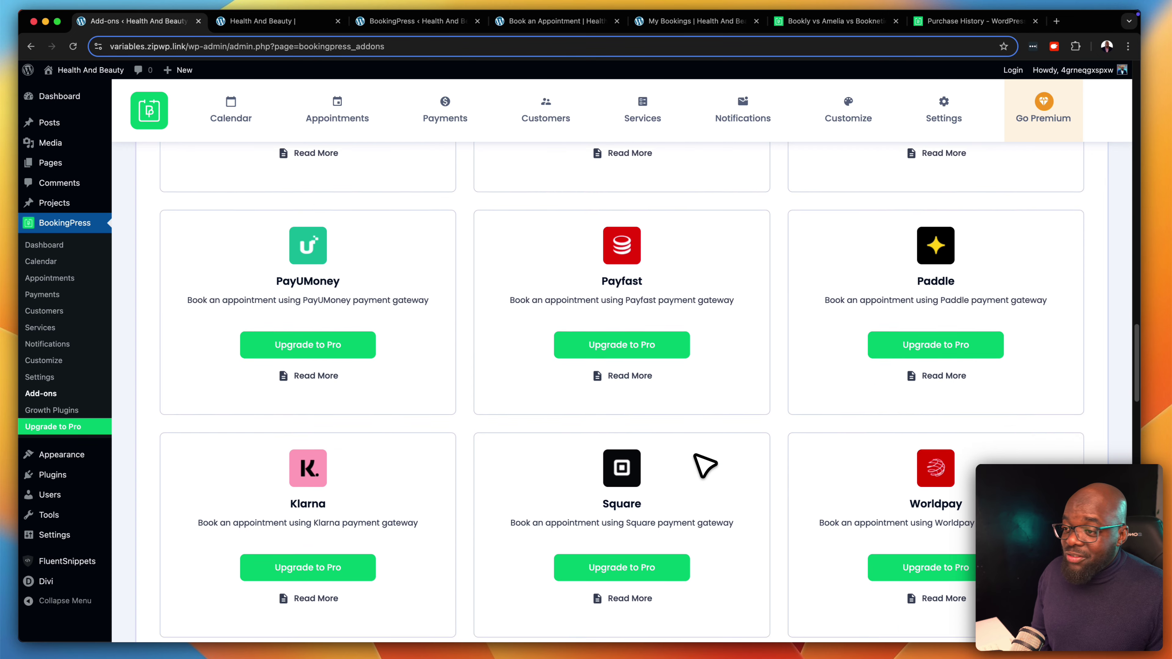
pyautogui.scroll(2, 705, 467)
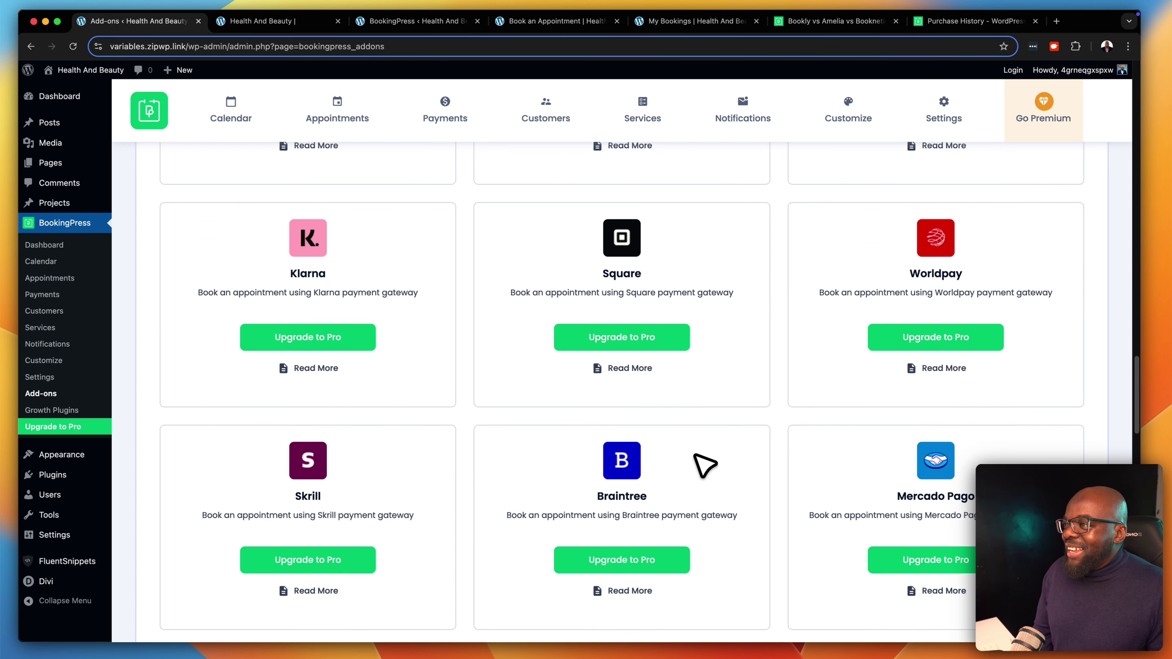
pyautogui.scroll(1, 705, 466)
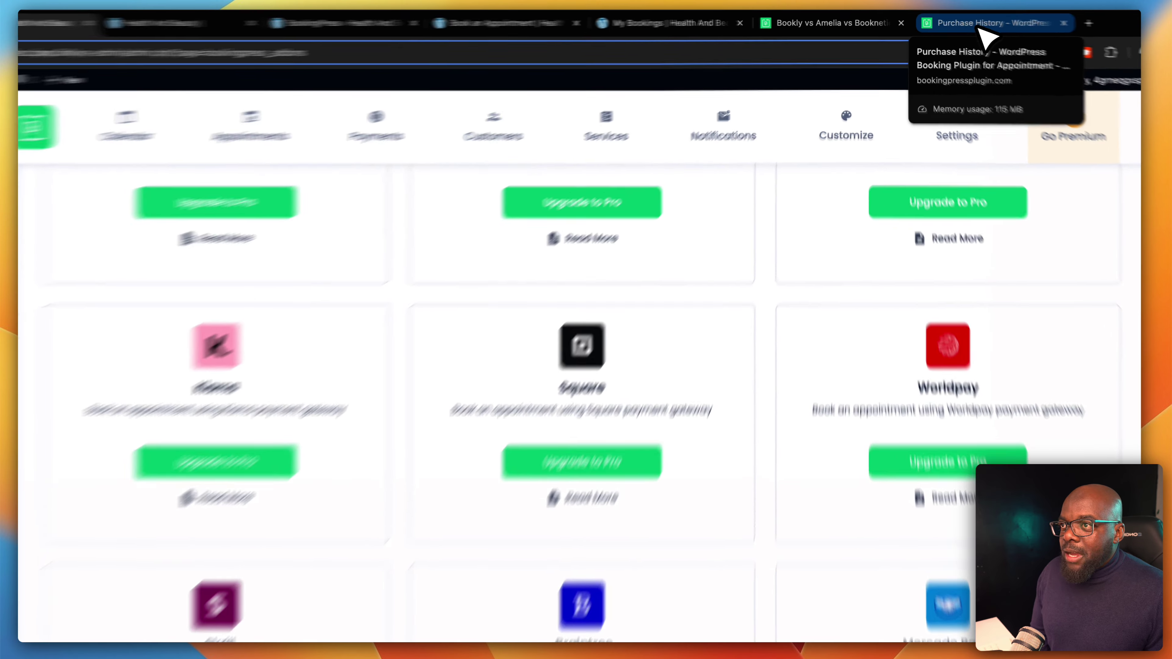
# Copy the WordPress site's base URL from the BookingPress add-ons page address bar
pyautogui.click(965, 22)
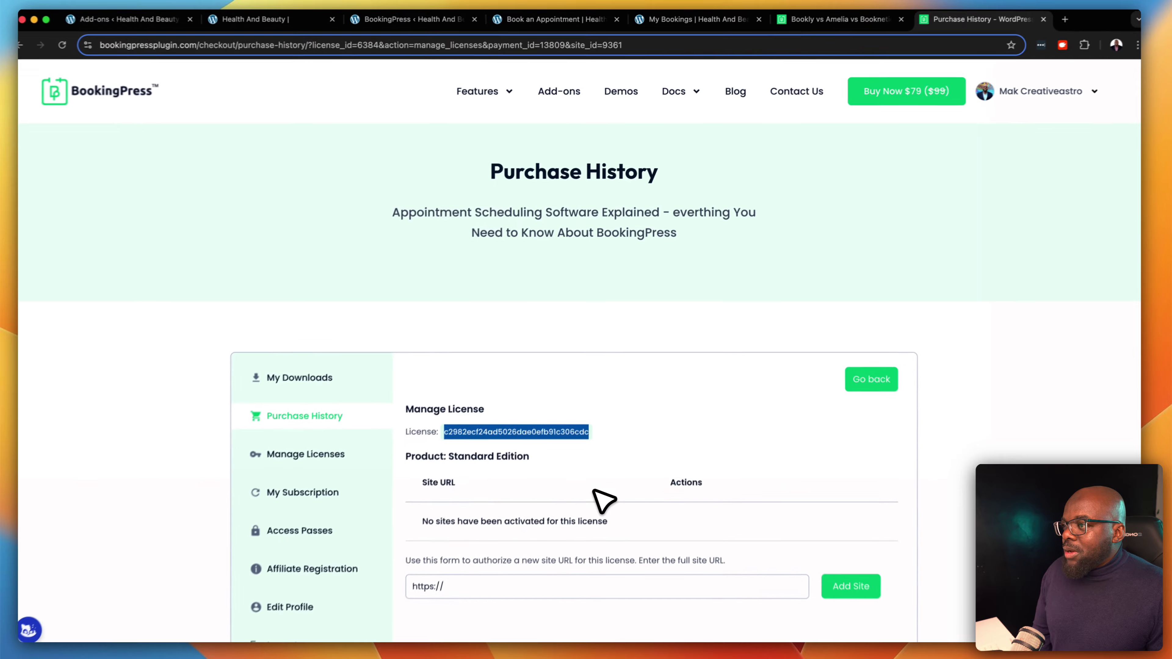
pyautogui.scroll(-4, 597, 489)
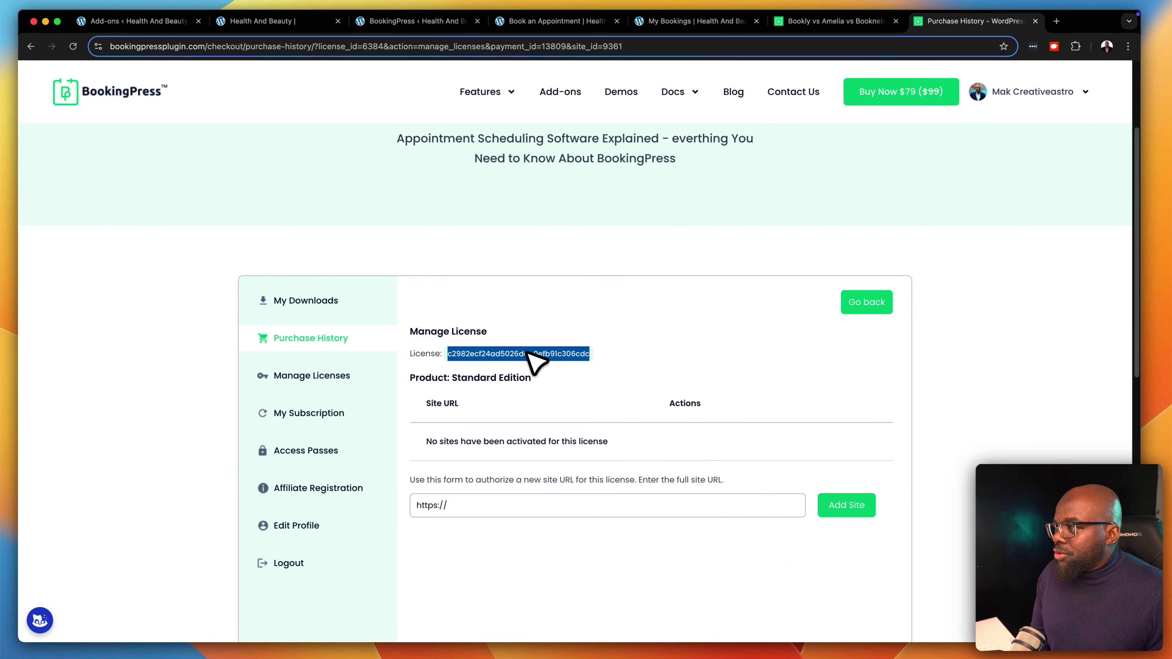
pyautogui.click(136, 21)
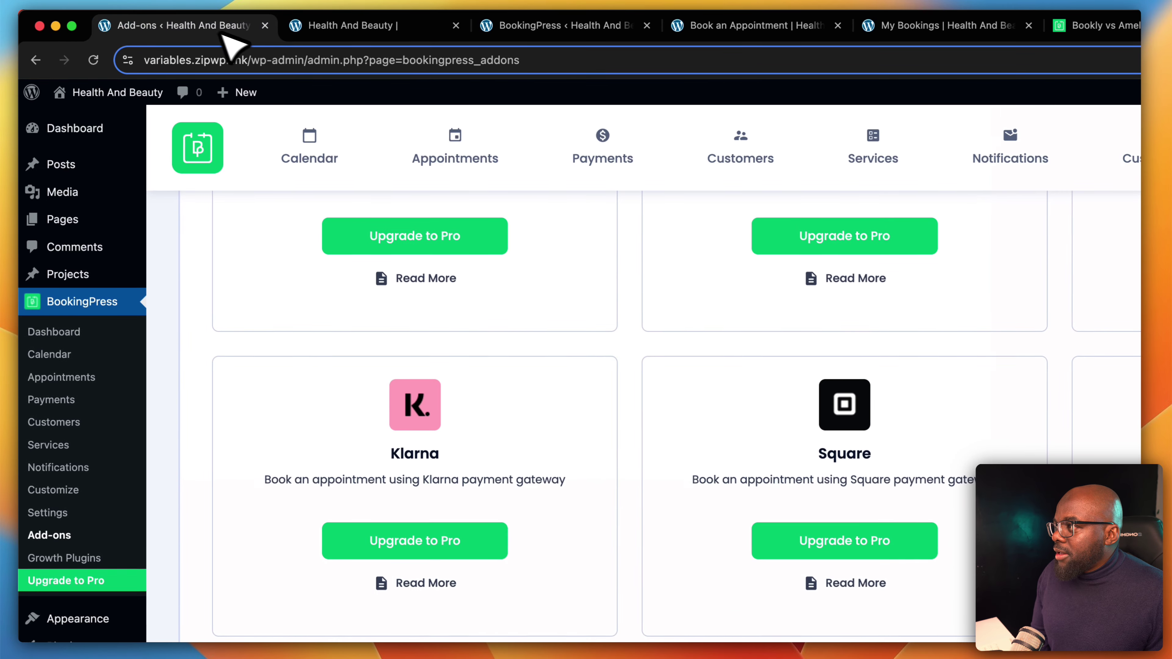
pyautogui.click(256, 63)
pyautogui.press('Return')
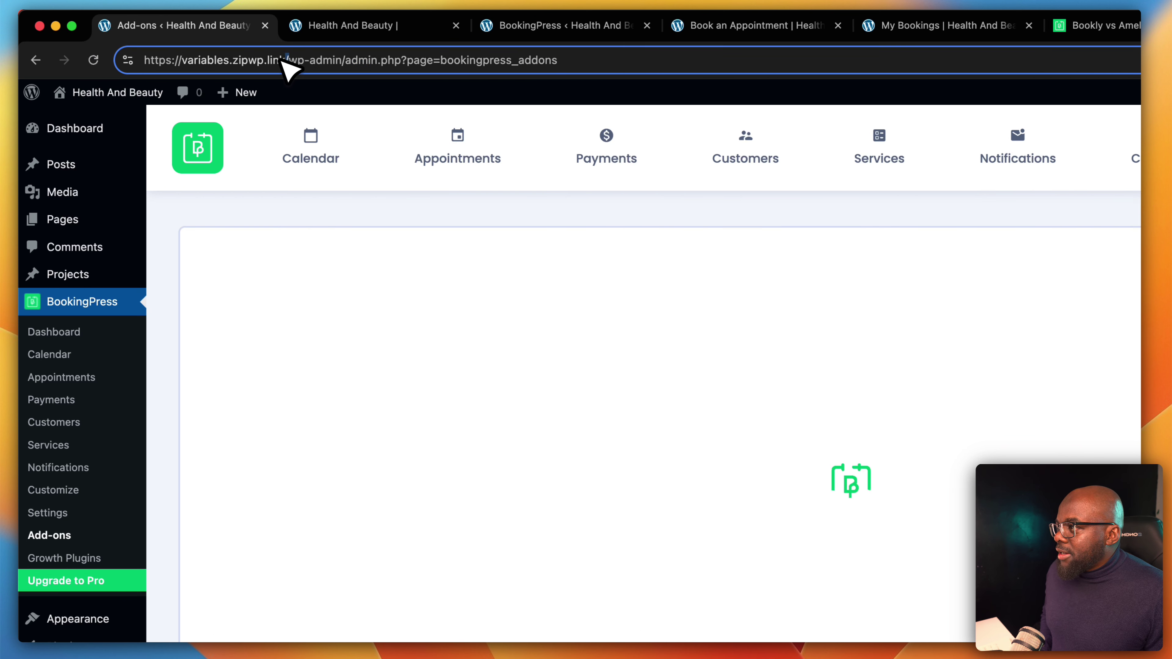
pyautogui.moveTo(290, 61); pyautogui.dragTo(150, 65)
pyautogui.press('super+c')
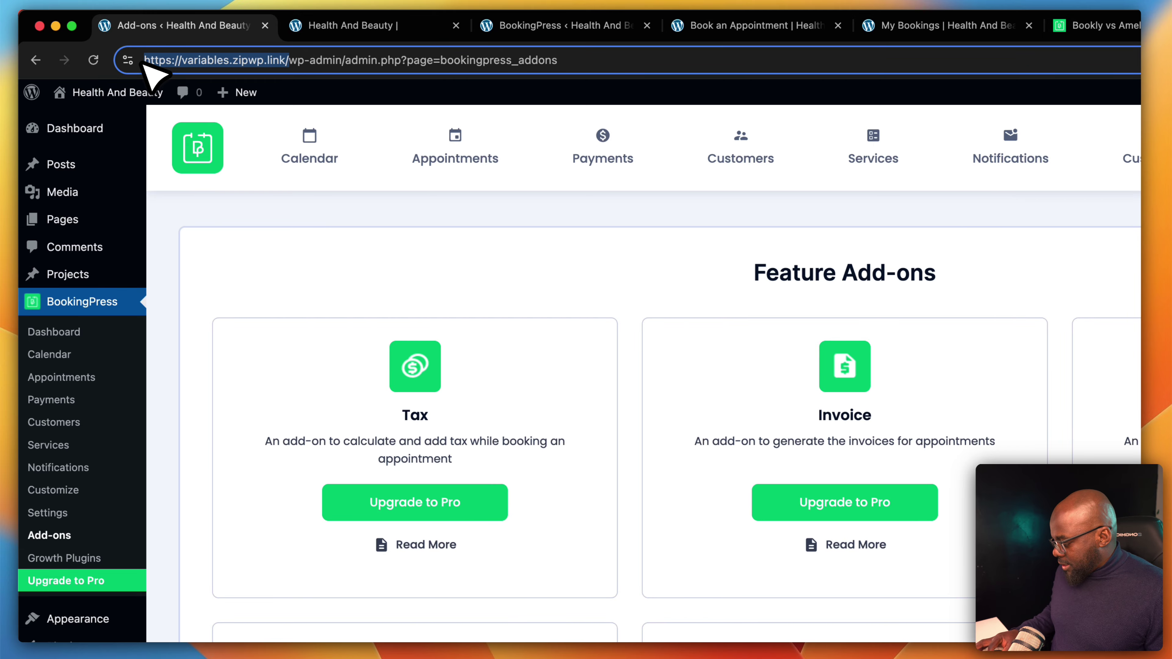
# Paste the site URL into the Standard Edition license's site URL field in Purchase History
pyautogui.click(996, 28)
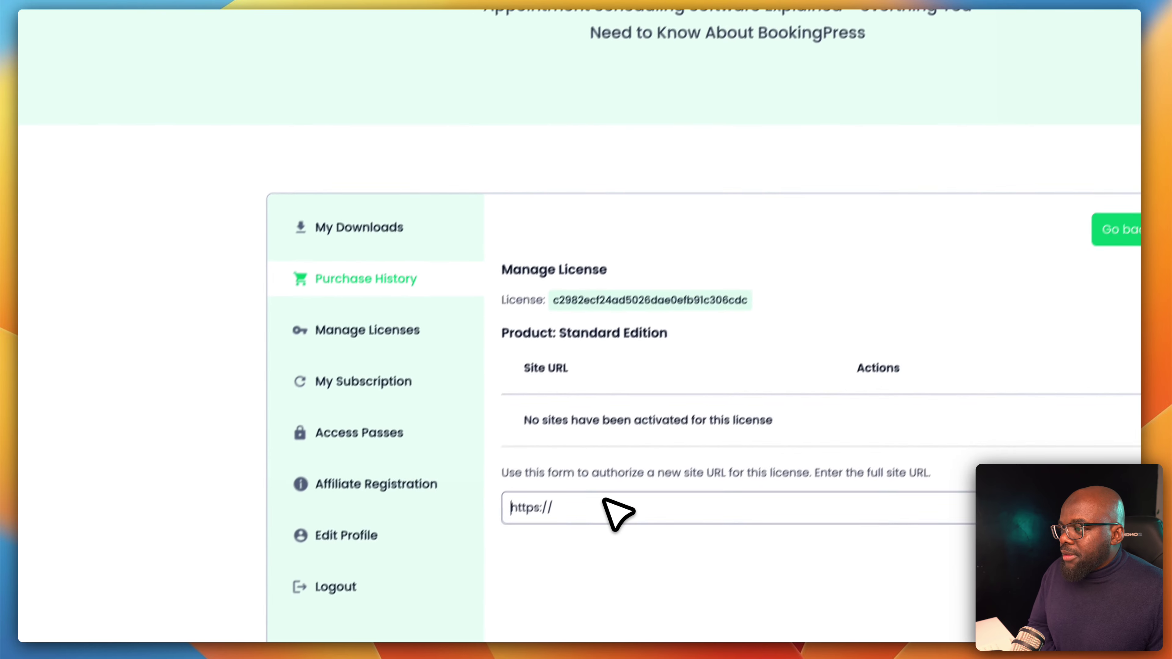
pyautogui.doubleClick(607, 496)
pyautogui.tripleClick(611, 493)
pyautogui.press('super+v')
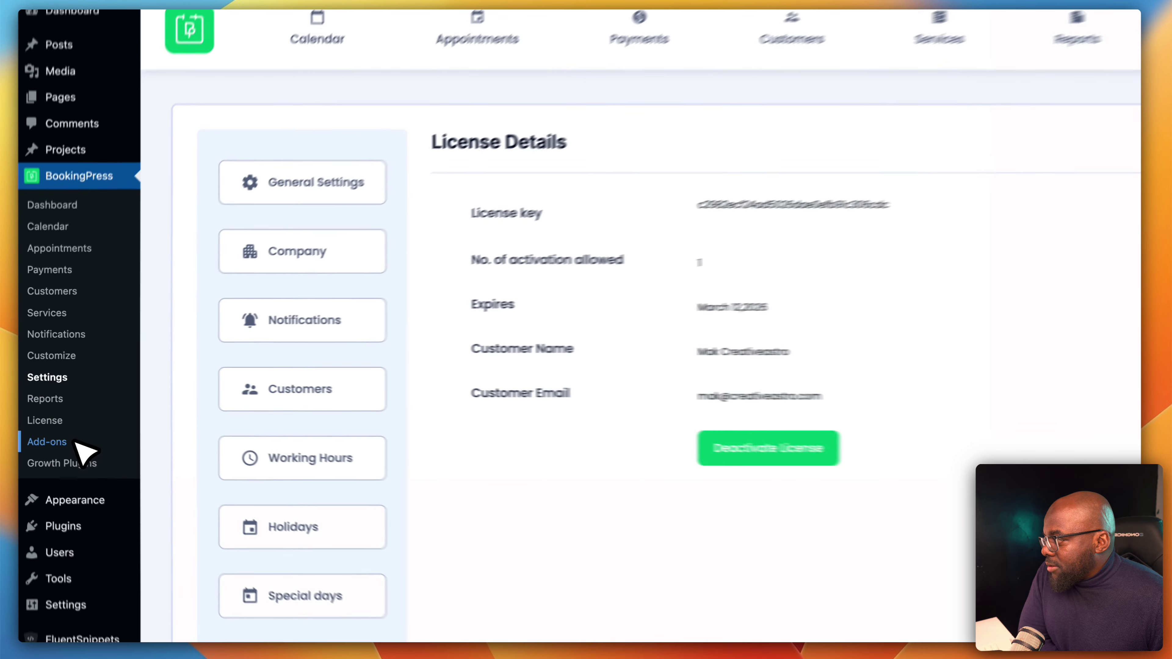
# Activate the Staff Member card on the BookingPress Add-ons page
pyautogui.click(74, 443)
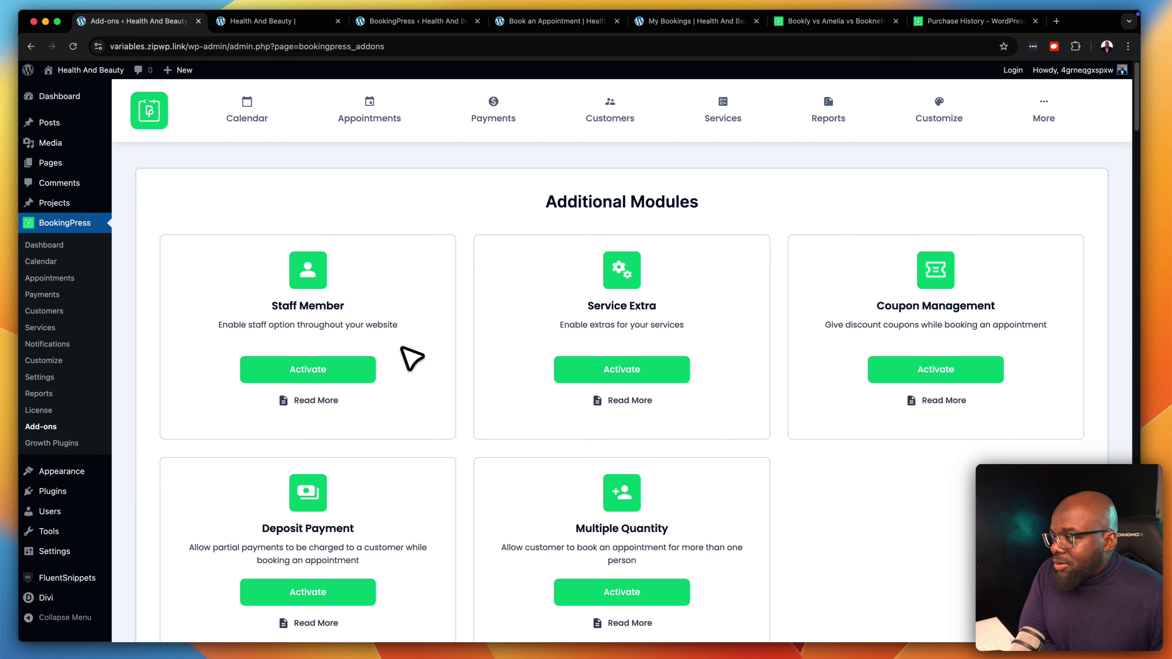
pyautogui.scroll(-2, 412, 358)
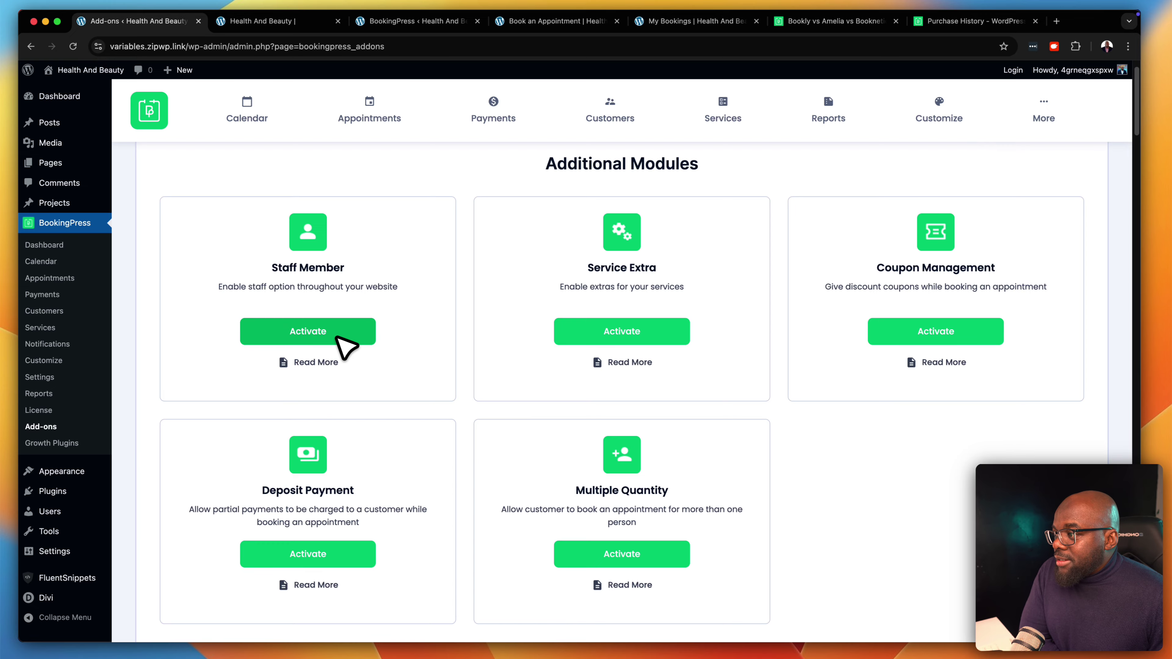
pyautogui.click(336, 337)
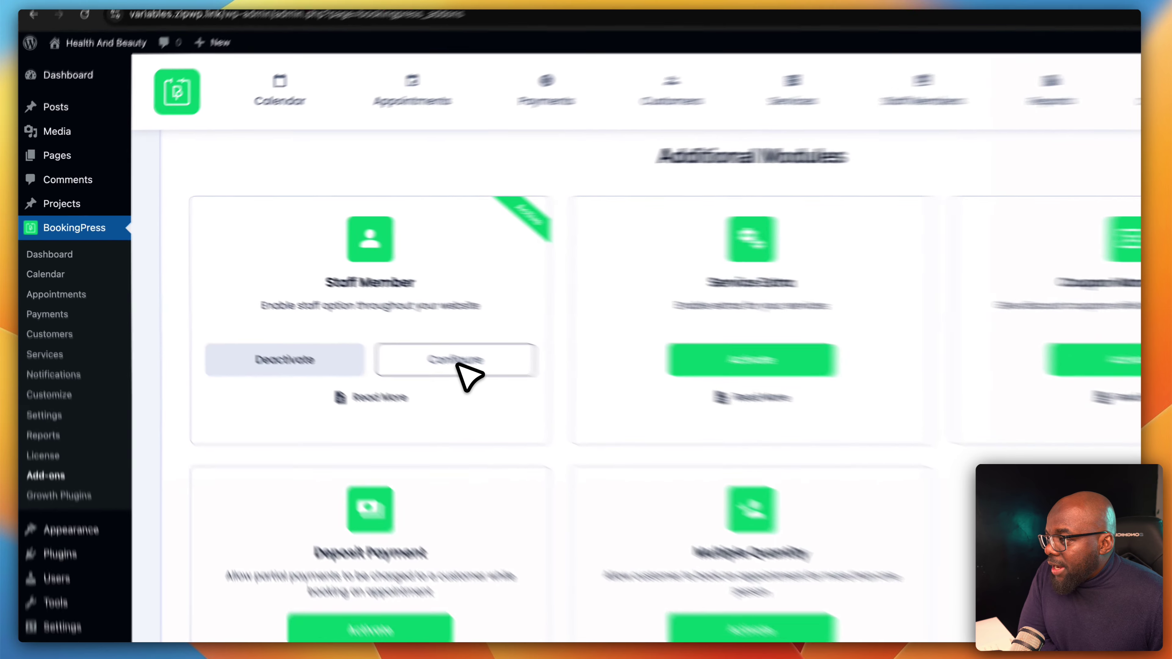
# In Staff Member settings, enable Any Staff Member with auto assignment rule 'Least assigned by the day'
pyautogui.click(516, 388)
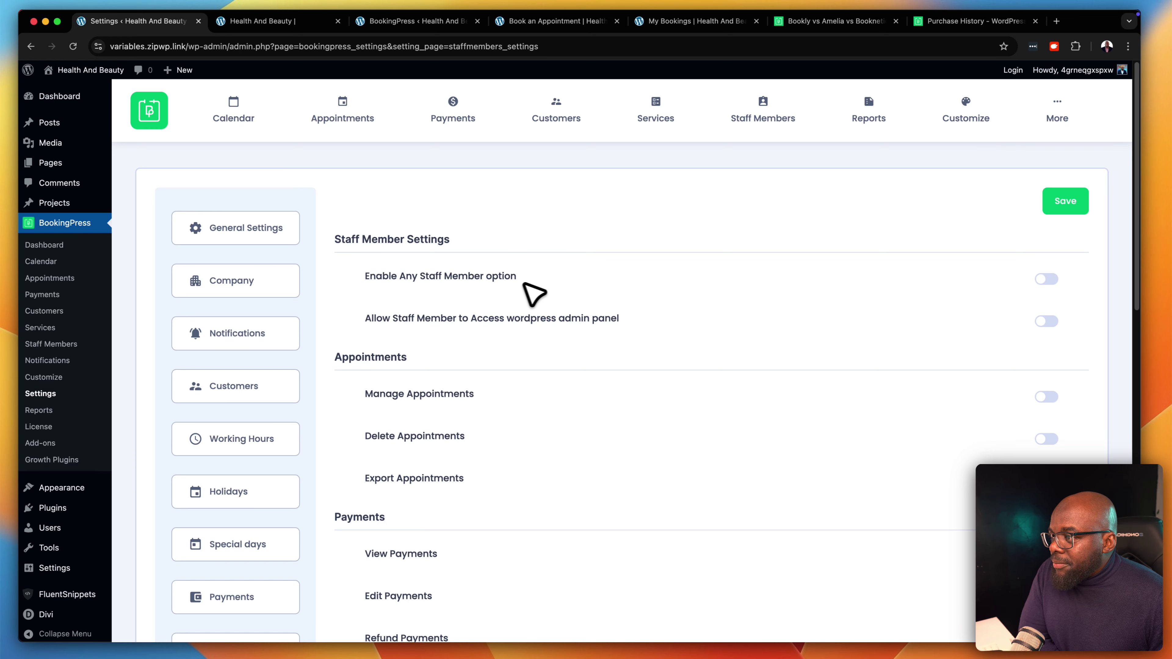
pyautogui.click(1048, 280)
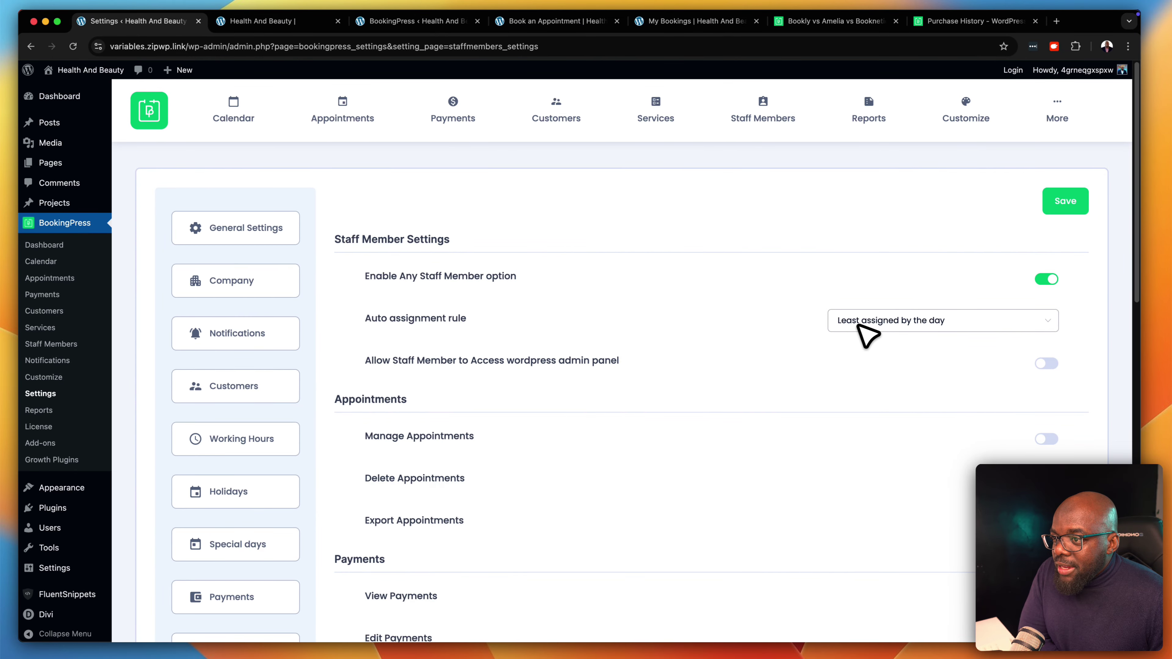
pyautogui.click(936, 325)
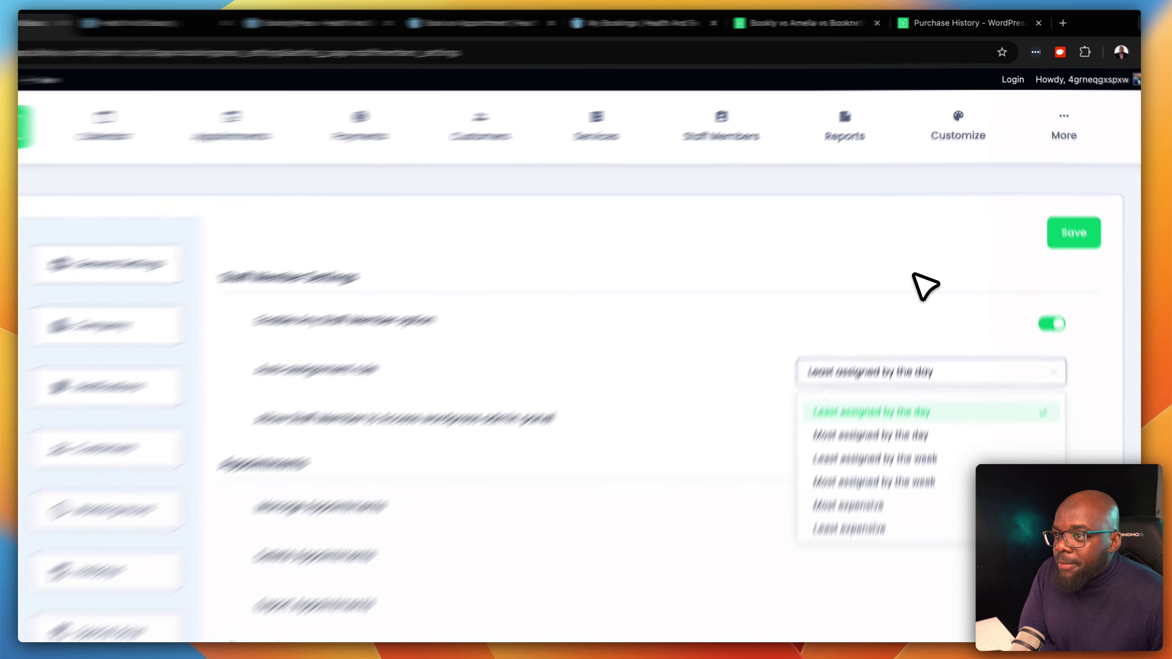
pyautogui.click(926, 235)
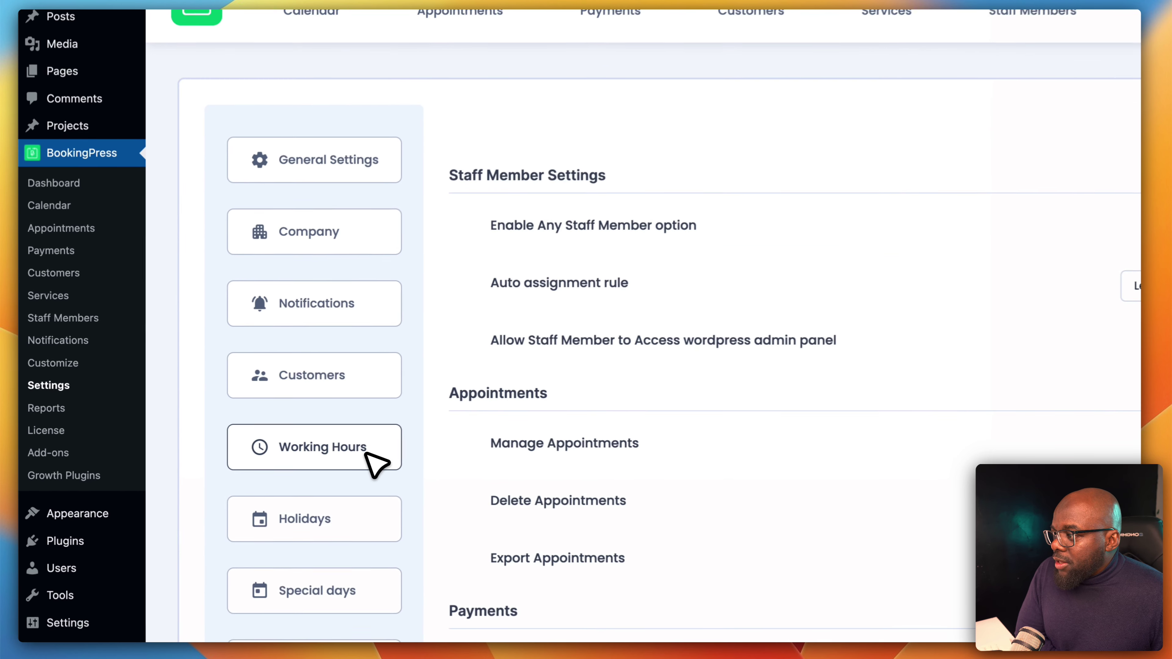
# Check the Working Hours settings, then go back to the BookingPress Add-ons list
pyautogui.click(275, 444)
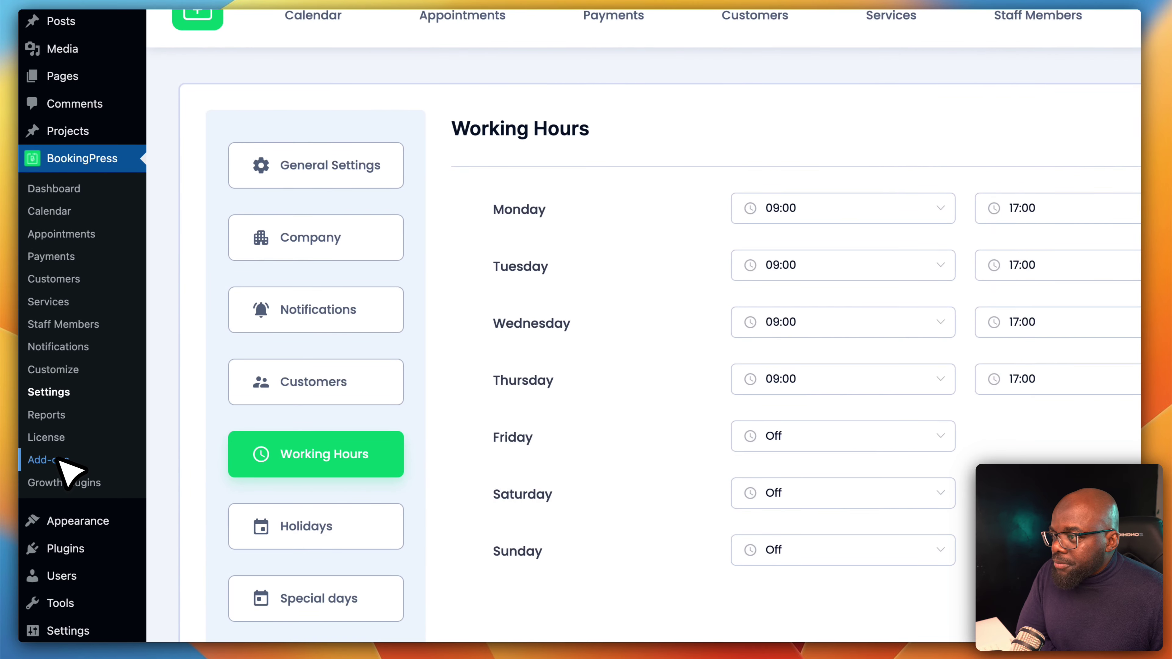
pyautogui.click(59, 462)
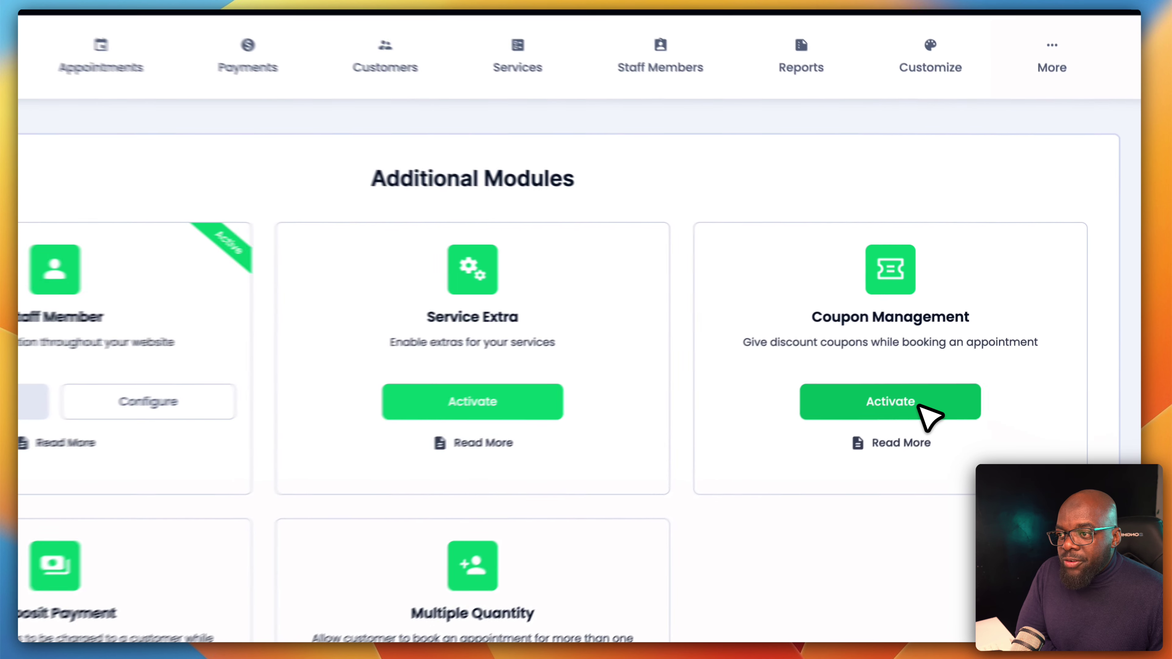
# Activate the Coupon Management card and confirm it shows Active beside Staff Member
pyautogui.click(957, 373)
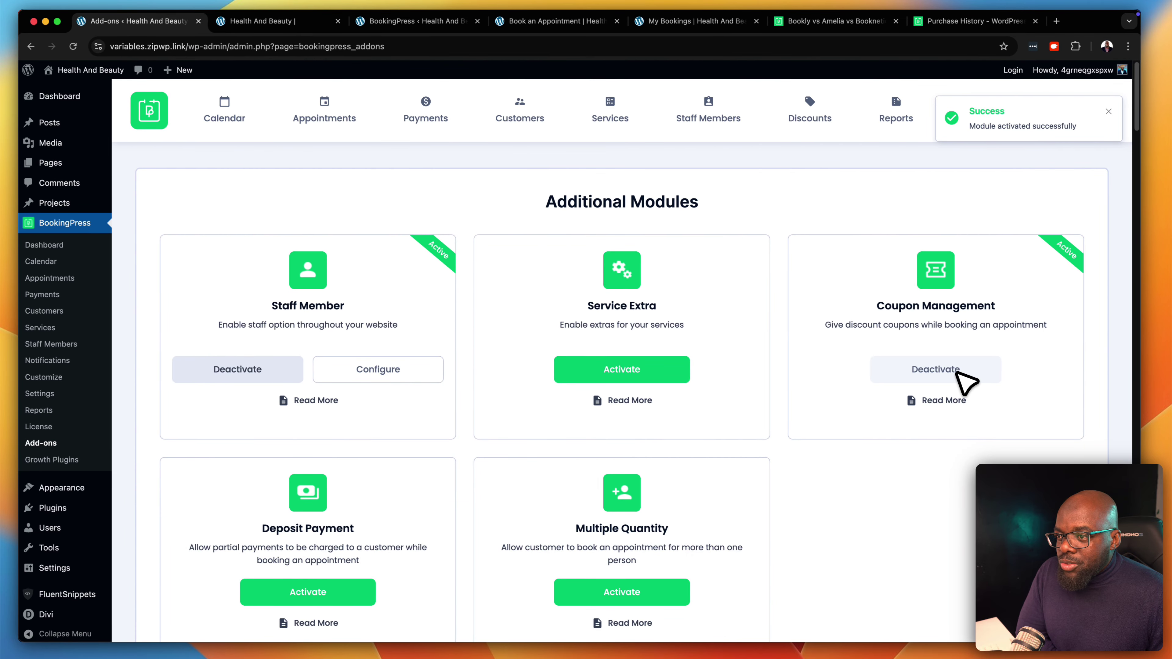
pyautogui.scroll(-3, 923, 420)
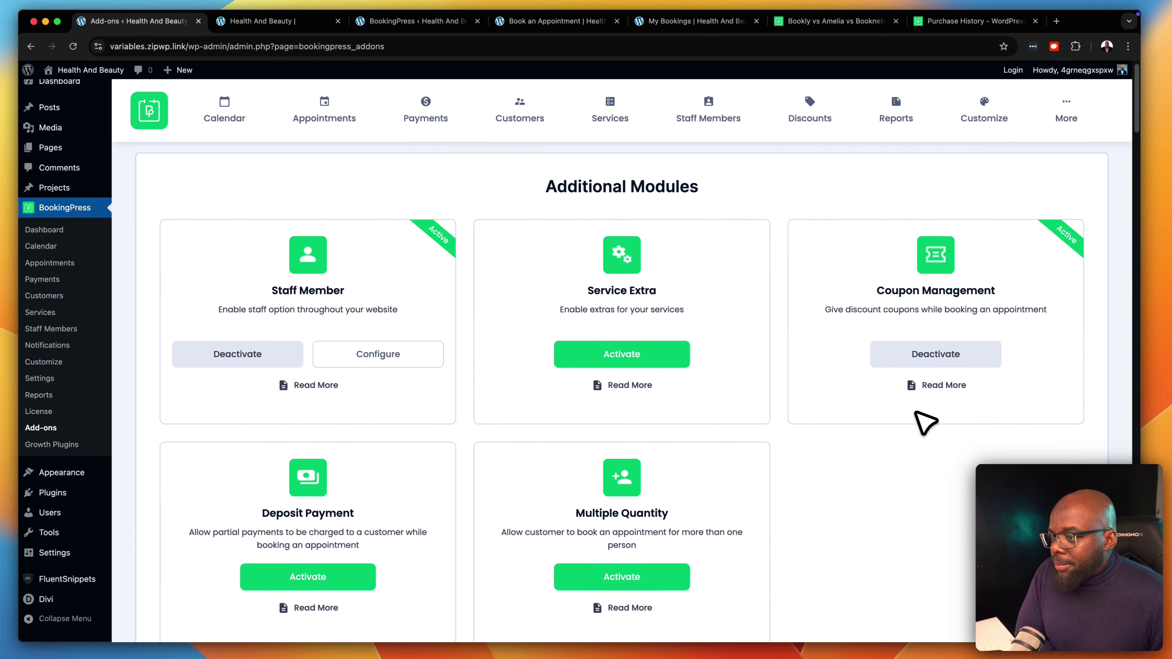
pyautogui.scroll(-2, 922, 420)
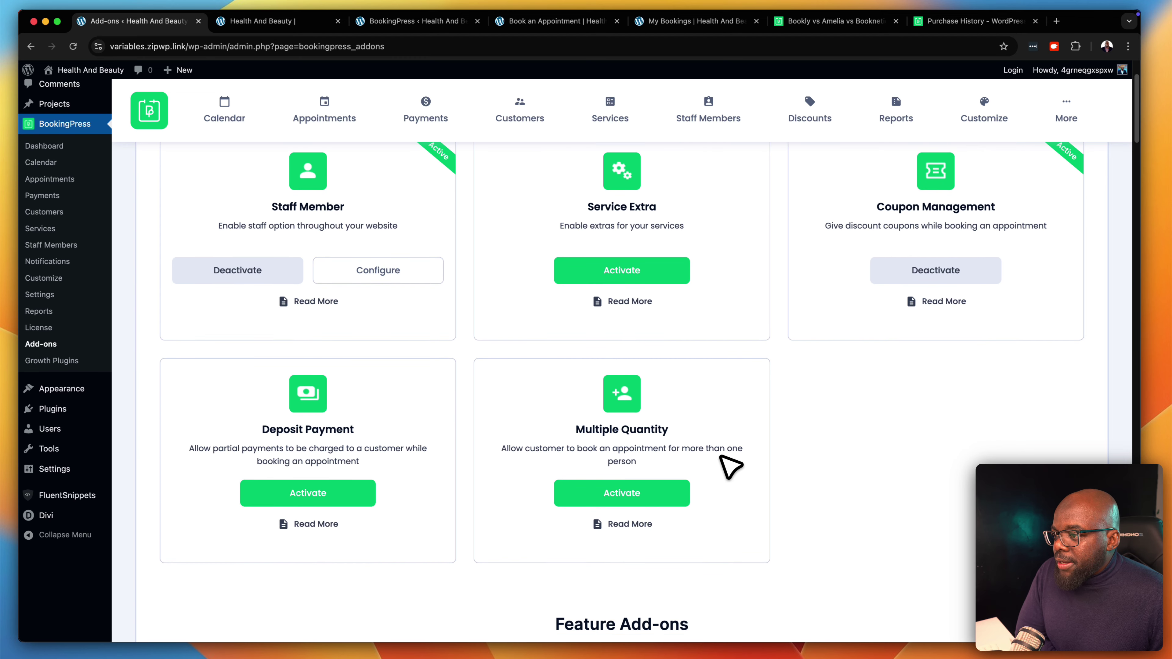
pyautogui.scroll(3, 737, 463)
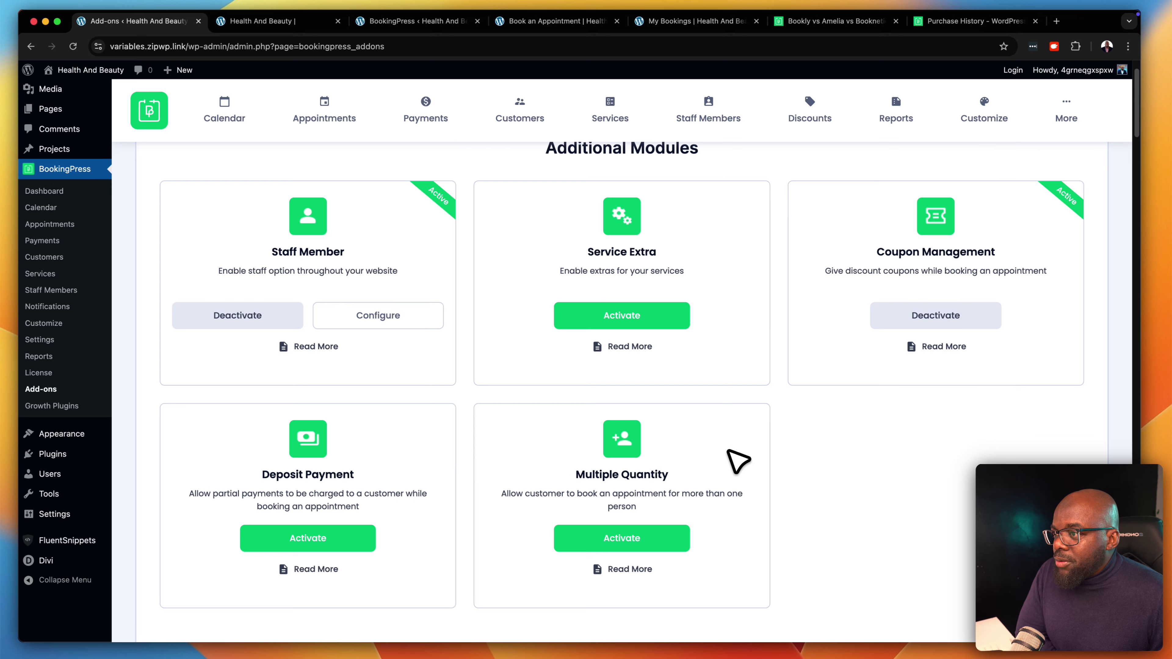
pyautogui.scroll(1, 706, 348)
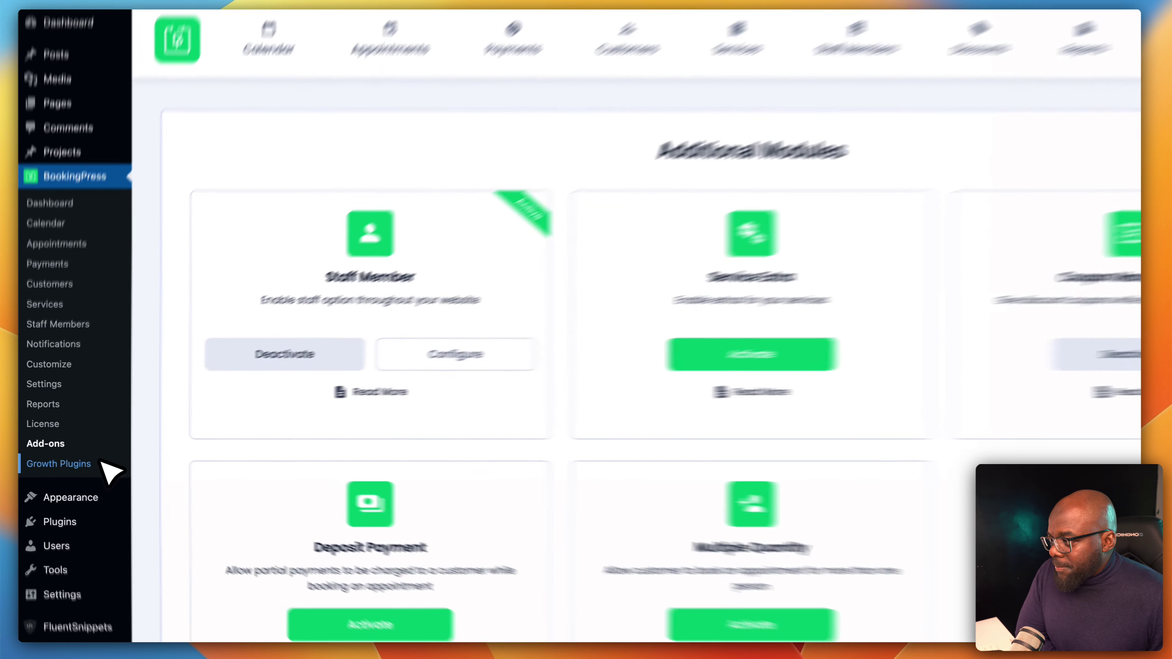
# Browse the BookingPress Growth Plugins page, starting with ARMember
pyautogui.click(113, 465)
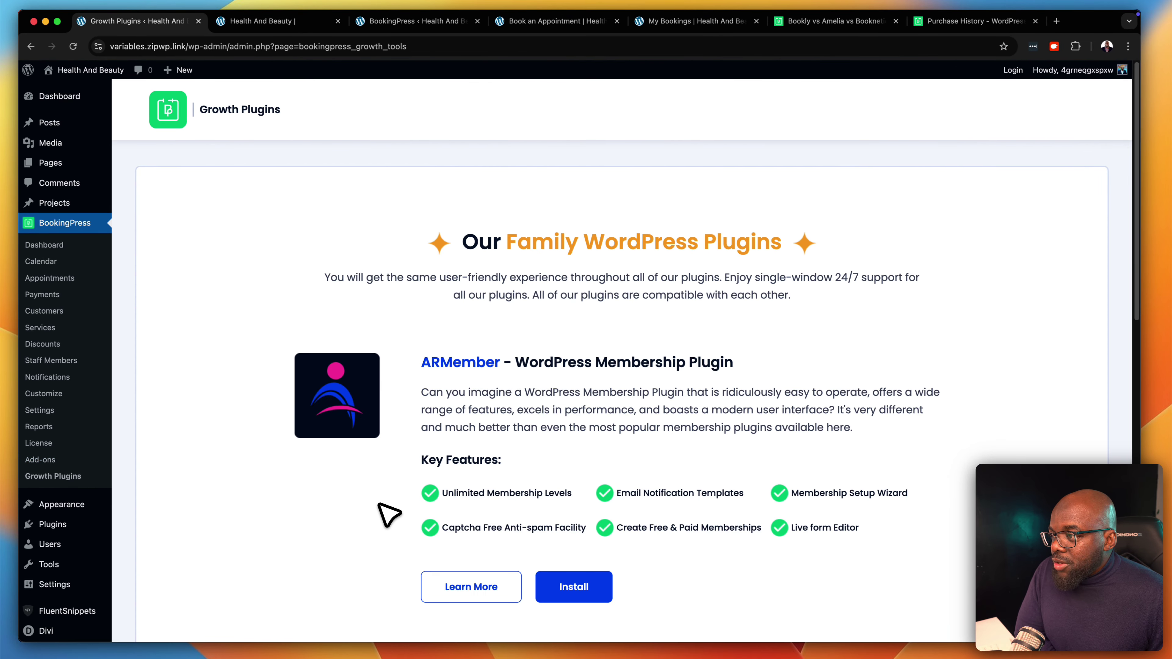
pyautogui.scroll(-2, 387, 508)
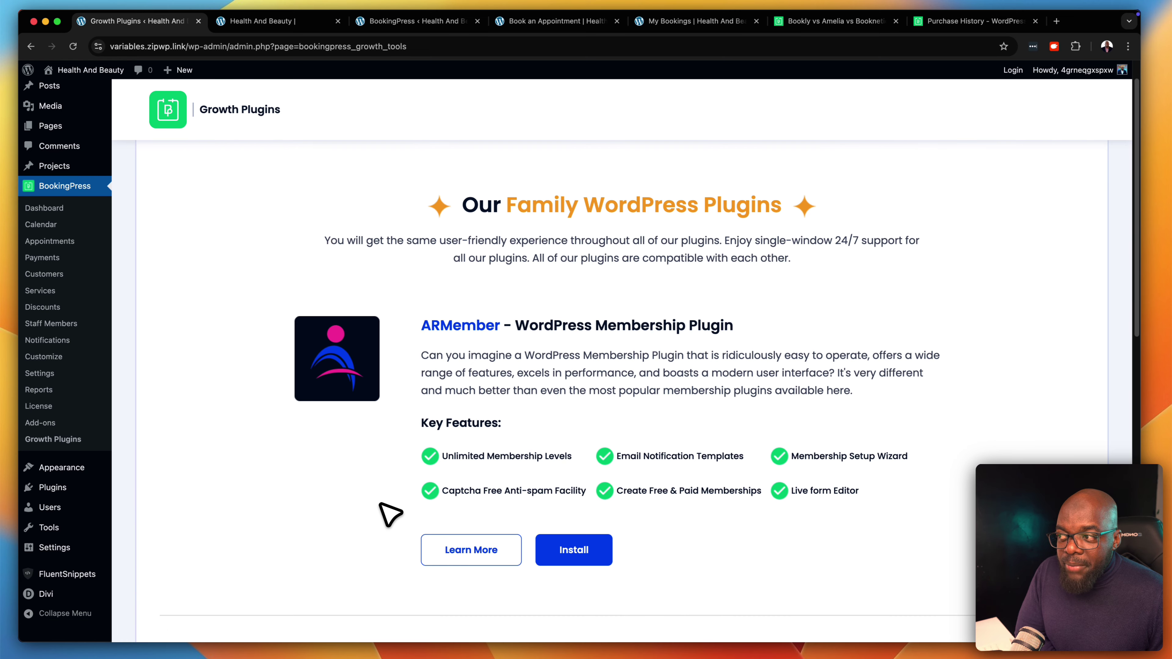
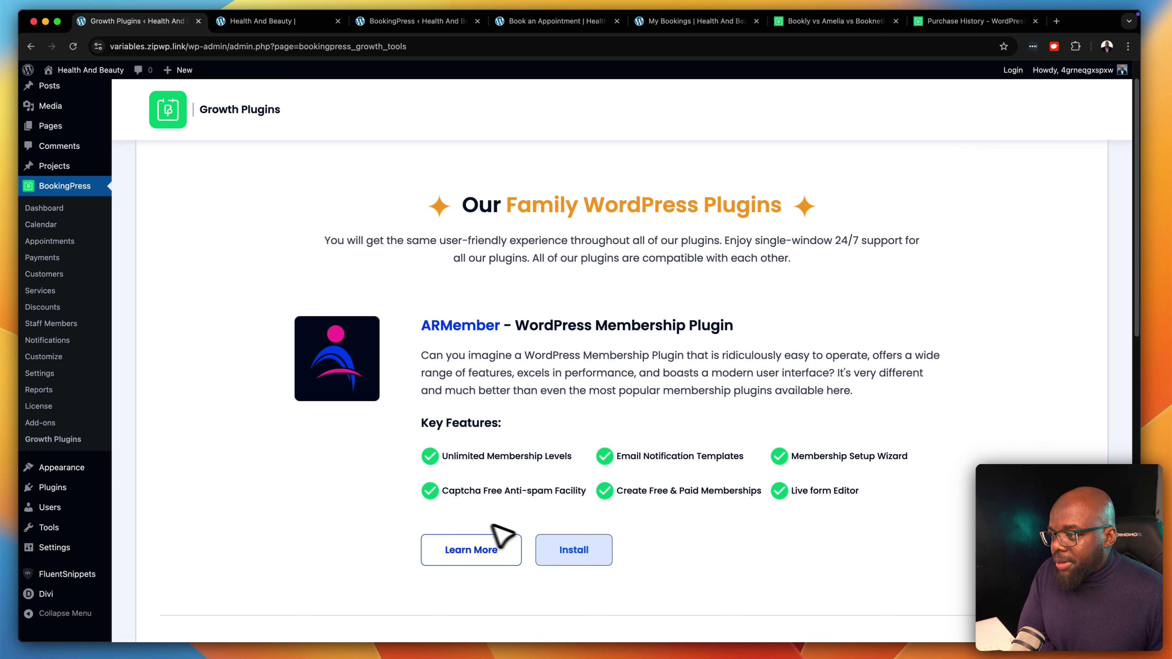
# Finish scrolling the Growth Plugins page and go to the BookingPress Dashboard
pyautogui.scroll(-2, 613, 526)
pyautogui.scroll(-5, 758, 513)
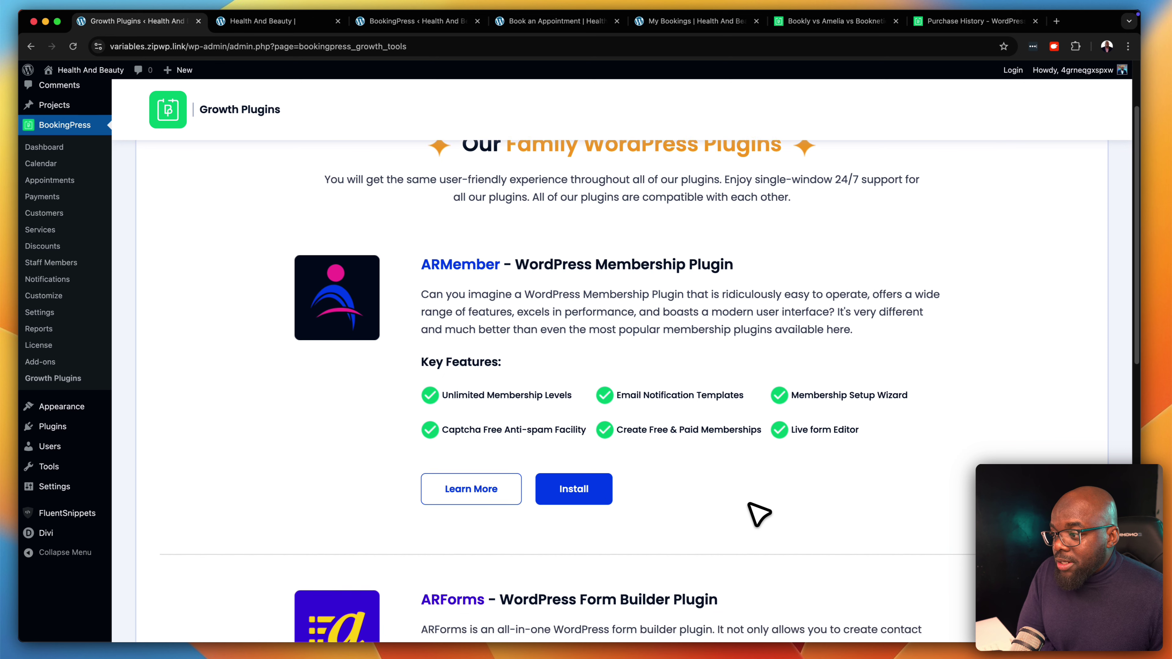
pyautogui.scroll(-3, 763, 512)
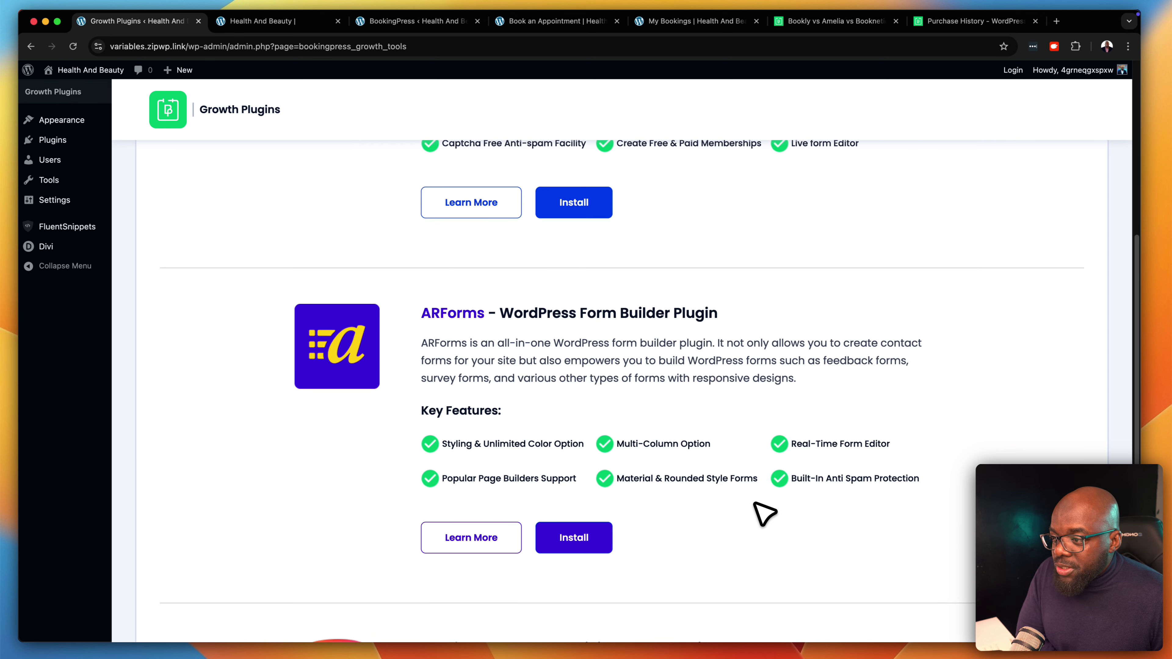
pyautogui.scroll(-4, 763, 513)
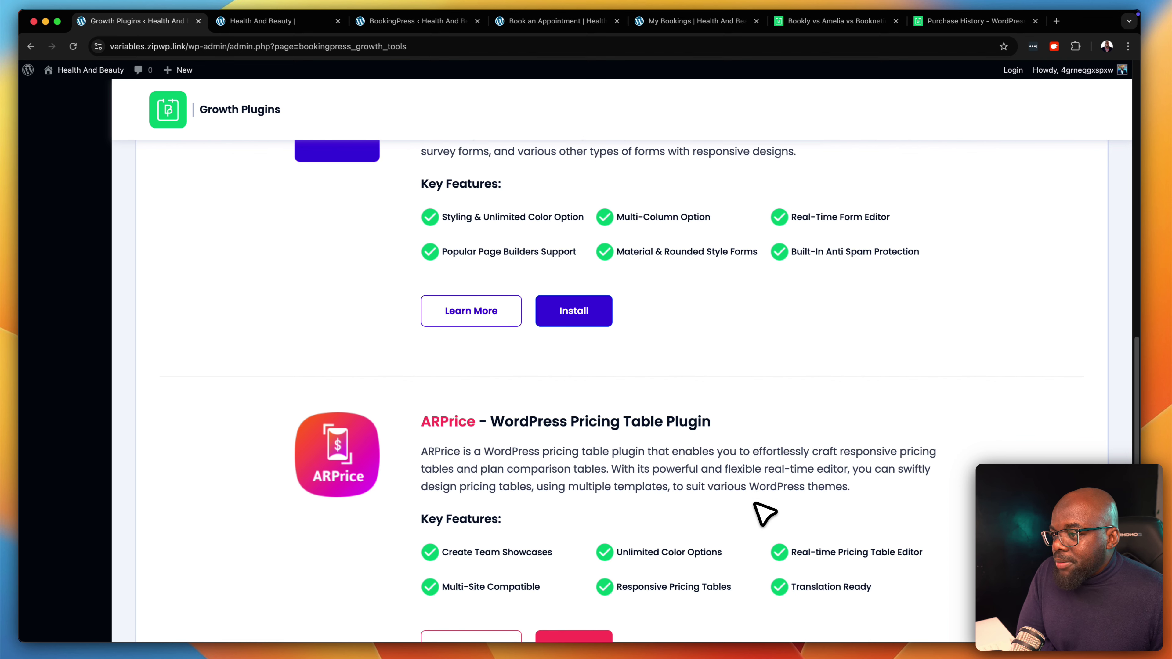
pyautogui.scroll(10, 763, 513)
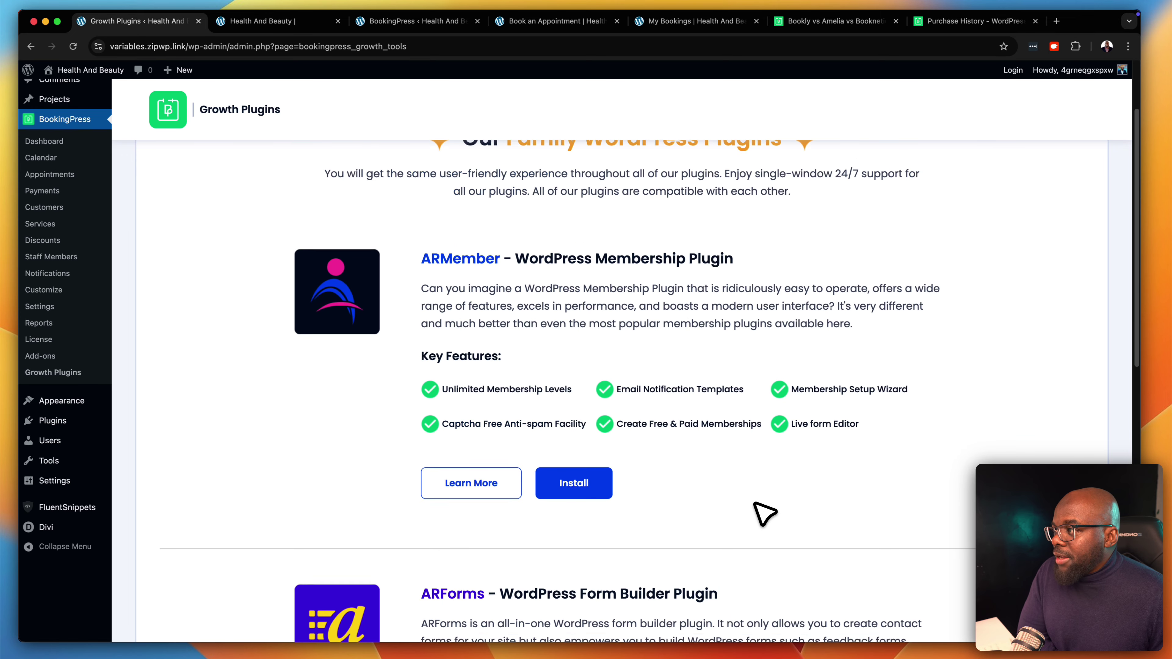
pyautogui.scroll(1, 764, 513)
pyautogui.scroll(1, 764, 513)
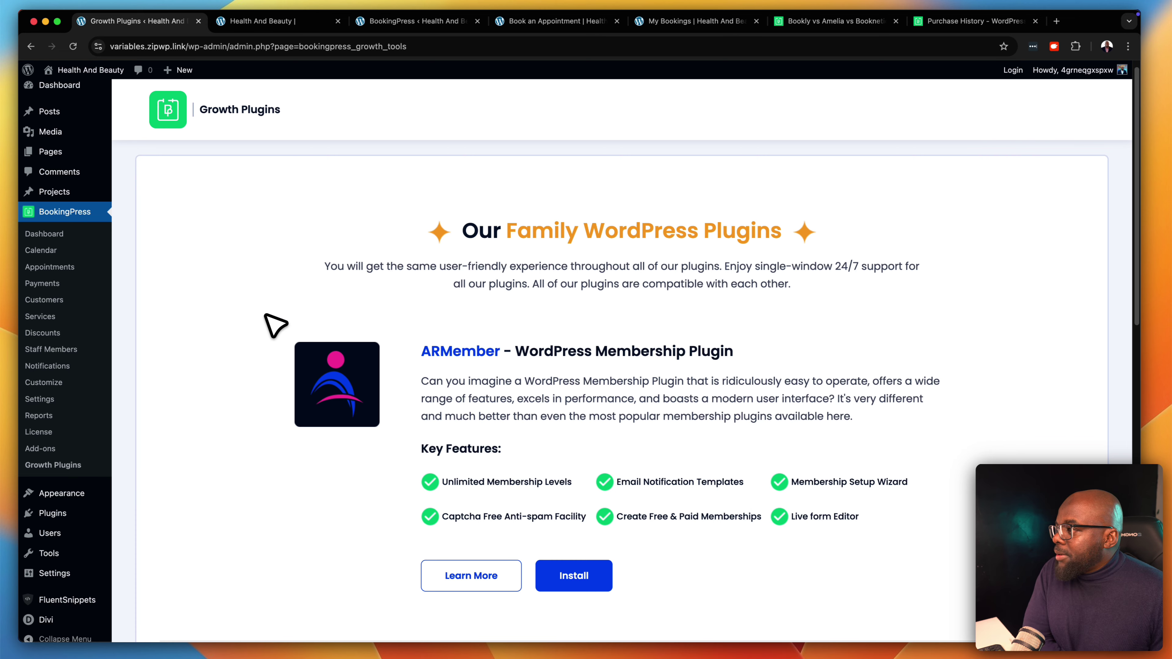
pyautogui.click(73, 234)
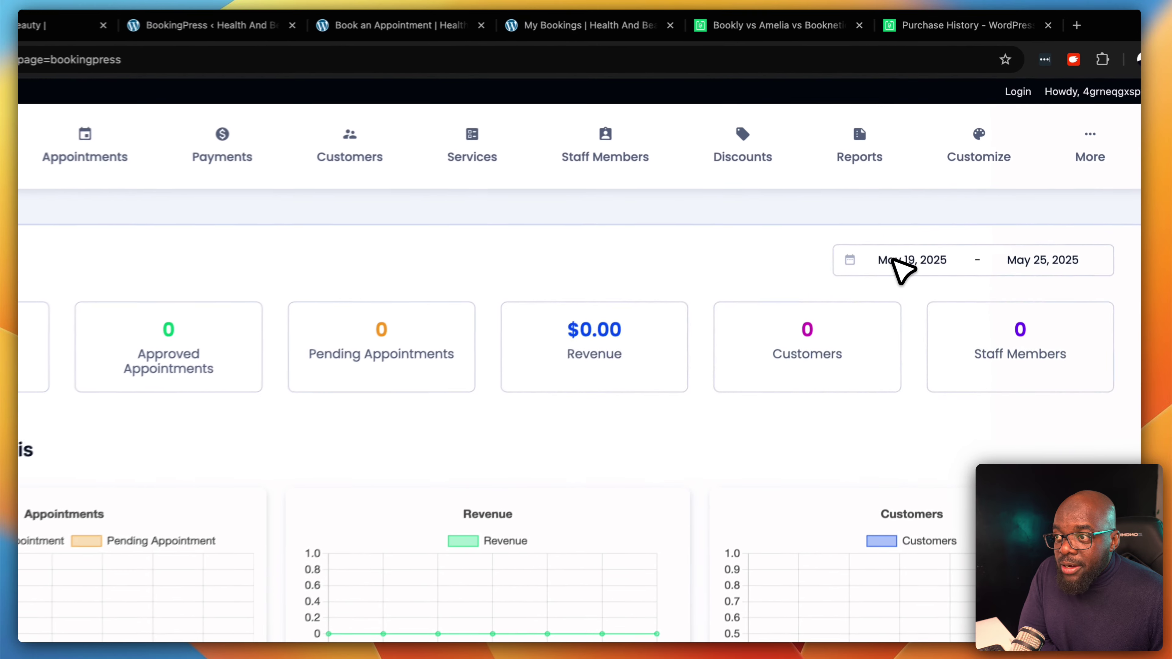
# Filter the dashboard statistics to May 1 – May 20, 2025 and review Upcoming Appointments
pyautogui.click(919, 192)
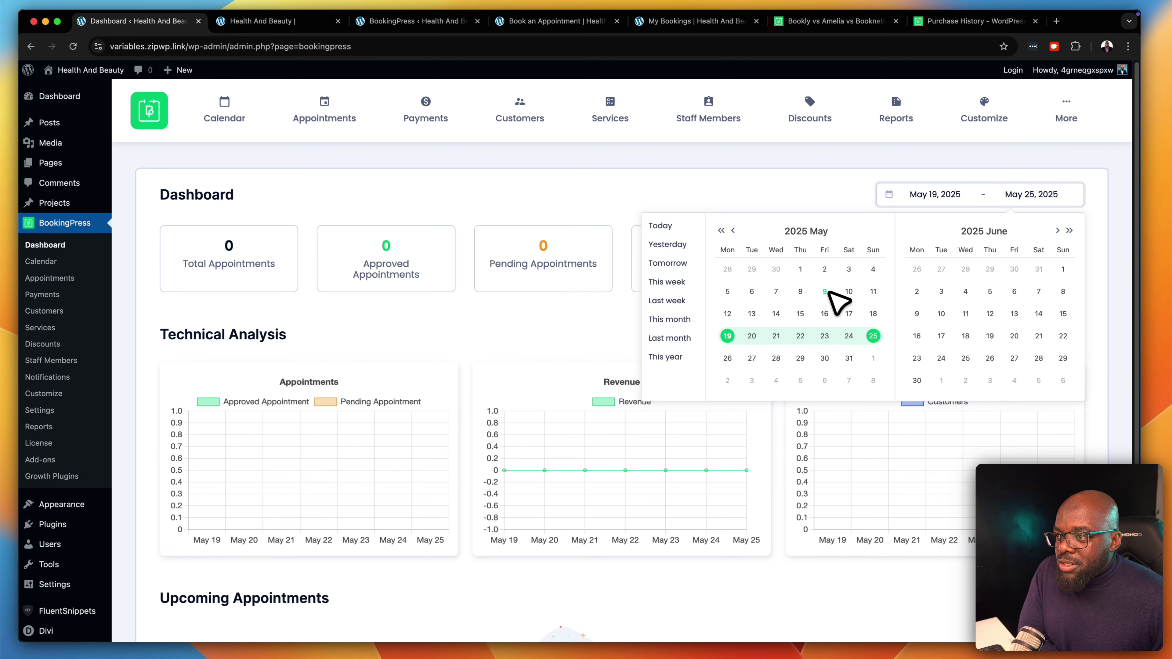
pyautogui.click(803, 275)
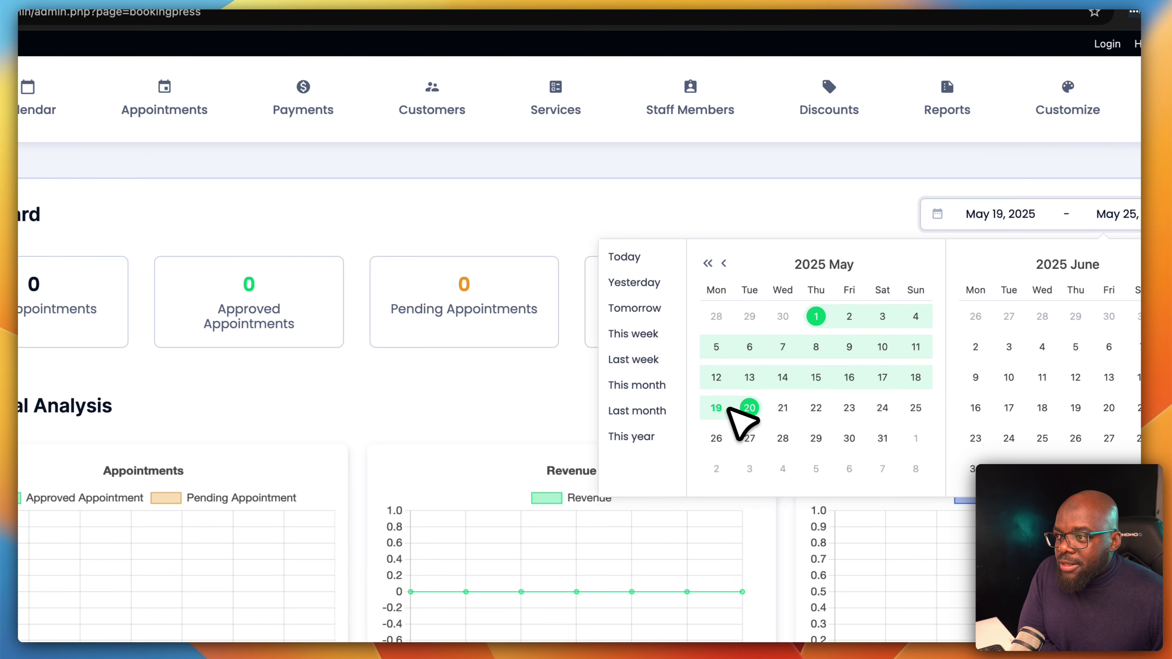
pyautogui.click(754, 412)
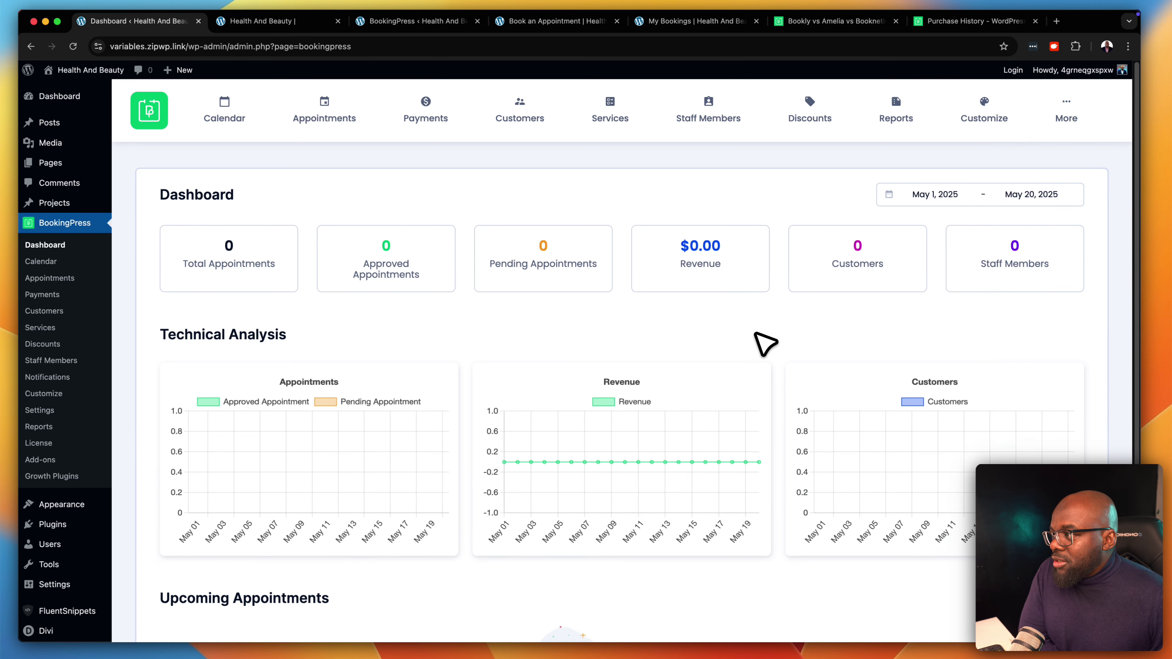
pyautogui.scroll(-5, 765, 380)
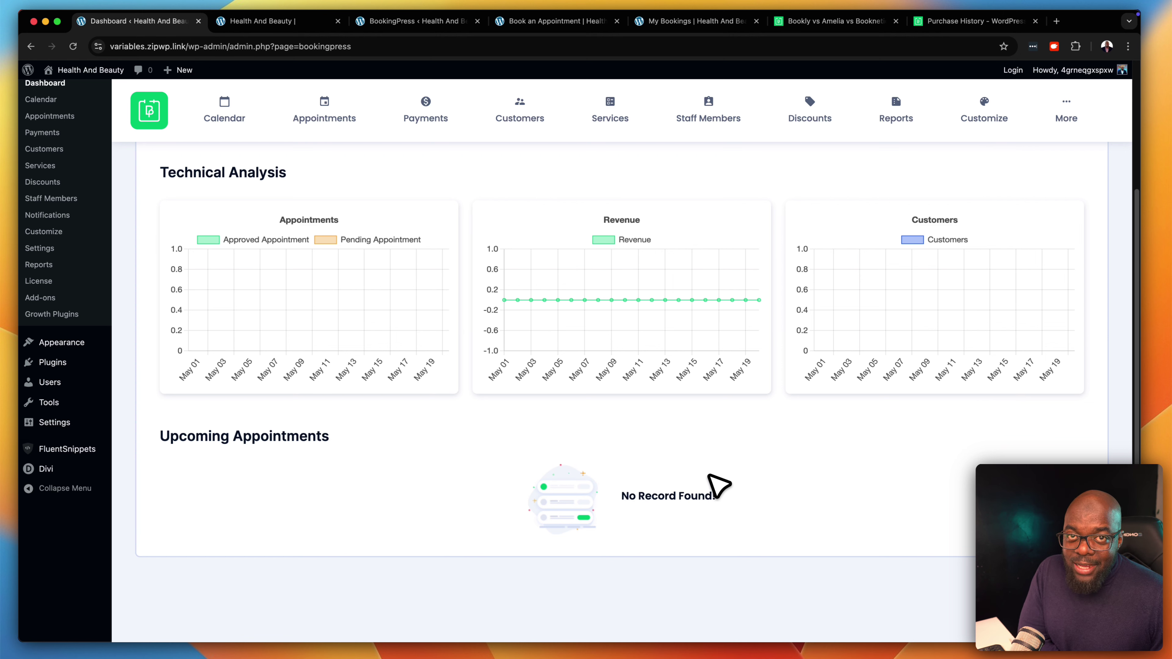
pyautogui.scroll(5, 719, 484)
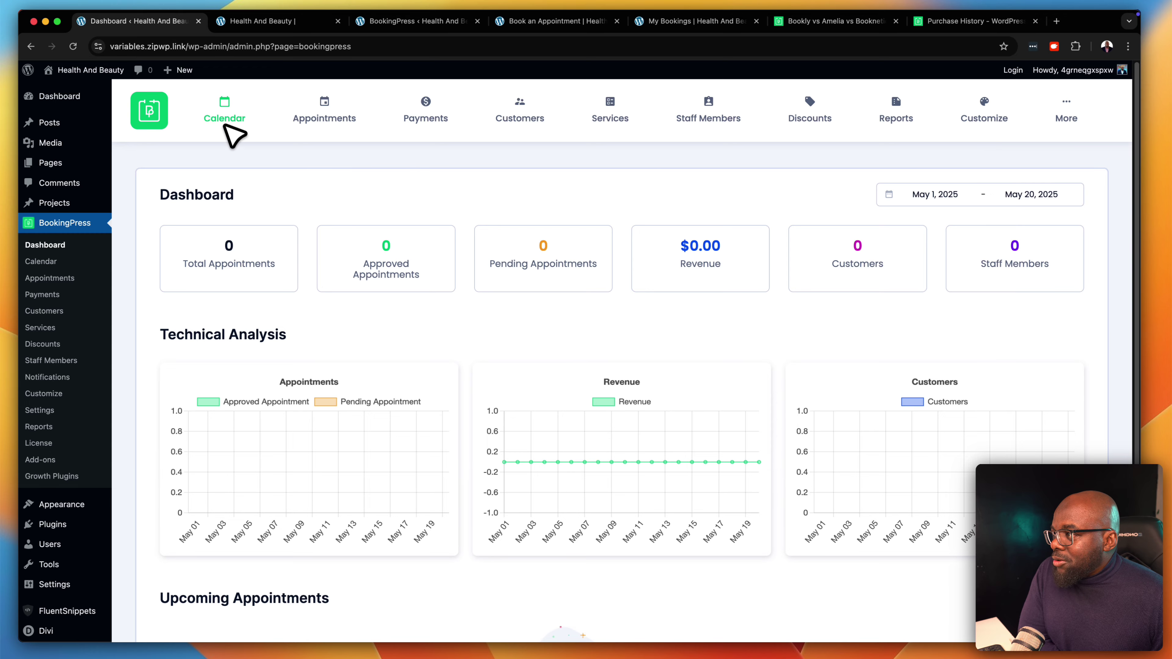
# Open the BookingPress appointment Calendar and look through it
pyautogui.click(225, 123)
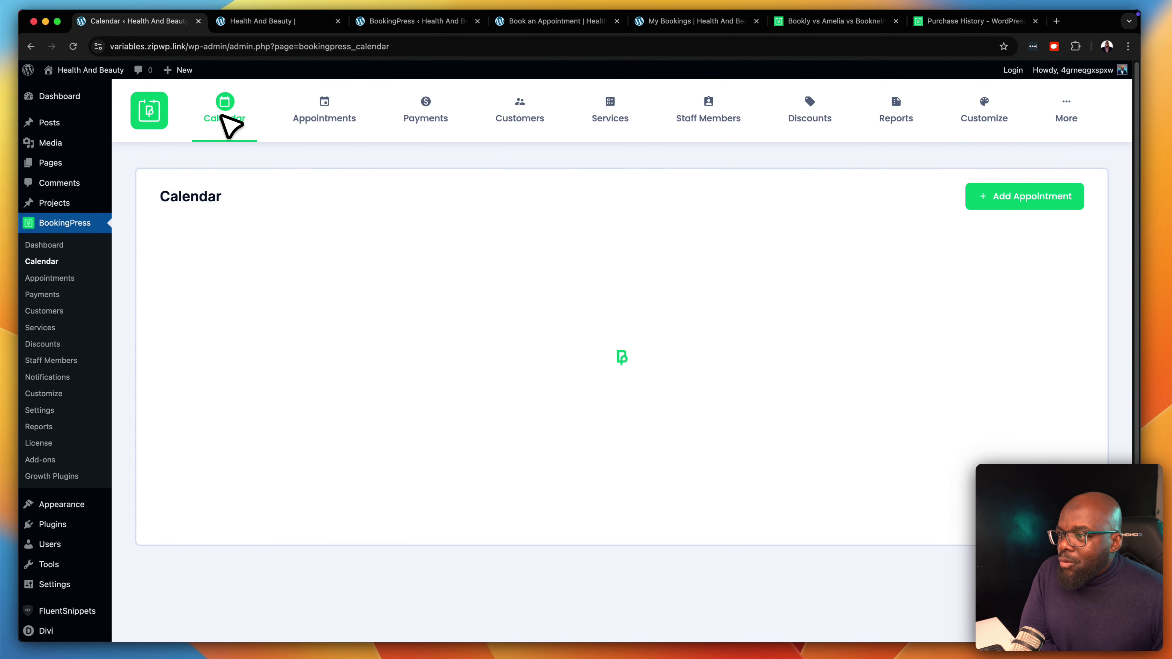
pyautogui.scroll(-3, 622, 434)
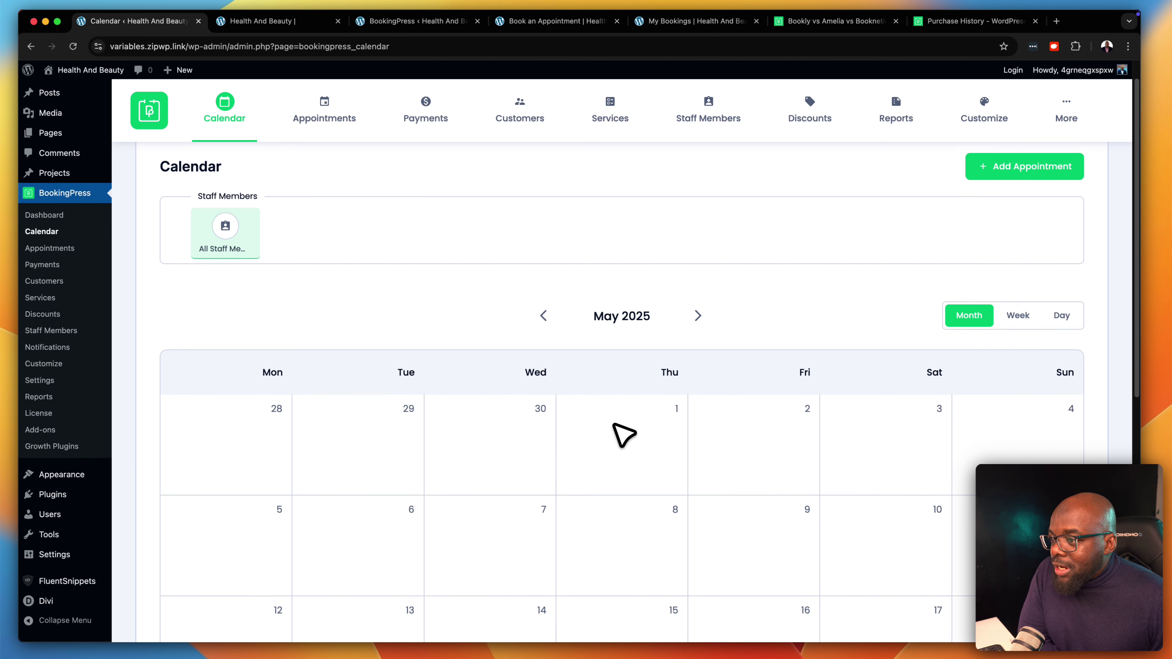
pyautogui.scroll(-3, 622, 434)
pyautogui.scroll(4, 622, 435)
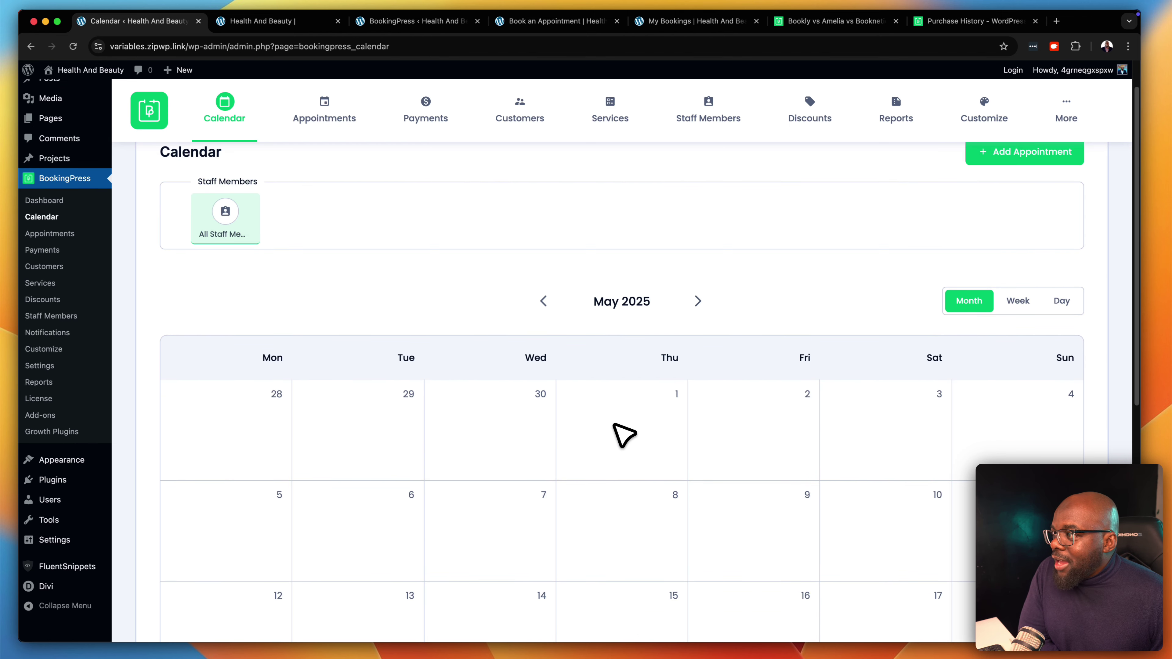
pyautogui.scroll(3, 622, 434)
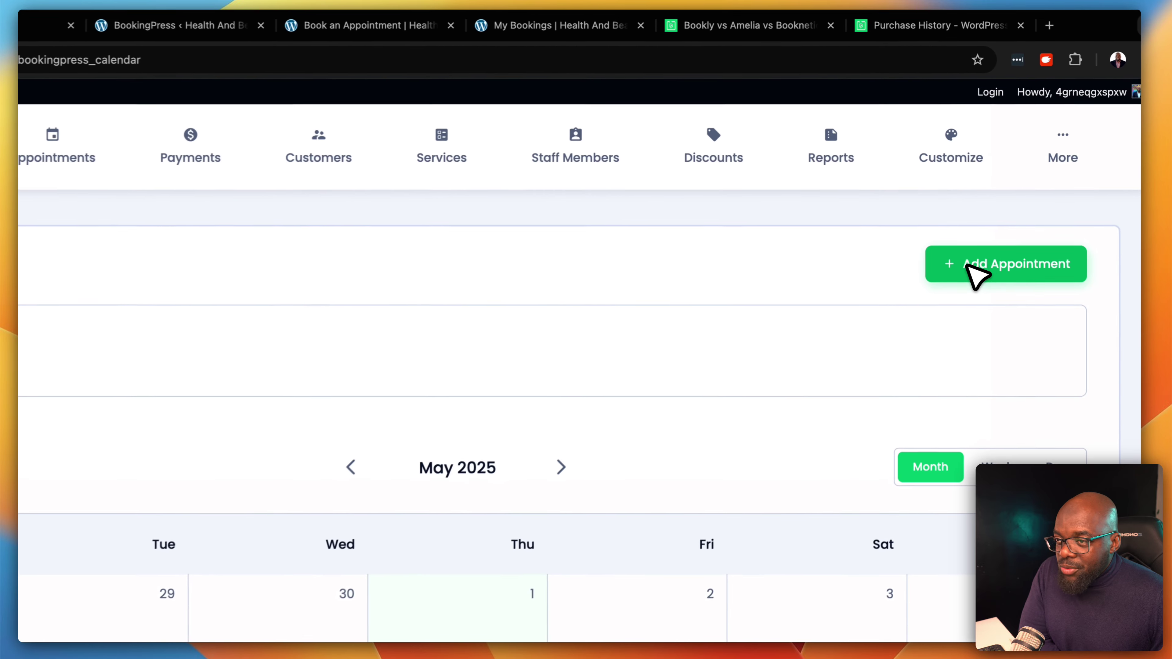
# Start a Checkups ($199.00) appointment, find no staff member listed, and go back to the Dashboard
pyautogui.click(998, 197)
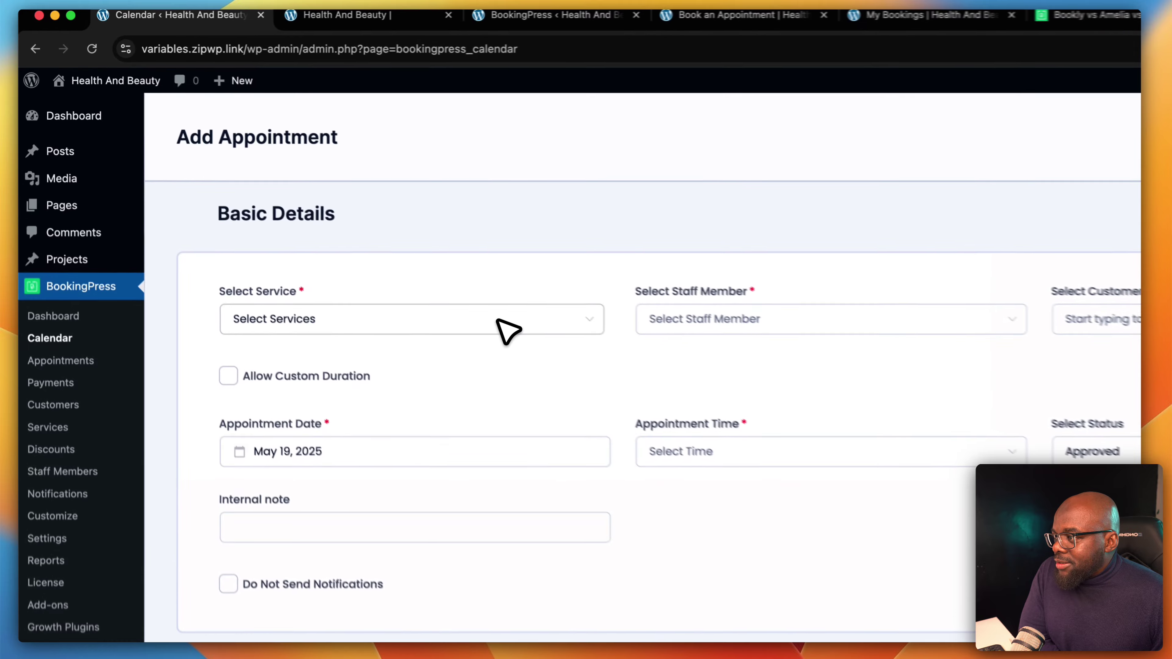
pyautogui.click(375, 249)
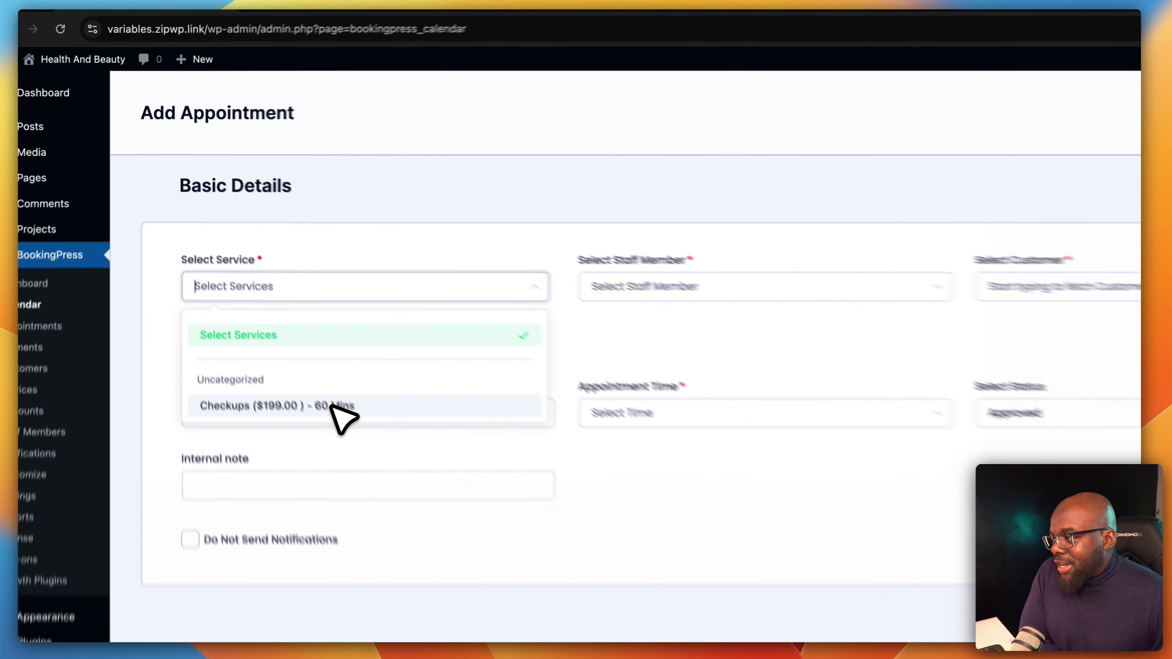
pyautogui.click(285, 341)
pyautogui.click(701, 307)
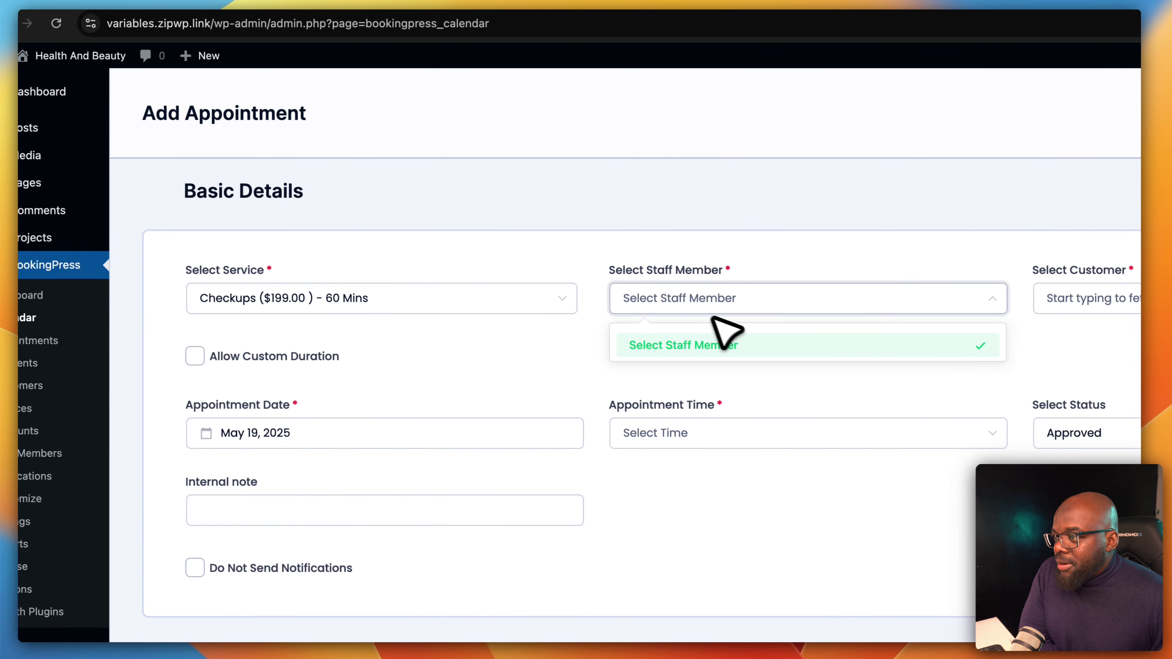
pyautogui.click(850, 358)
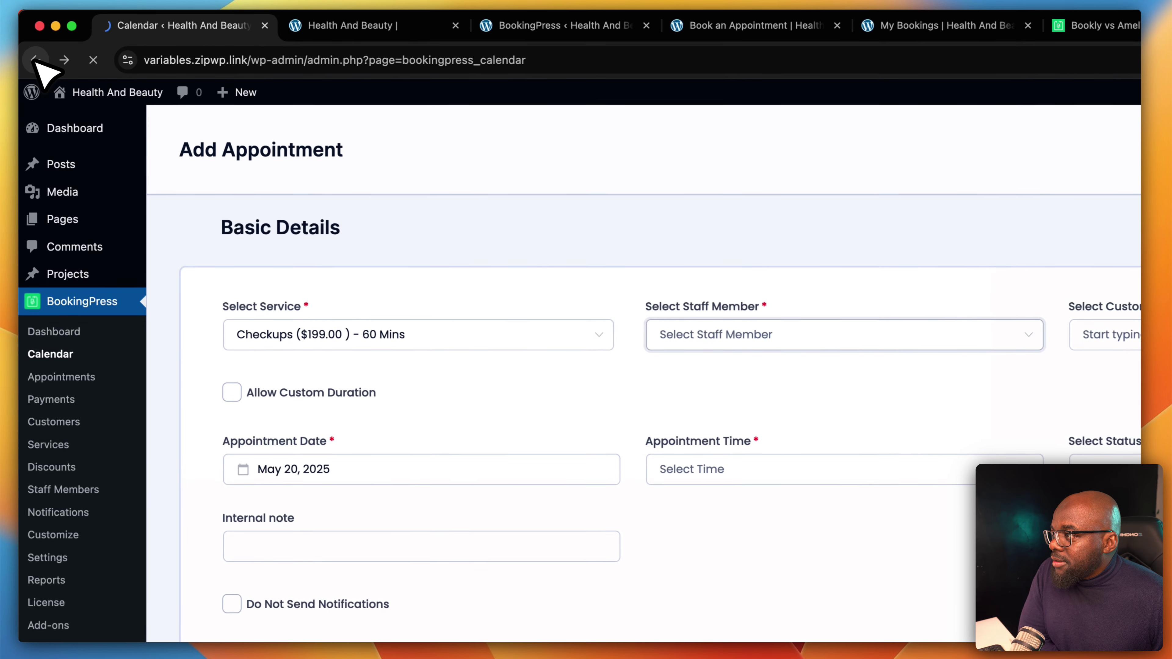
pyautogui.click(30, 46)
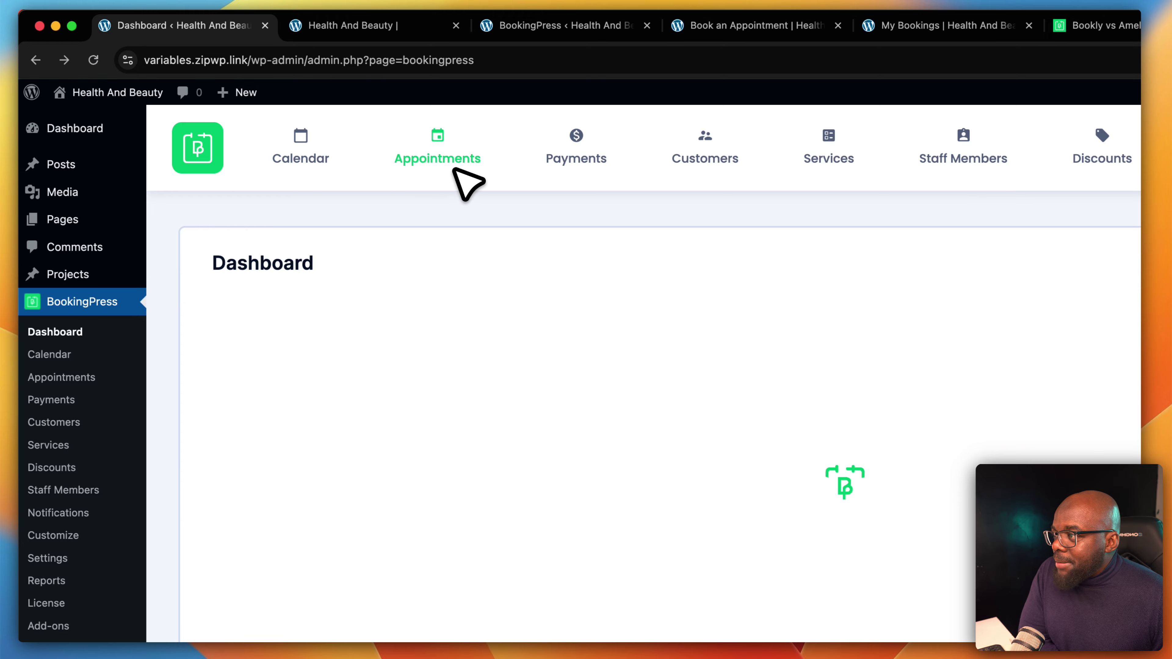
# From the Appointments list, start a Checkups ($199.00) - 60 Mins appointment and check the empty Staff and Customer lists
pyautogui.click(457, 160)
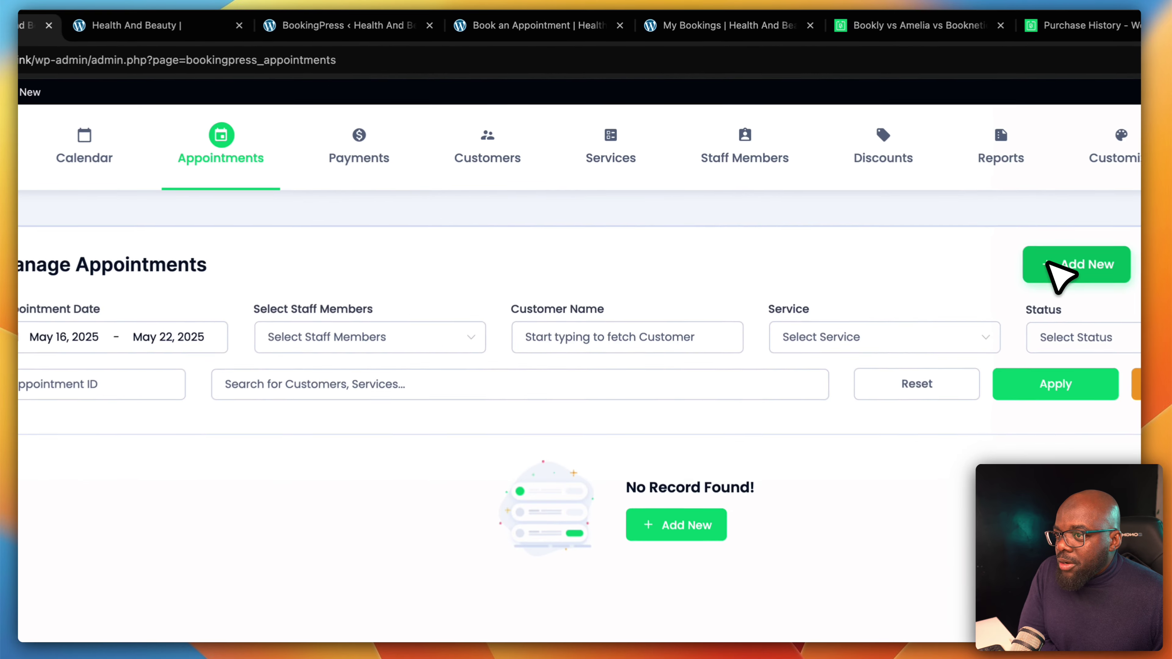
pyautogui.click(934, 197)
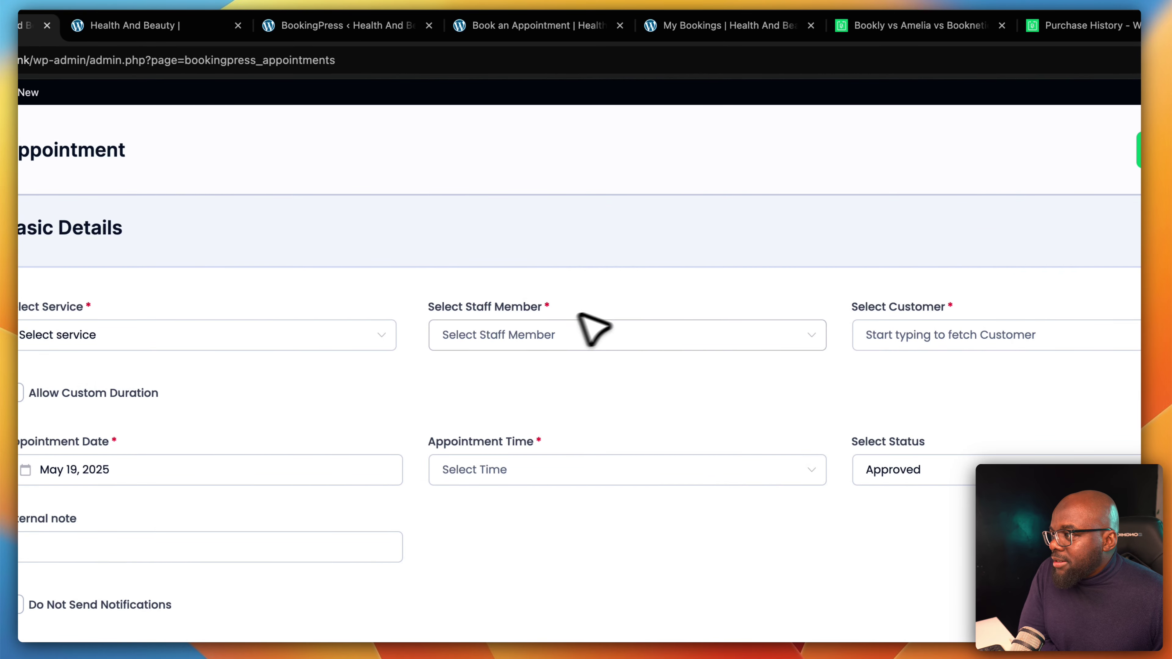
pyautogui.click(531, 312)
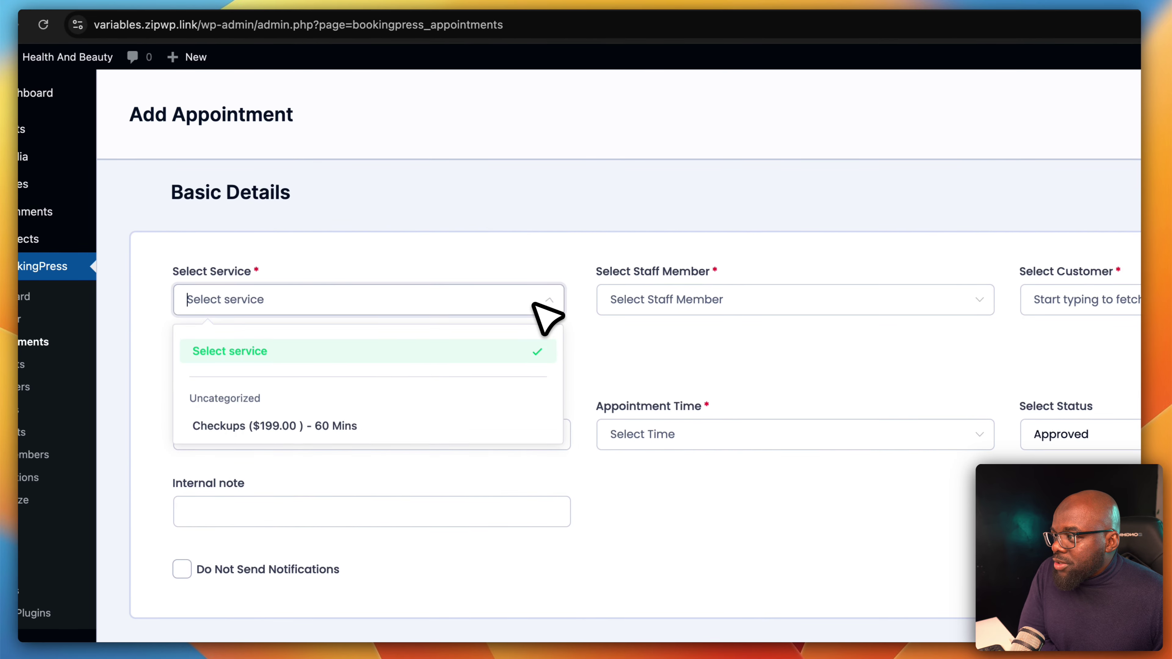
pyautogui.click(443, 422)
pyautogui.click(733, 301)
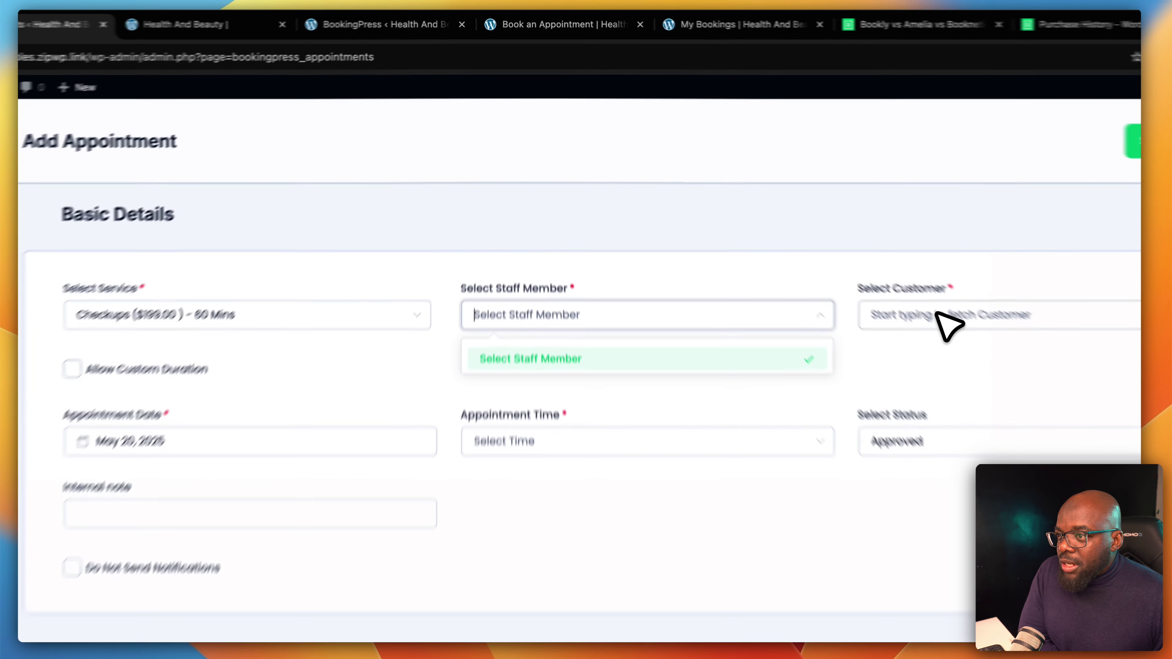
pyautogui.click(848, 247)
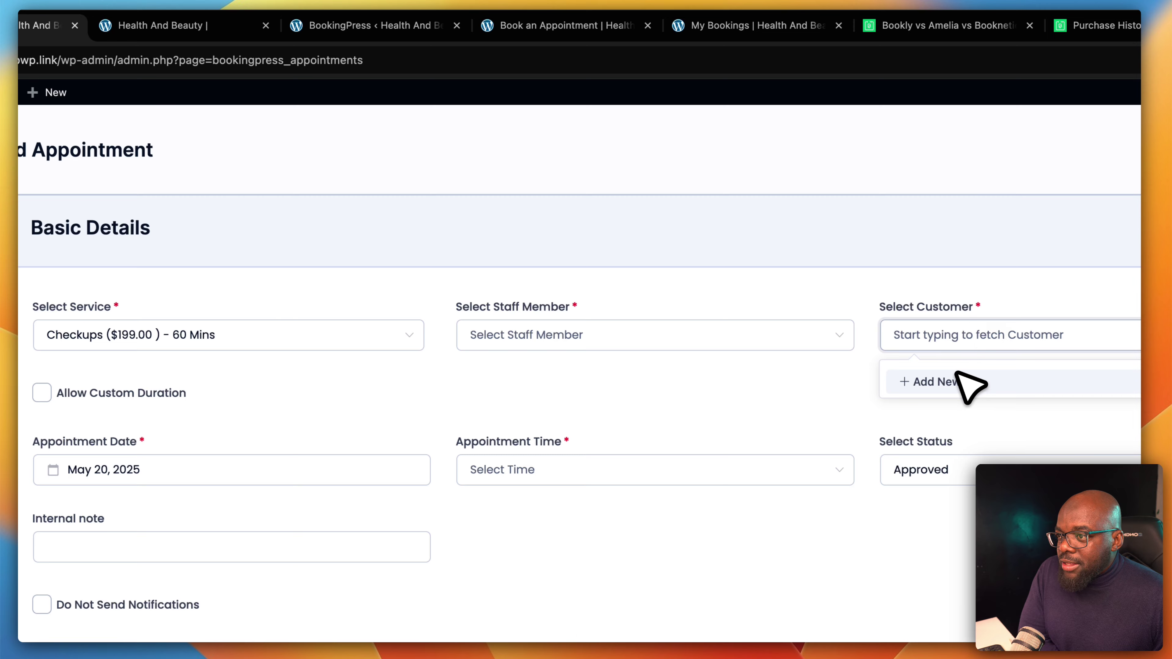
pyautogui.click(819, 269)
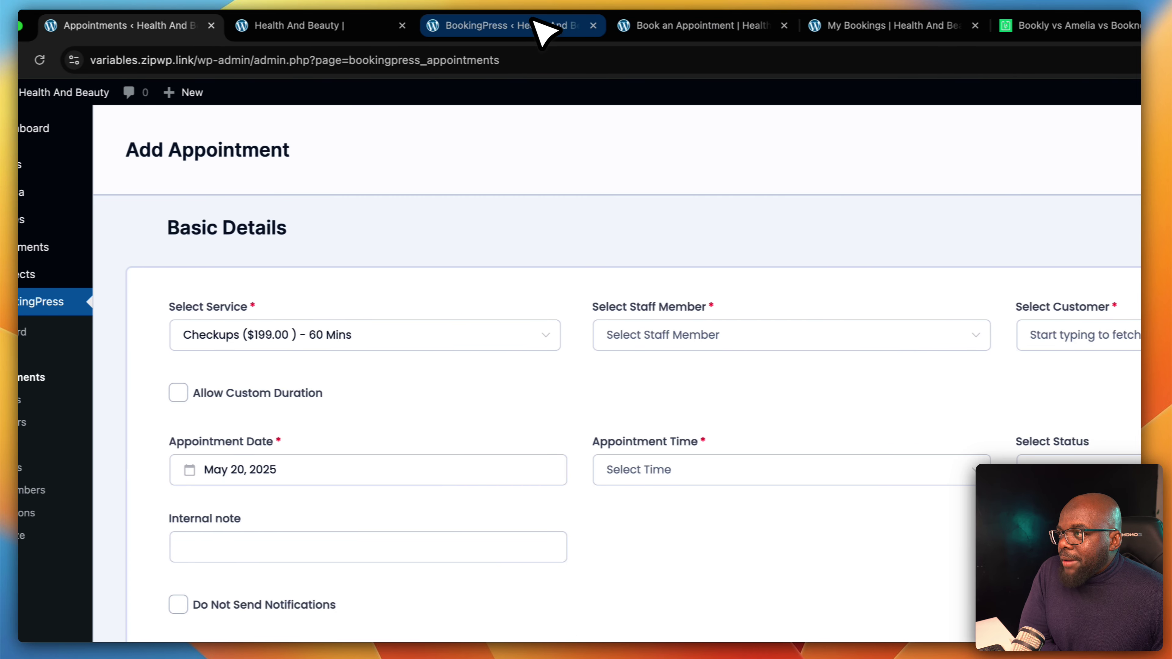
# Pick Checkups on the front-end booking page, select its URL, and open a Chrome incognito window
pyautogui.click(535, 28)
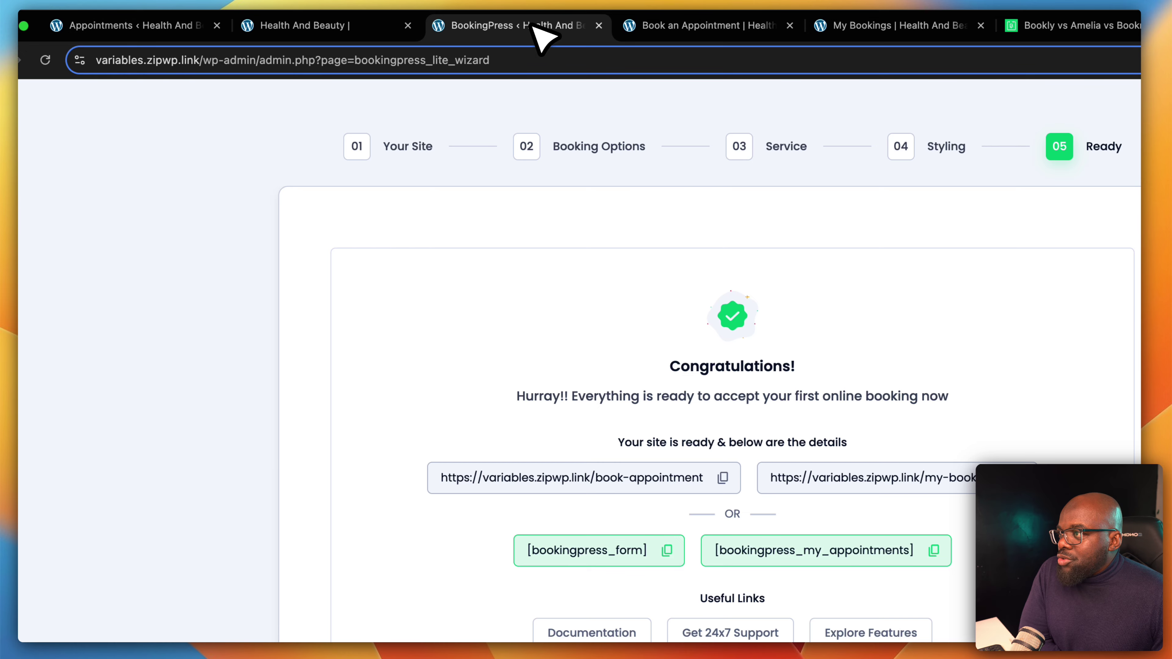
pyautogui.click(704, 23)
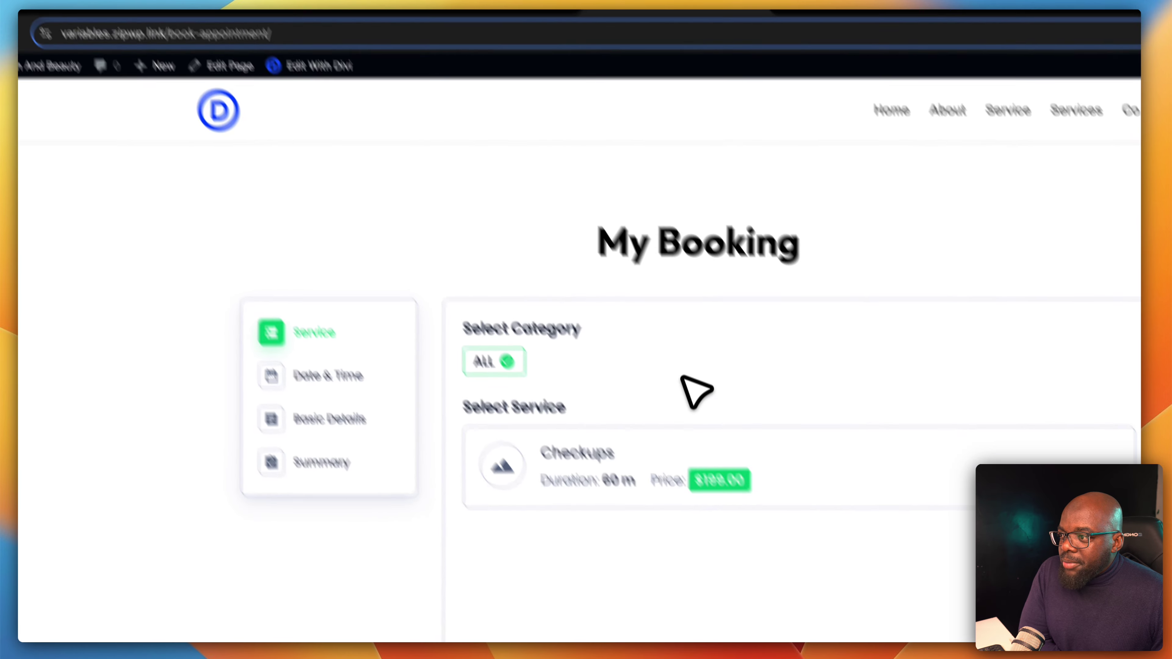
pyautogui.click(879, 490)
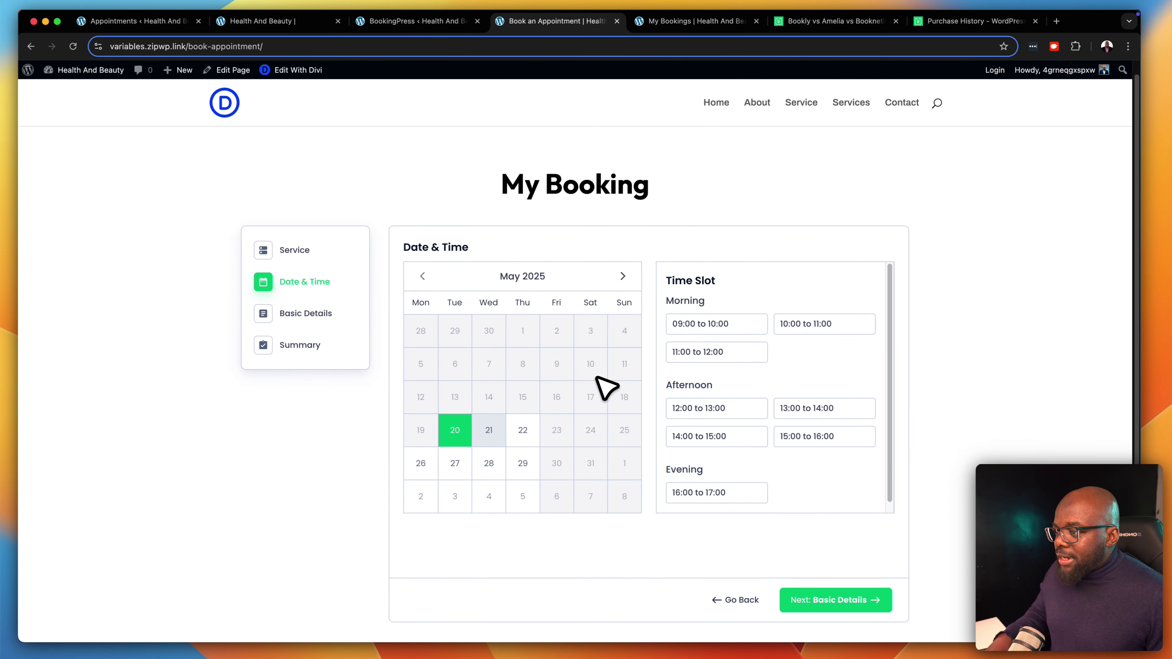
pyautogui.scroll(-2, 607, 388)
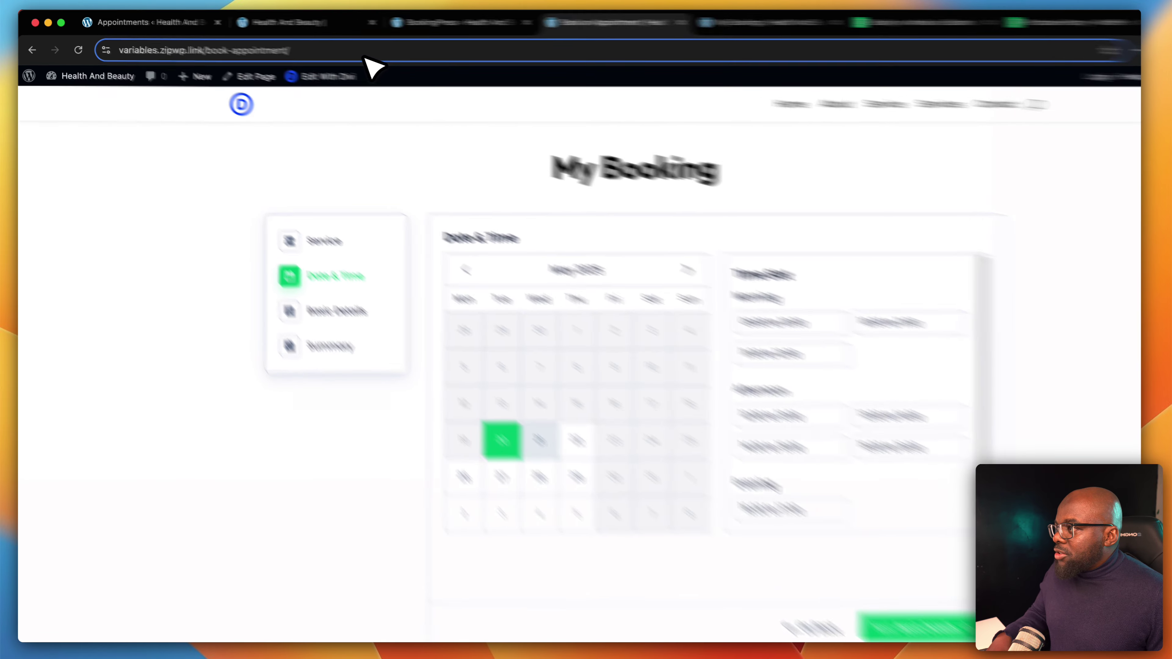
pyautogui.click(330, 50)
pyautogui.press('super+c')
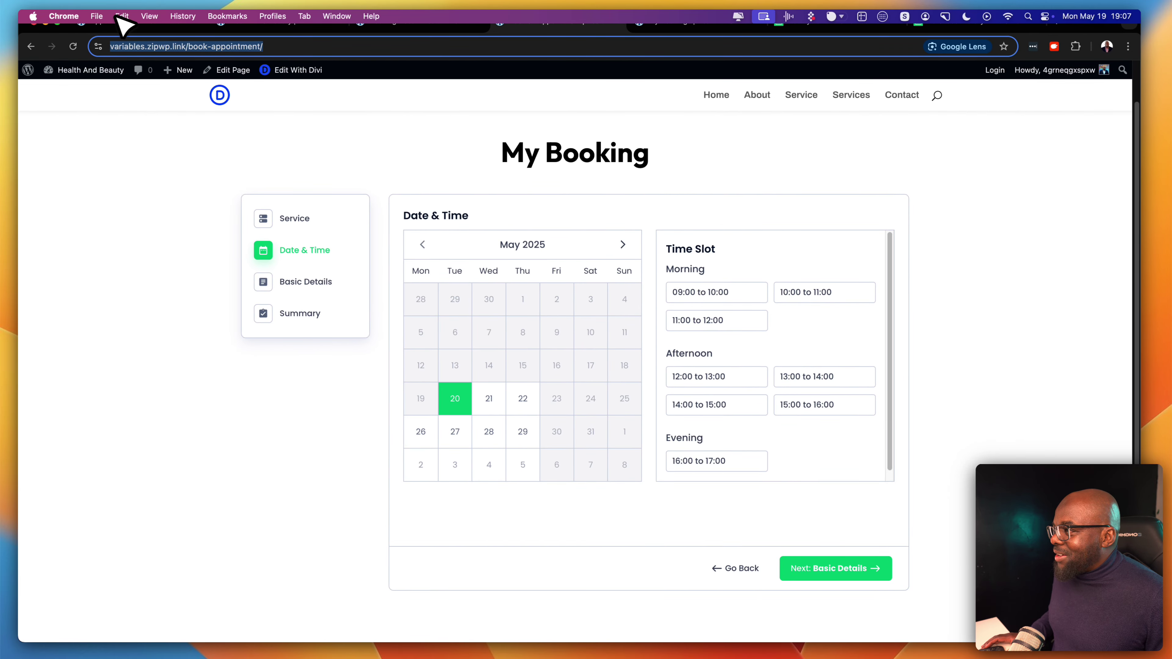
pyautogui.click(97, 16)
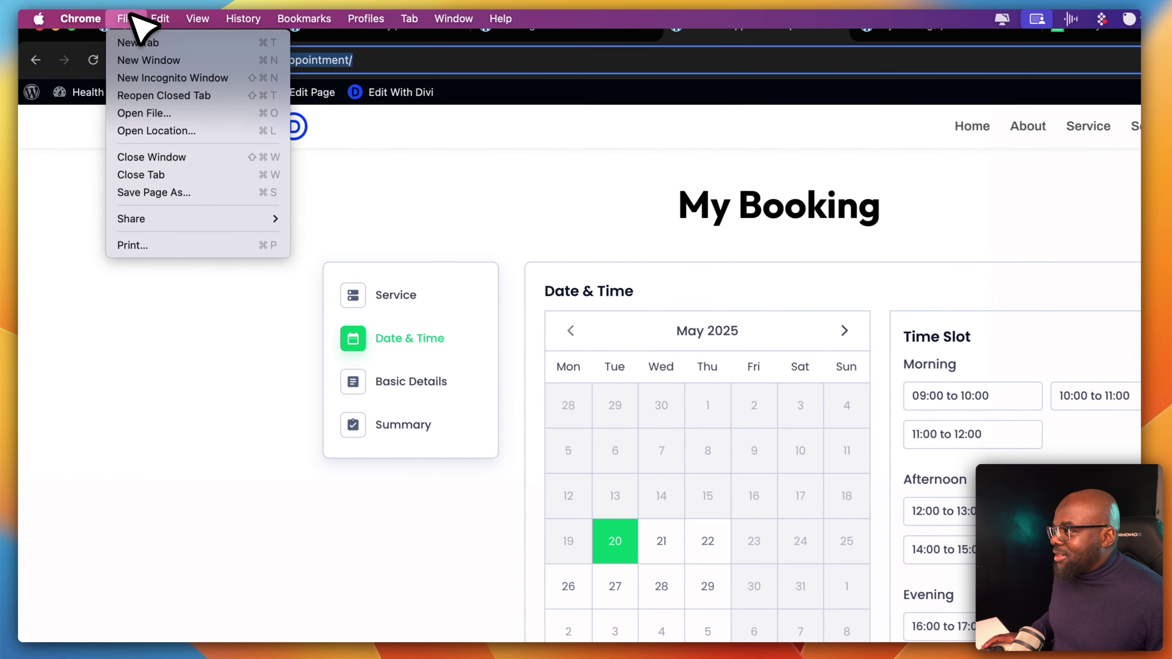
pyautogui.click(189, 78)
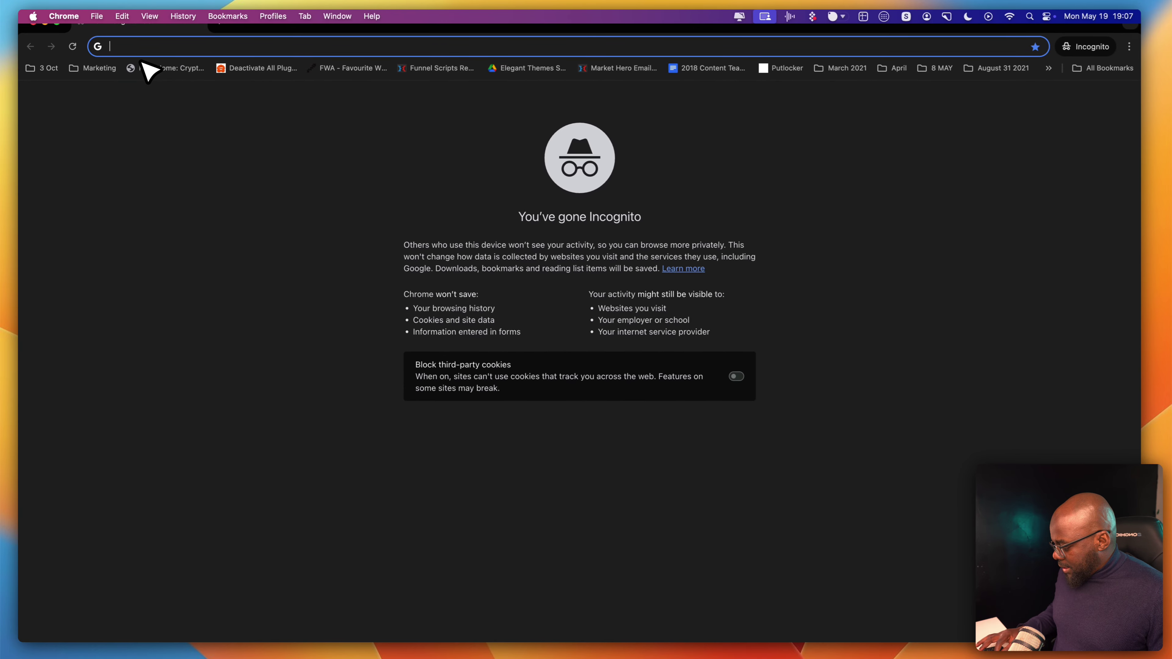
# Load the booking page logged out, showing 'No categories and services added!', then browse the homepage
pyautogui.press('super+v')
pyautogui.press('Return')
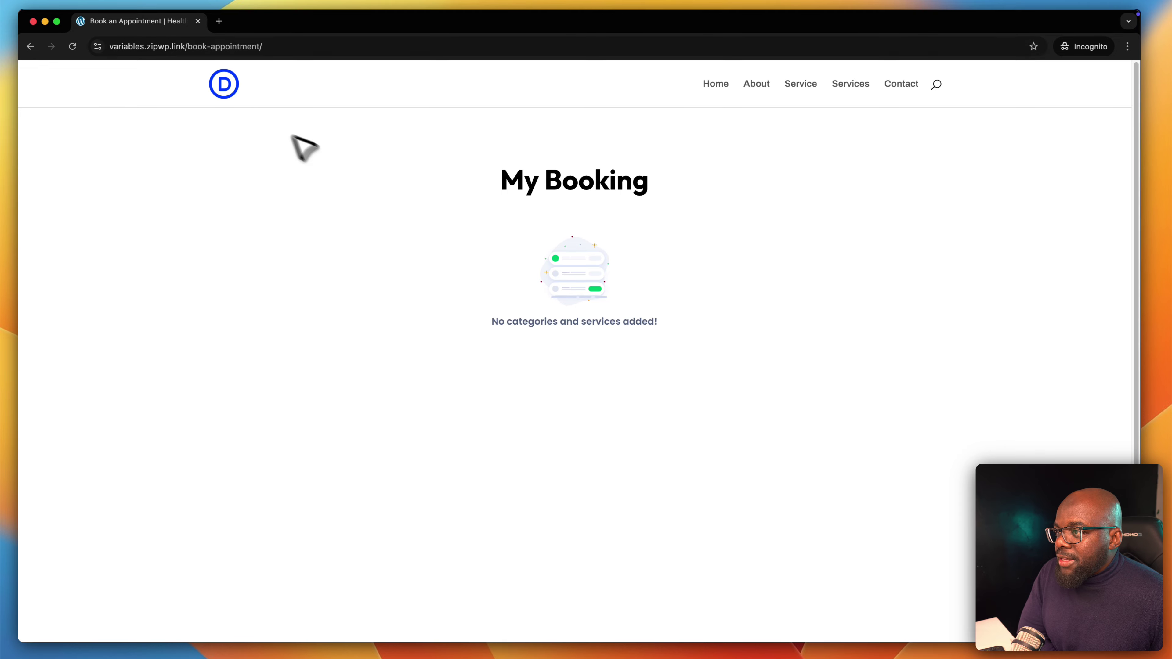
pyautogui.click(201, 47)
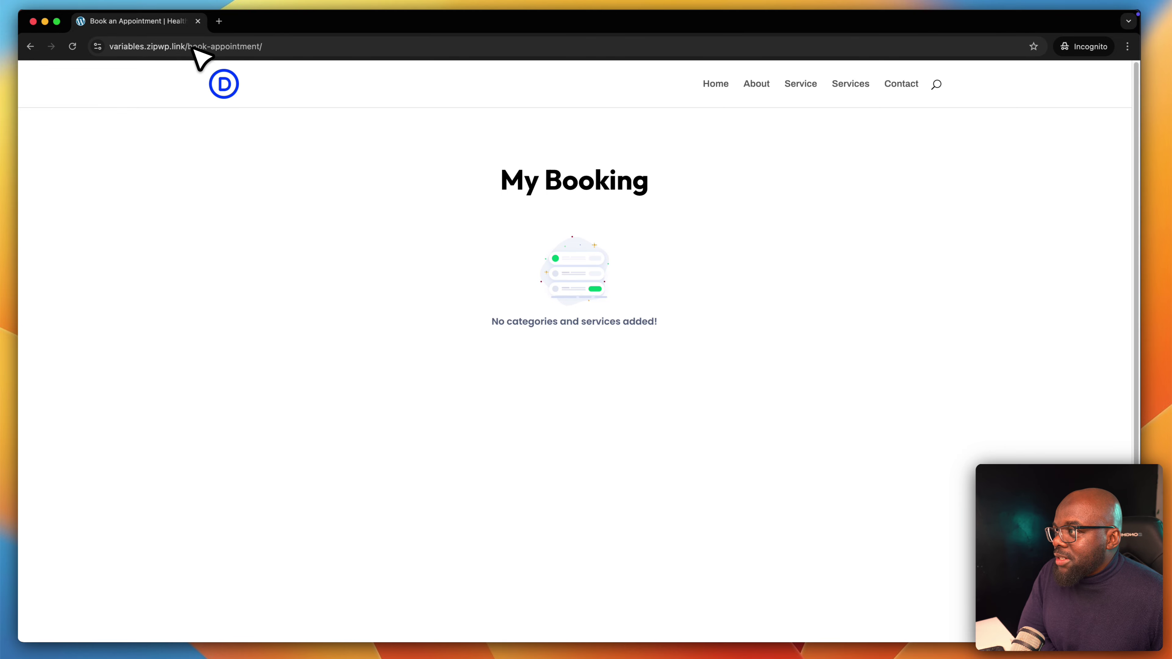
pyautogui.moveTo(214, 46); pyautogui.dragTo(310, 46)
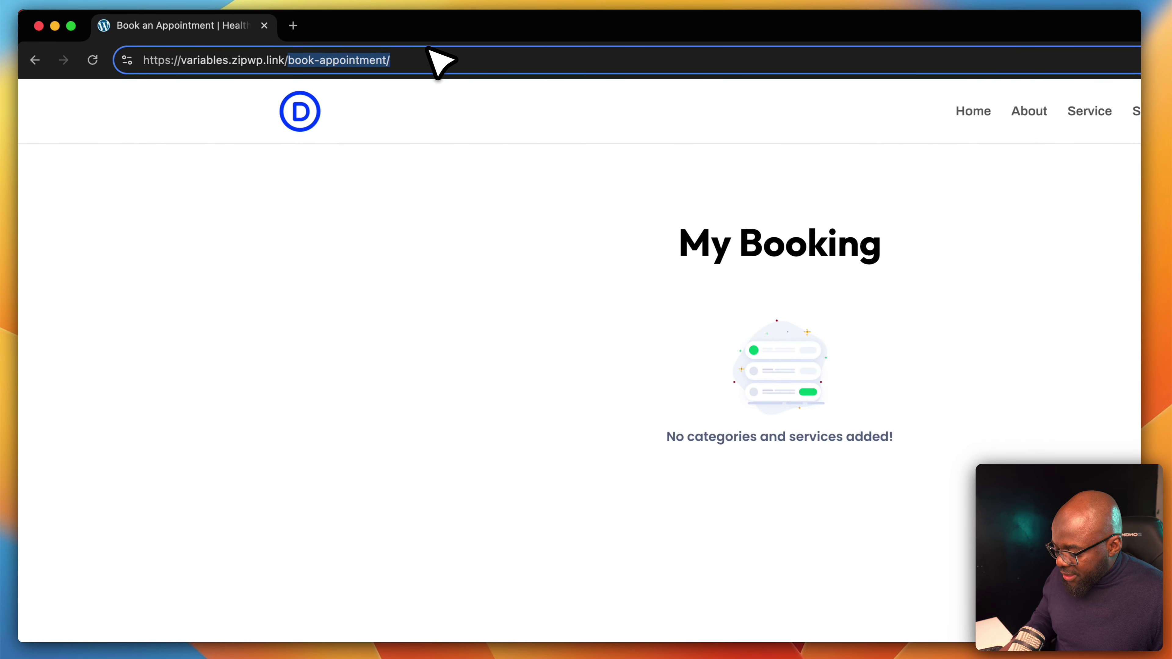
pyautogui.press('BackSpace')
pyautogui.press('Return')
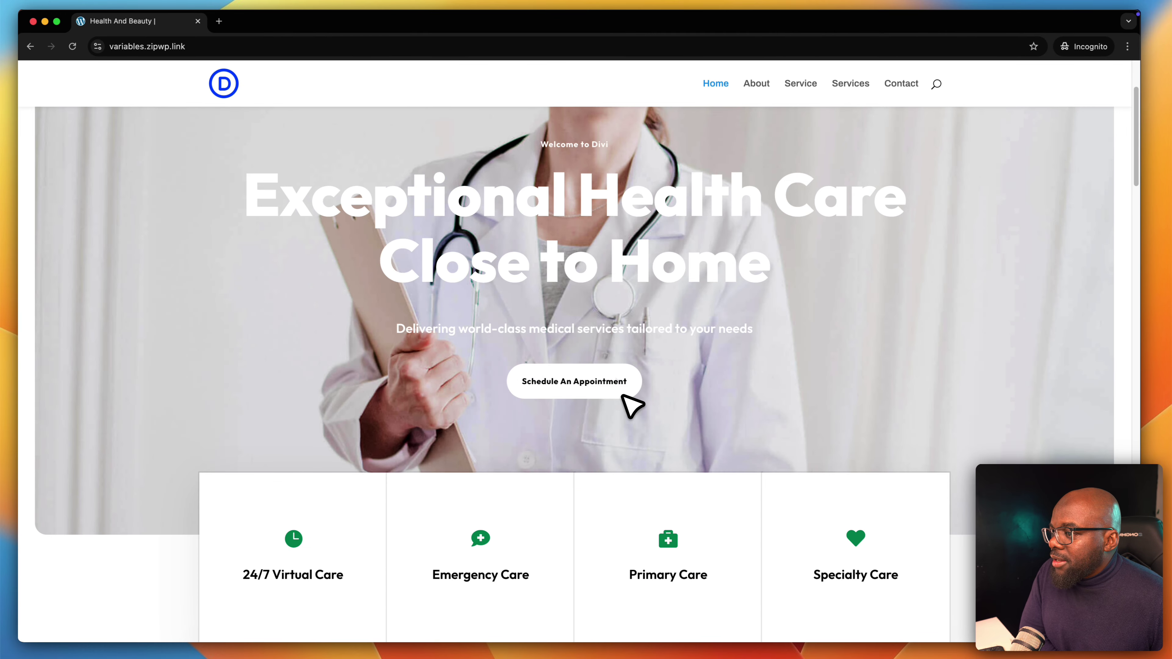
pyautogui.scroll(-15, 850, 401)
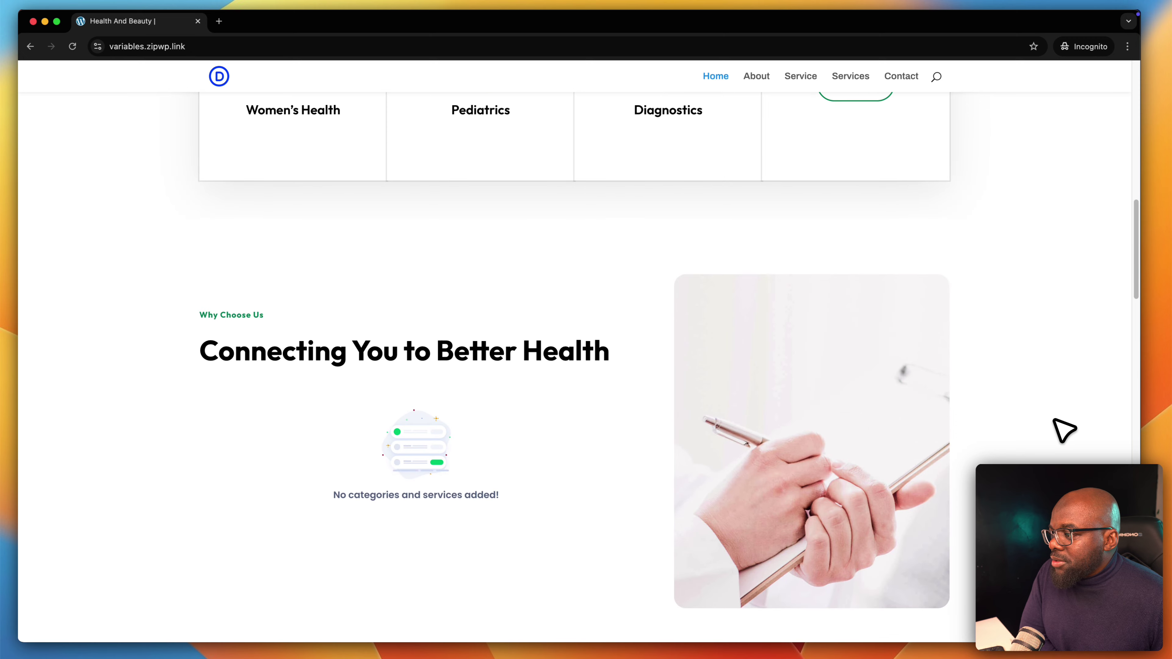
pyautogui.scroll(-2, 1064, 430)
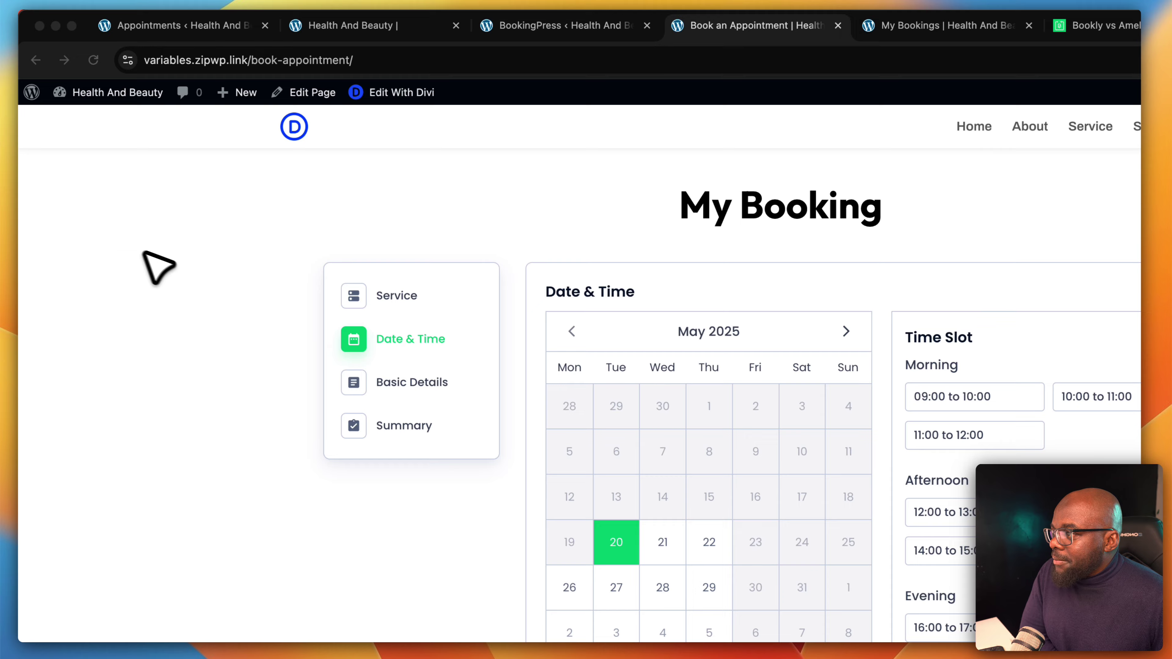
# Back in BookingPress, open Manage Payments and filter the list to Paid status
pyautogui.scroll(3, 157, 268)
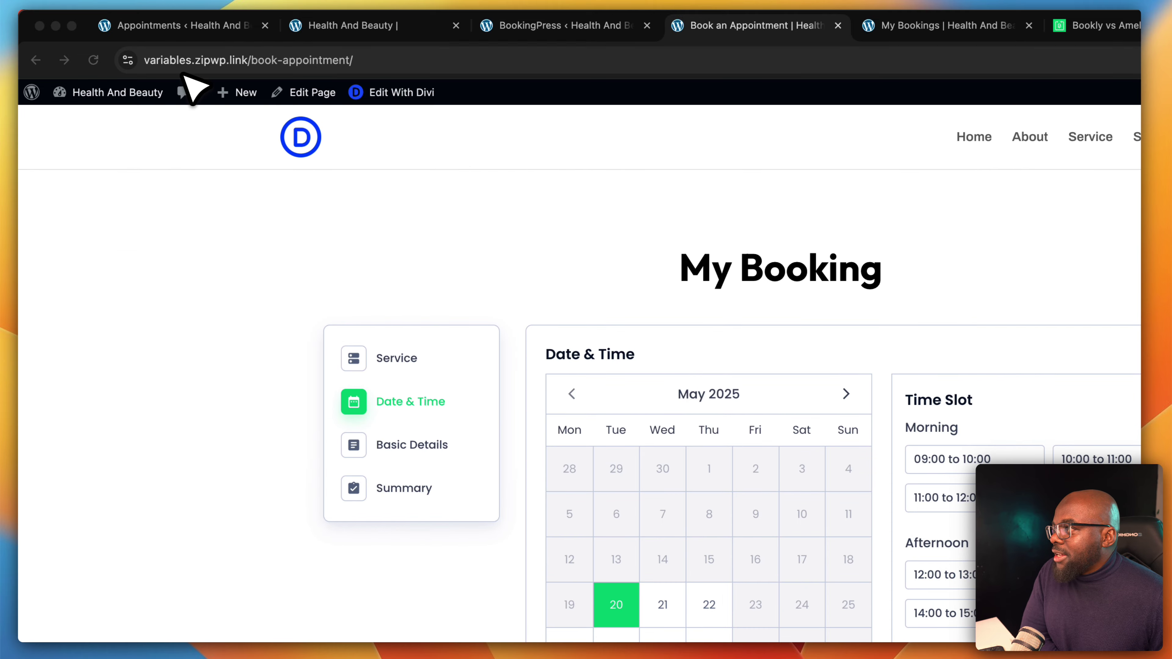
pyautogui.click(185, 28)
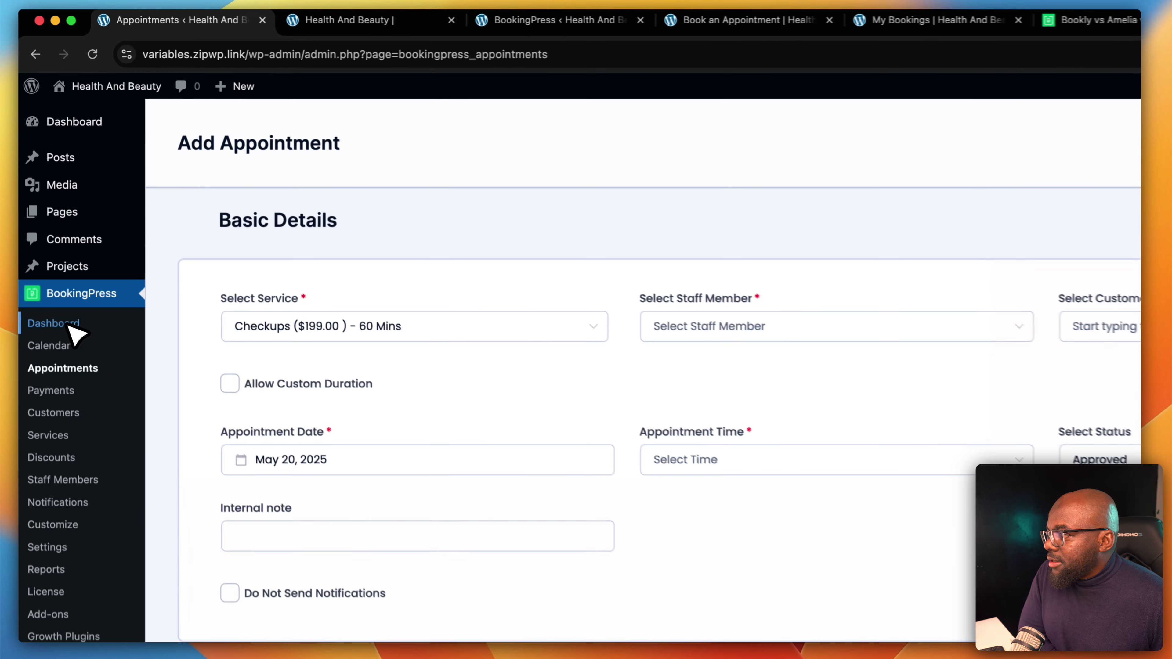
pyautogui.click(55, 245)
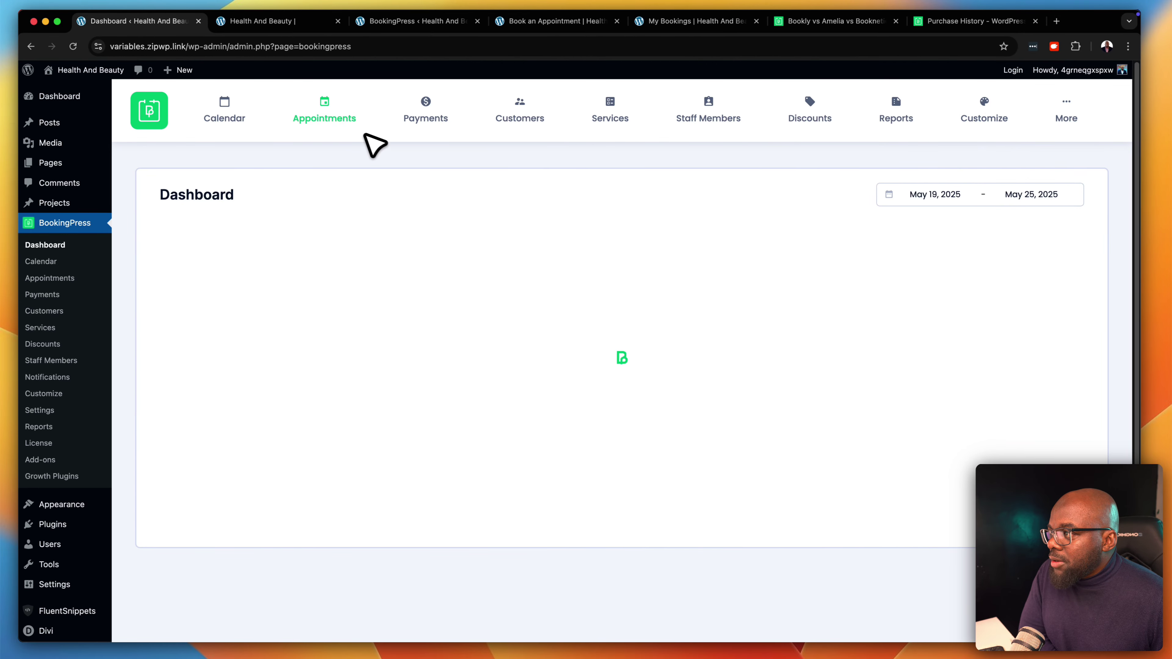
pyautogui.click(439, 121)
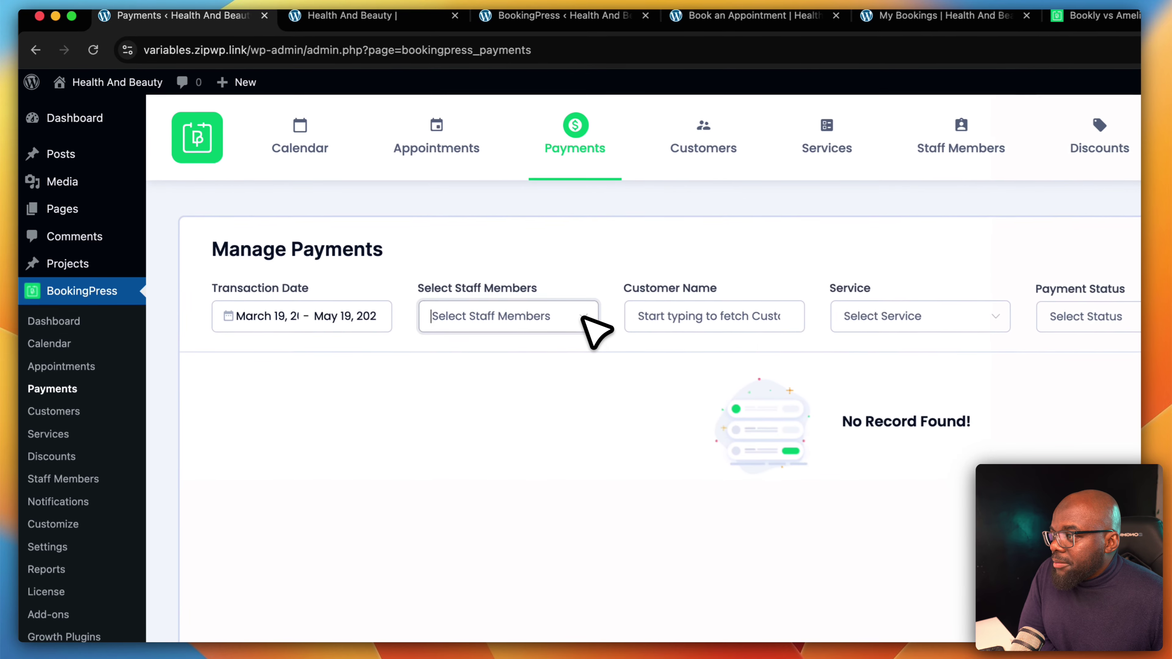
pyautogui.click(429, 242)
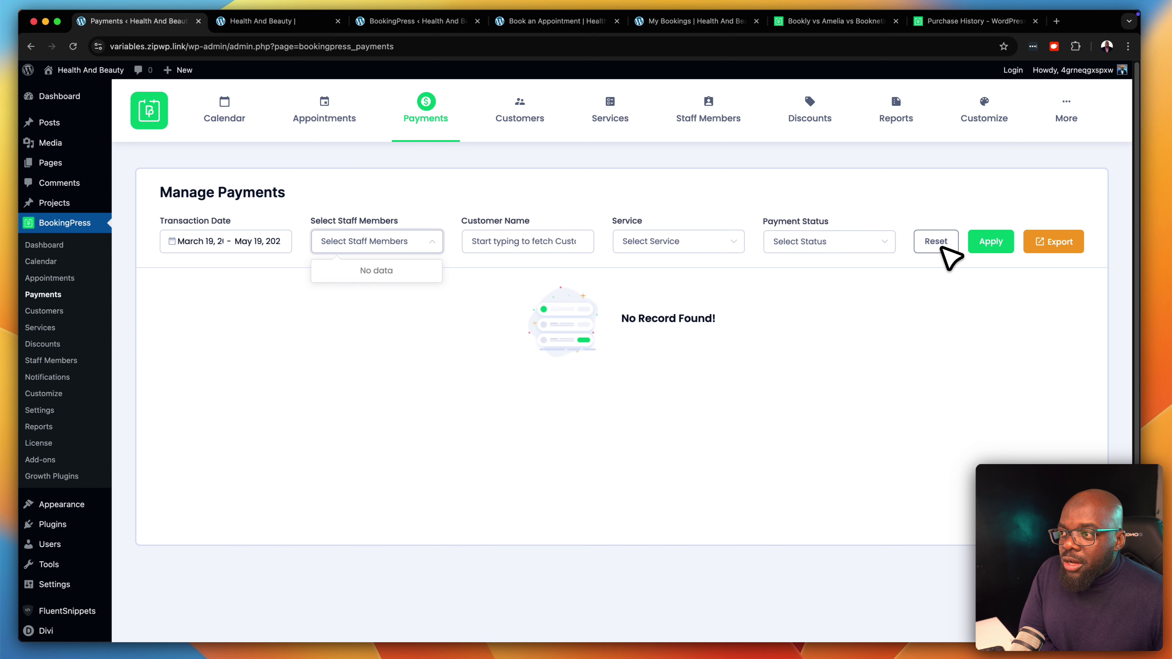
pyautogui.click(837, 248)
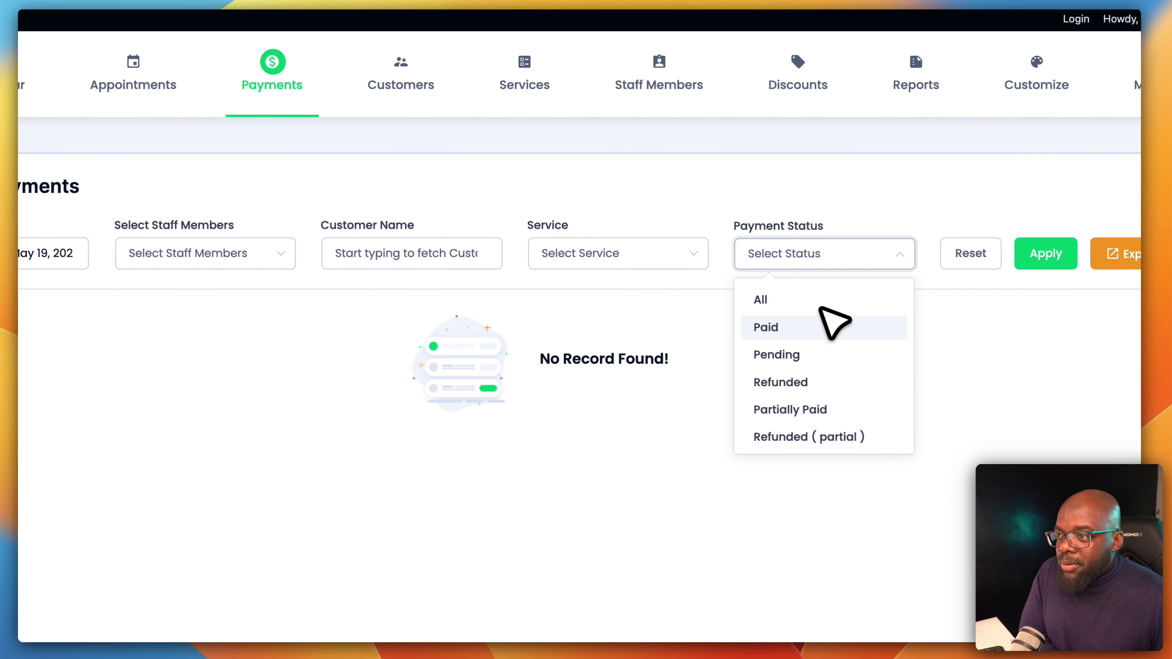
pyautogui.click(832, 334)
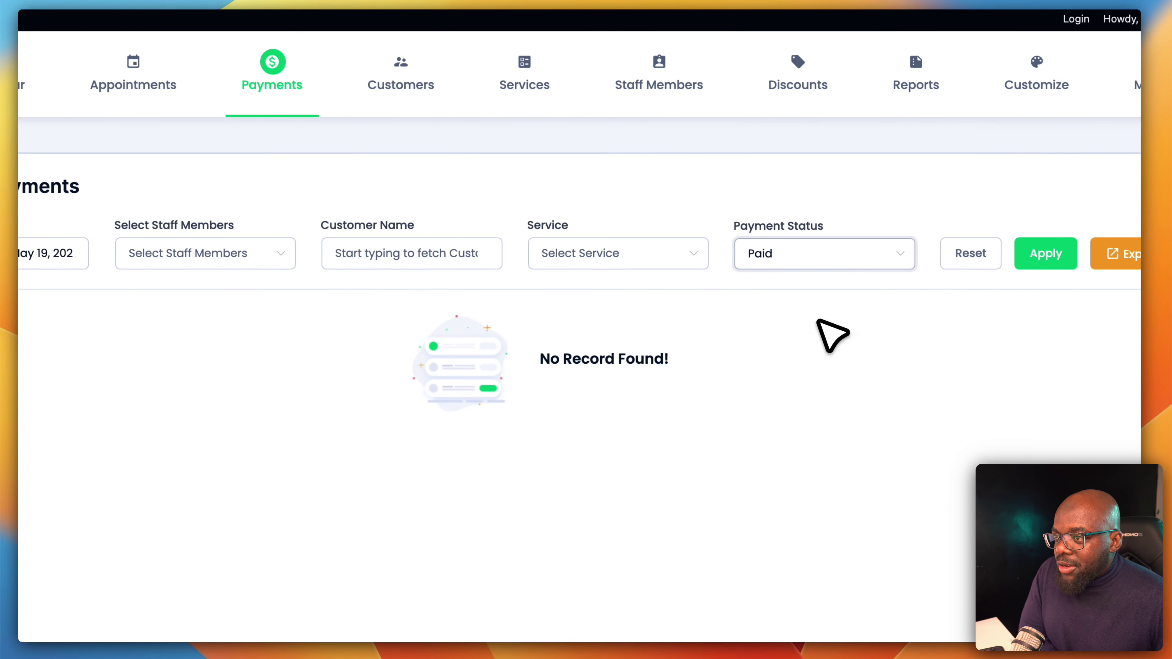
pyautogui.click(1030, 259)
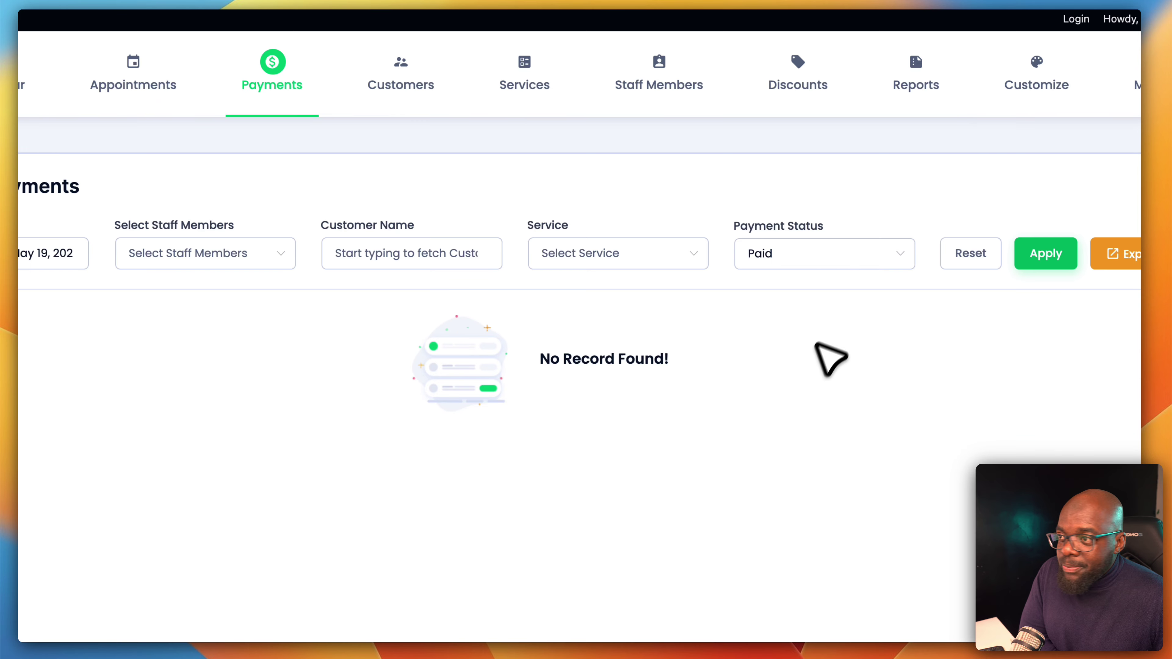
# Change the filter to Refunded payments dated March 1 to April 30 and apply it
pyautogui.click(854, 258)
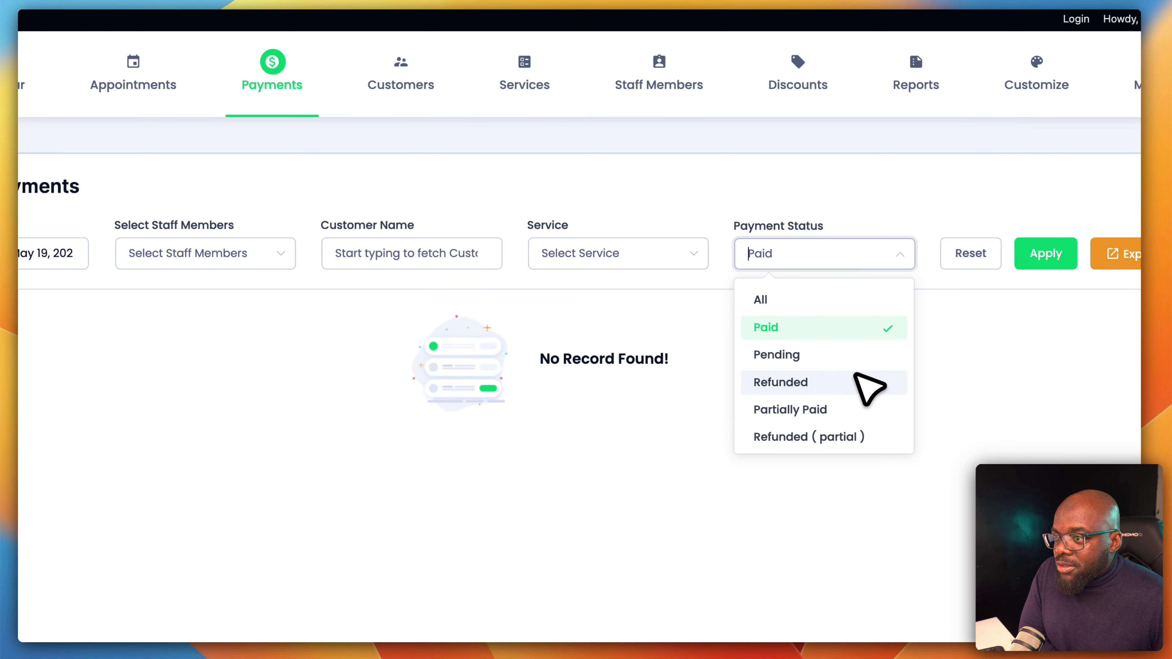
pyautogui.click(863, 385)
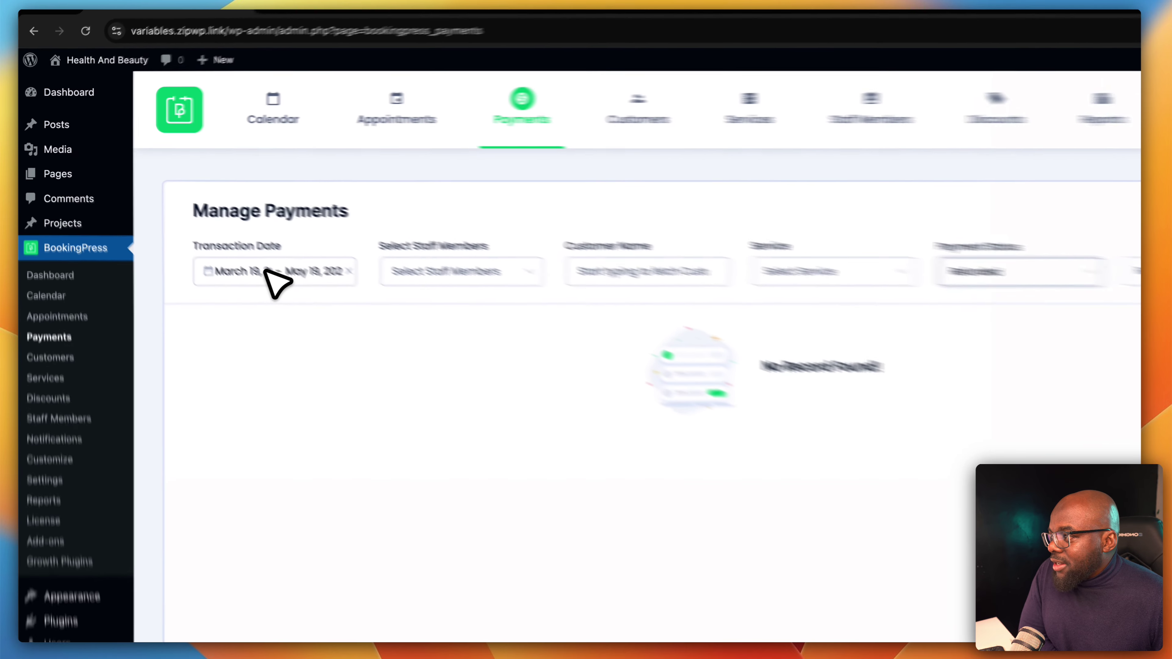
pyautogui.click(225, 241)
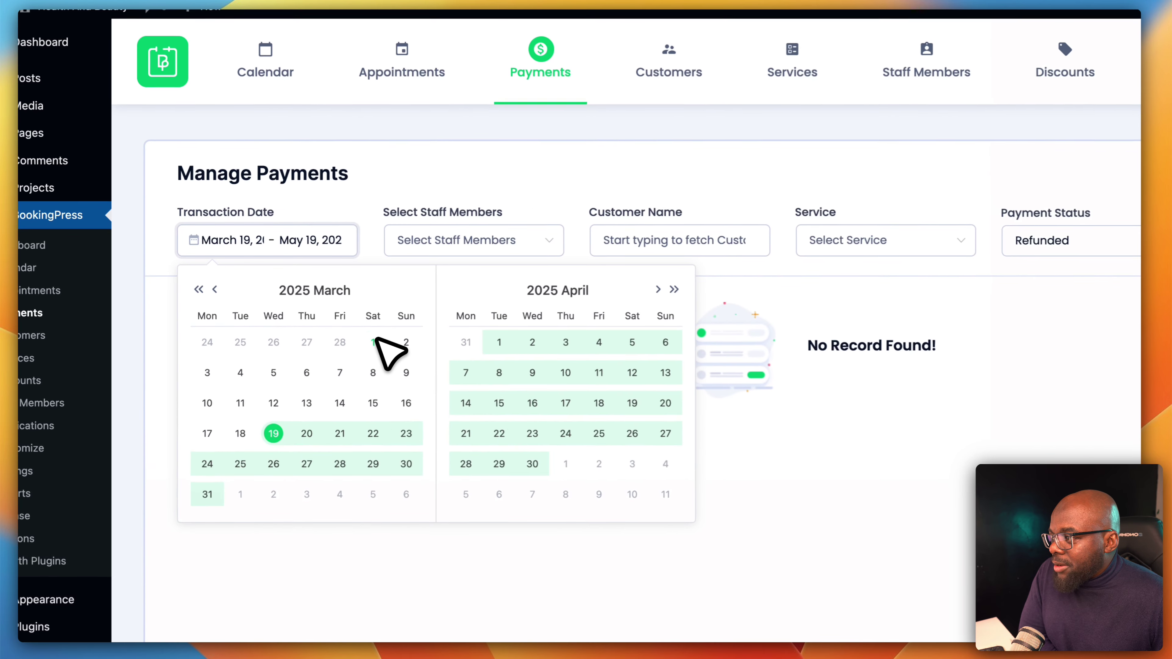
pyautogui.click(303, 316)
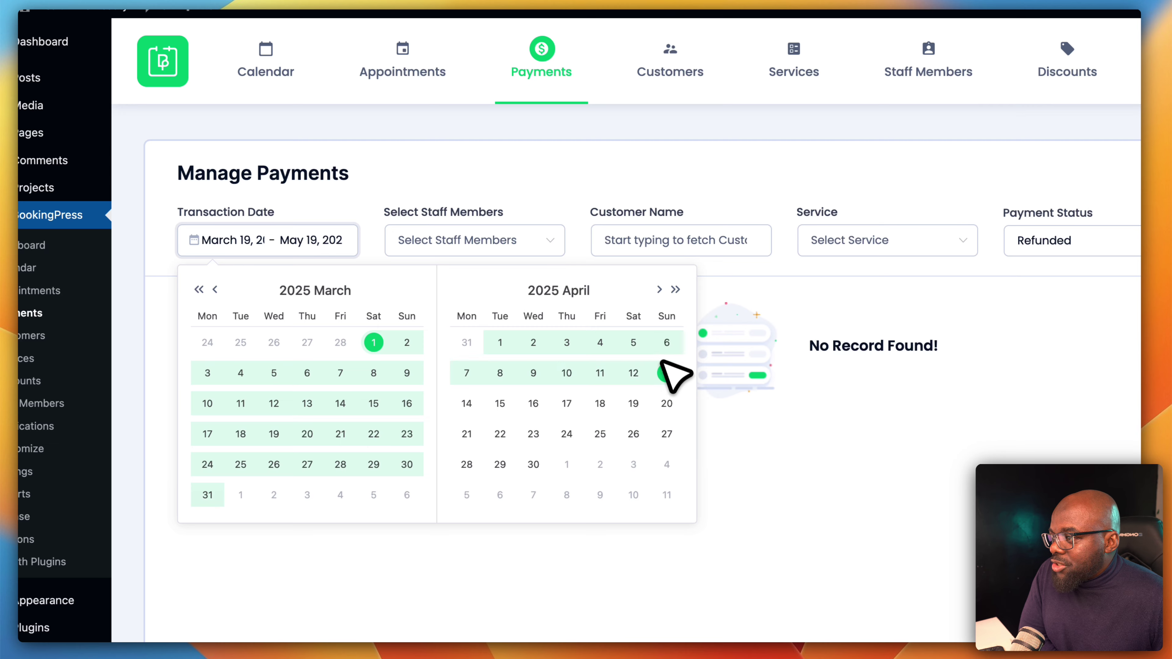
pyautogui.click(519, 459)
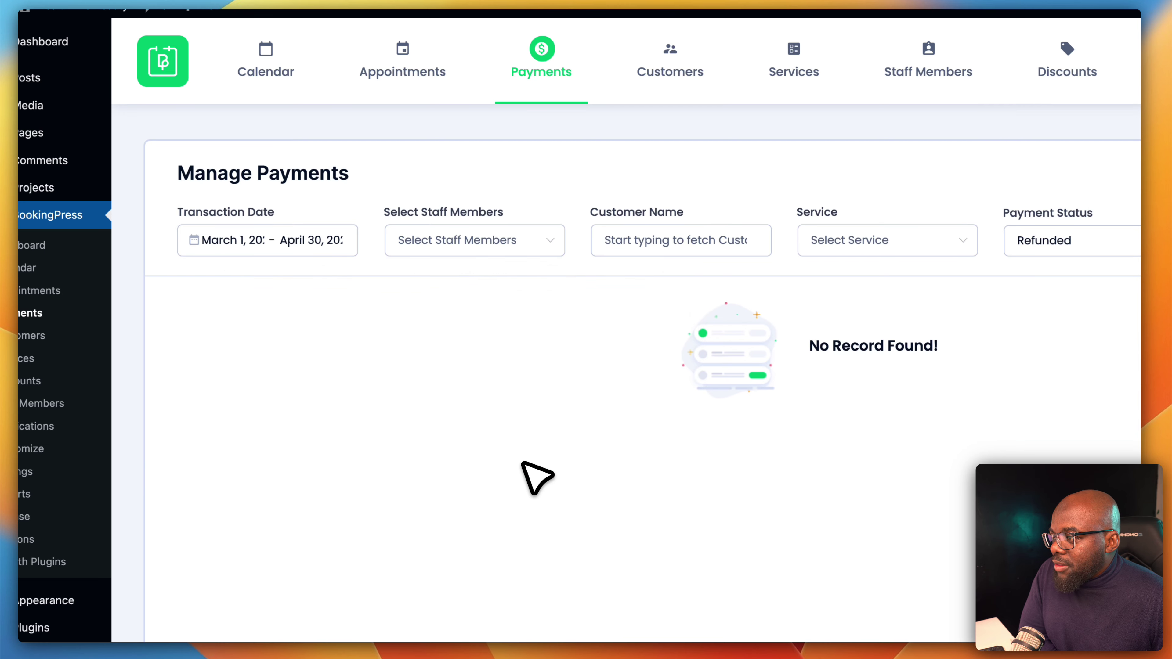
pyautogui.click(1056, 277)
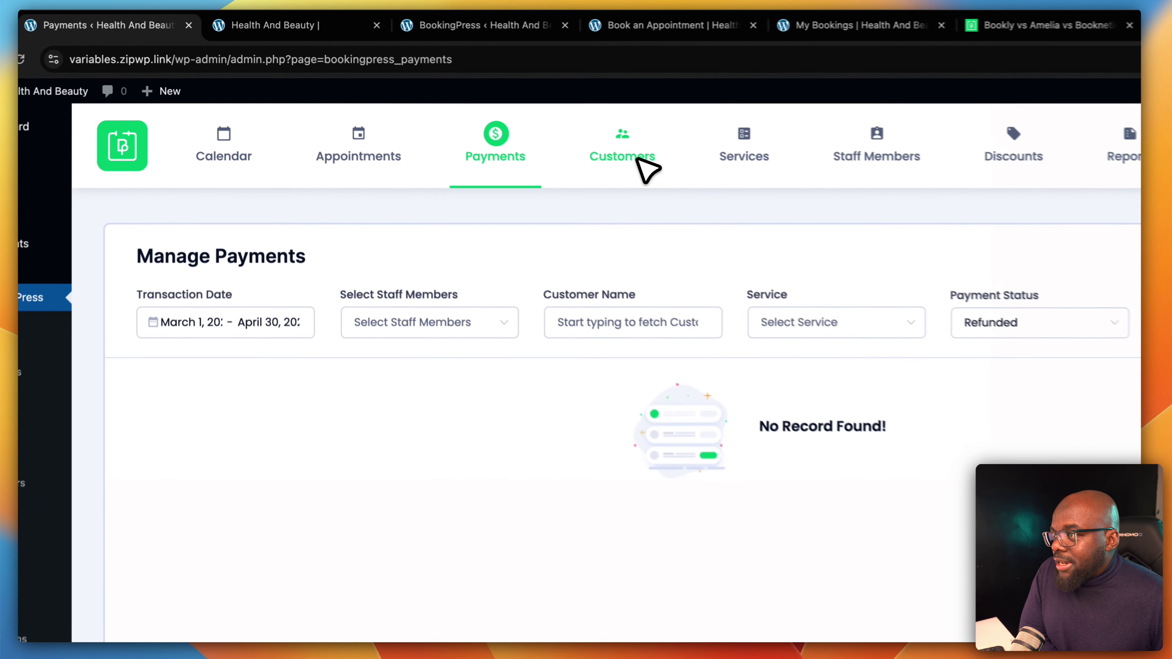
# Go through Customers to Manage Services and check the Service Category dropdown for Checkups
pyautogui.click(525, 118)
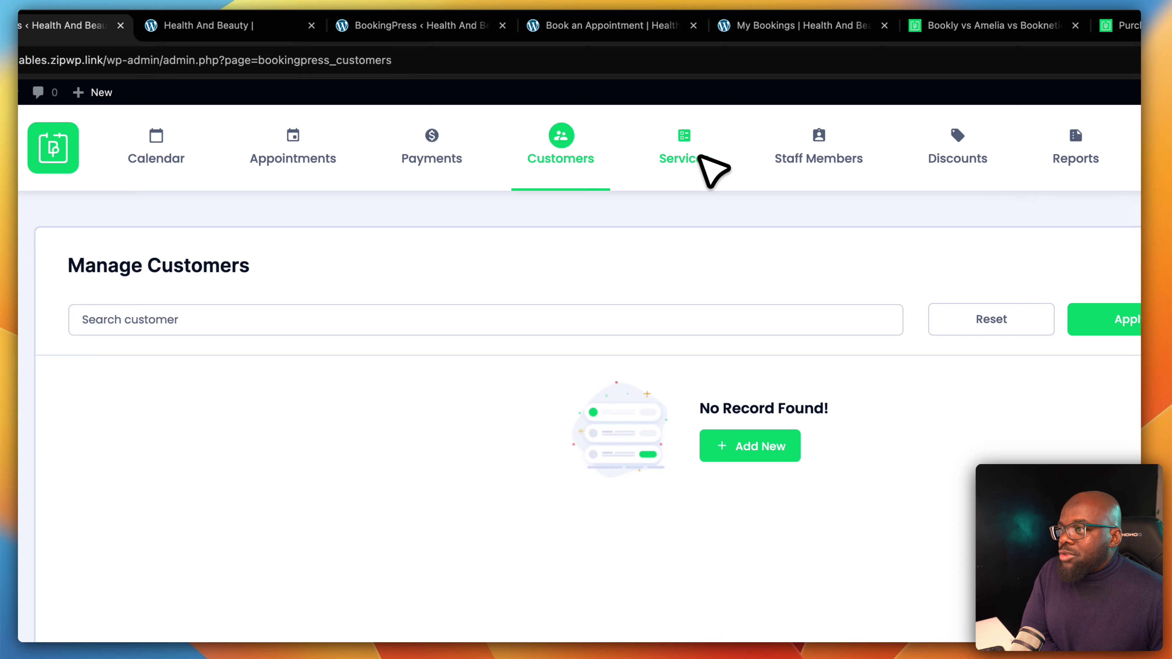
pyautogui.click(701, 158)
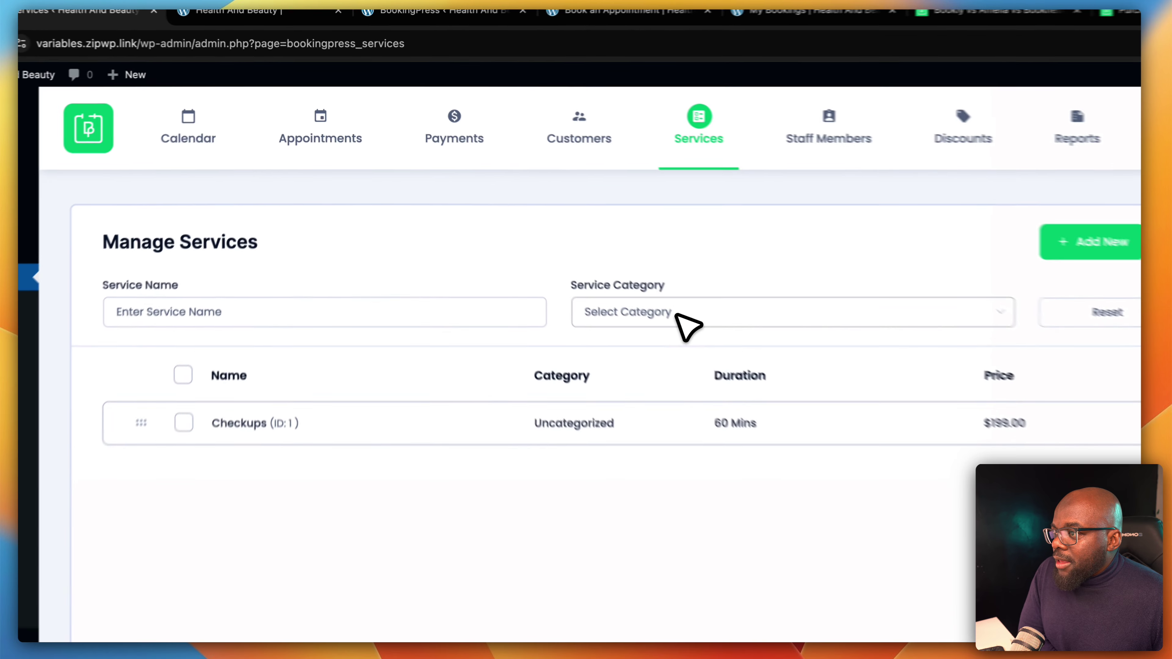
pyautogui.click(595, 252)
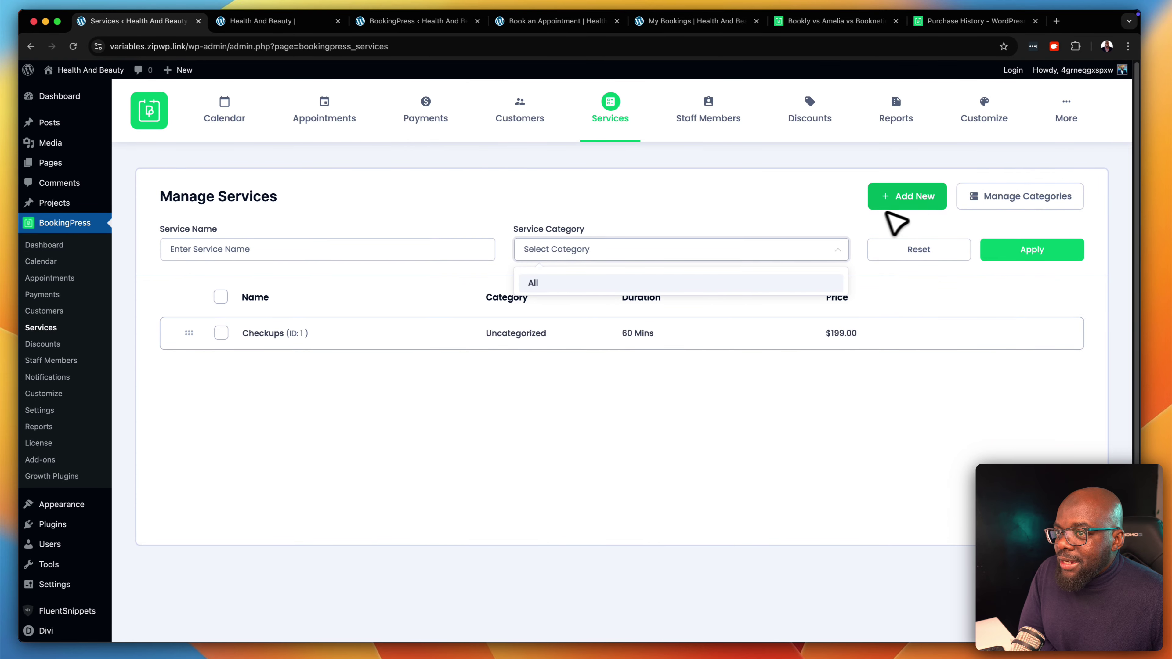
# Add a service category named Health Checks in Manage Categories
pyautogui.click(1027, 198)
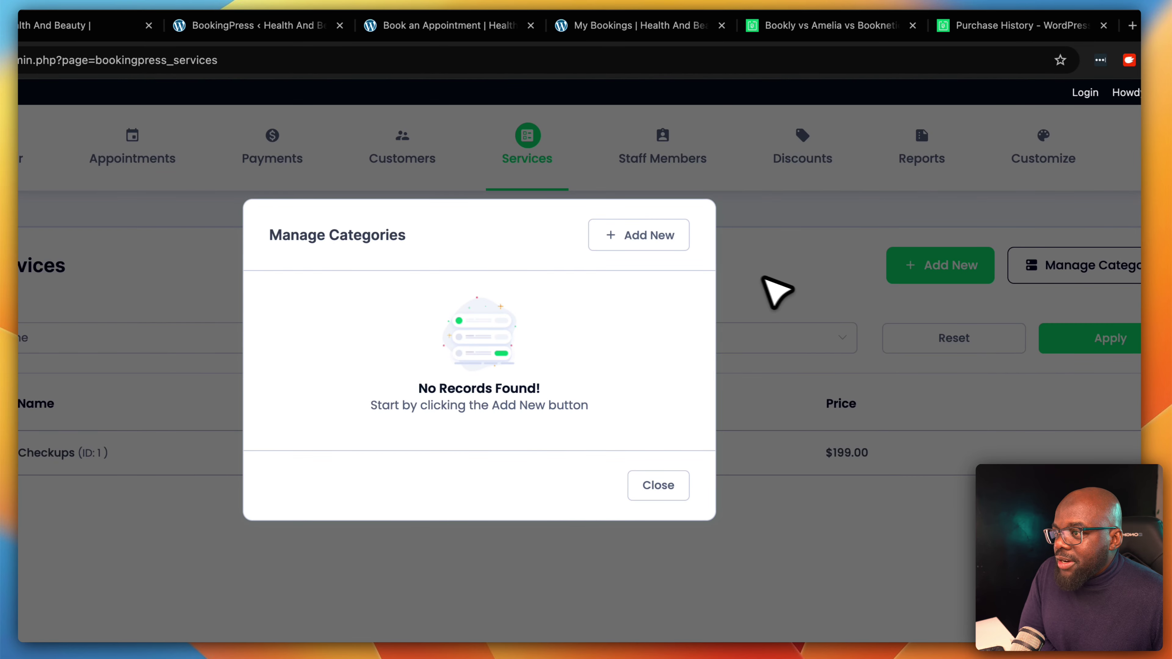
pyautogui.click(659, 236)
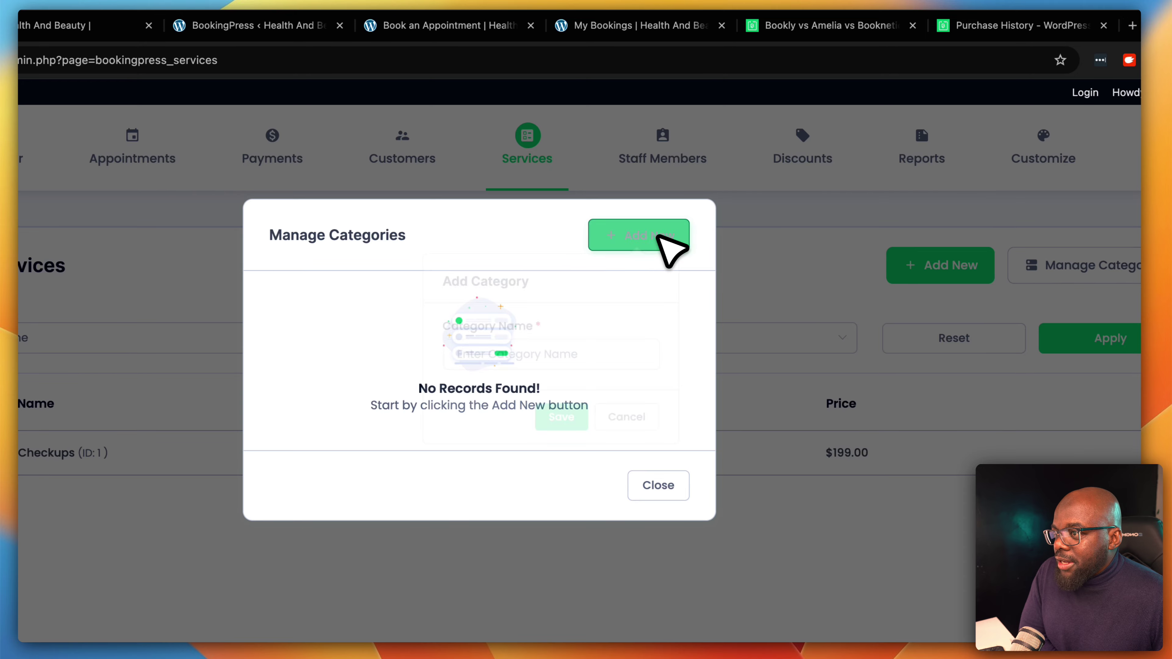
pyautogui.click(599, 367)
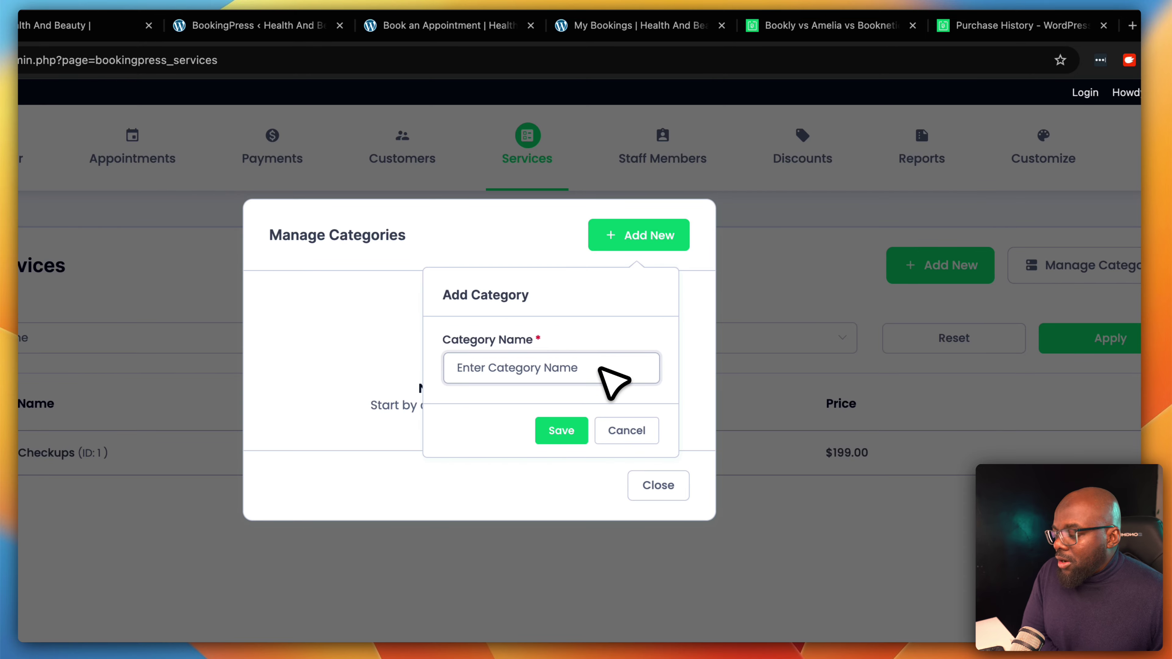
pyautogui.write('Hea')
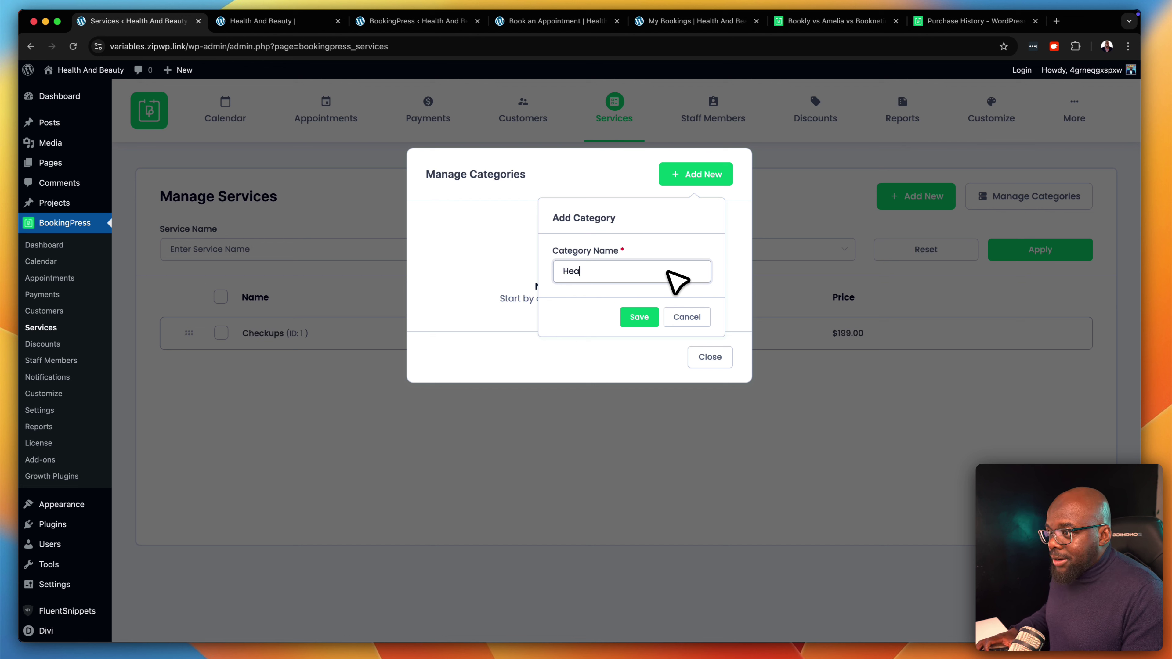
pyautogui.write('lth')
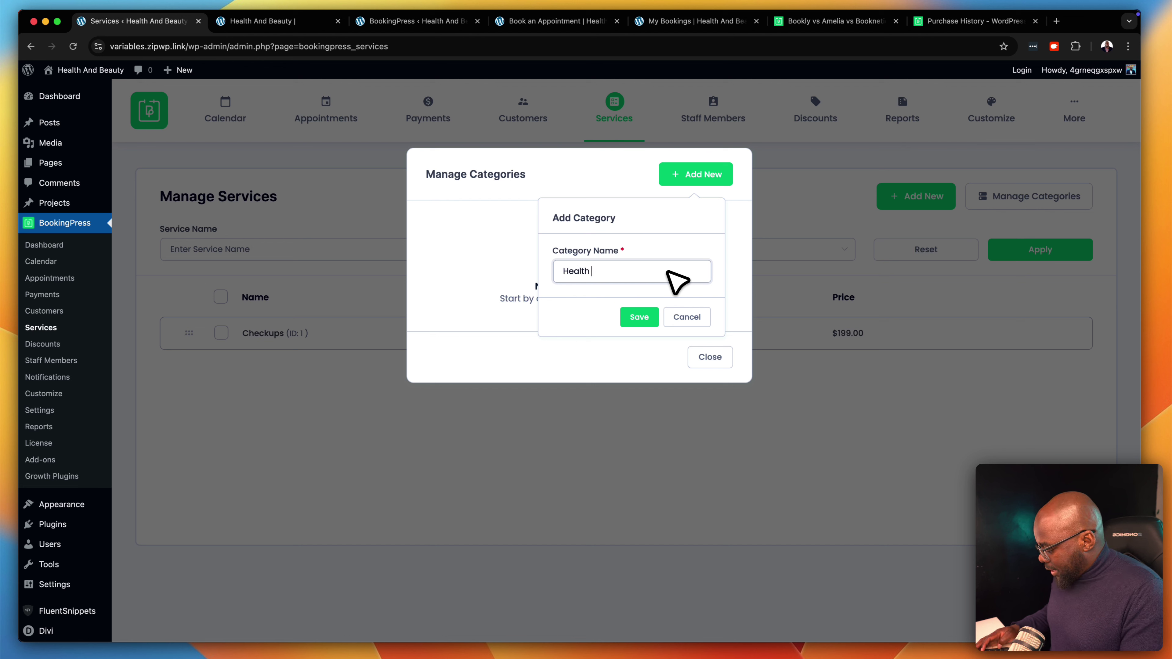
pyautogui.write(' Check')
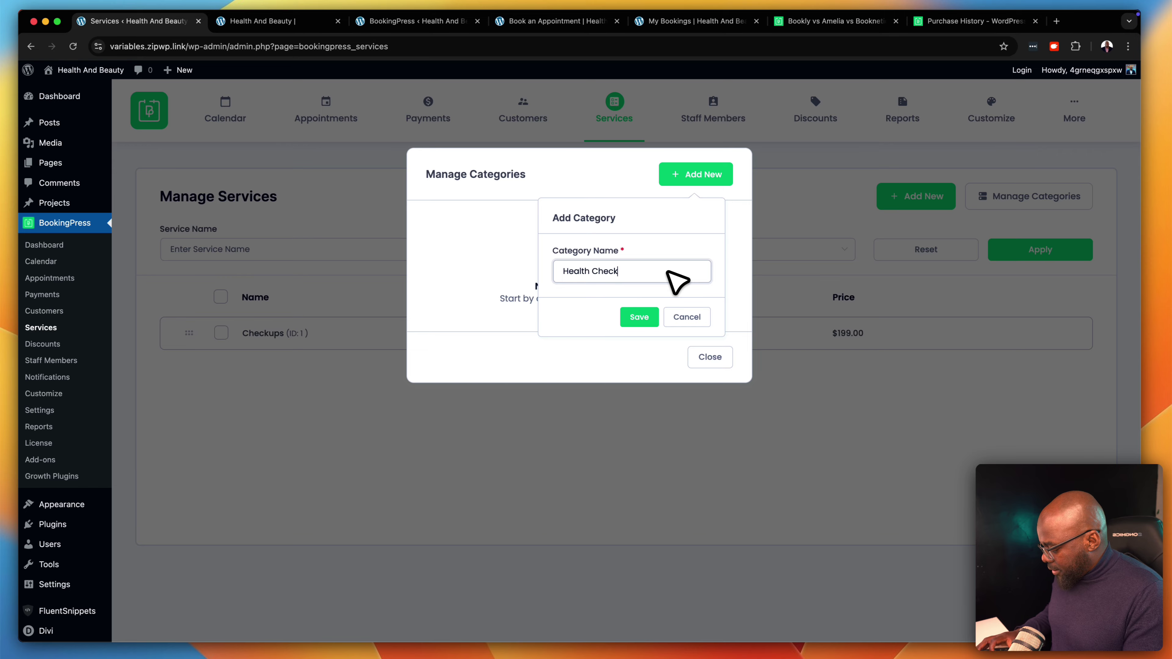
pyautogui.write('s')
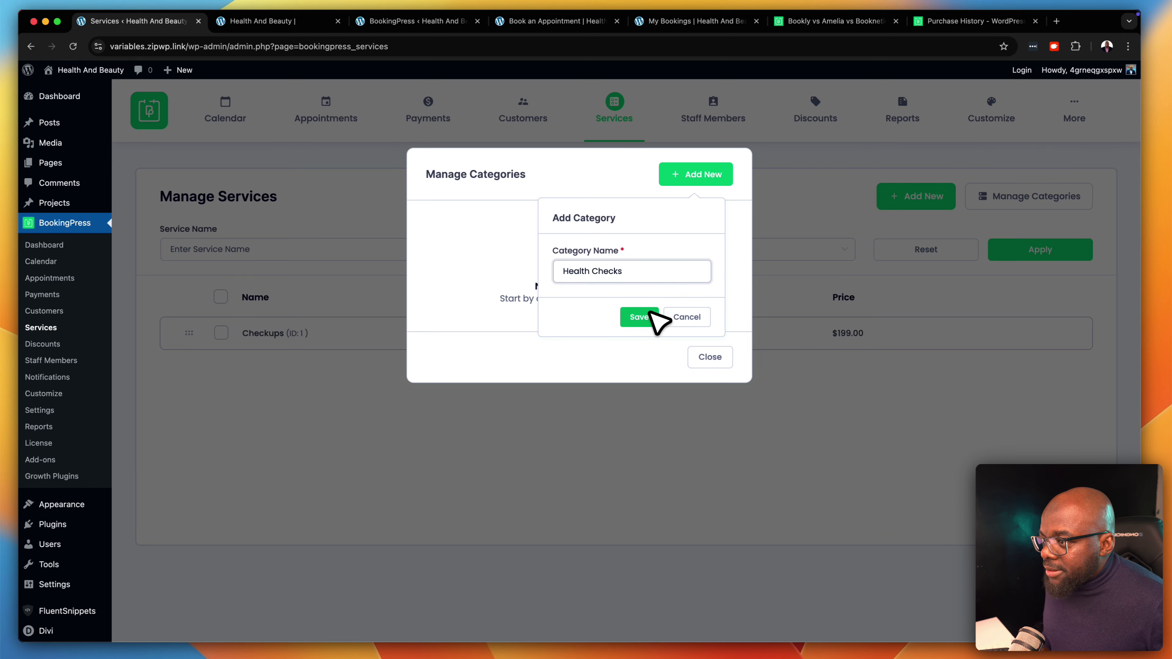
pyautogui.click(647, 316)
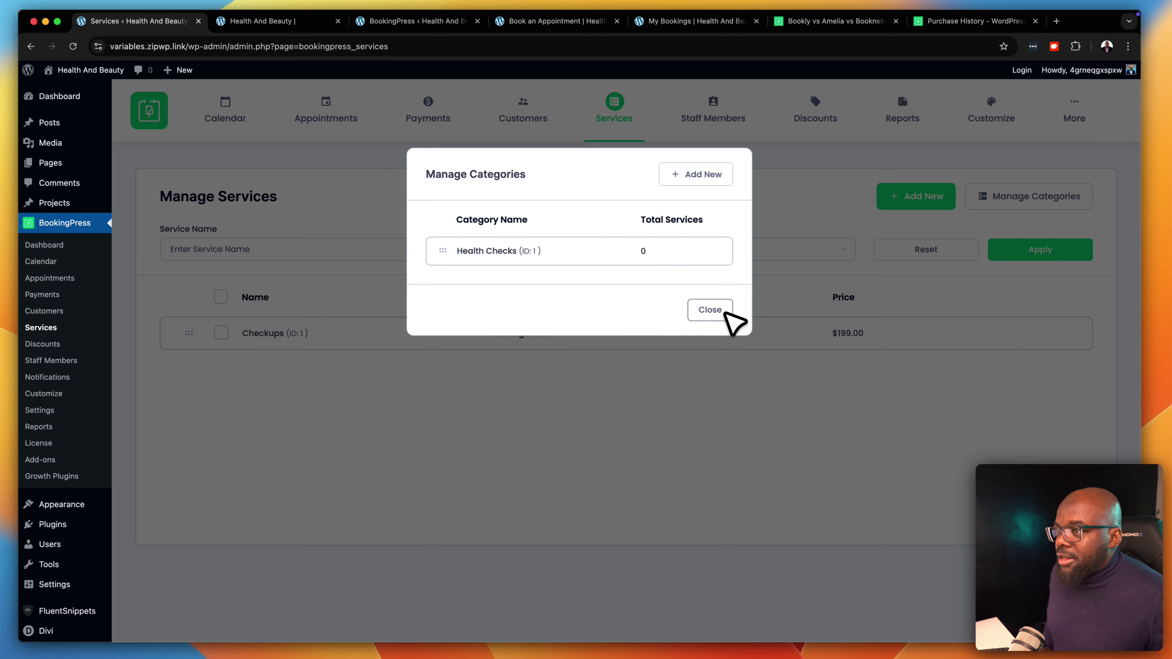
# Add a second category named Fitness Checks and close the category manager
pyautogui.click(698, 175)
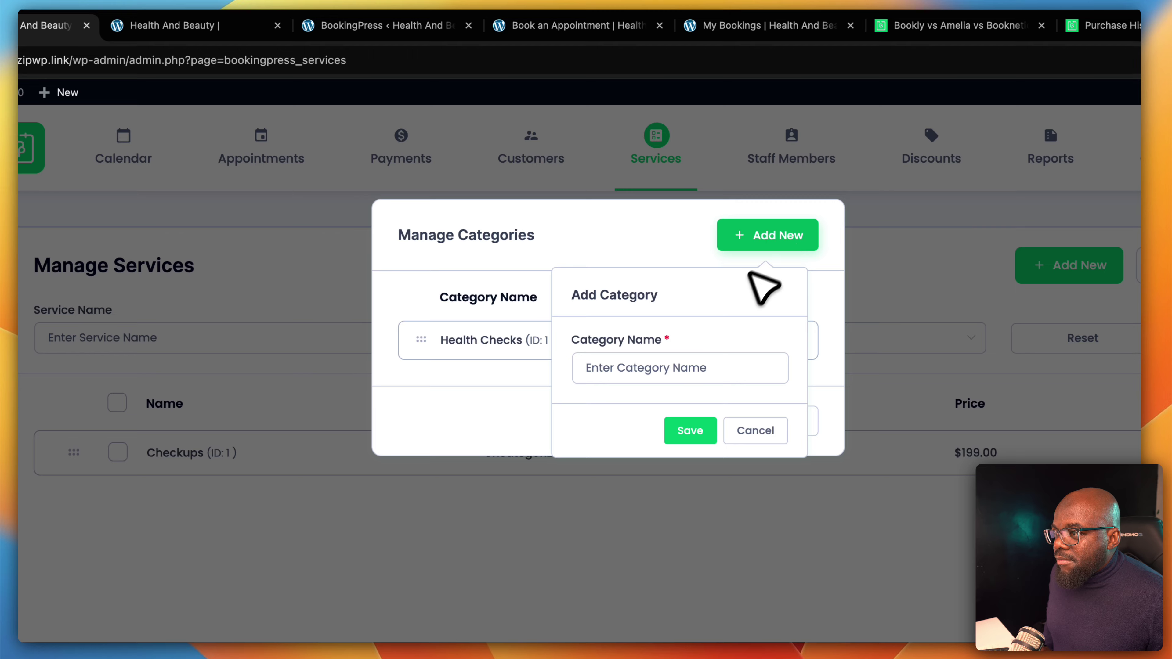
pyautogui.click(695, 375)
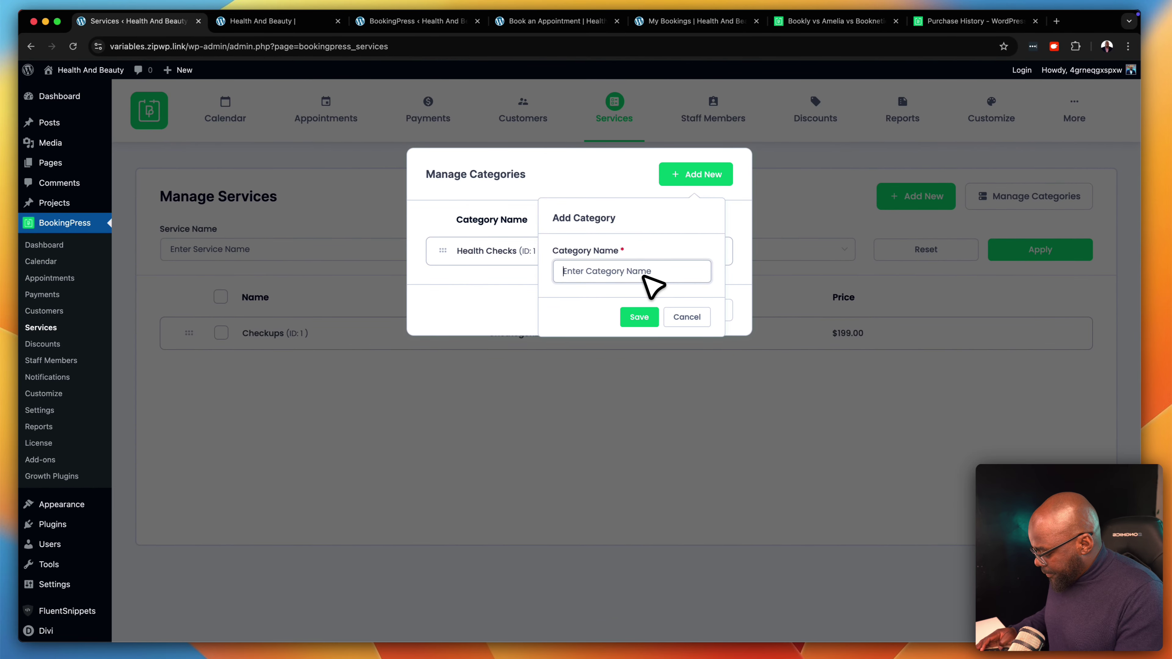
pyautogui.write('Fitness')
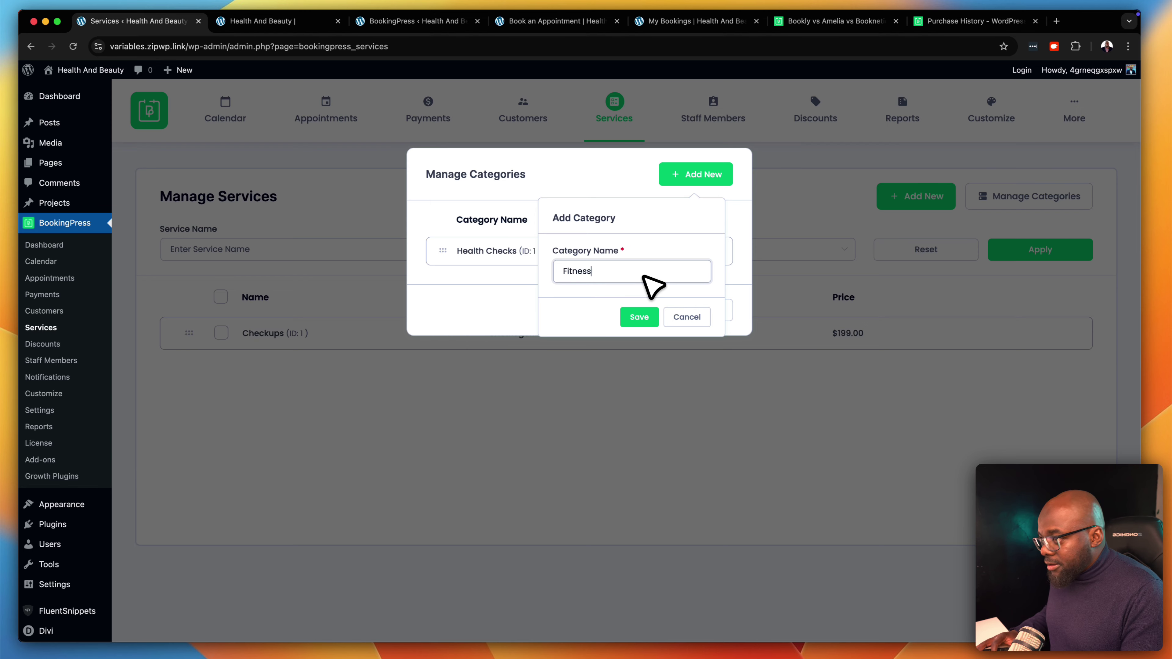
pyautogui.write(' Check')
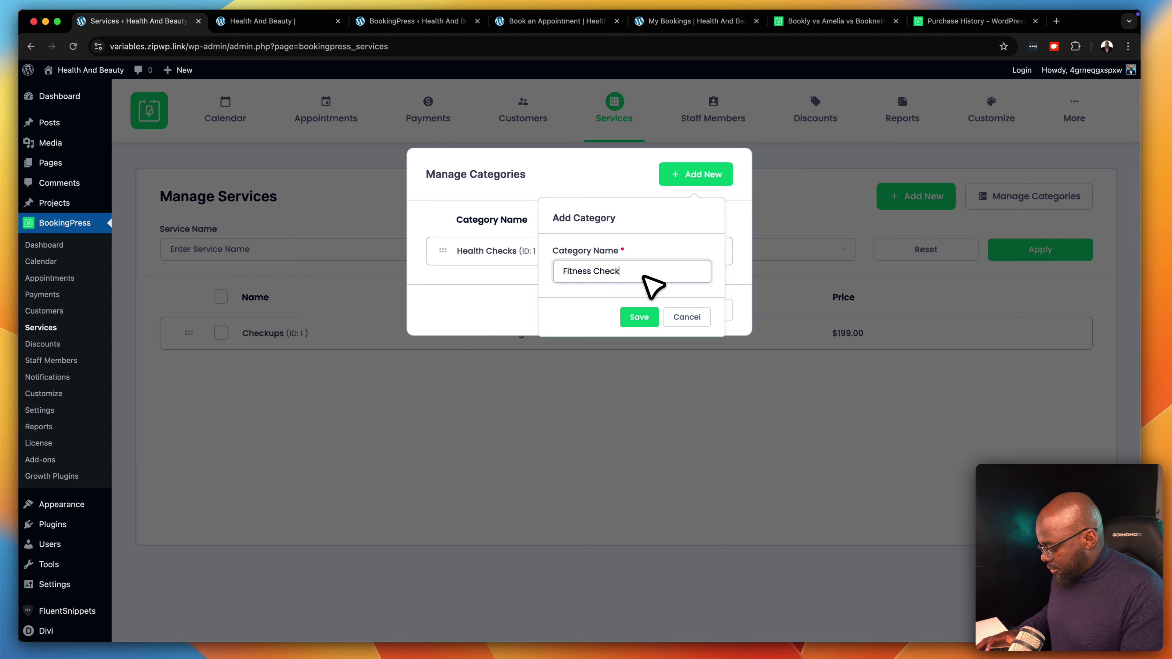
pyautogui.write('s')
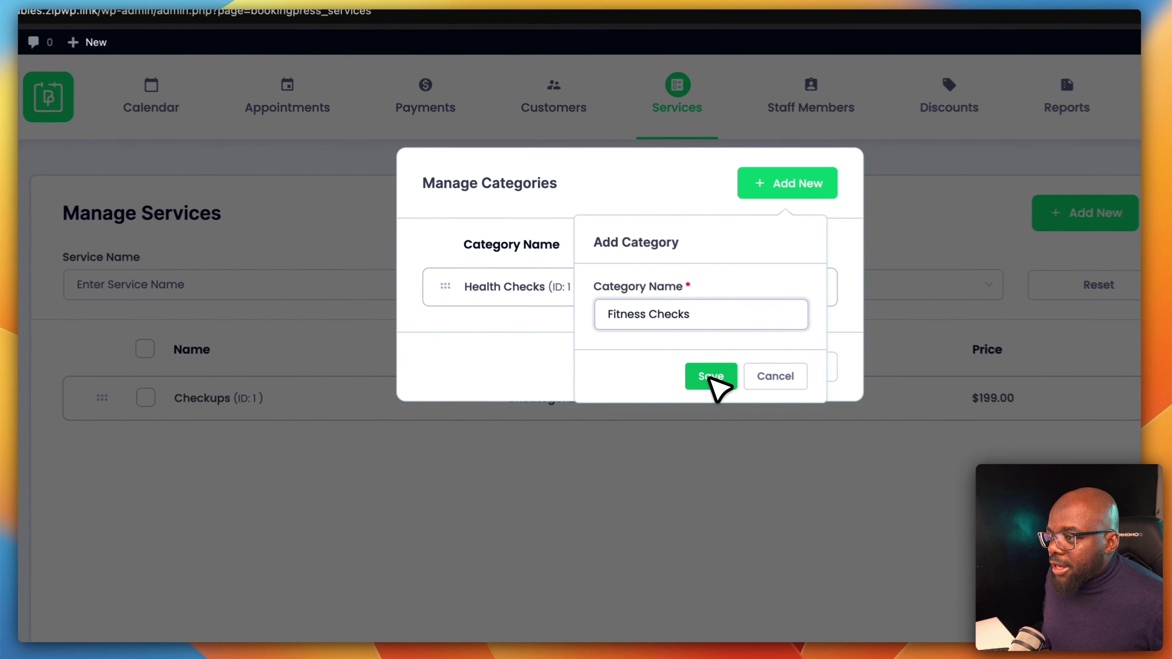
pyautogui.click(640, 318)
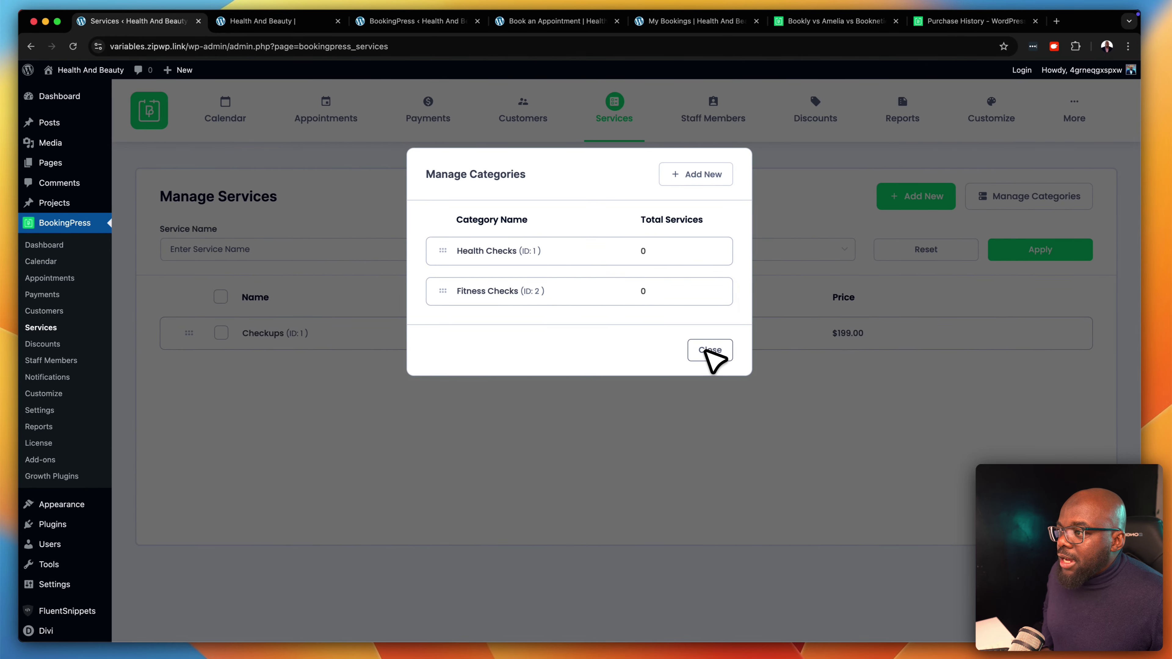
pyautogui.click(708, 351)
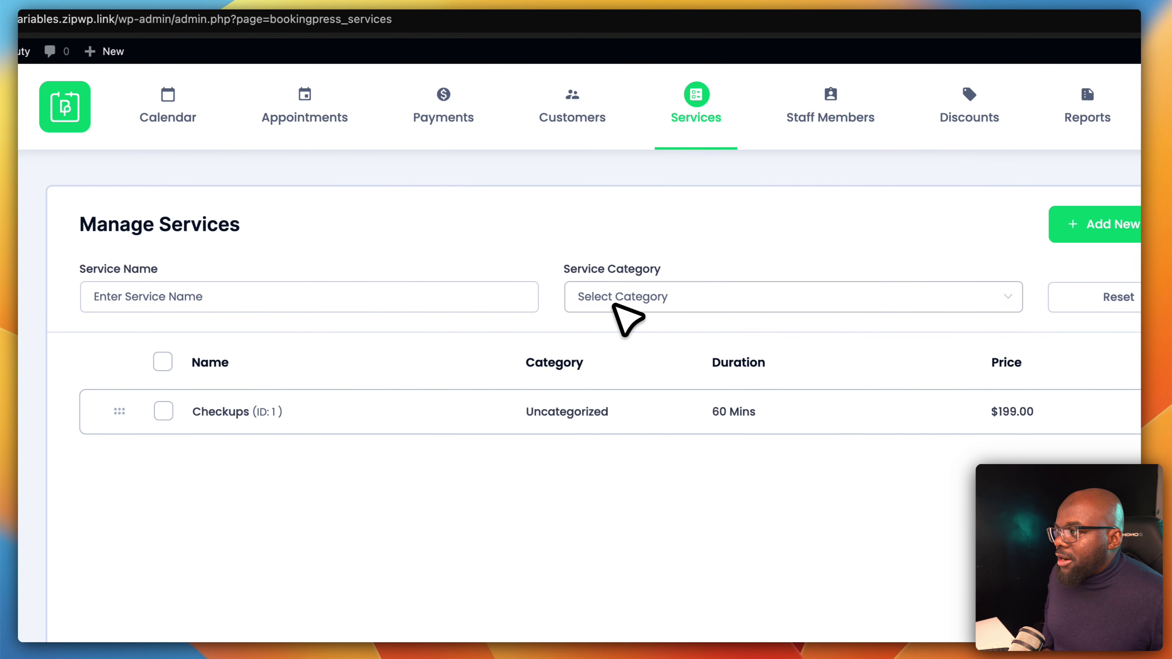
# Try the service name and category filters, then open Checkups in the Edit Service form
pyautogui.click(448, 311)
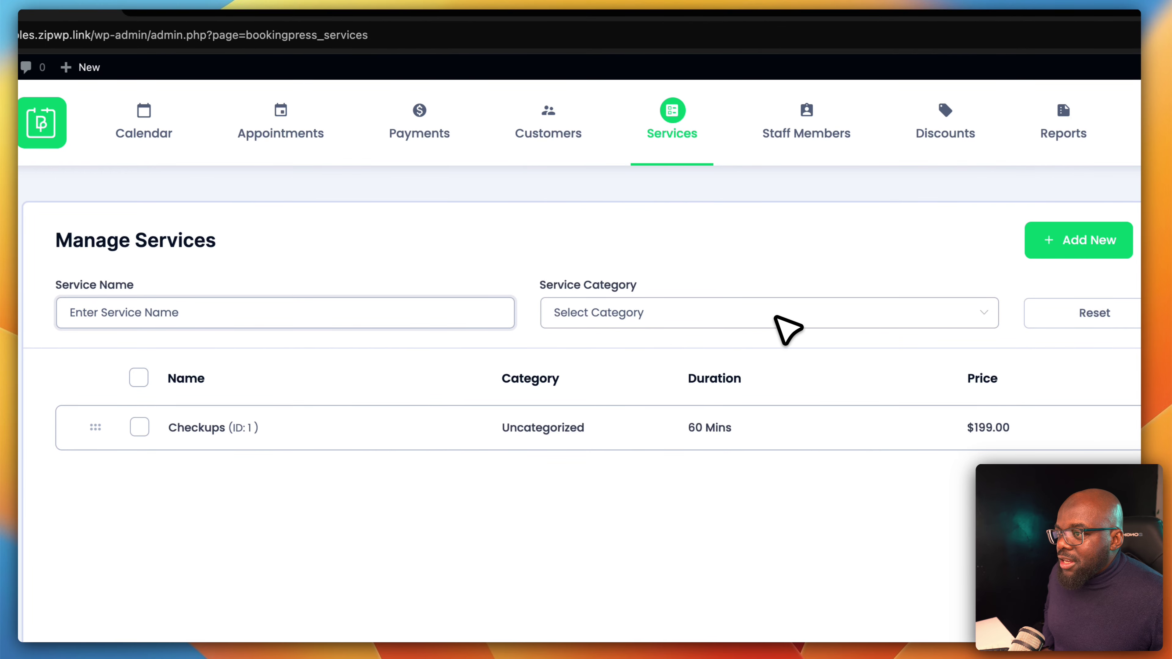
pyautogui.click(788, 327)
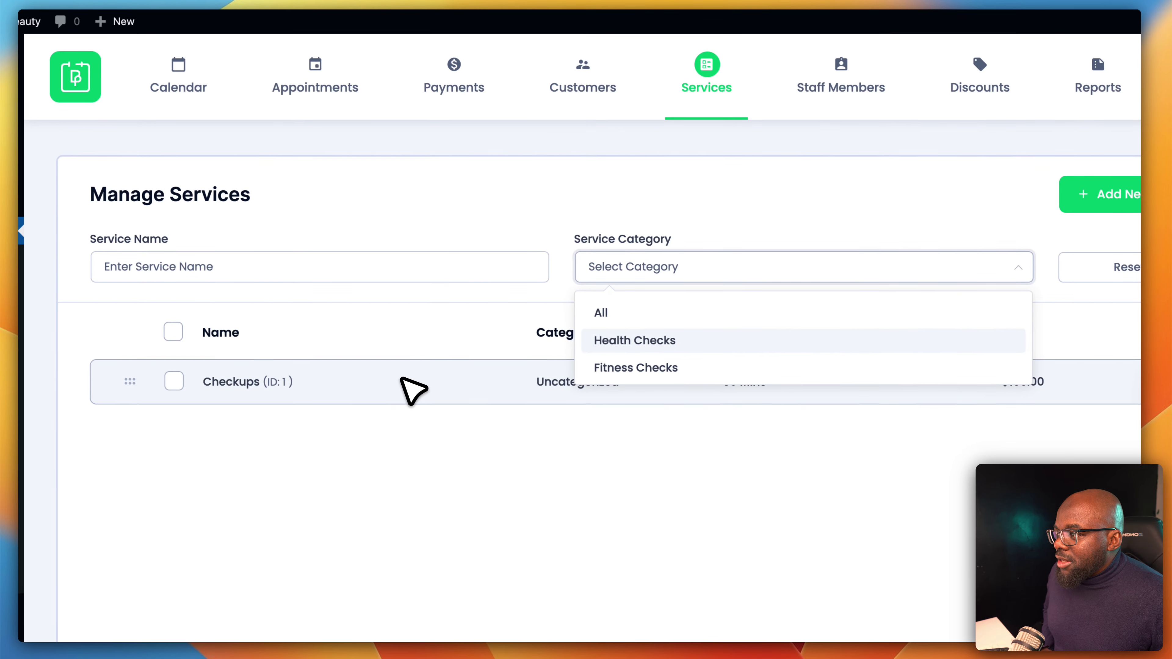
pyautogui.click(376, 439)
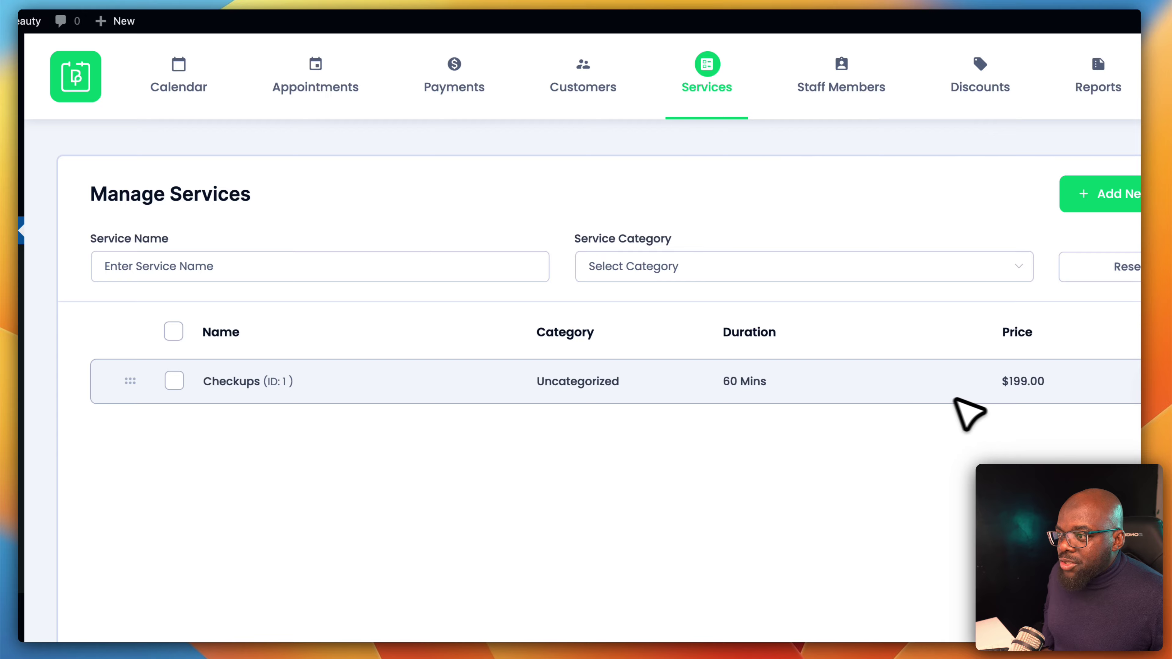
pyautogui.moveTo(1020, 392)
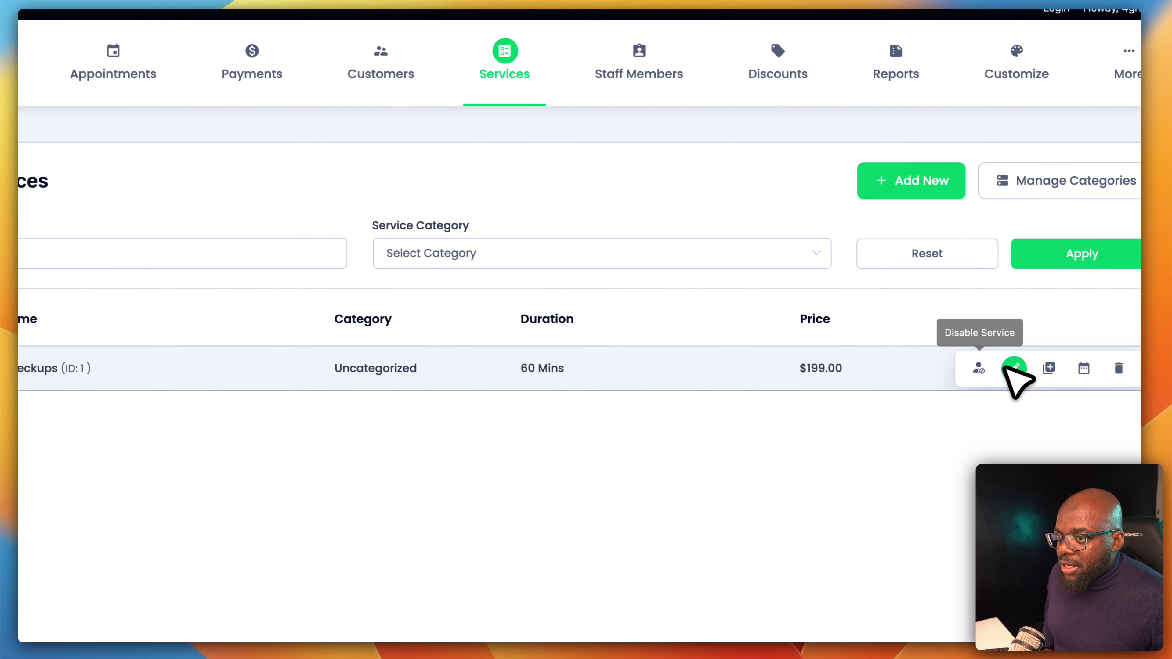
pyautogui.click(1011, 370)
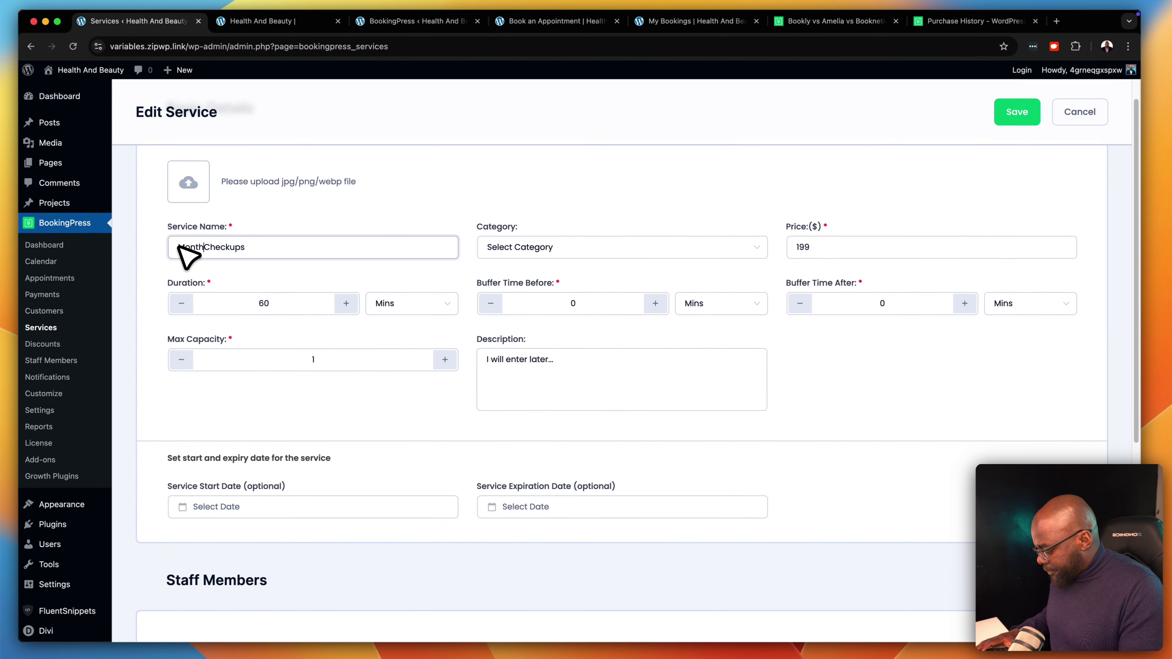
# Rename the service Monthly Checkups, assign it to Health Checks, and begin editing Buffer Time Before
pyautogui.write('ly')
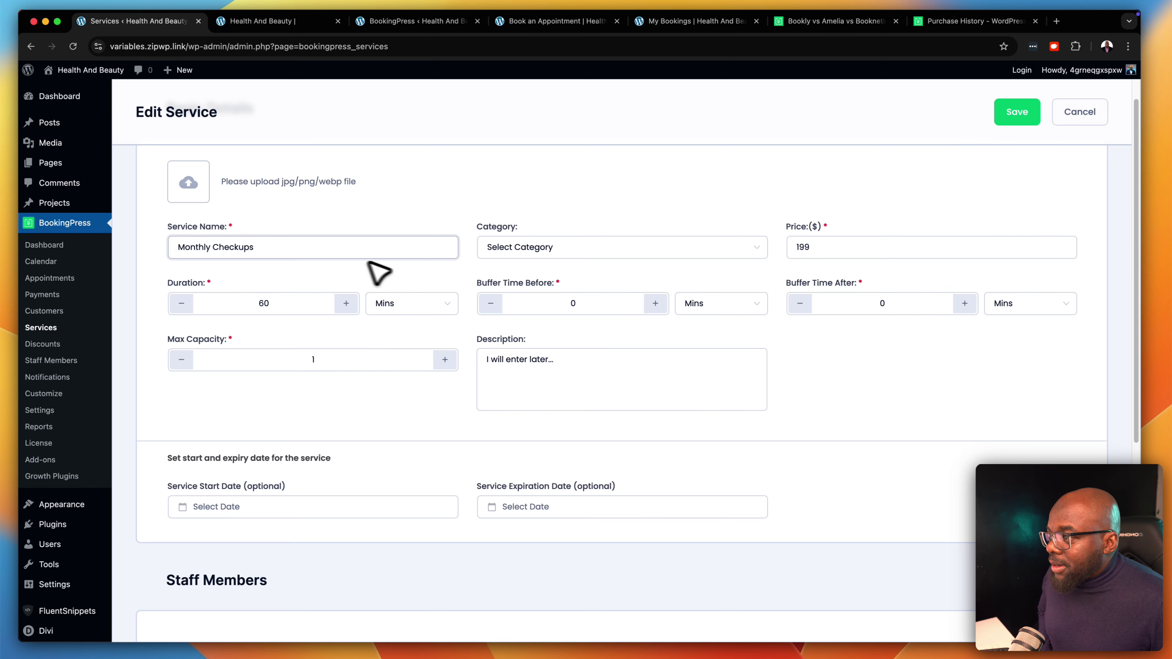
pyautogui.click(542, 254)
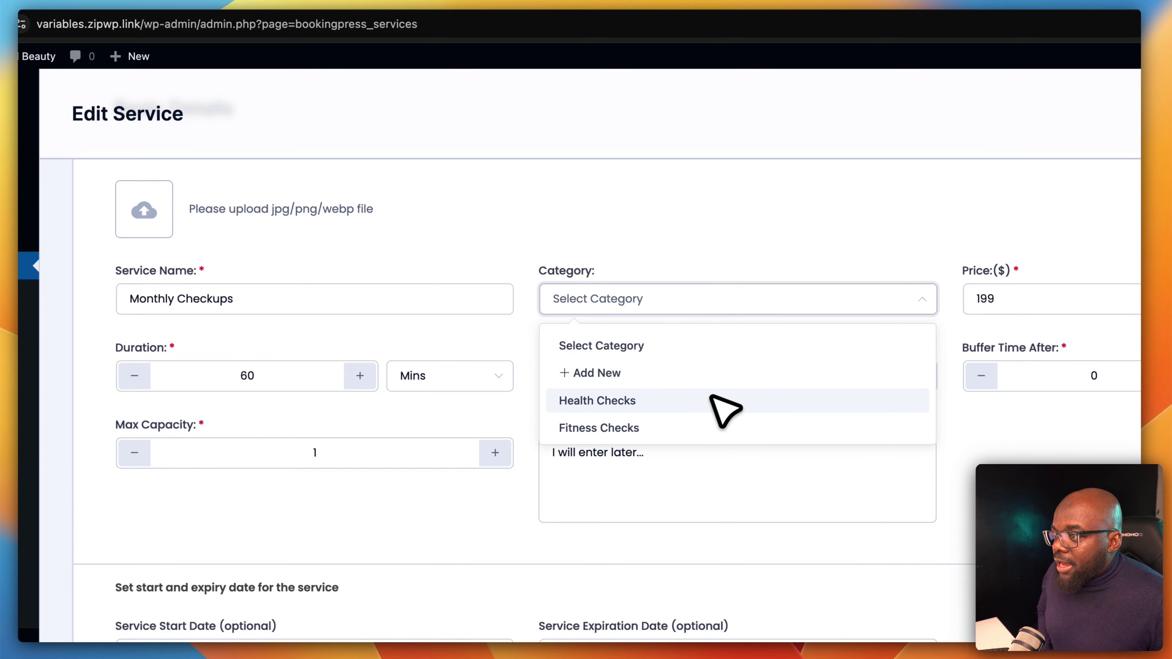
pyautogui.click(686, 412)
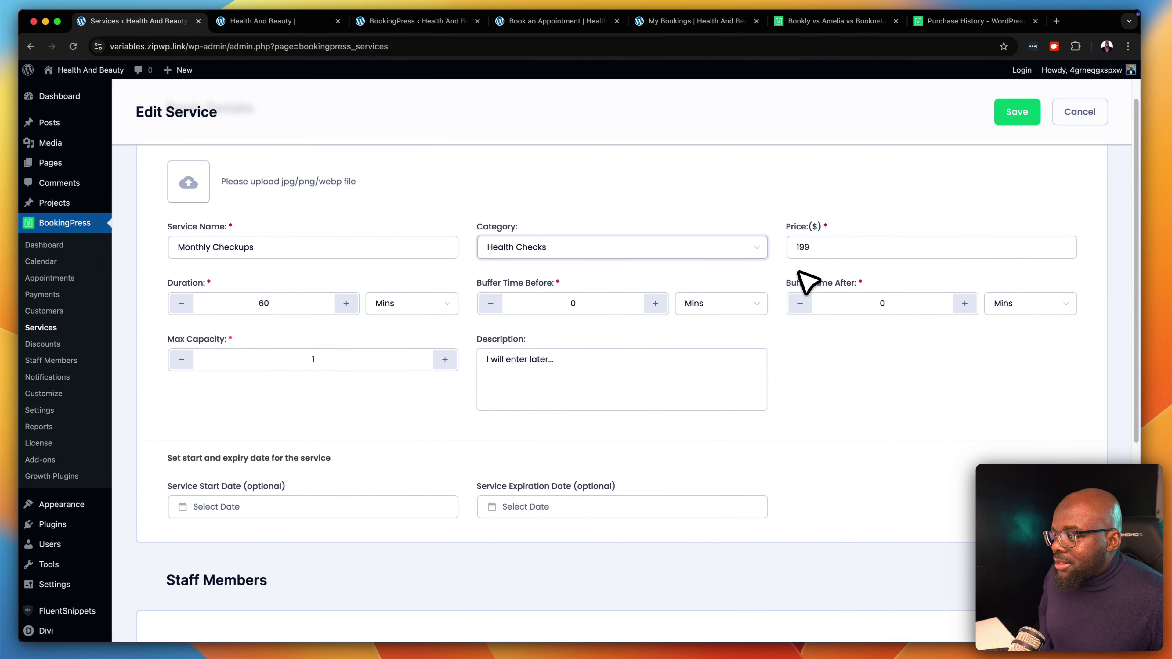
pyautogui.scroll(-3, 808, 283)
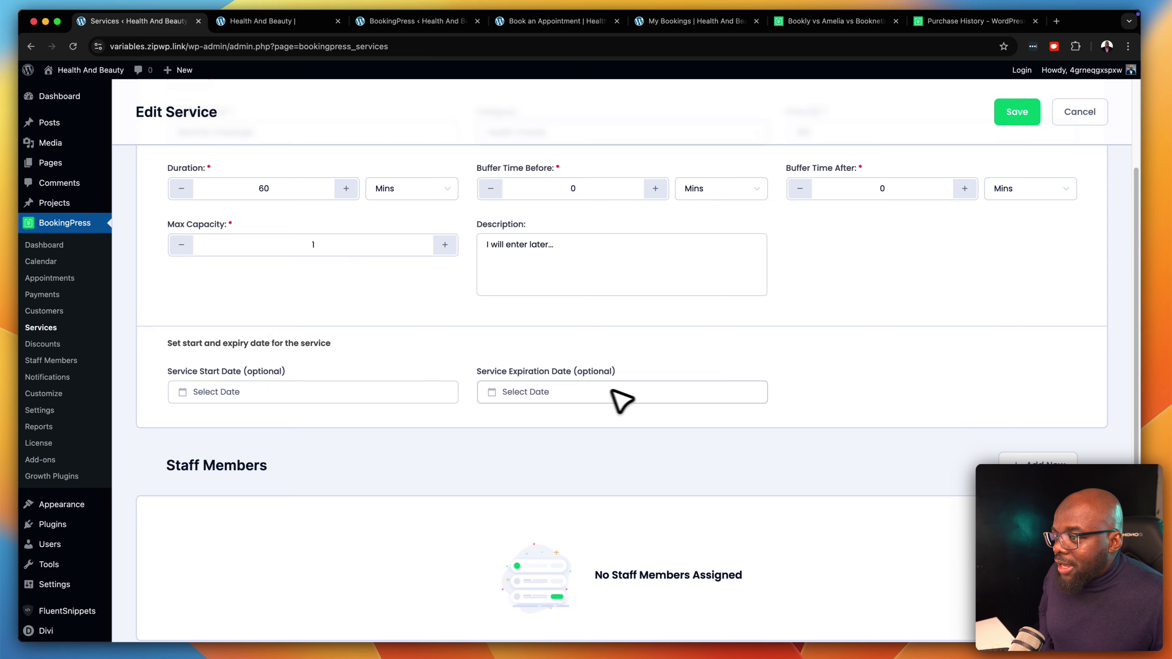
pyautogui.click(344, 395)
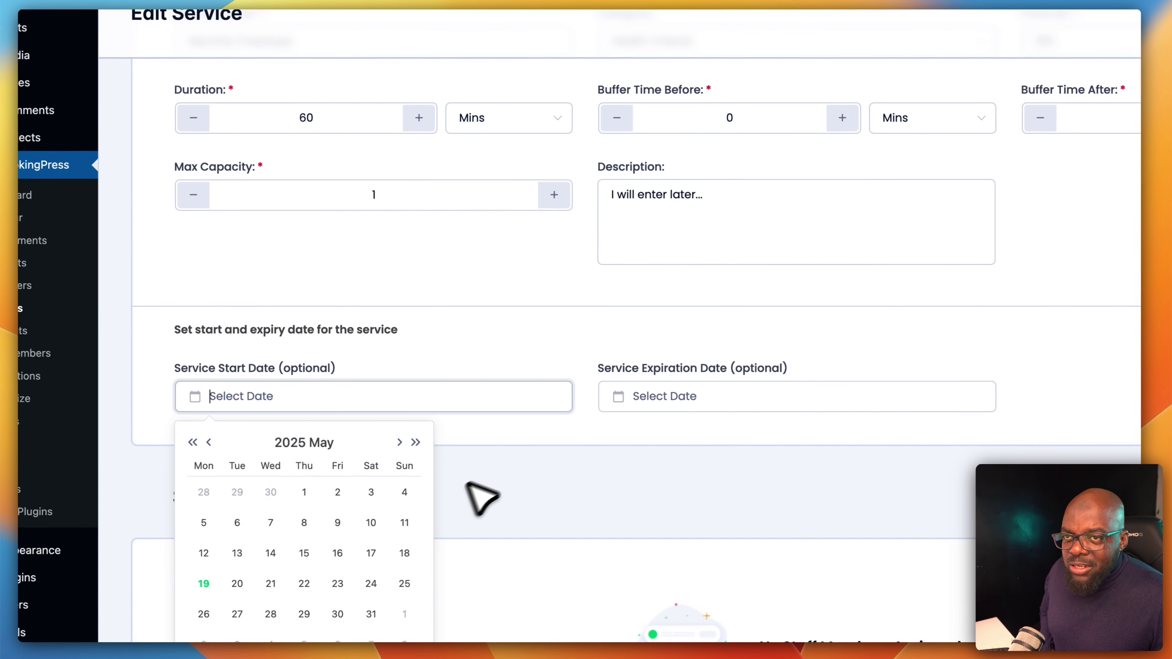
pyautogui.click(912, 434)
pyautogui.scroll(1, 918, 431)
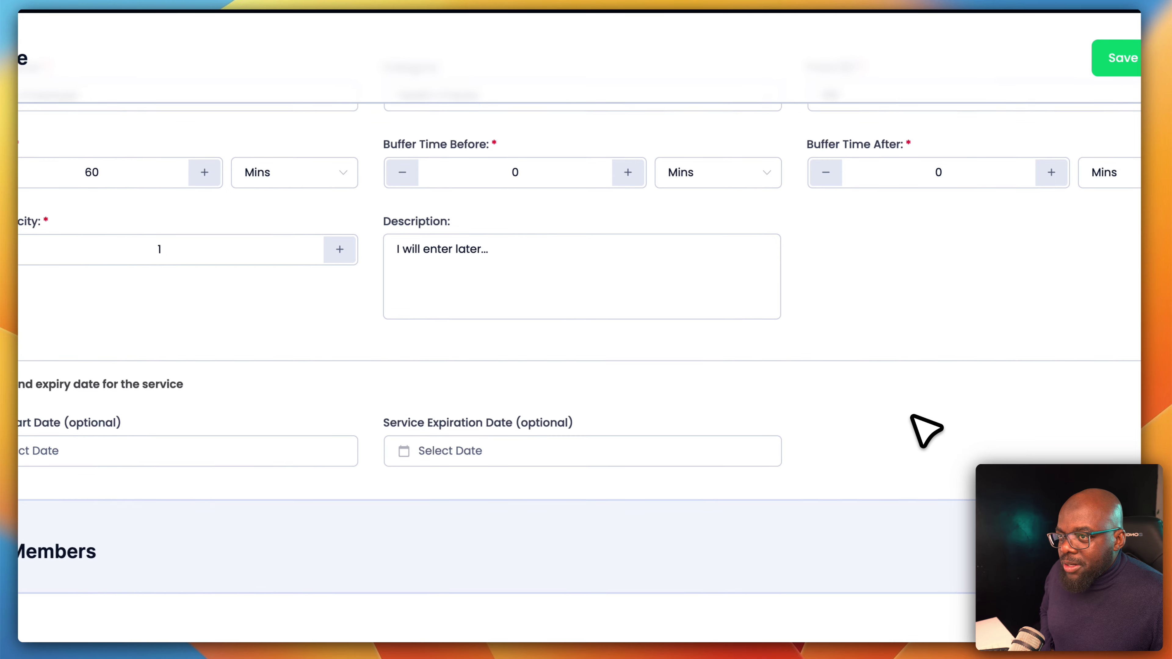
pyautogui.scroll(3, 874, 384)
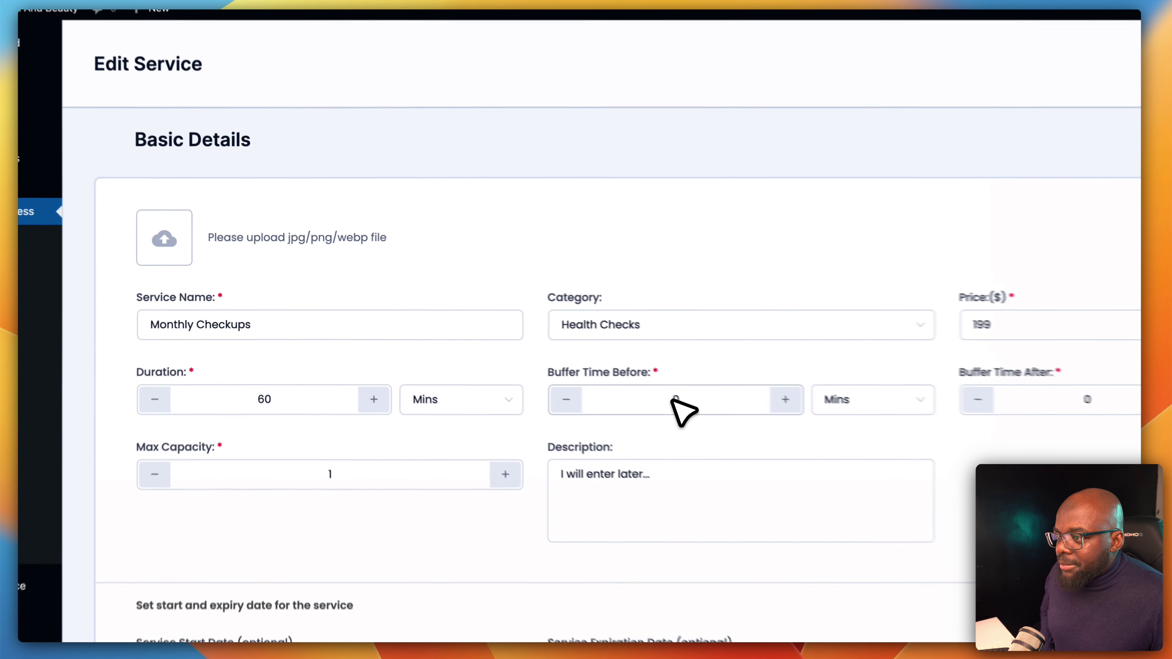
pyautogui.click(532, 363)
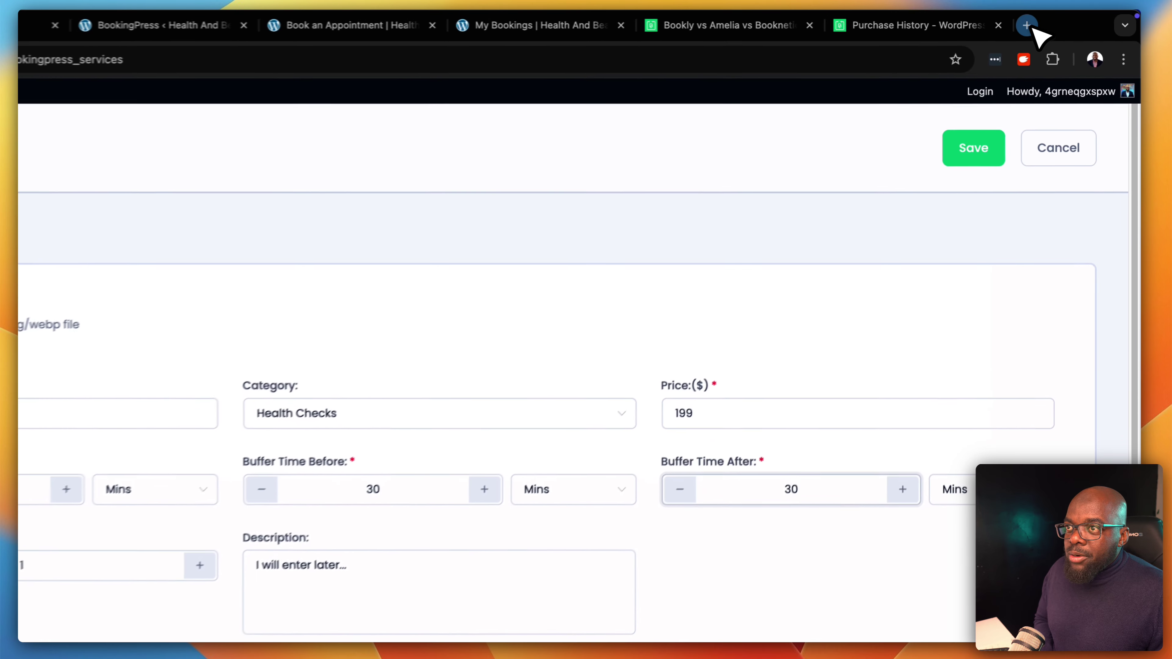
# Select the first placeholder paragraph on lorem2.com in a new tab, then return to the service editor
pyautogui.click(1056, 21)
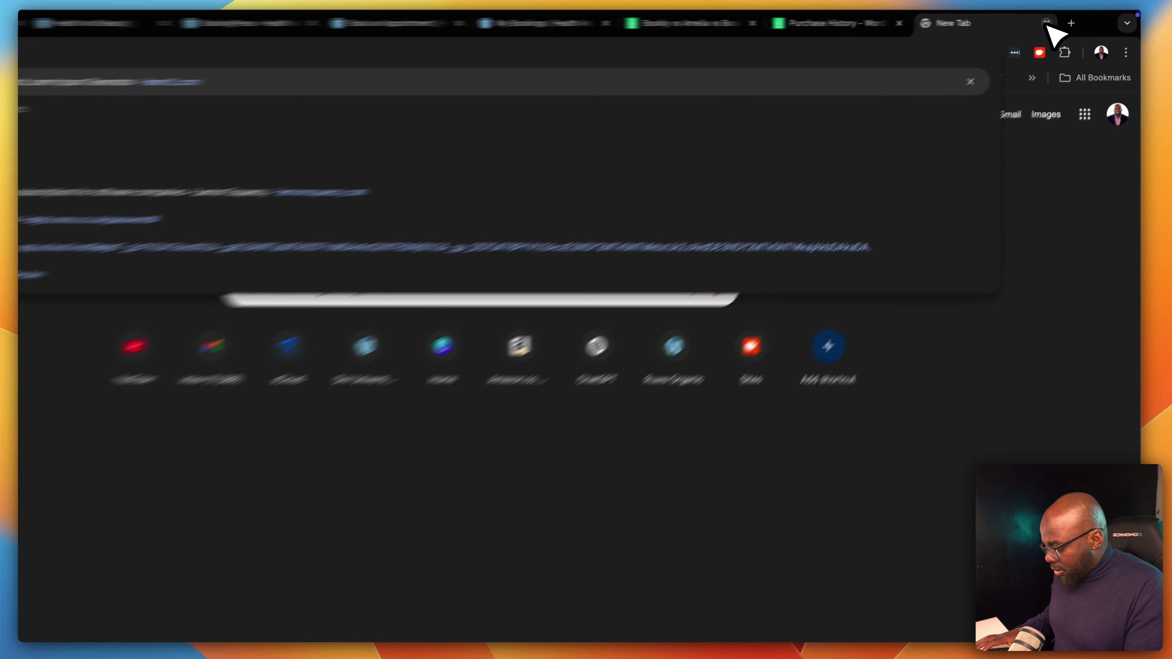
pyautogui.write('lorem')
pyautogui.press('Return')
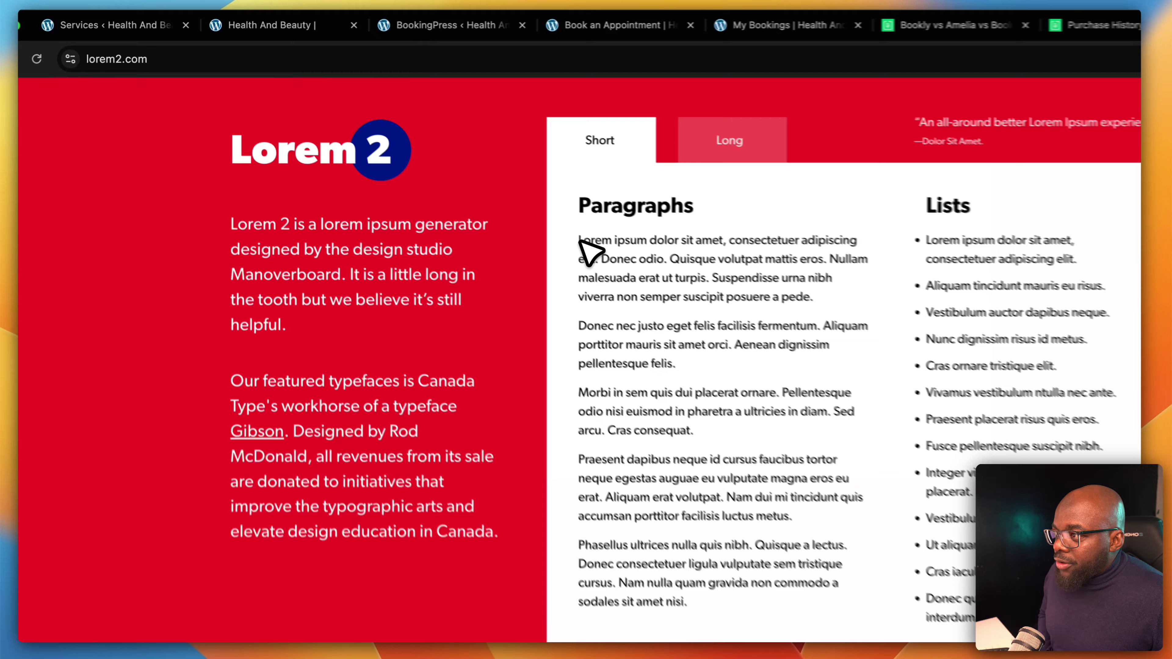
pyautogui.moveTo(477, 182); pyautogui.dragTo(721, 234)
pyautogui.press('super+c')
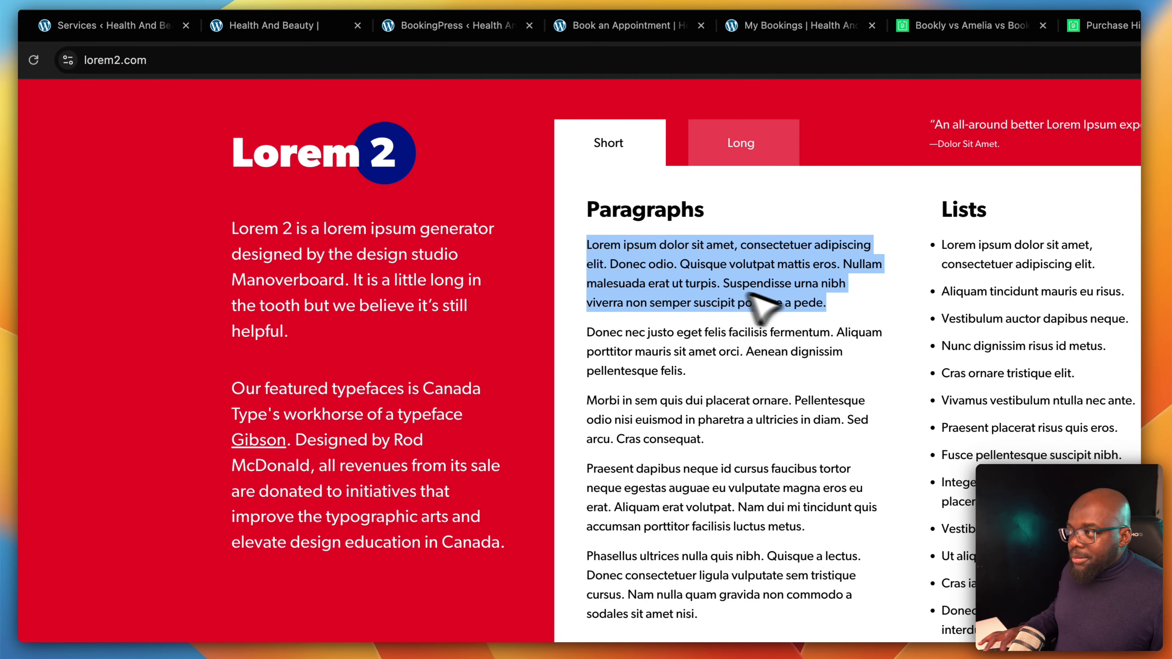
pyautogui.click(130, 25)
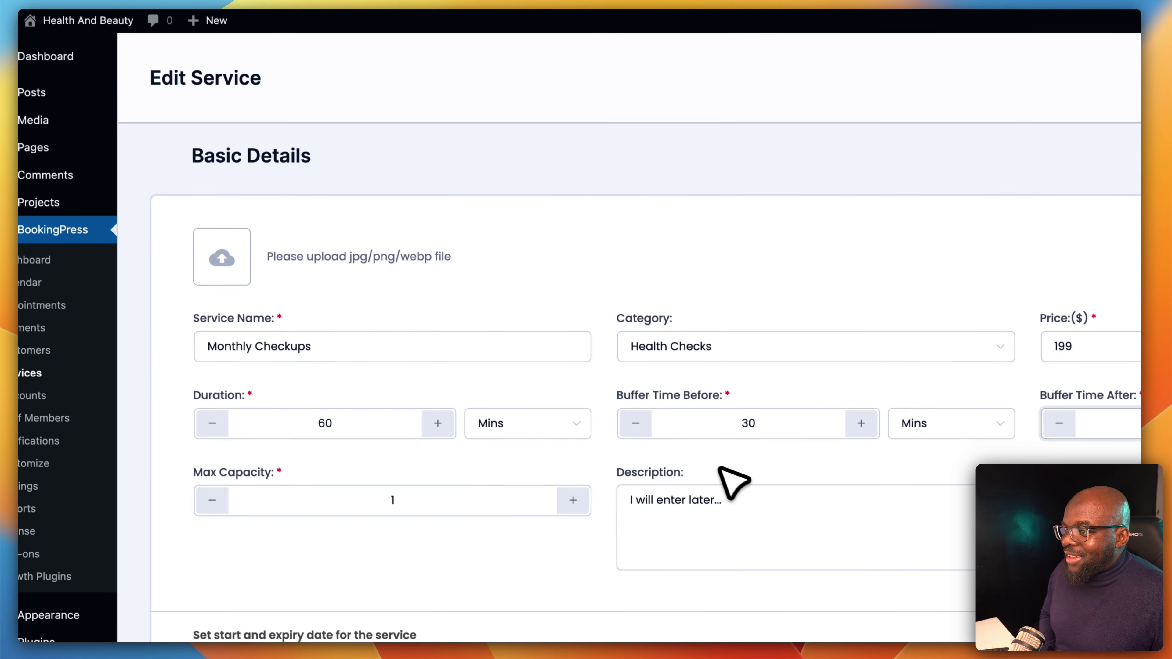
# Replace the Monthly Checkups description with the pasted lorem ipsum paragraph and save the service
pyautogui.click(773, 579)
pyautogui.press('super+a')
pyautogui.press('super+v')
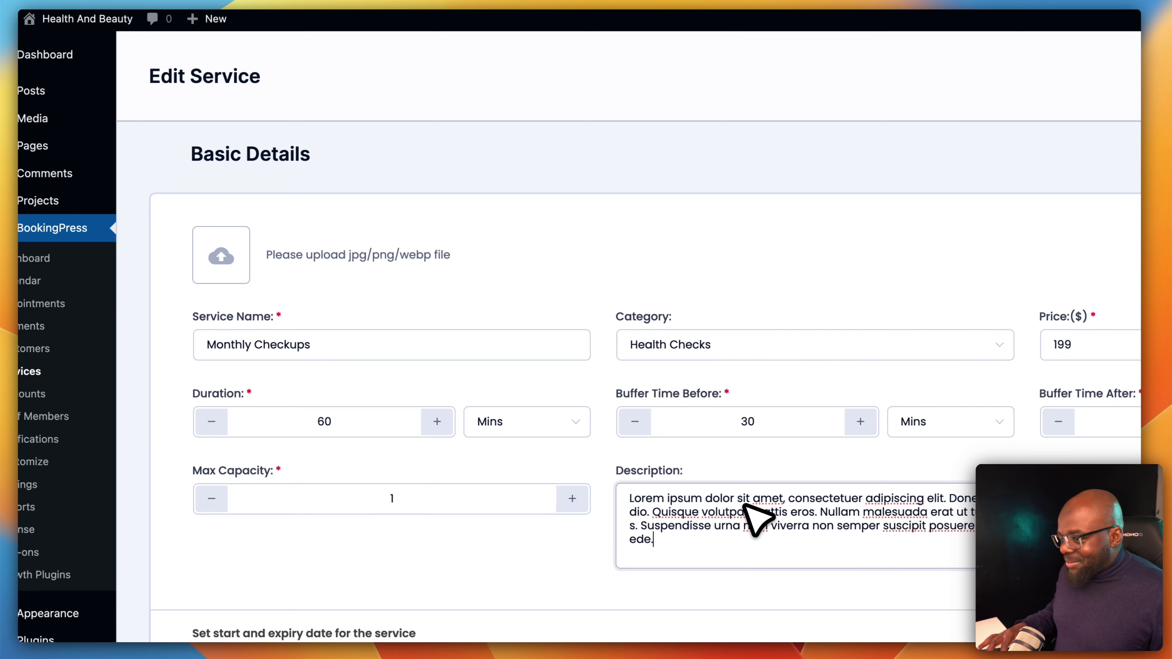
pyautogui.scroll(-7, 700, 474)
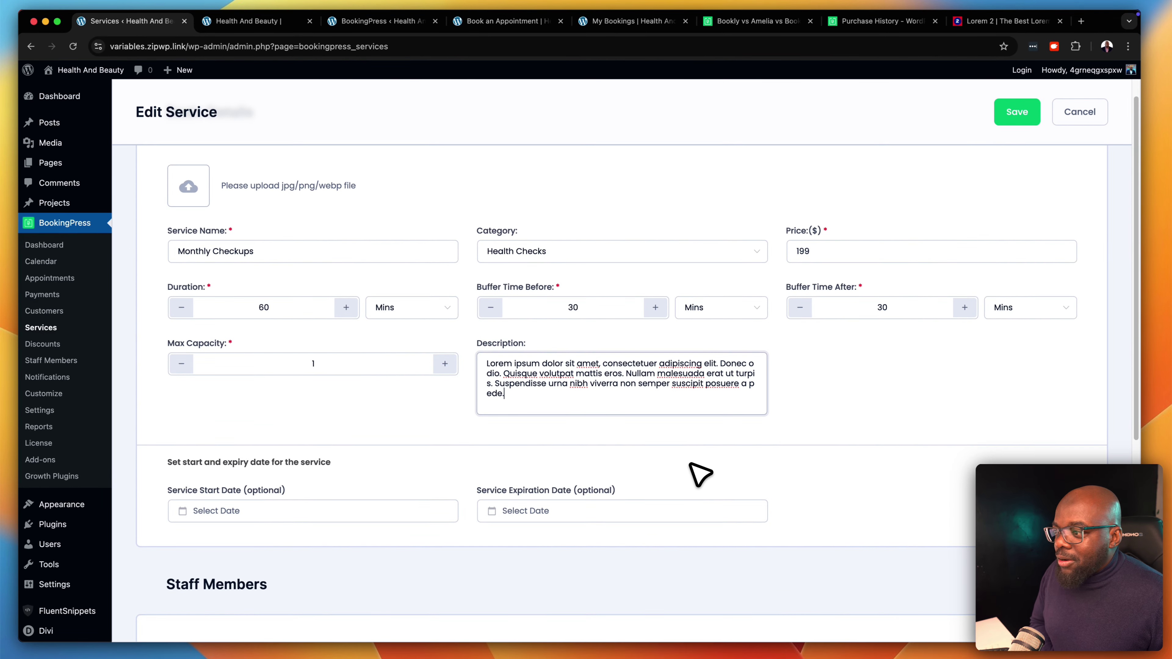
pyautogui.scroll(7, 699, 474)
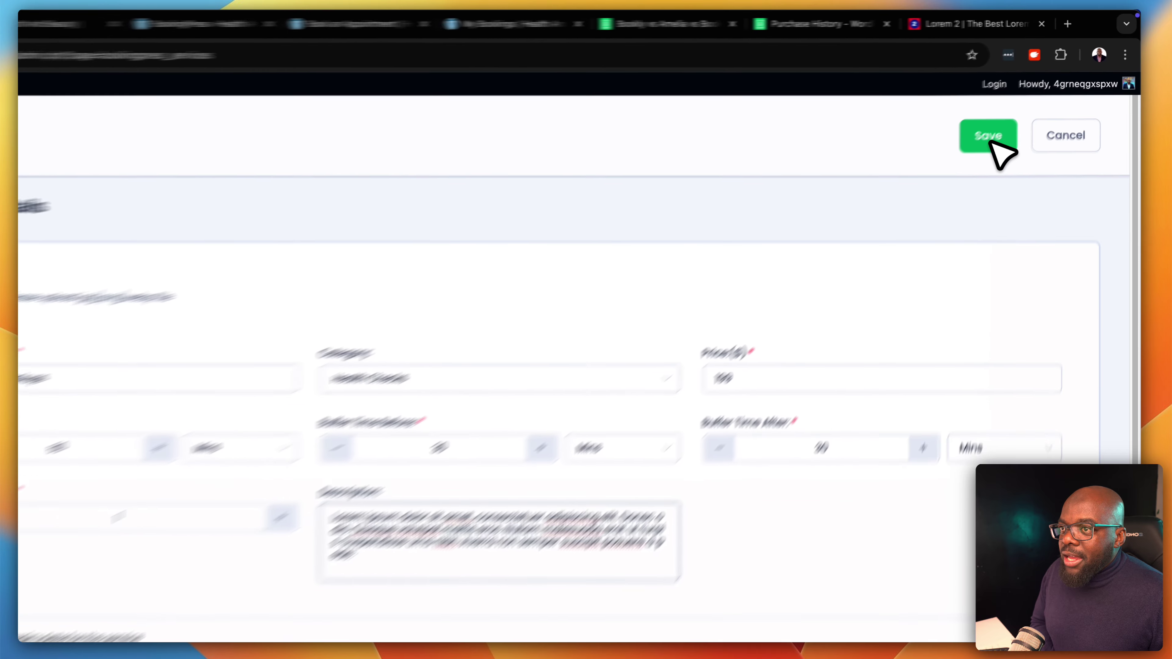
pyautogui.click(989, 141)
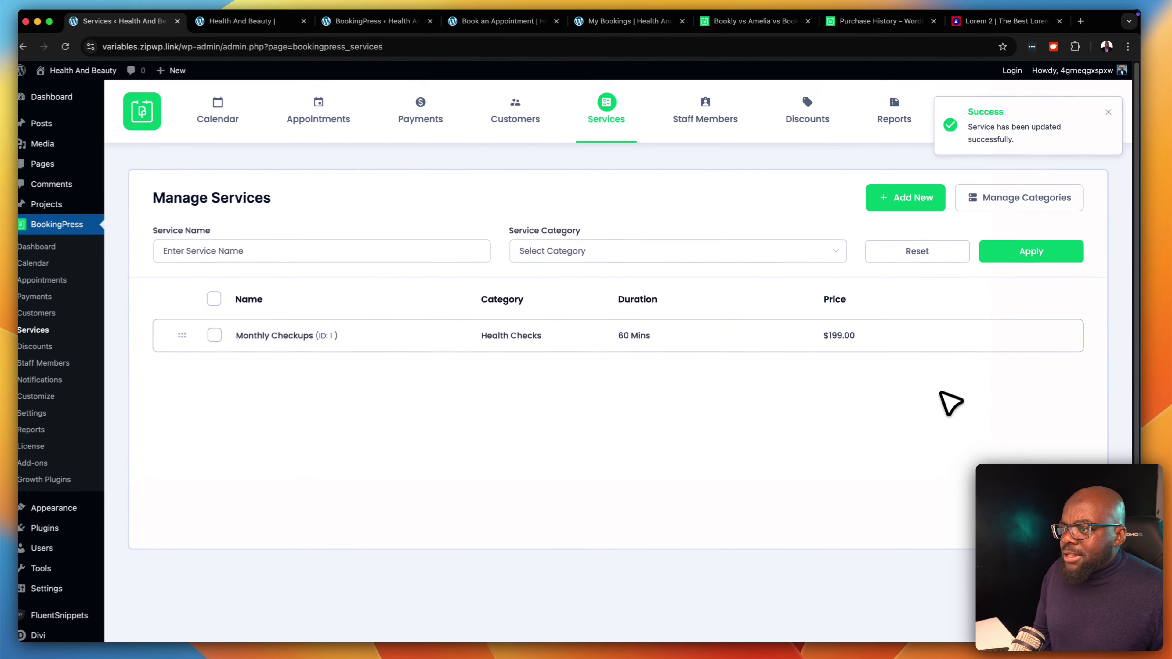
pyautogui.scroll(-1, 929, 443)
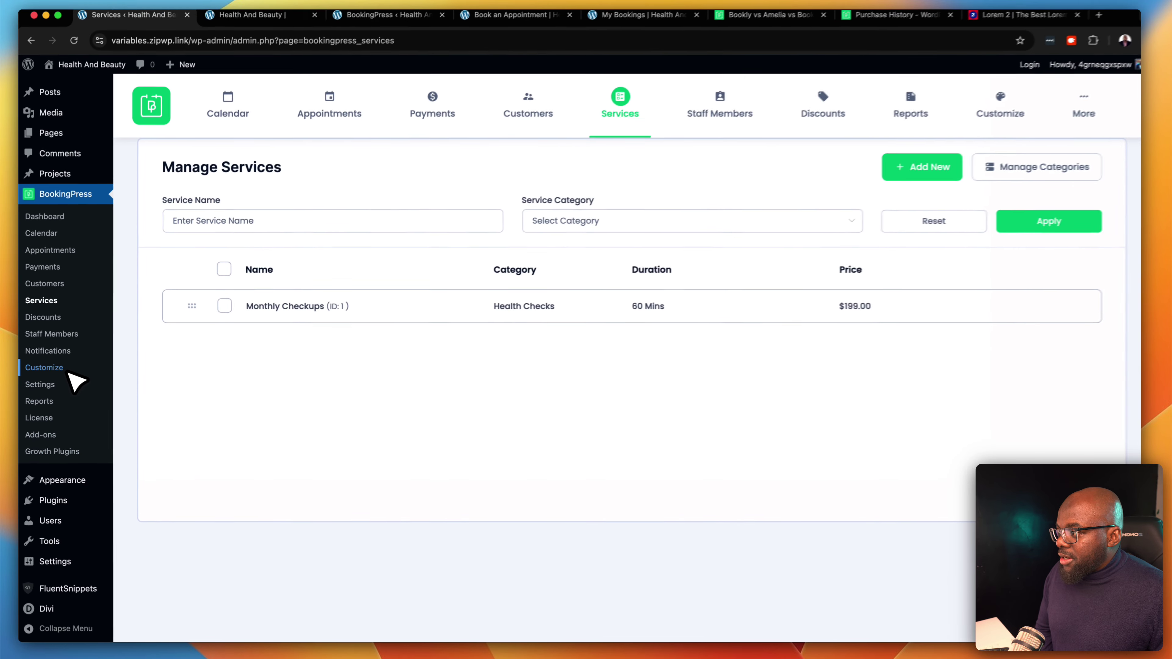
pyautogui.moveTo(60, 518)
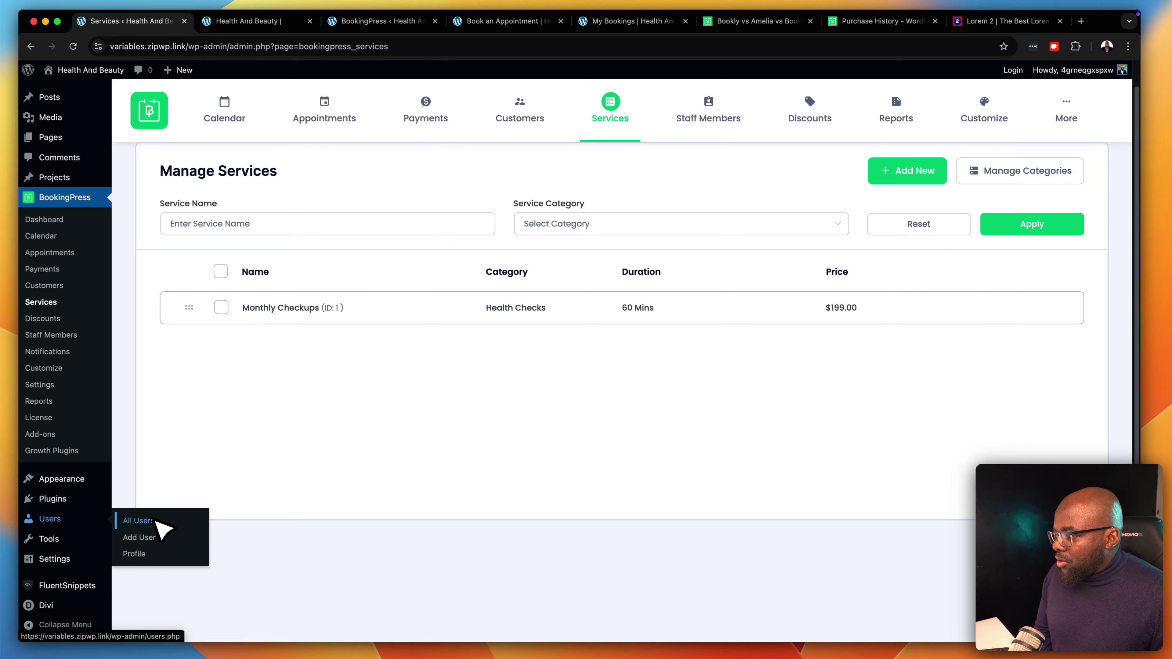
pyautogui.click(156, 521)
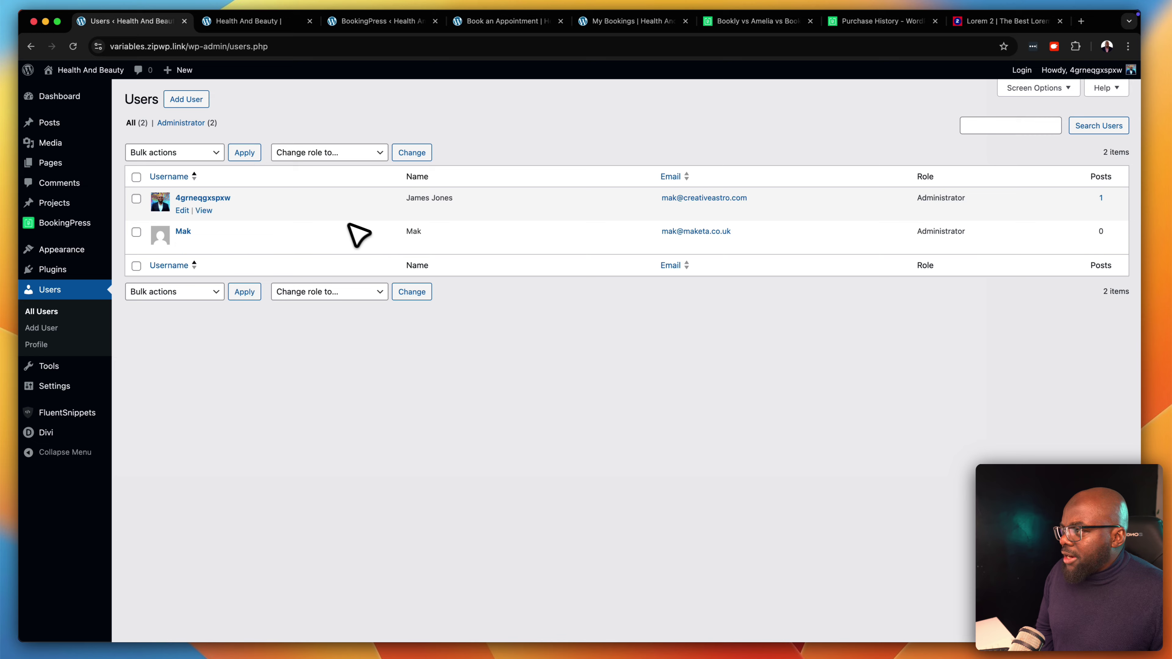
pyautogui.click(198, 99)
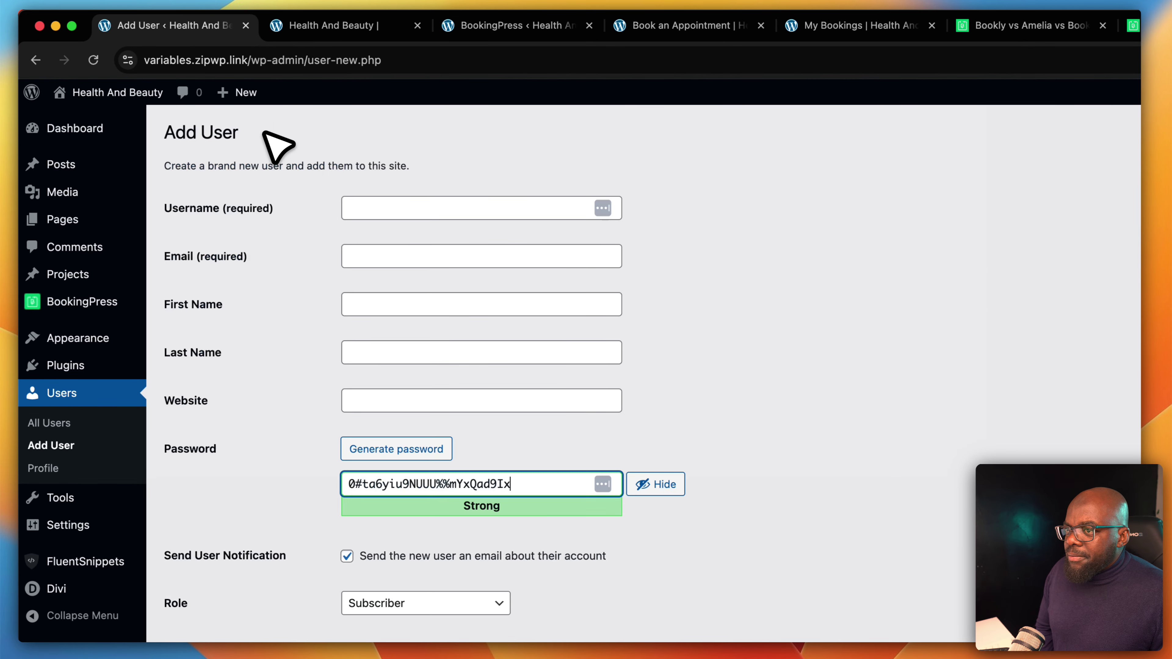
pyautogui.click(369, 209)
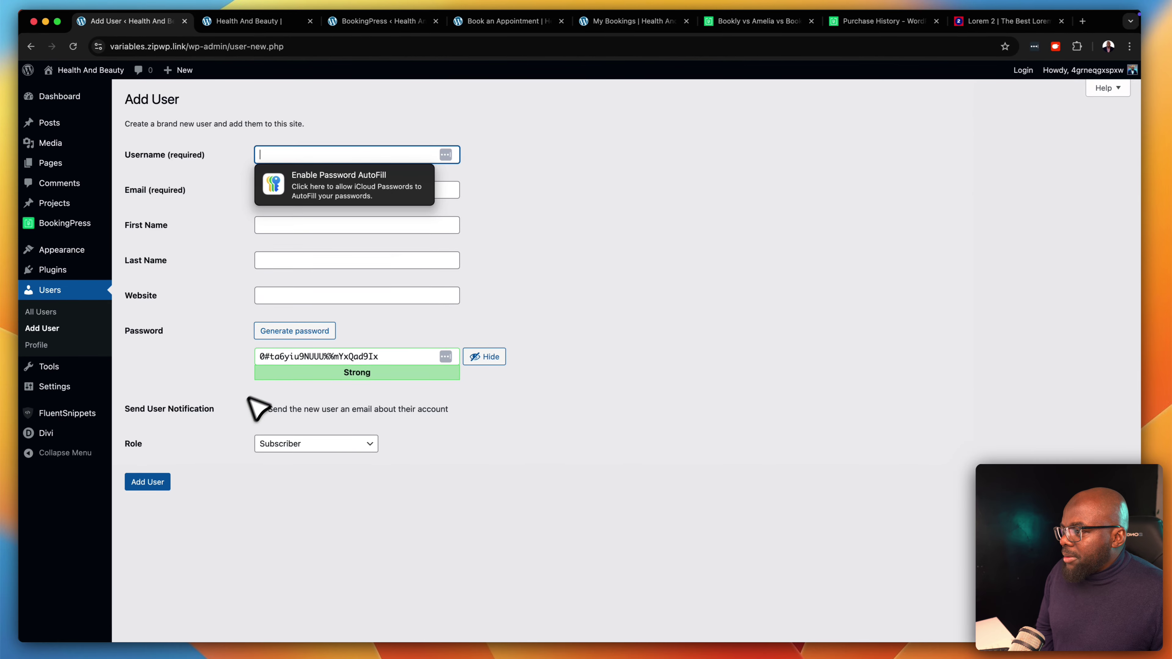
pyautogui.moveTo(88, 224)
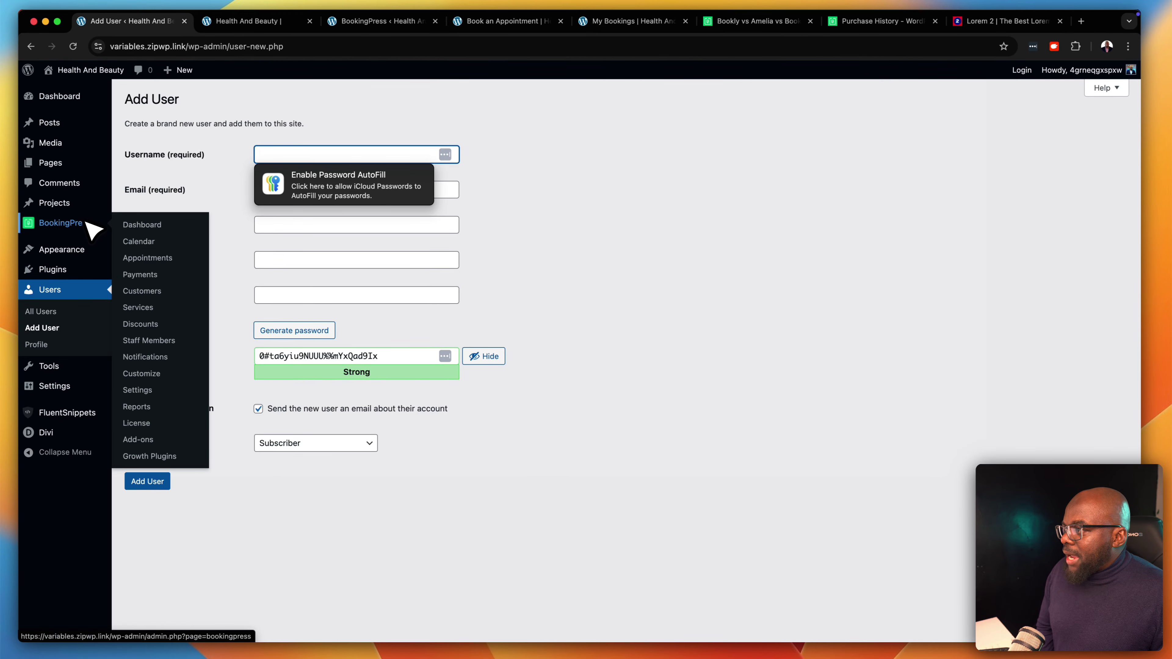
pyautogui.click(30, 46)
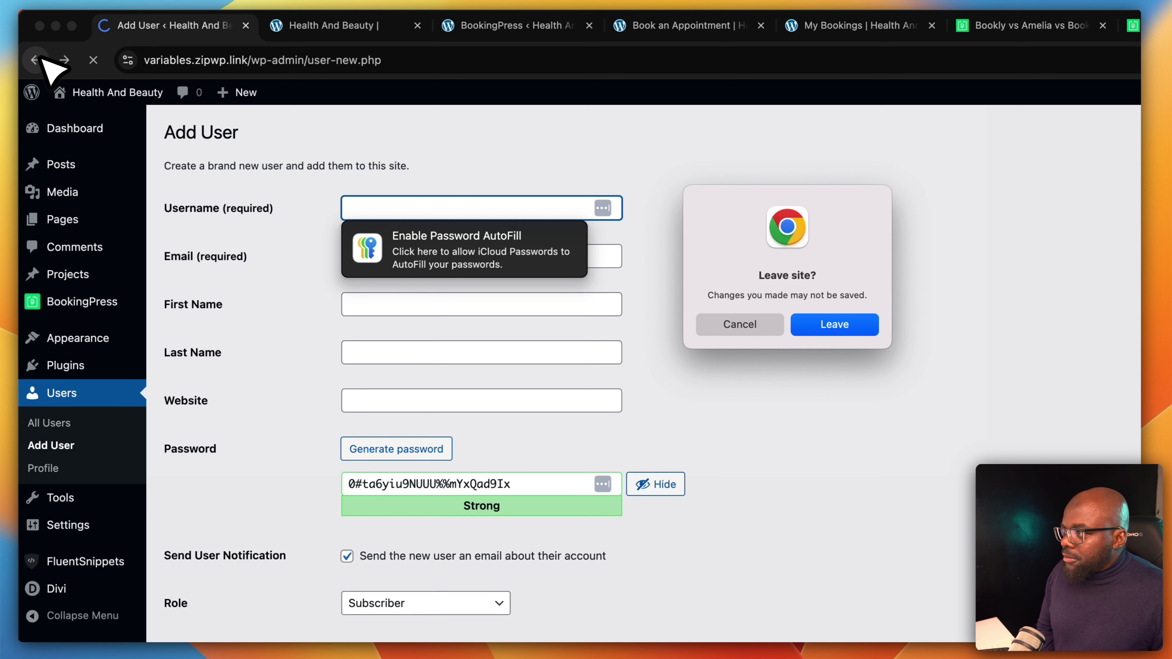
pyautogui.click(830, 325)
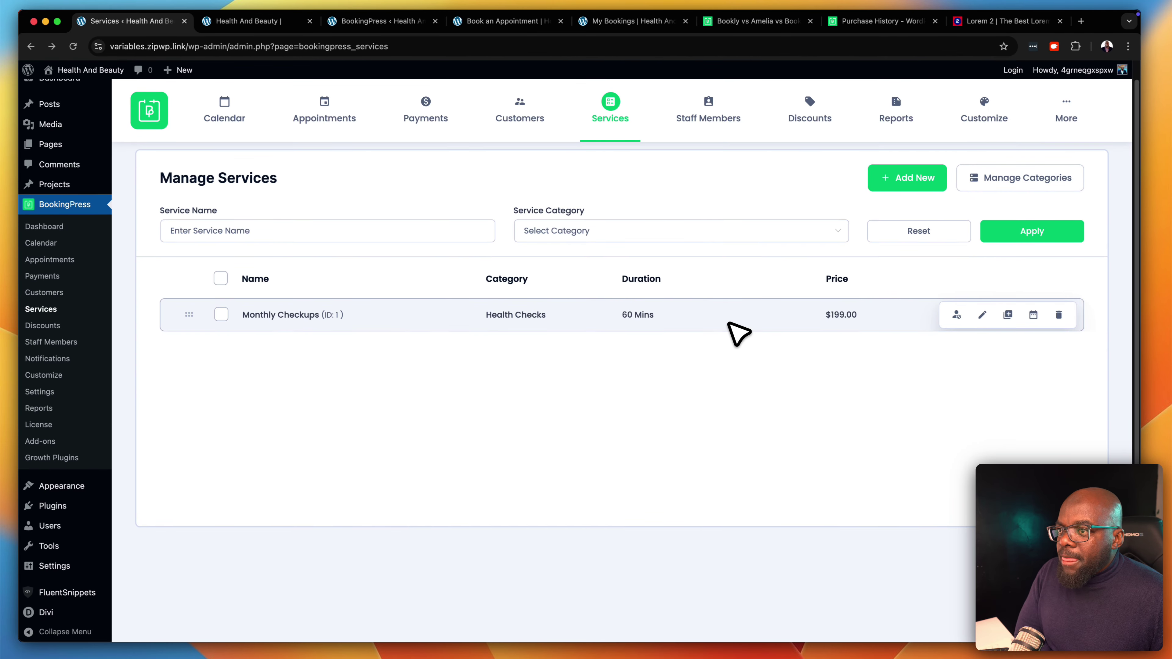
pyautogui.scroll(1, 738, 333)
# Start a new staff member on the Staff Members page with a newly created WordPress user
pyautogui.scroll(-1, 738, 334)
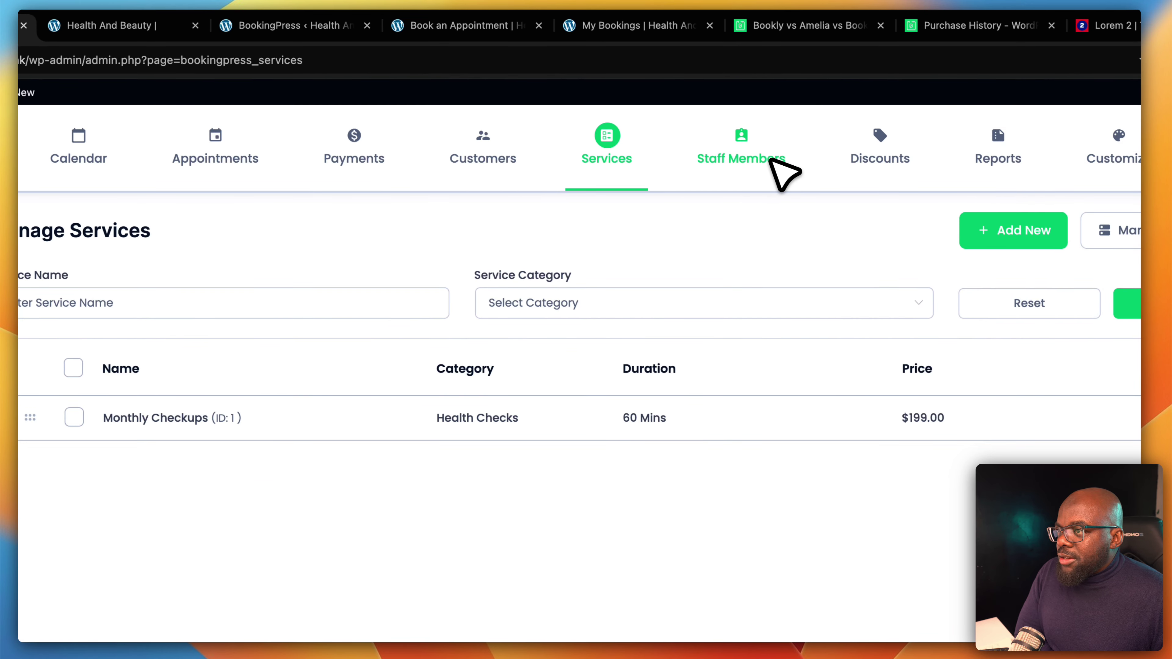
pyautogui.click(772, 159)
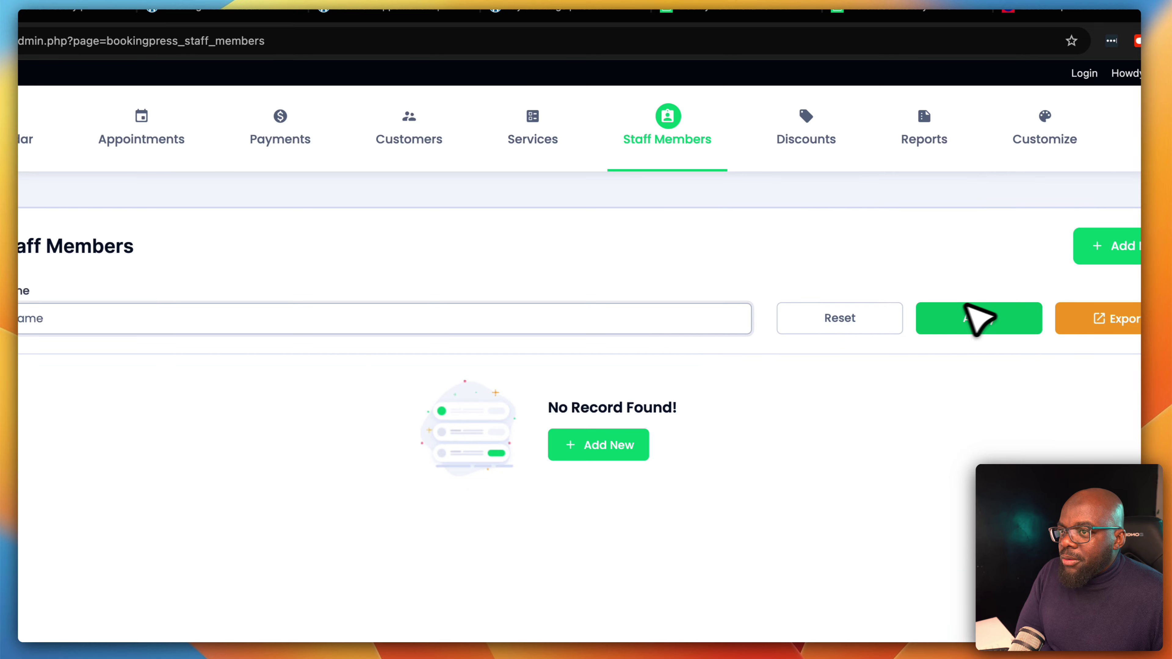
pyautogui.click(1120, 249)
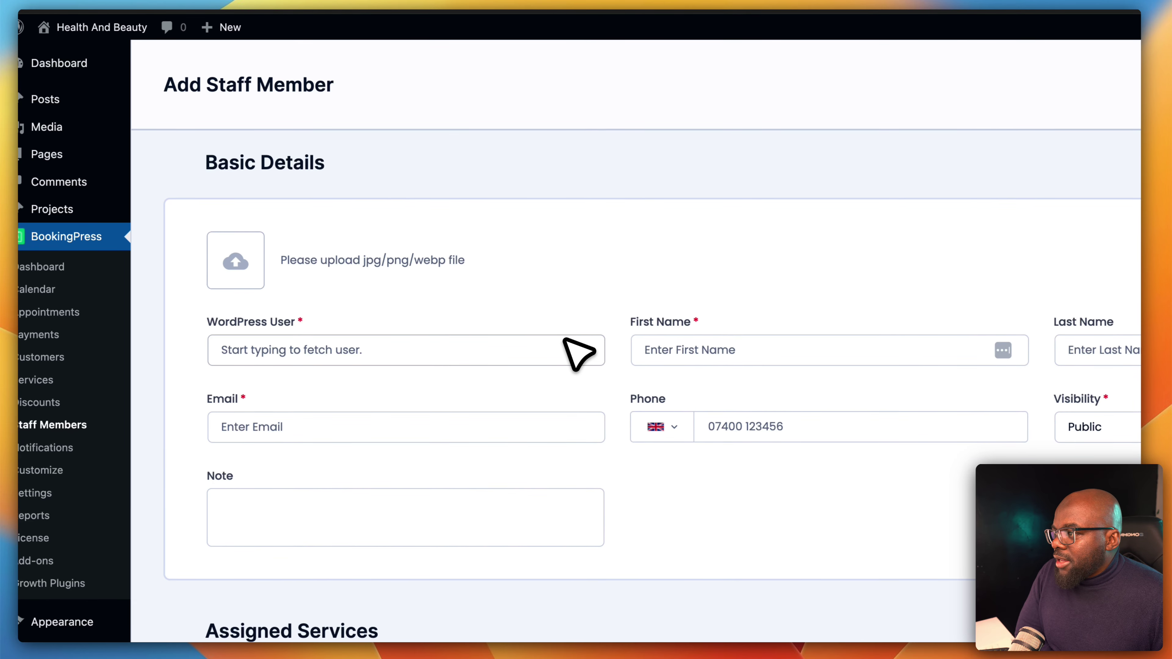
pyautogui.click(279, 392)
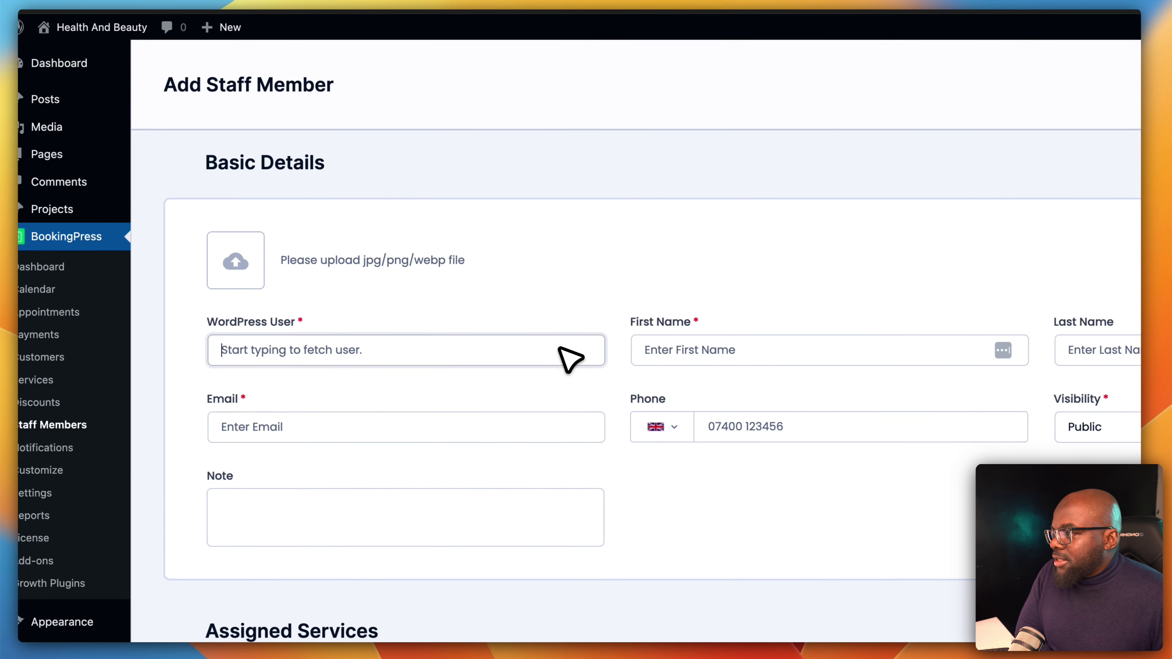
pyautogui.click(357, 422)
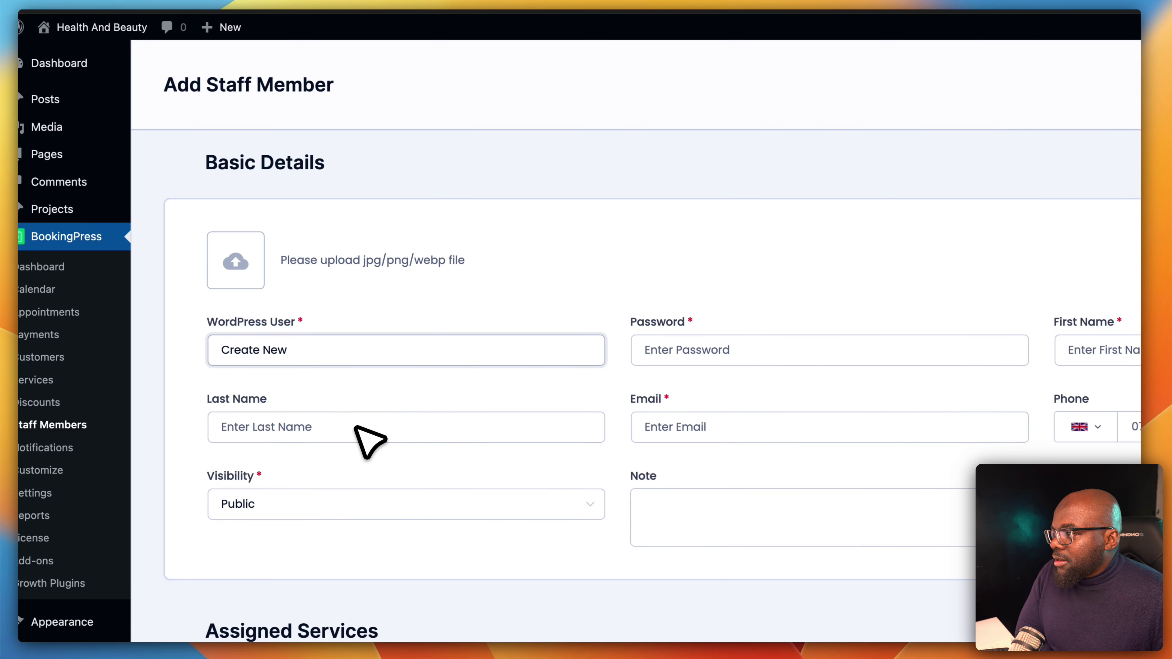
# Fill in the staff member's password, first name, last name and e-mail, then try saving
pyautogui.click(742, 350)
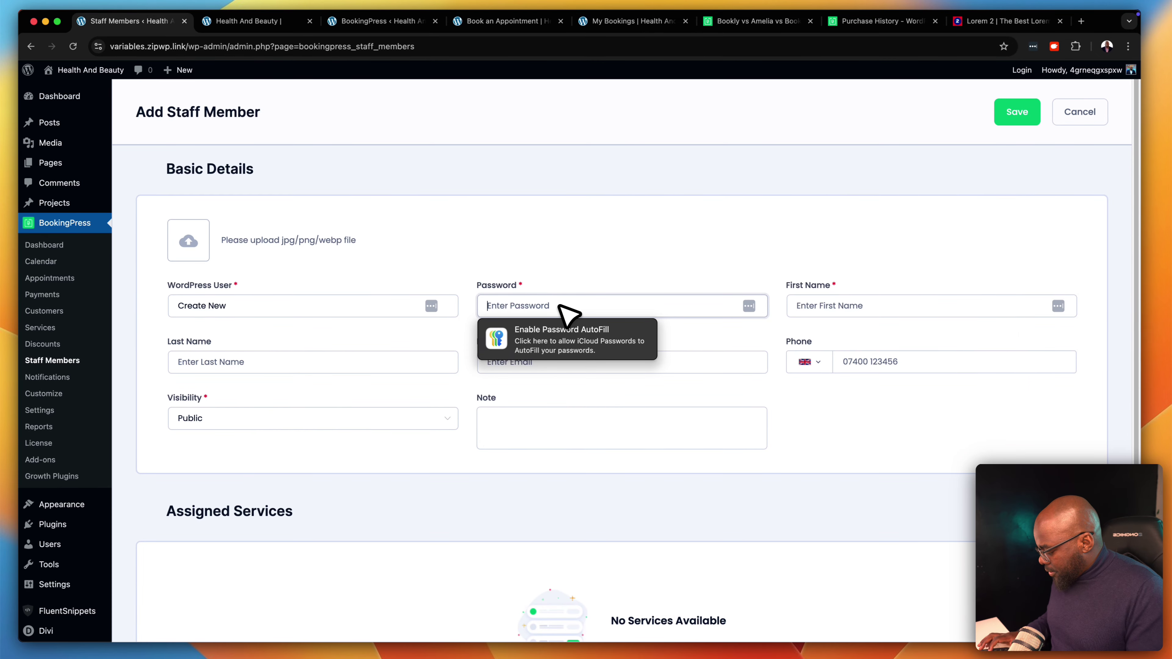
pyautogui.write('passwor')
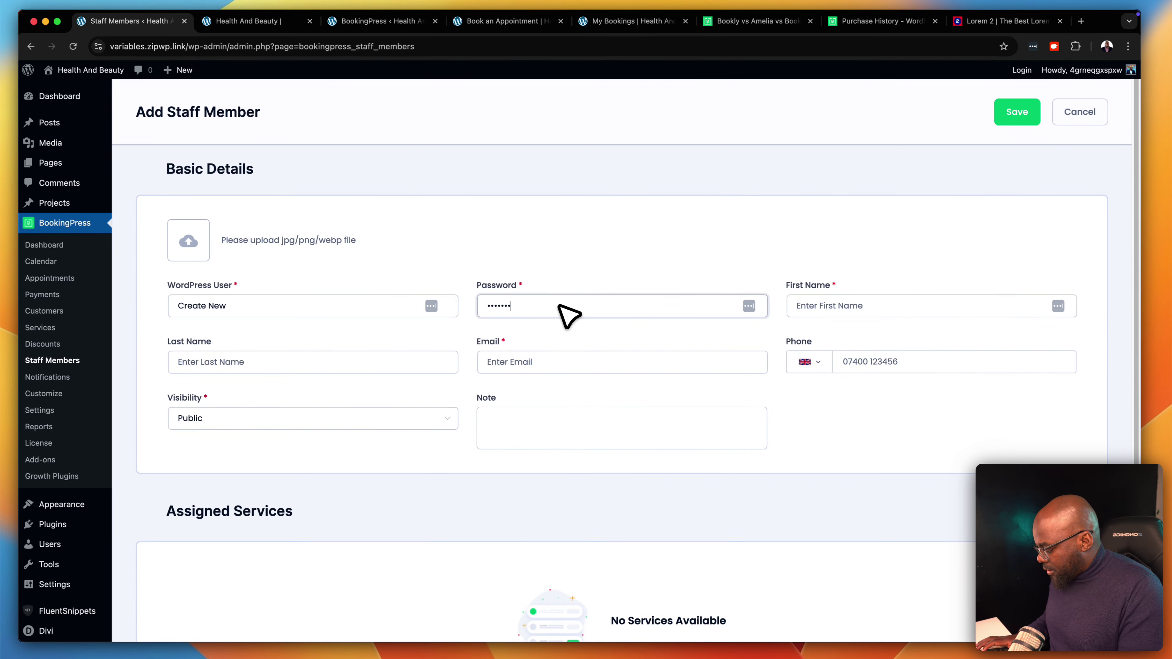
pyautogui.write('d')
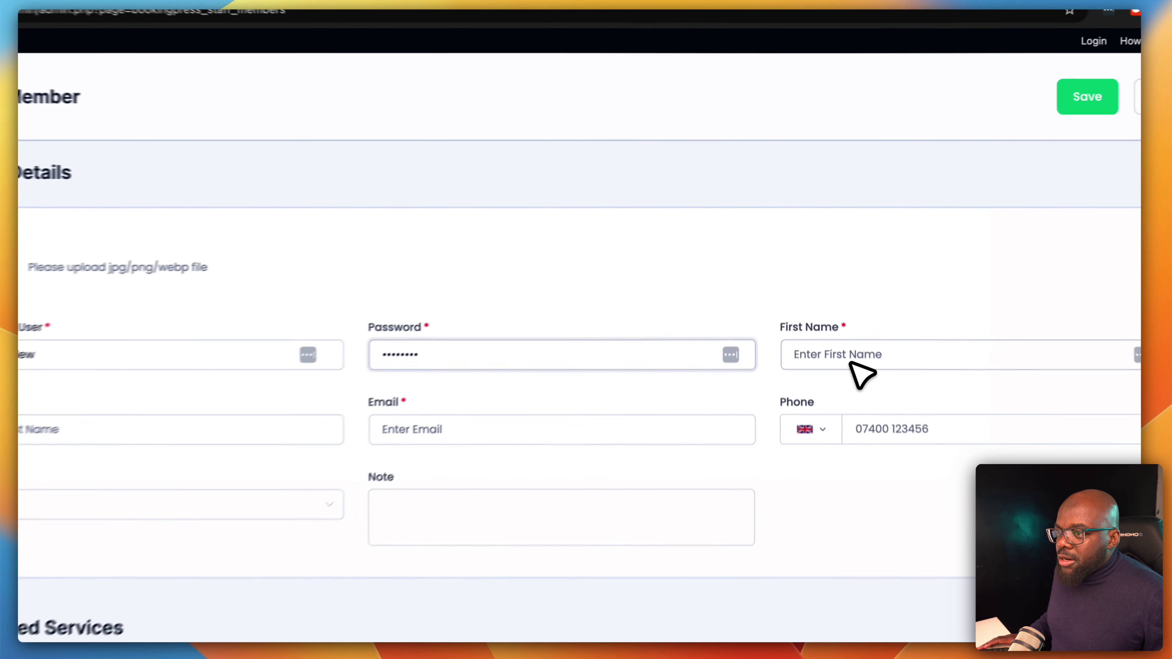
pyautogui.click(853, 362)
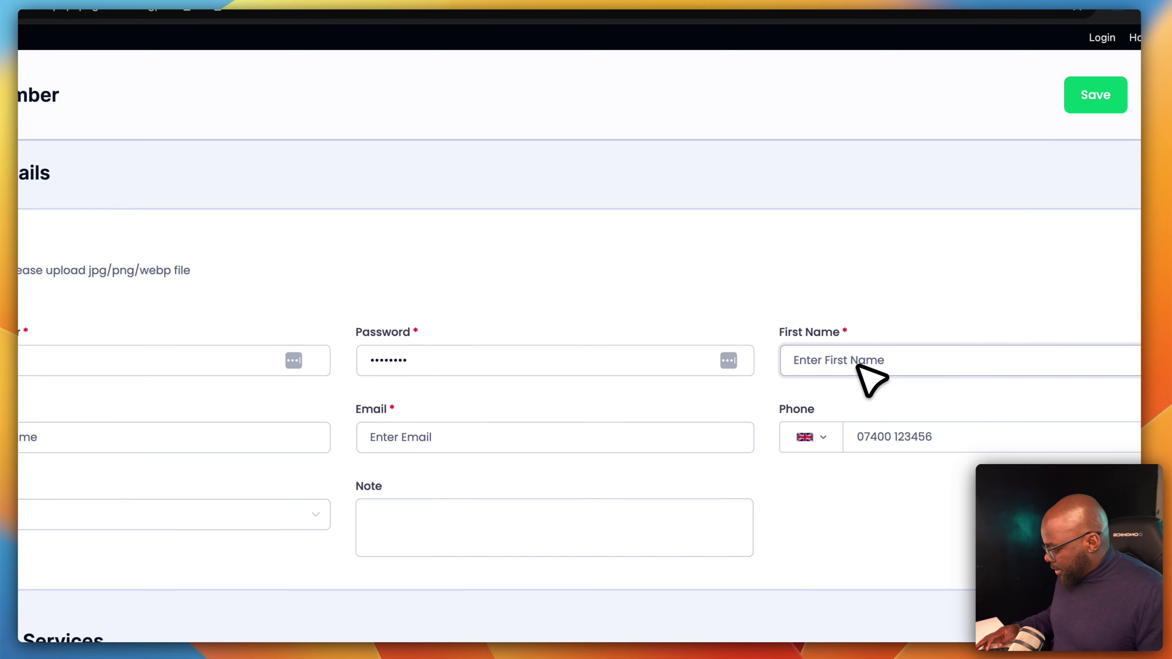
pyautogui.write('Sarah')
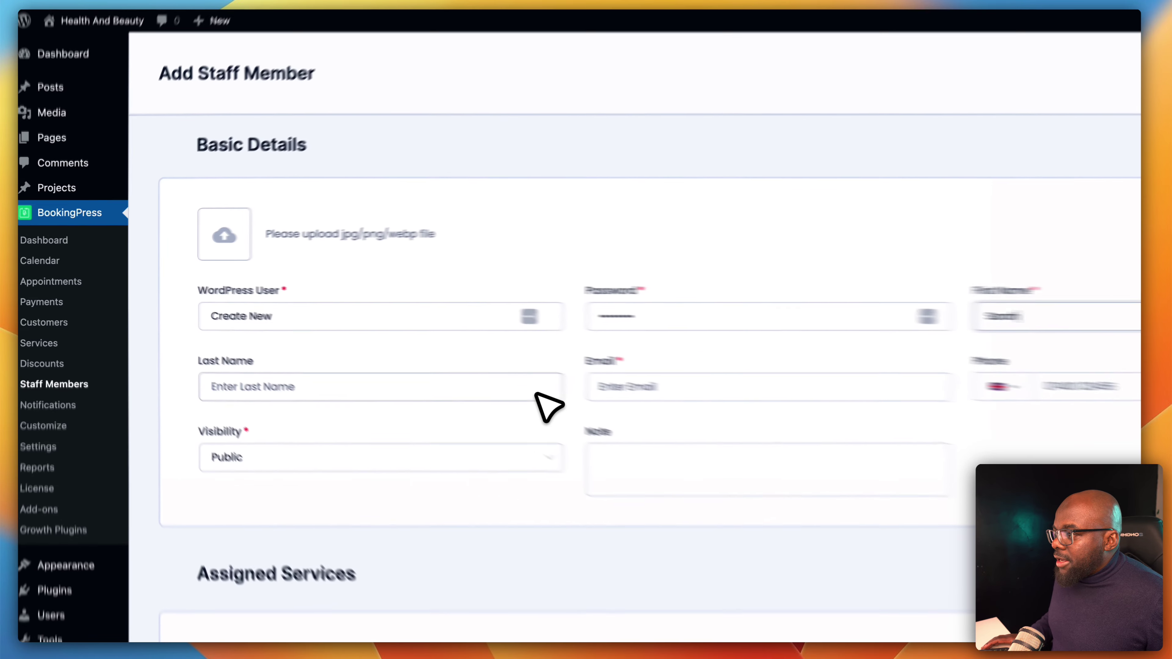
pyautogui.click(433, 362)
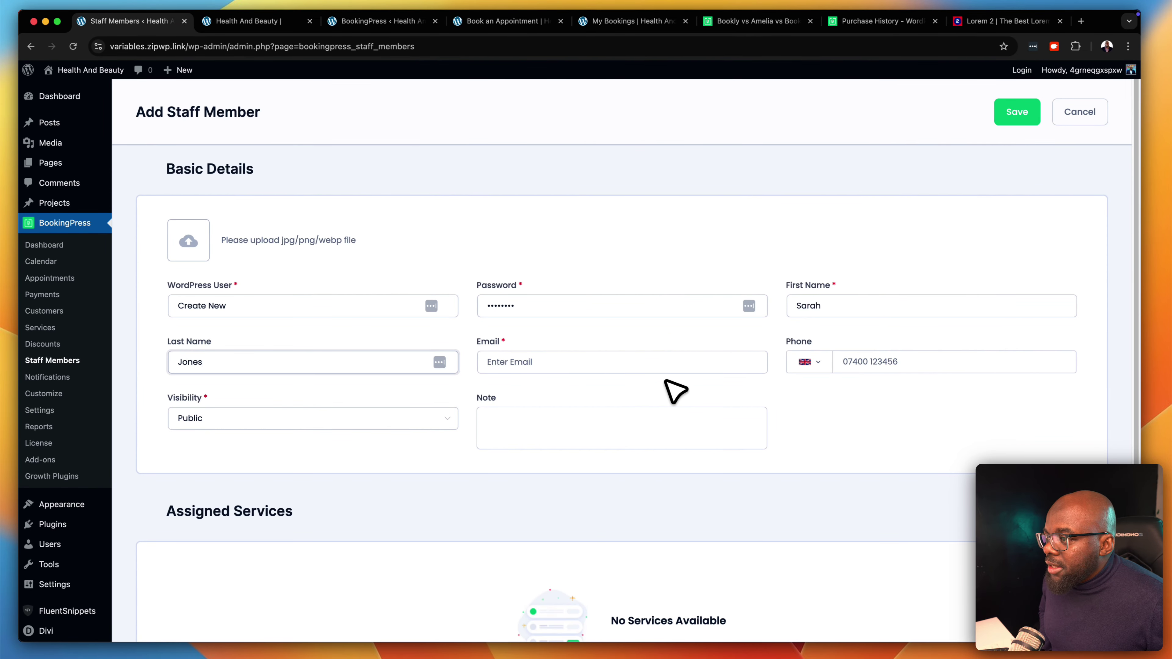
pyautogui.click(669, 367)
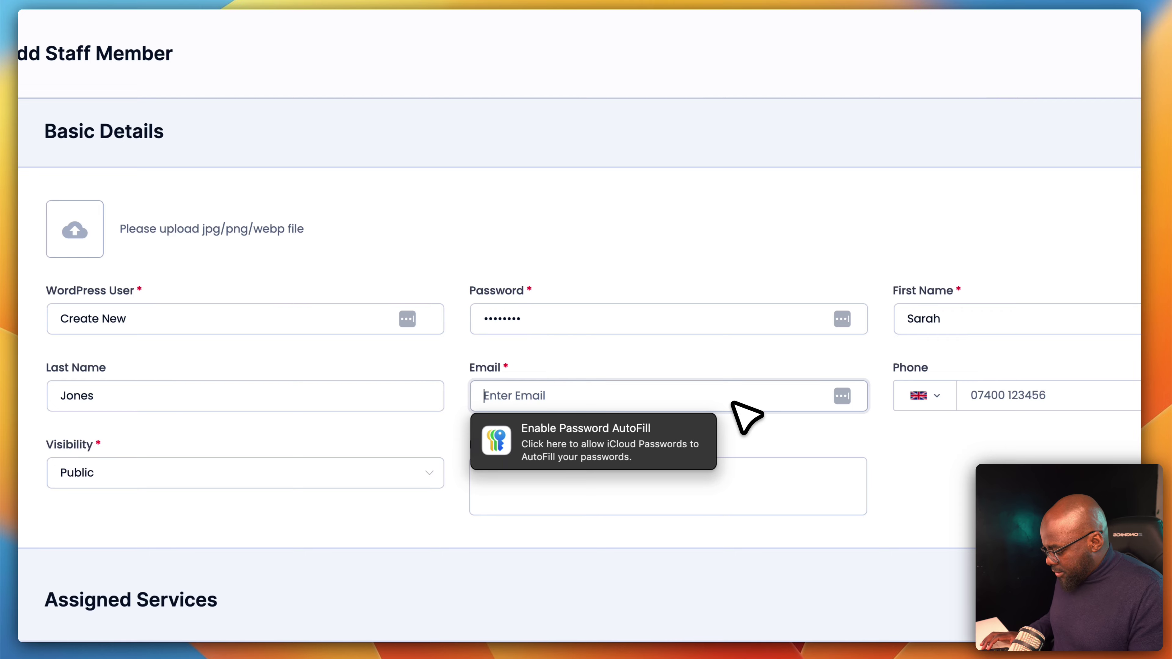
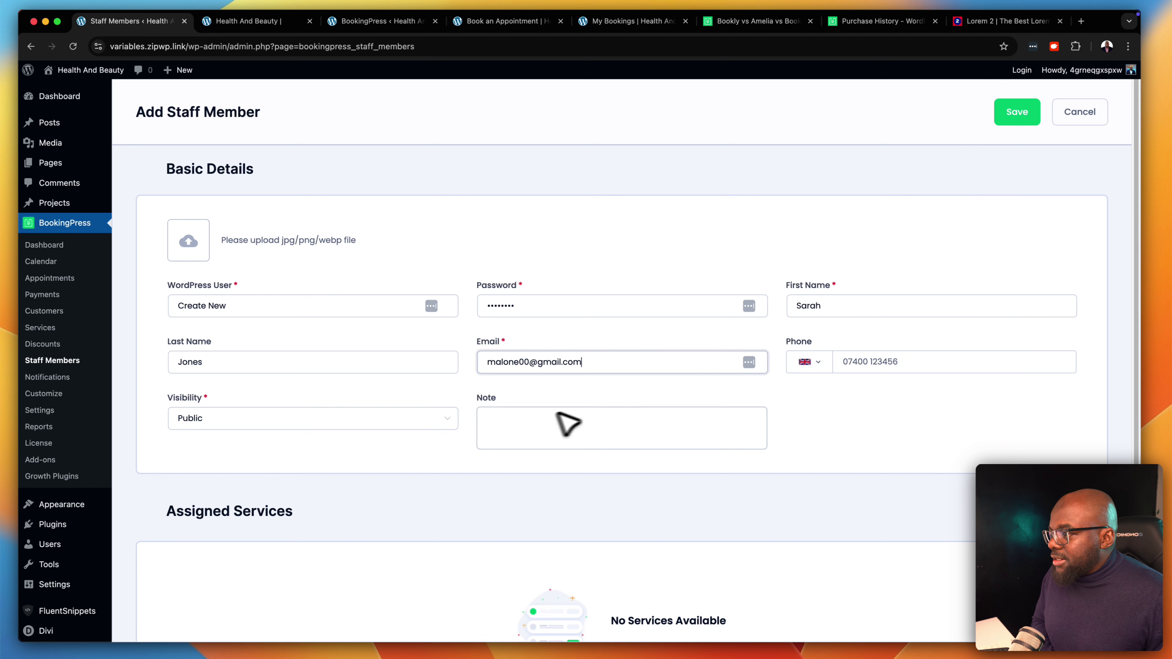
pyautogui.scroll(-2, 344, 434)
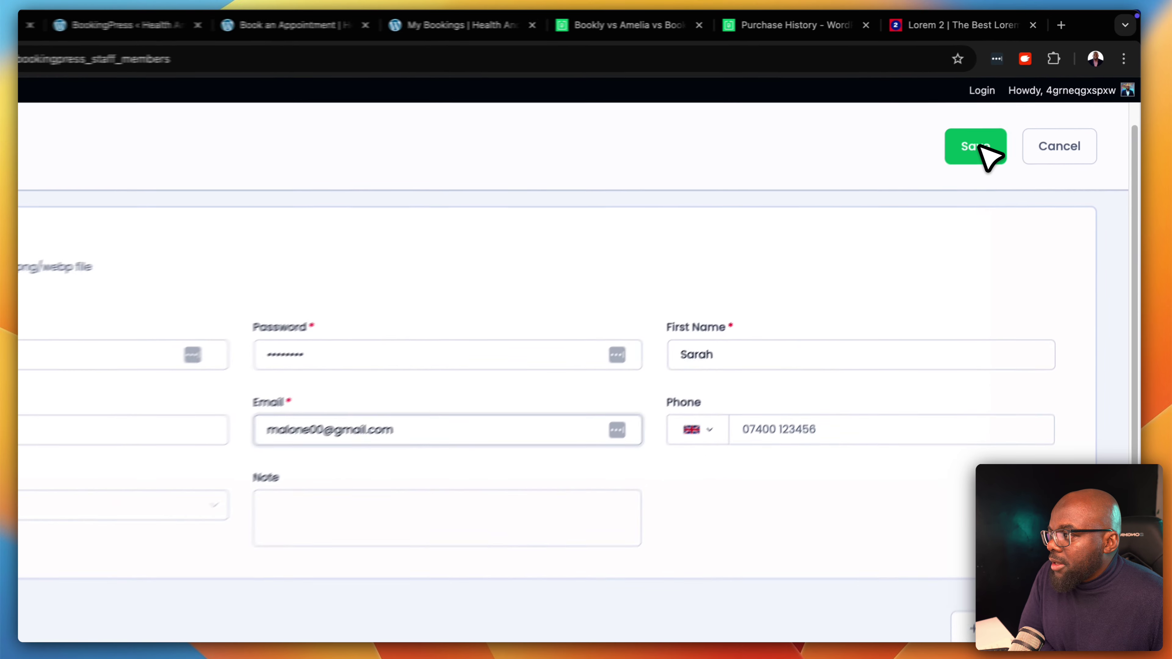
pyautogui.click(1021, 112)
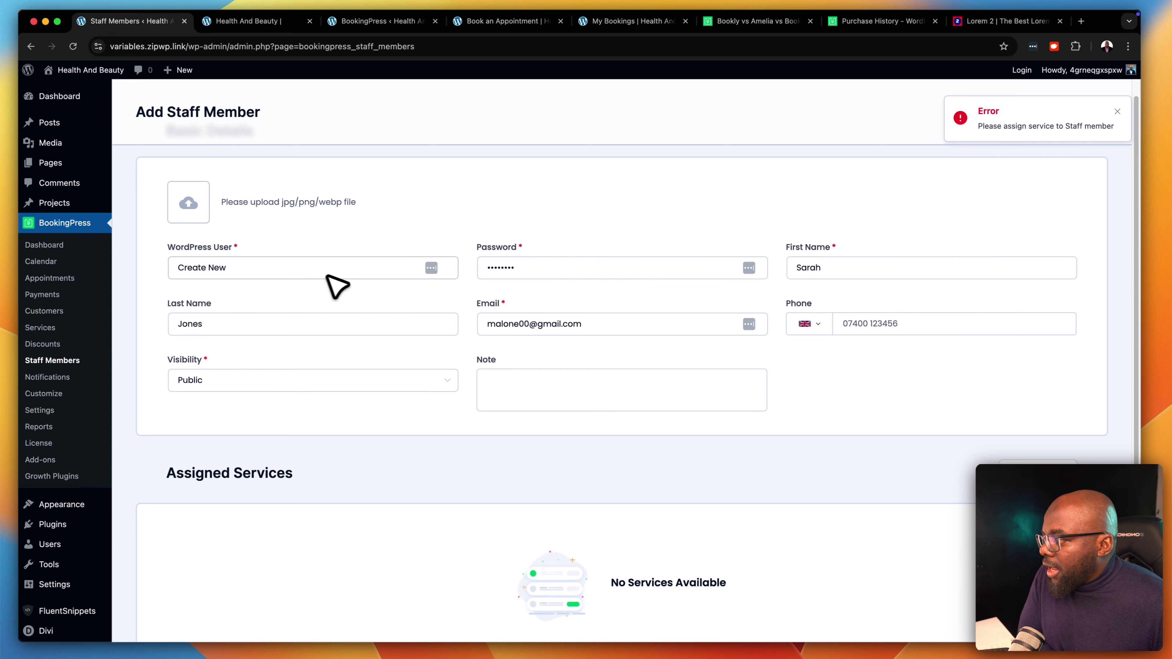
pyautogui.scroll(-2, 497, 426)
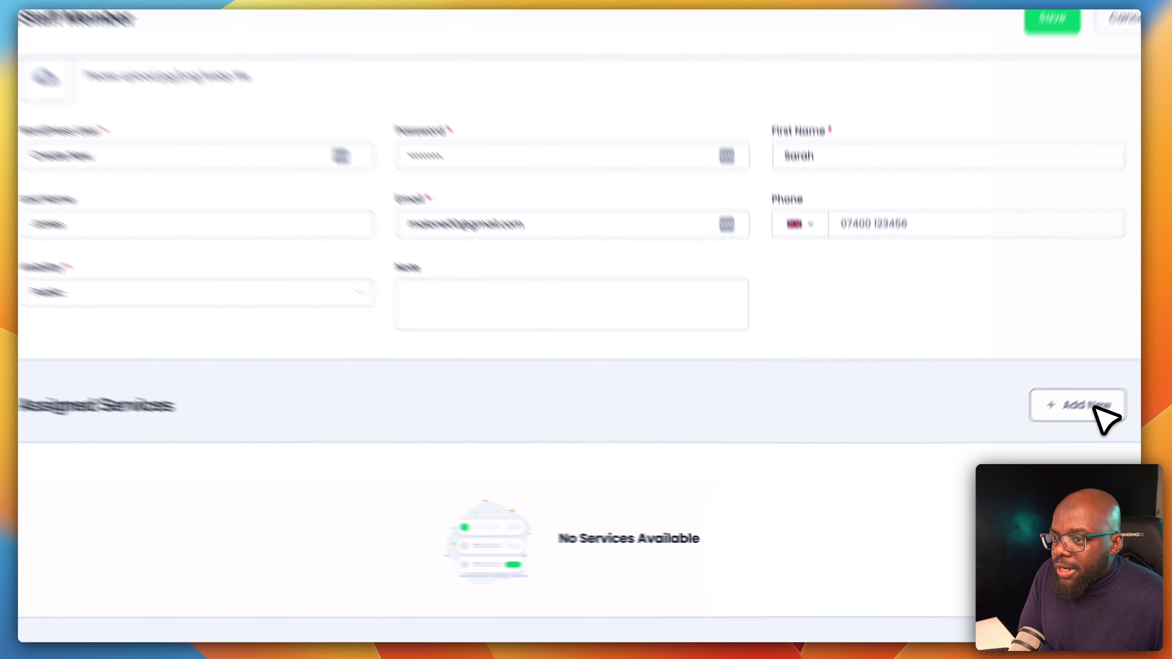
# Assign the Monthly Checkups service to the new staff member and save them
pyautogui.click(1094, 407)
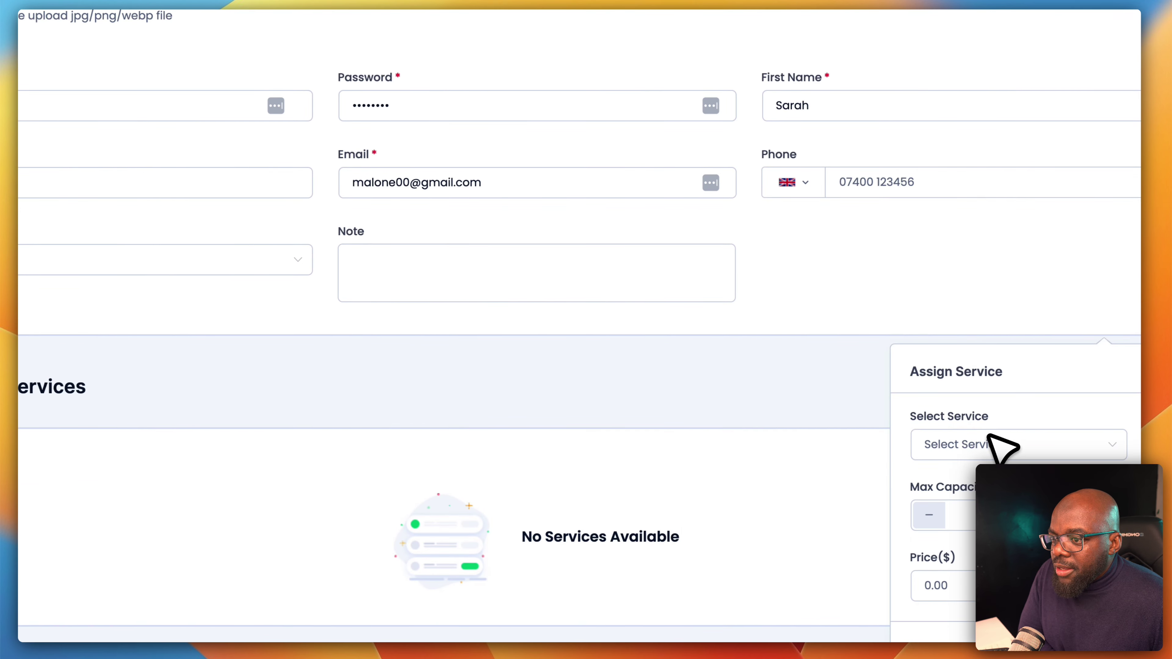
pyautogui.click(991, 452)
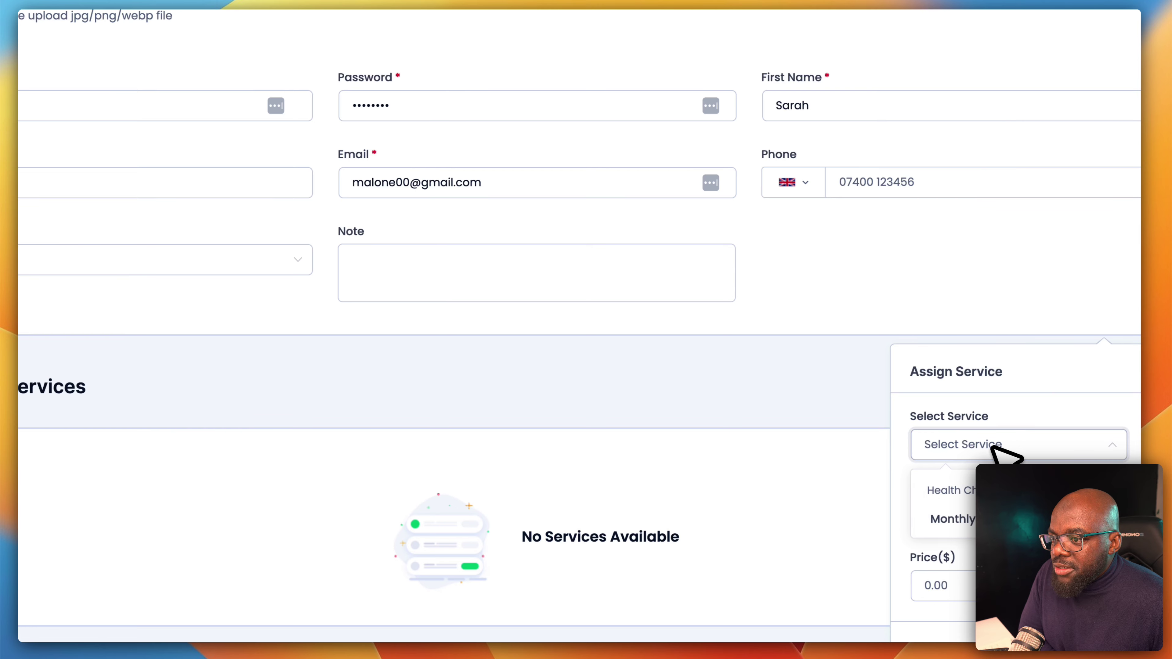
pyautogui.click(972, 519)
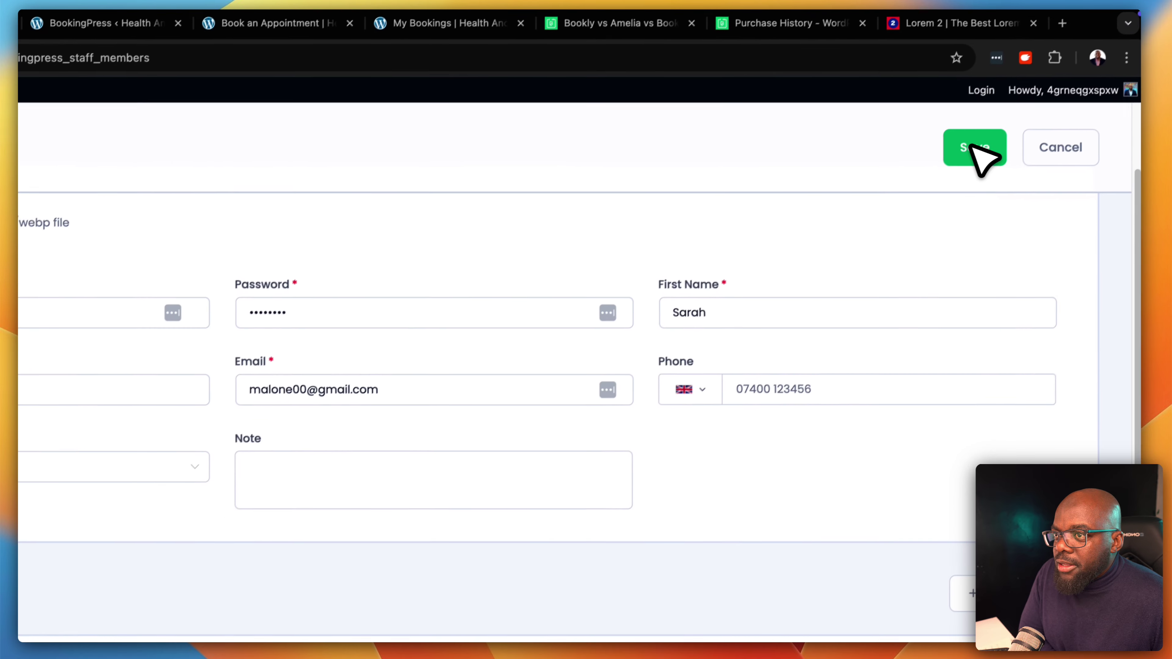
pyautogui.click(977, 150)
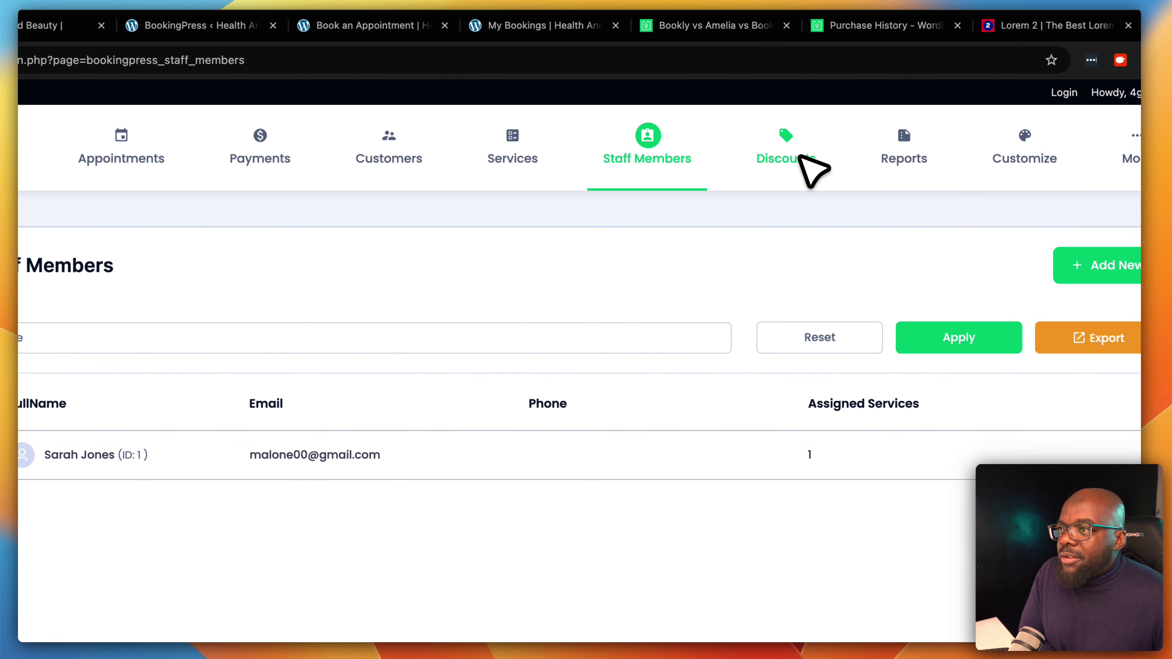
pyautogui.click(805, 161)
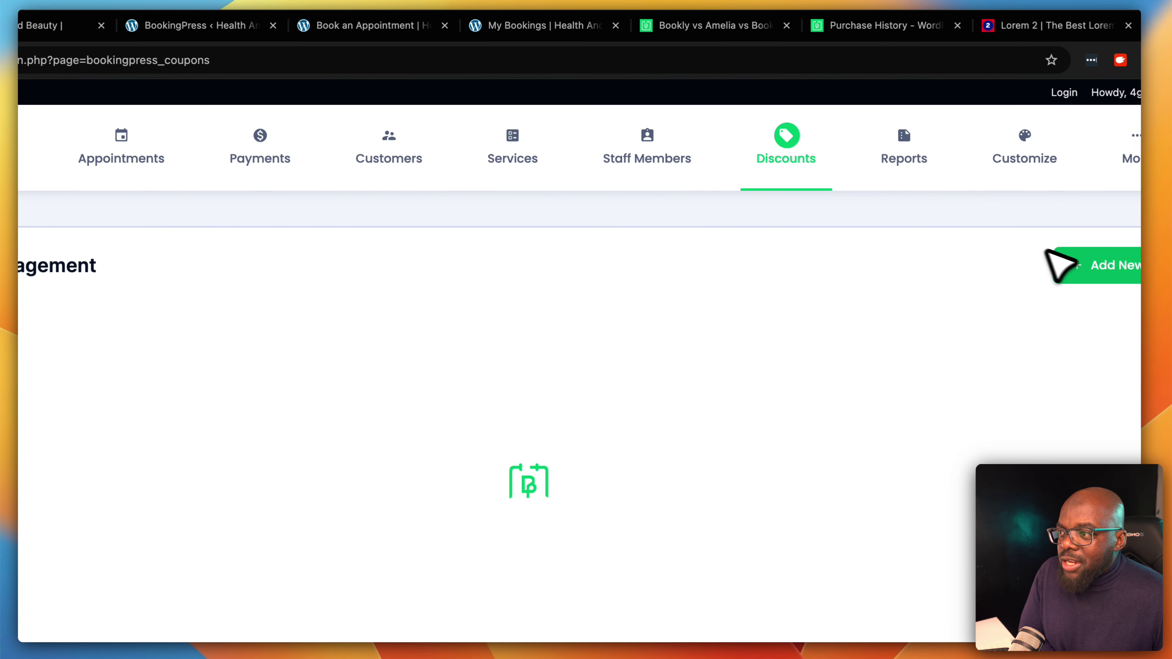
# Create a coupon titled '50% OFF' with code NOV50 and a 50% discount
pyautogui.click(1133, 267)
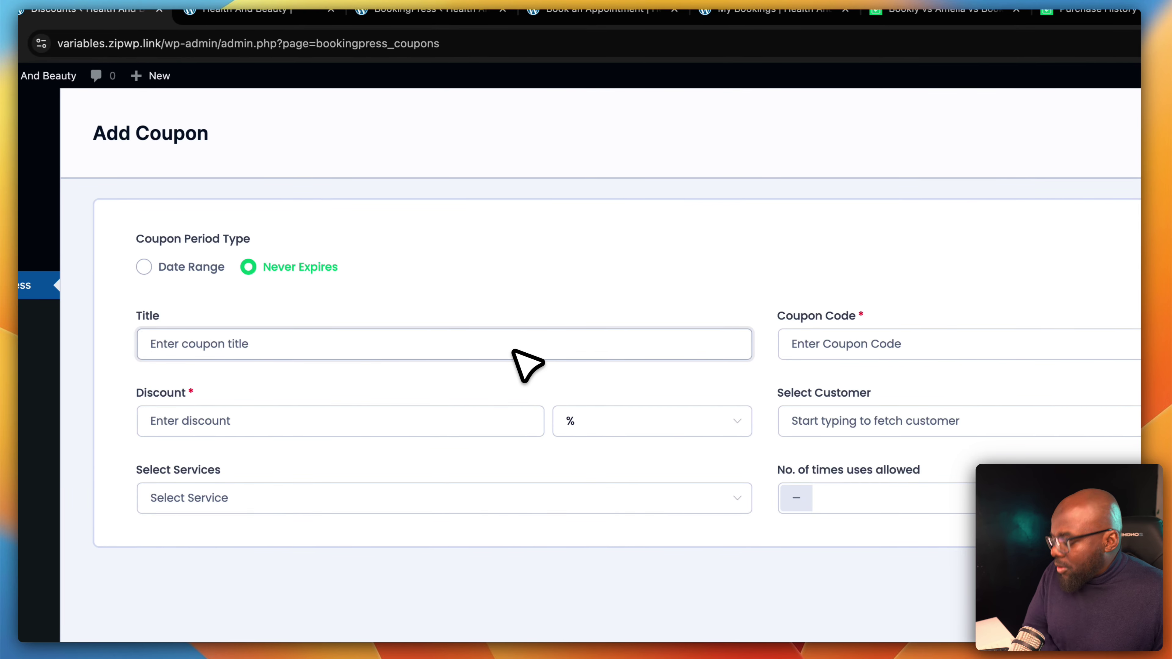
pyautogui.write('FF')
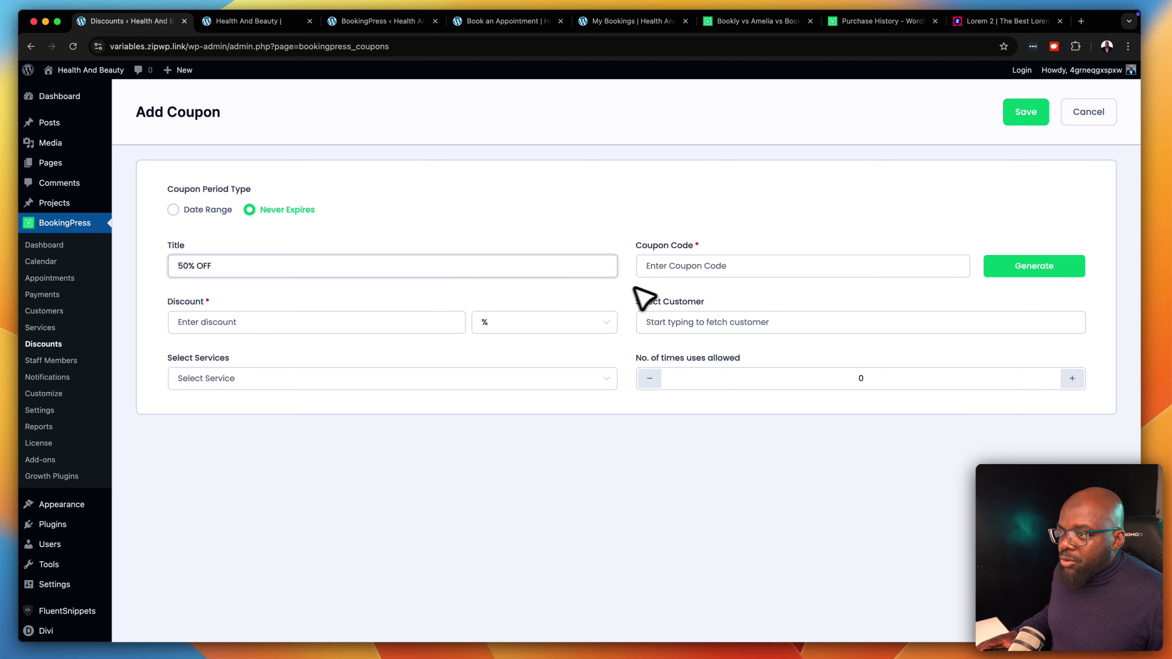
pyautogui.click(693, 265)
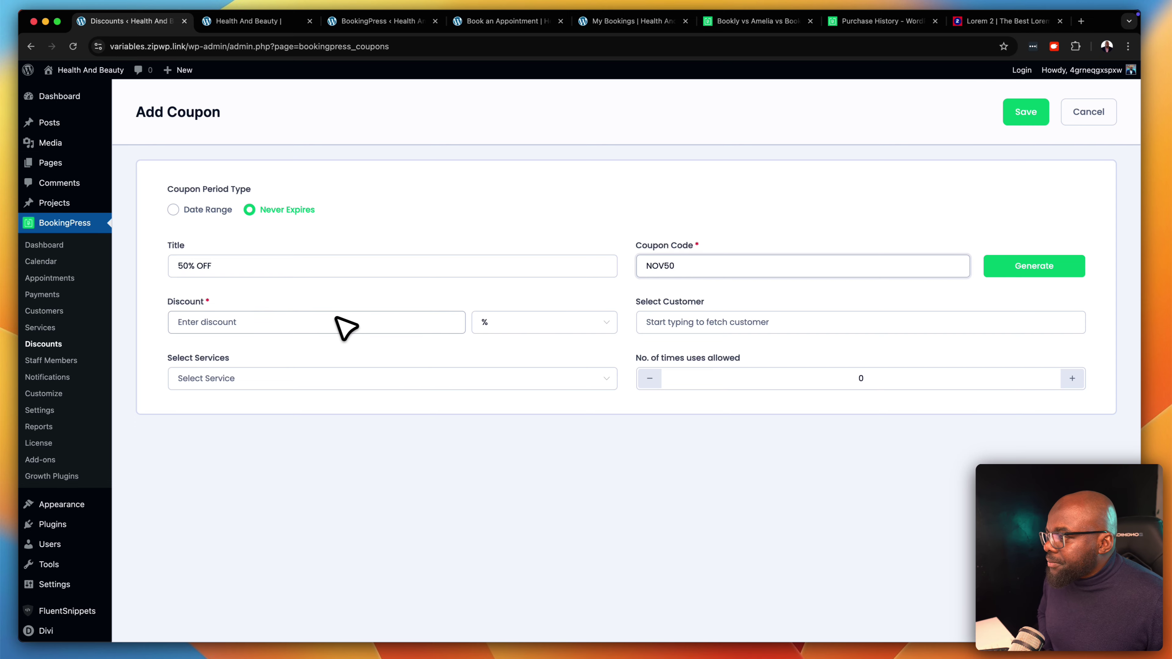
pyautogui.click(337, 330)
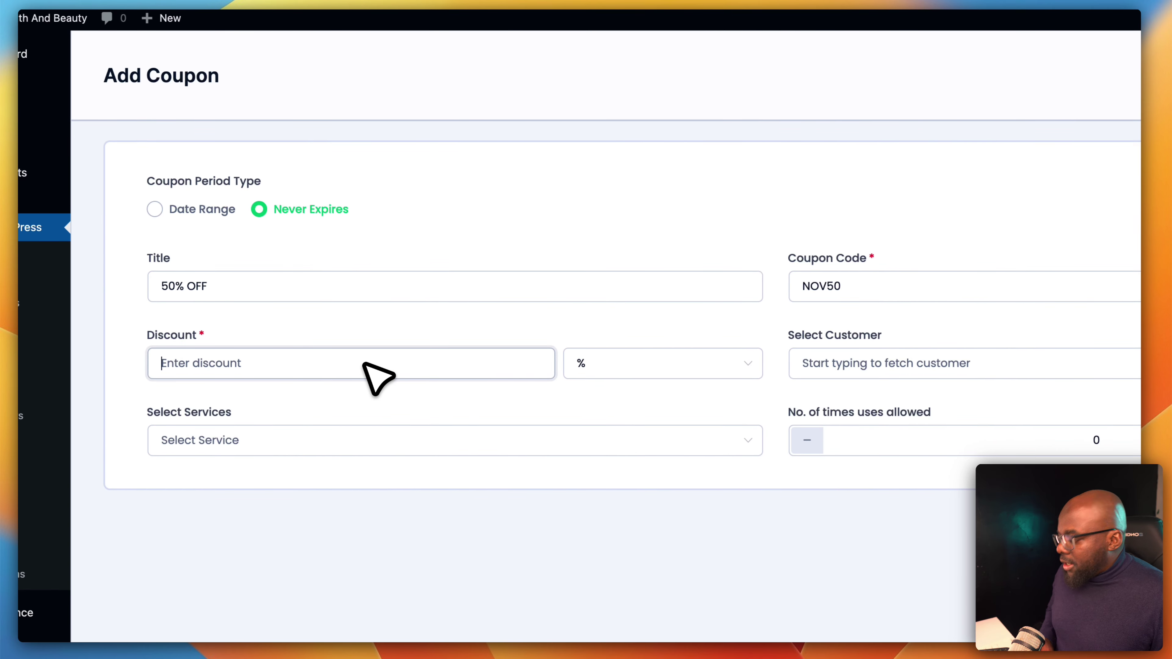
pyautogui.write('50')
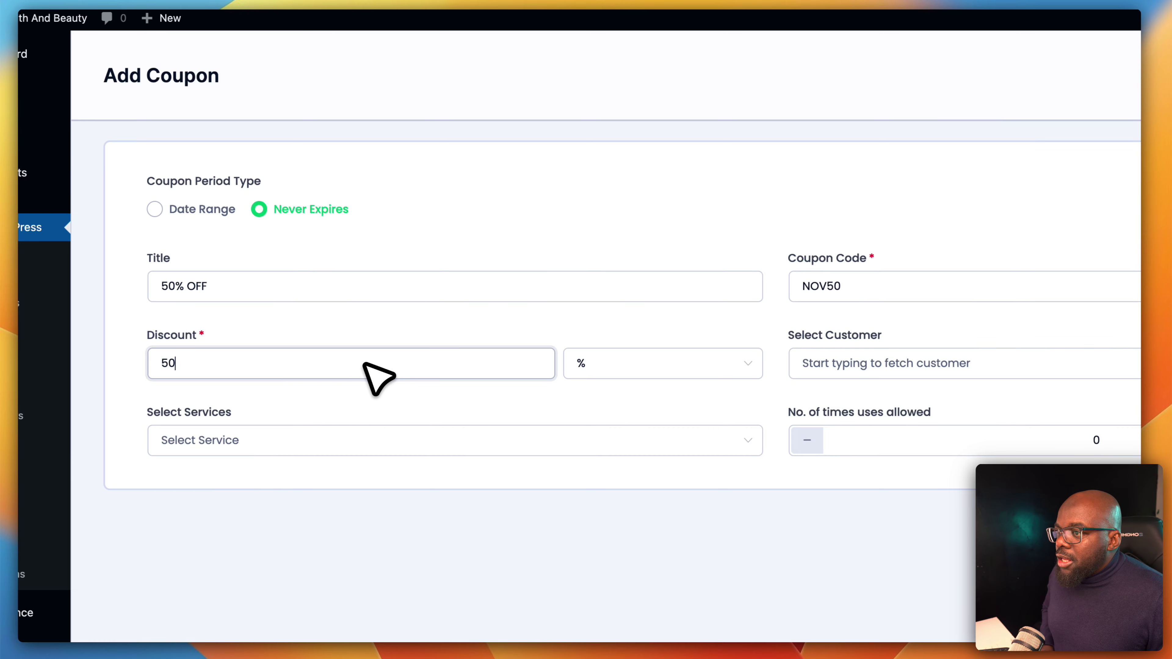
pyautogui.click(650, 370)
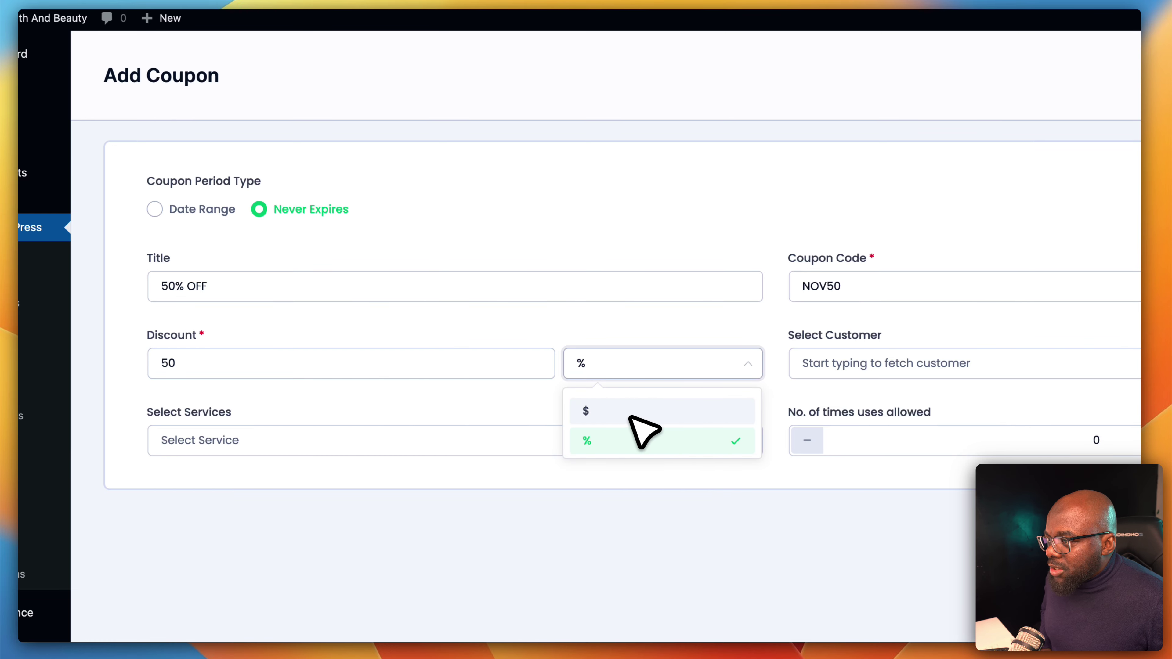
pyautogui.click(533, 414)
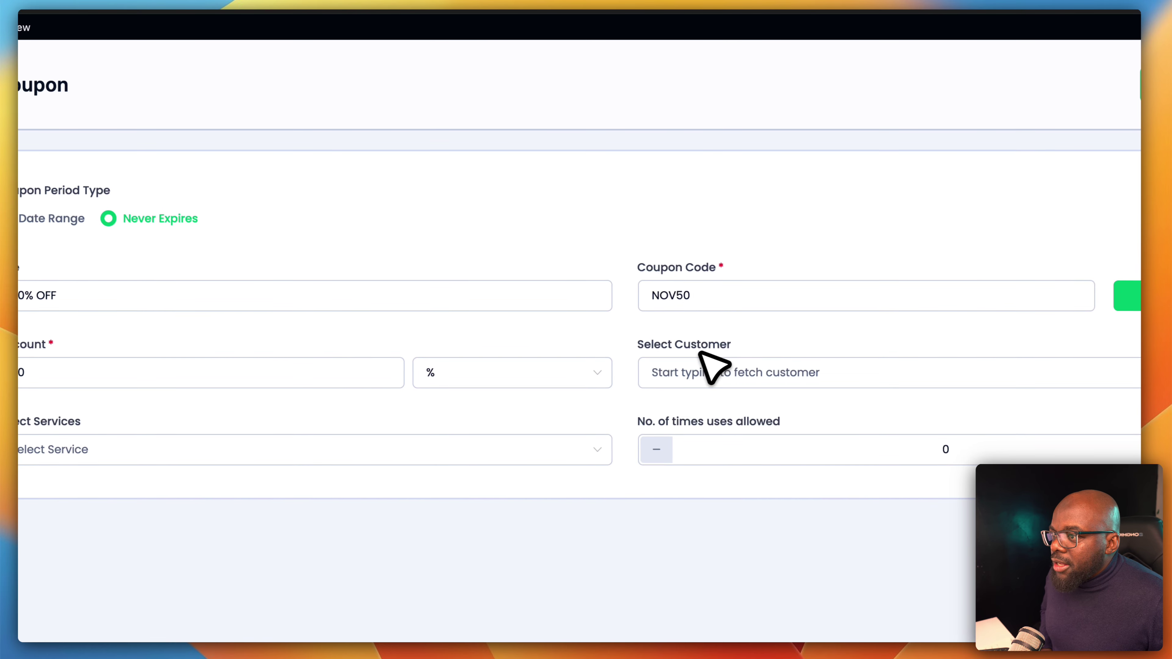
# Restrict the coupon to Monthly Checkups, allow one use, and save it
pyautogui.click(683, 373)
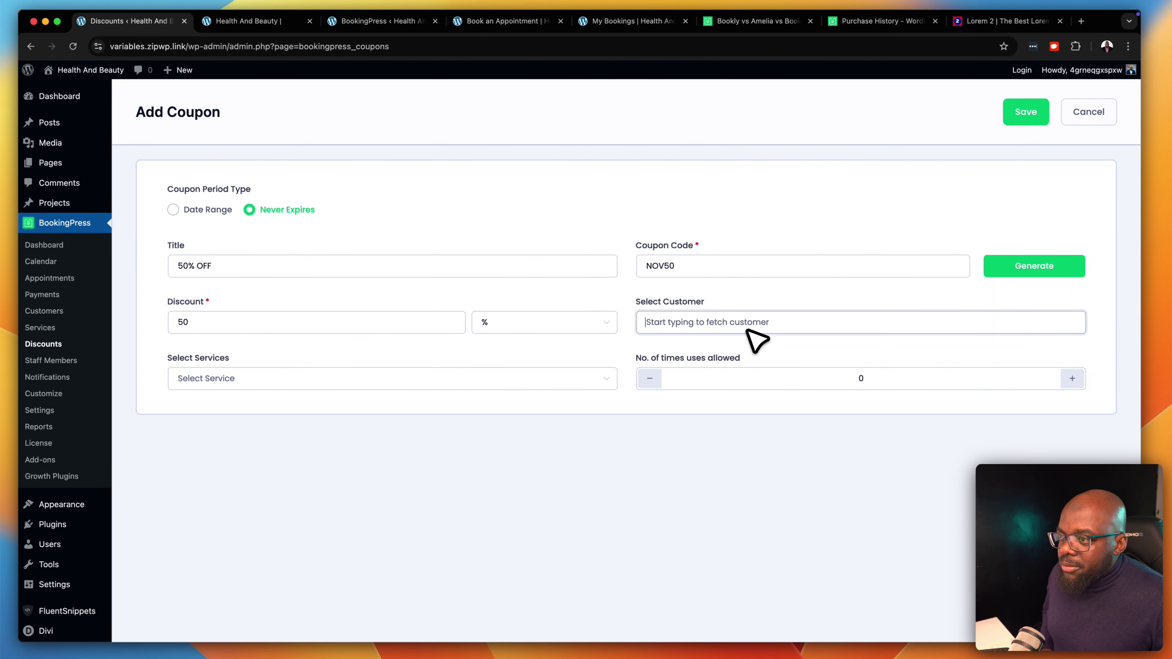
pyautogui.click(339, 378)
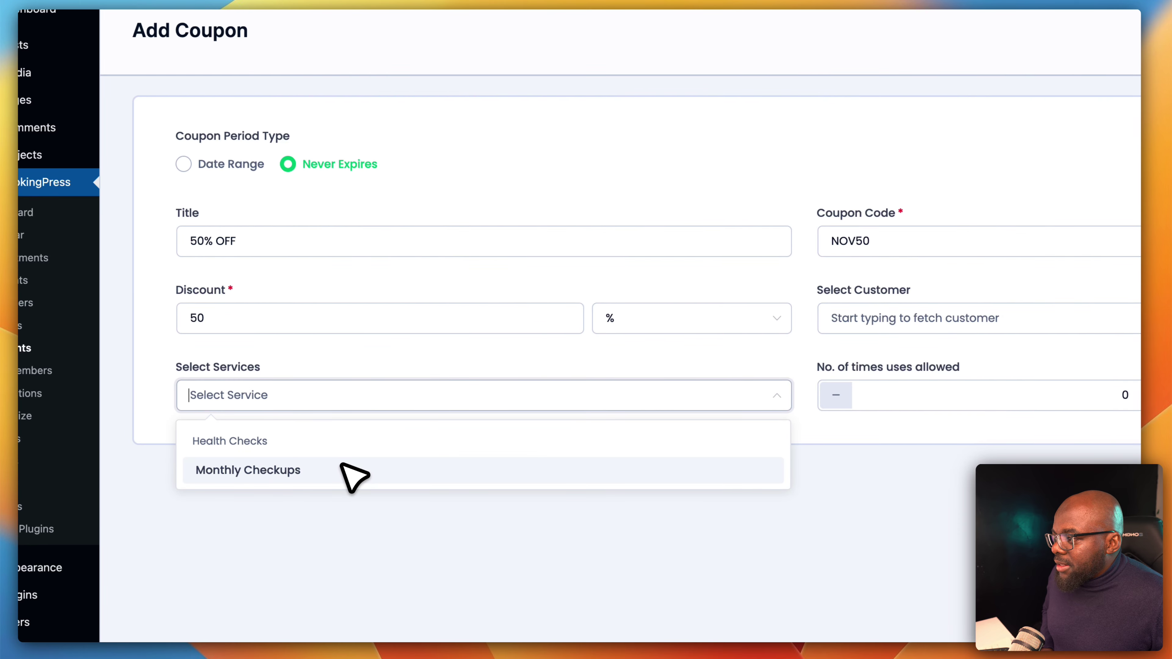
pyautogui.click(342, 468)
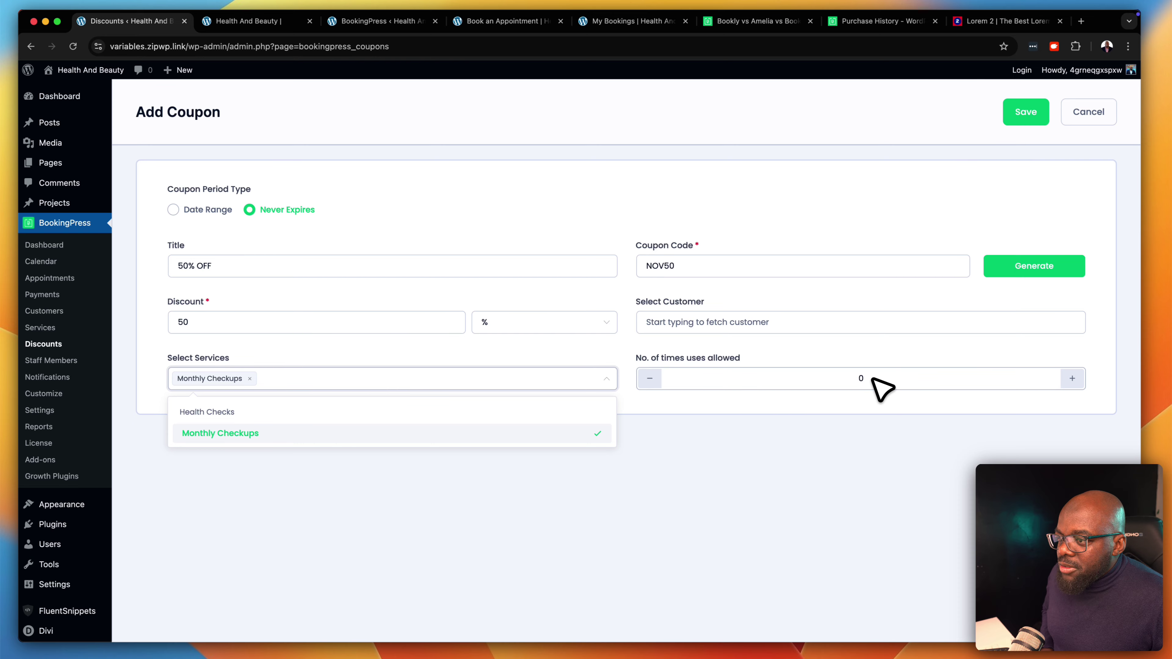
pyautogui.click(1072, 378)
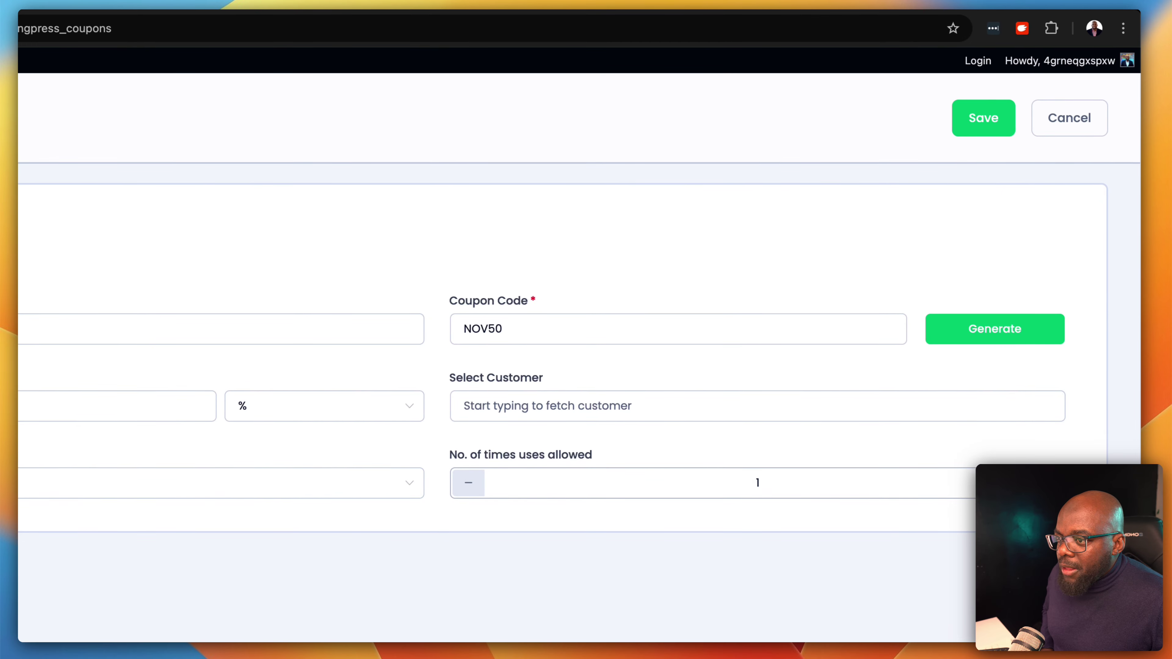
pyautogui.click(983, 123)
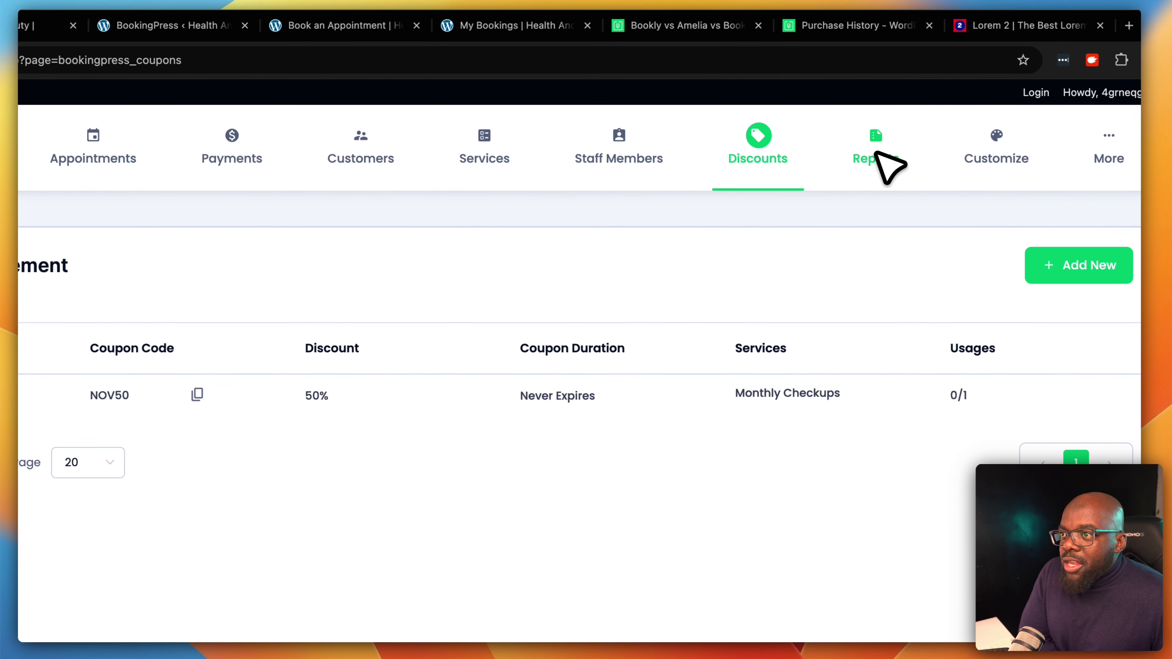
# Browse the Revenue and Customers reports, then return to the Appointment Report
pyautogui.click(896, 114)
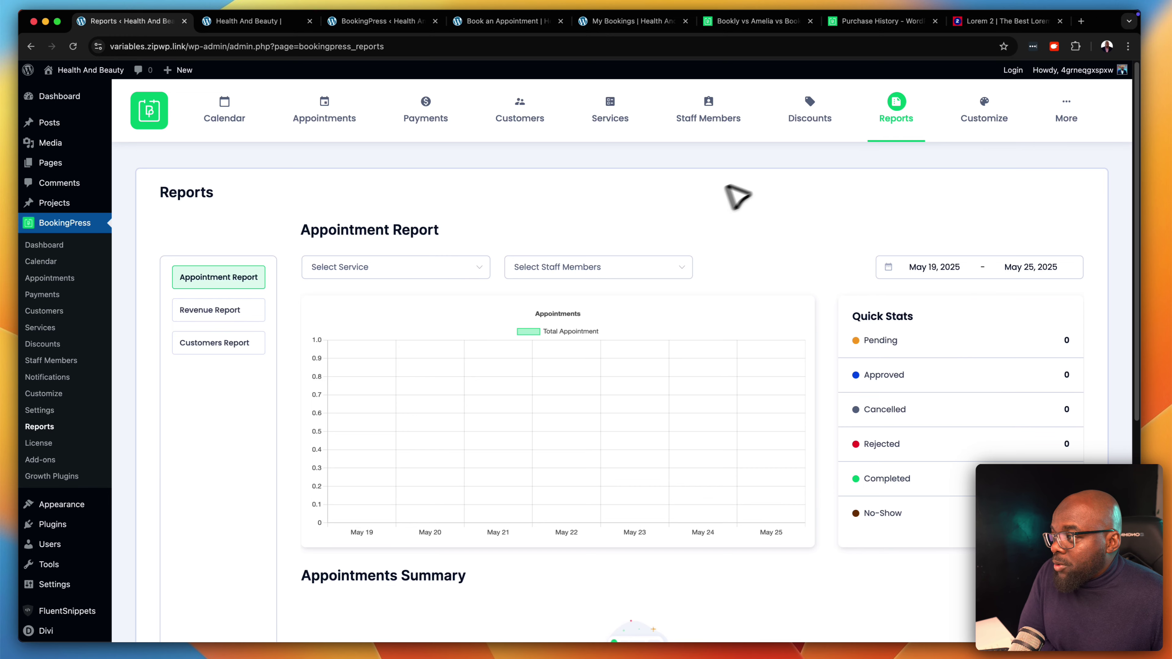
pyautogui.click(233, 308)
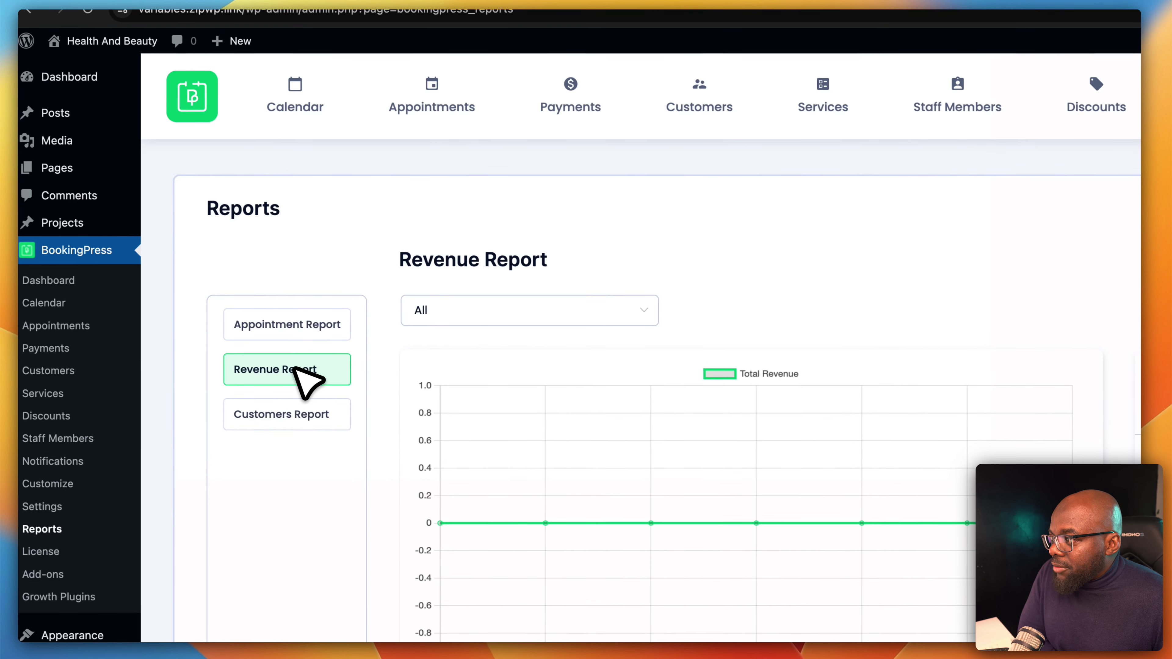
pyautogui.click(281, 413)
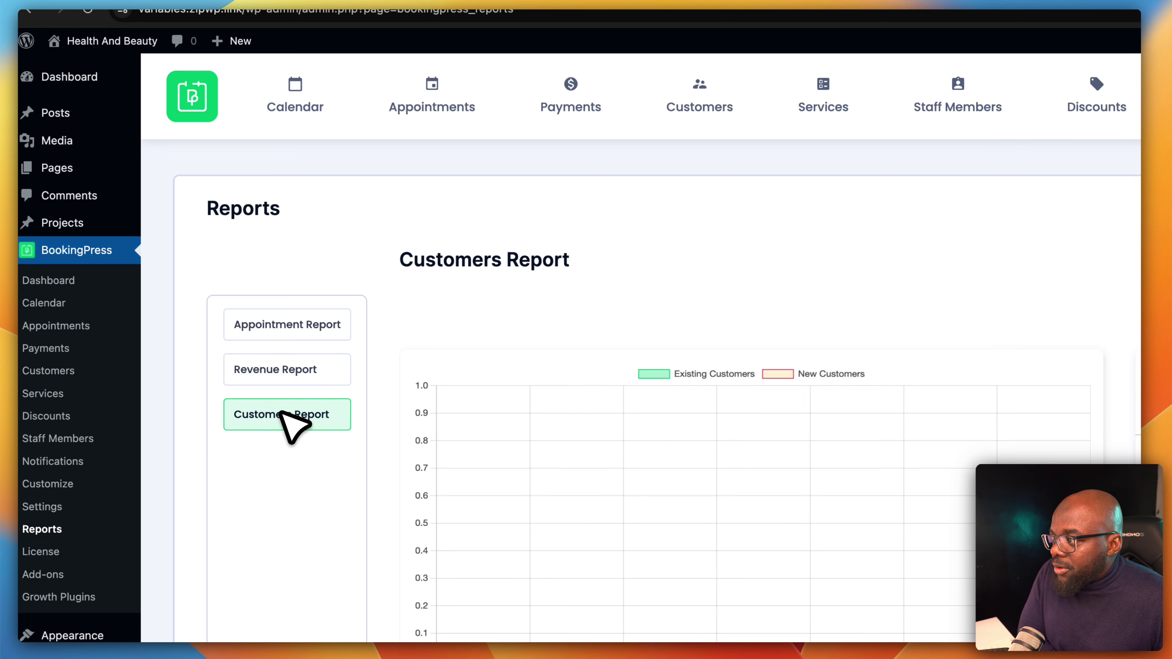
pyautogui.click(296, 332)
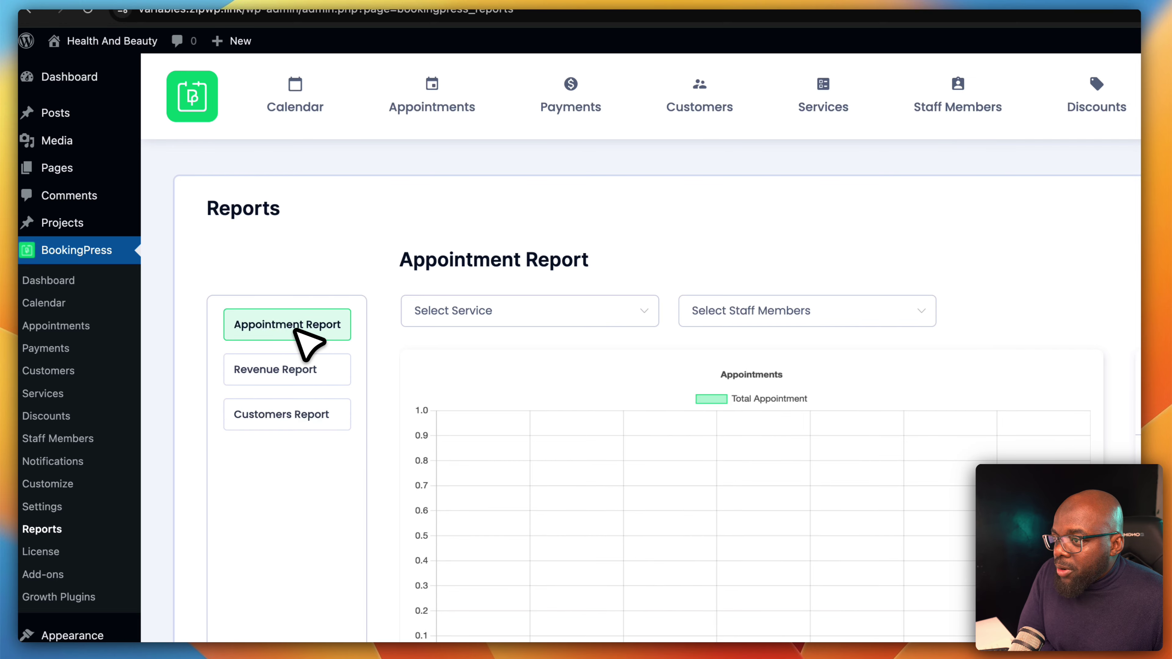
# Filter the Appointment Report for May 19–25, 2025 to the Monthly Checkups service
pyautogui.click(974, 291)
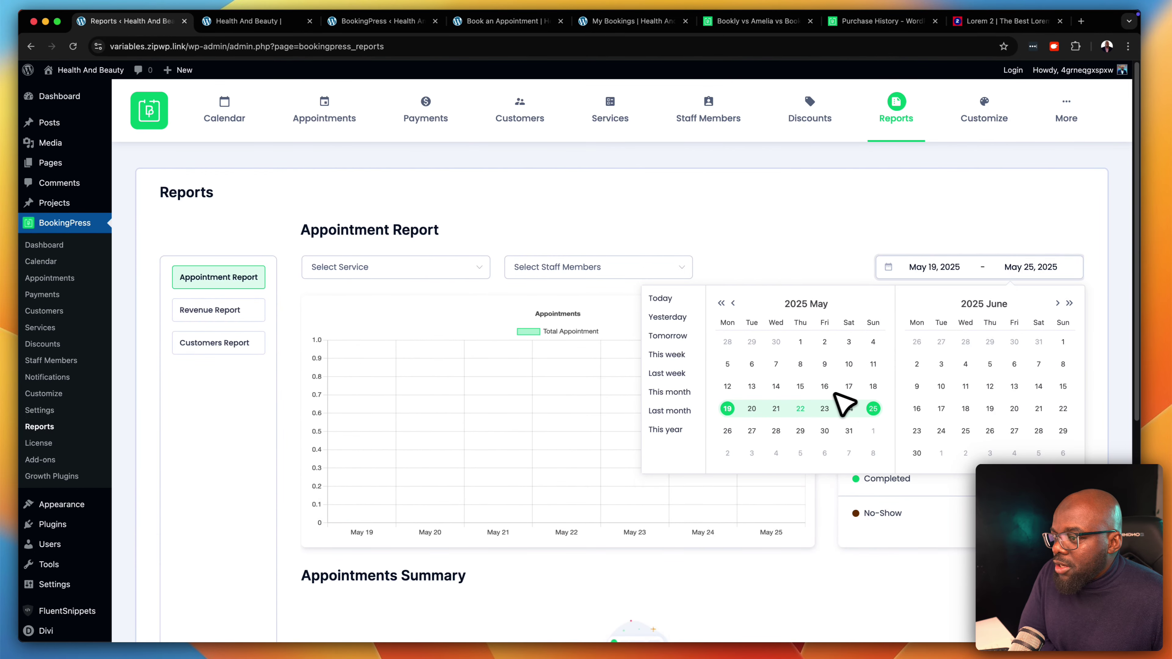
pyautogui.scroll(-6, 807, 413)
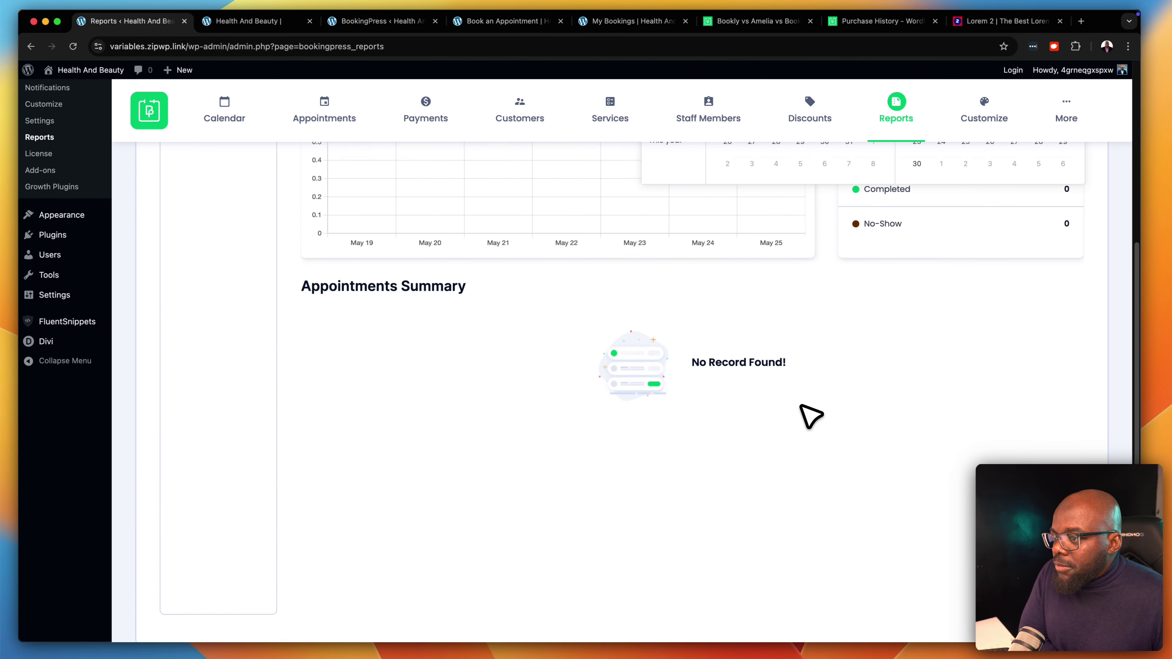
pyautogui.scroll(6, 807, 414)
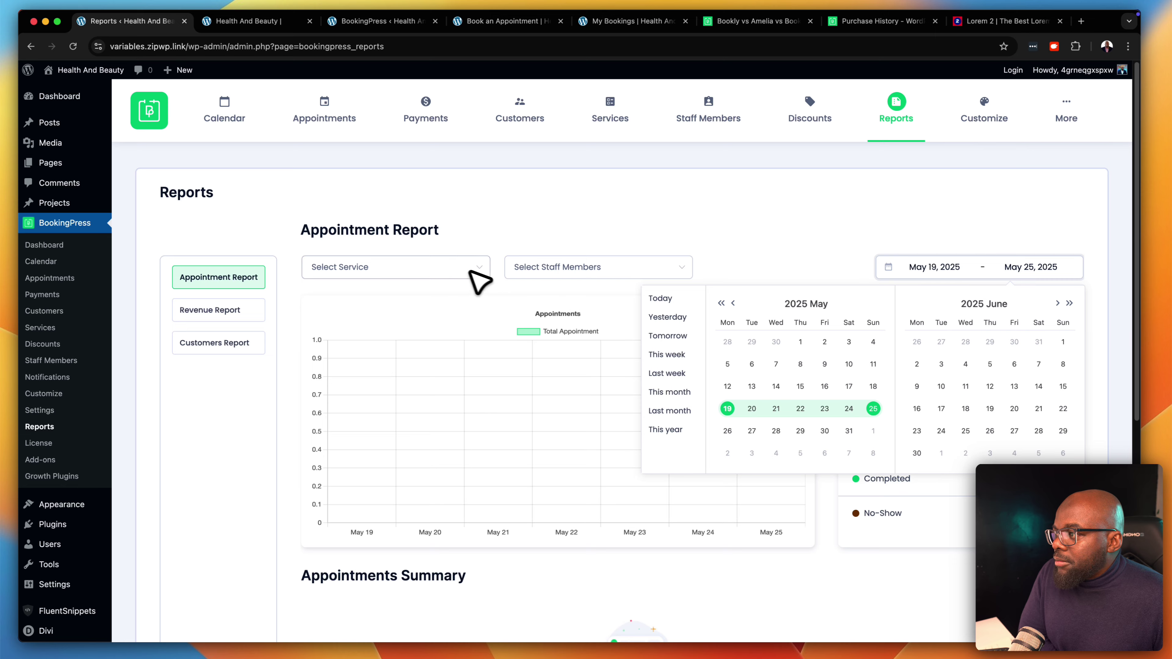
pyautogui.click(473, 270)
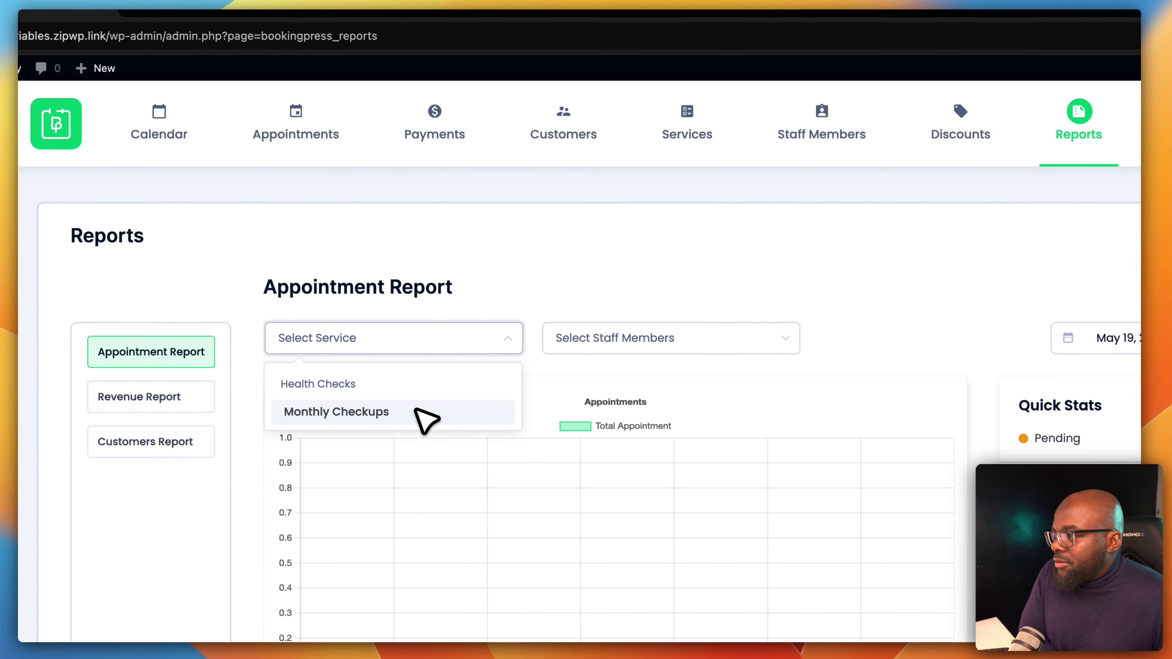
pyautogui.click(427, 420)
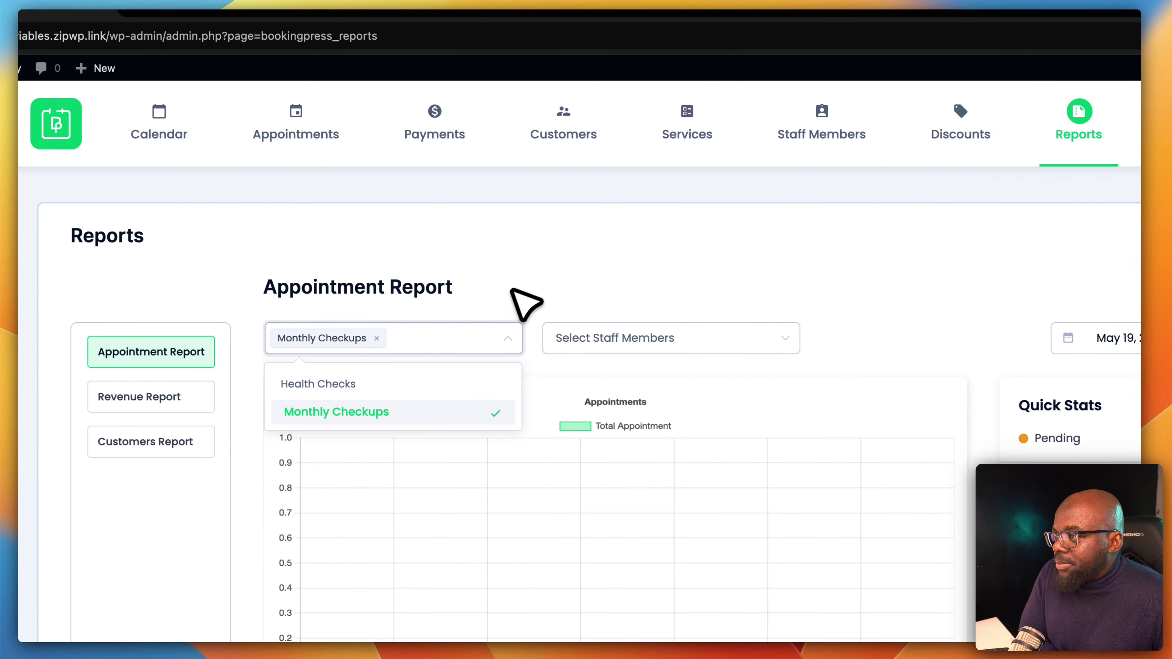
pyautogui.click(521, 282)
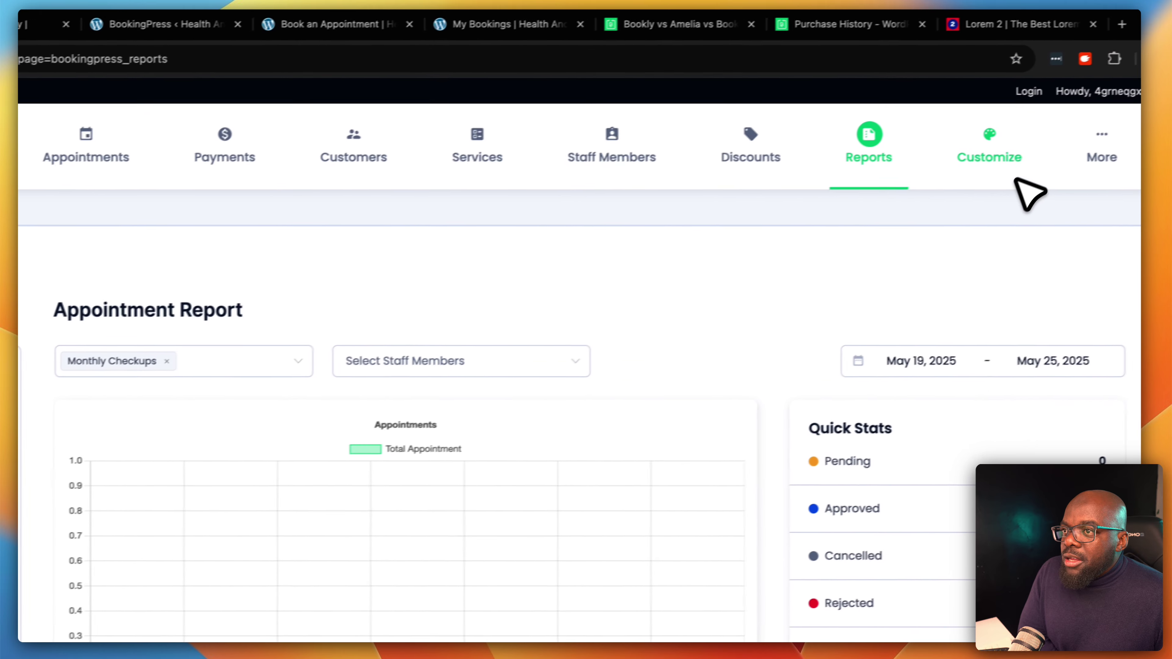
pyautogui.moveTo(1011, 155)
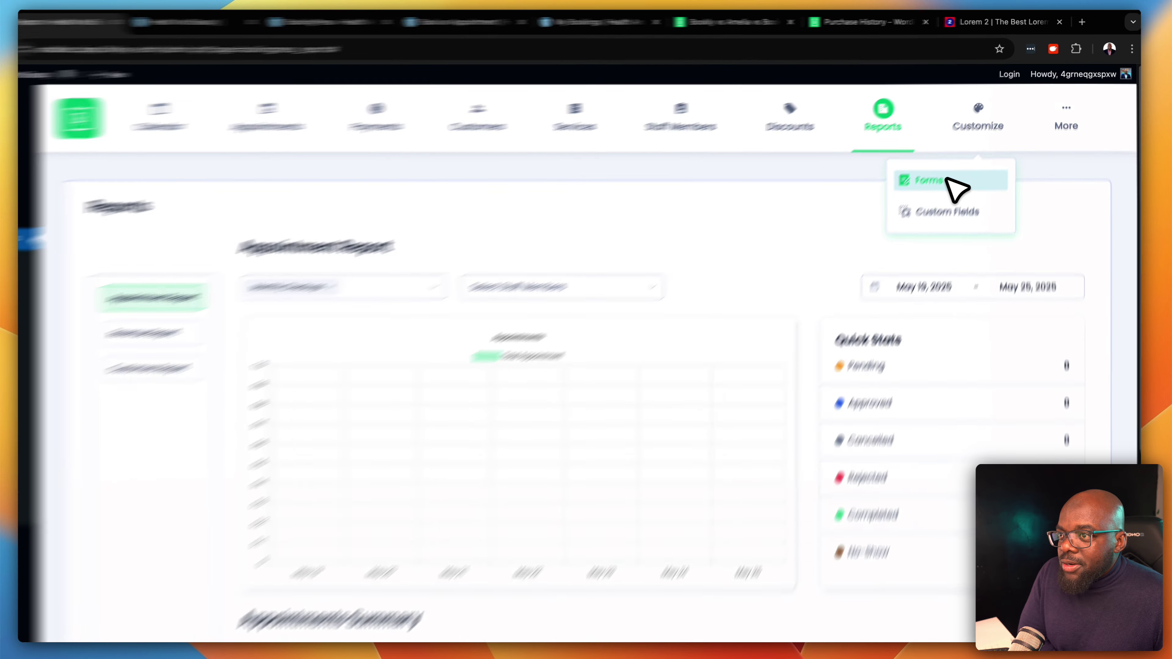
# Preview the booking form's staff, date and time, basic details and service steps
pyautogui.click(941, 168)
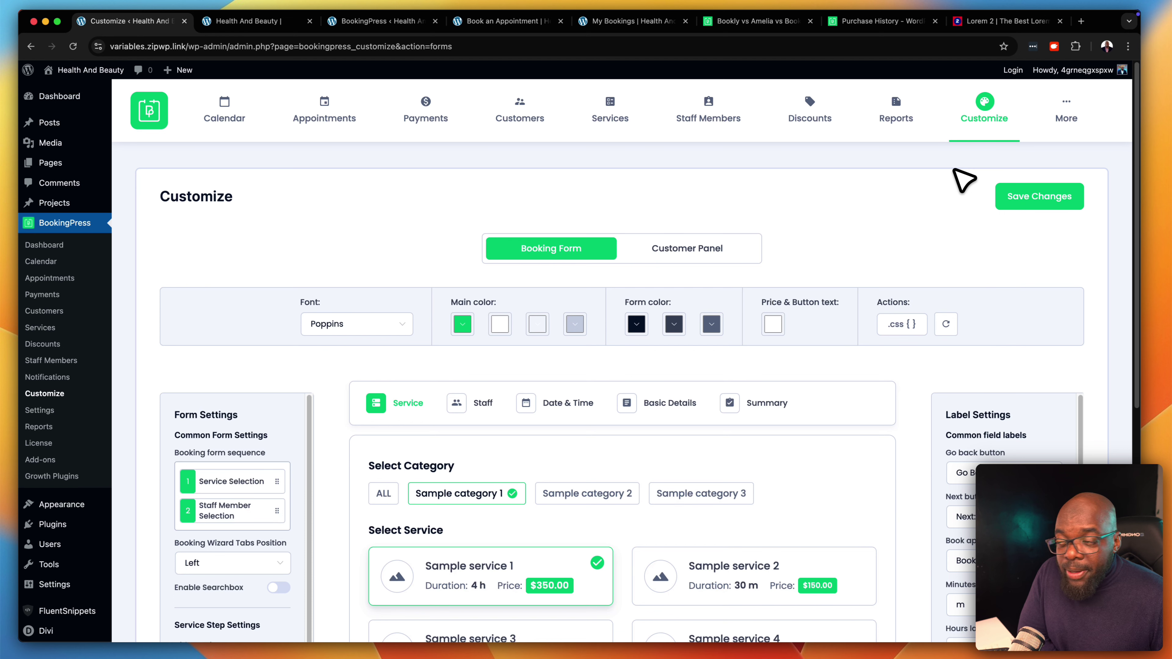
pyautogui.scroll(-5, 830, 404)
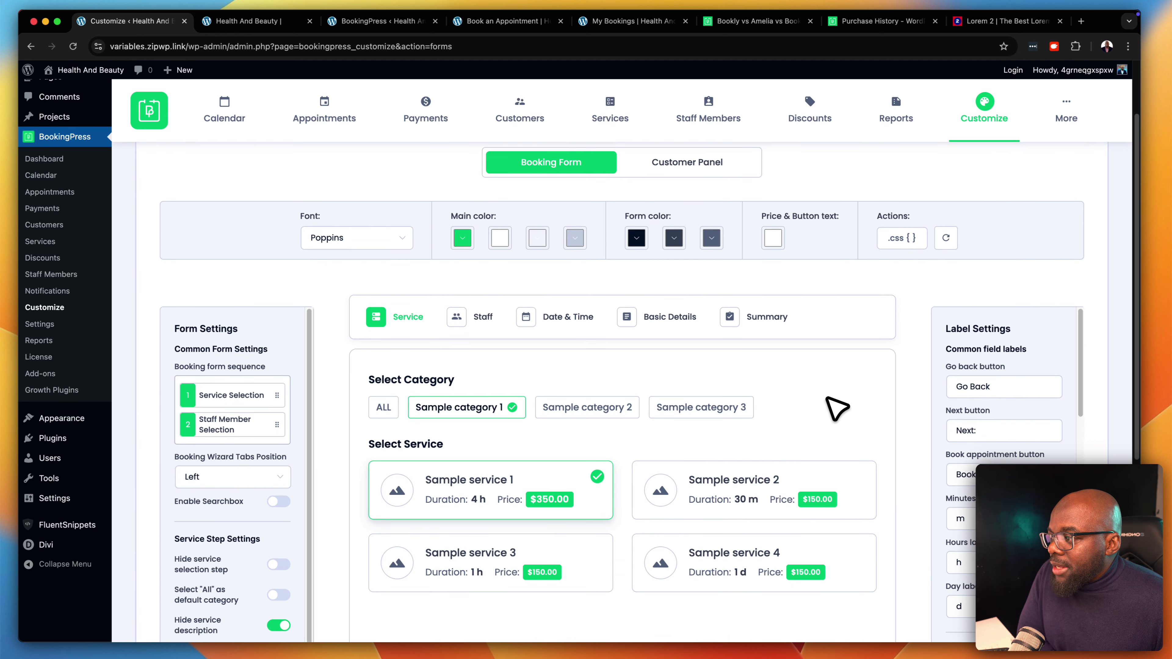
pyautogui.scroll(-1, 835, 406)
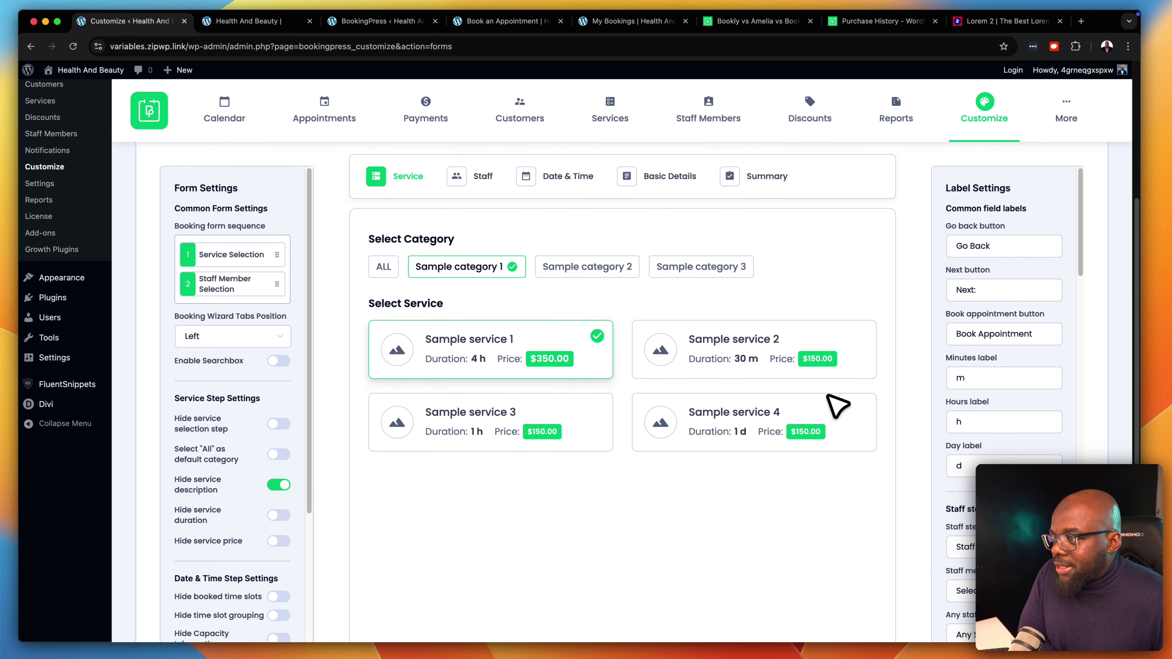
pyautogui.scroll(-1, 386, 279)
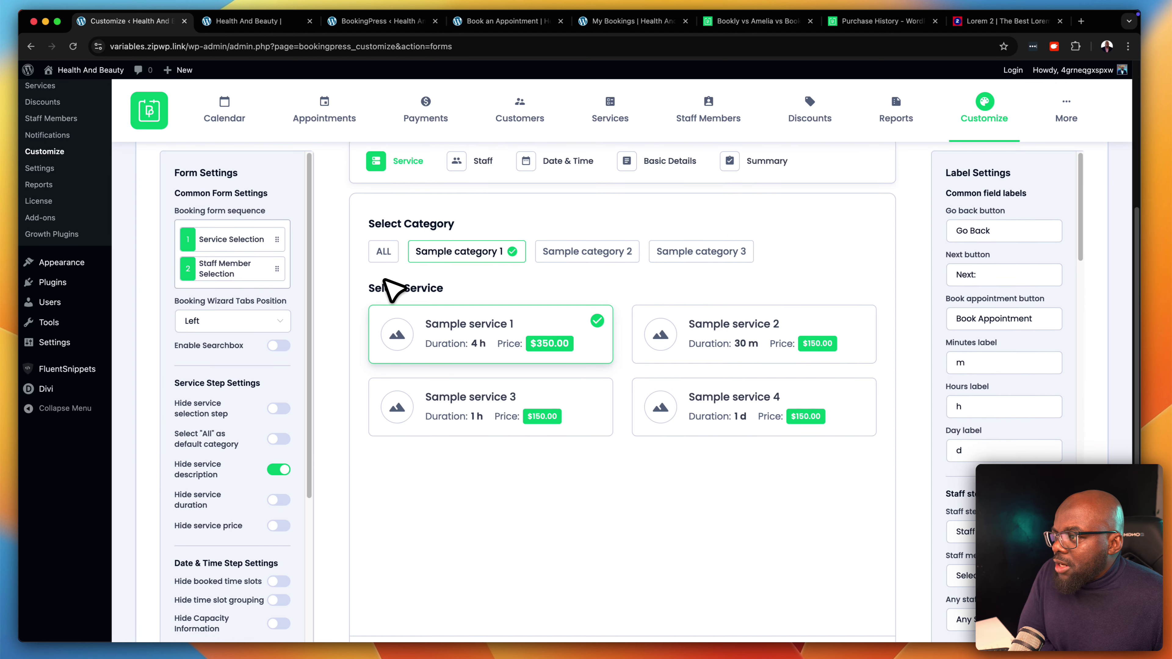
pyautogui.scroll(1, 449, 279)
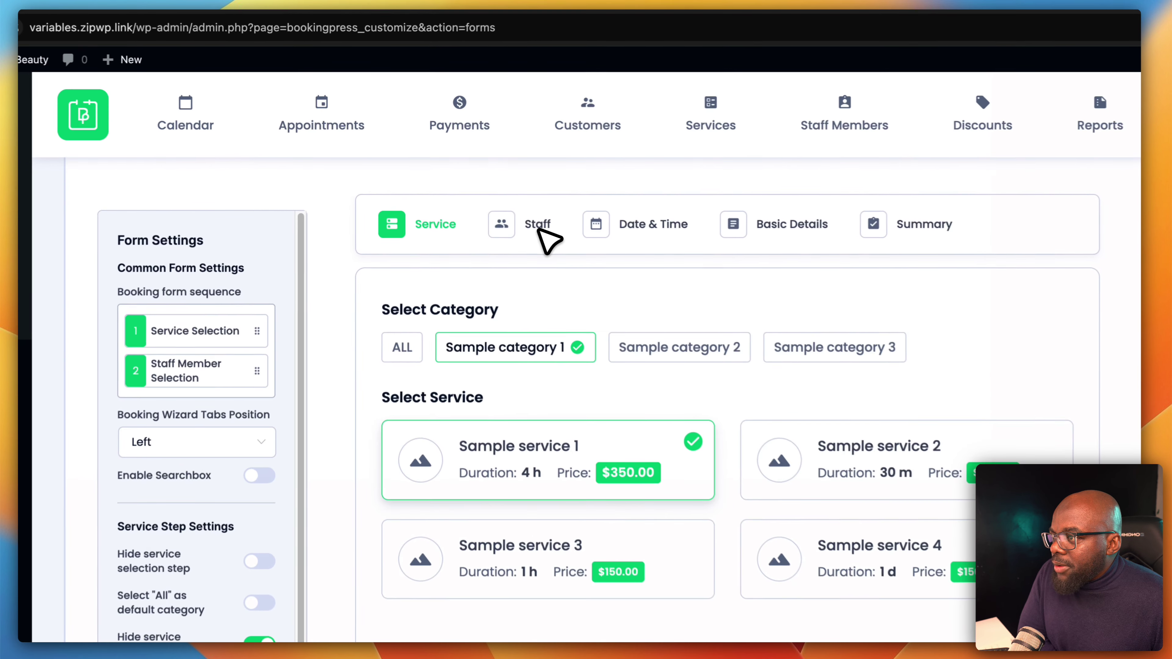
pyautogui.click(482, 193)
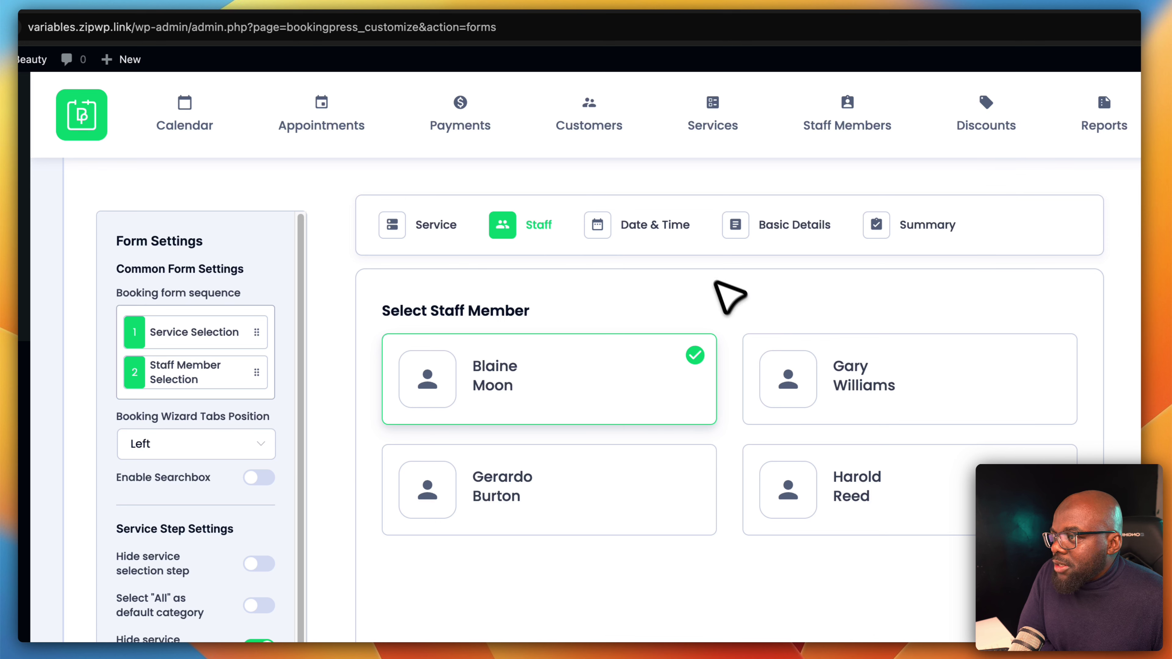
pyautogui.click(689, 243)
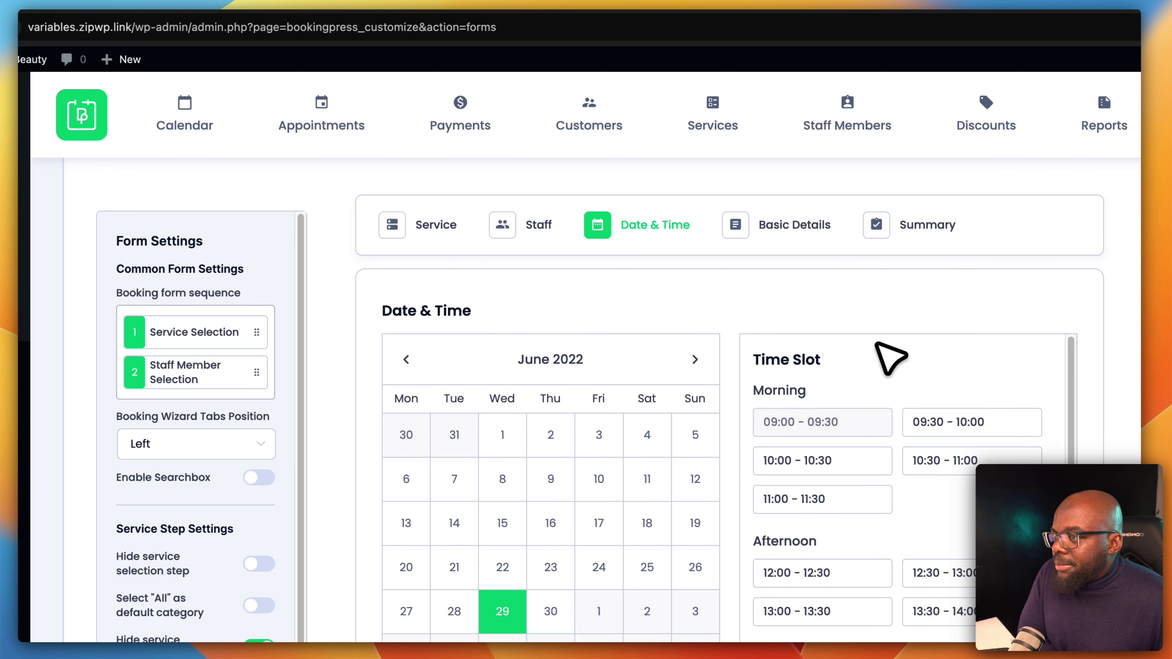
pyautogui.click(824, 243)
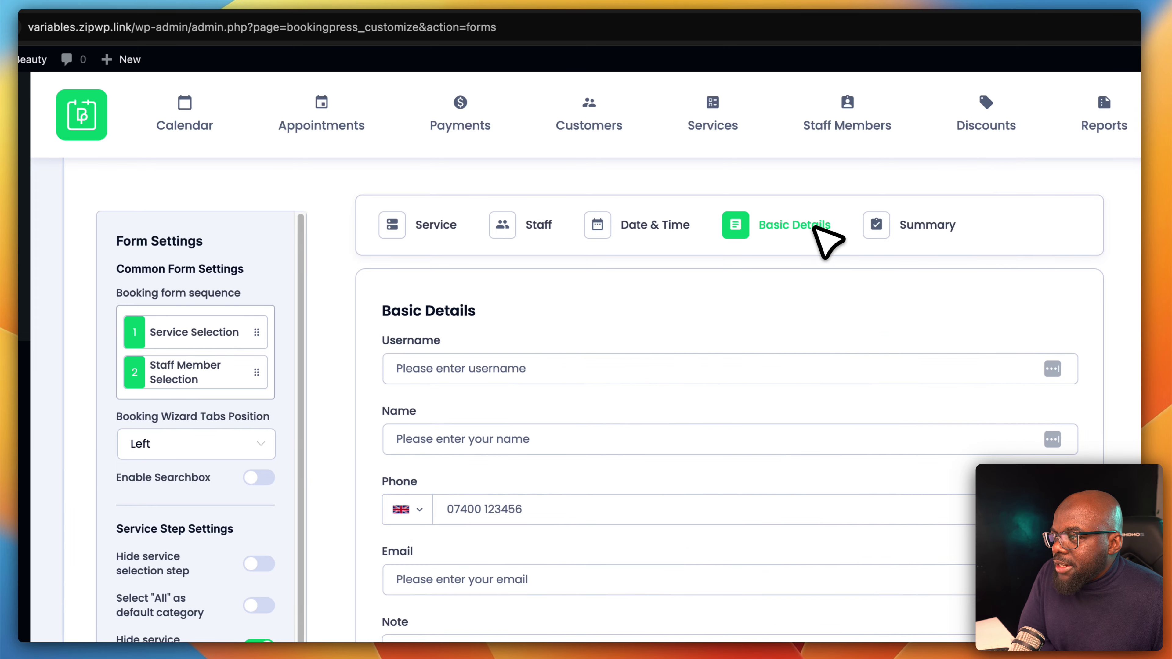
pyautogui.click(432, 231)
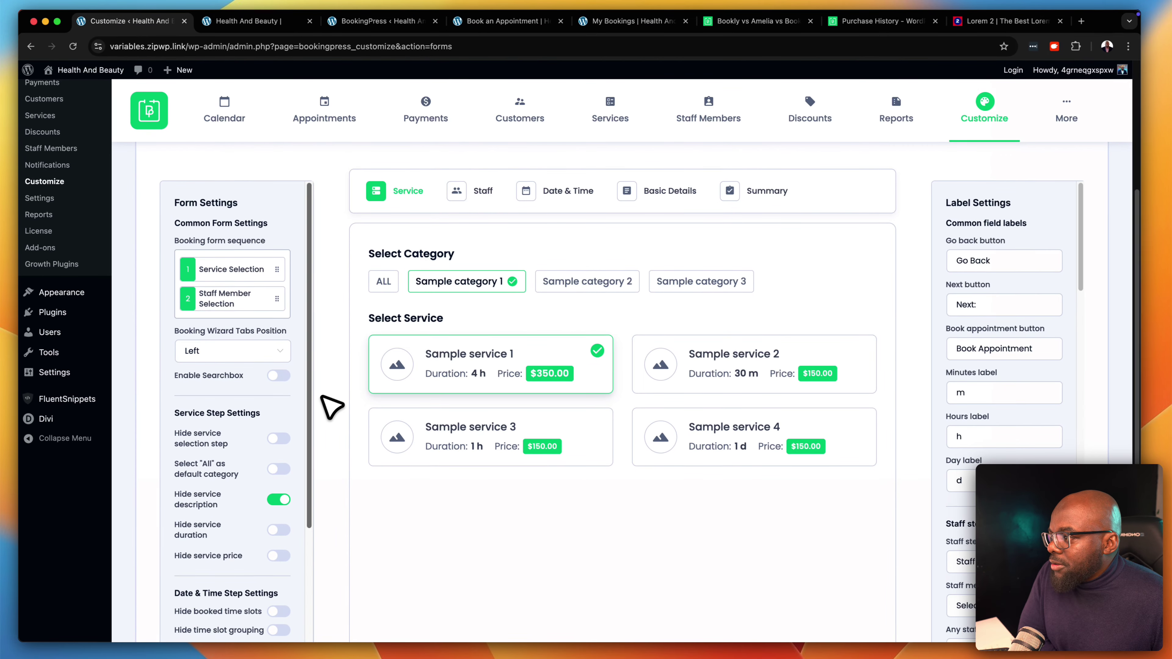
pyautogui.scroll(-2, 300, 579)
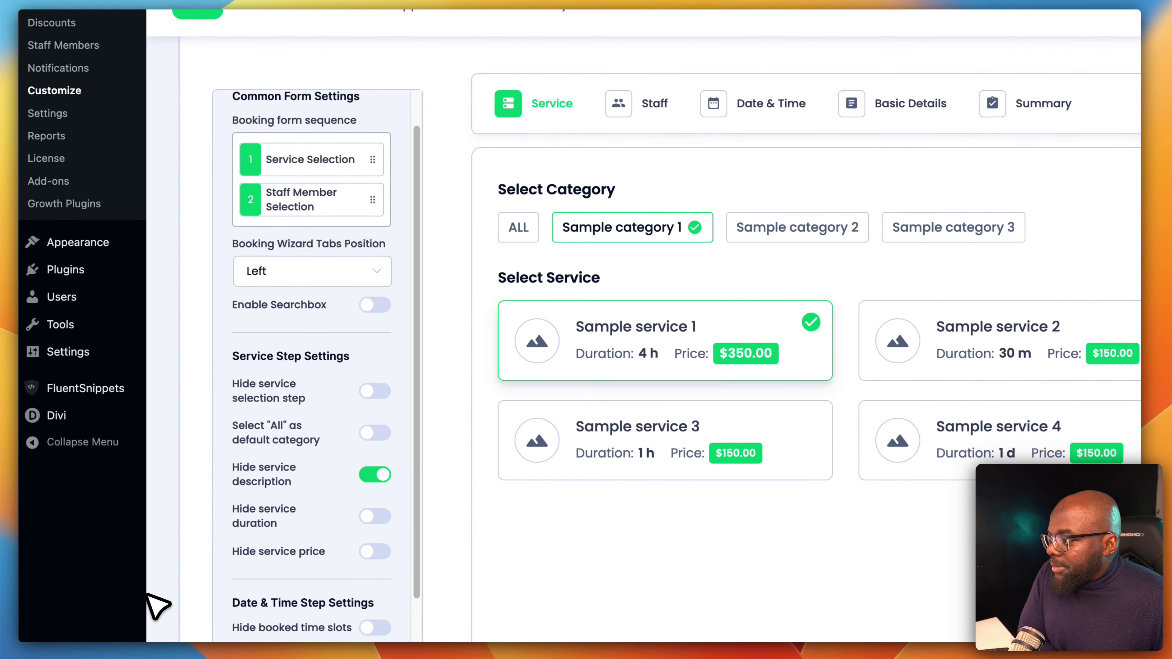
pyautogui.scroll(2, 277, 478)
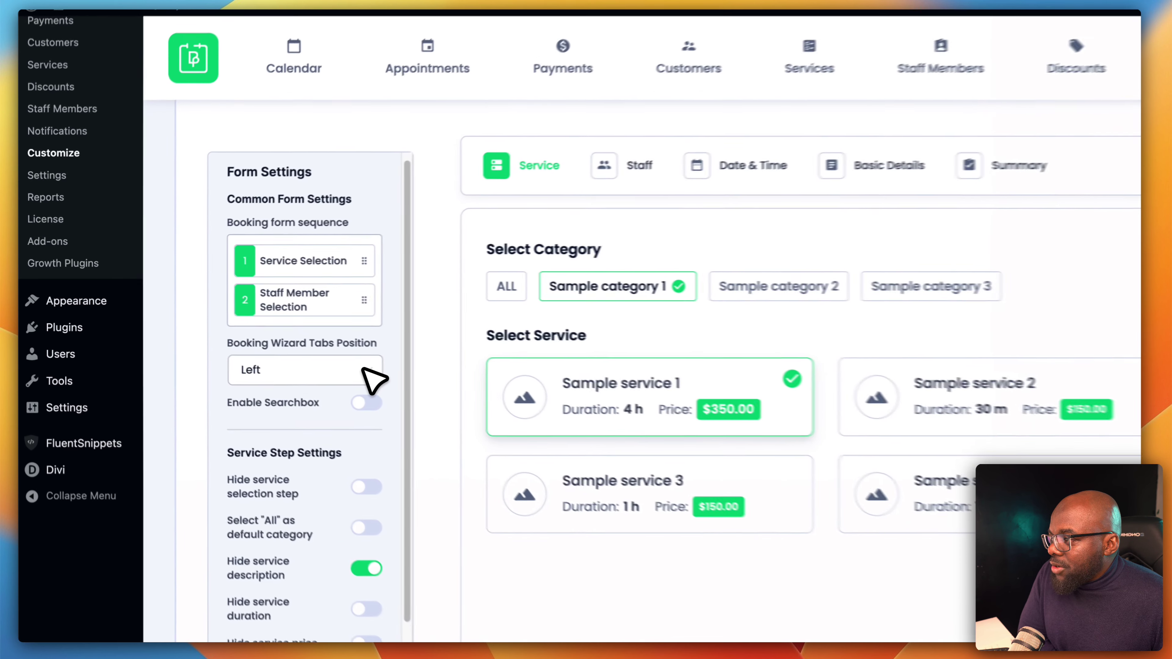
# Position the booking wizard tabs at Top and save the customization
pyautogui.click(272, 344)
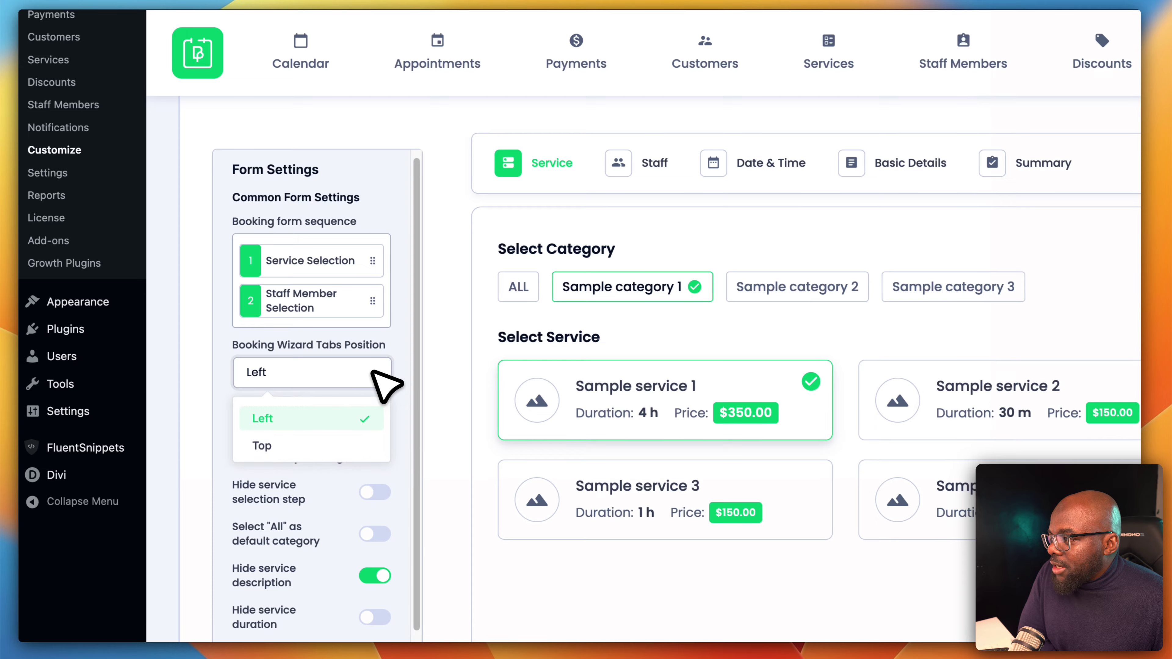
pyautogui.click(323, 445)
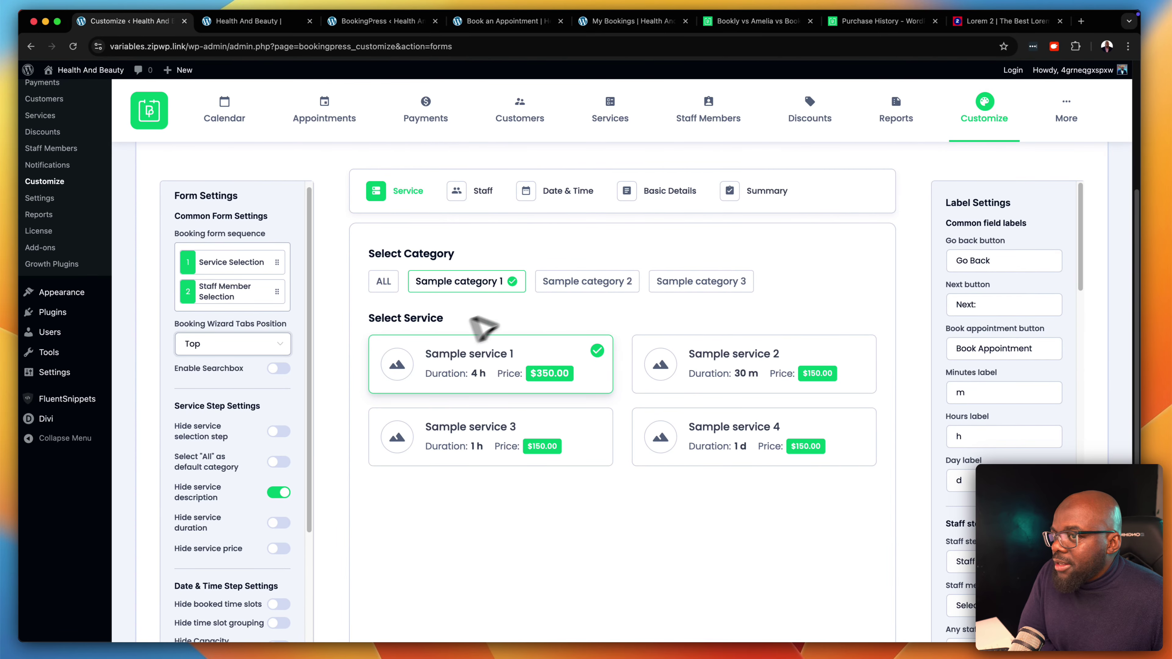
pyautogui.scroll(5, 904, 296)
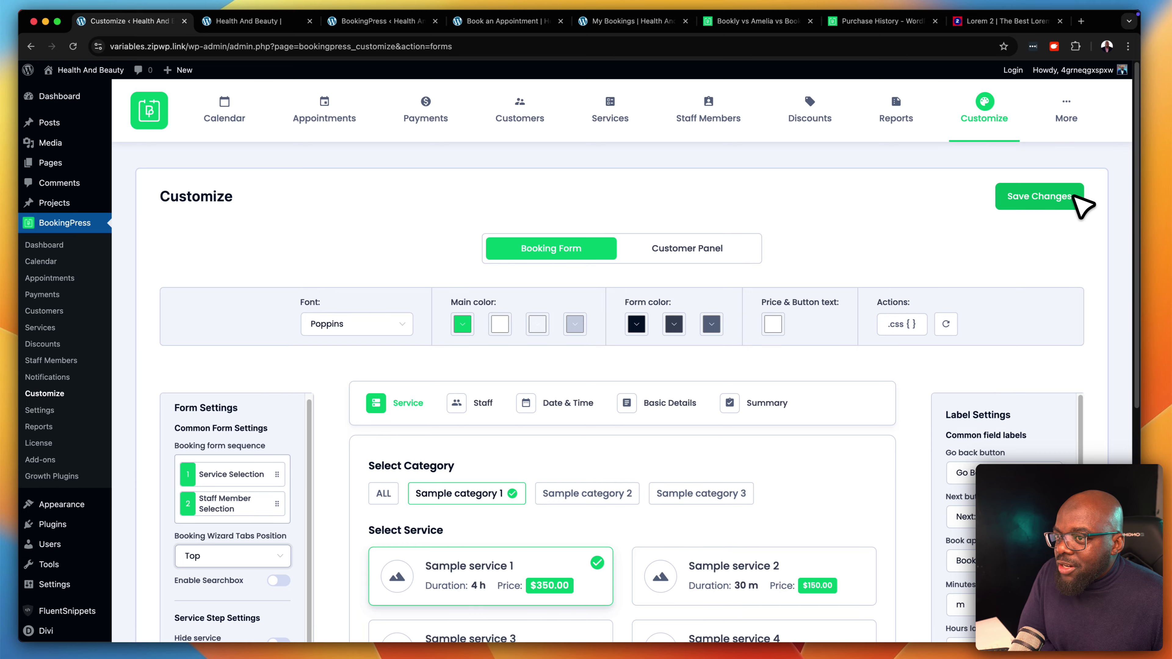
pyautogui.click(1072, 198)
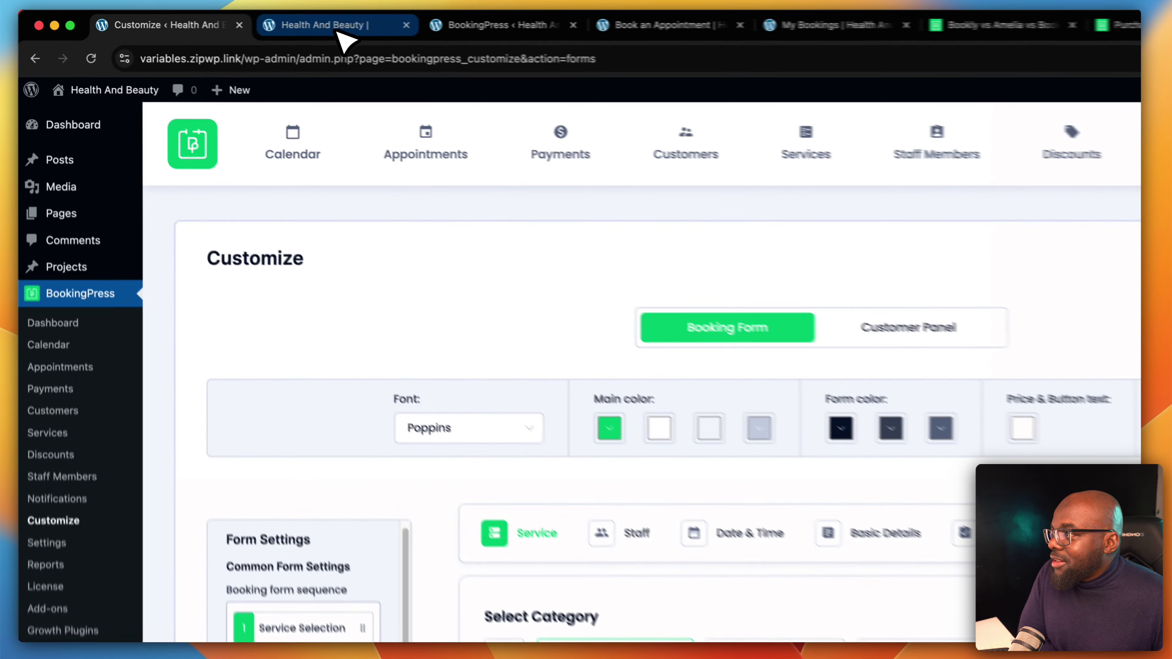
pyautogui.click(255, 21)
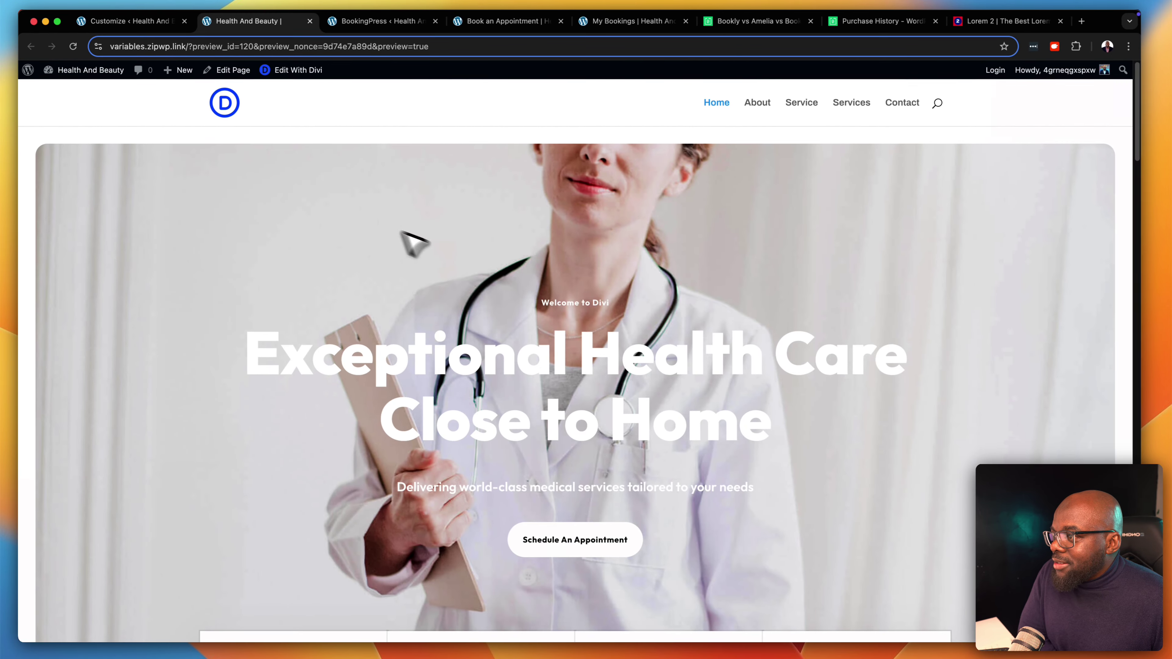
pyautogui.scroll(-6, 751, 372)
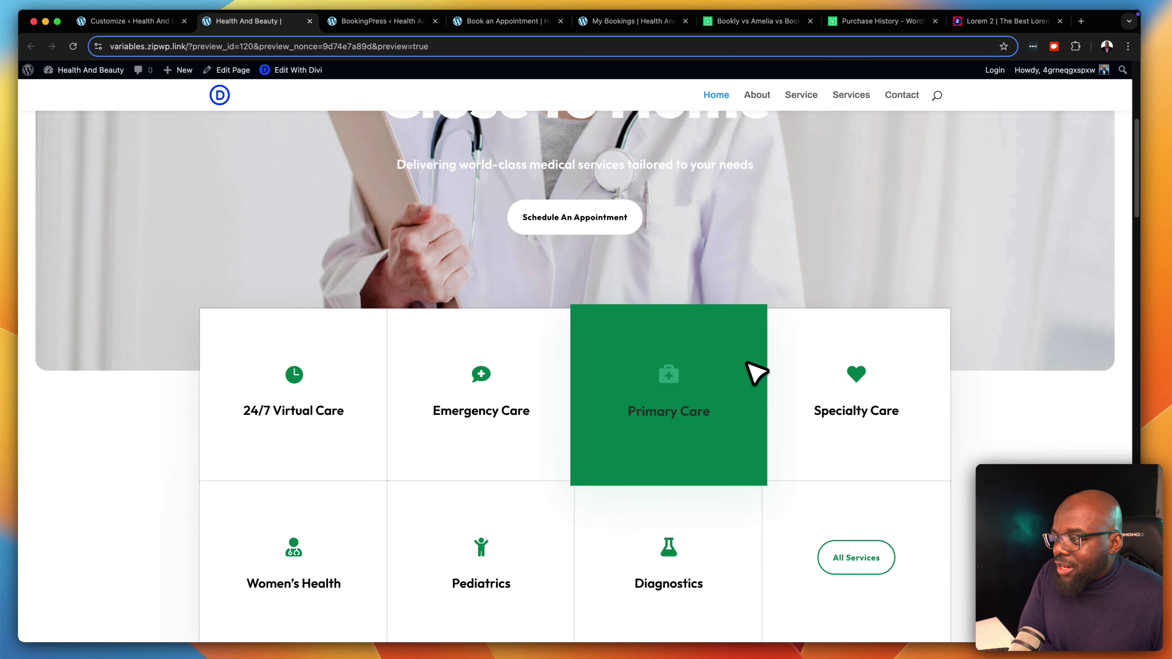
pyautogui.scroll(-10, 756, 371)
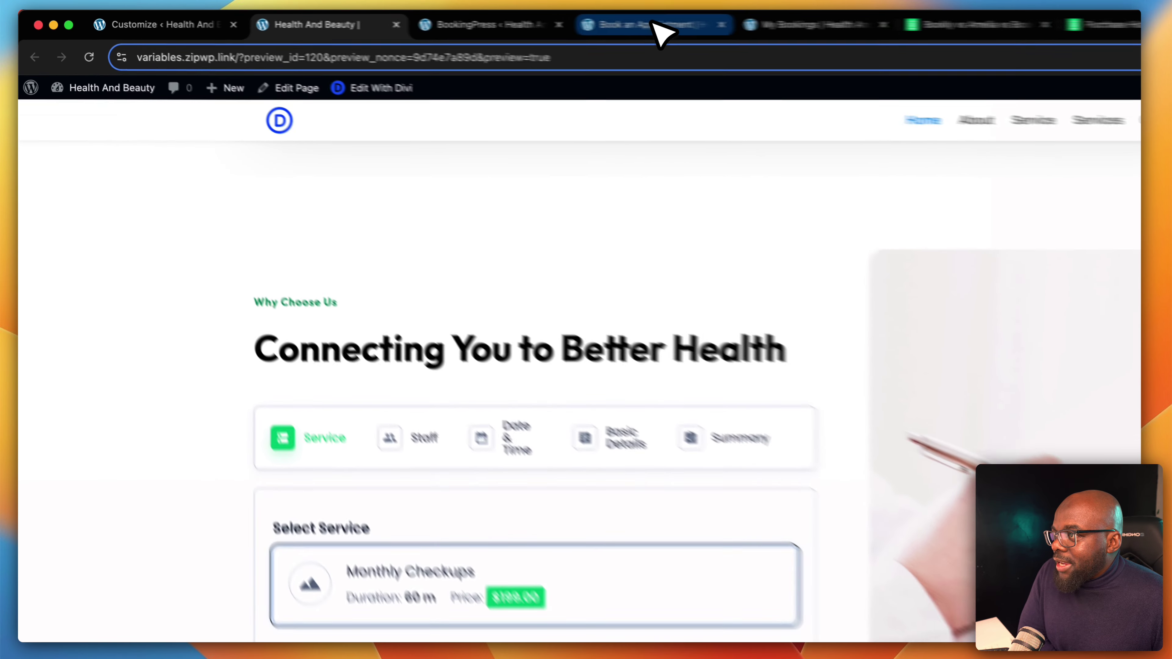
pyautogui.click(493, 23)
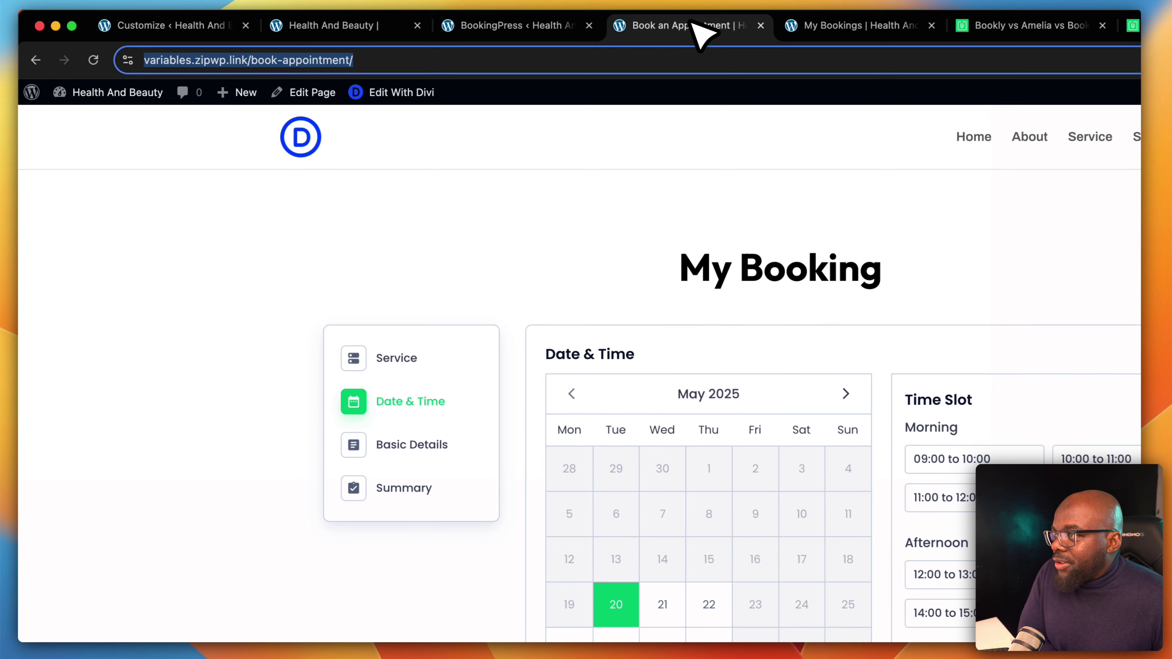
pyautogui.click(93, 60)
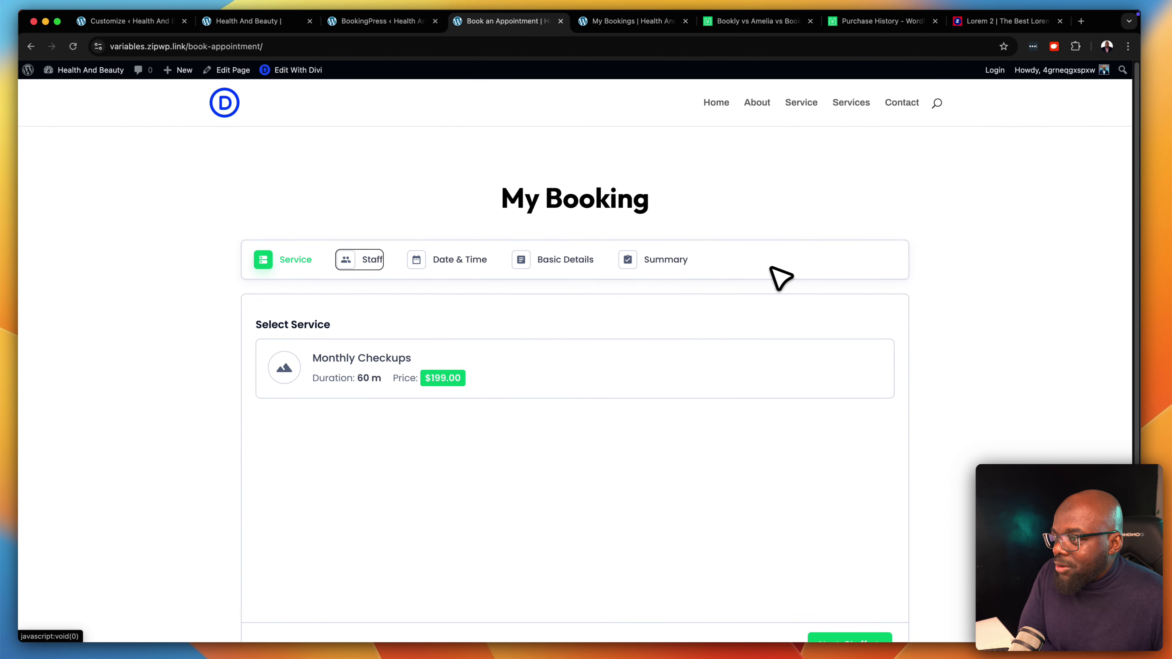
pyautogui.click(295, 259)
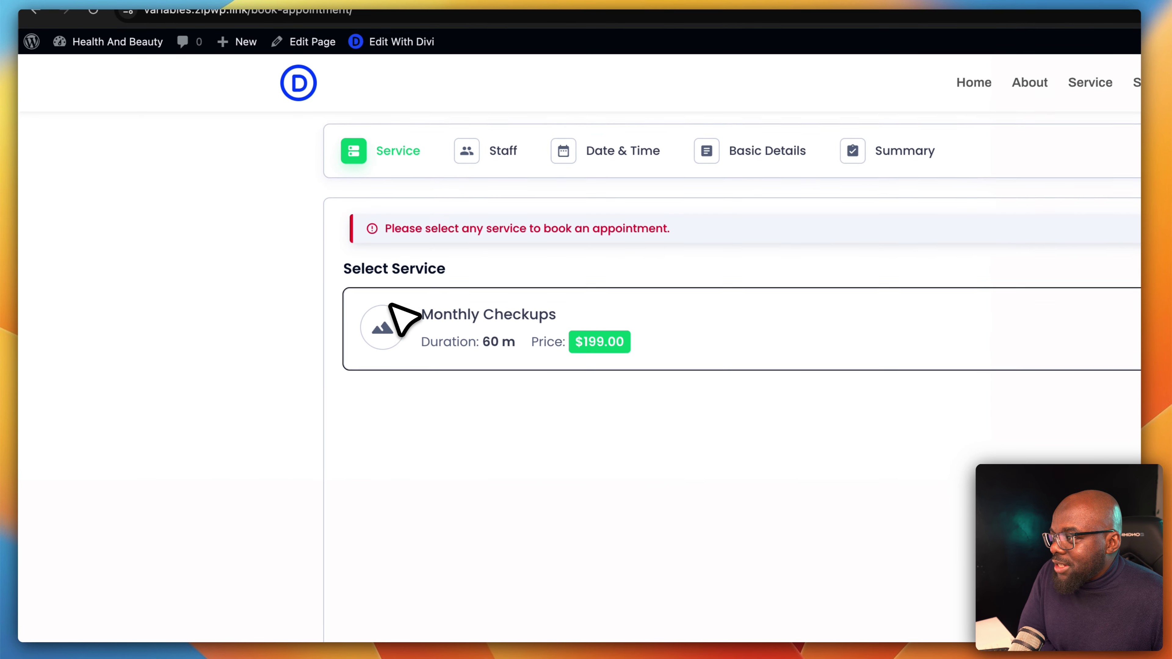
pyautogui.click(710, 335)
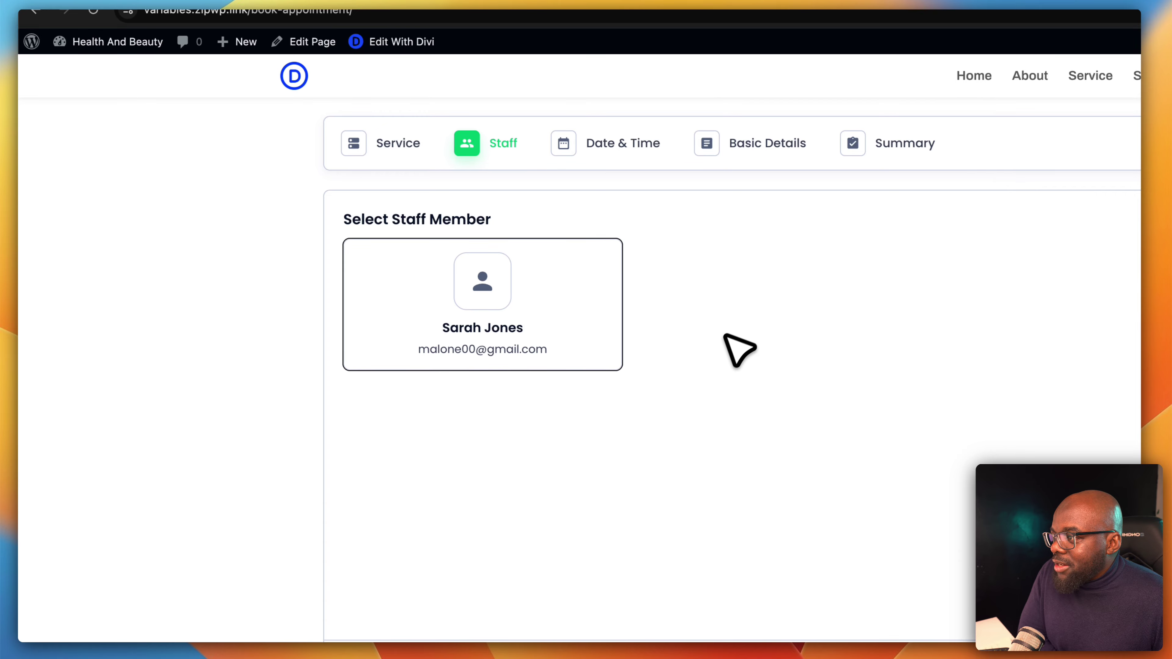
pyautogui.scroll(2, 751, 420)
pyautogui.scroll(3, 750, 420)
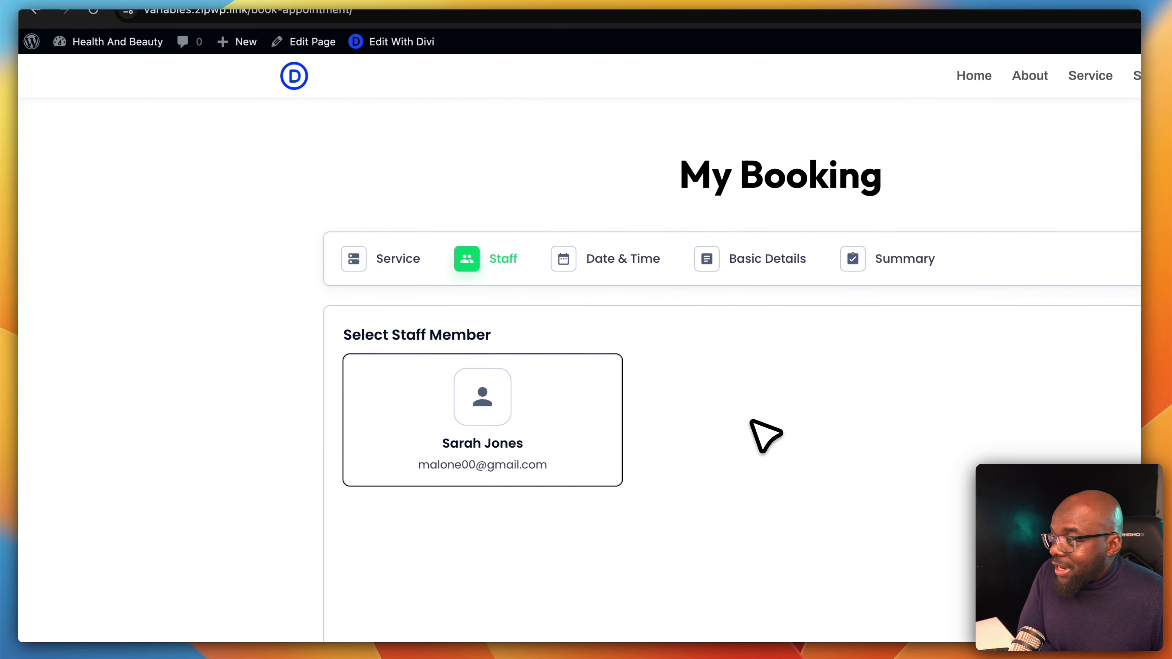
pyautogui.click(574, 447)
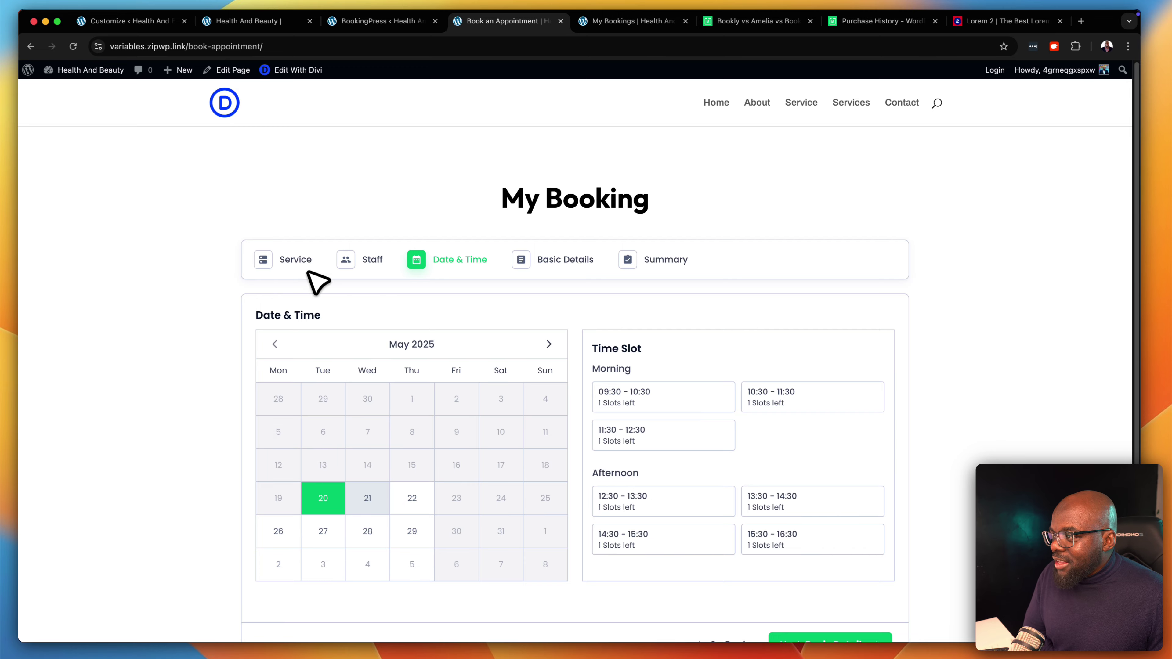
pyautogui.click(305, 262)
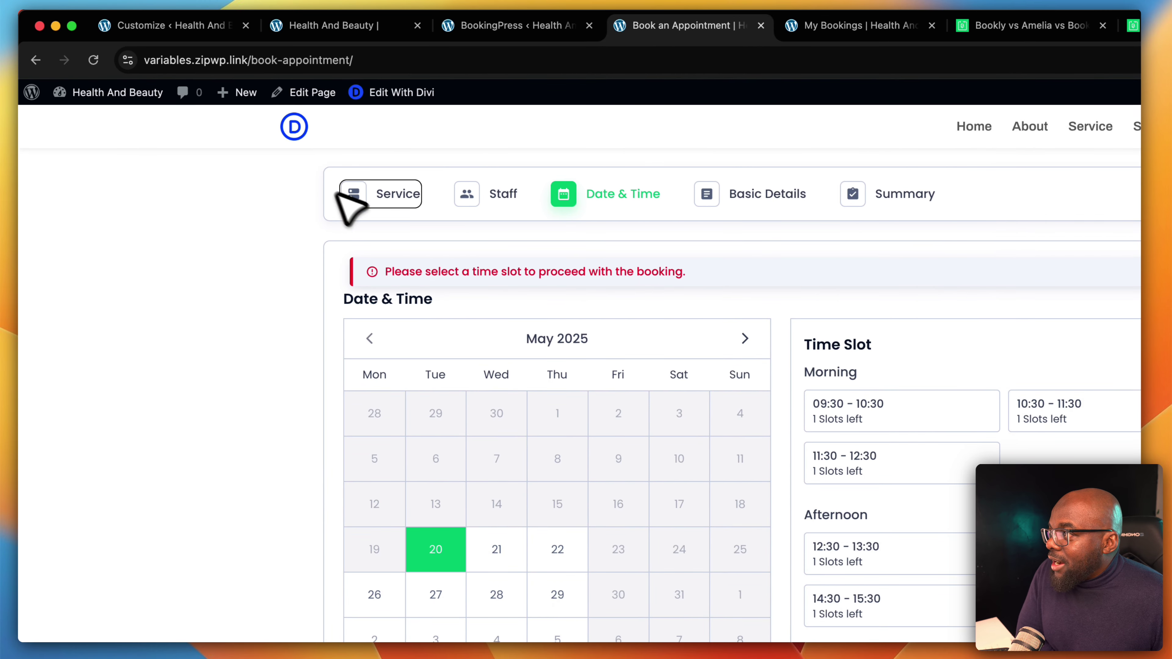
pyautogui.moveTo(215, 35); pyautogui.dragTo(549, 34)
pyautogui.scroll(-5, 581, 447)
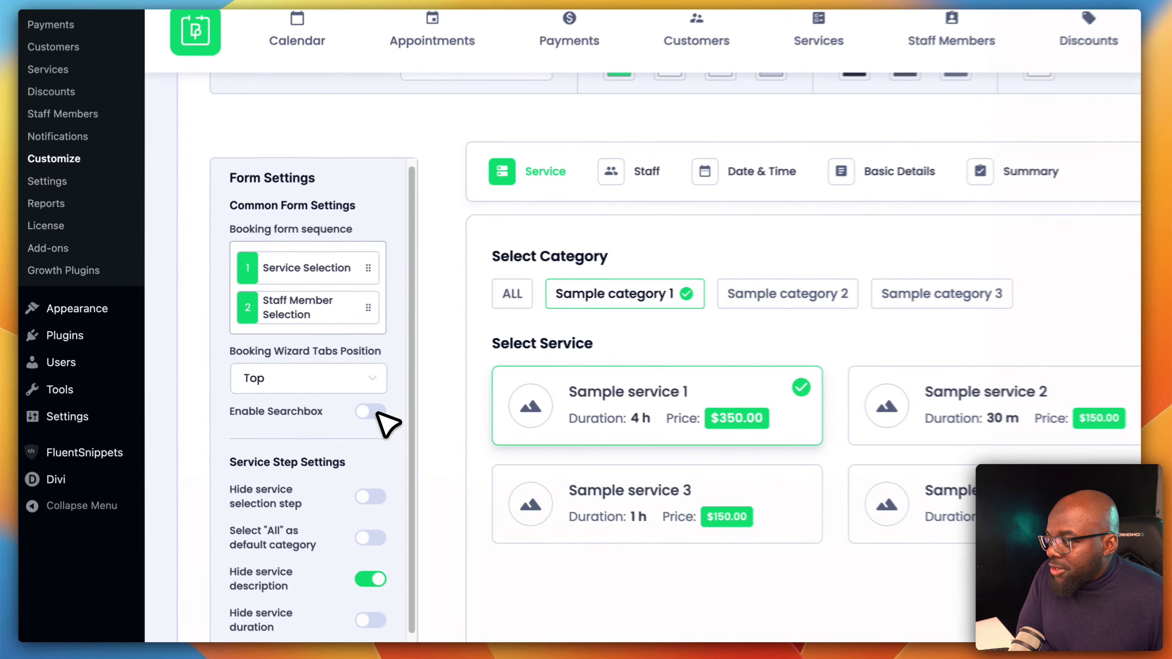
# Enable the searchbox for the Service Step and save the form settings
pyautogui.click(281, 392)
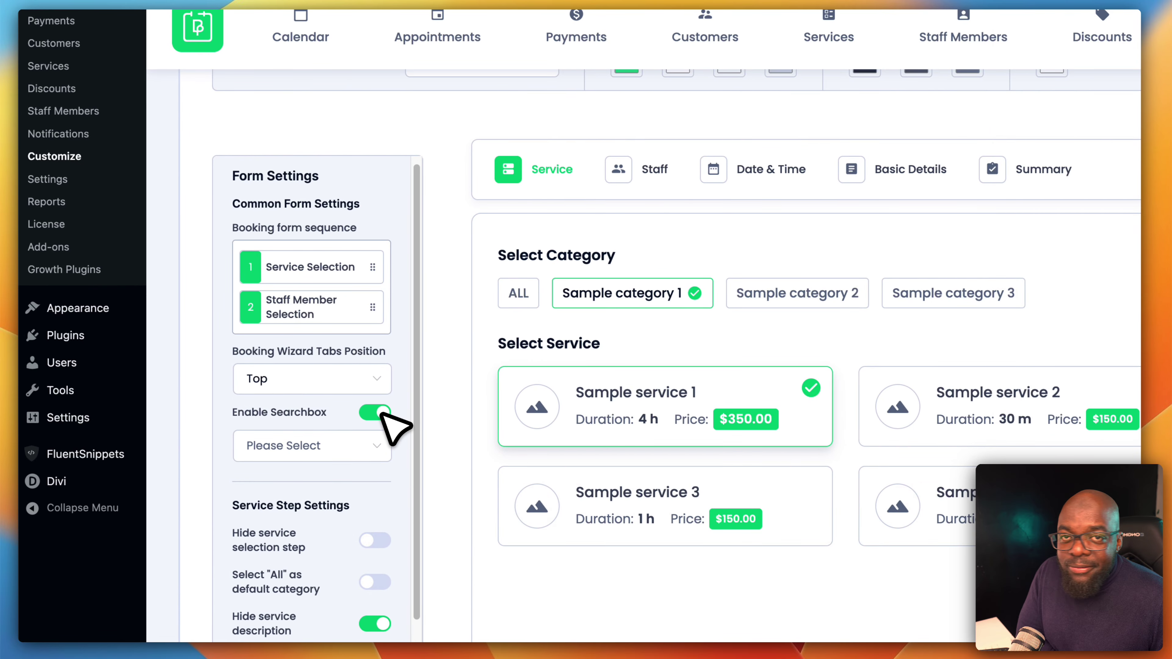
pyautogui.click(375, 446)
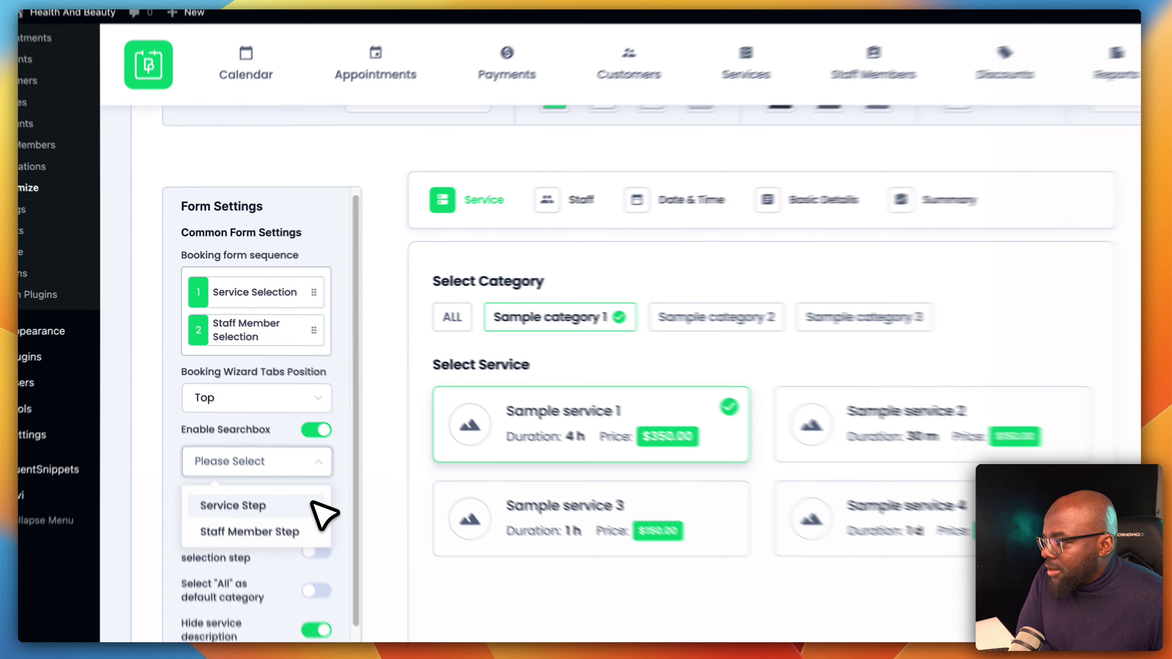
pyautogui.click(277, 450)
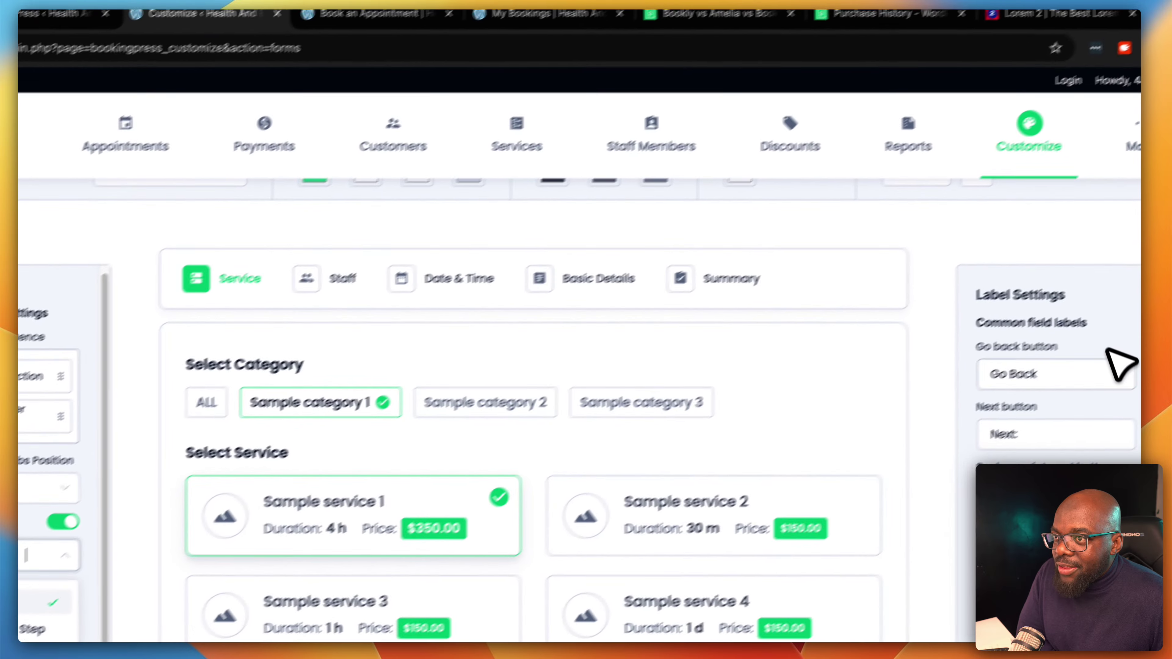
pyautogui.scroll(5, 1119, 362)
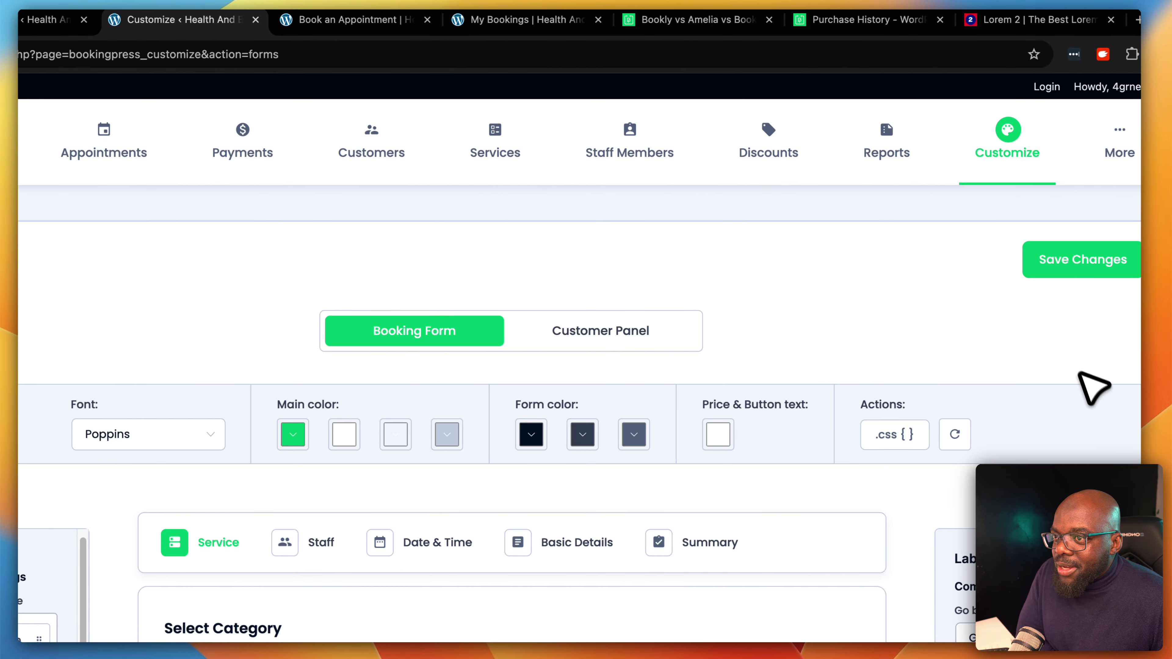
pyautogui.click(1040, 272)
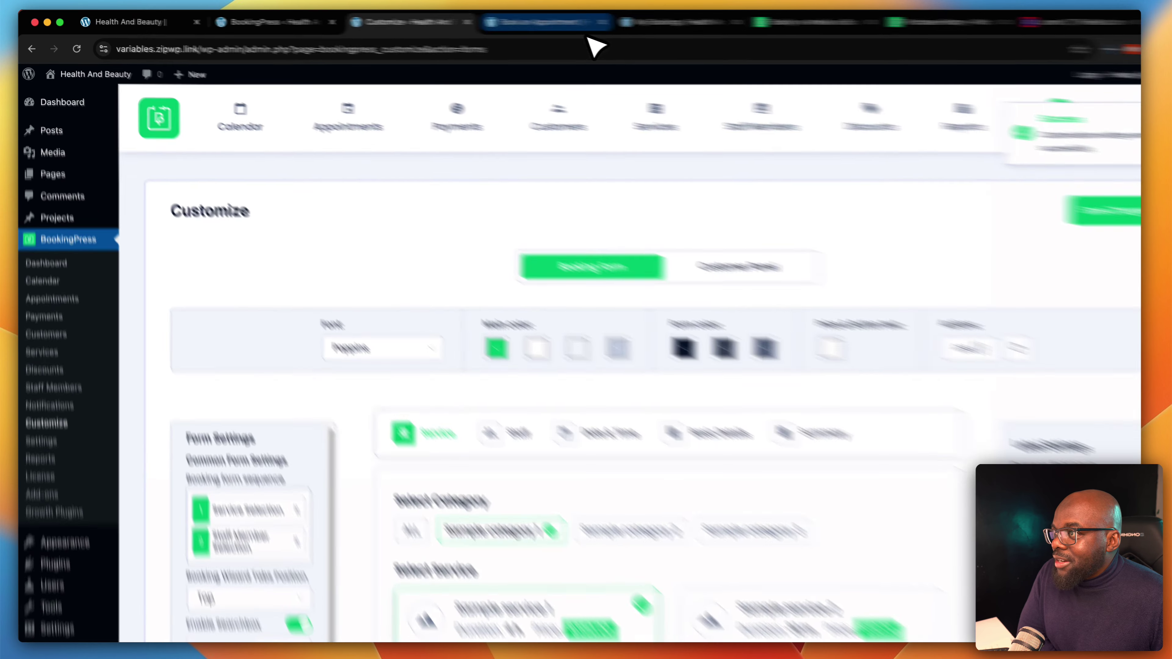
# Reload the live booking page to confirm the service search field appears
pyautogui.click(531, 22)
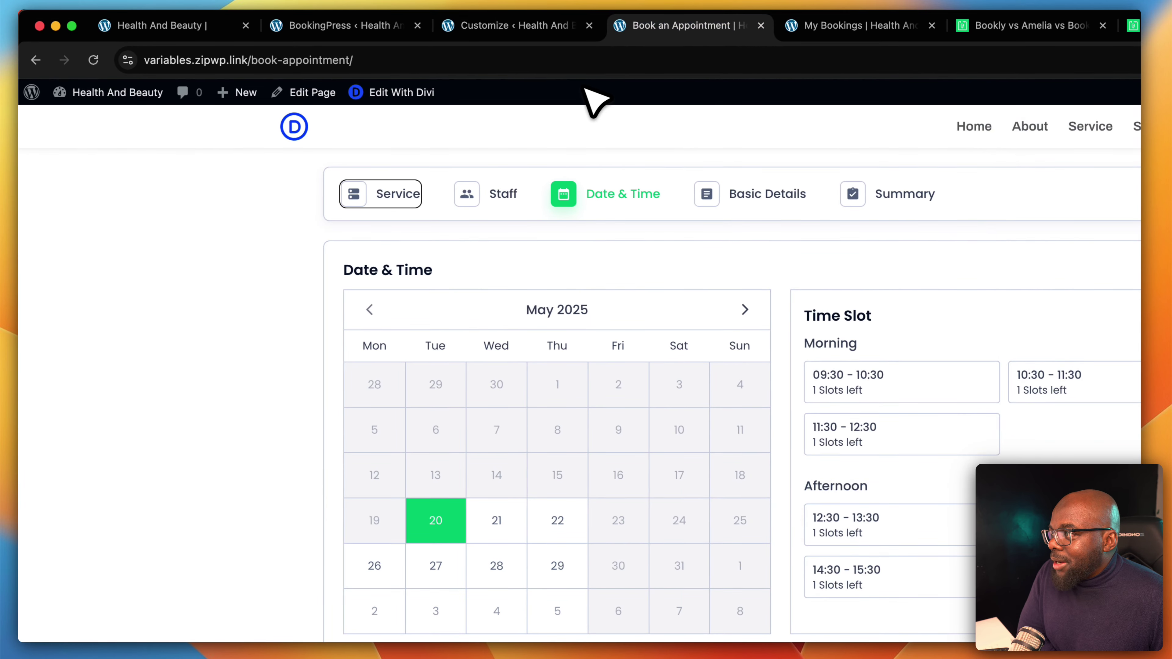
pyautogui.click(94, 60)
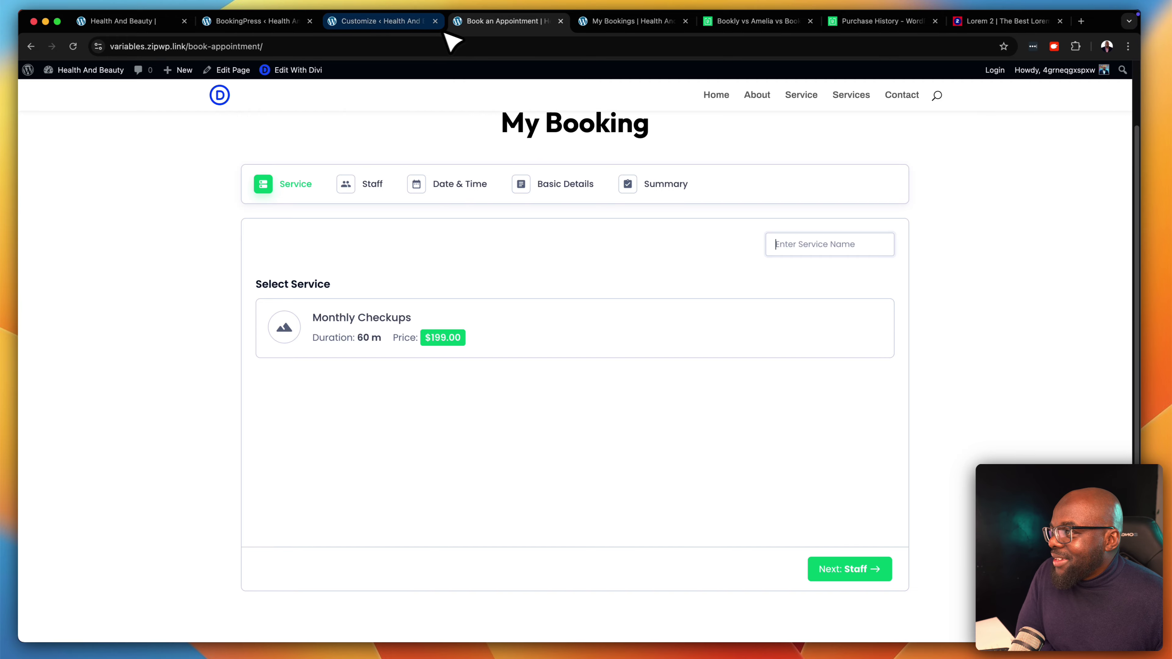
pyautogui.click(406, 22)
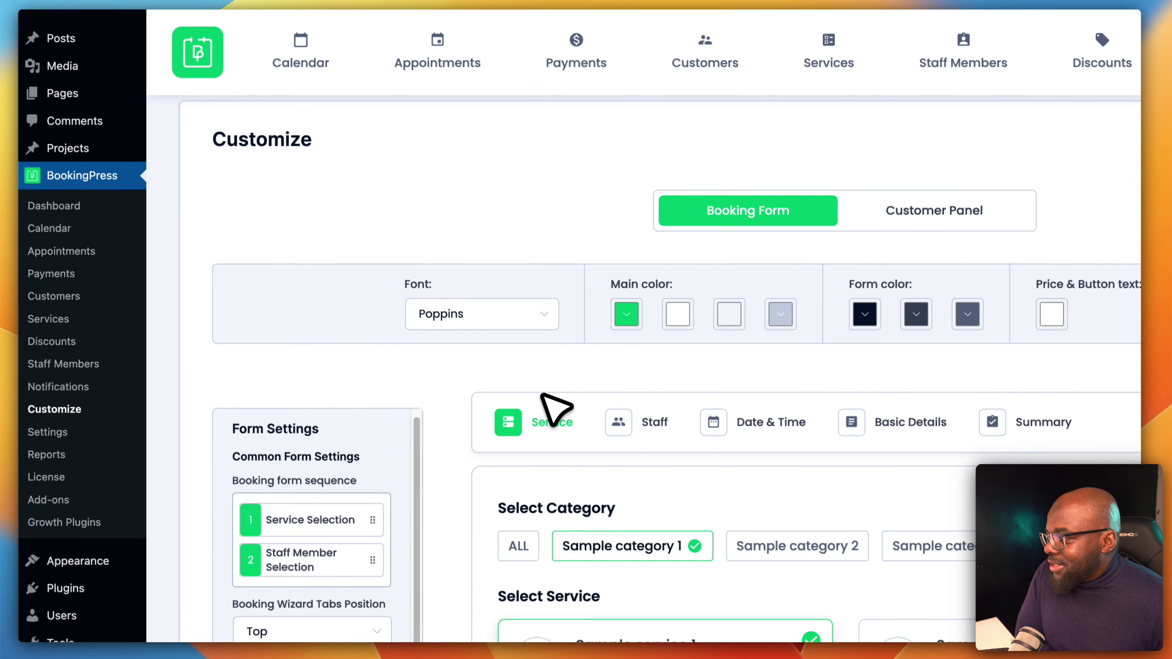
# Turn on service descriptions for the booking form and save the change
pyautogui.scroll(-3, 543, 396)
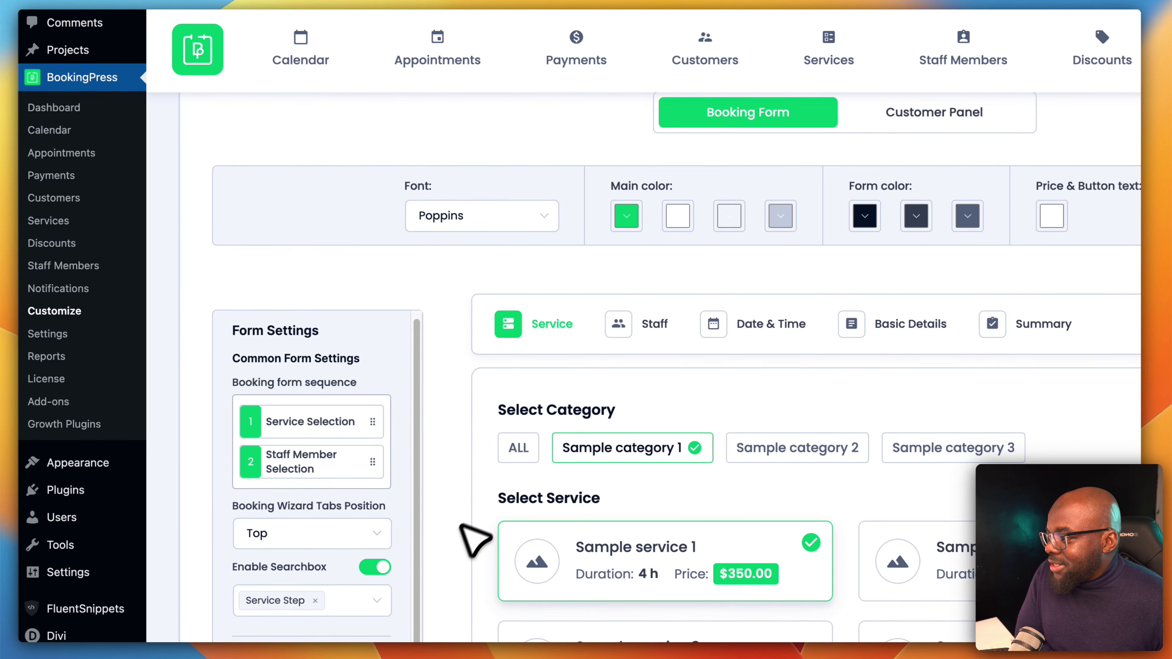
pyautogui.scroll(-3, 374, 559)
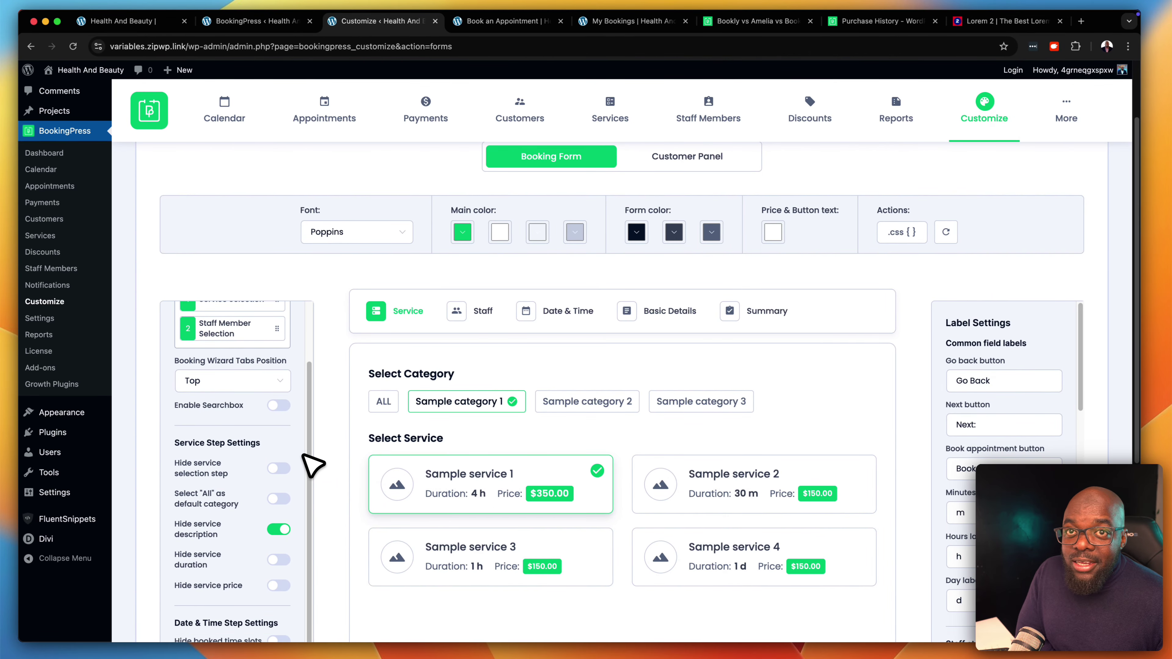
pyautogui.scroll(-4, 312, 466)
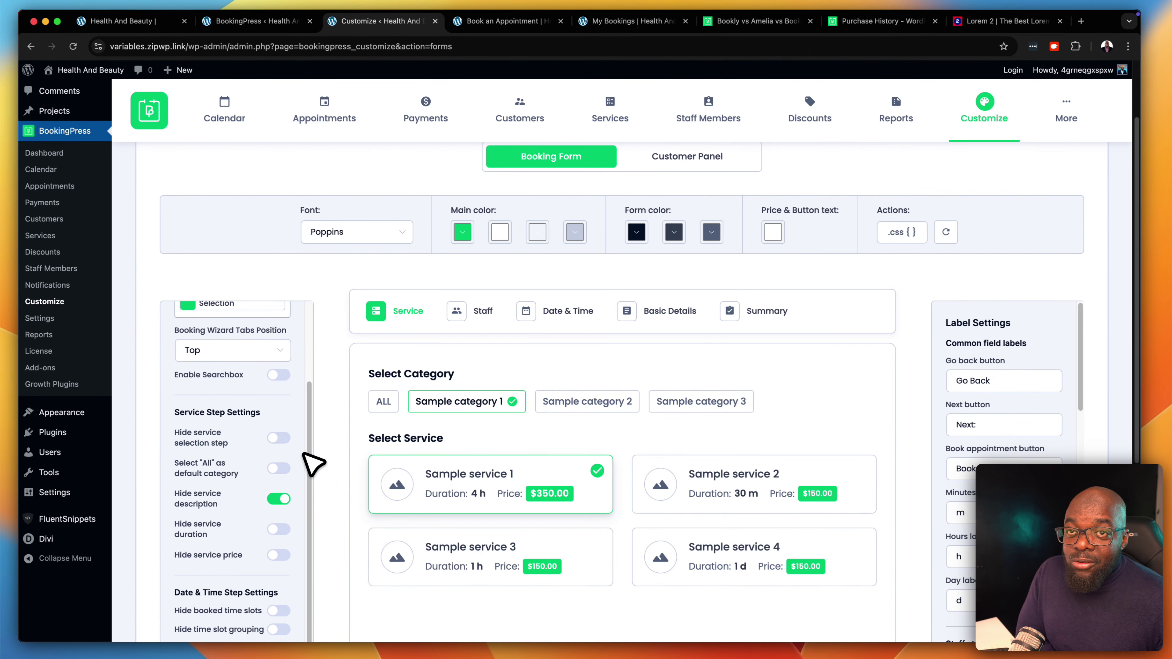
pyautogui.scroll(-1, 295, 463)
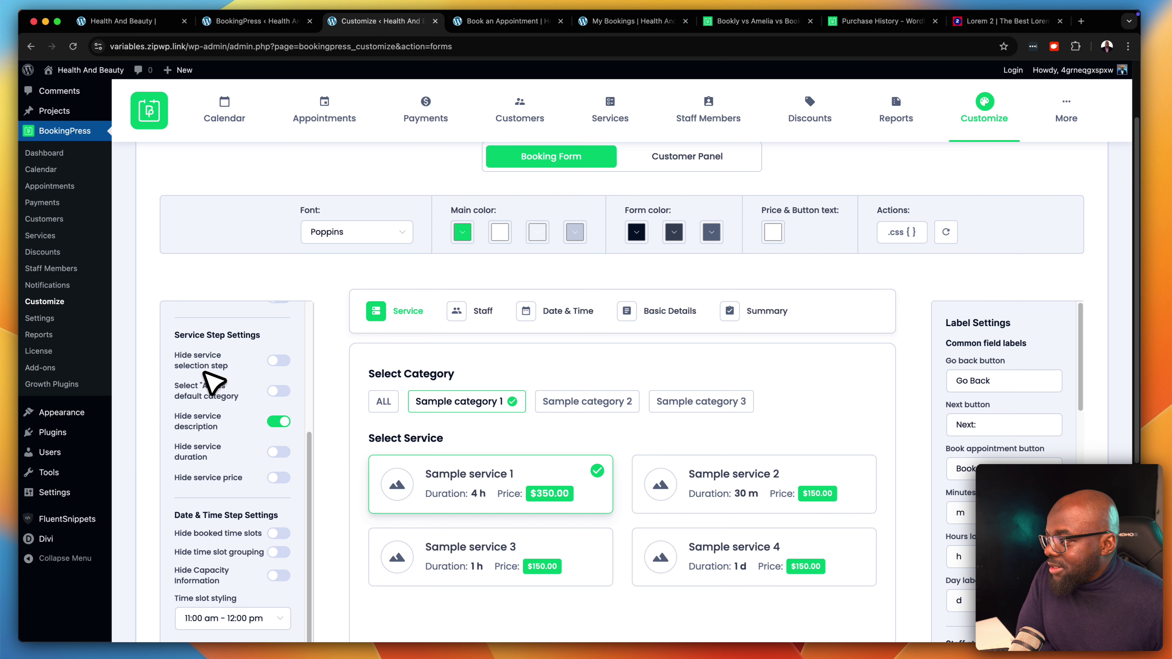
pyautogui.scroll(-2, 272, 397)
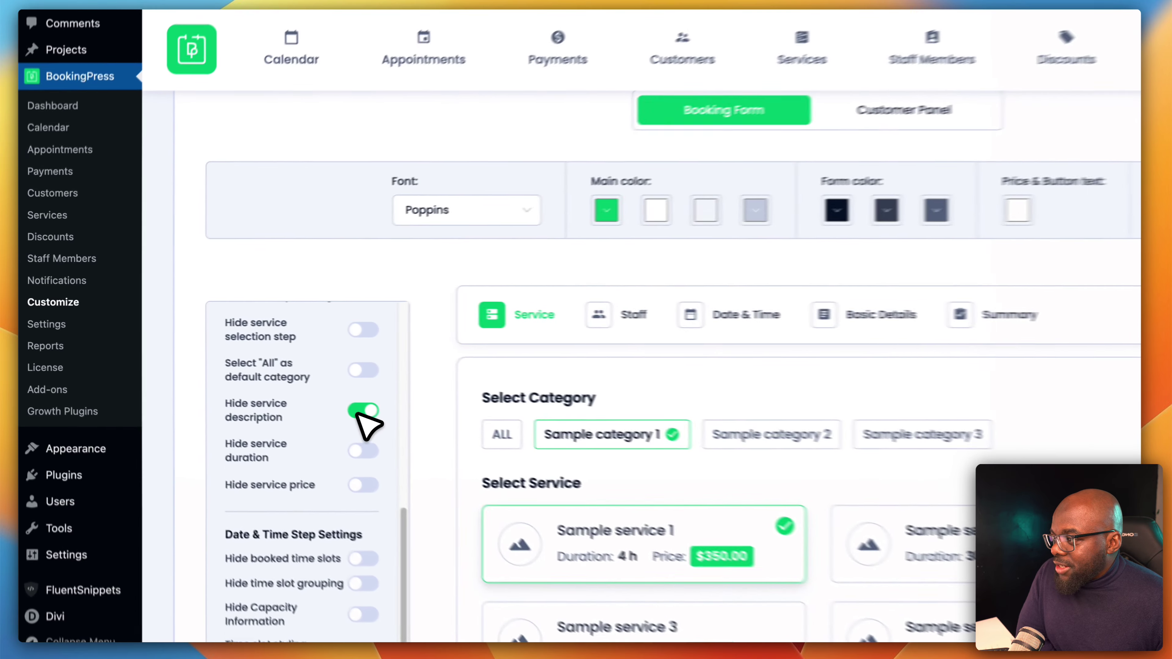
pyautogui.click(281, 384)
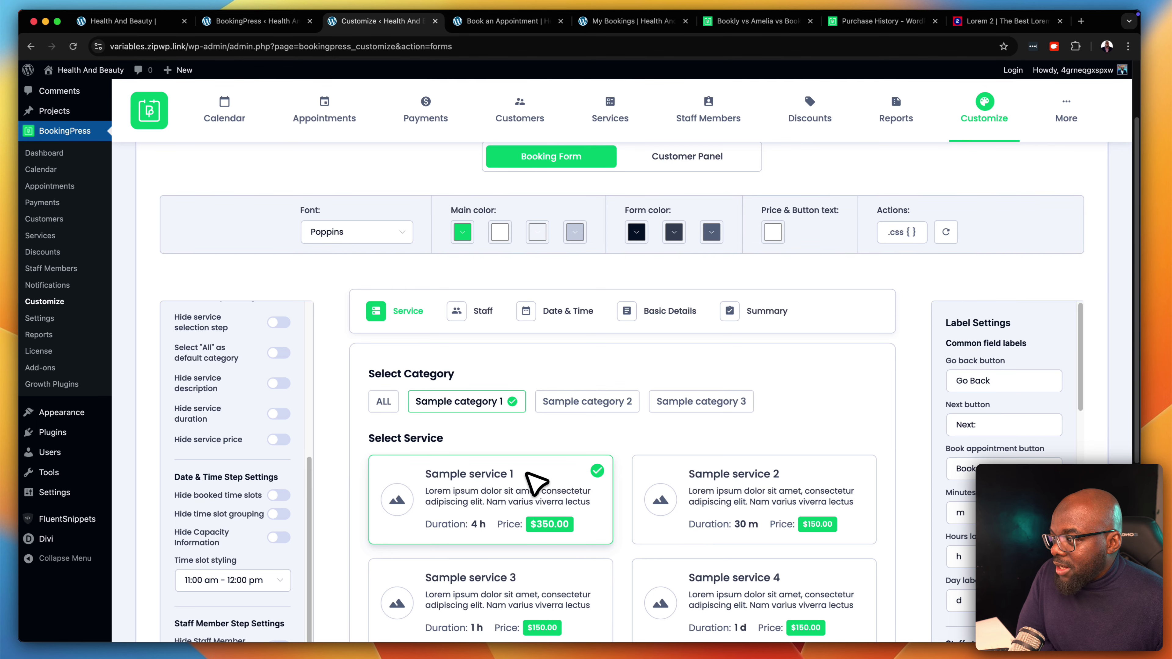
pyautogui.click(1001, 198)
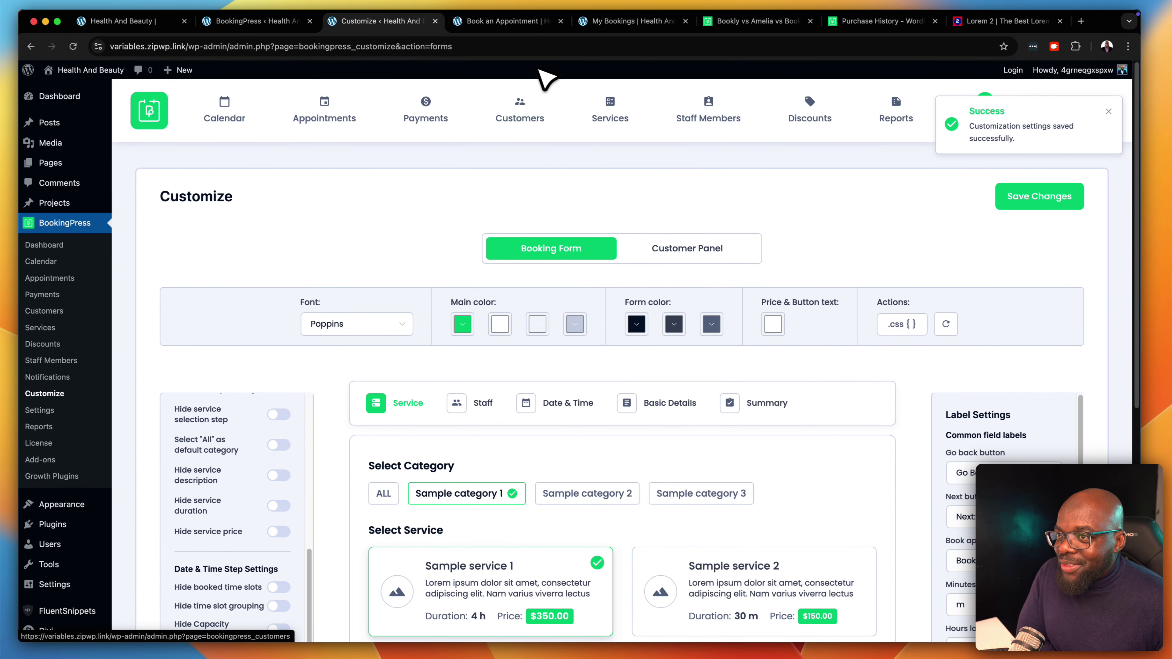
# Check the live page listing Monthly Checkups at $199.00, then return to the customizer
pyautogui.click(529, 23)
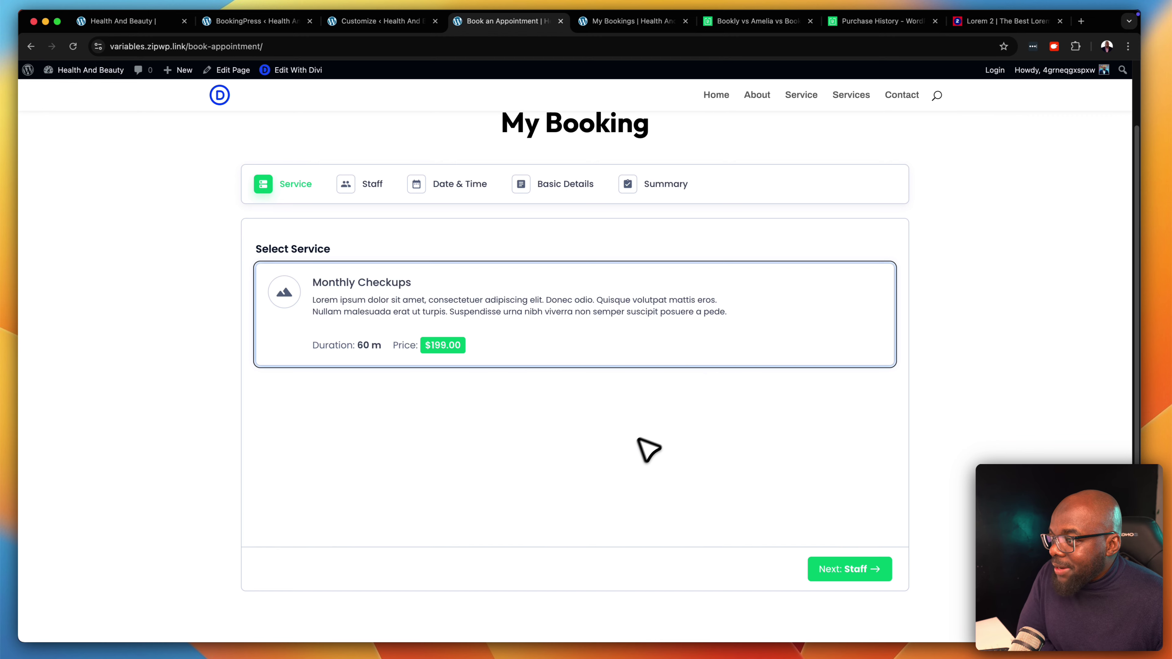
pyautogui.scroll(2, 665, 431)
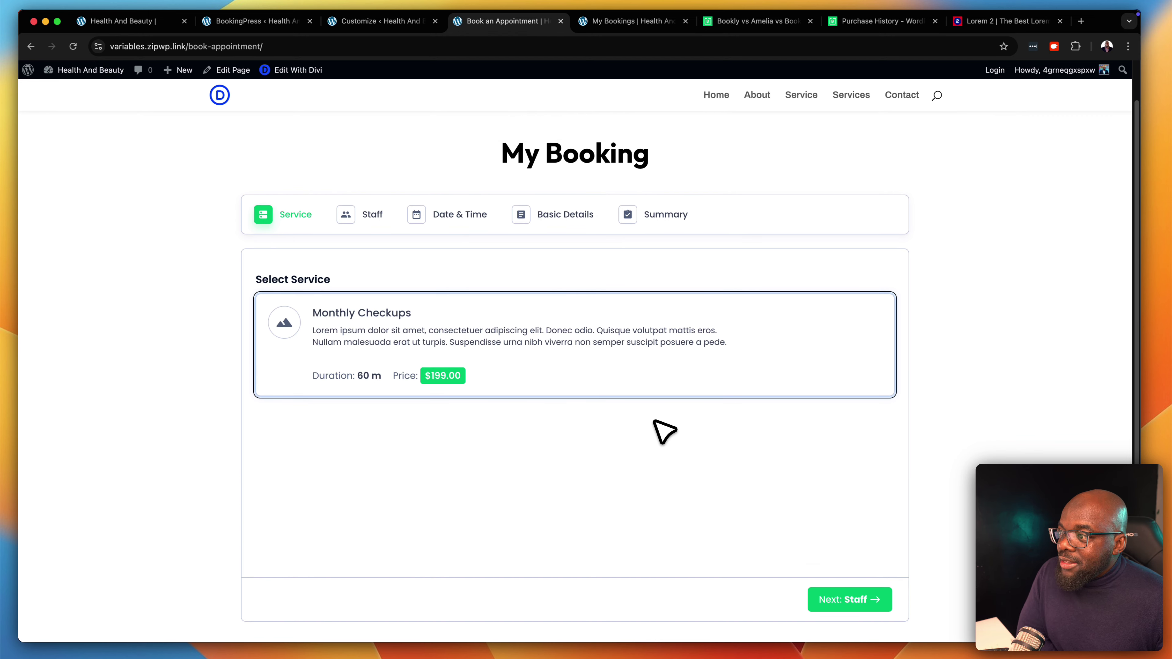
pyautogui.click(382, 21)
pyautogui.scroll(-5, 296, 572)
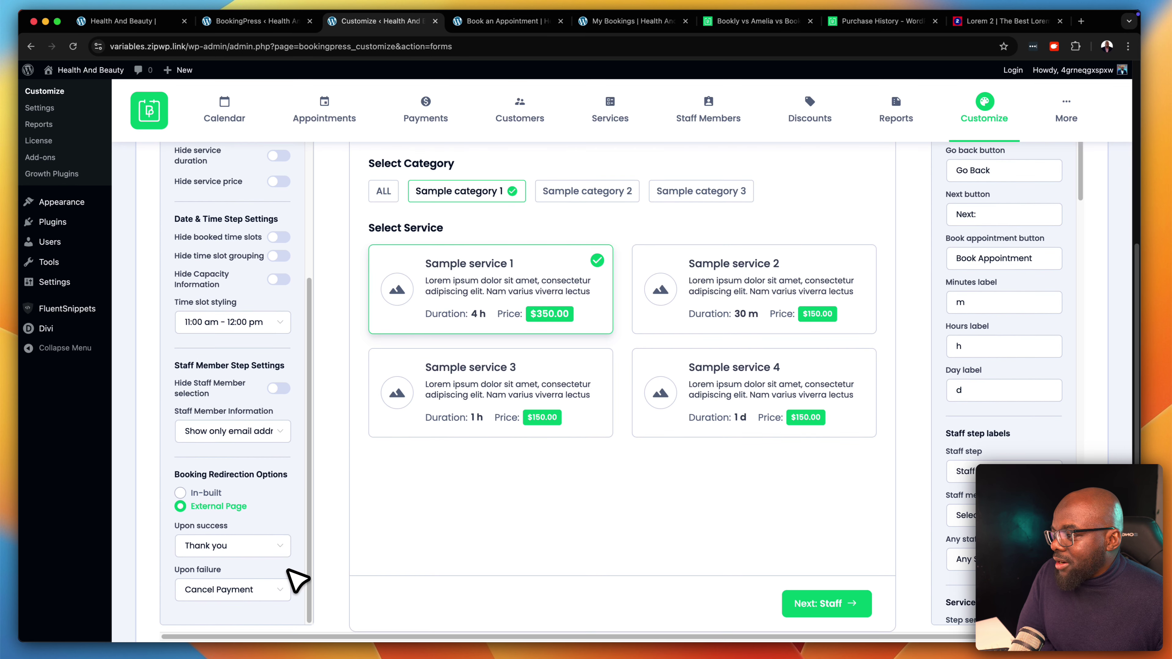
pyautogui.scroll(-1, 297, 578)
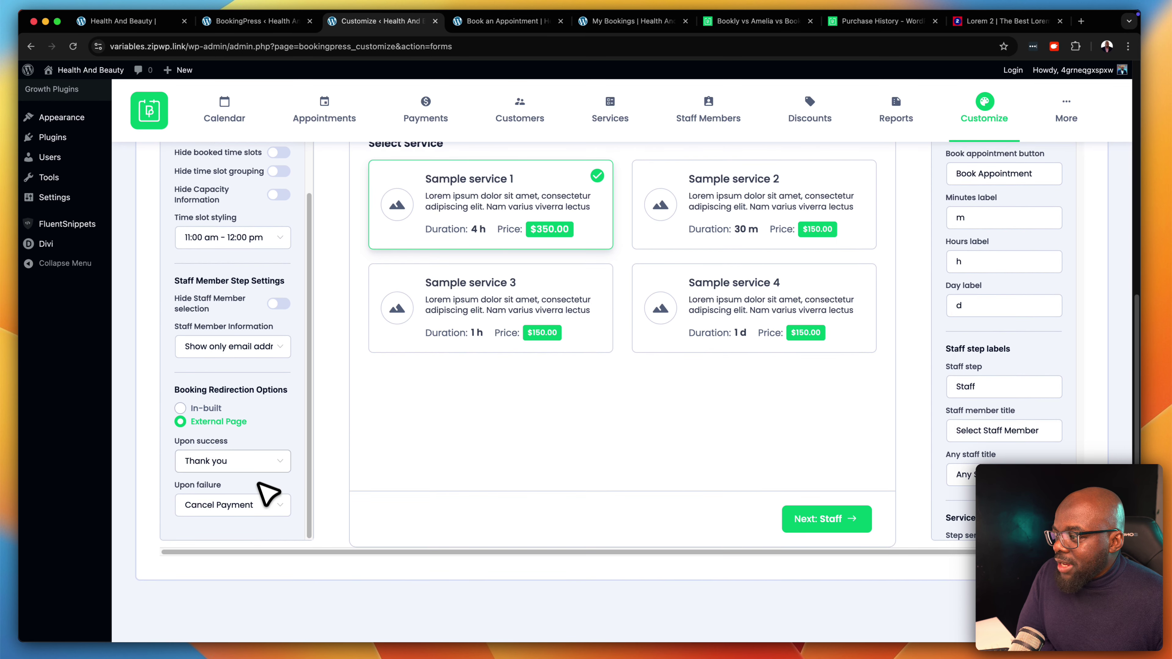
pyautogui.scroll(13, 581, 463)
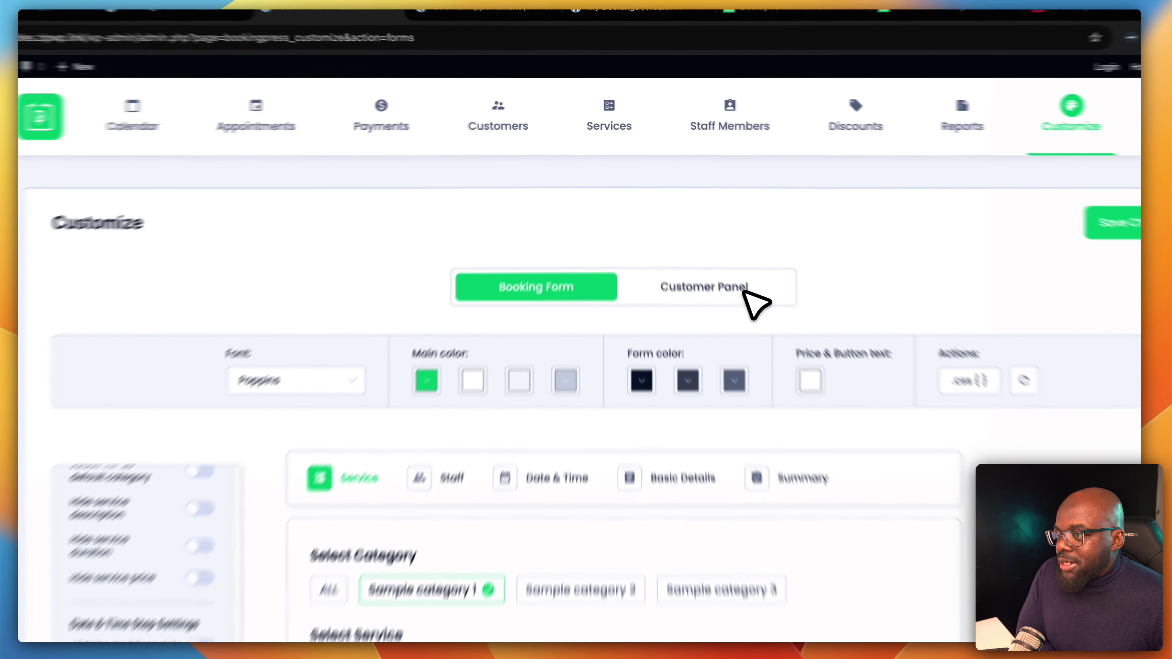
# Review the Customer Panel's My Bookings content and label settings, then save them
pyautogui.click(718, 248)
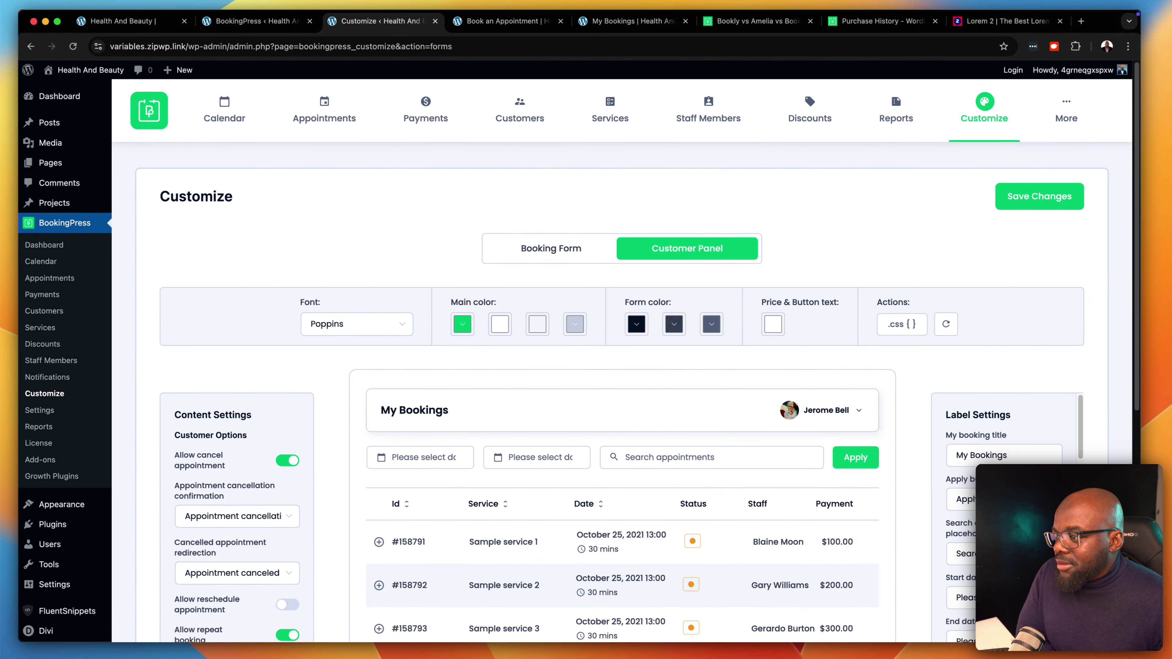
pyautogui.scroll(-3, 1088, 379)
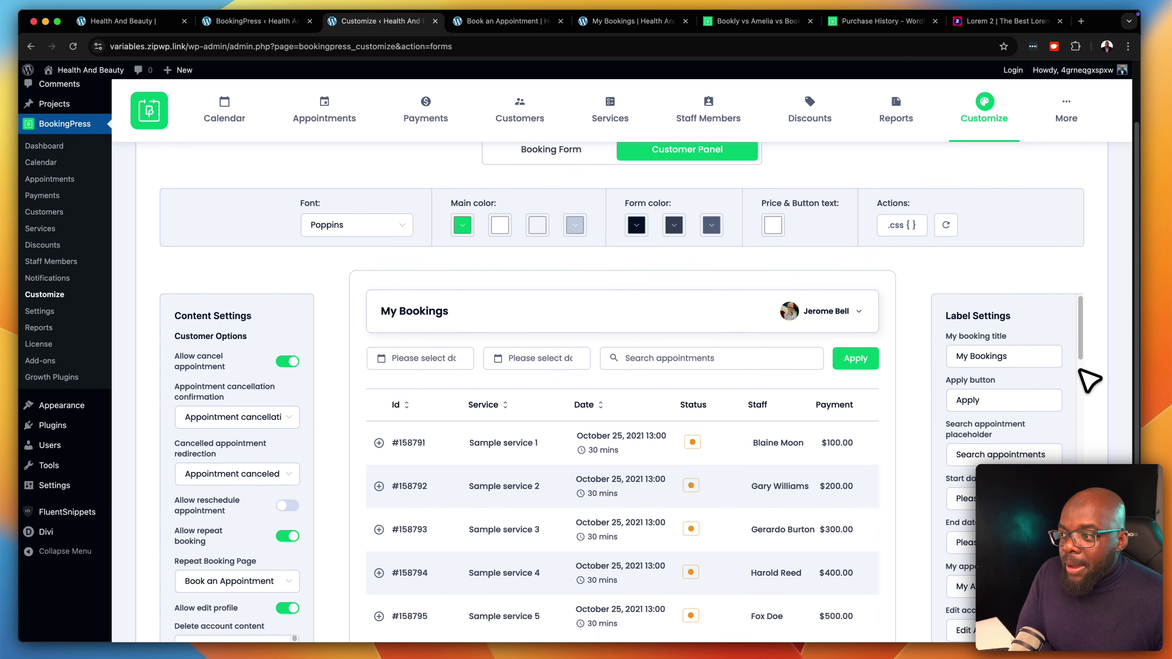
pyautogui.scroll(-4, 1089, 379)
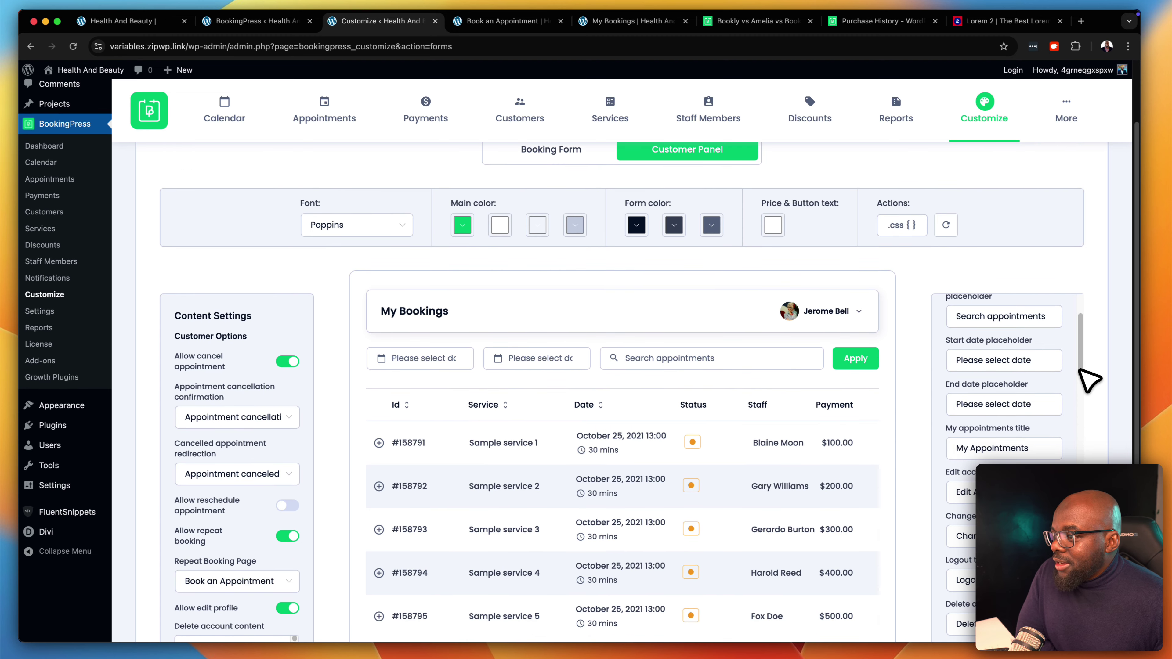
pyautogui.scroll(-2, 825, 503)
pyautogui.scroll(-1, 826, 503)
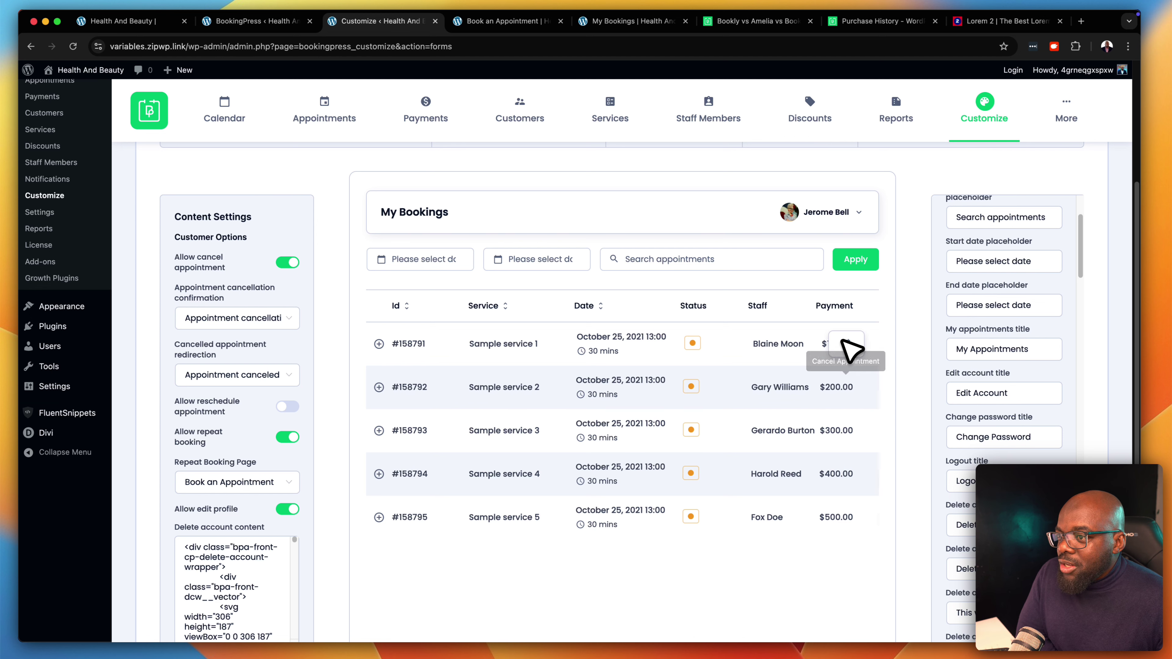
pyautogui.scroll(-3, 283, 563)
pyautogui.scroll(-3, 284, 563)
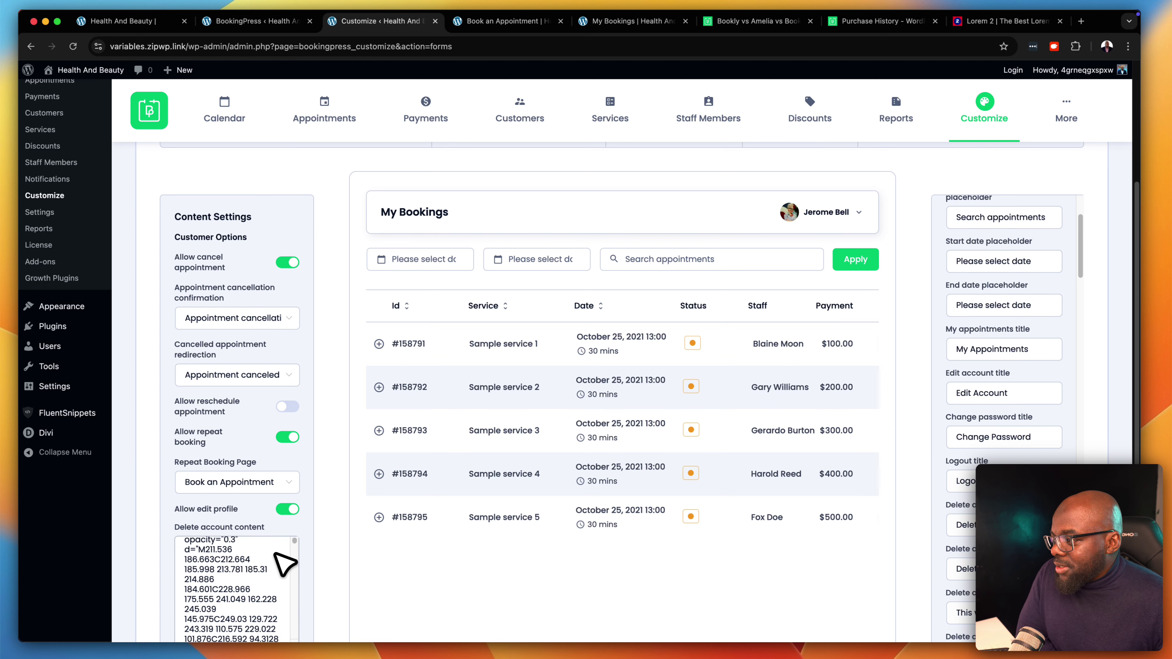
pyautogui.scroll(-2, 332, 565)
pyautogui.scroll(5, 341, 567)
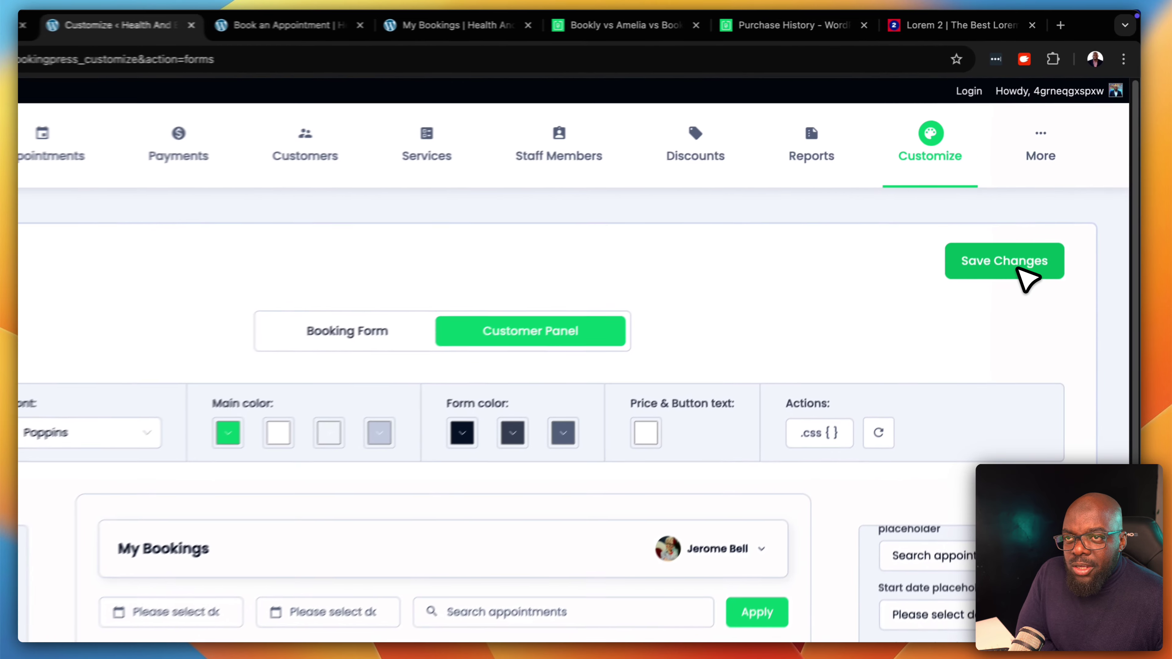
pyautogui.click(1050, 203)
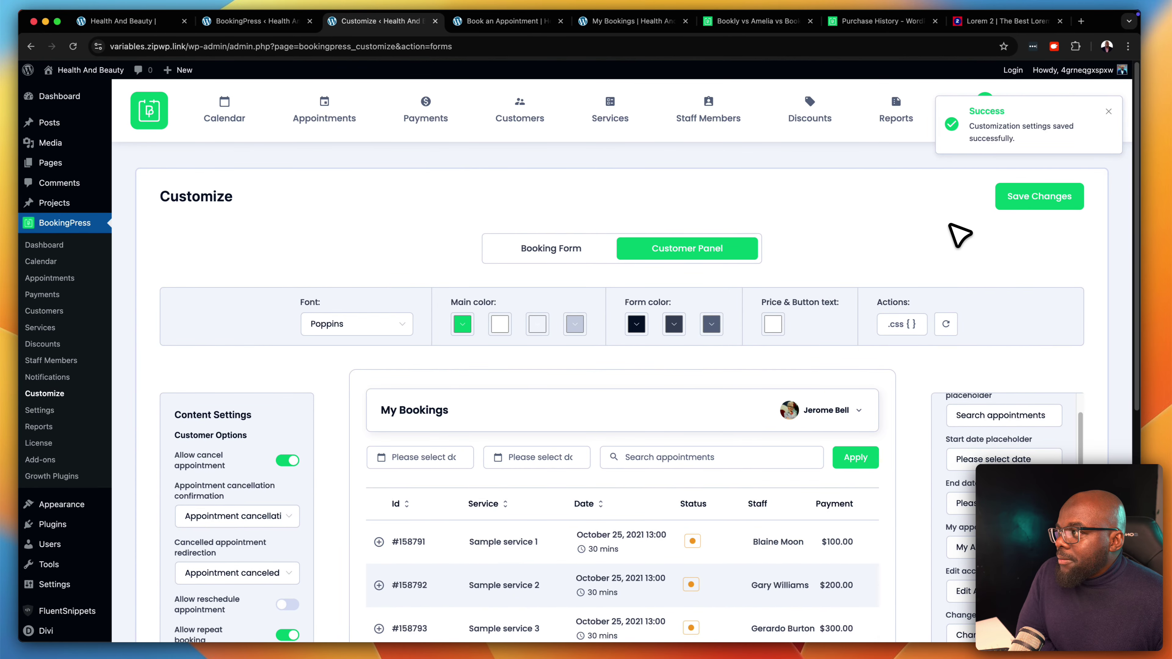
pyautogui.moveTo(1069, 113)
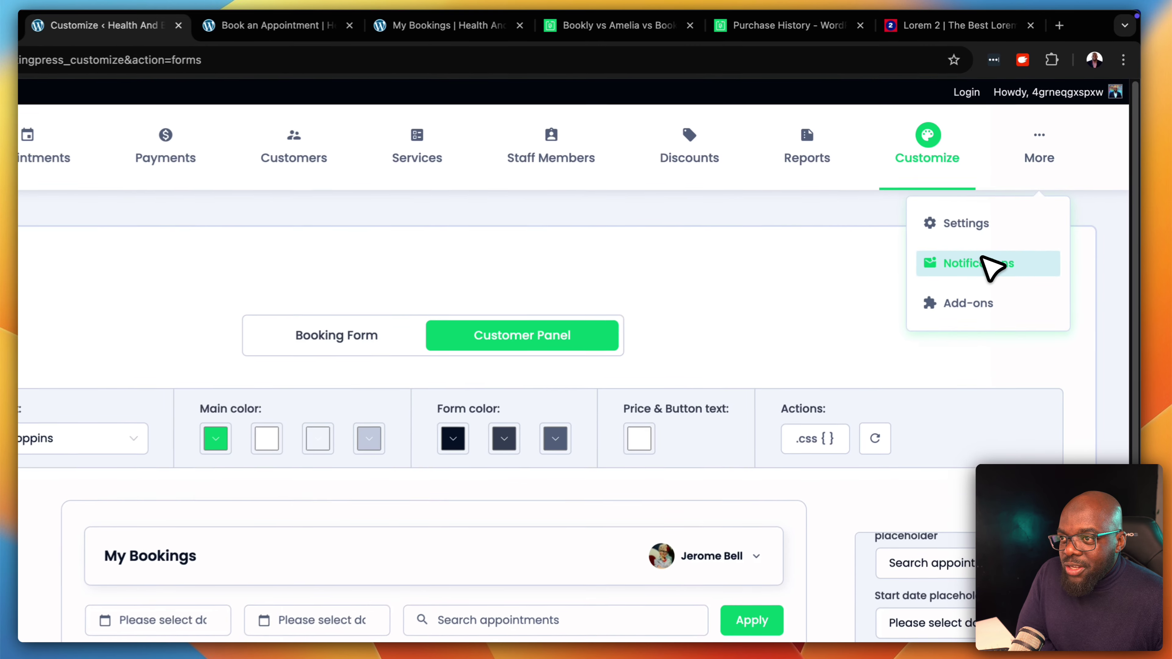
# Put each sentence of the On Approval email on its own line and insert the %service_name% placeholder
pyautogui.click(1029, 197)
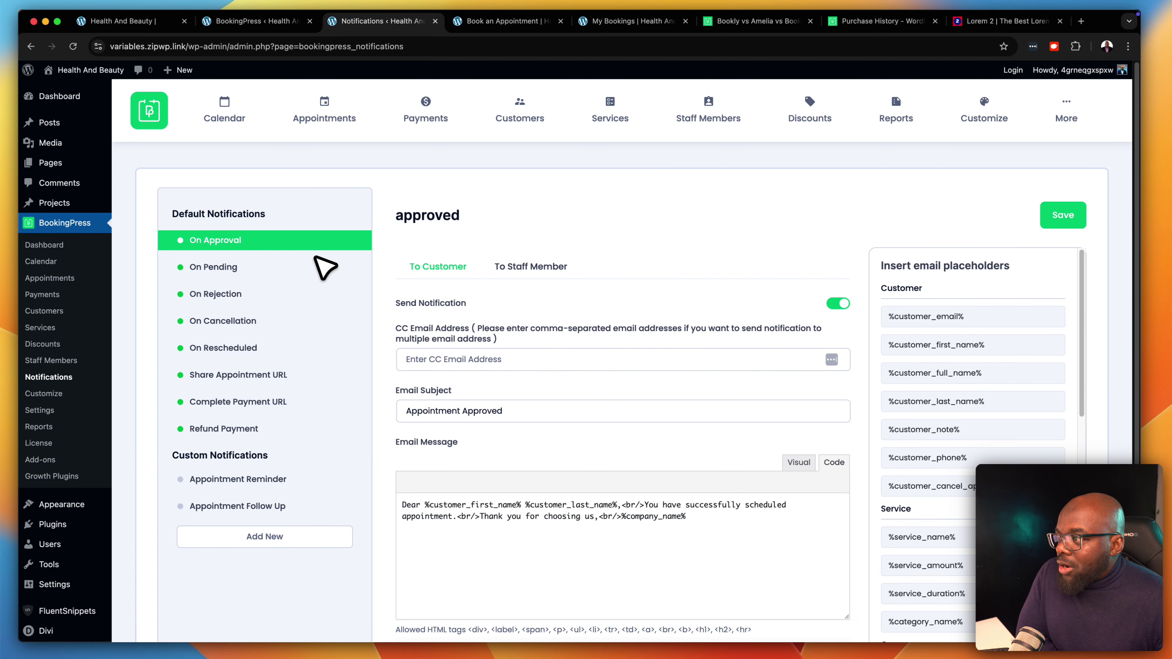
pyautogui.scroll(-2, 589, 445)
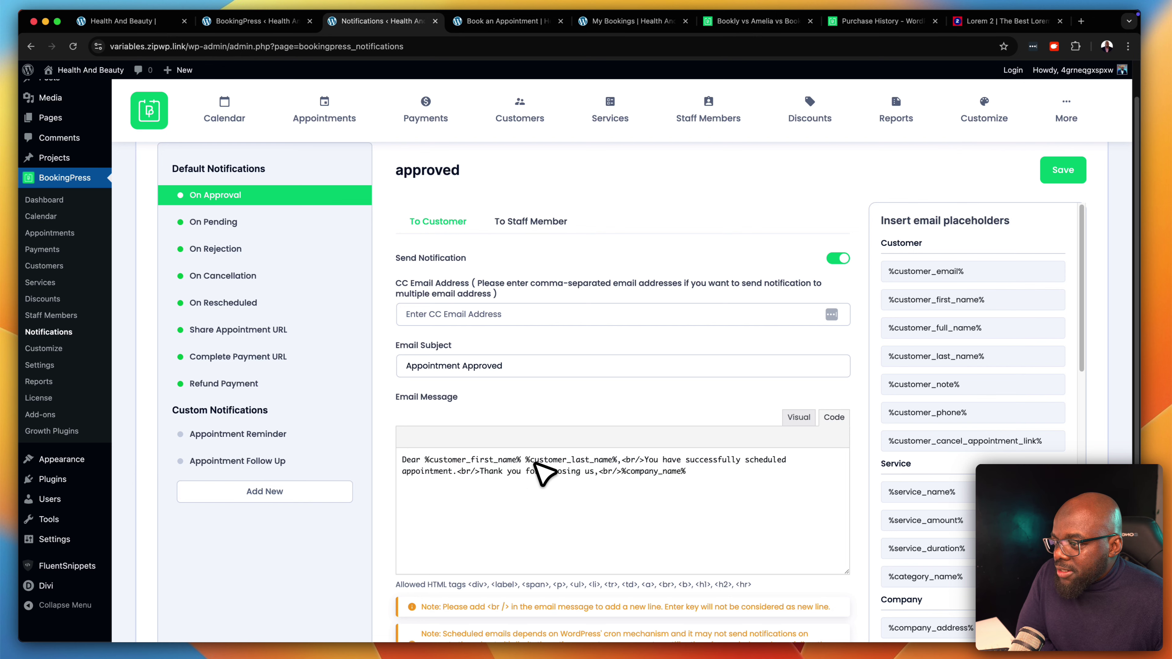
pyautogui.click(621, 460)
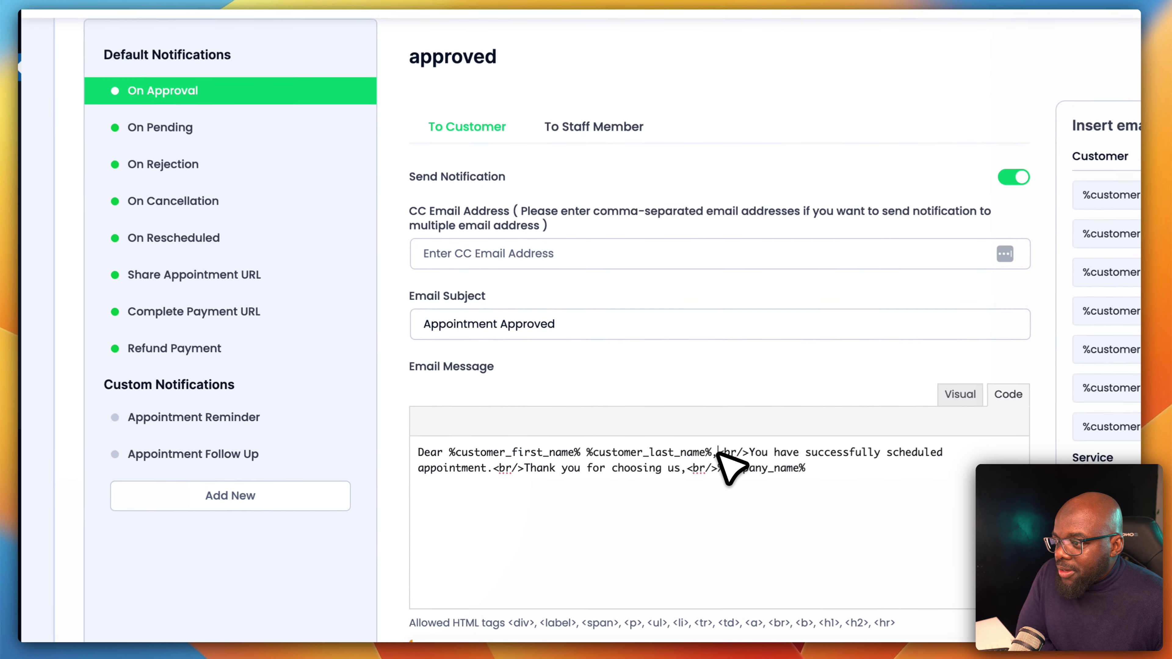
pyautogui.press('Return')
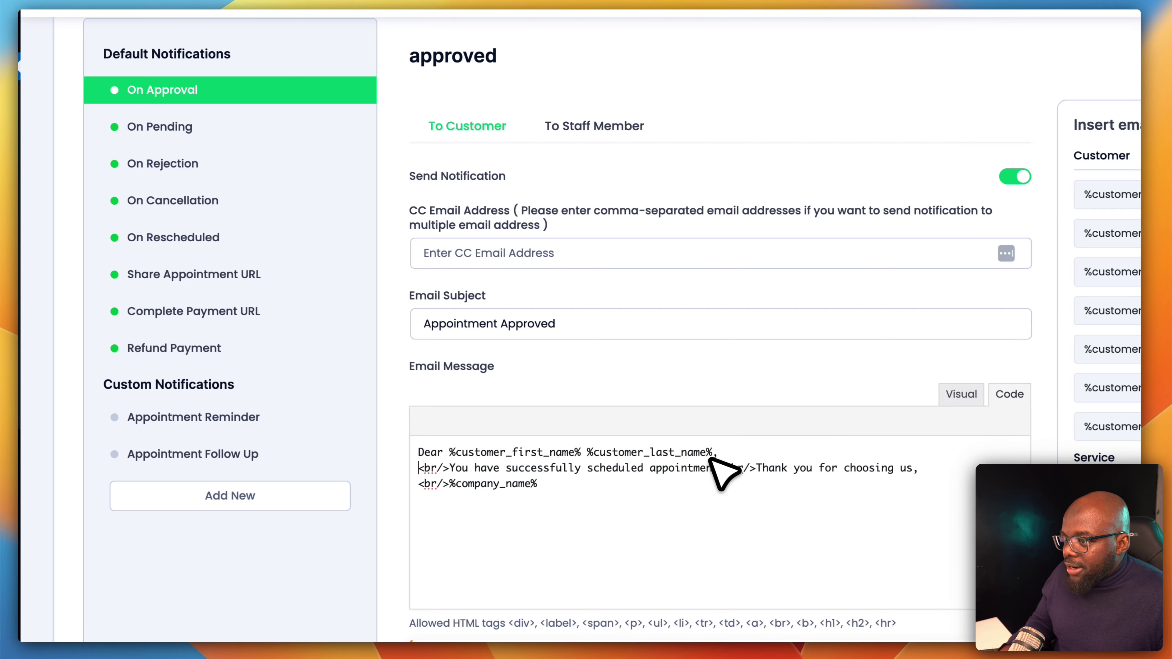
pyautogui.click(725, 467)
pyautogui.press('Return')
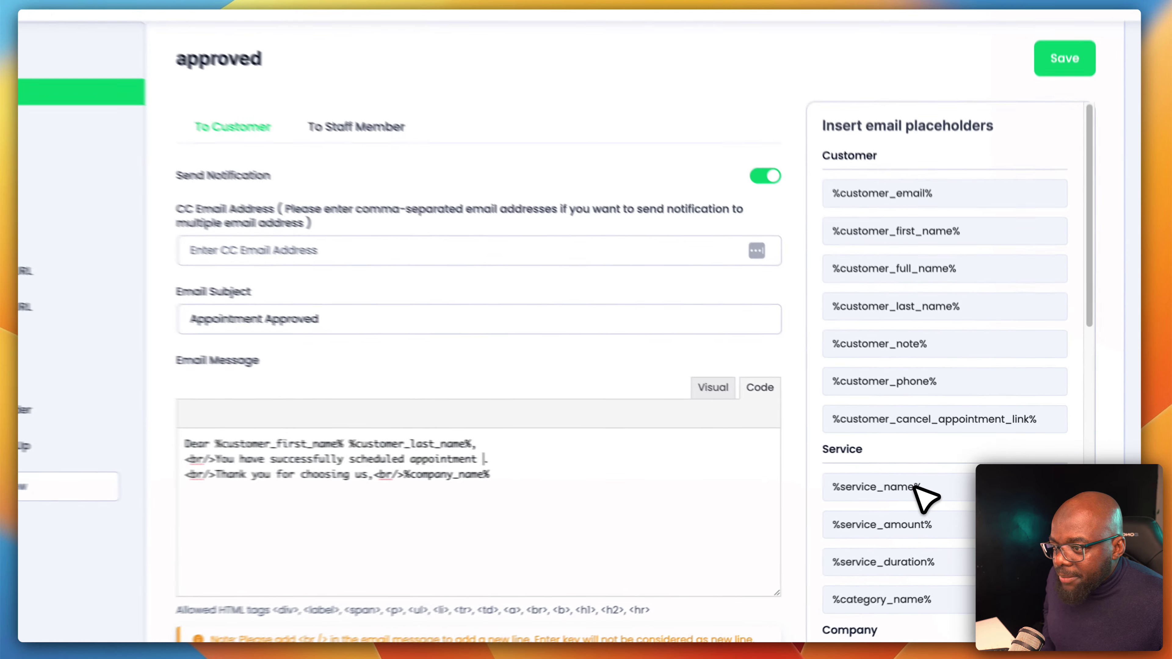
pyautogui.click(951, 493)
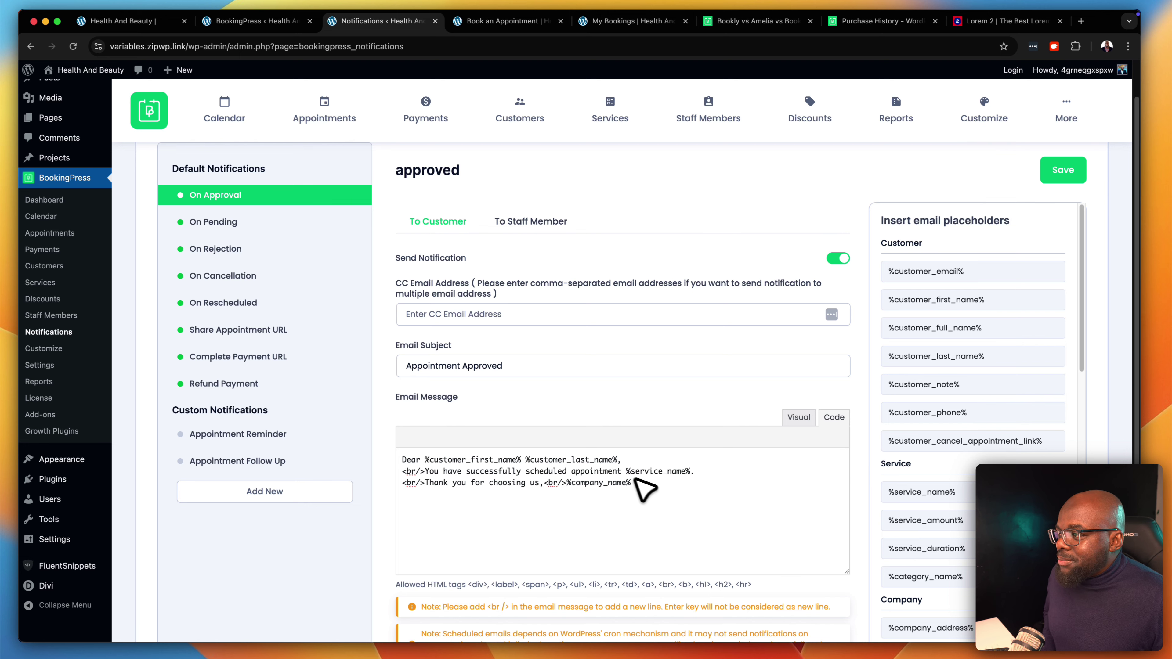
# Look over the On Rejected, On Cancelled and On Rescheduled notification emails
pyautogui.click(279, 250)
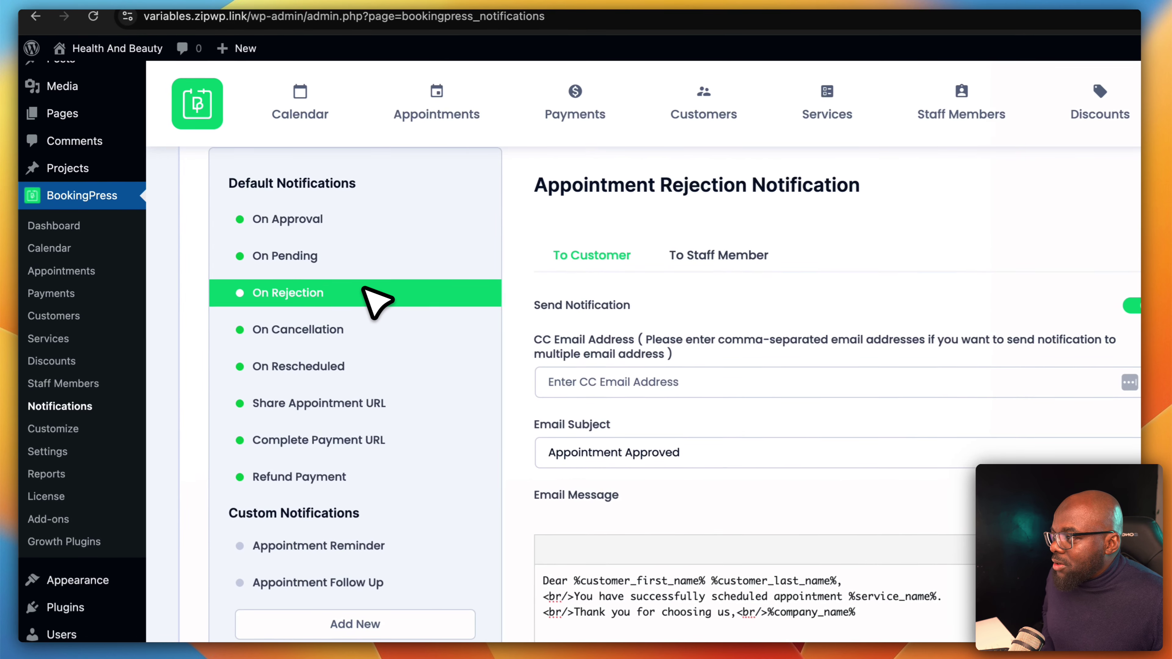
pyautogui.click(356, 332)
pyautogui.click(343, 366)
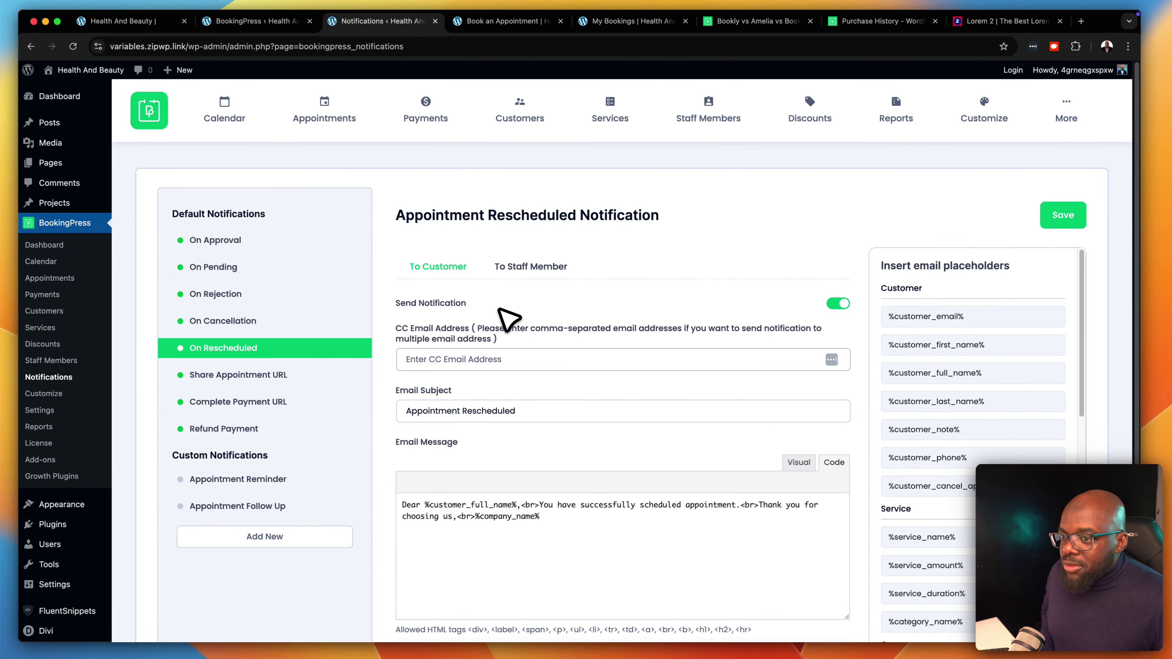
pyautogui.scroll(-4, 757, 378)
pyautogui.scroll(4, 782, 434)
pyautogui.moveTo(1066, 110)
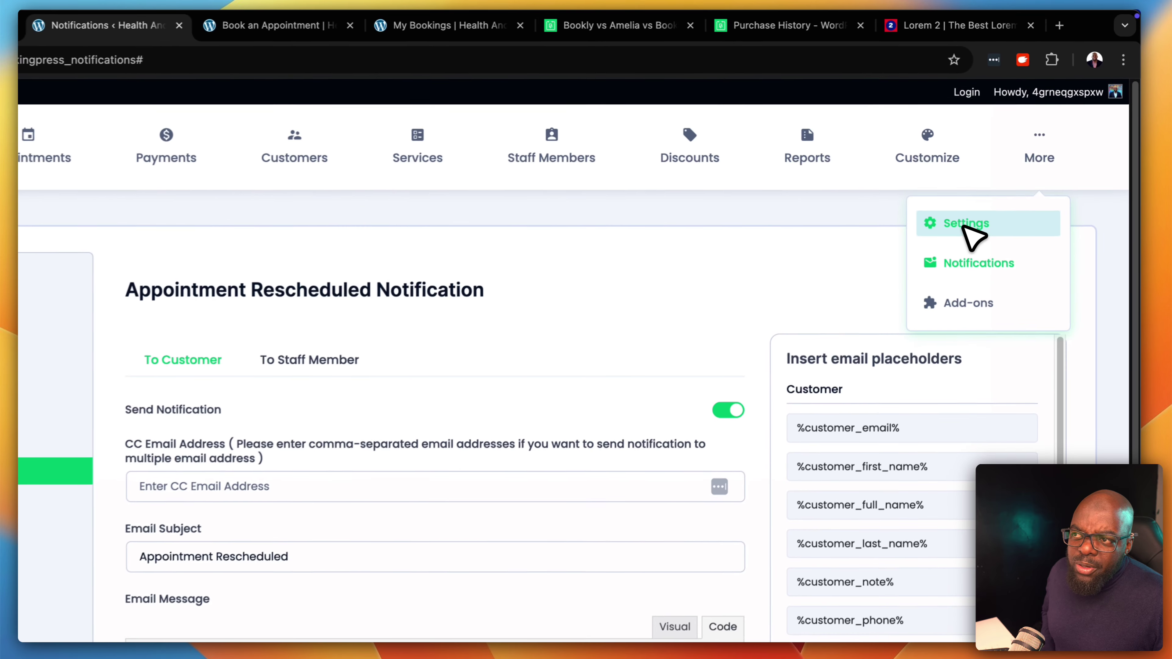
# In Working Hours settings, set Monday to Off
pyautogui.click(1016, 167)
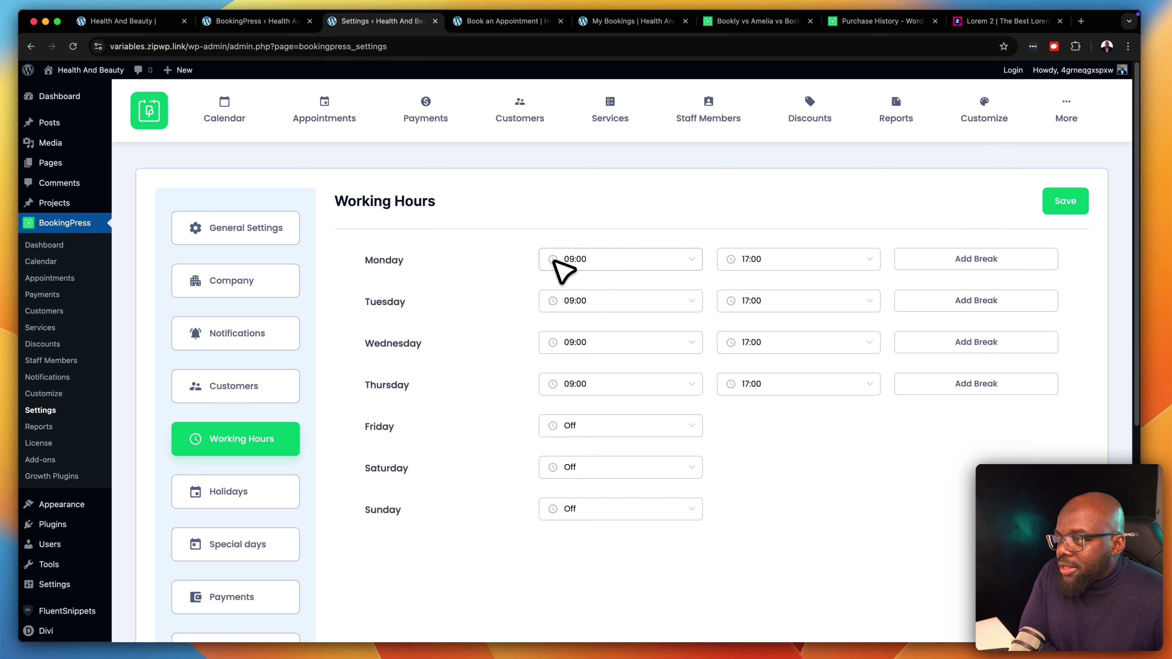
pyautogui.click(600, 259)
pyautogui.scroll(15, 623, 300)
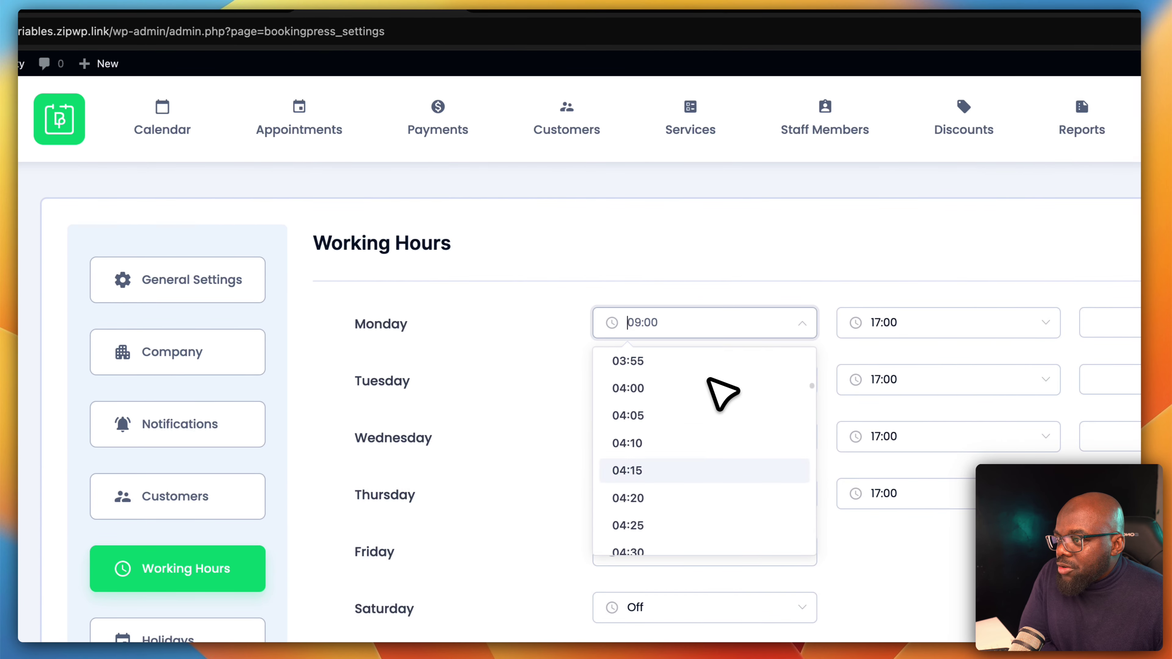
pyautogui.scroll(15, 708, 380)
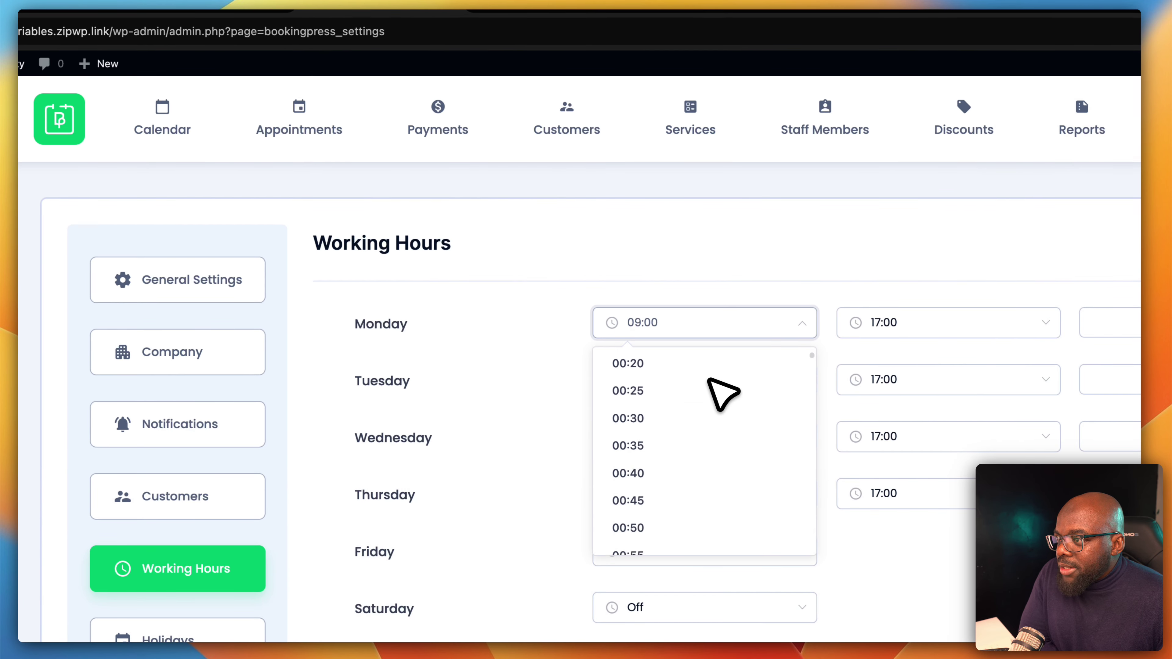
pyautogui.click(711, 372)
# Add a 13:00–14:00 break on Thursday and save the working hours
pyautogui.click(1107, 492)
pyautogui.click(1009, 622)
pyautogui.scroll(-15, 1017, 573)
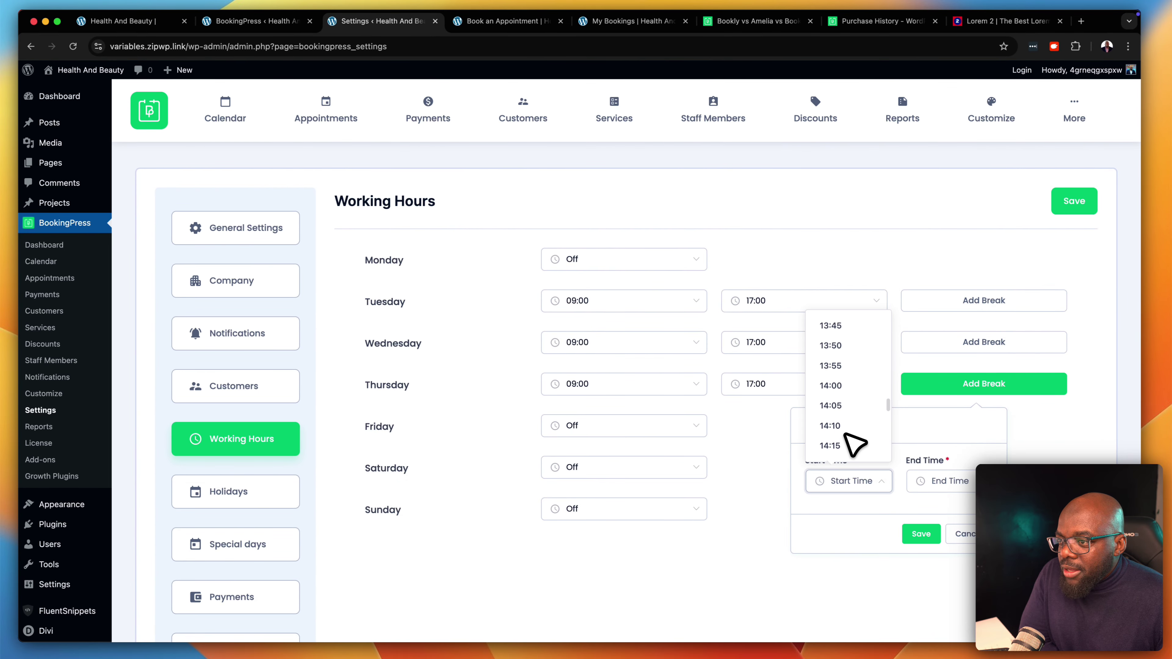
pyautogui.scroll(5, 855, 444)
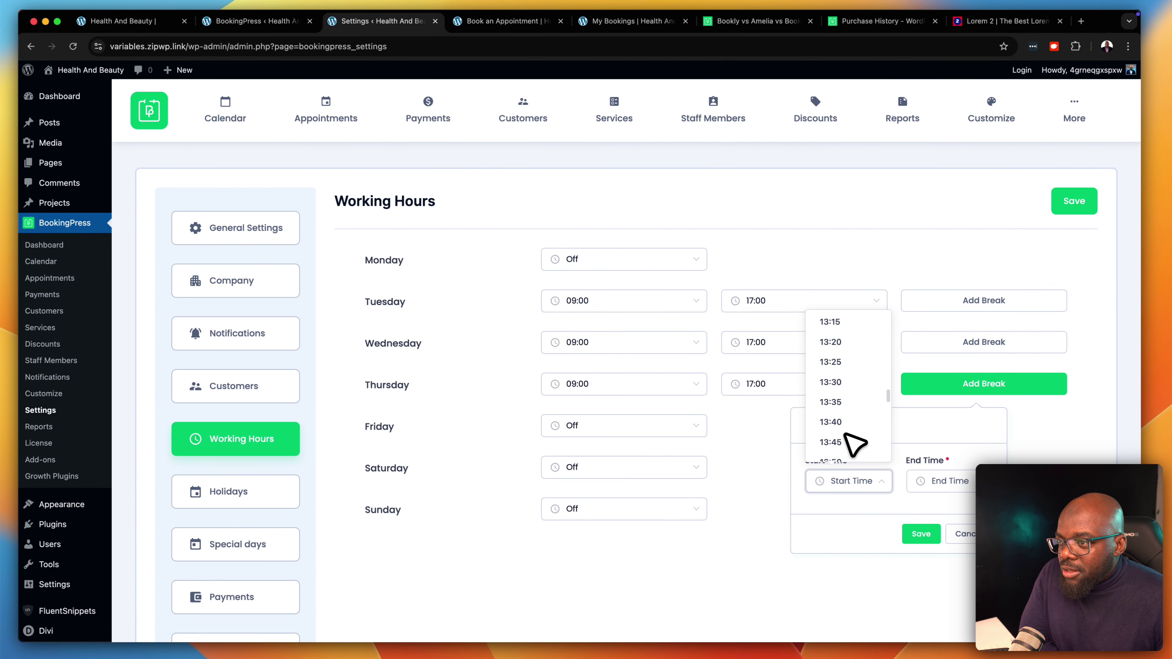
pyautogui.scroll(1, 855, 364)
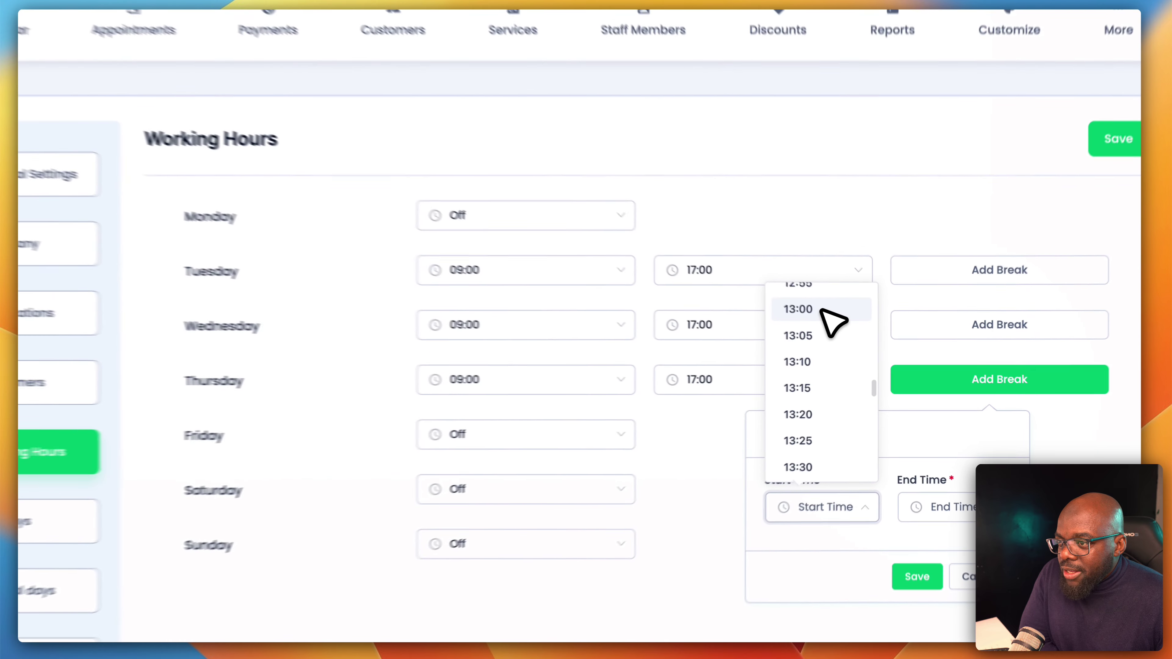
pyautogui.click(822, 311)
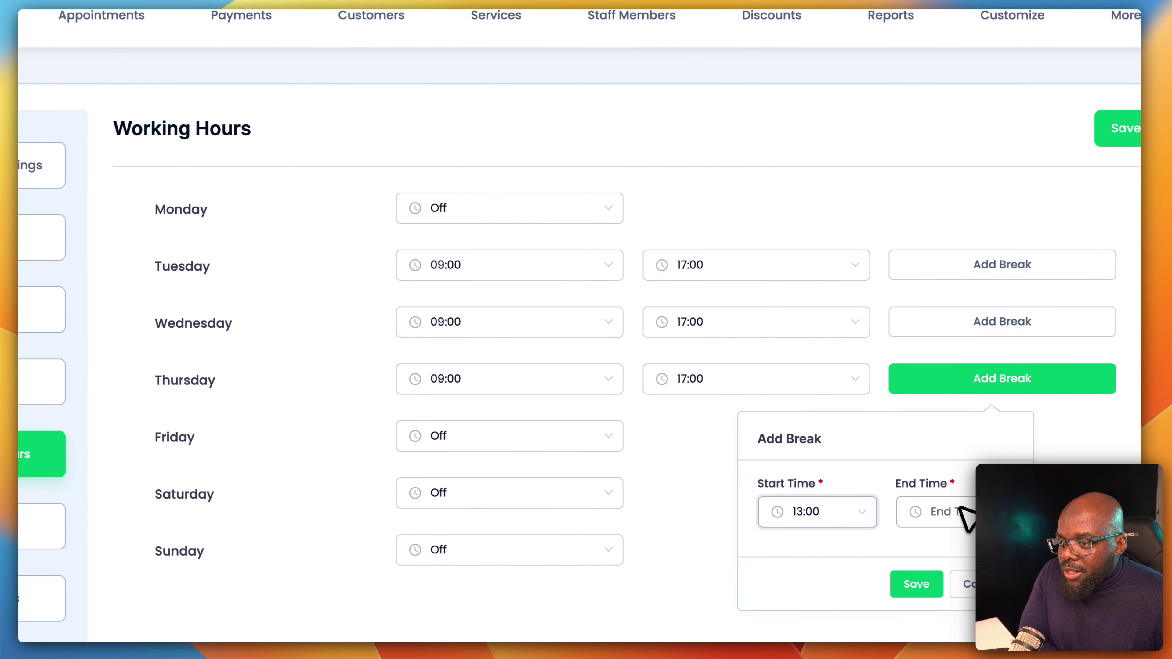
pyautogui.click(966, 517)
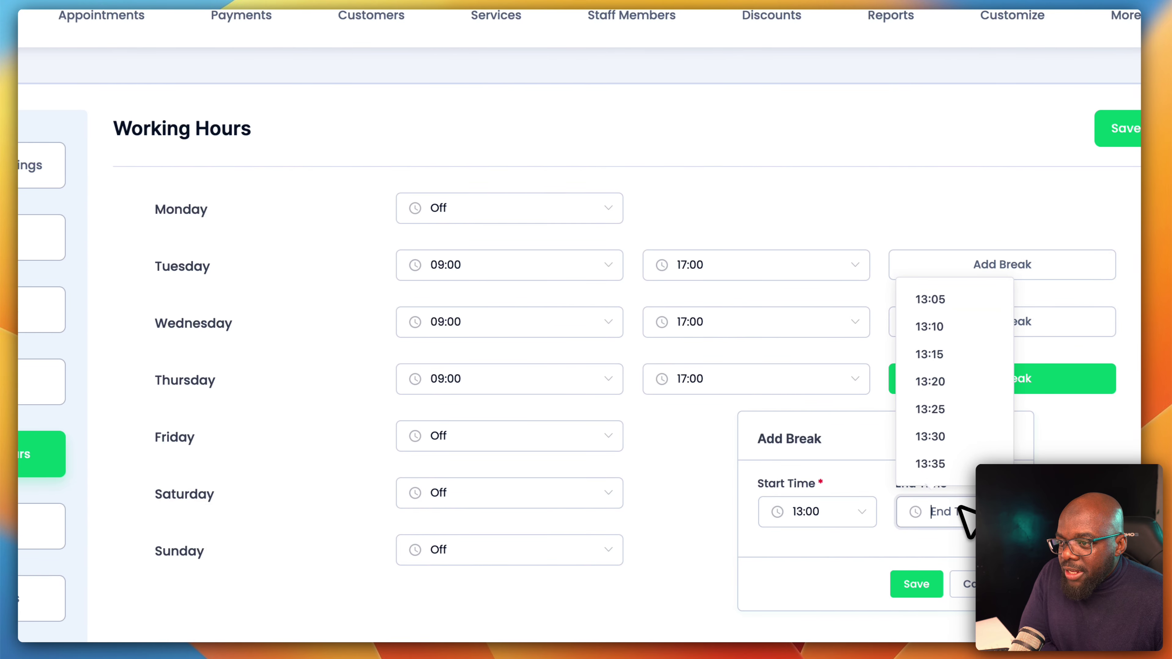
pyautogui.scroll(-5, 971, 462)
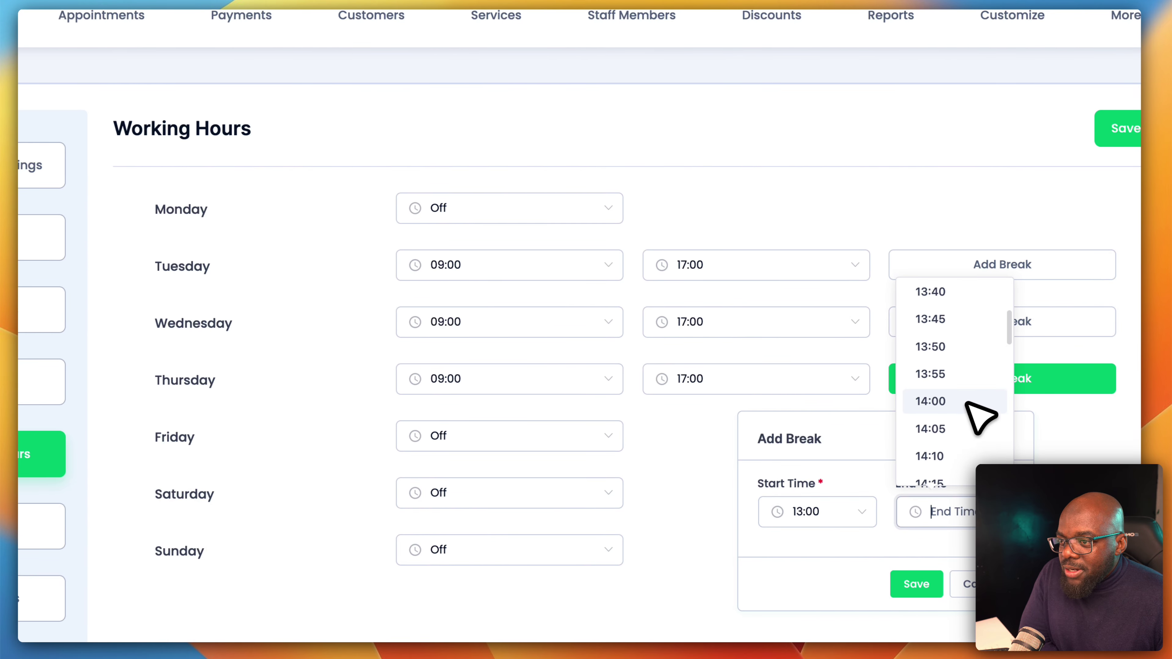
pyautogui.click(968, 397)
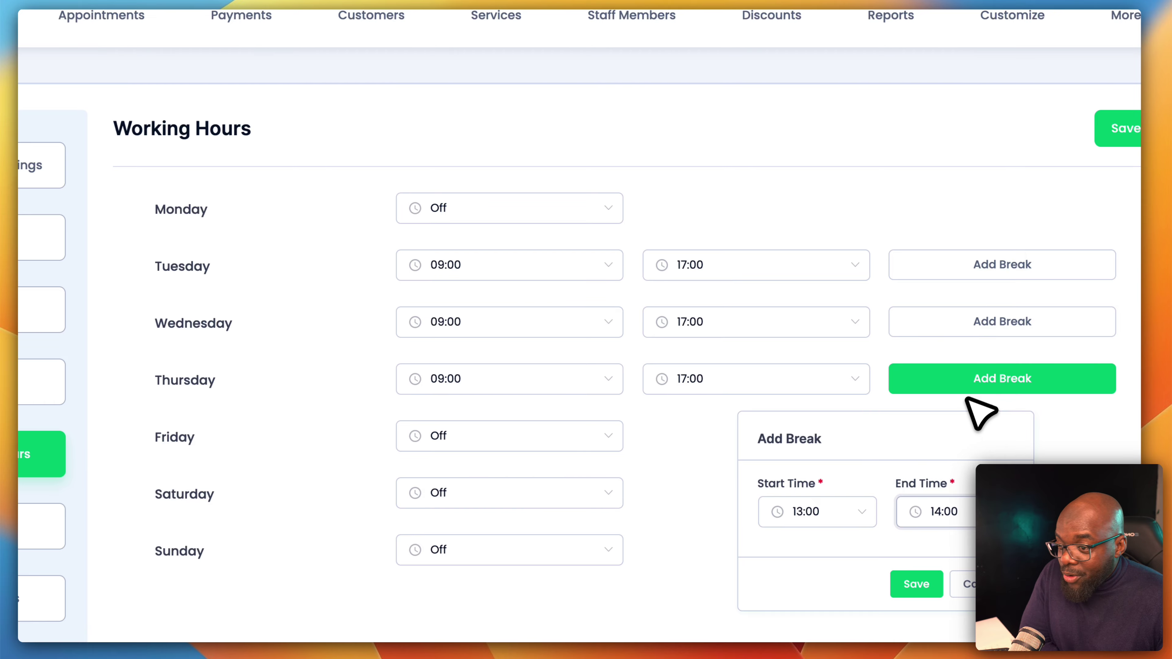
pyautogui.click(927, 591)
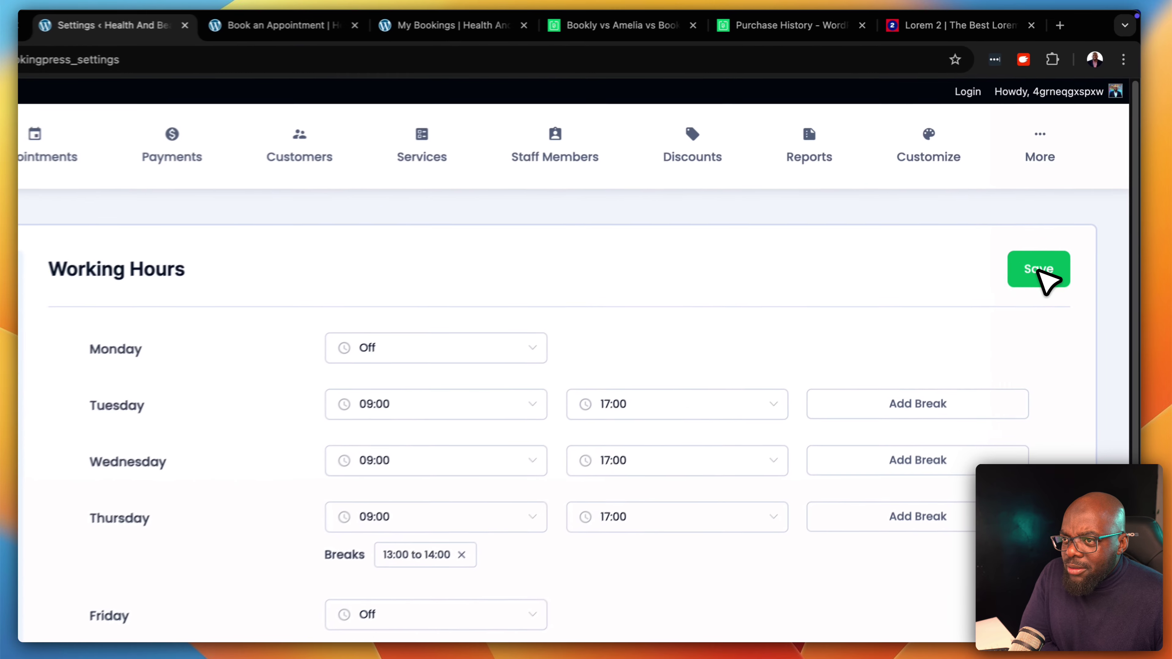
pyautogui.click(1040, 272)
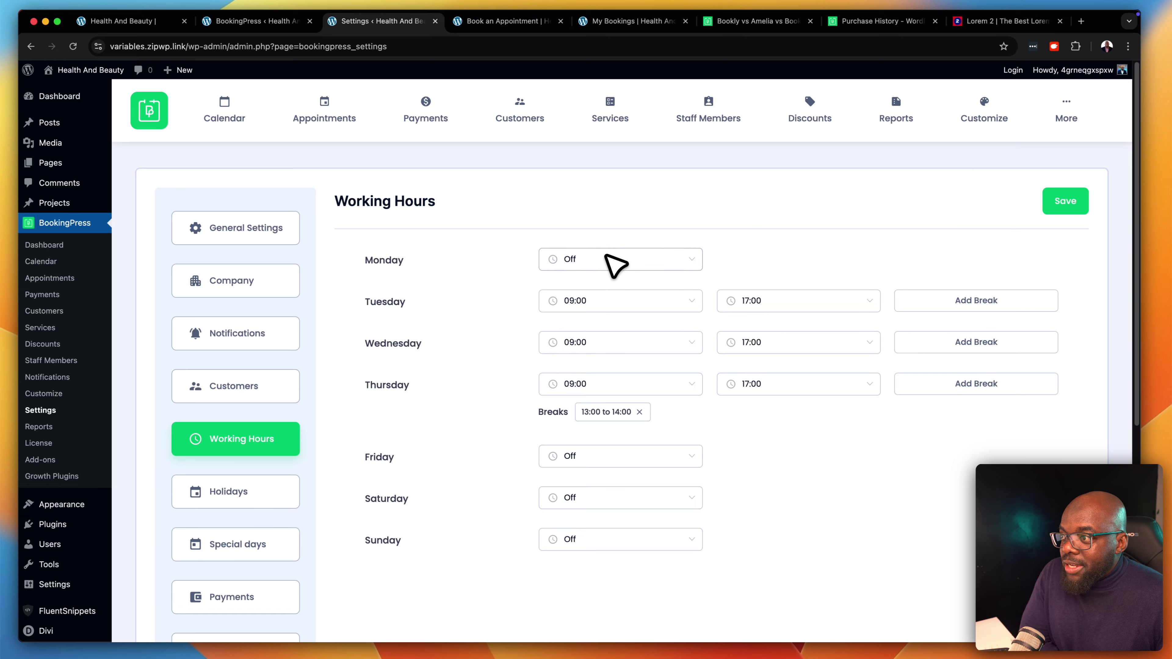
# Reload the live booking page and advance the form through the staff step to scheduling
pyautogui.click(498, 23)
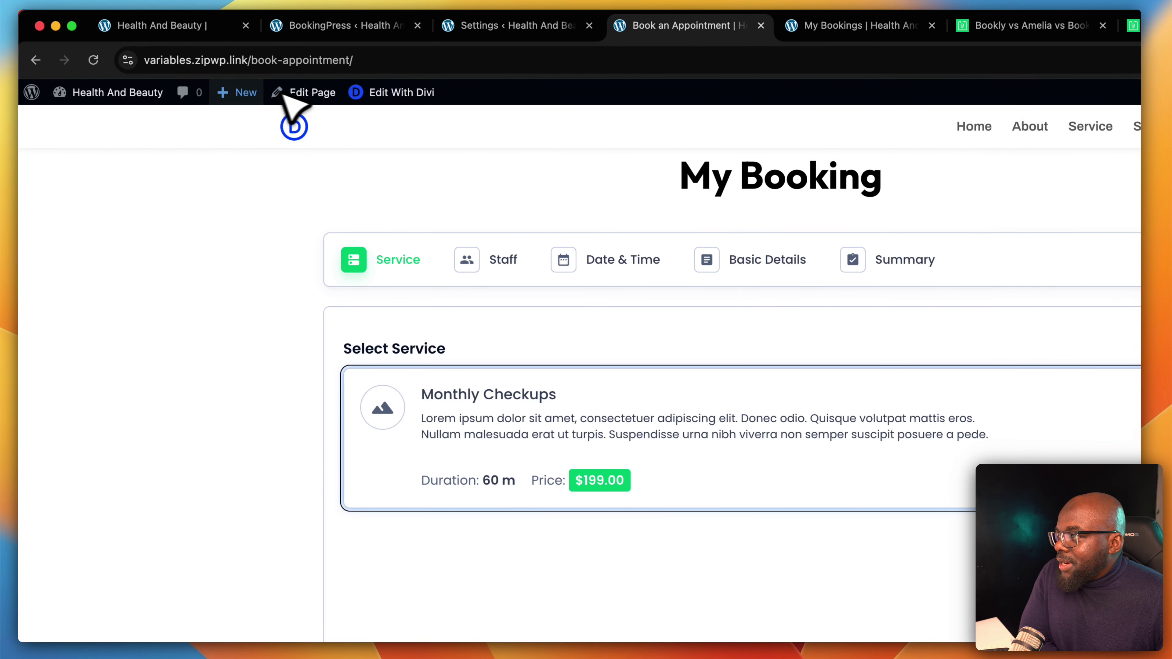
pyautogui.click(98, 61)
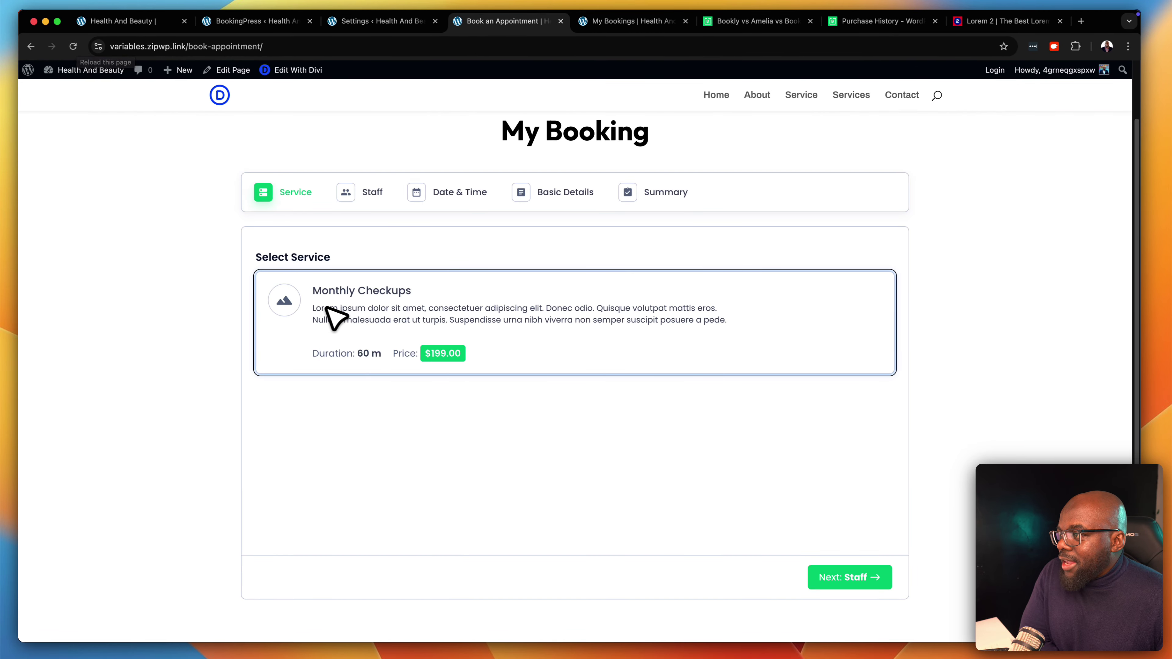
pyautogui.click(570, 327)
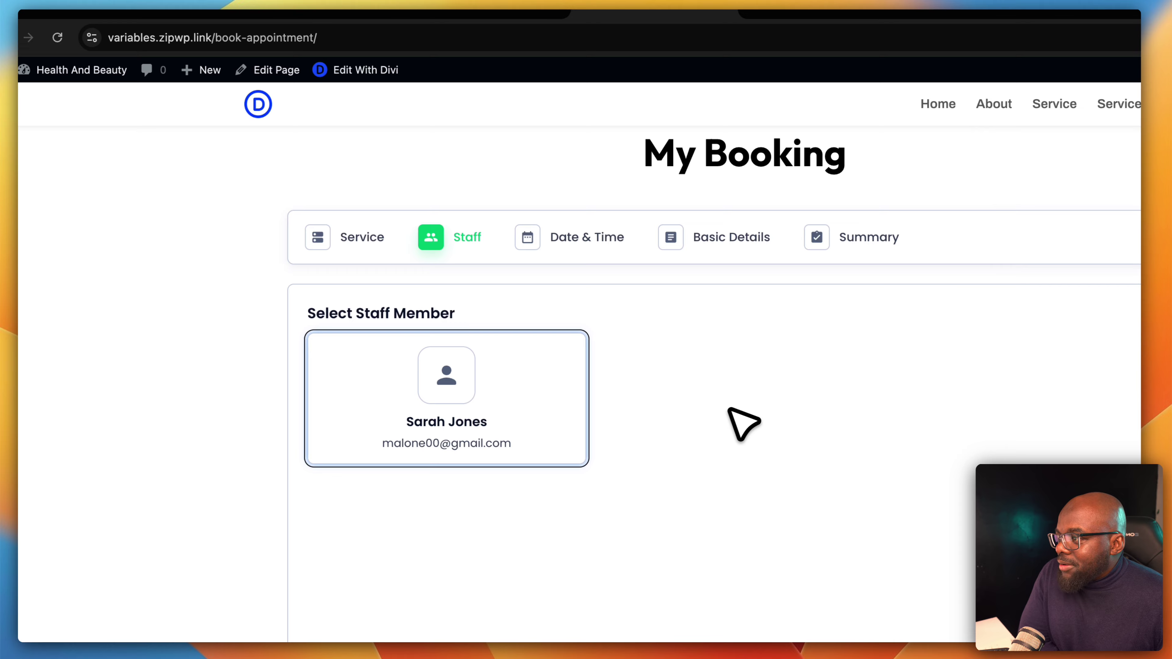
pyautogui.click(510, 402)
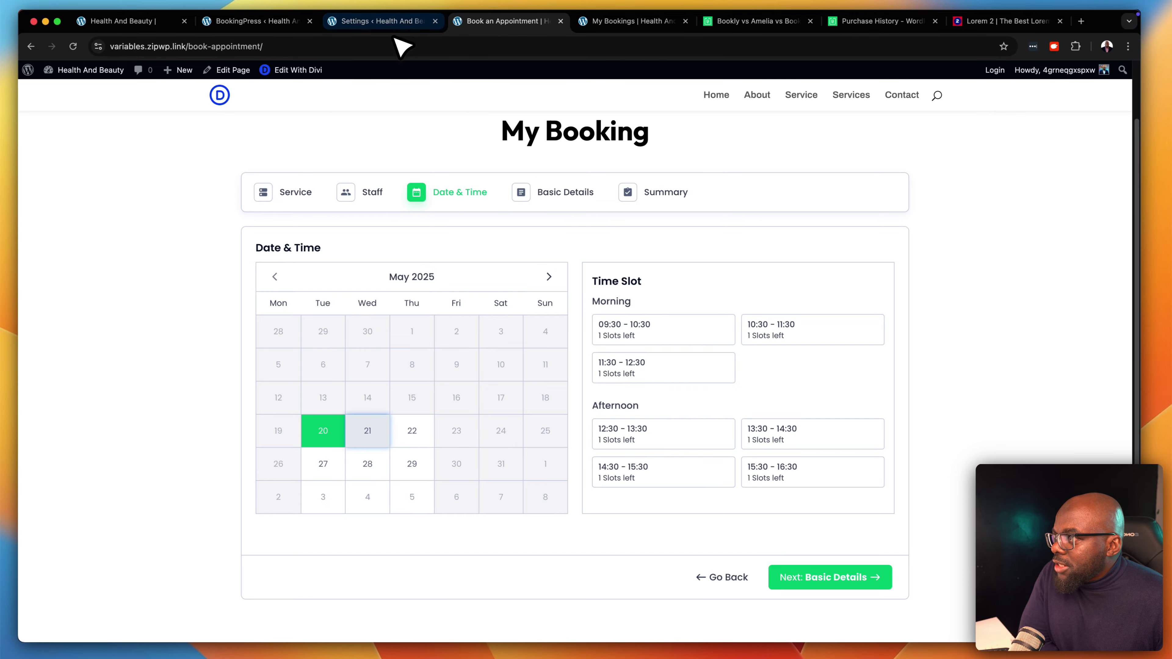
# Check that Thursday 22 May's time slots skip 13:00–14:00, then return to Working Hours settings
pyautogui.click(389, 21)
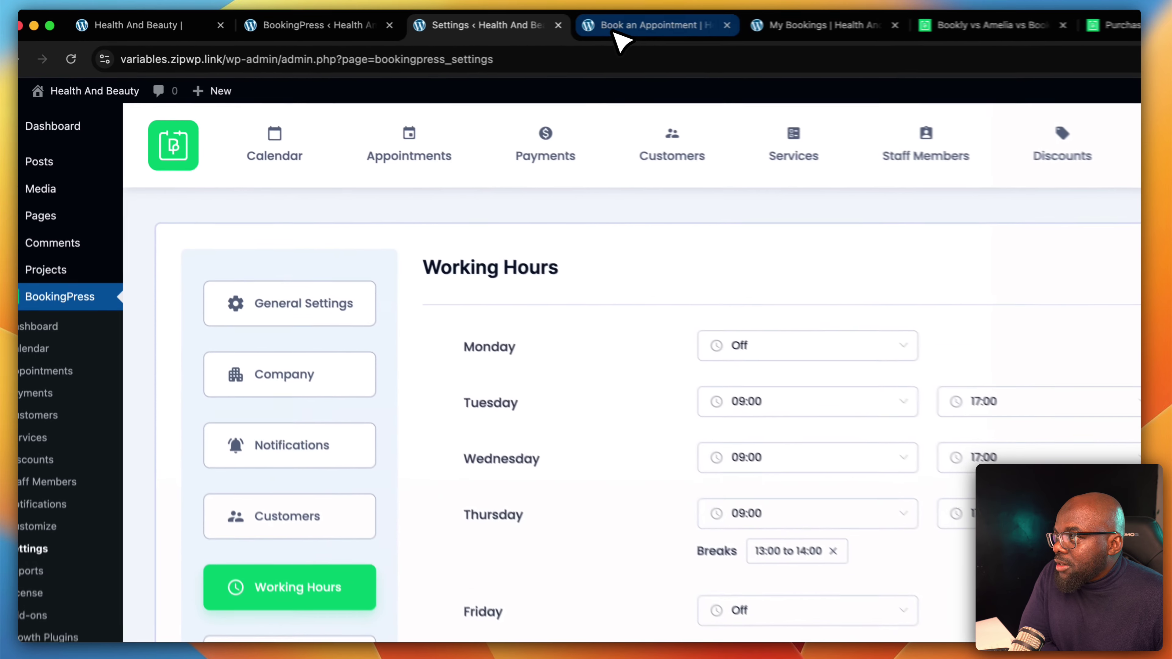
pyautogui.click(490, 21)
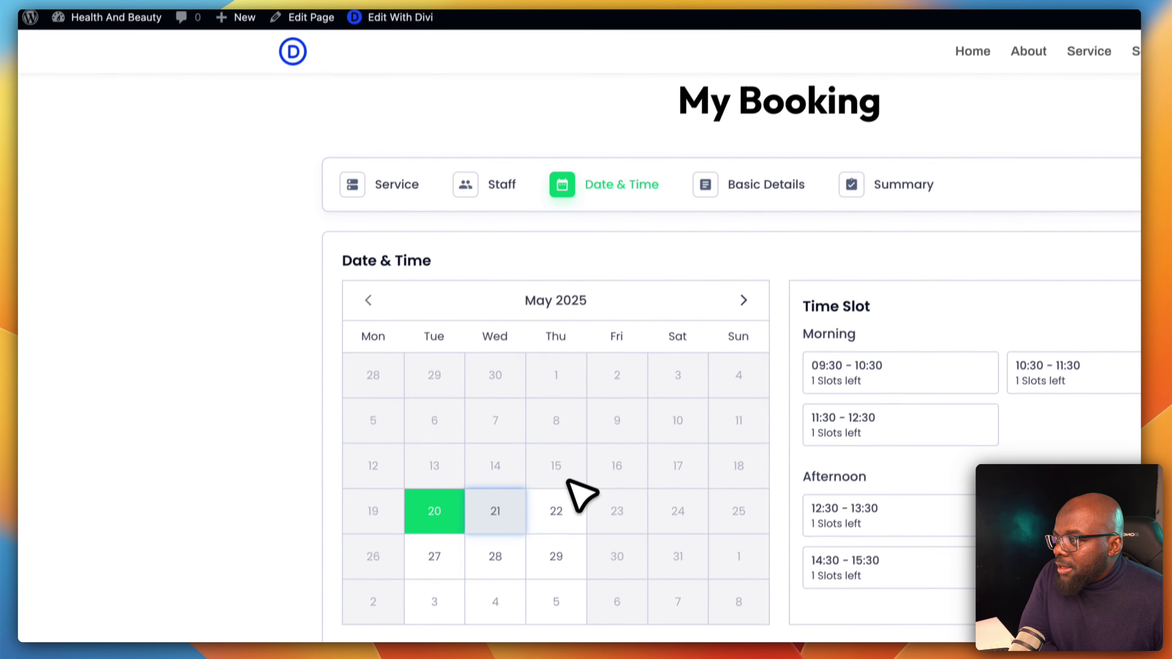
pyautogui.click(538, 590)
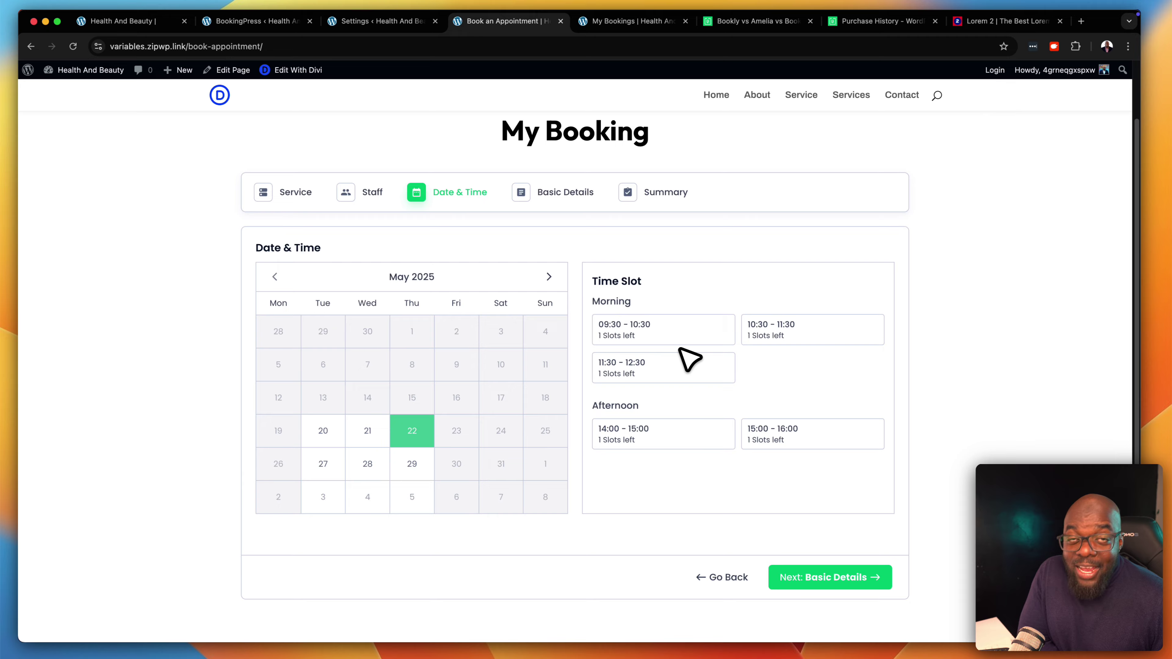
pyautogui.click(417, 22)
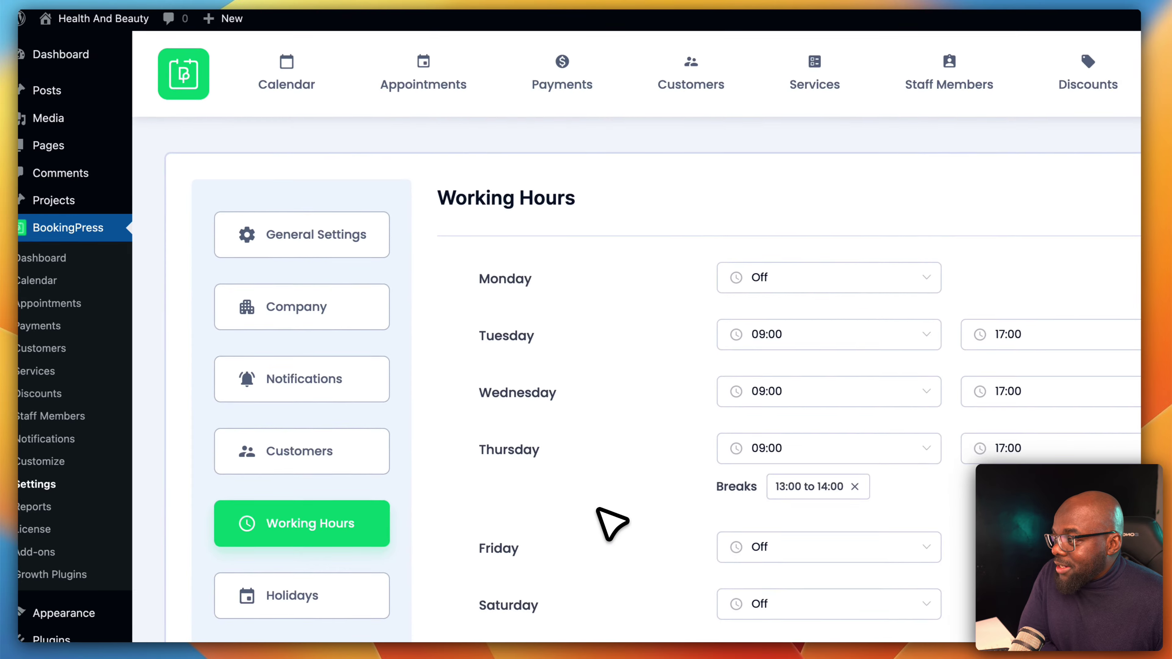
# Save a non-repeating holiday named 'Mak Holiday' for 11–13 June 2025
pyautogui.scroll(-3, 458, 439)
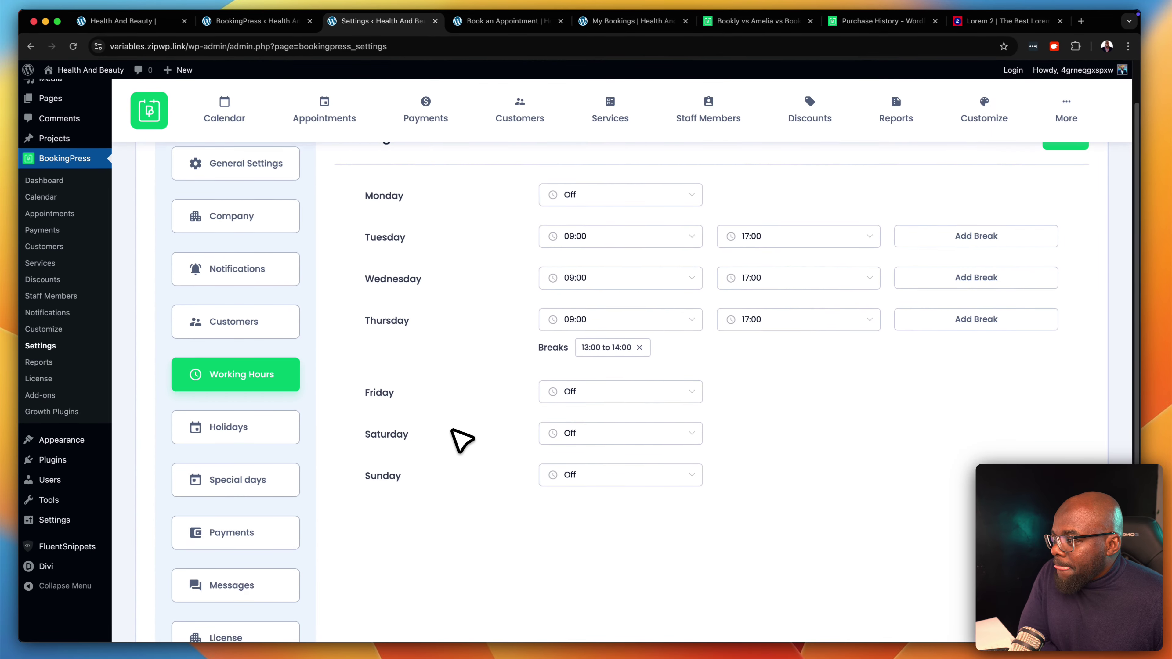
pyautogui.scroll(-1, 462, 440)
pyautogui.click(251, 396)
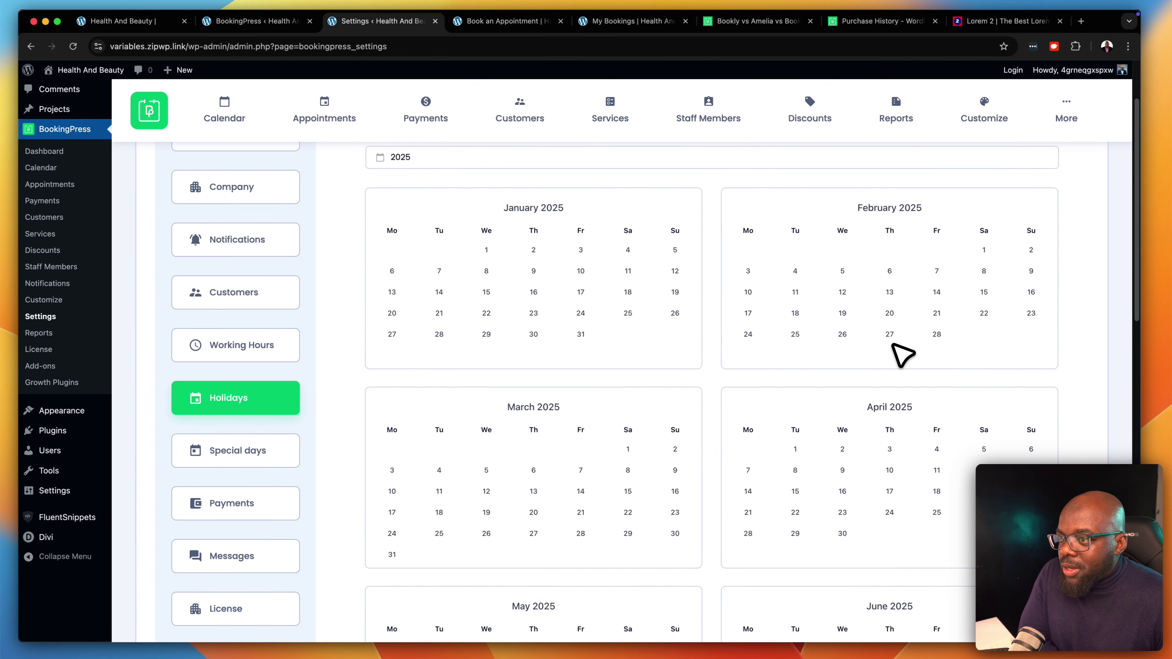
pyautogui.scroll(-6, 902, 356)
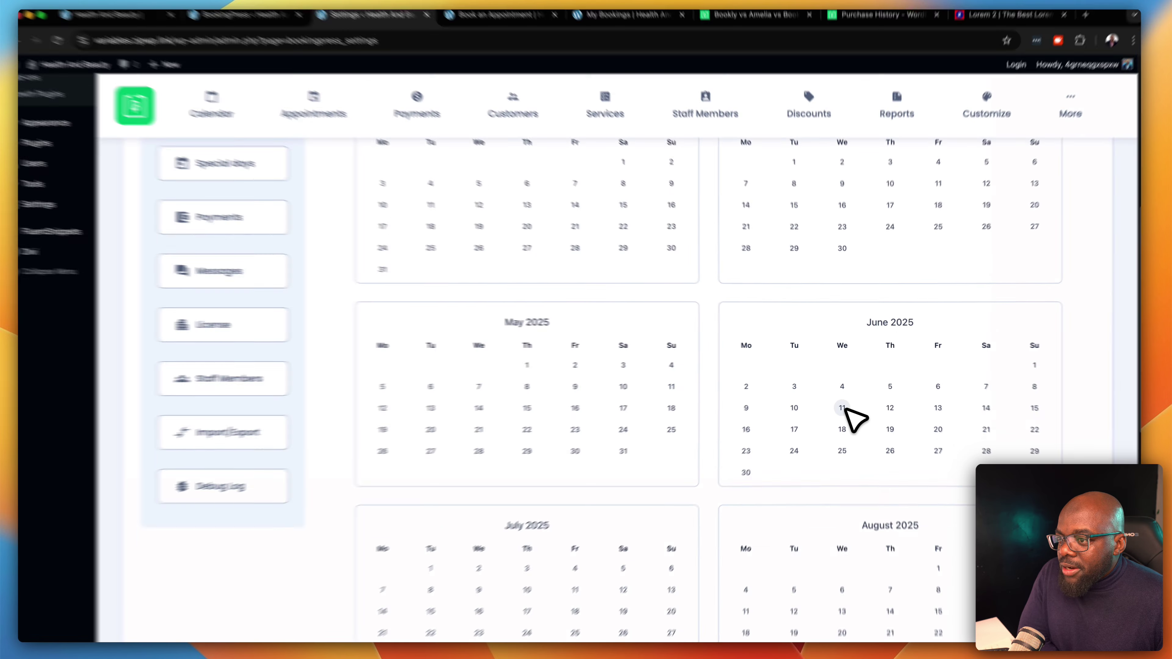
pyautogui.click(841, 408)
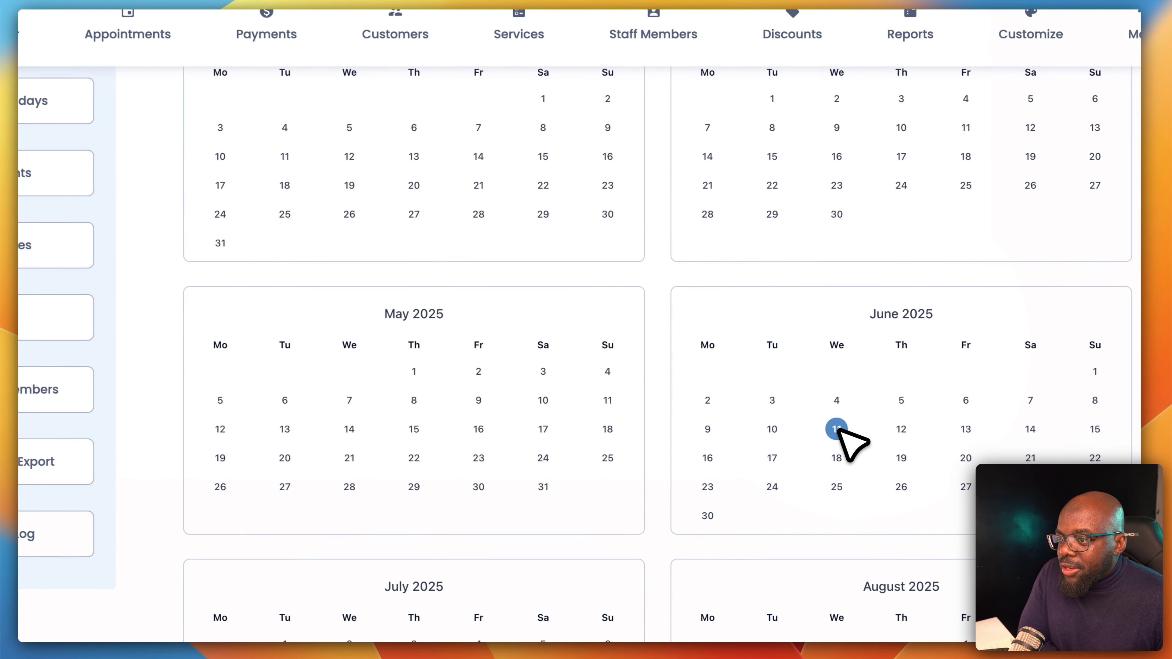
pyautogui.click(965, 429)
pyautogui.write('Mak Holiday')
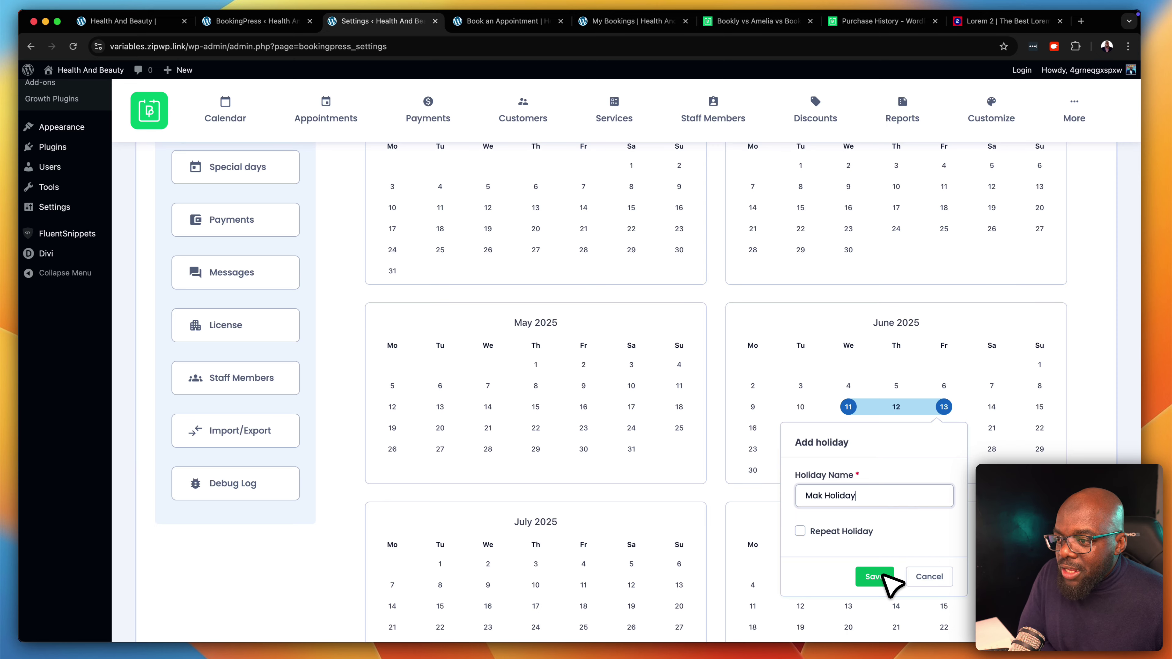
pyautogui.click(802, 531)
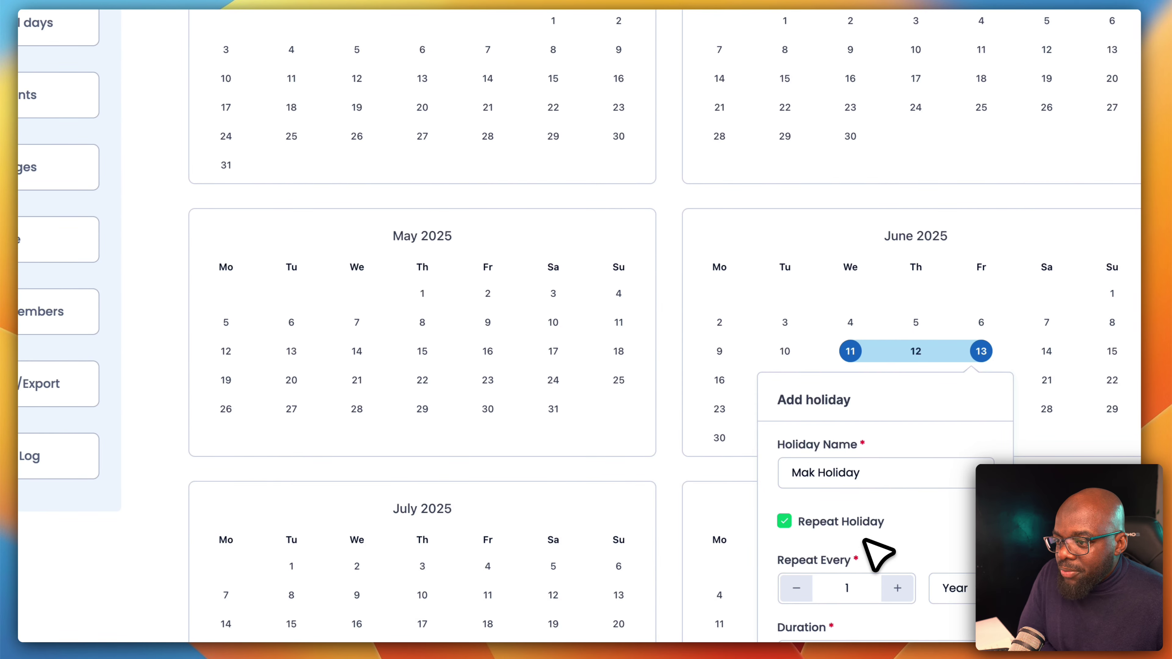
pyautogui.click(784, 522)
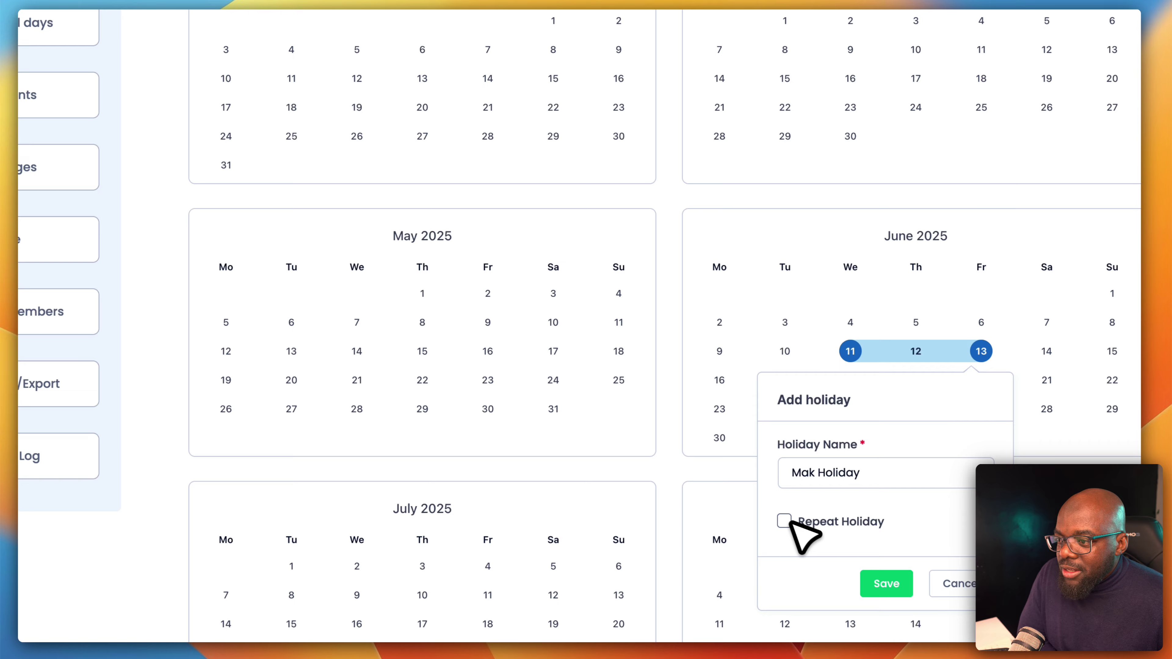
pyautogui.click(893, 590)
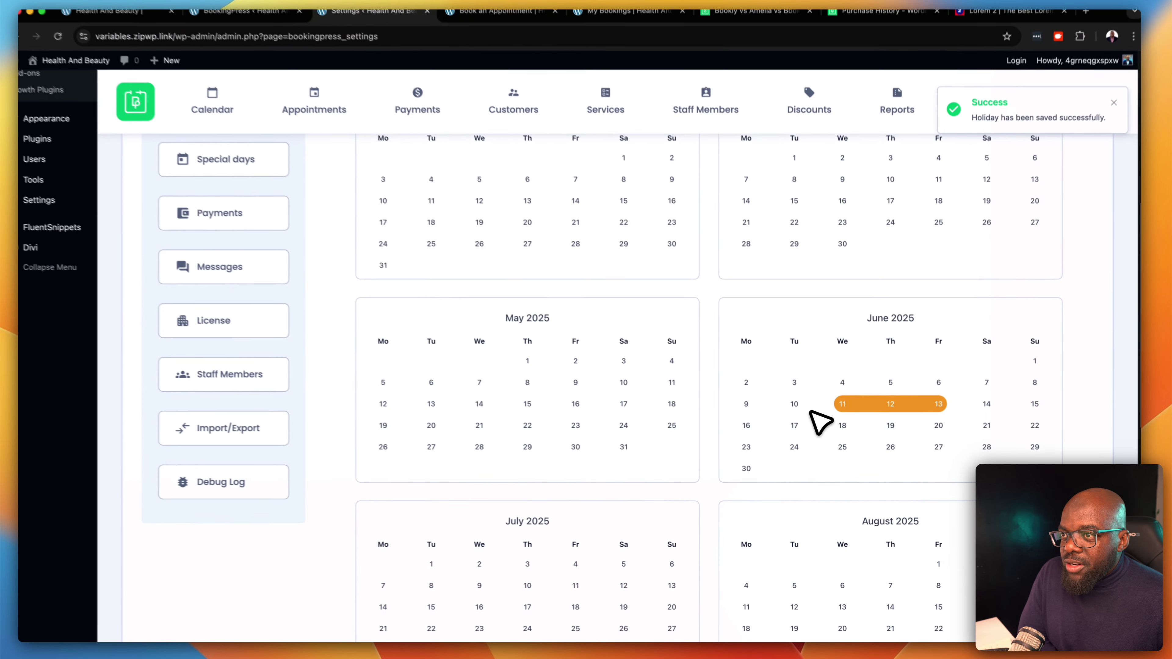
# Go to the Special days settings
pyautogui.scroll(2, 350, 295)
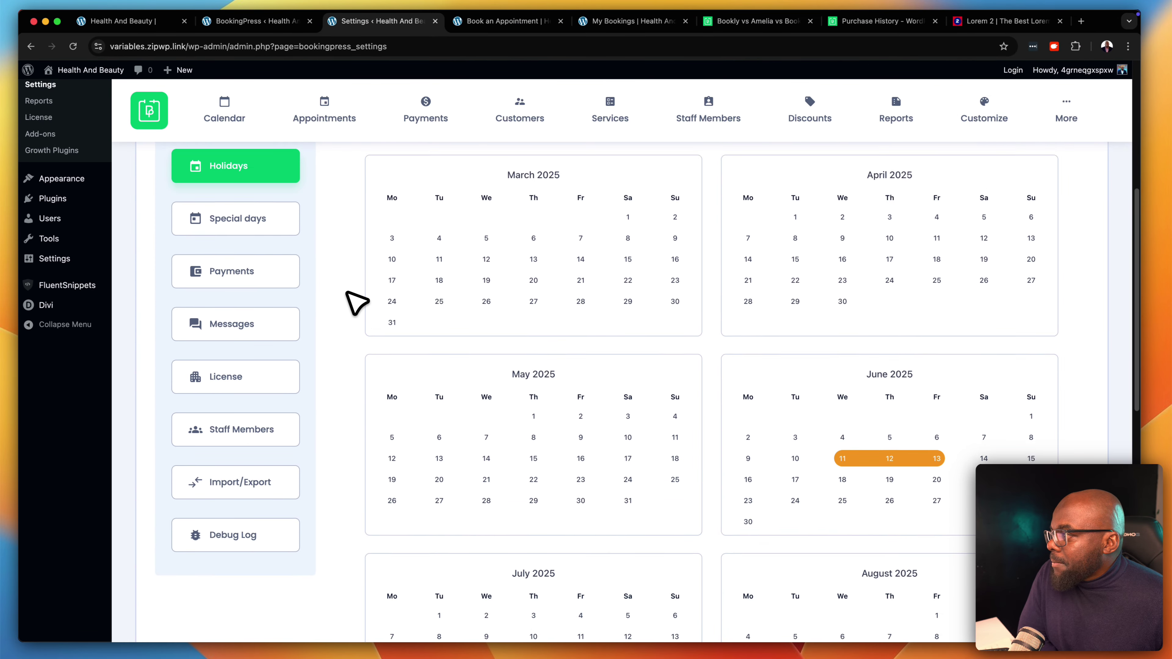
pyautogui.scroll(2, 355, 303)
pyautogui.click(283, 264)
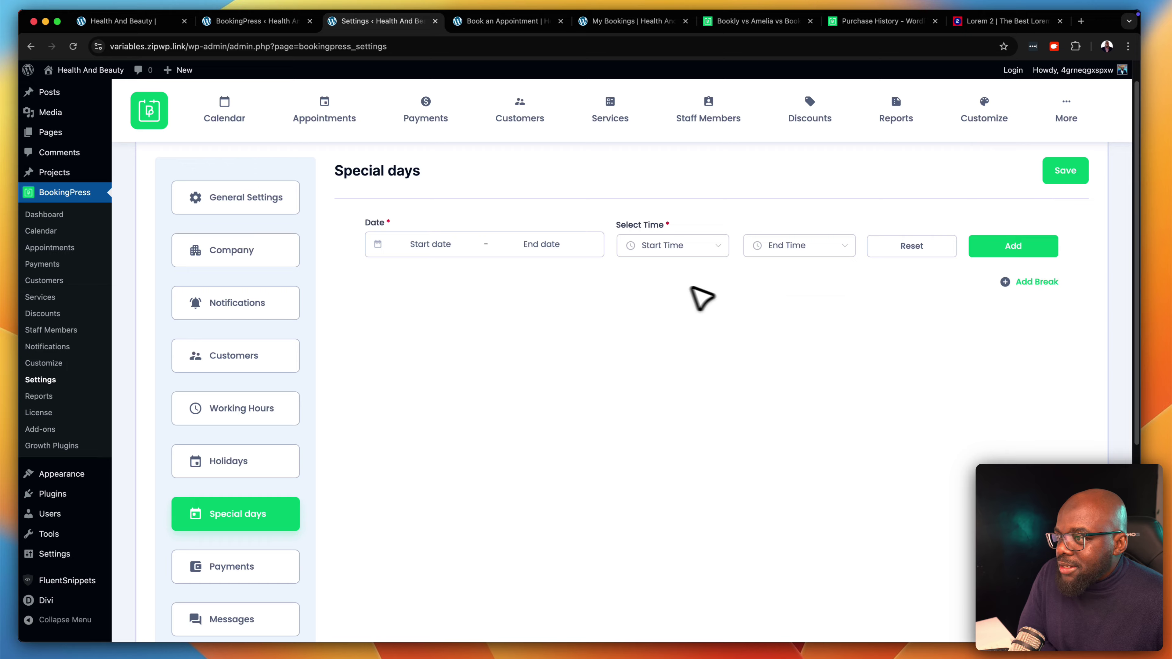
# In Payments settings, switch on PayPal so its Sandbox and Legacy method options appear
pyautogui.scroll(-5, 628, 400)
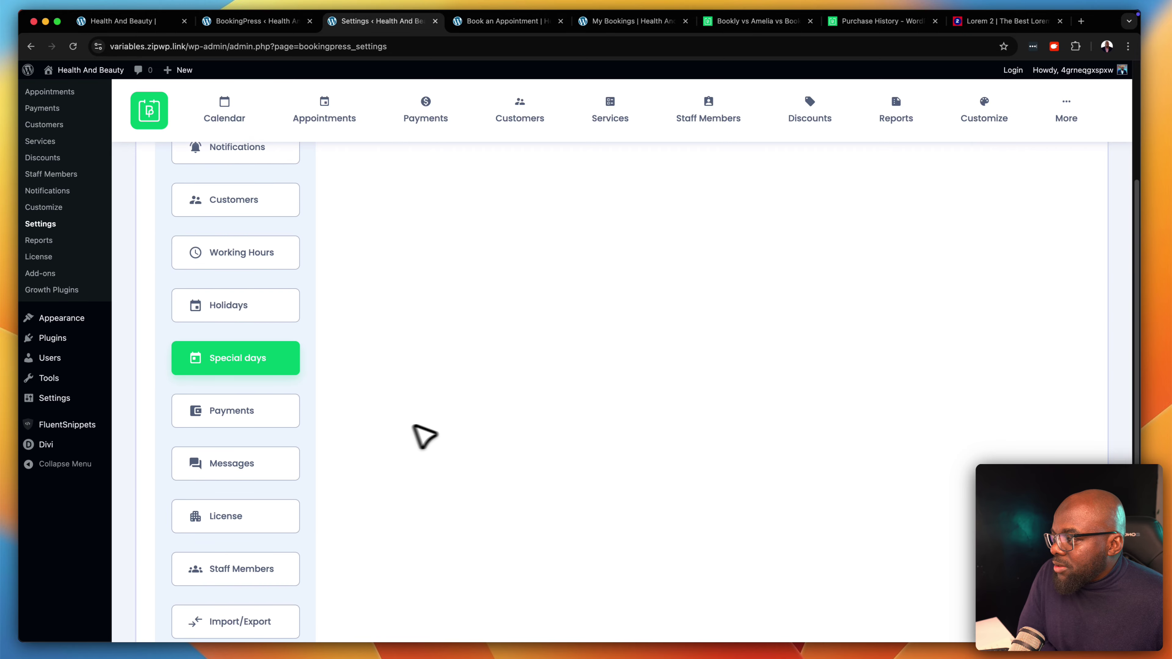
pyautogui.click(275, 410)
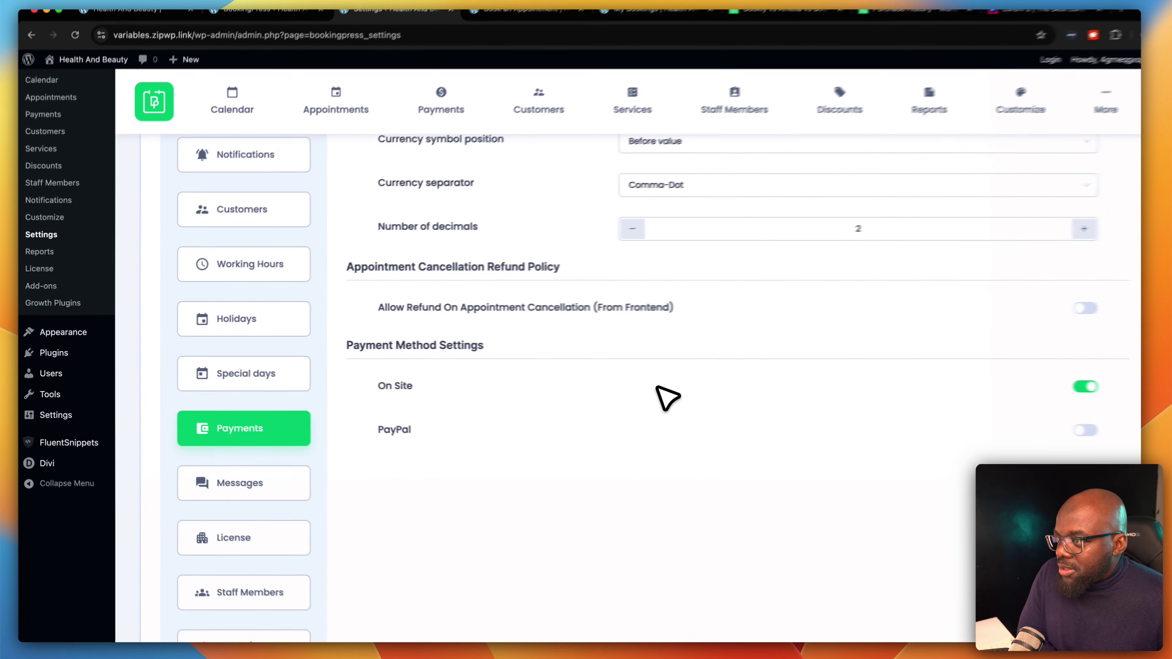
pyautogui.scroll(5, 865, 389)
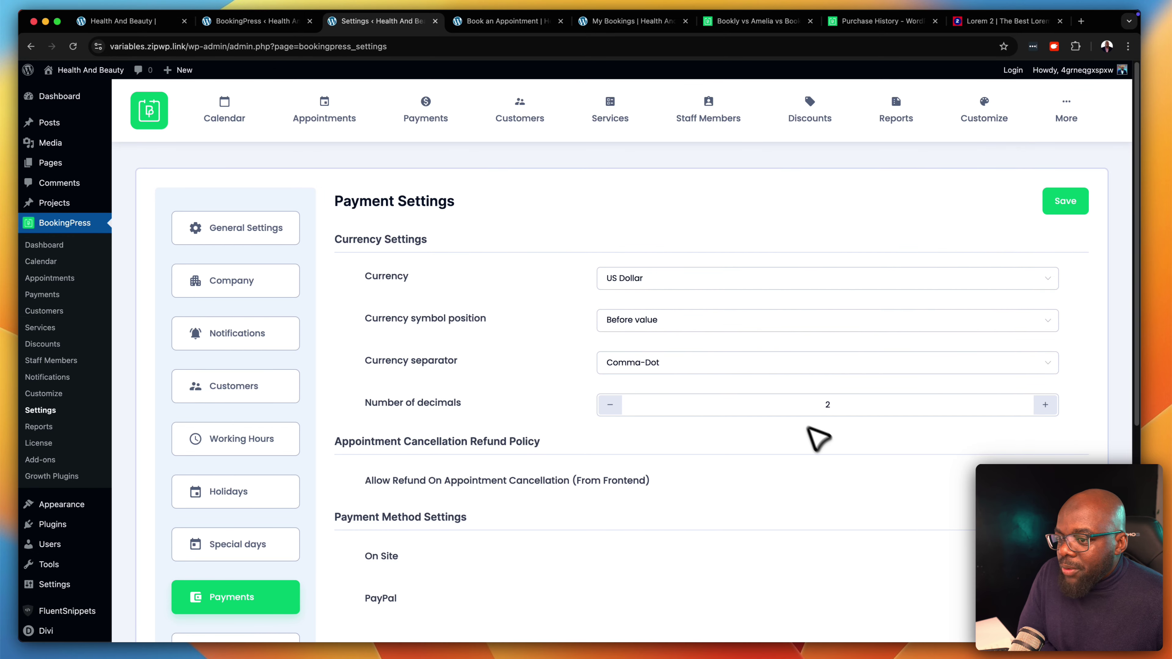
pyautogui.scroll(-3, 897, 531)
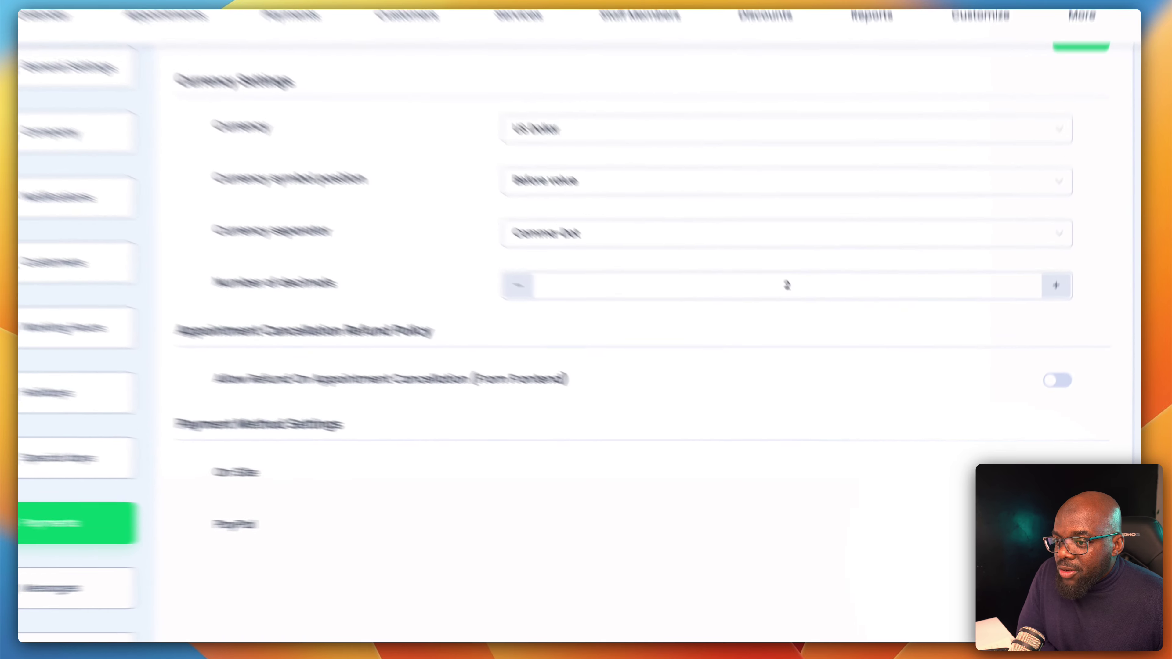
pyautogui.click(1047, 531)
pyautogui.scroll(-6, 800, 531)
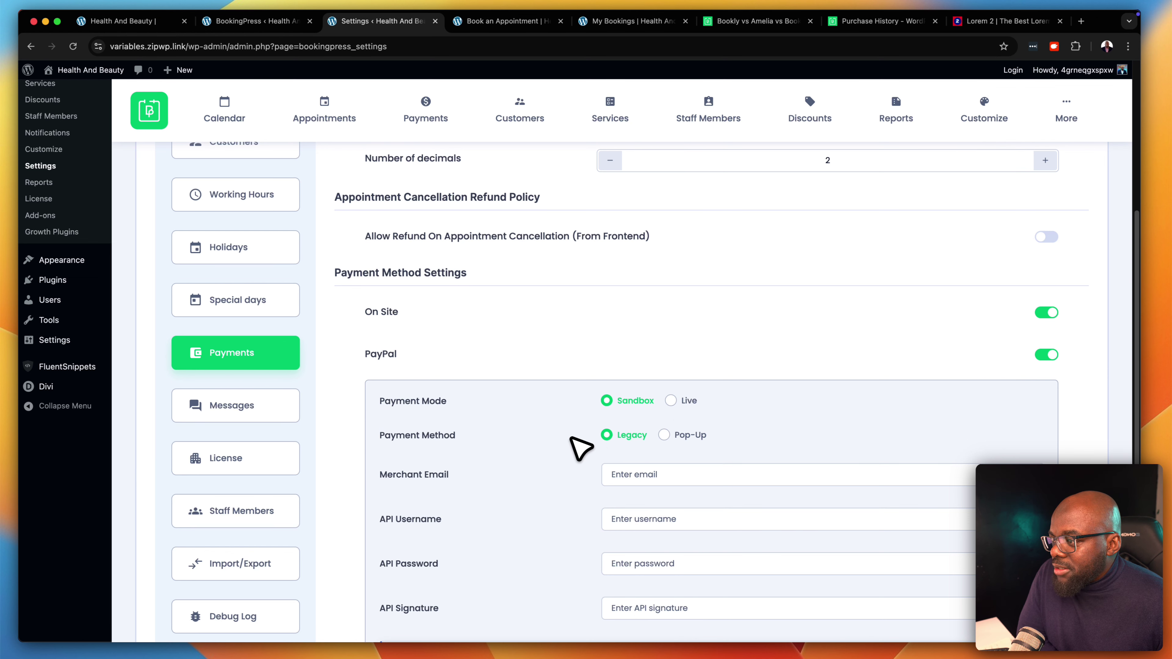
pyautogui.scroll(-3, 850, 513)
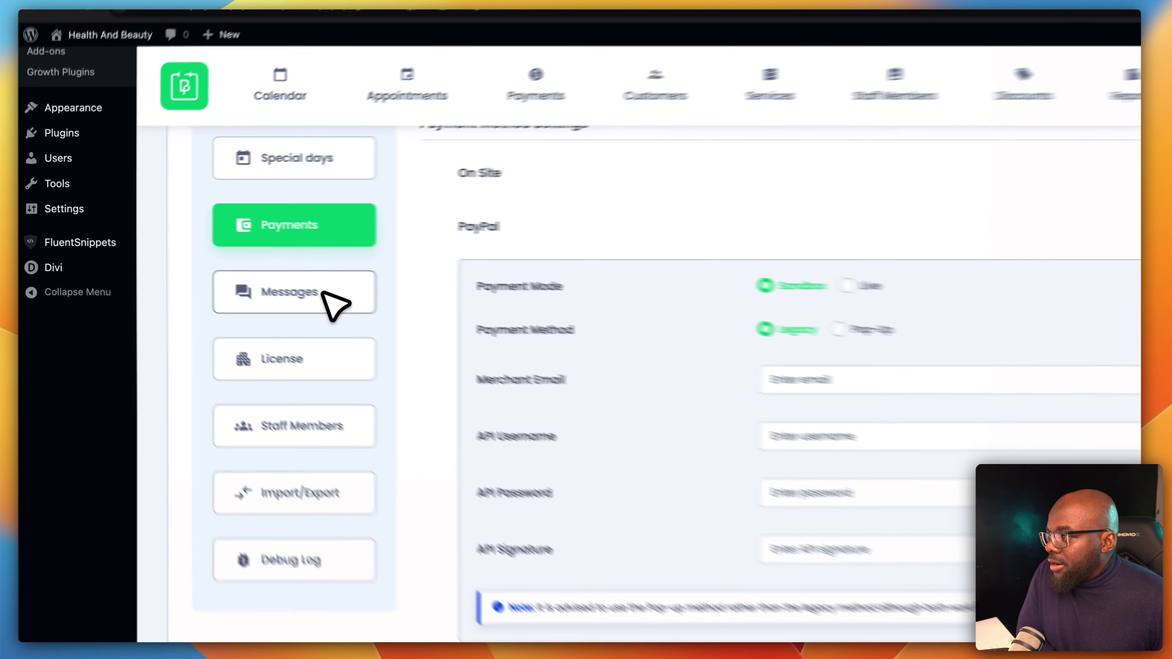
# Review the booking message fields, including the no-service-selected message, then bring up the More menu
pyautogui.click(260, 273)
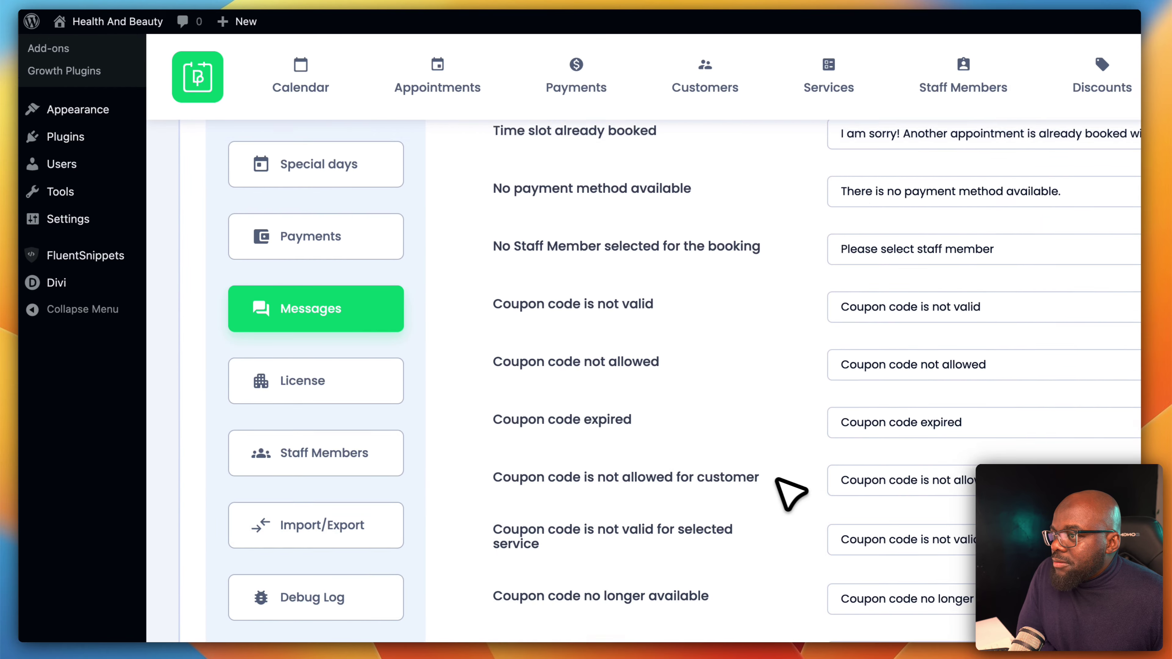
pyautogui.scroll(3, 776, 479)
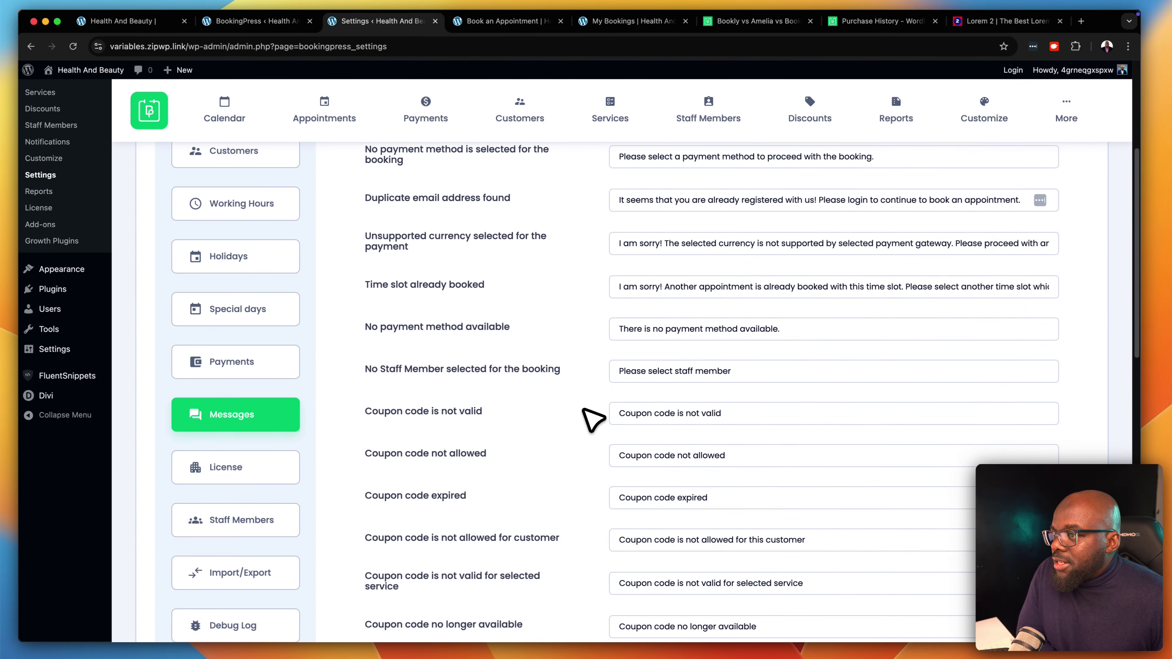
pyautogui.scroll(5, 592, 419)
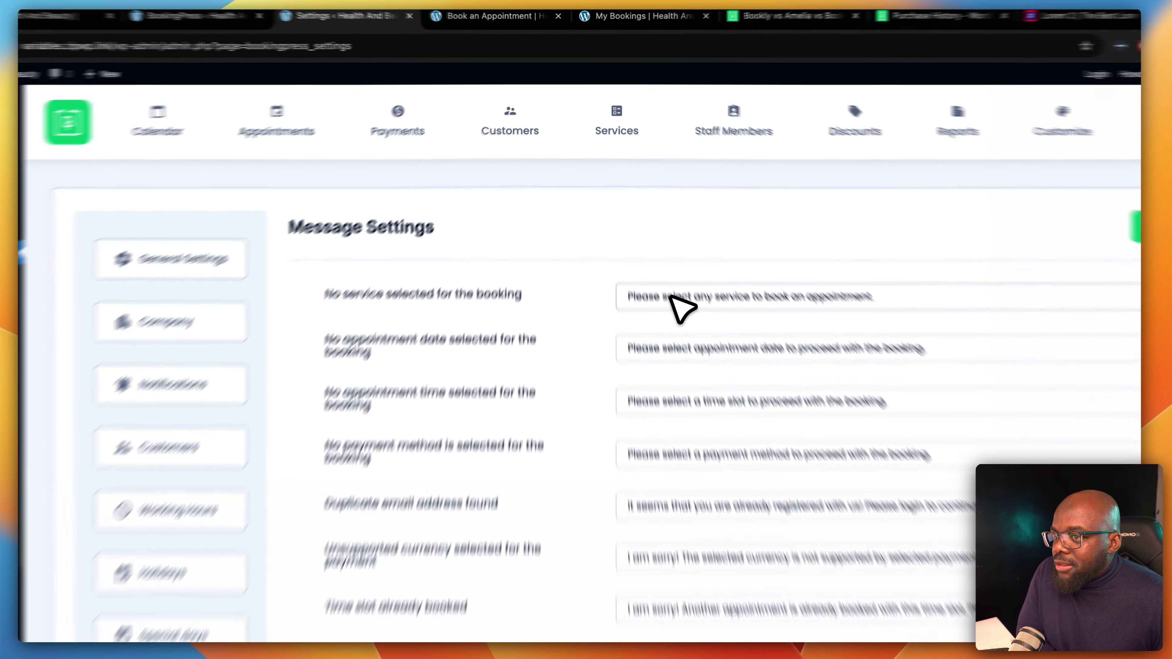
pyautogui.click(657, 256)
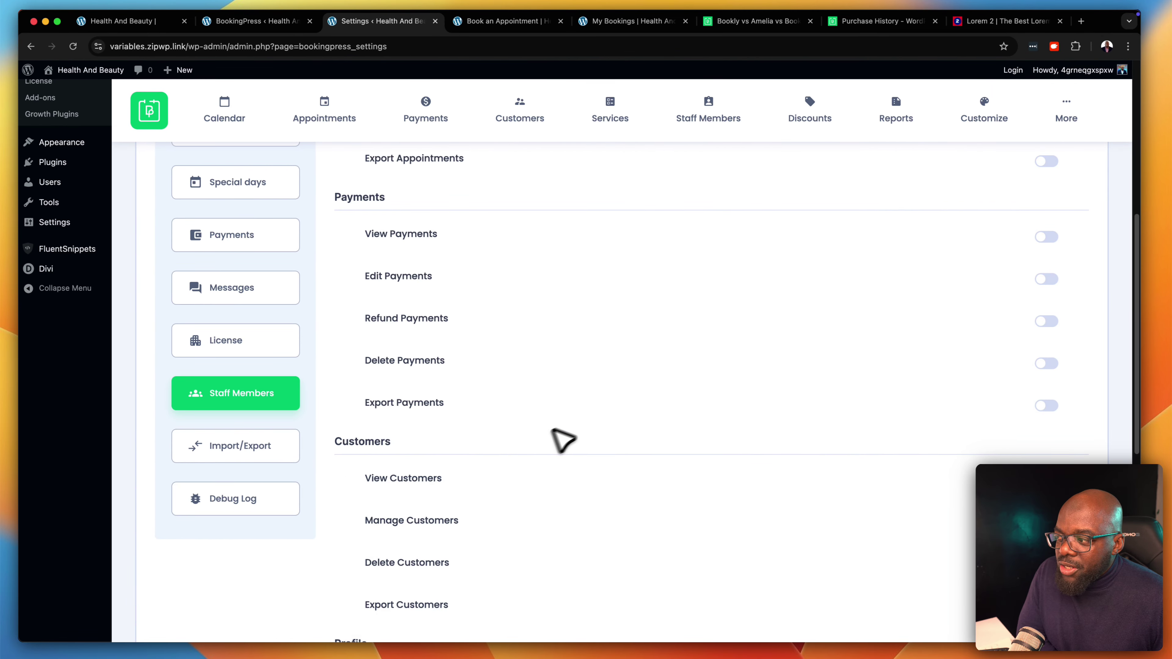
pyautogui.scroll(10, 562, 440)
pyautogui.click(1066, 113)
# Activate the Deposit Payment module on the Add-ons page
pyautogui.click(1043, 227)
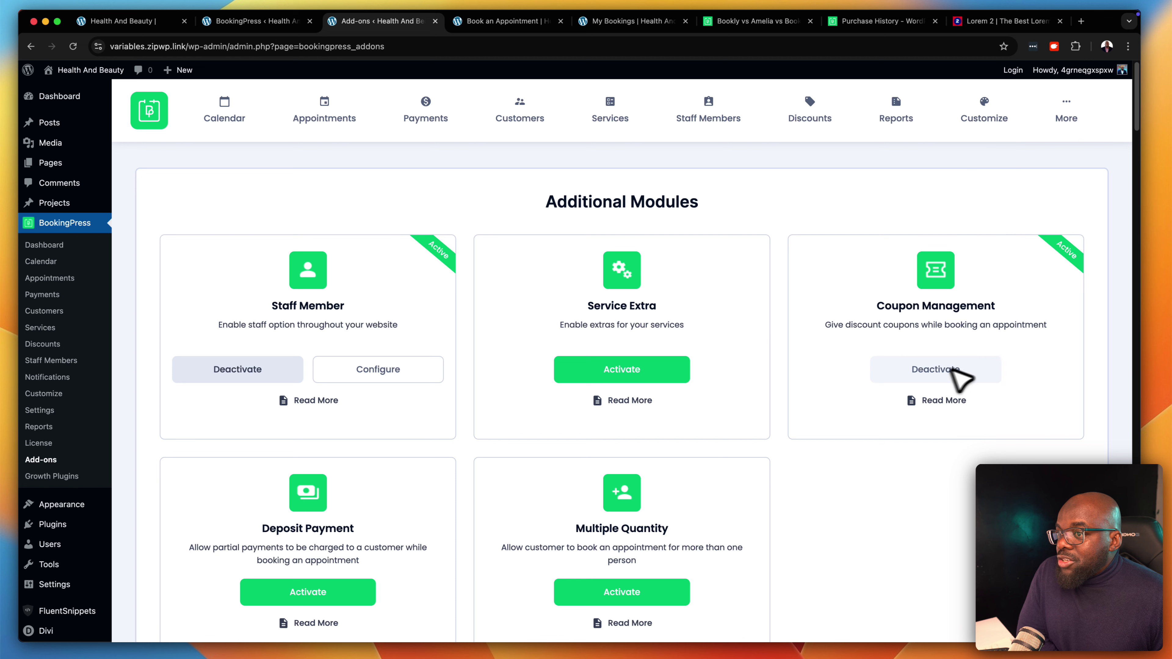
pyautogui.scroll(-3, 795, 395)
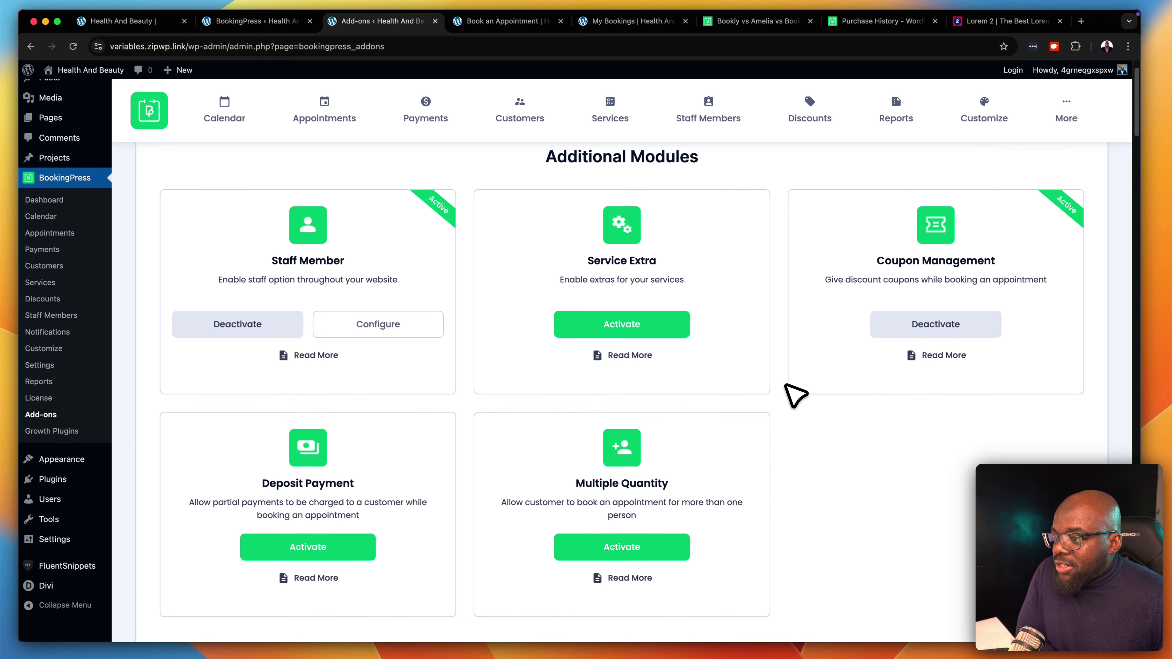
pyautogui.scroll(-1, 787, 383)
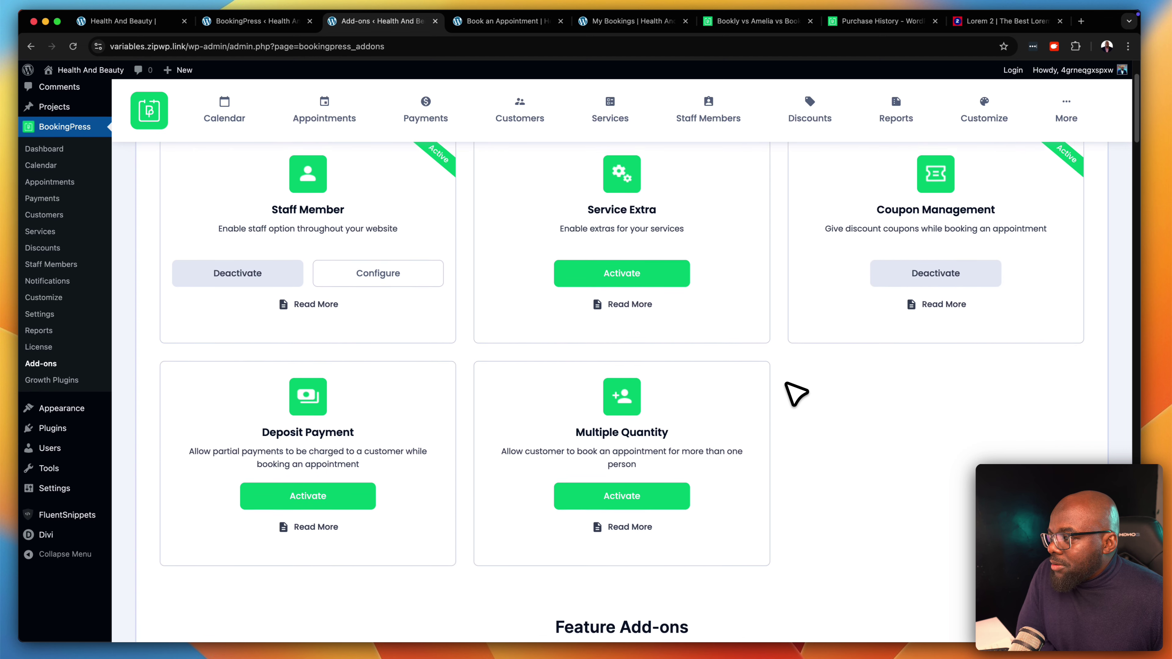
pyautogui.click(470, 482)
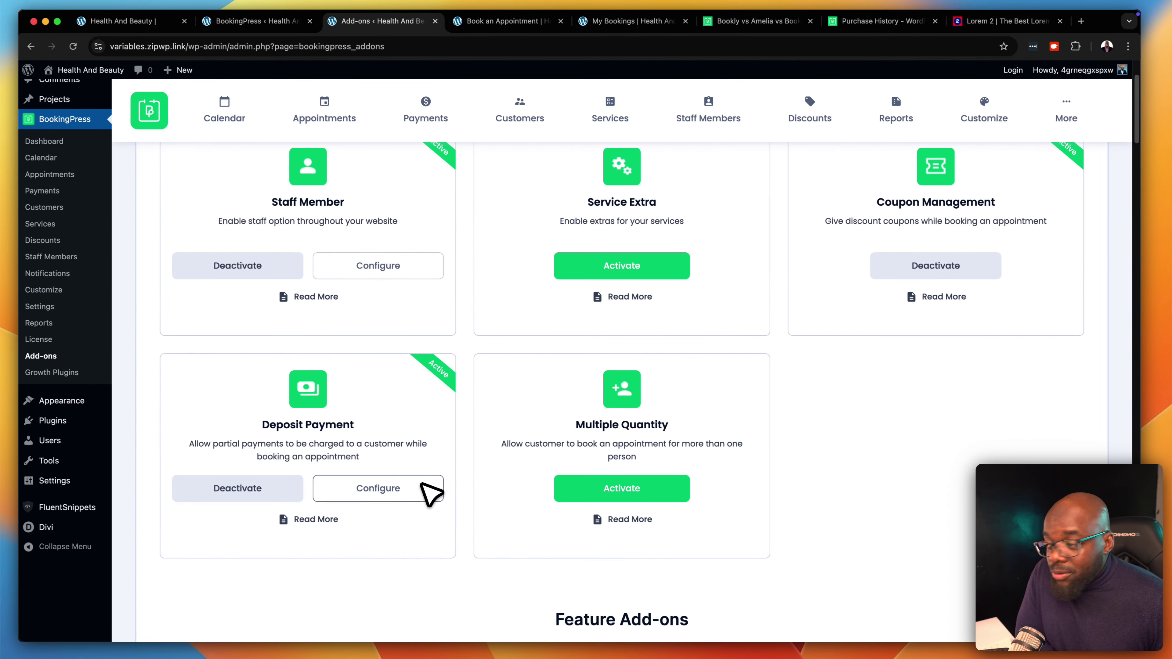
pyautogui.scroll(-6, 432, 492)
pyautogui.scroll(-2, 422, 481)
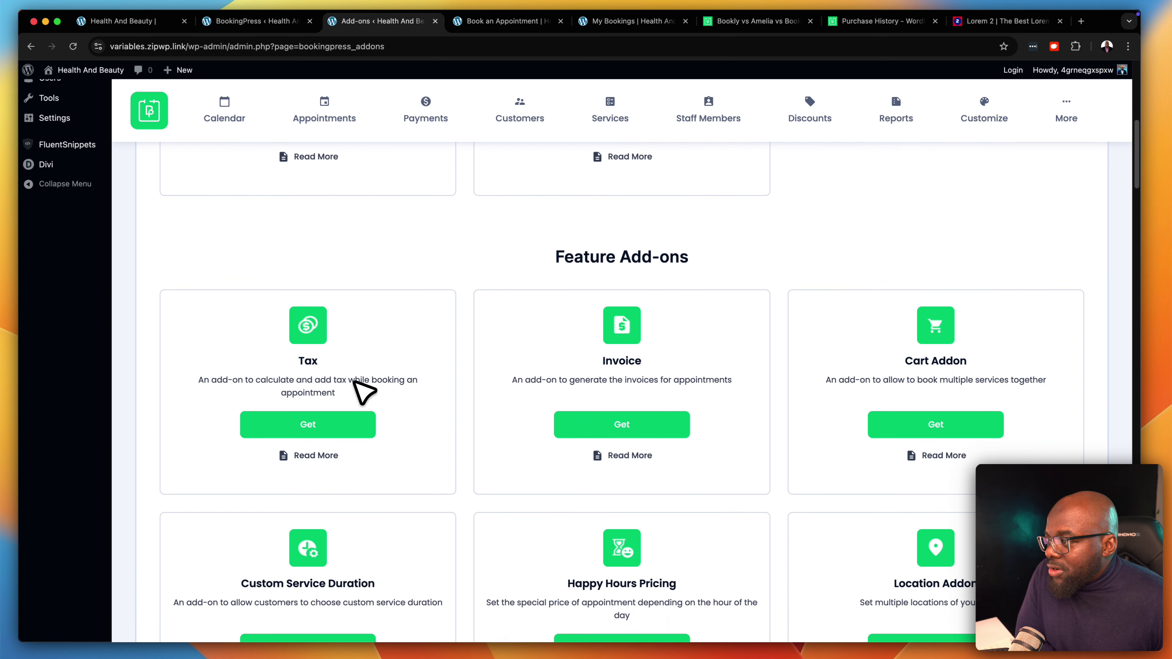
pyautogui.scroll(-2, 654, 372)
pyautogui.scroll(-2, 663, 382)
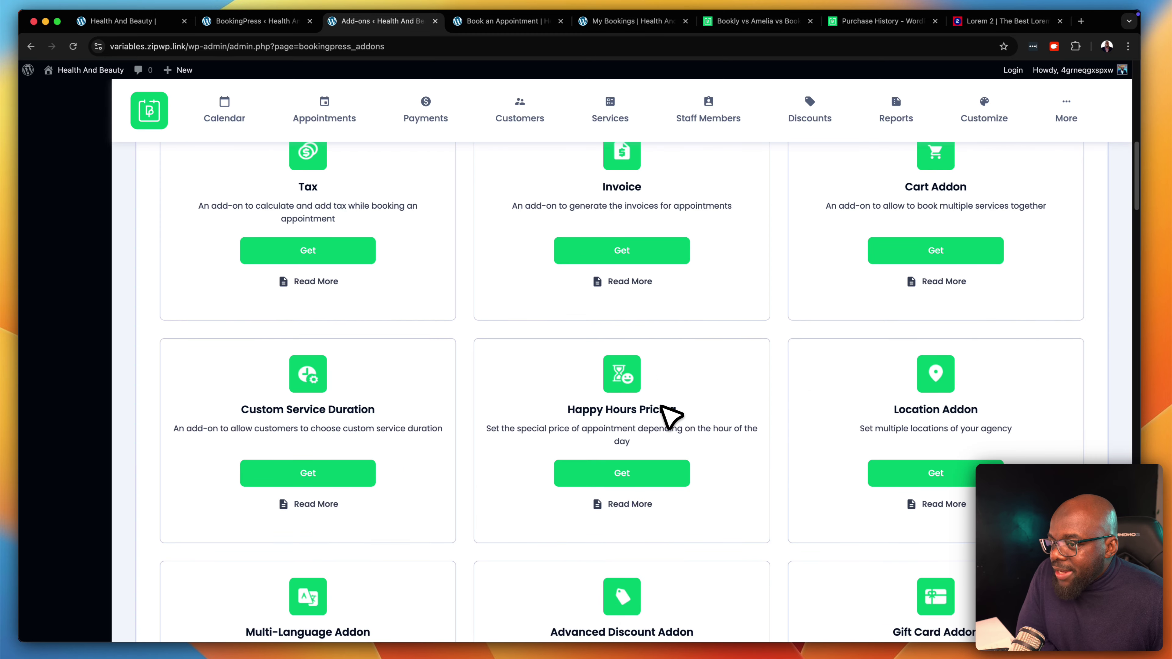
pyautogui.scroll(-2, 950, 457)
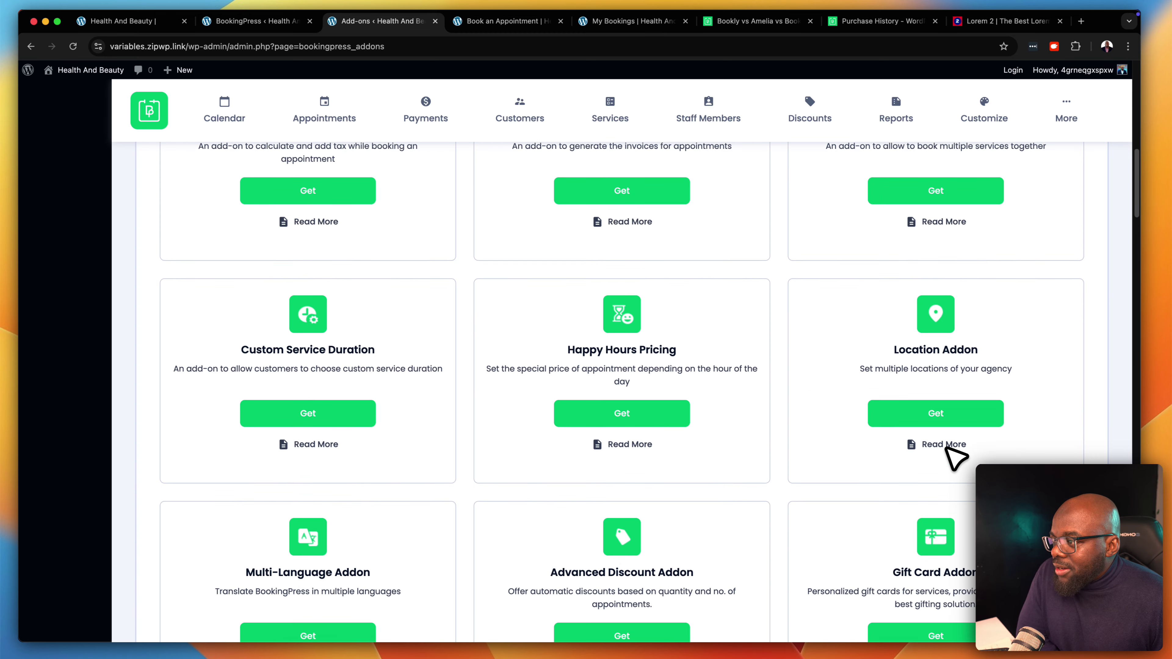
pyautogui.scroll(-6, 953, 458)
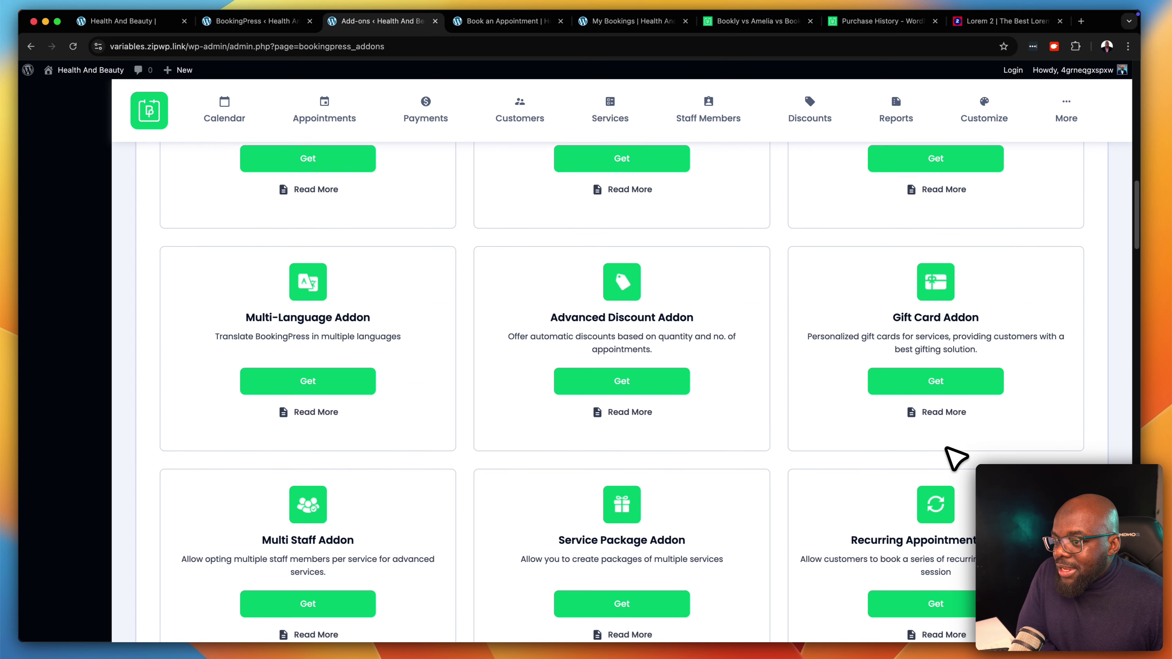
pyautogui.scroll(-1, 954, 458)
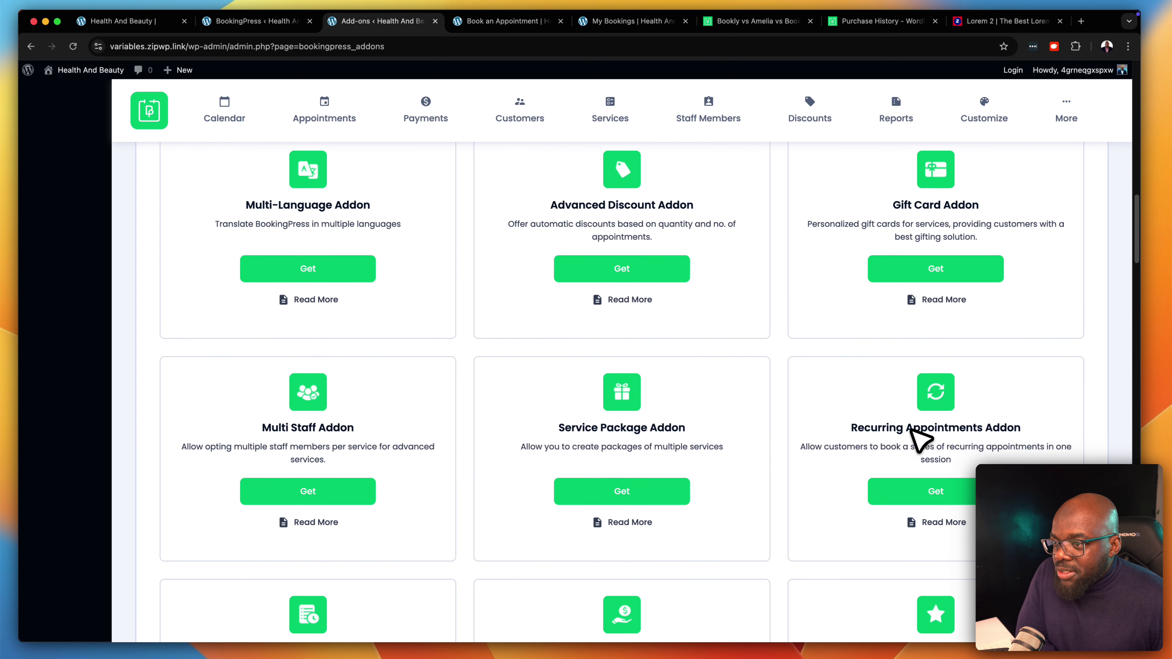
pyautogui.scroll(-1, 692, 482)
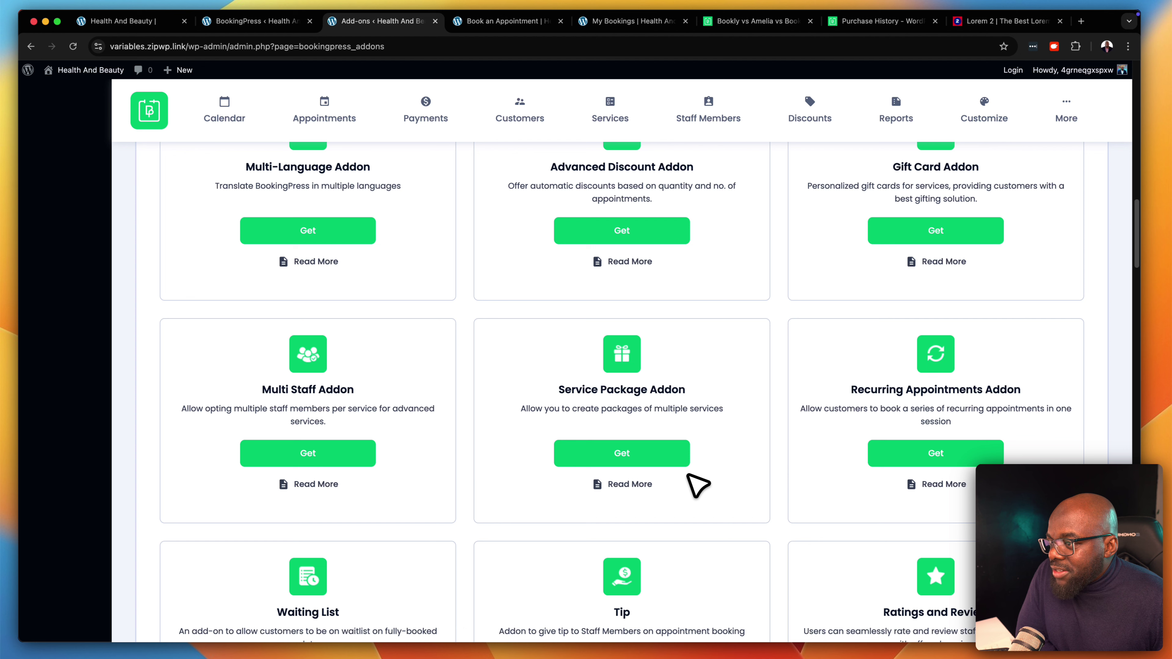
pyautogui.scroll(-1, 698, 484)
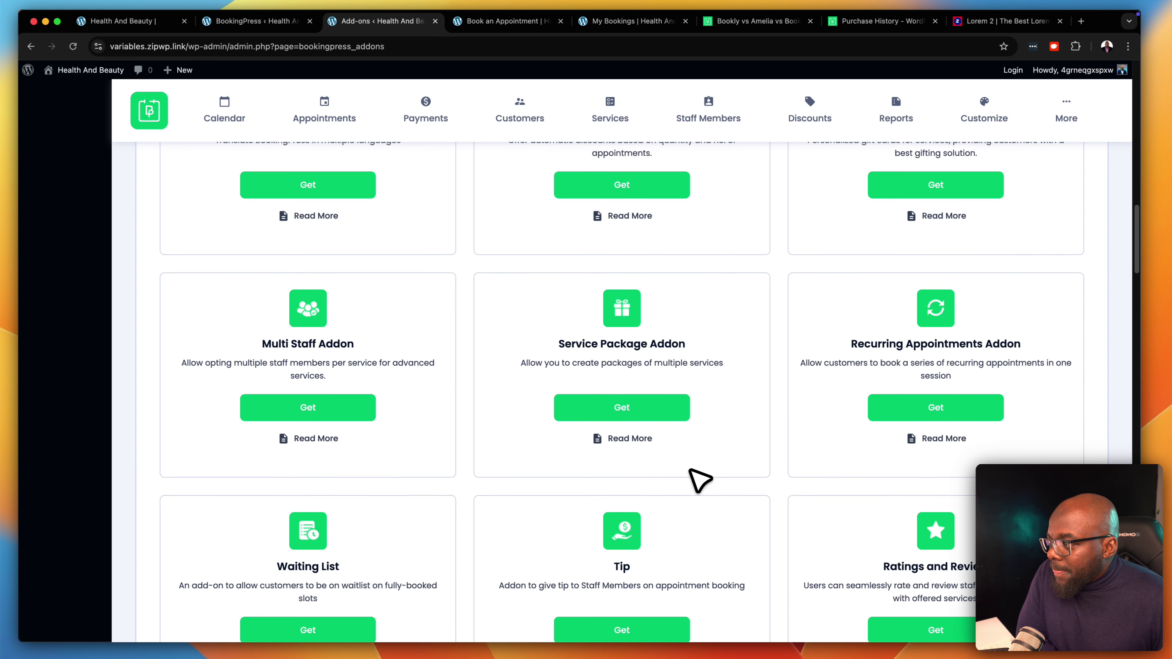
pyautogui.scroll(-3, 700, 477)
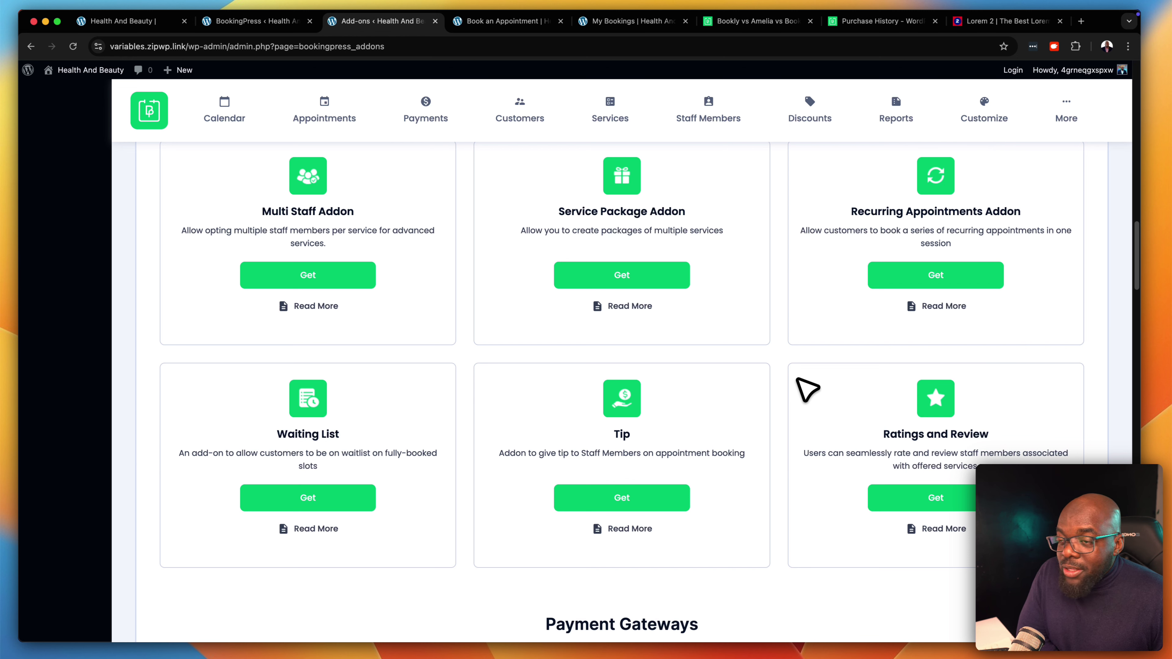
pyautogui.scroll(-8, 807, 398)
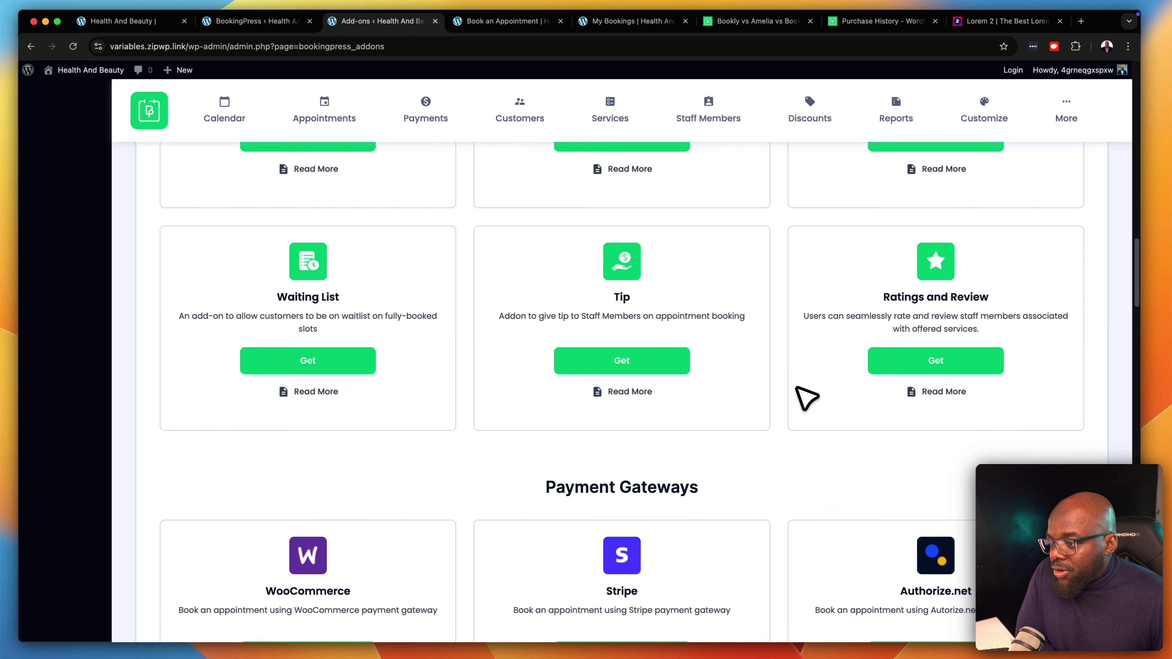
pyautogui.scroll(-1, 806, 398)
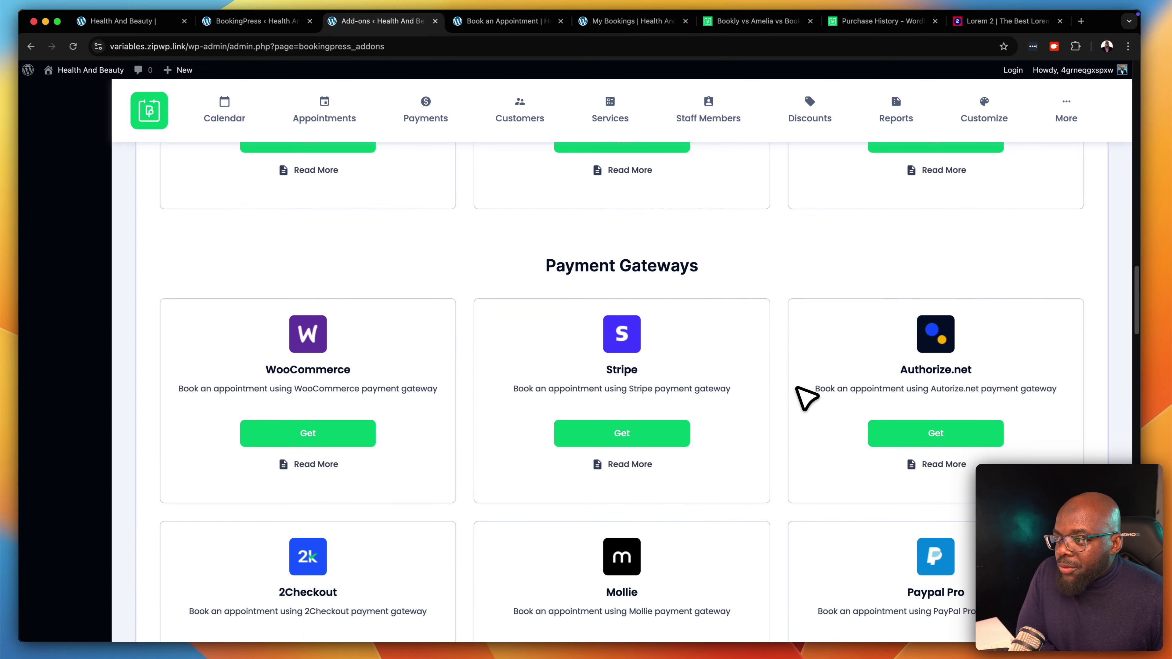
pyautogui.click(608, 434)
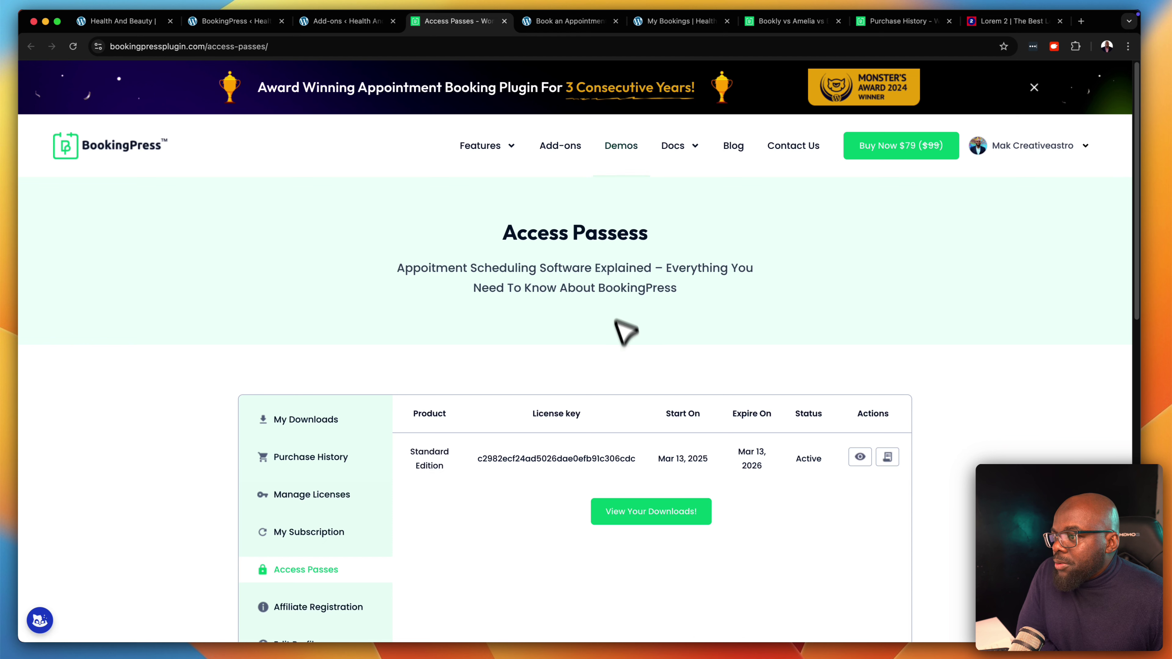
pyautogui.scroll(-2, 651, 484)
pyautogui.scroll(-10, 650, 496)
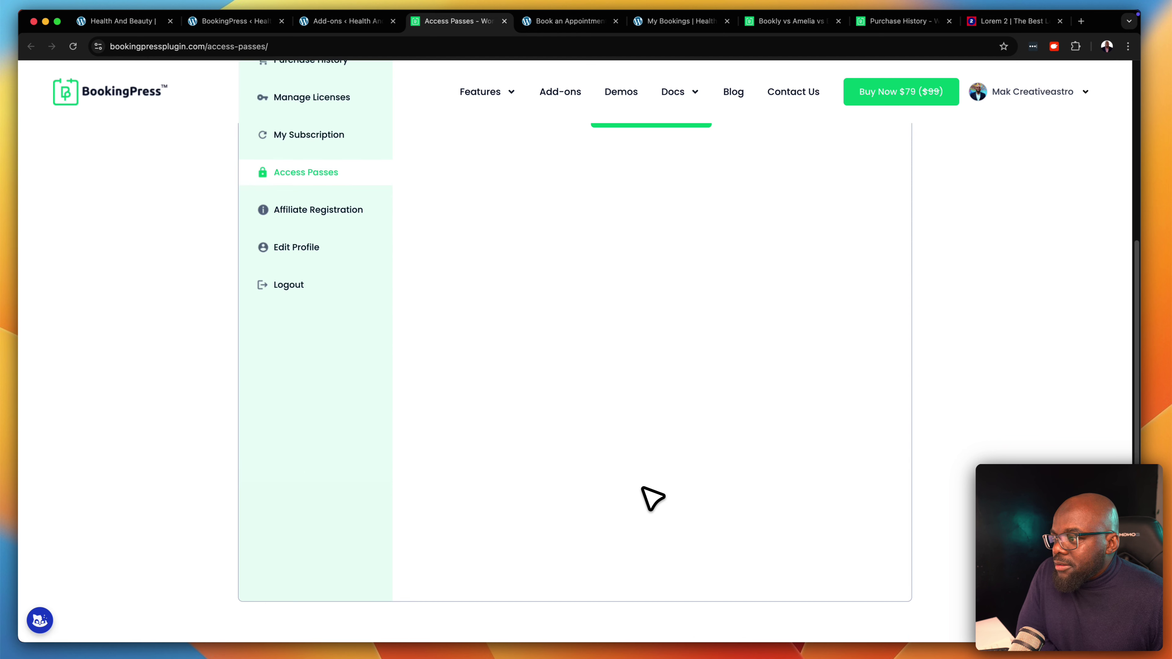
pyautogui.scroll(-3, 652, 499)
pyautogui.scroll(6, 652, 499)
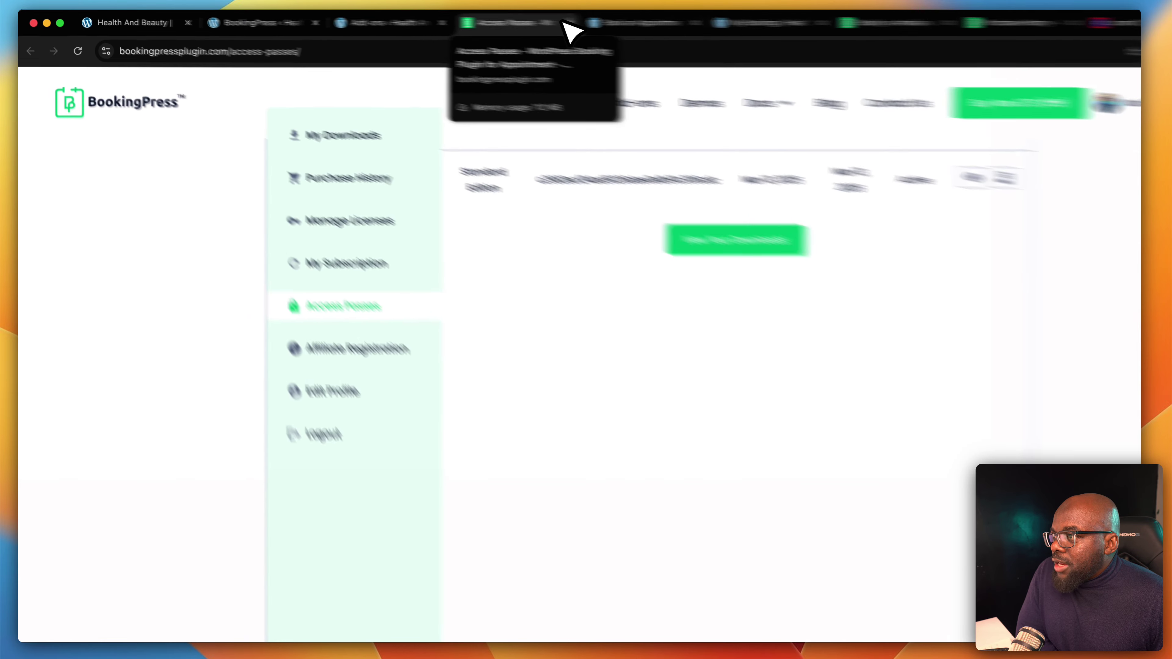
pyautogui.click(569, 24)
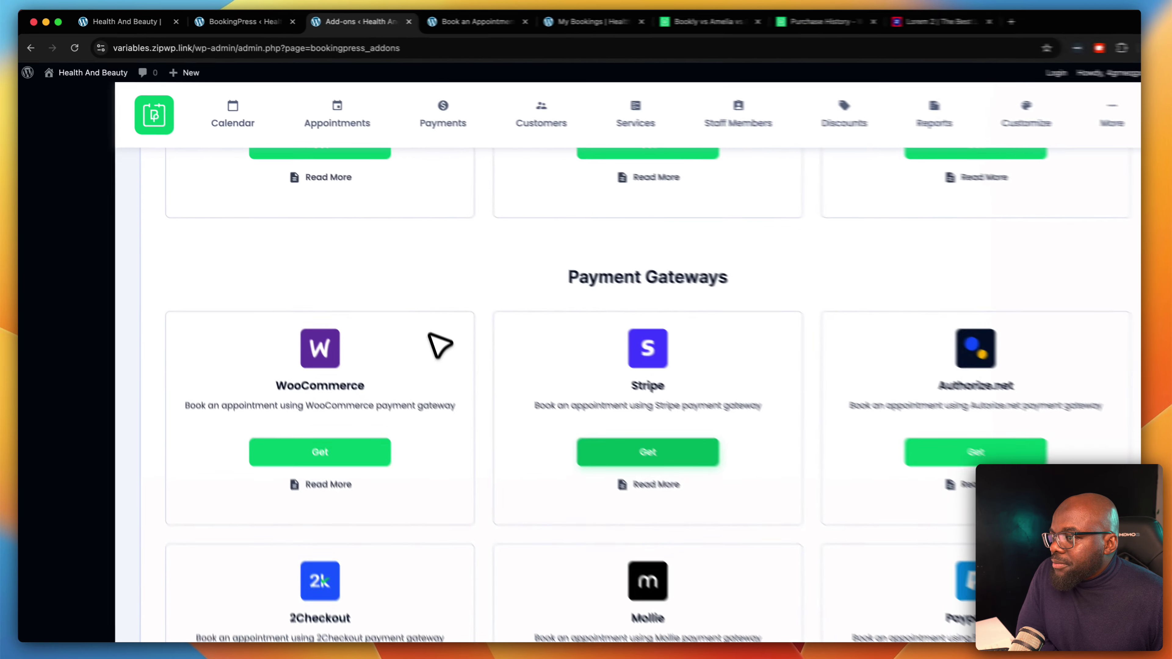
pyautogui.scroll(-6, 438, 351)
pyautogui.scroll(-2, 438, 369)
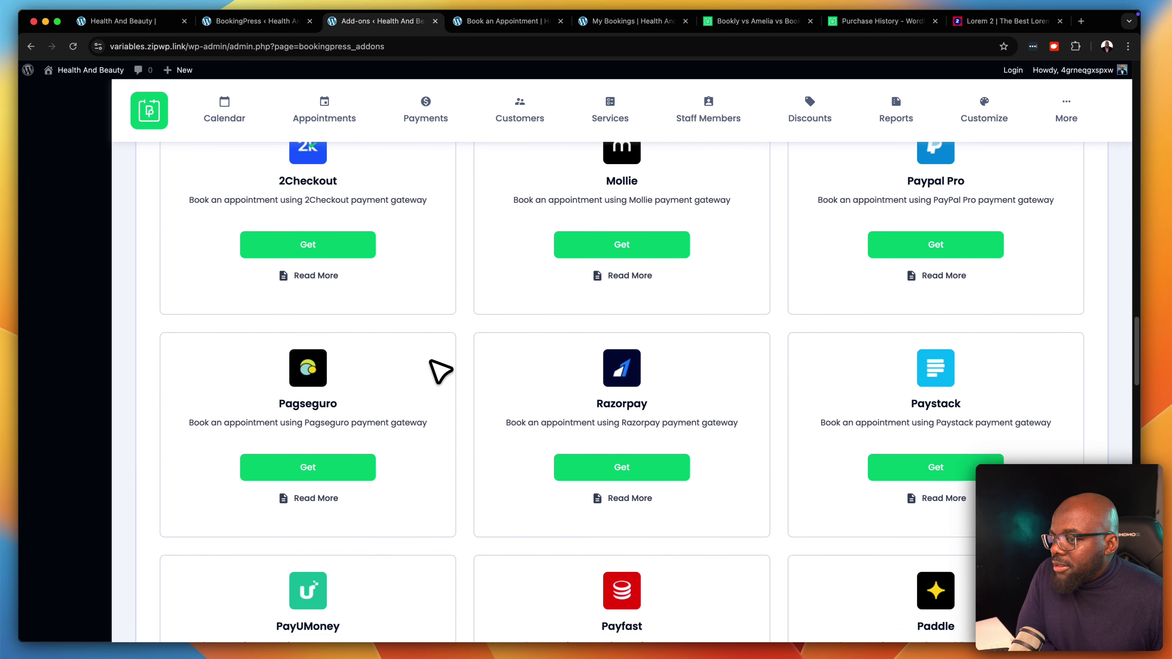
pyautogui.scroll(-15, 441, 372)
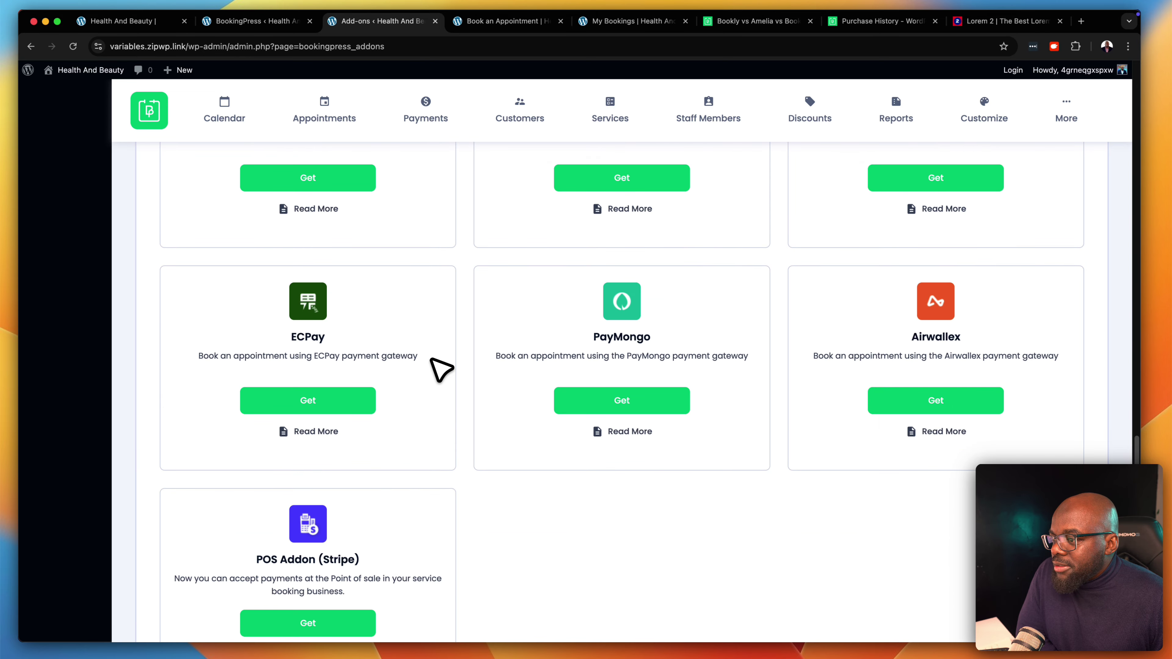
pyautogui.scroll(-10, 441, 369)
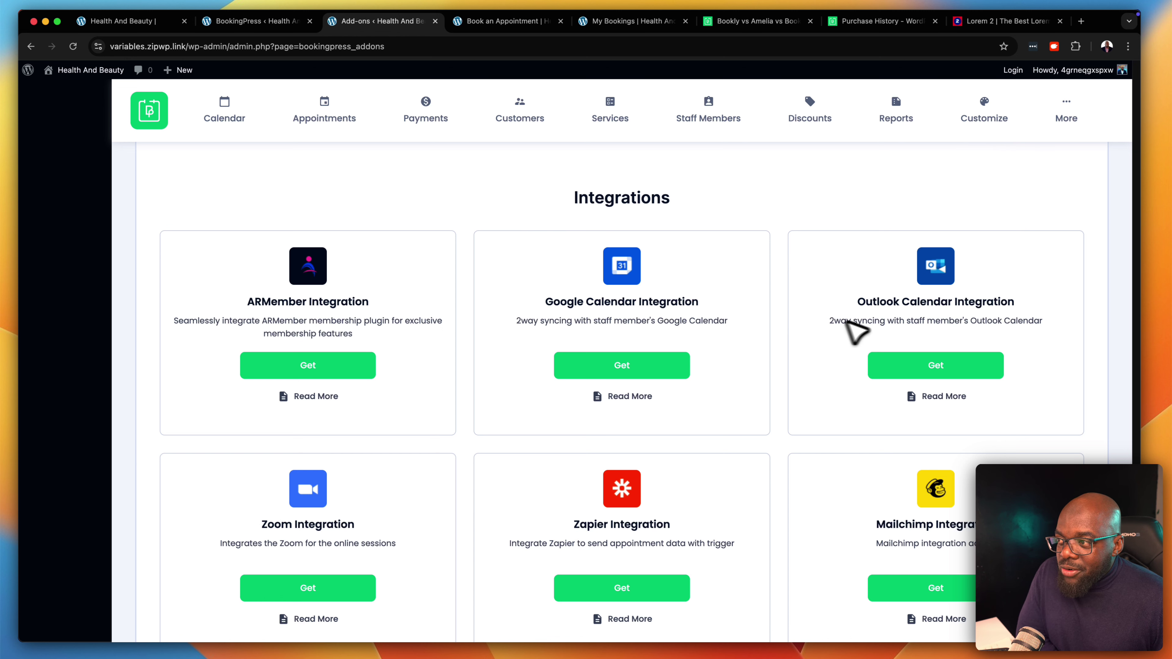
pyautogui.scroll(-1, 696, 346)
pyautogui.scroll(-5, 697, 346)
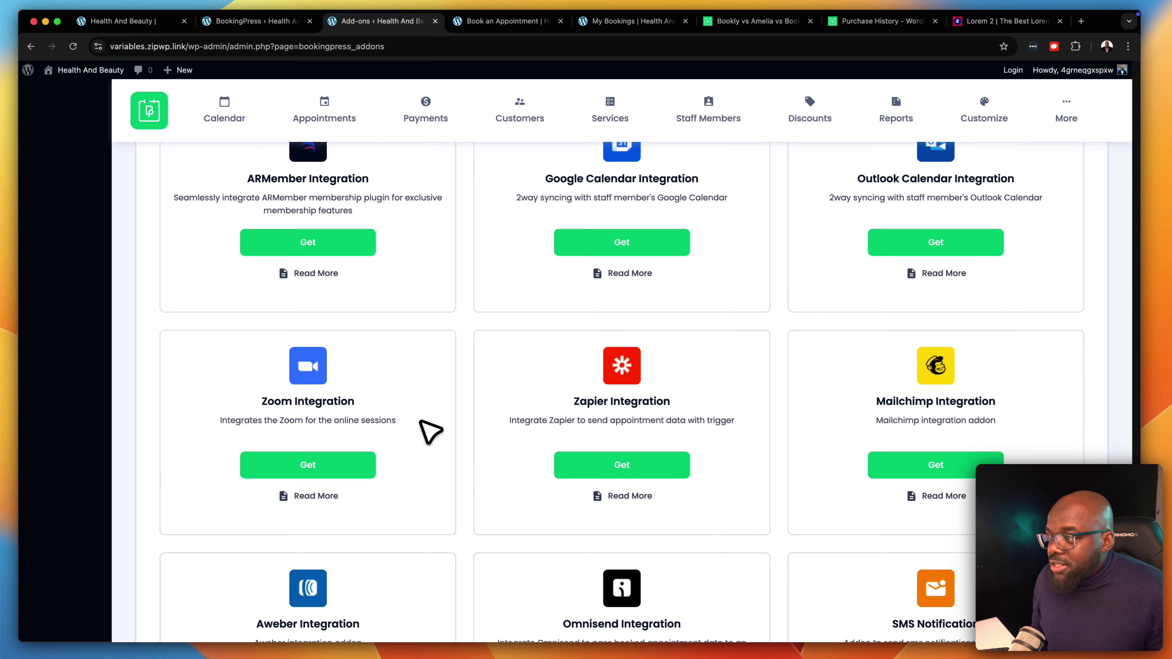
pyautogui.click(337, 464)
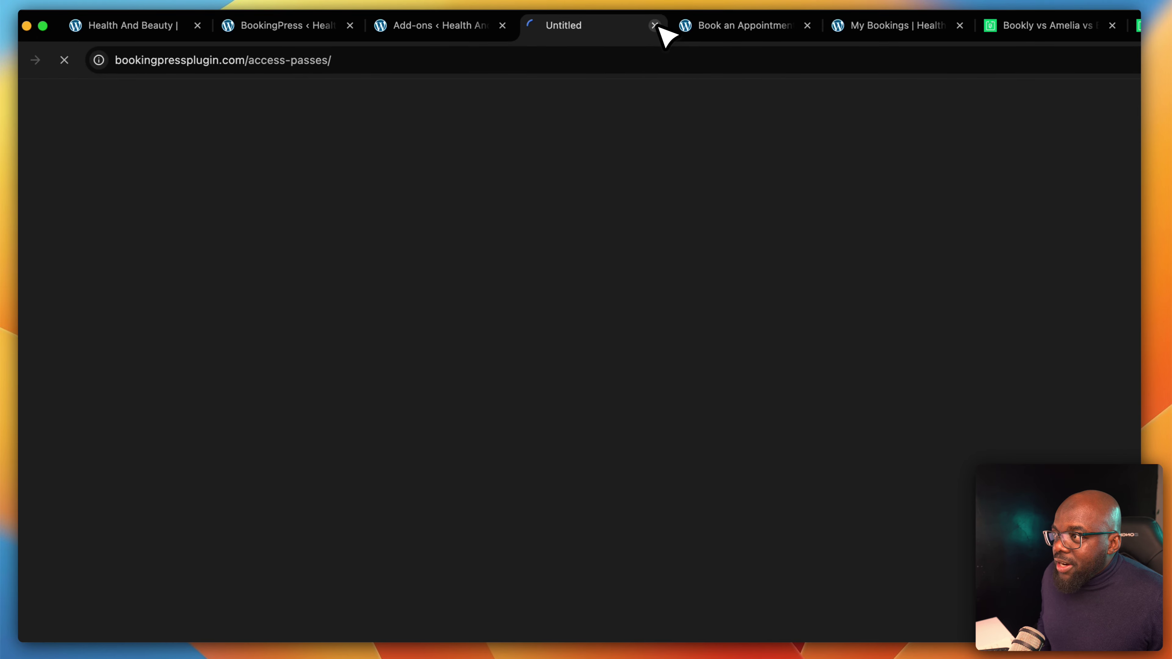
pyautogui.click(655, 25)
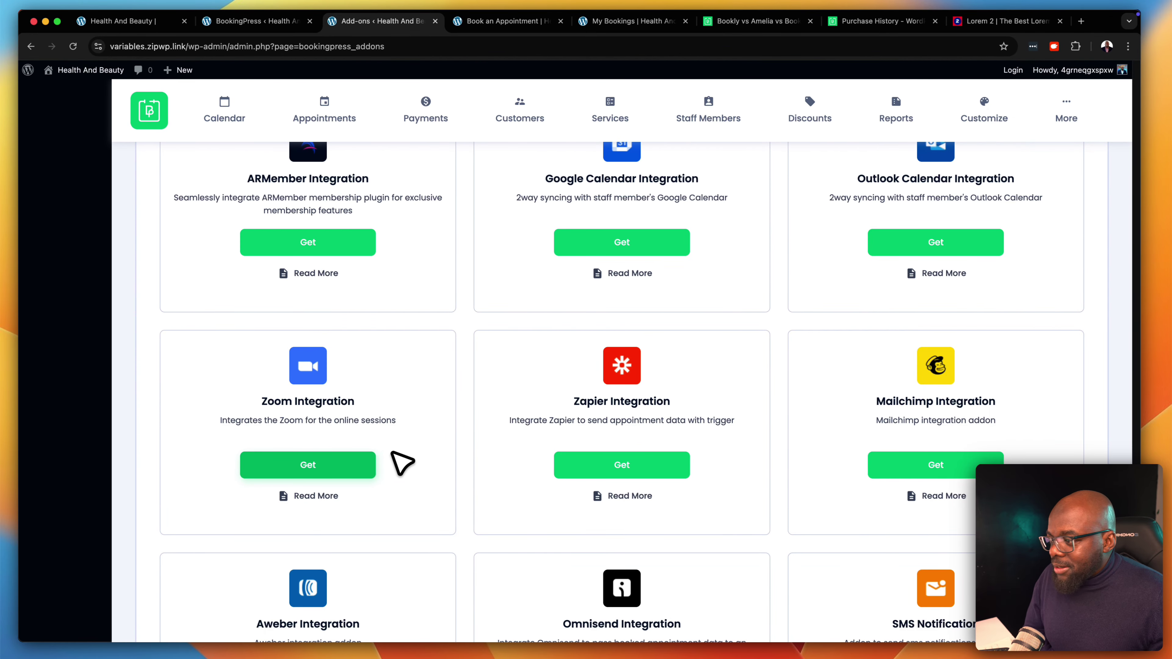
pyautogui.scroll(-2, 445, 506)
pyautogui.scroll(-5, 445, 505)
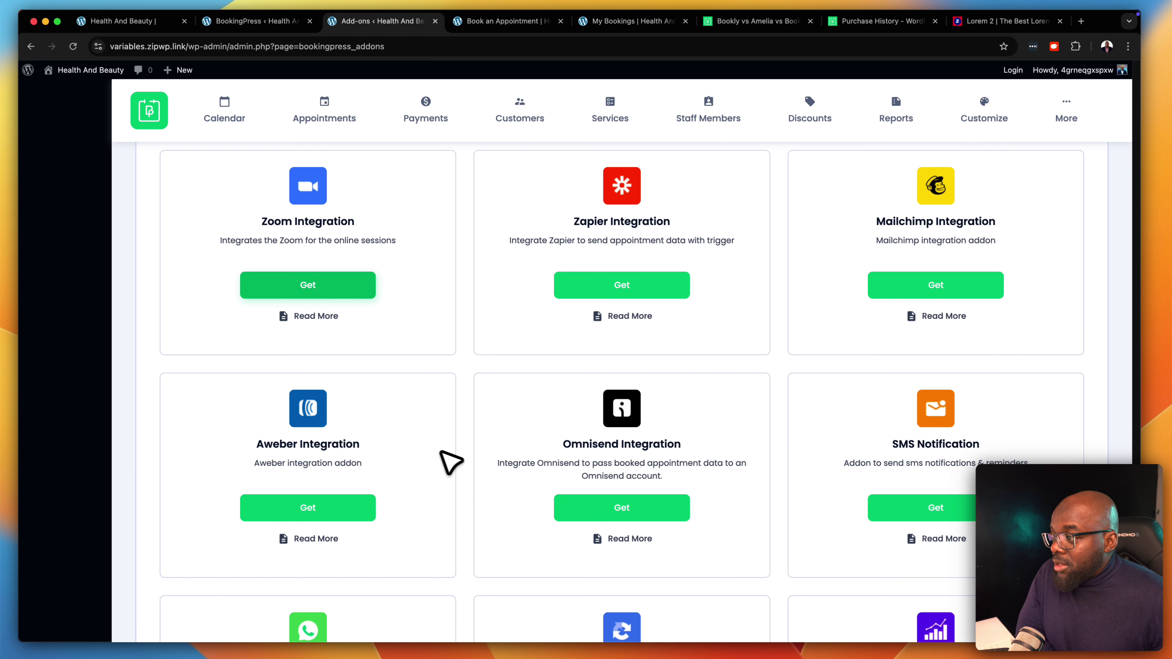
pyautogui.scroll(-1, 432, 457)
pyautogui.scroll(-4, 431, 457)
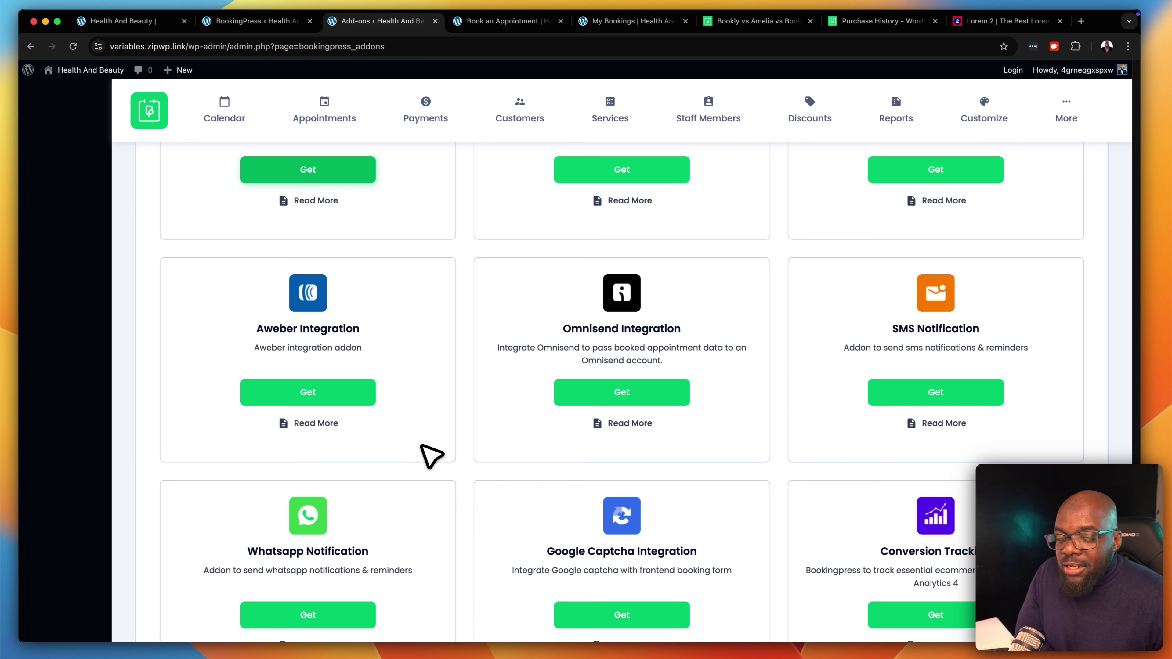
pyautogui.scroll(-5, 432, 456)
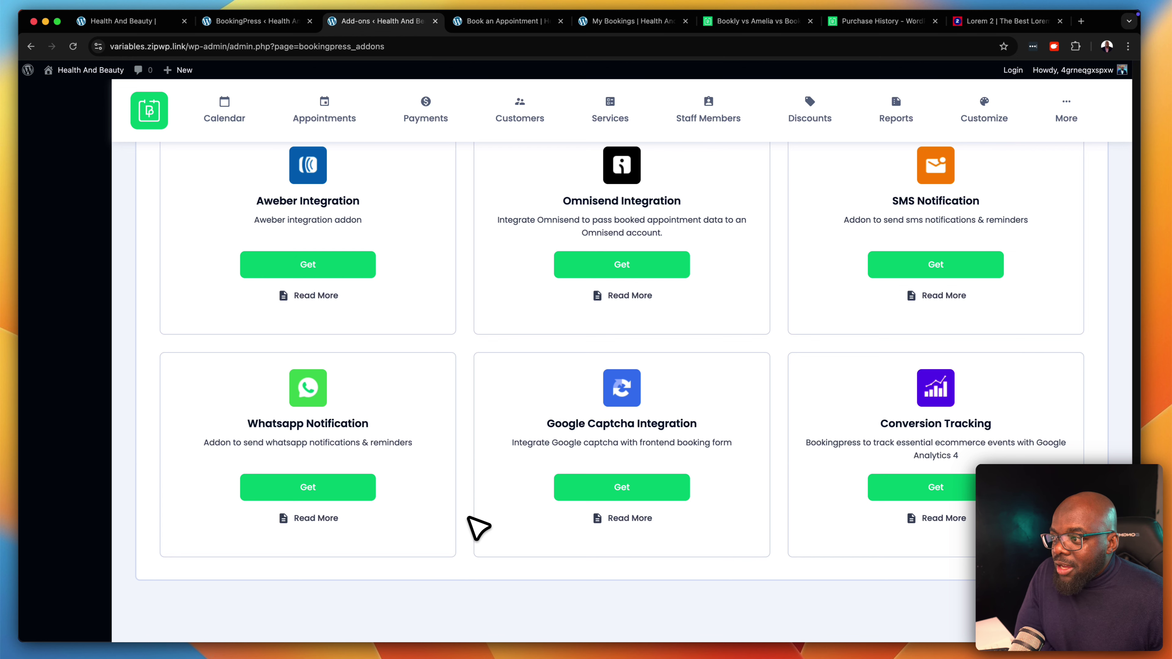
pyautogui.scroll(1, 470, 517)
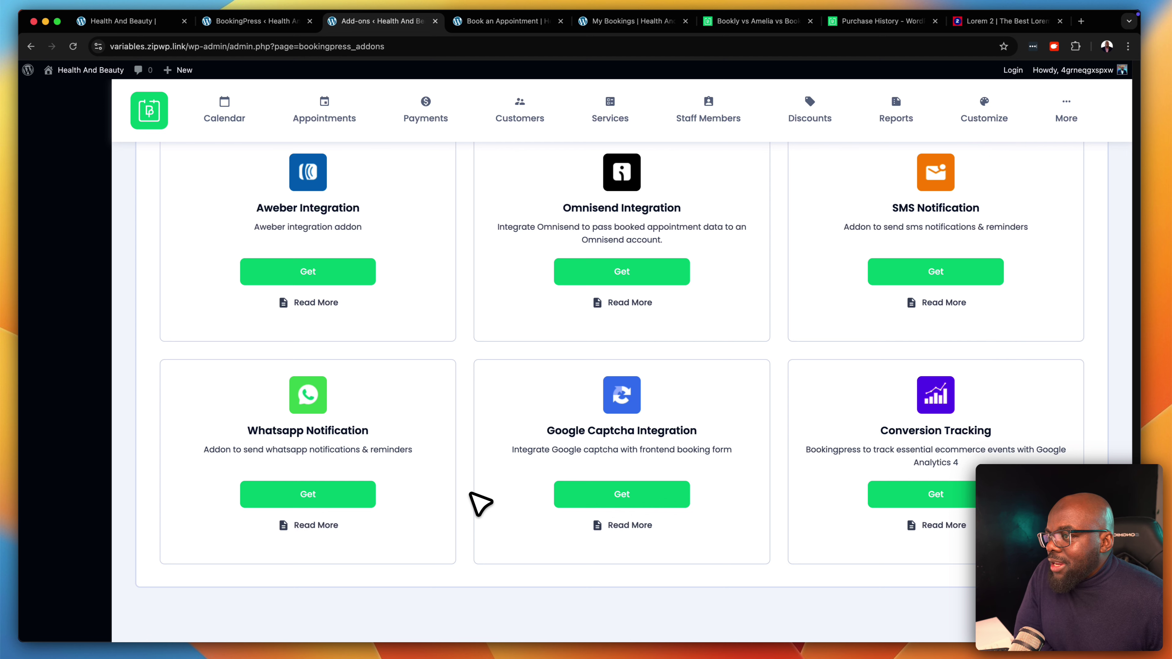
pyautogui.scroll(4, 780, 485)
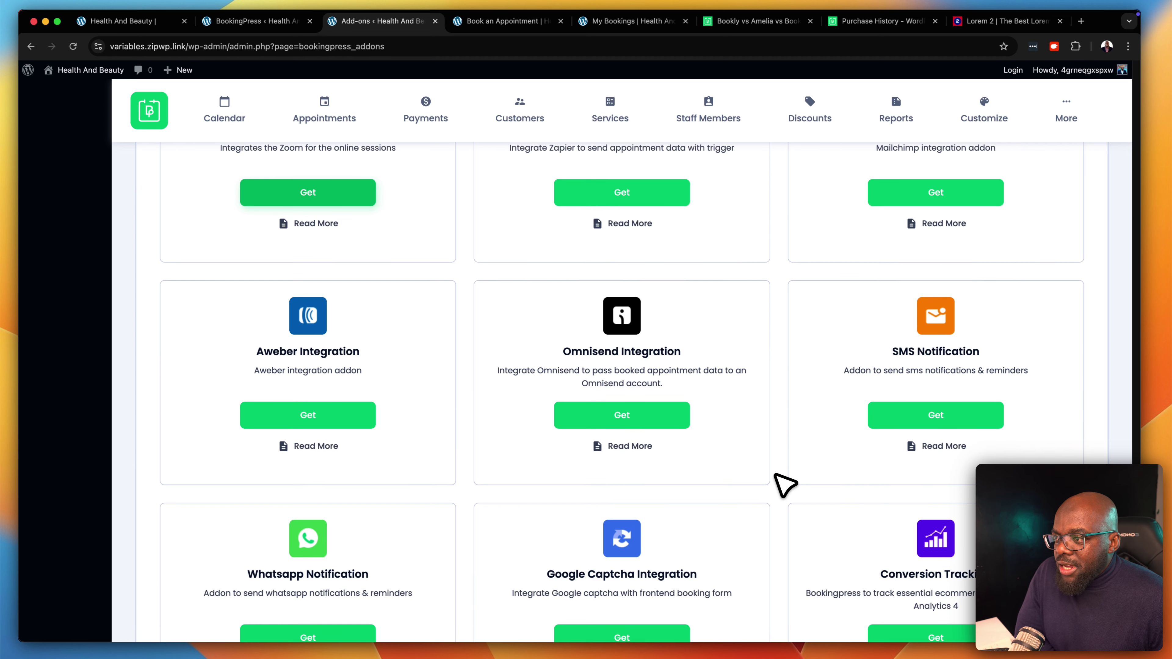
pyautogui.scroll(1, 776, 474)
pyautogui.scroll(2, 784, 484)
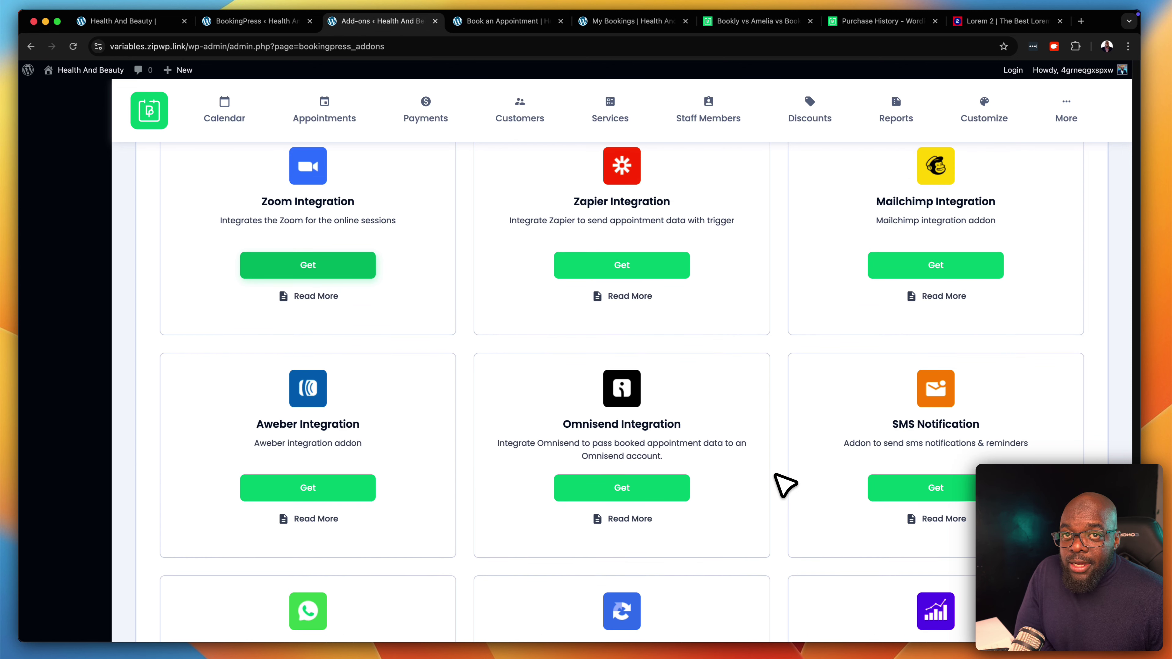
pyautogui.scroll(15, 784, 485)
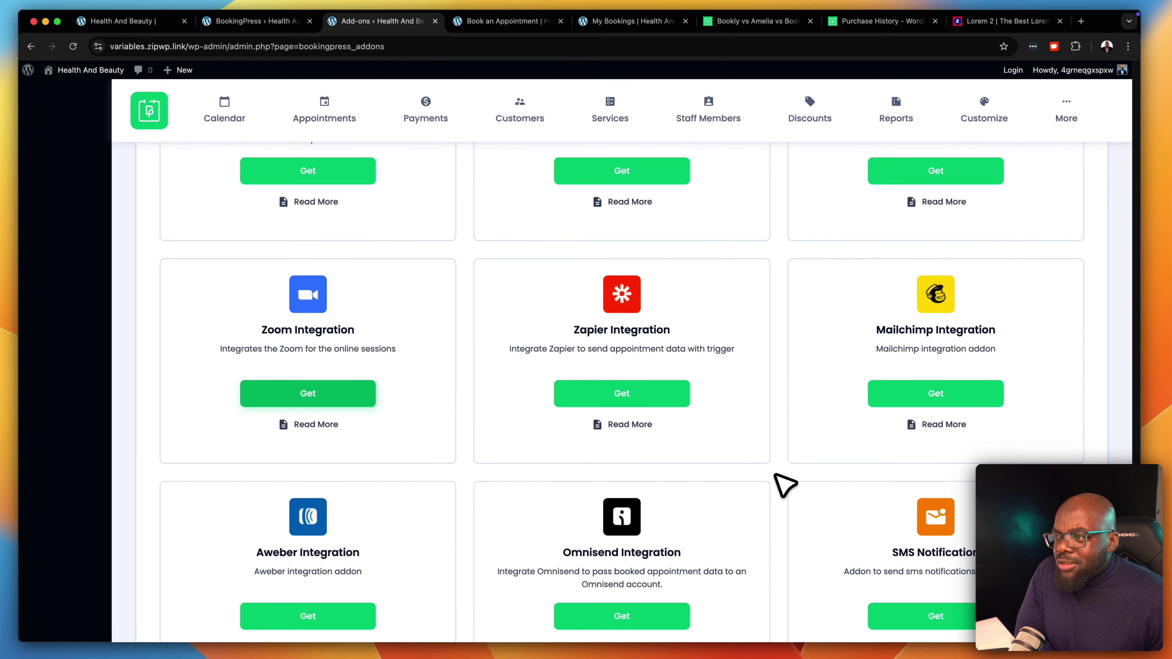
pyautogui.scroll(8, 784, 484)
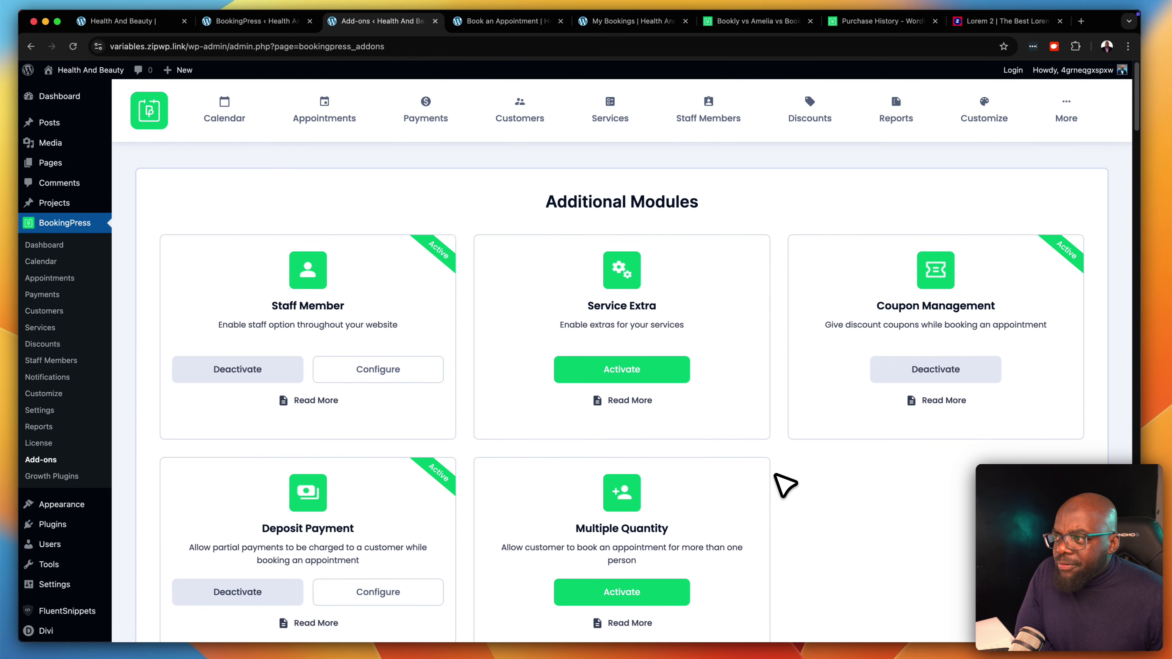